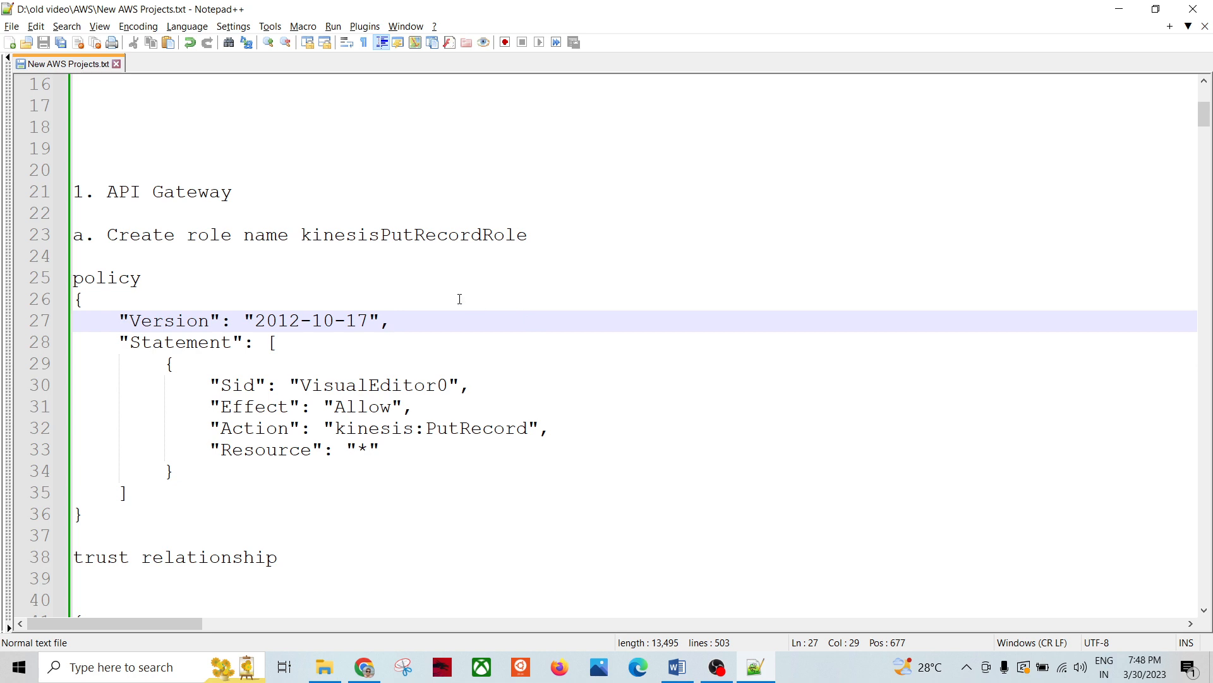
Step: Look over the policy JSON in Notepad++ and the Word pipeline diagram, then return to Chrome
left_click_drag(250, 193, 72, 193)
left_click(644, 369)
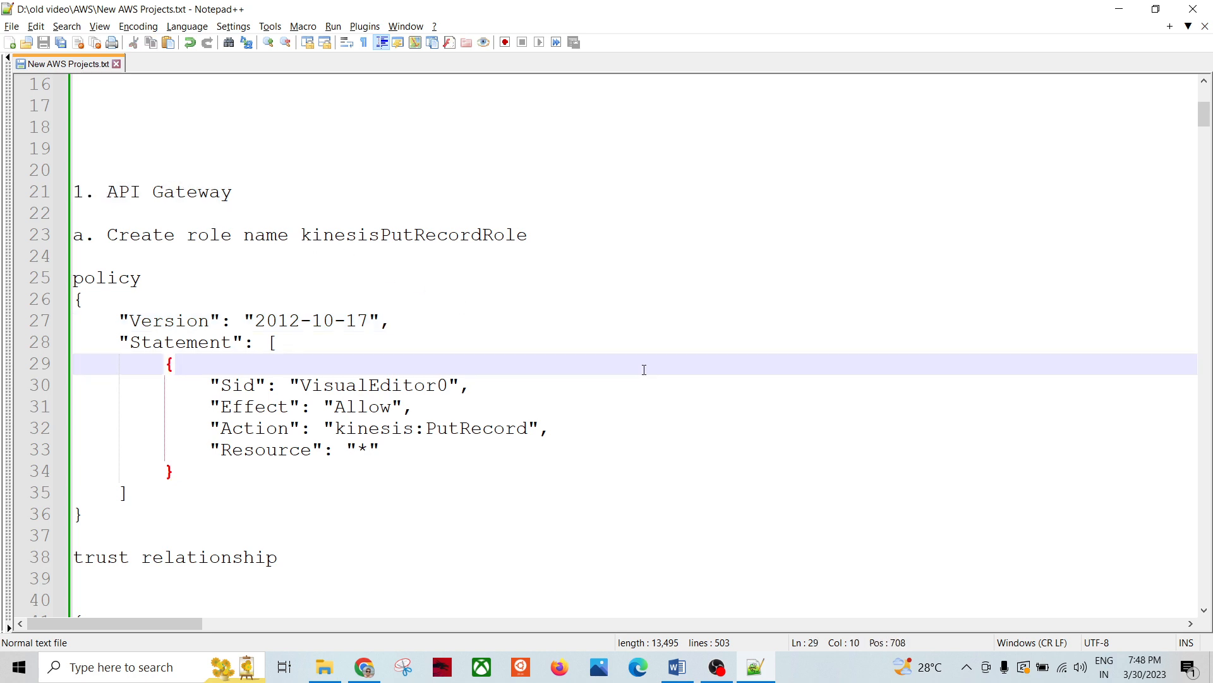
left_click(680, 660)
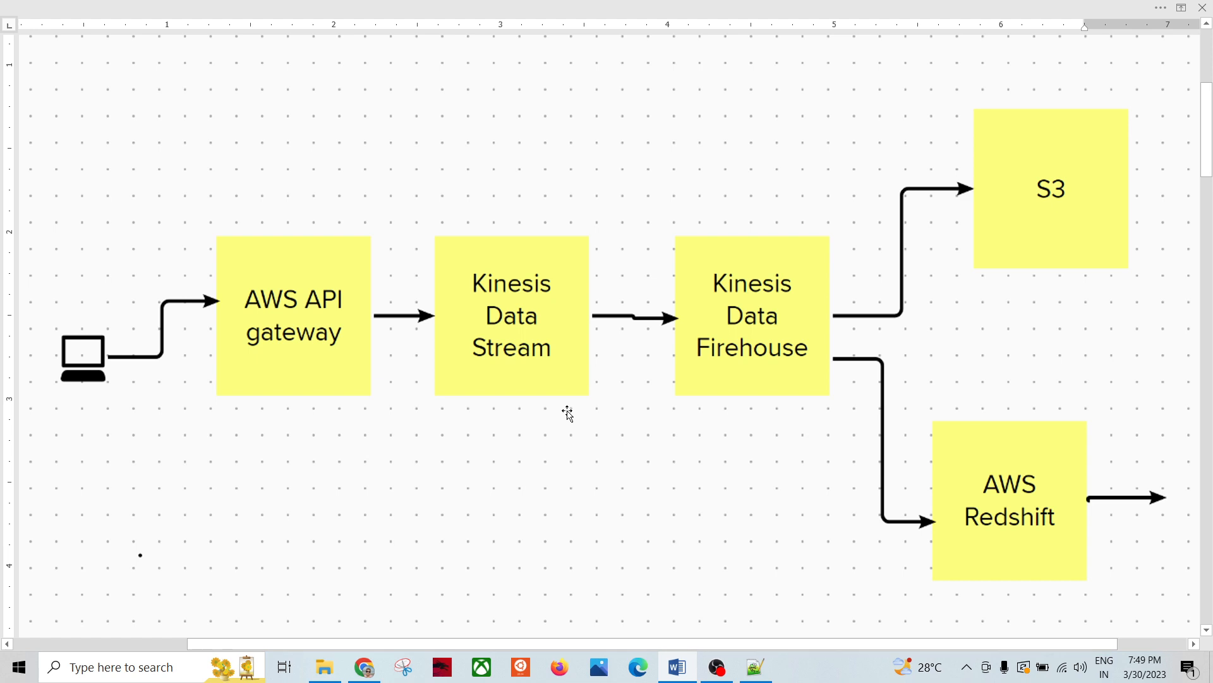
key("alt+Tab")
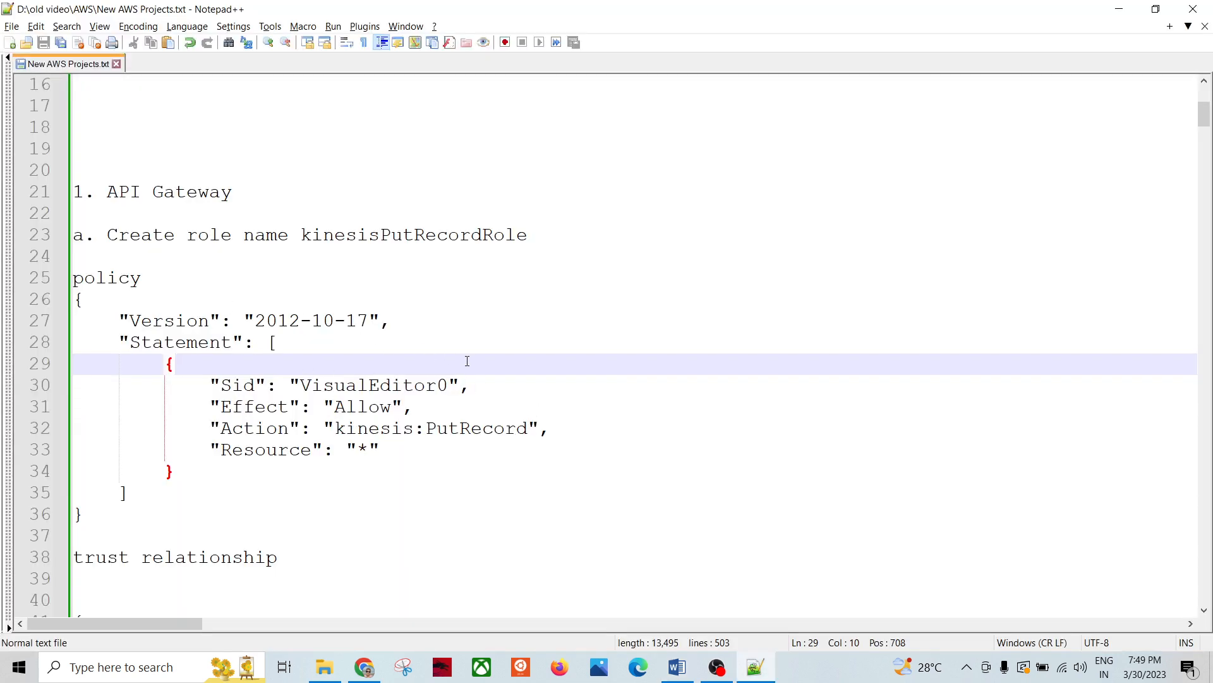
key("alt+Tab")
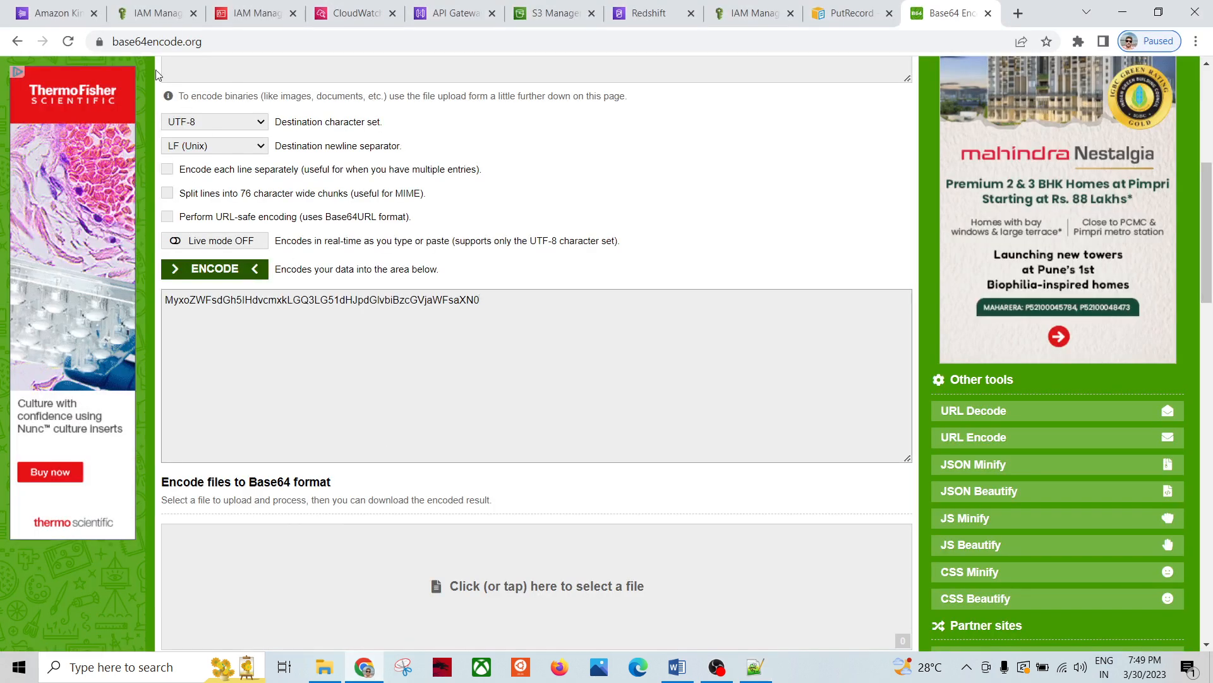
Step: Open the IAM Roles list from the IAM dashboard
left_click(155, 9)
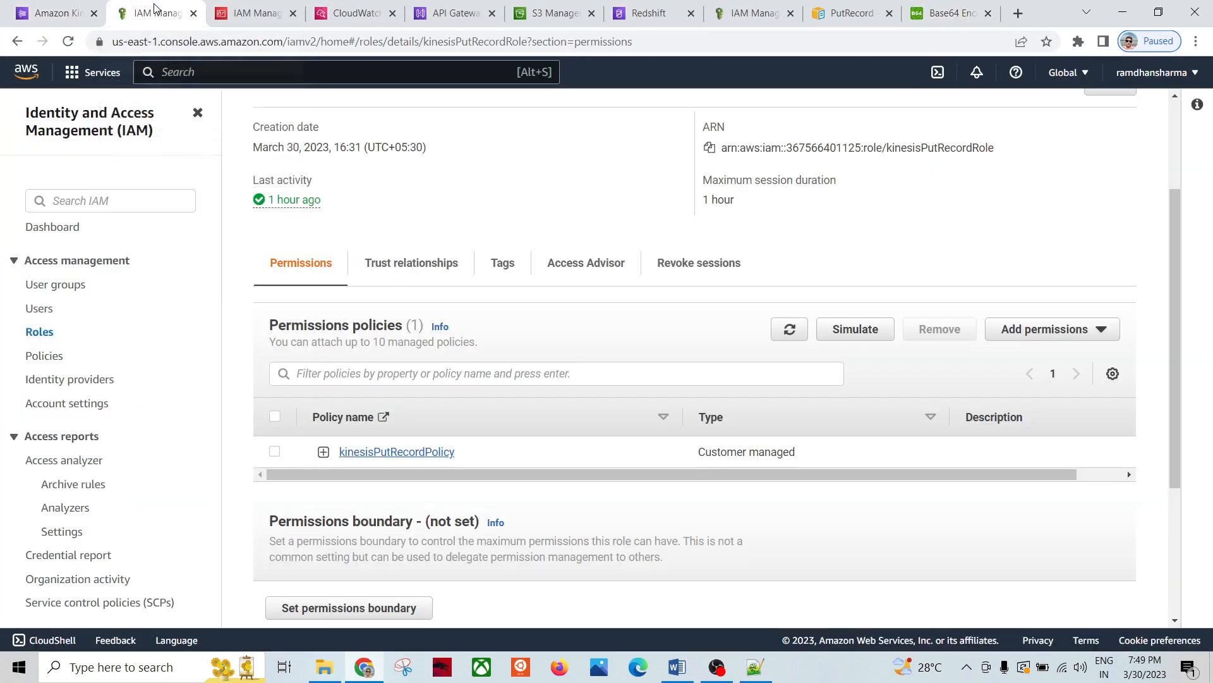
left_click(74, 119)
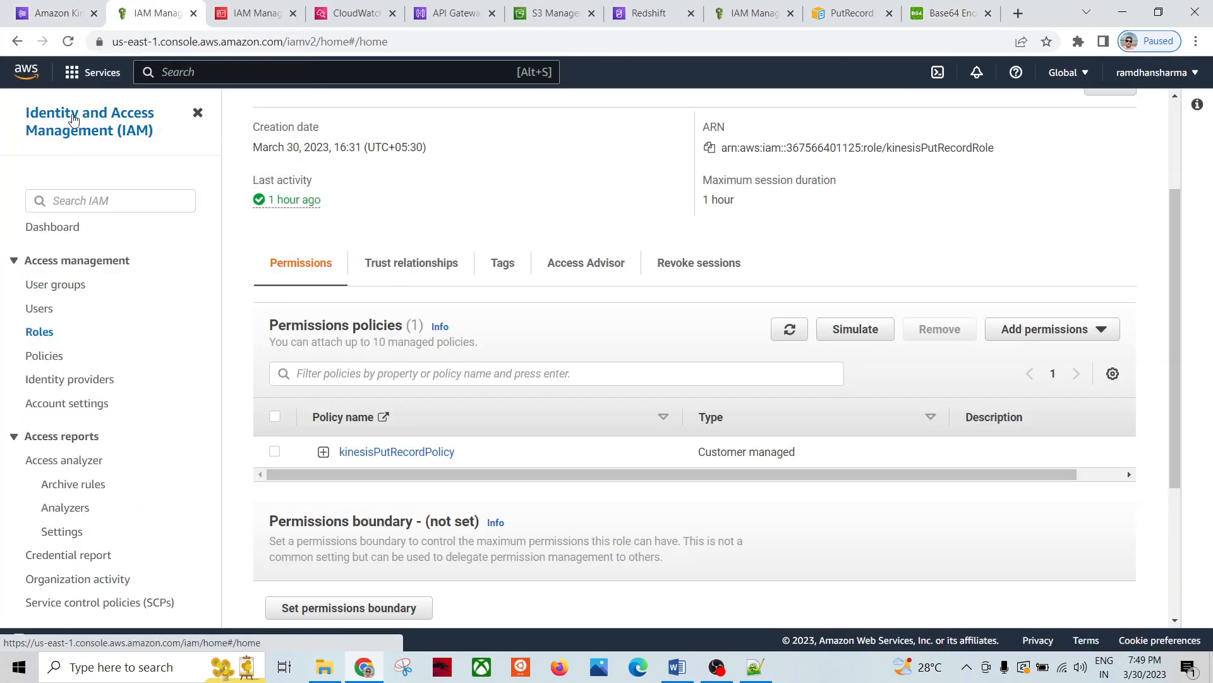
left_click(44, 335)
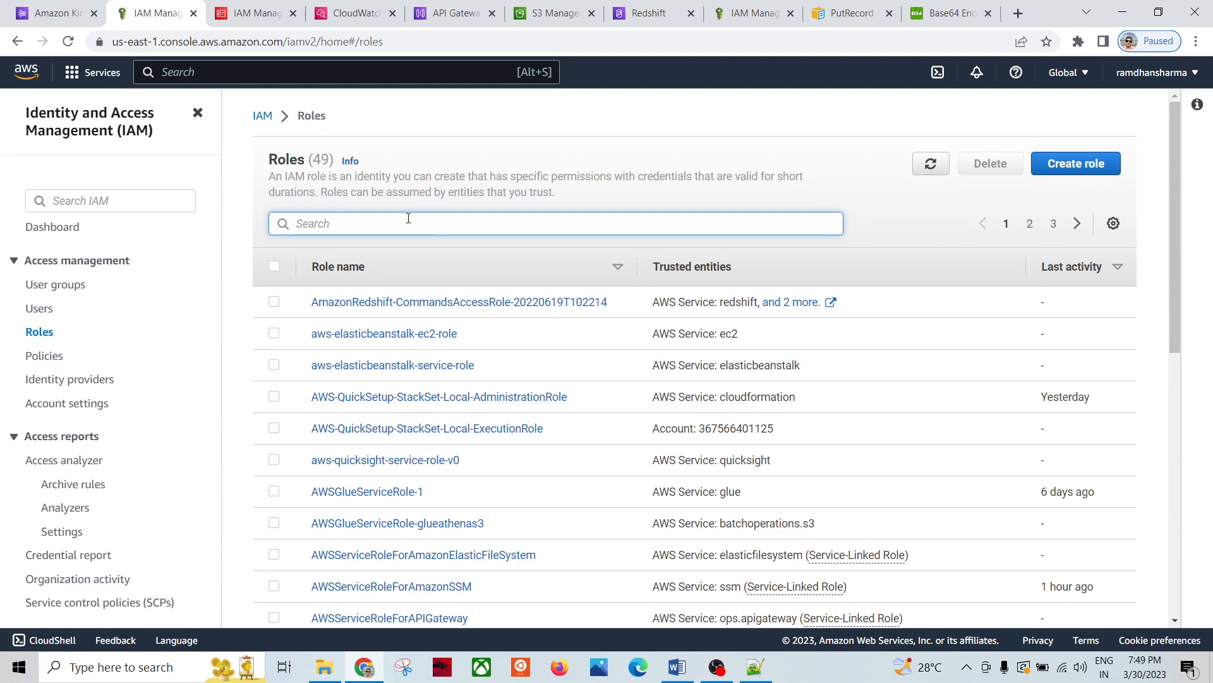
Step: Select the kinesisPutRecordRole execution role in the /testapi POST integration request
left_click(455, 13)
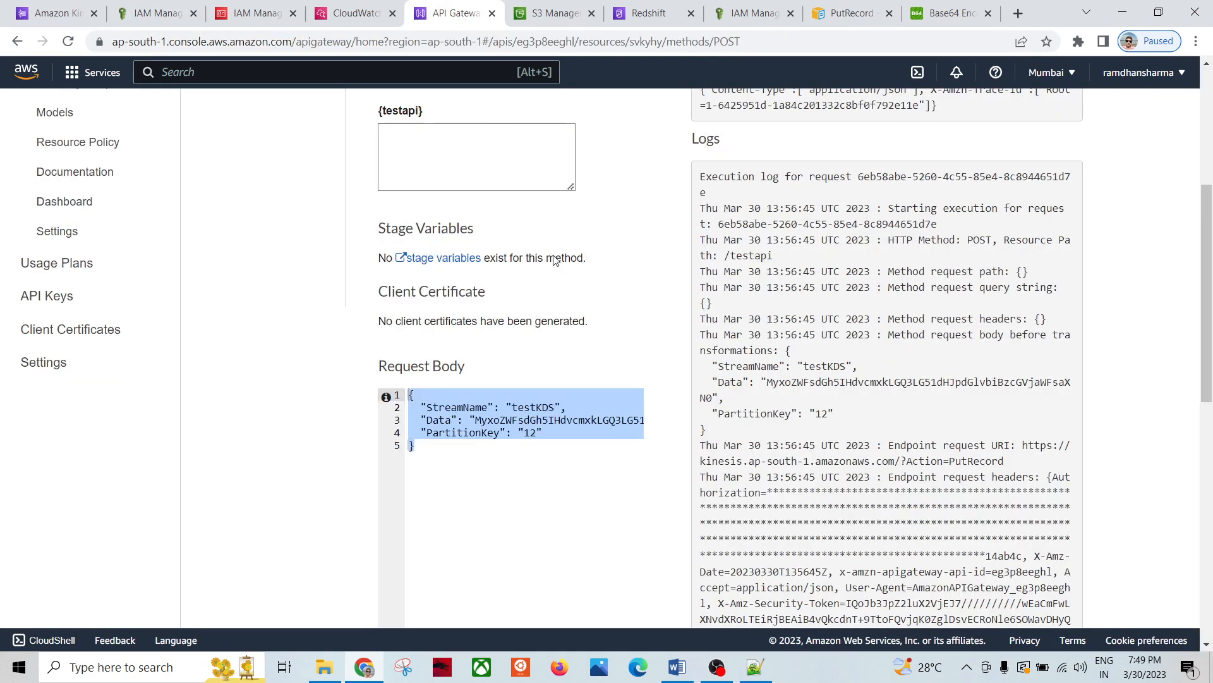
scroll(341, 264, "up", 5)
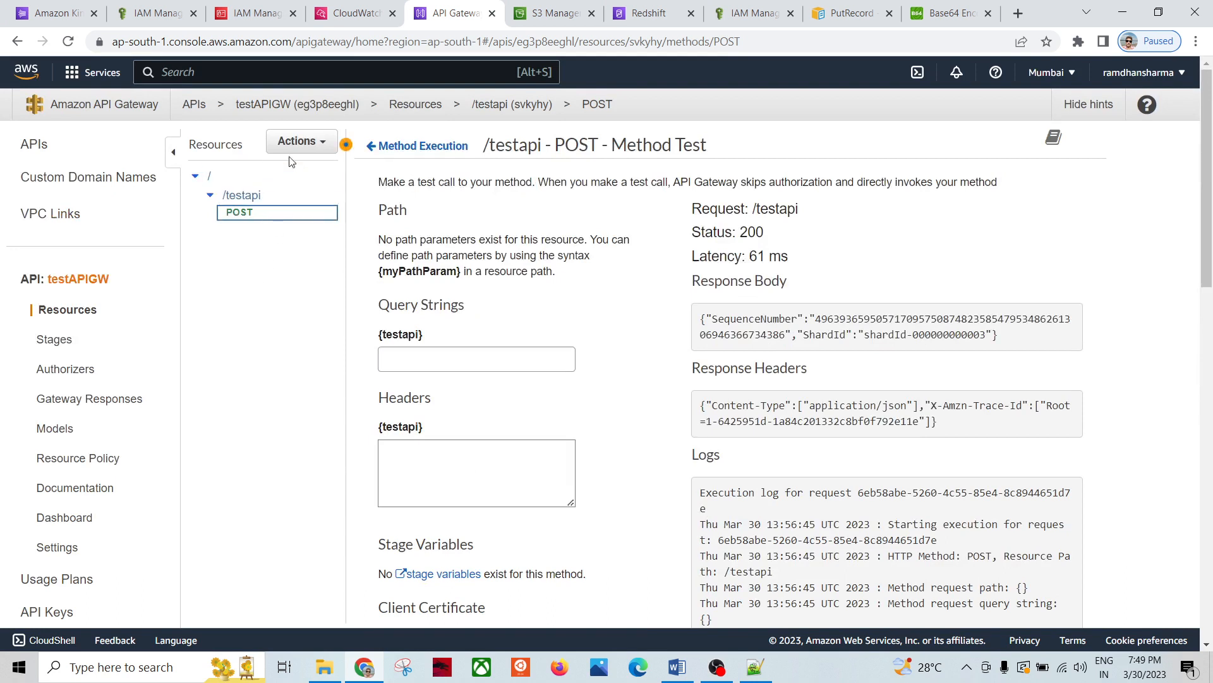
left_click(241, 197)
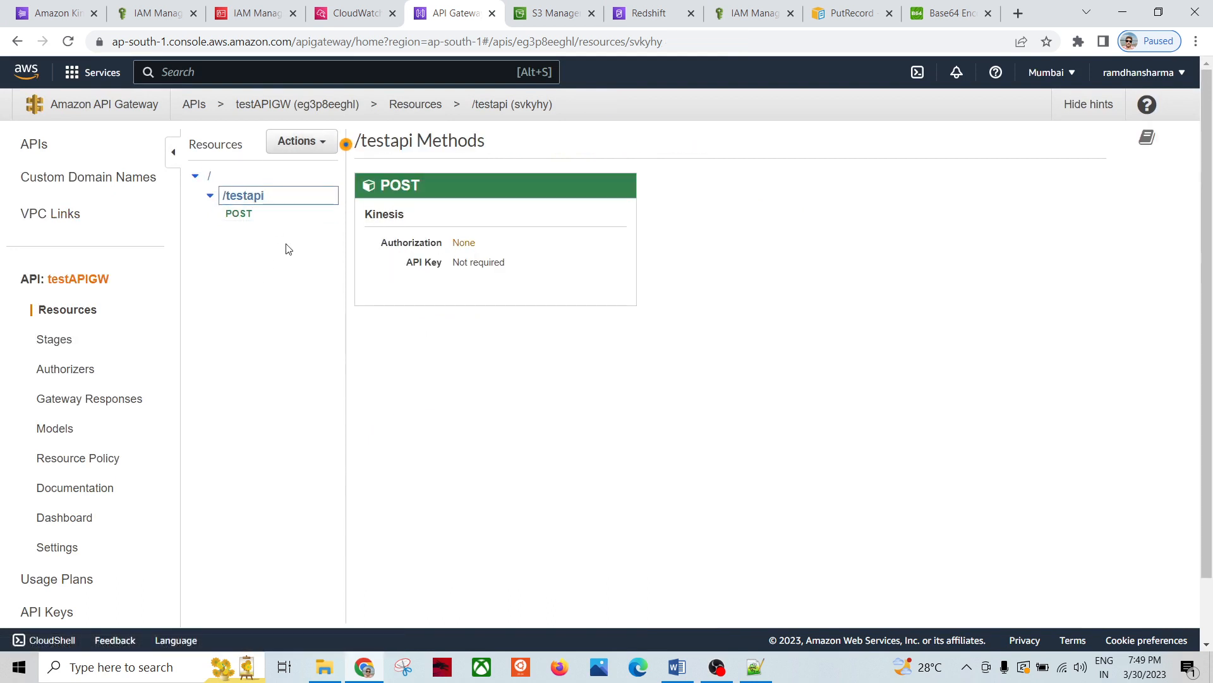
left_click(239, 215)
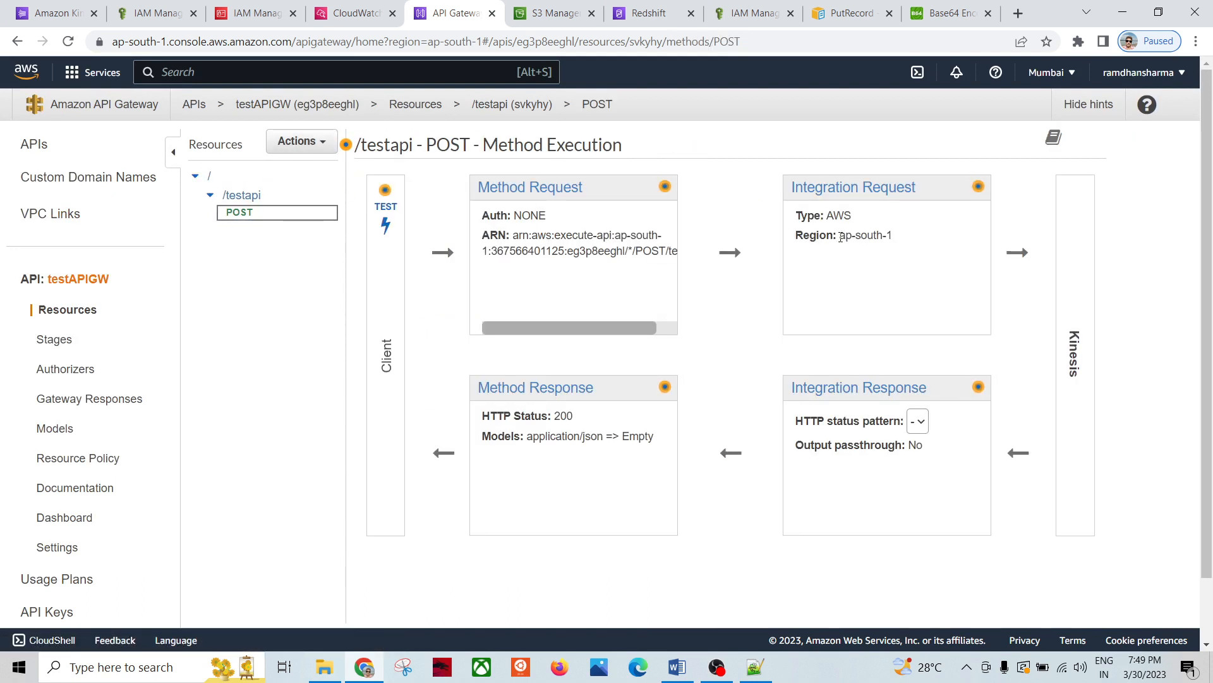
left_click(854, 188)
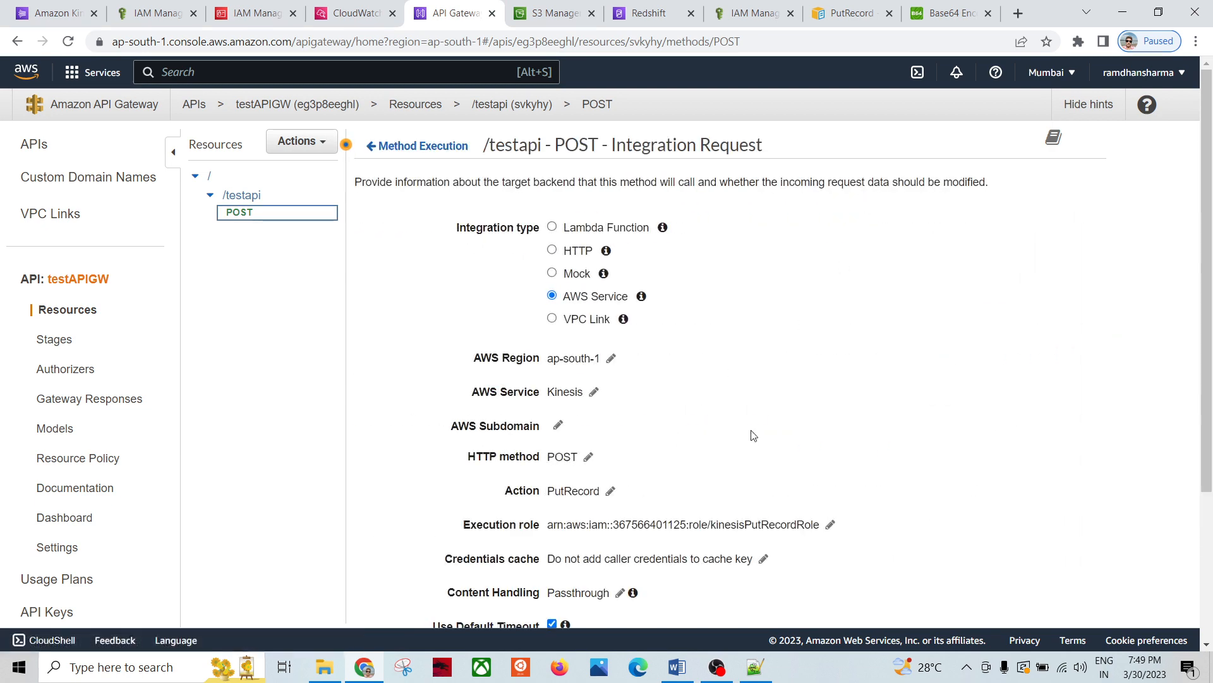
scroll(721, 453, "down", 1)
double_click(769, 447)
key("ctrl+c")
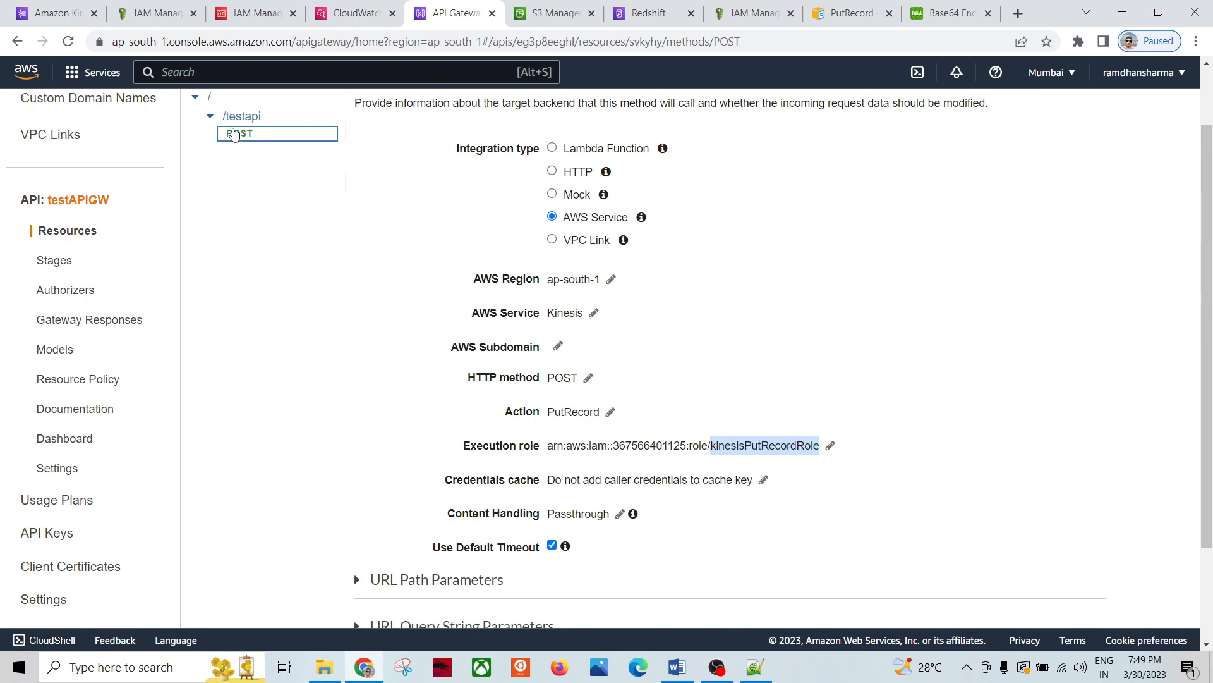
left_click(155, 12)
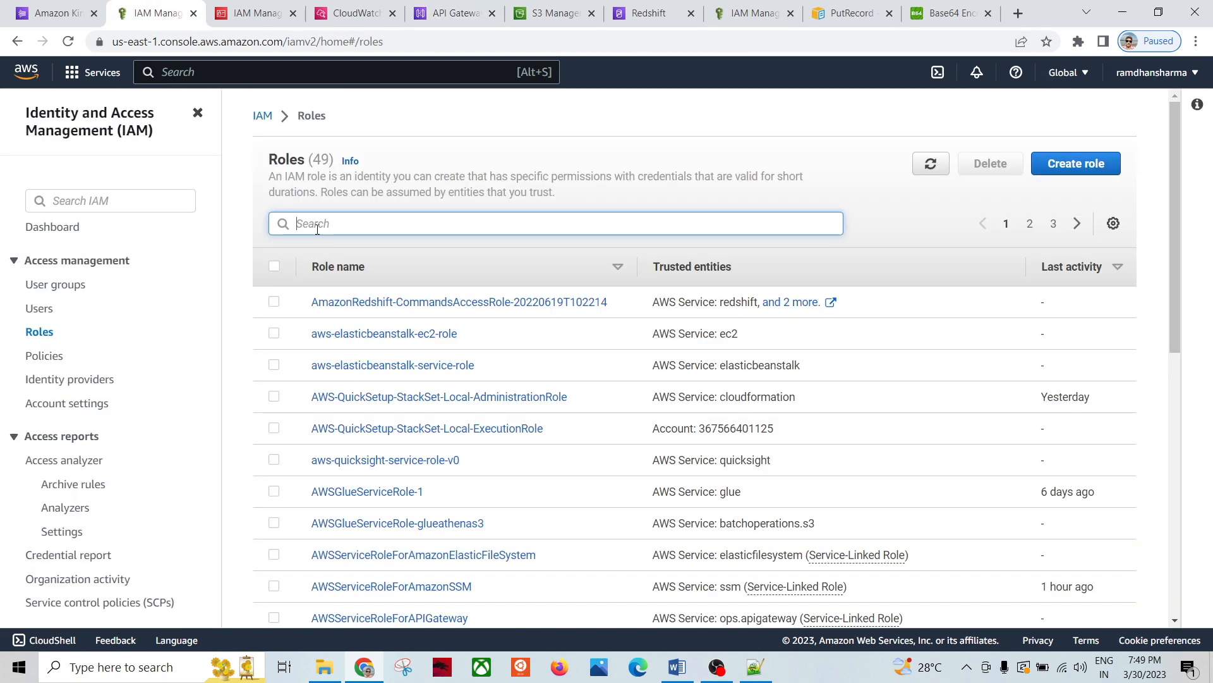
Step: Search Roles for kinesisPutRecordRole and confirm kinesisPutRecordPolicy is attached
key("ctrl+v")
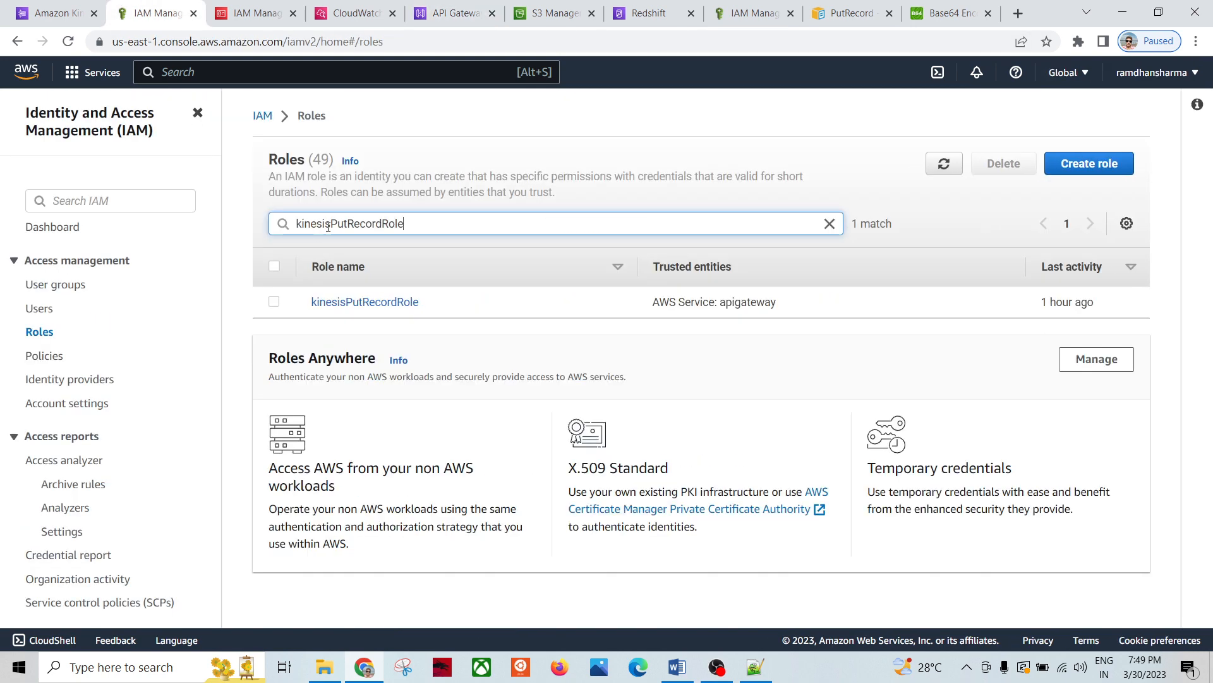
left_click(343, 305)
scroll(506, 427, "down", 4)
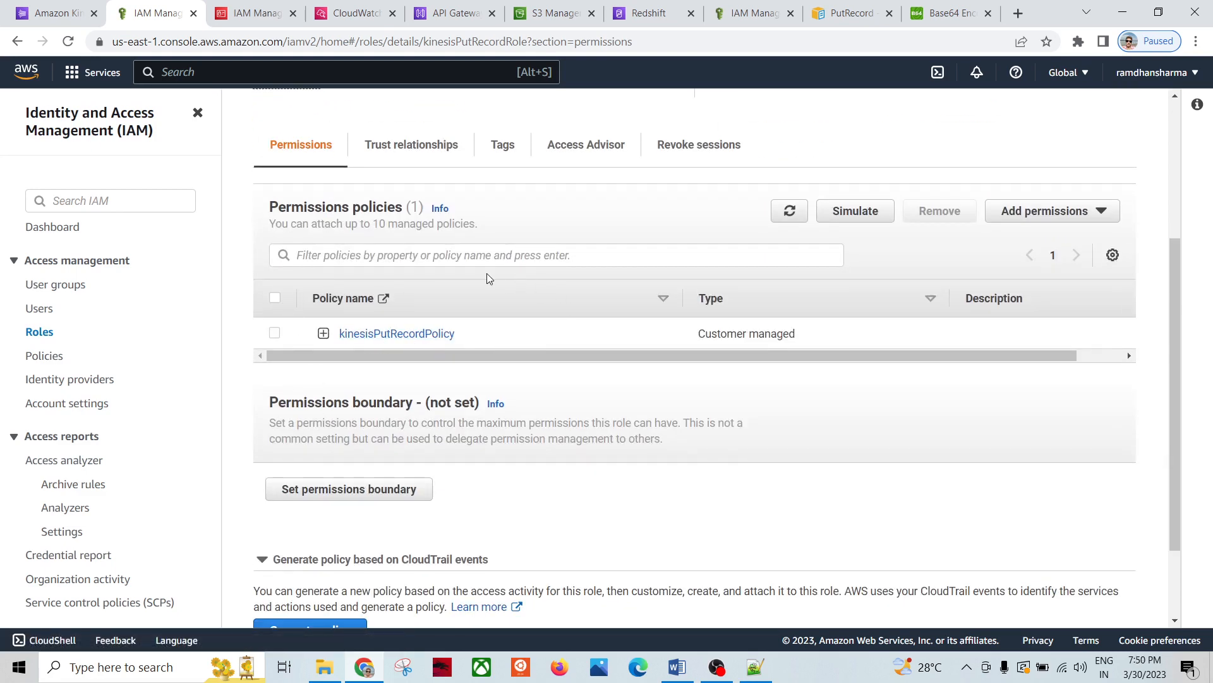
scroll(494, 263, "up", 4)
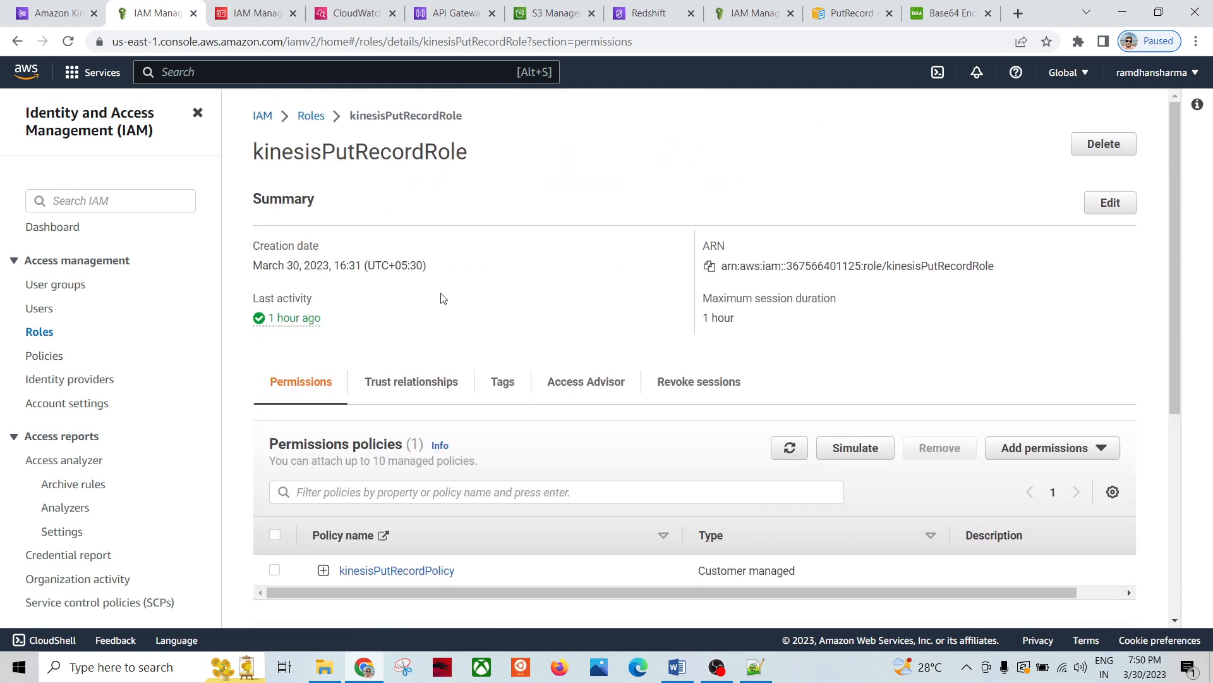
scroll(401, 376, "down", 3)
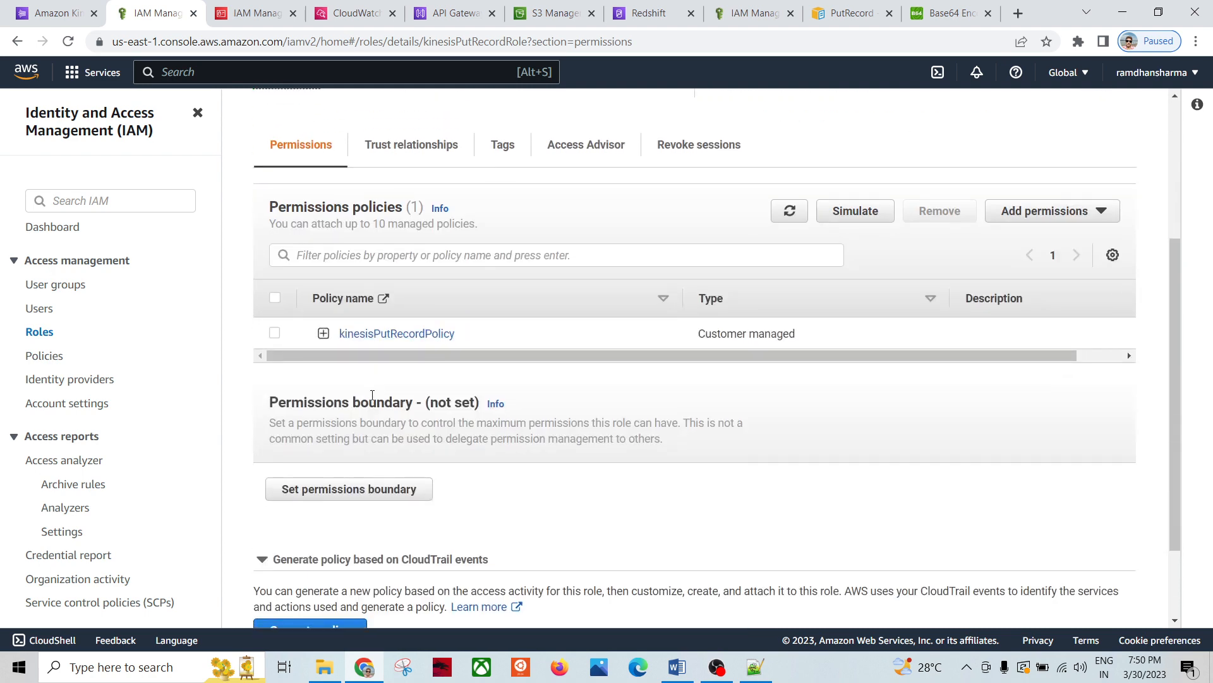
scroll(704, 265, "up", 3)
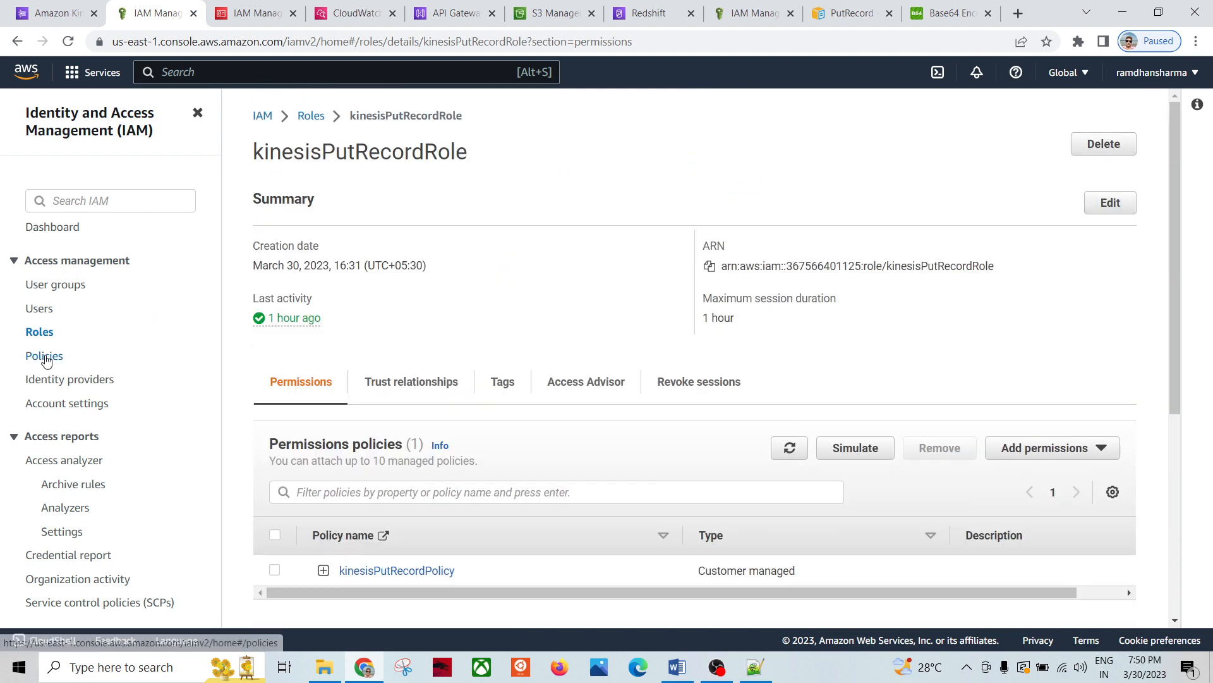
left_click(45, 355)
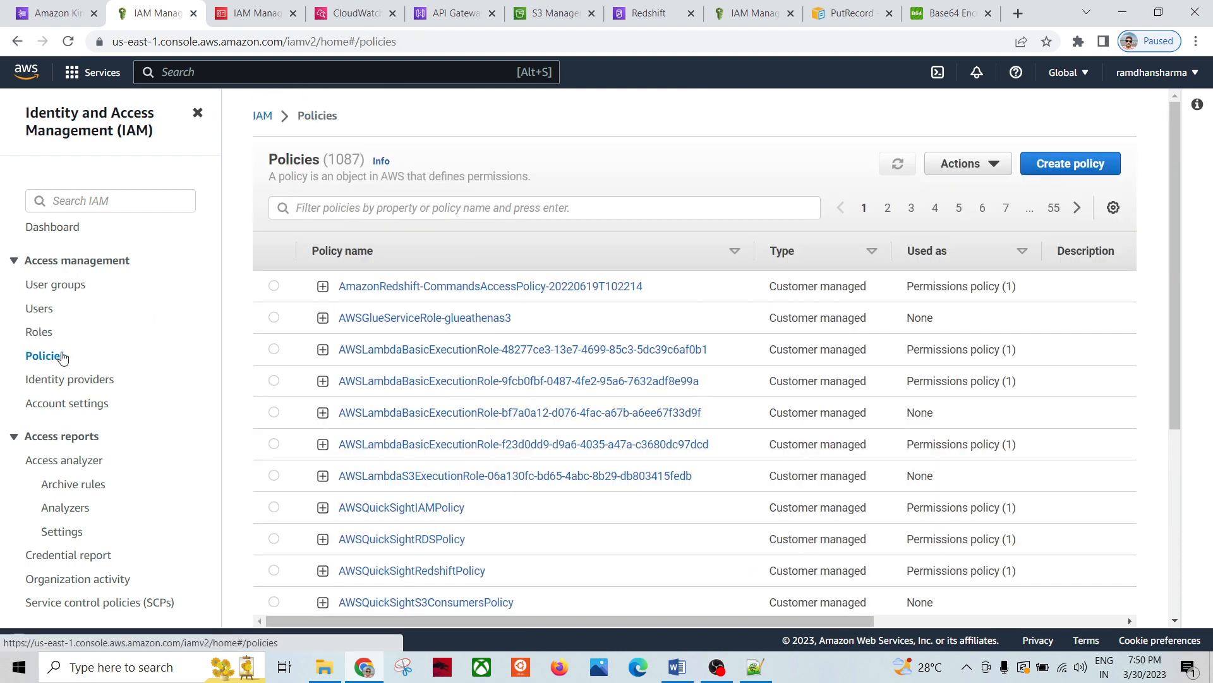
Step: Start a new IAM policy for the Kinesis service
left_click(1076, 173)
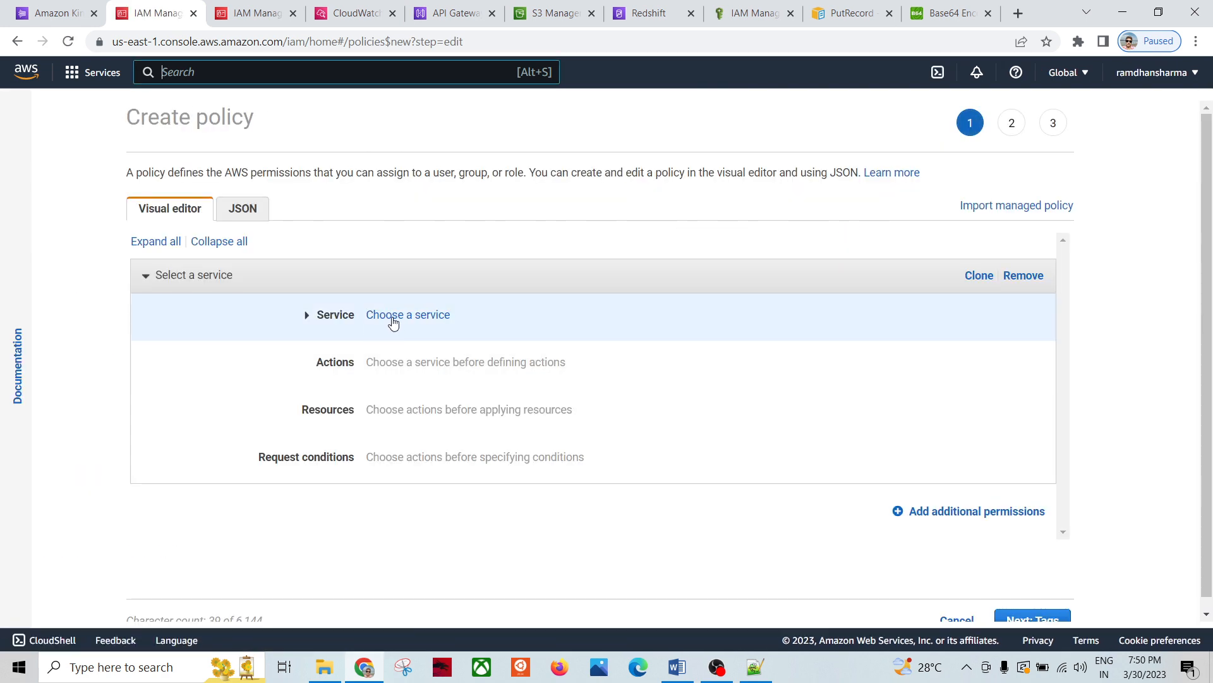
left_click(393, 323)
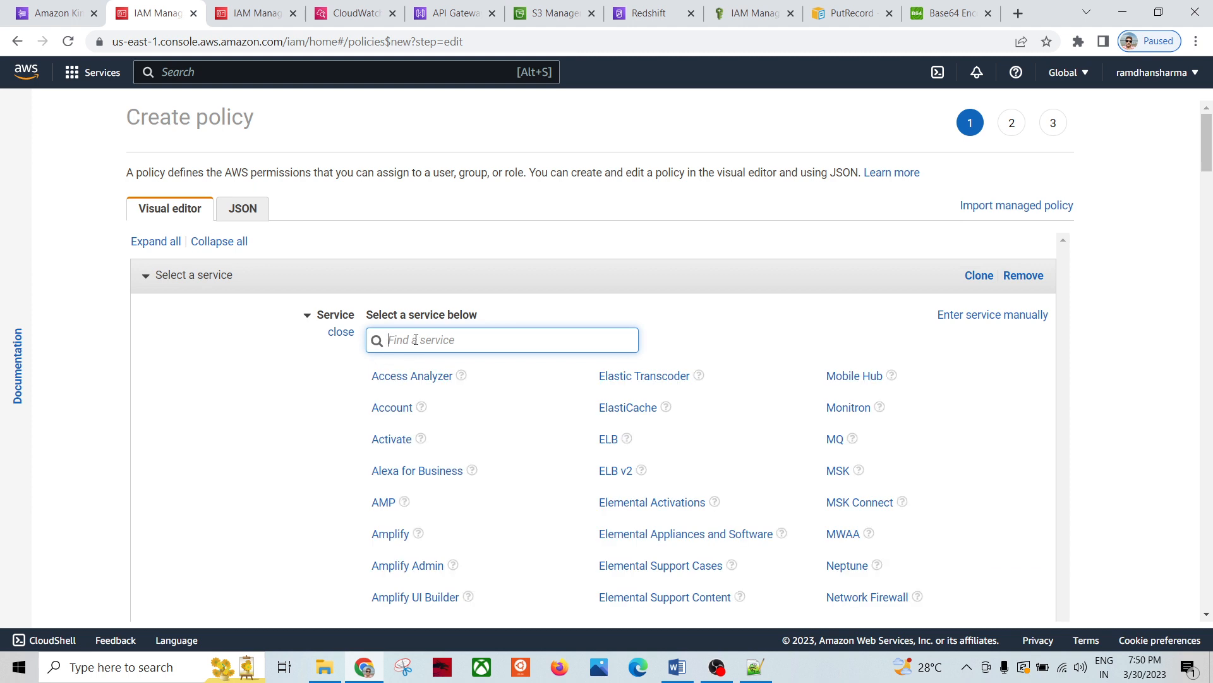
type("kine")
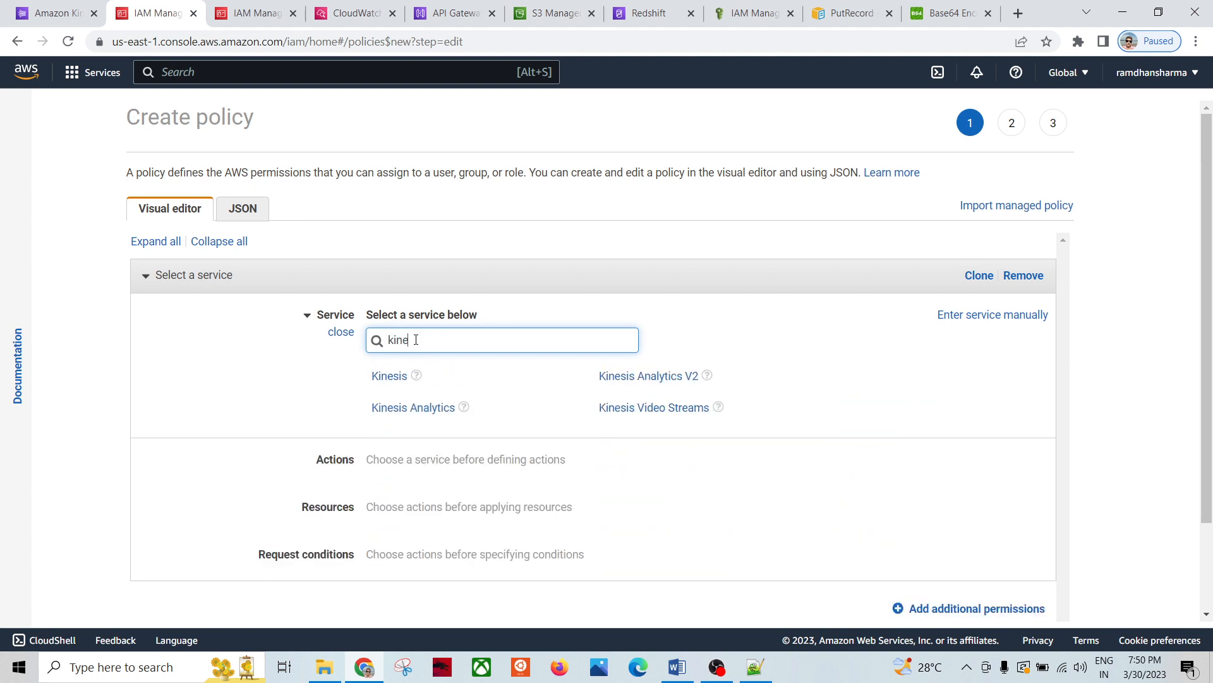
left_click(390, 378)
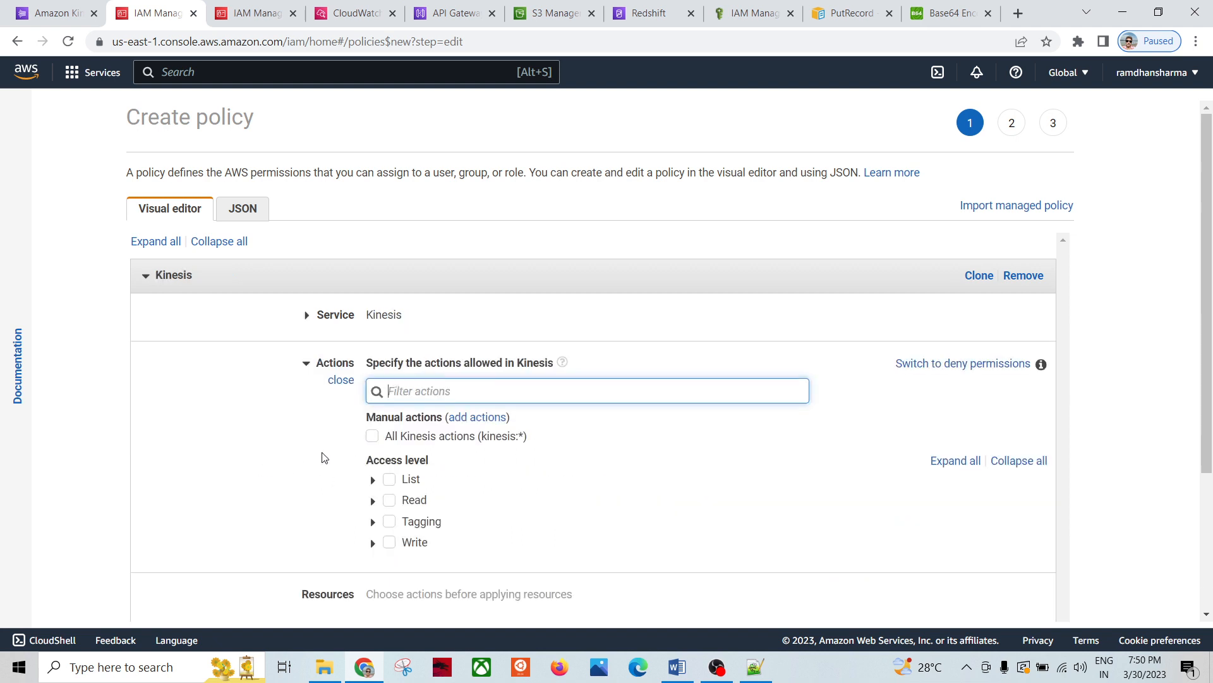
Step: Limit the policy's Kinesis Write actions to PutRecord only
scroll(282, 544, "down", 1)
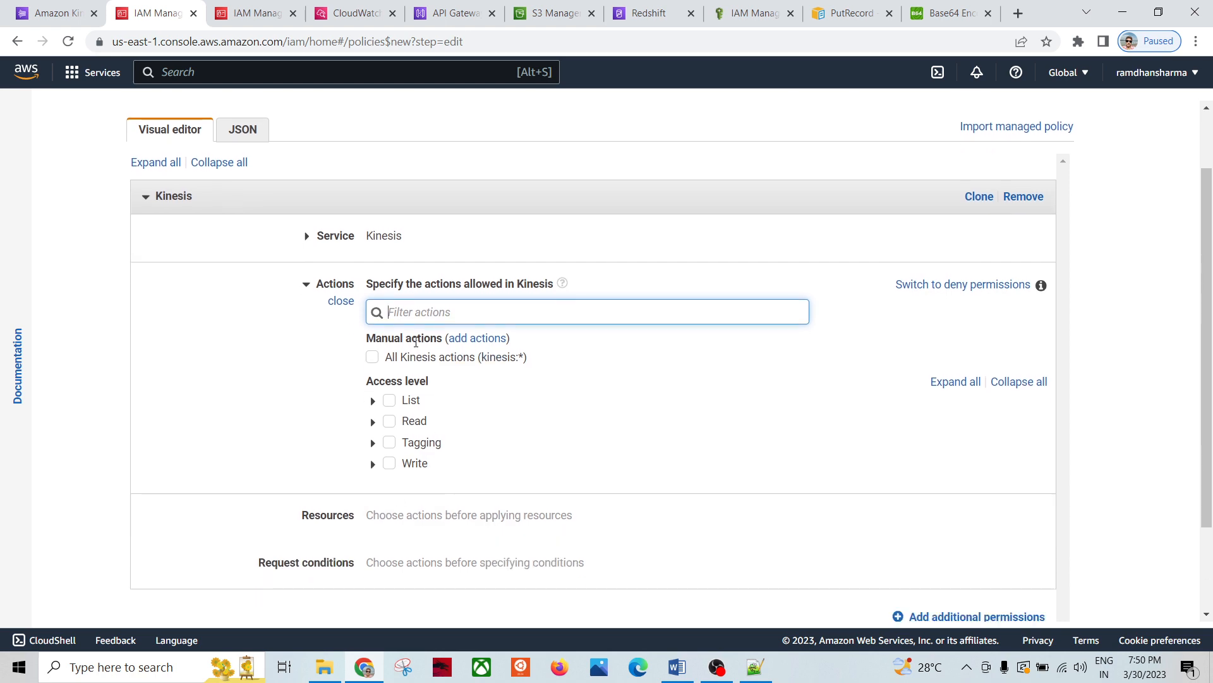
left_click(390, 464)
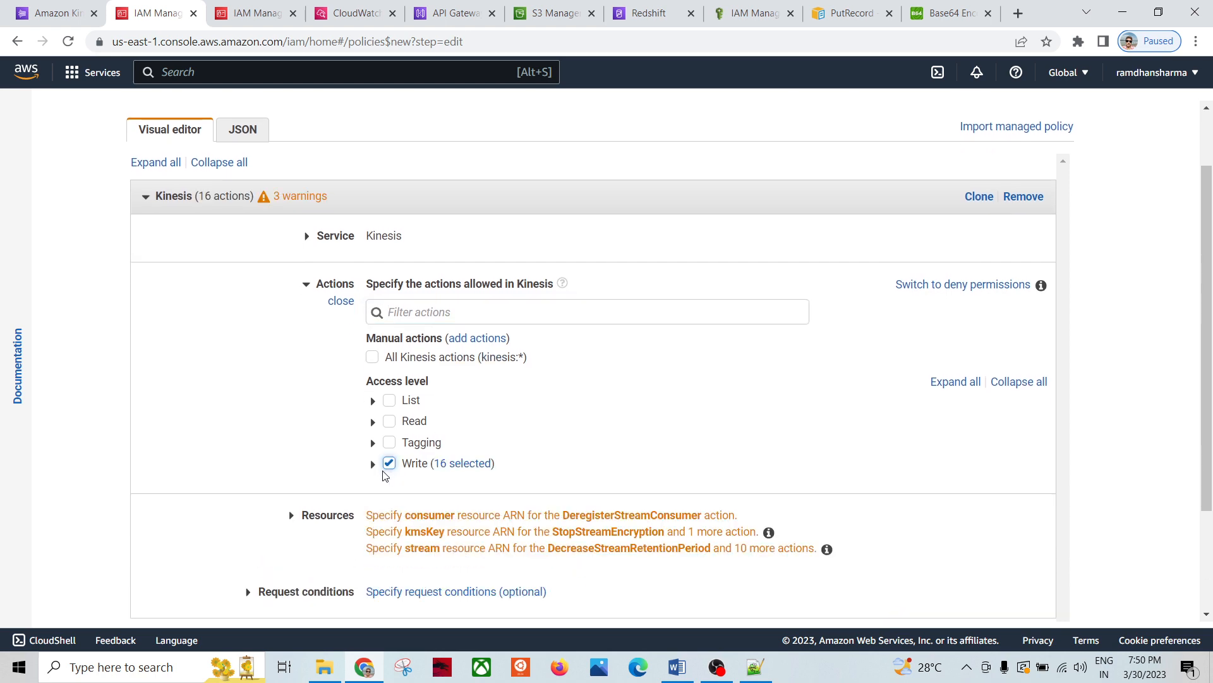
left_click(374, 466)
scroll(322, 471, "down", 3)
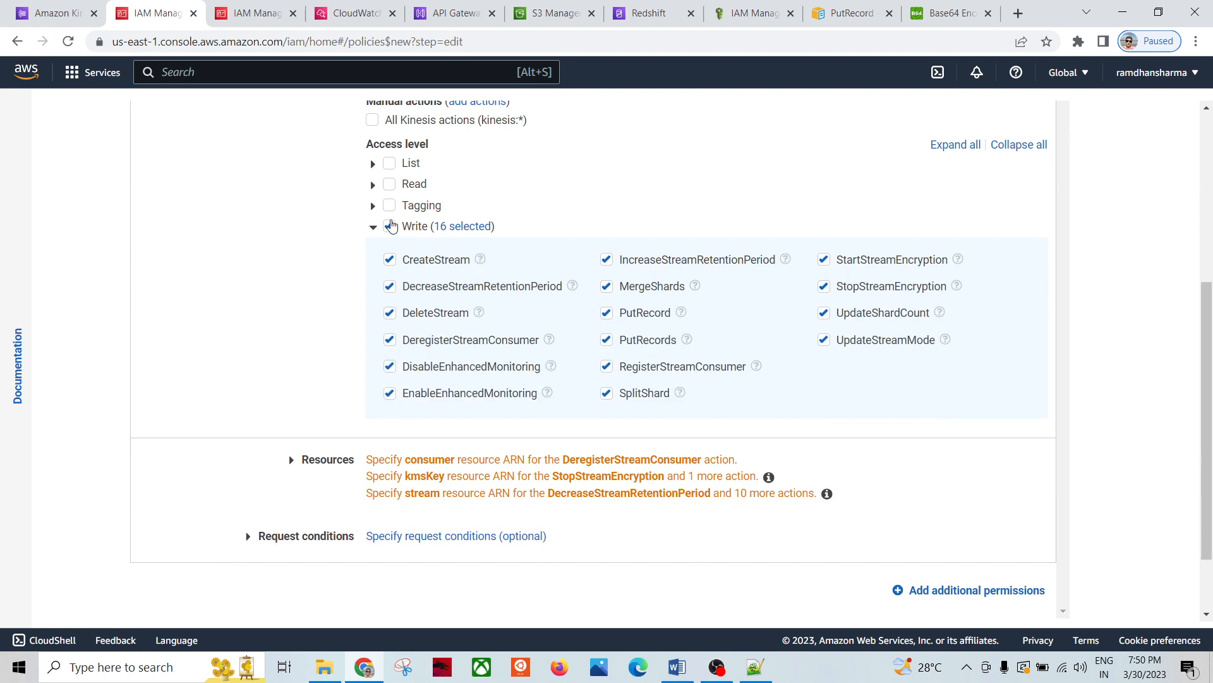
left_click(389, 225)
left_click(374, 321)
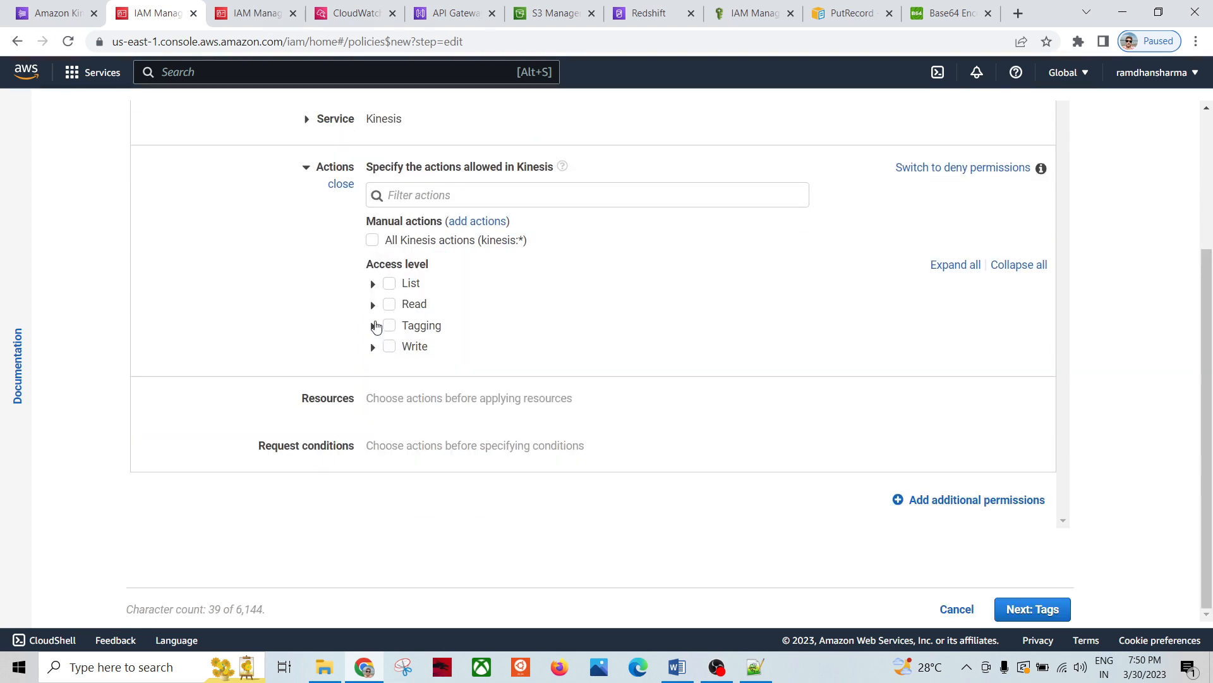
left_click(373, 345)
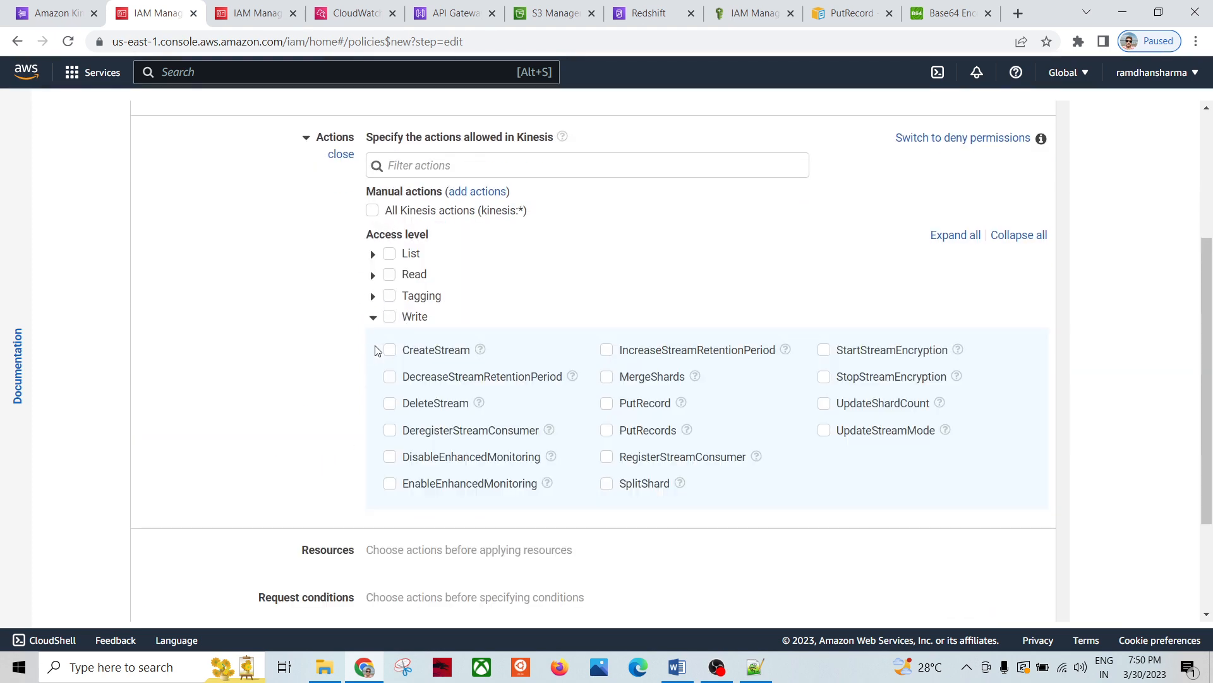
left_click(607, 407)
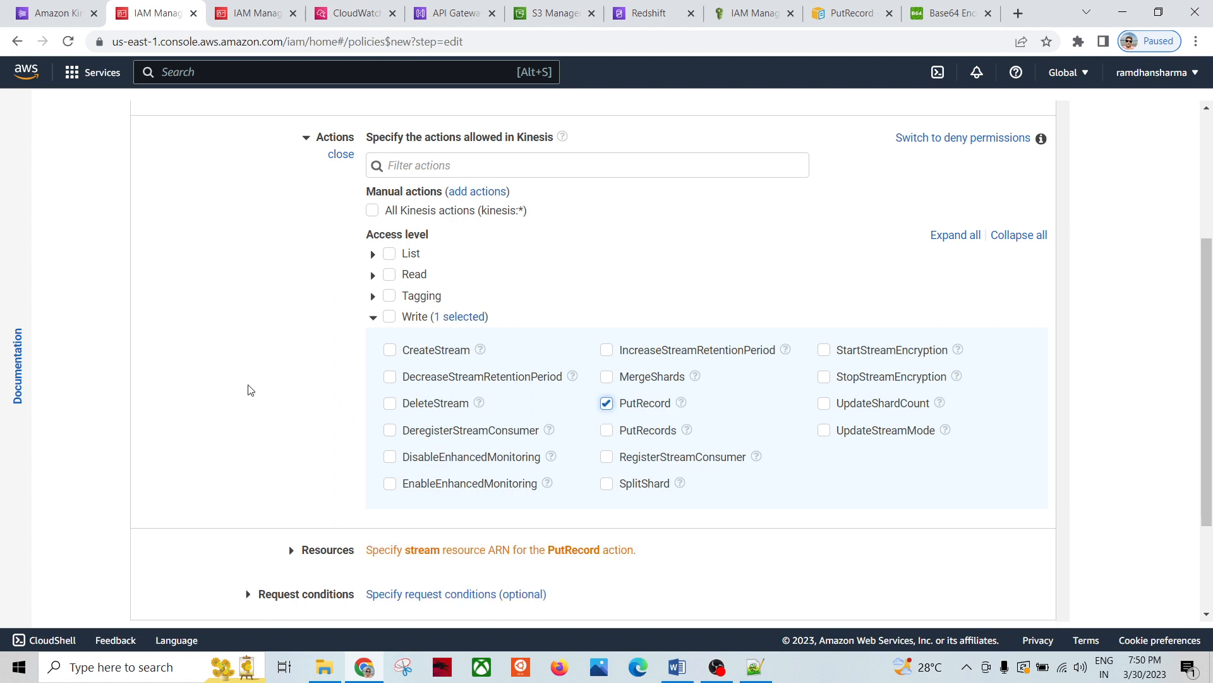
Step: Grant the PutRecord permission on all resources
scroll(249, 395, "down", 2)
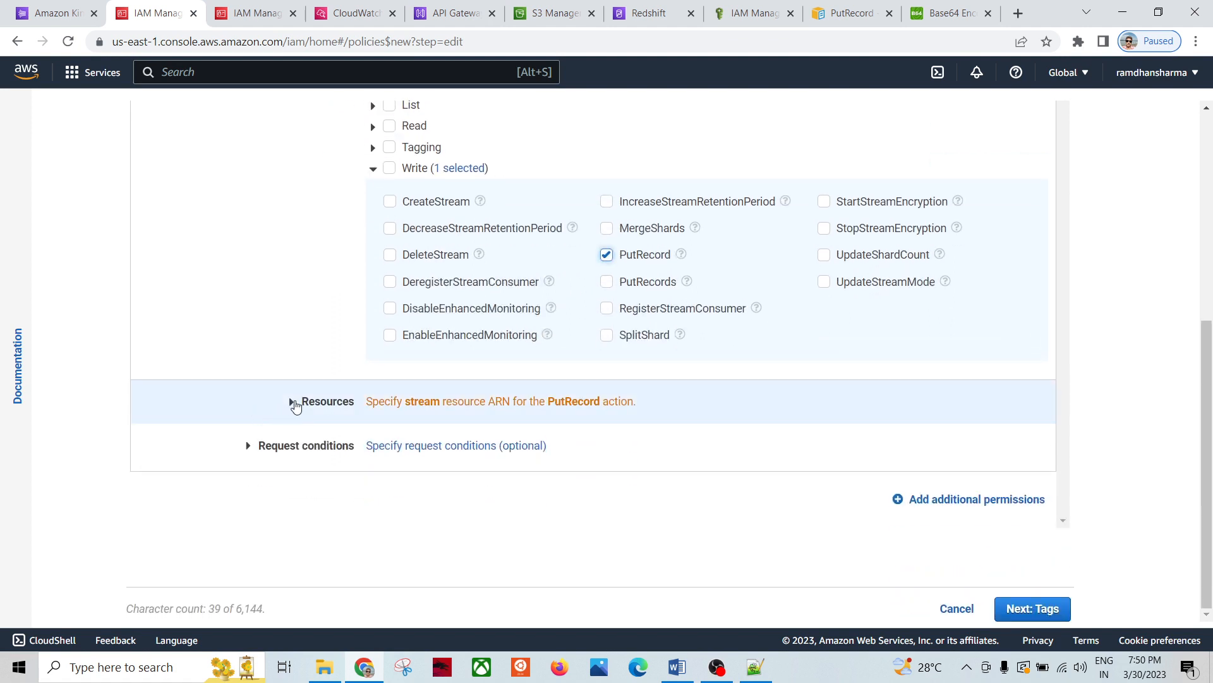
left_click(293, 401)
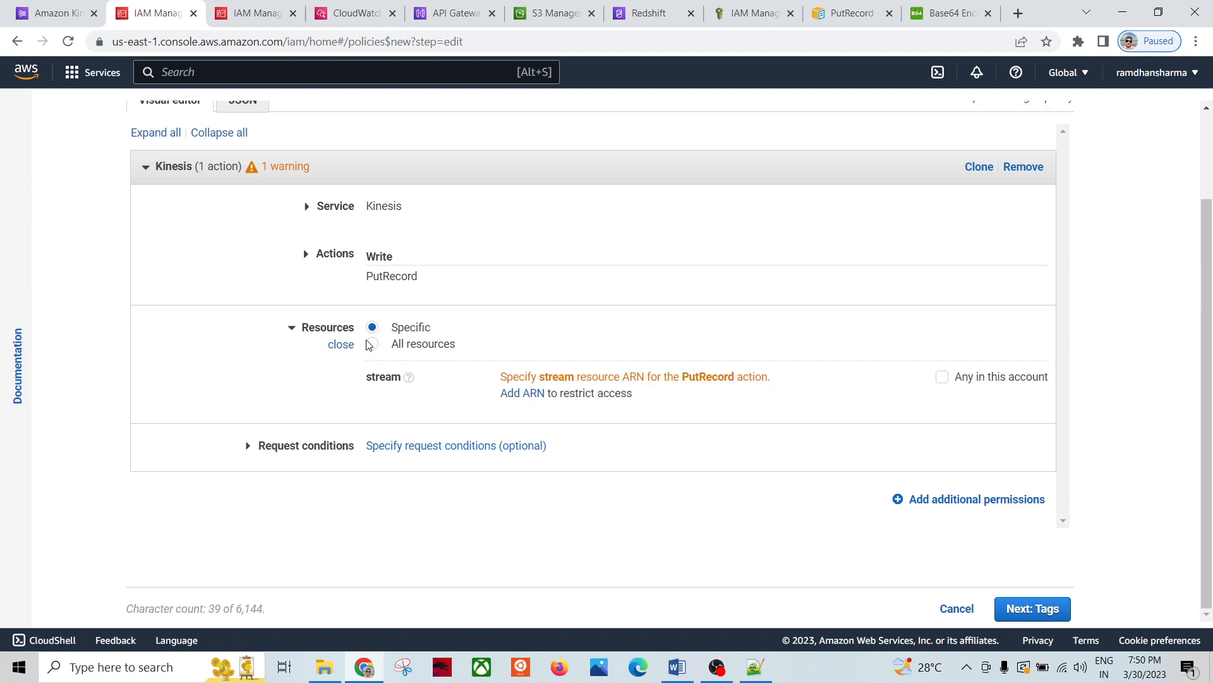
left_click(374, 346)
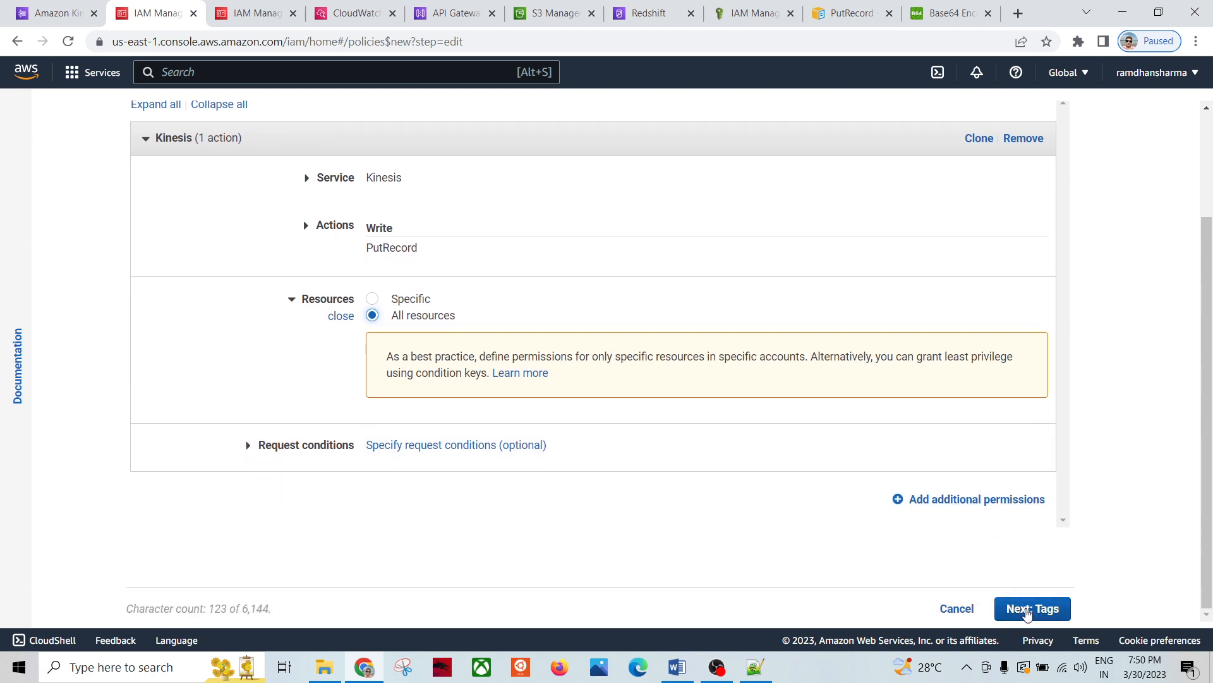
left_click(1026, 608)
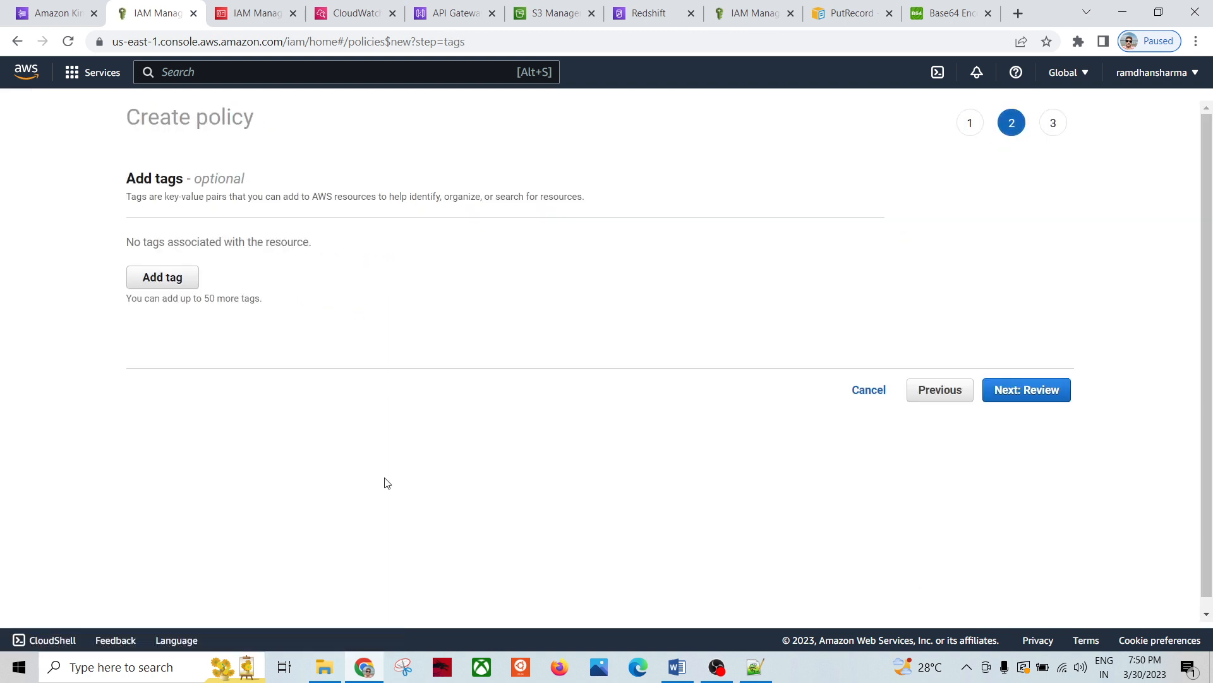
Step: Skip tags, name the policy KinesisPutRecordPolicy and try to create it
left_click(1030, 398)
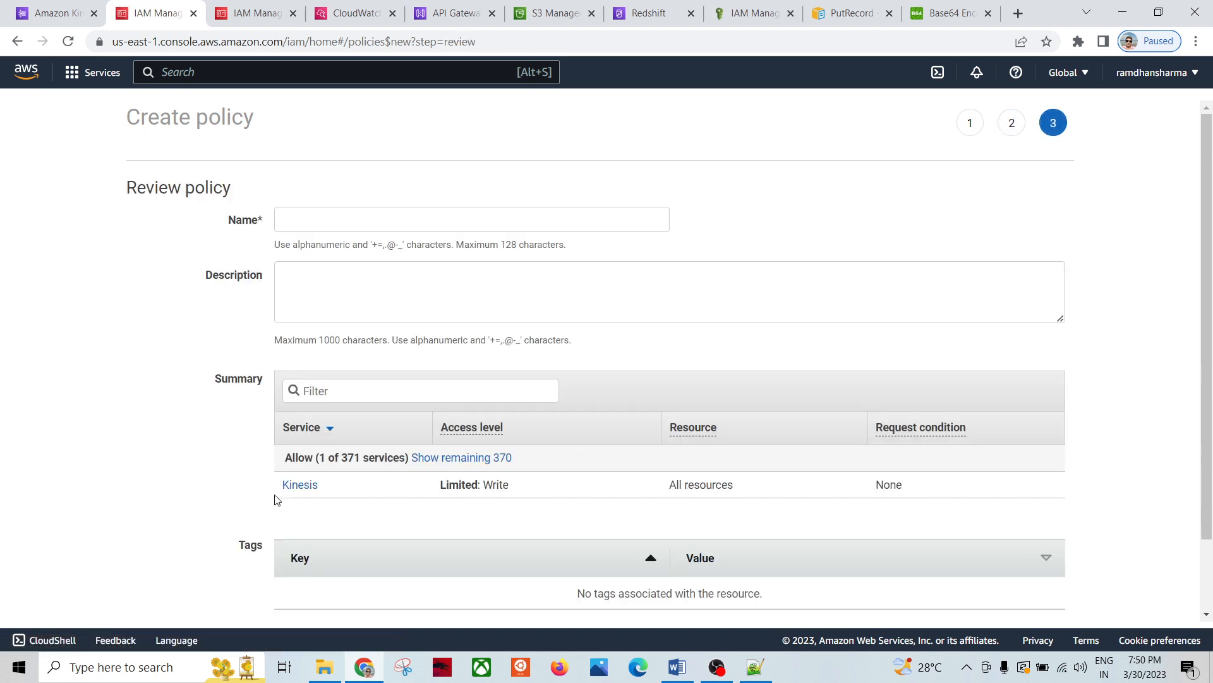
scroll(383, 510, "down", 2)
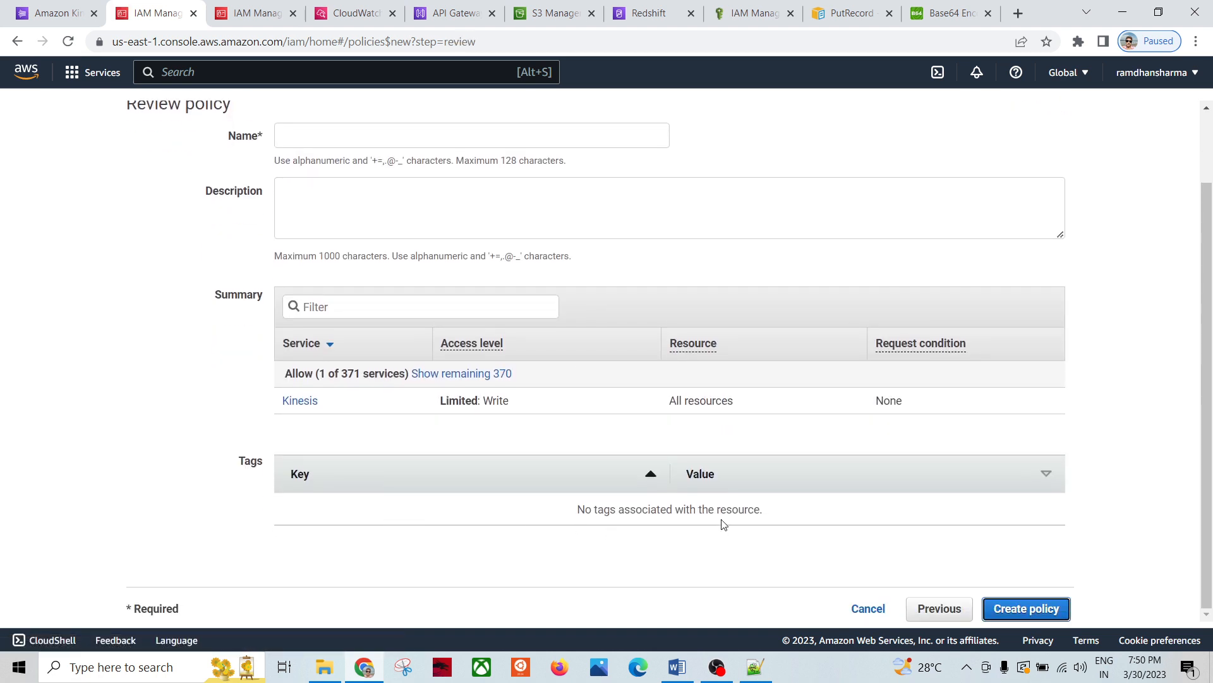
scroll(622, 436, "up", 2)
left_click(308, 223)
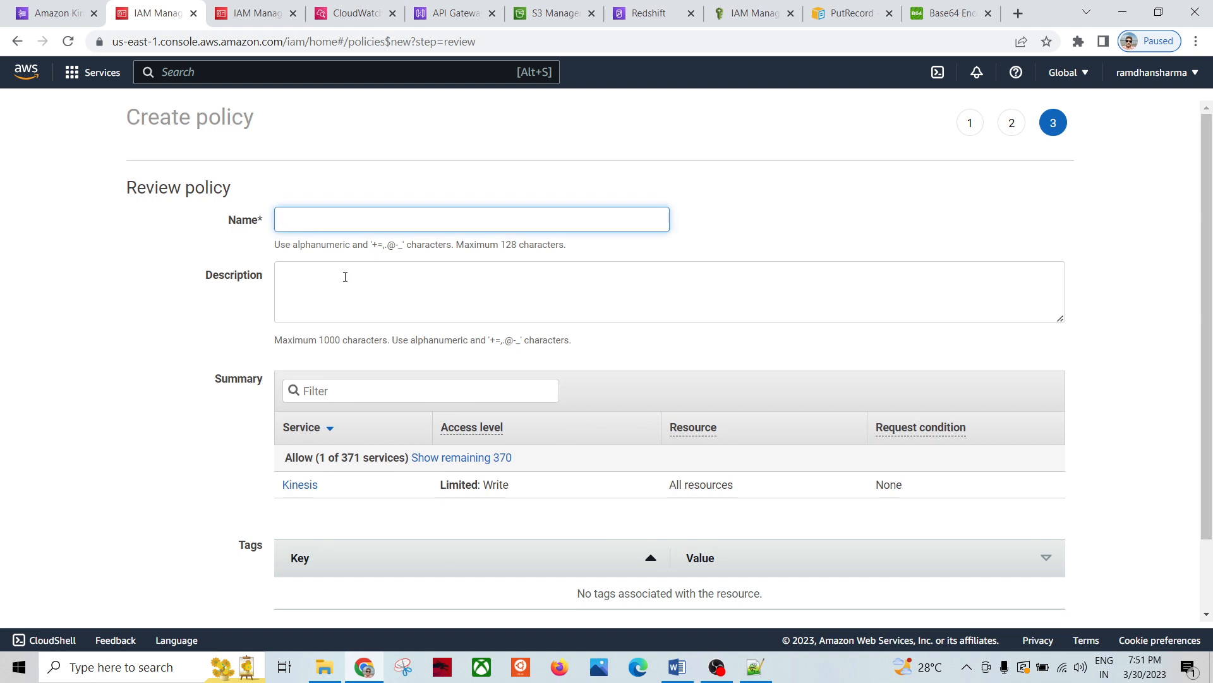
type("KinesisPutRecordPolicy")
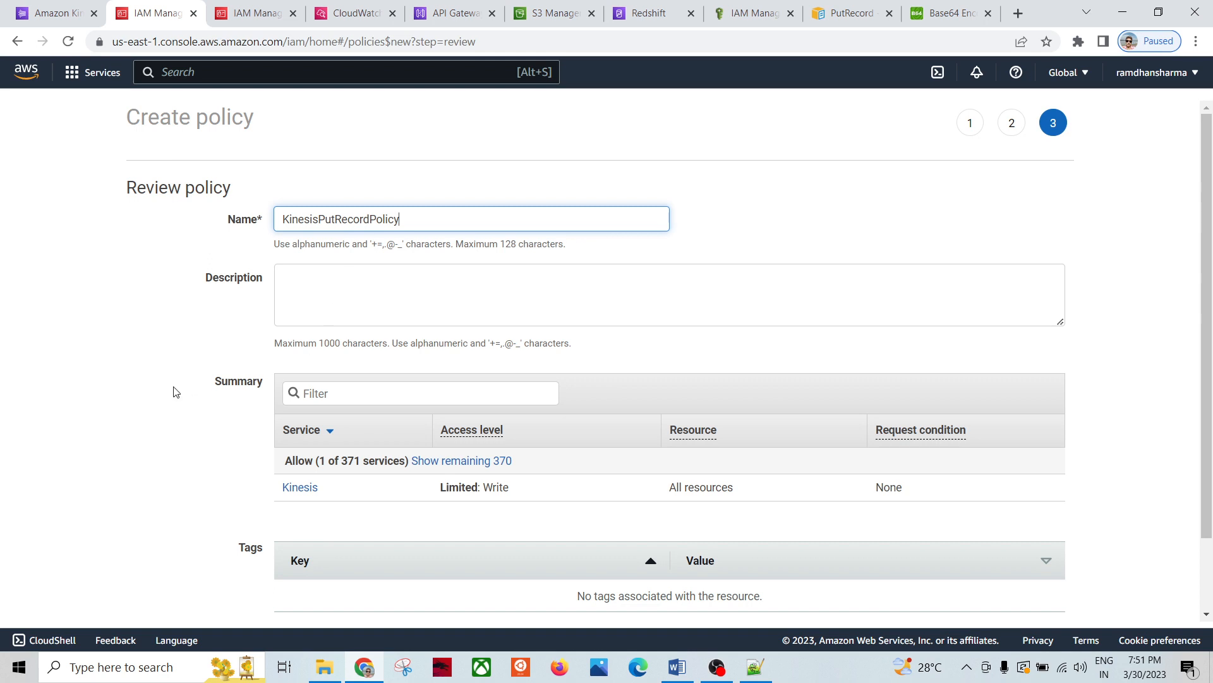
left_click(356, 302)
left_click_drag(414, 212, 200, 225)
scroll(438, 359, "down", 1)
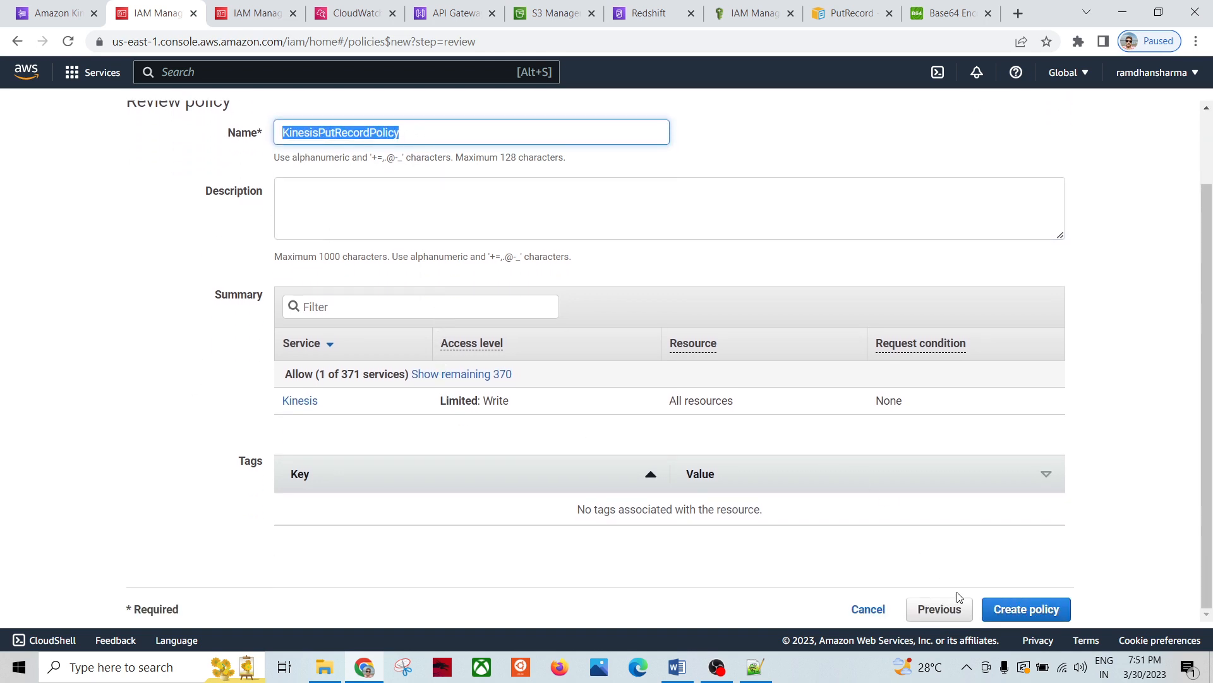
left_click(1029, 612)
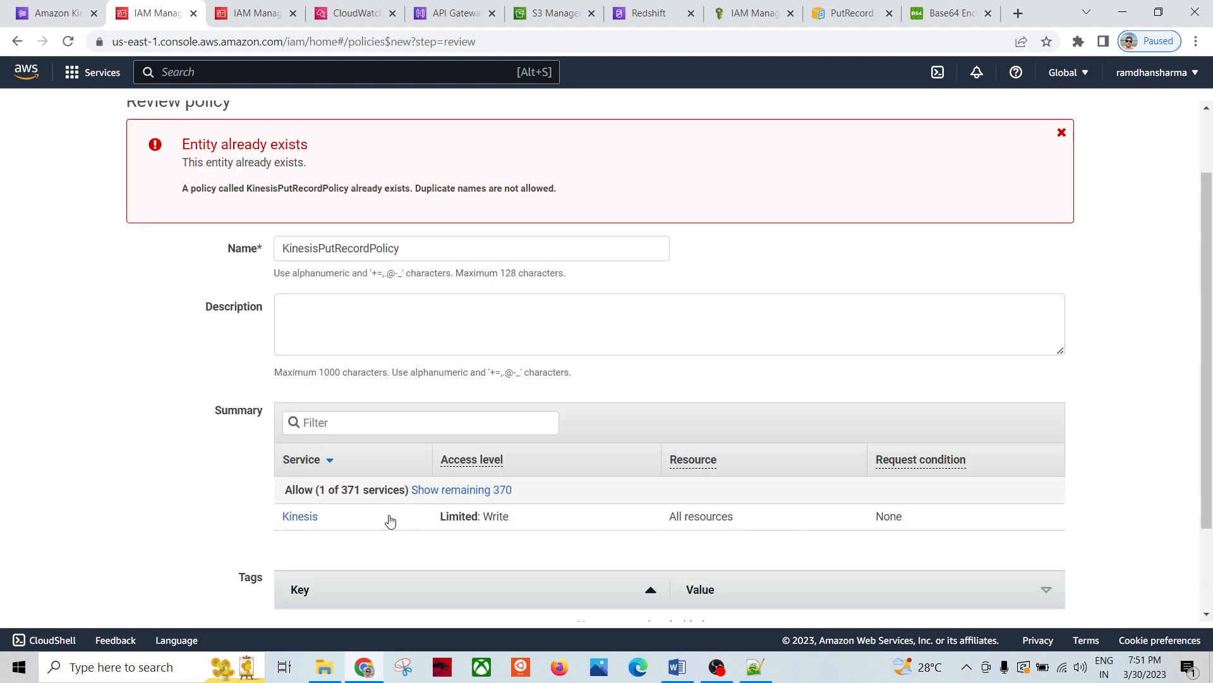
Step: Rename the policy to KinesisPutRecordPolicy1 after the duplicate-name error and create it
left_click(425, 248)
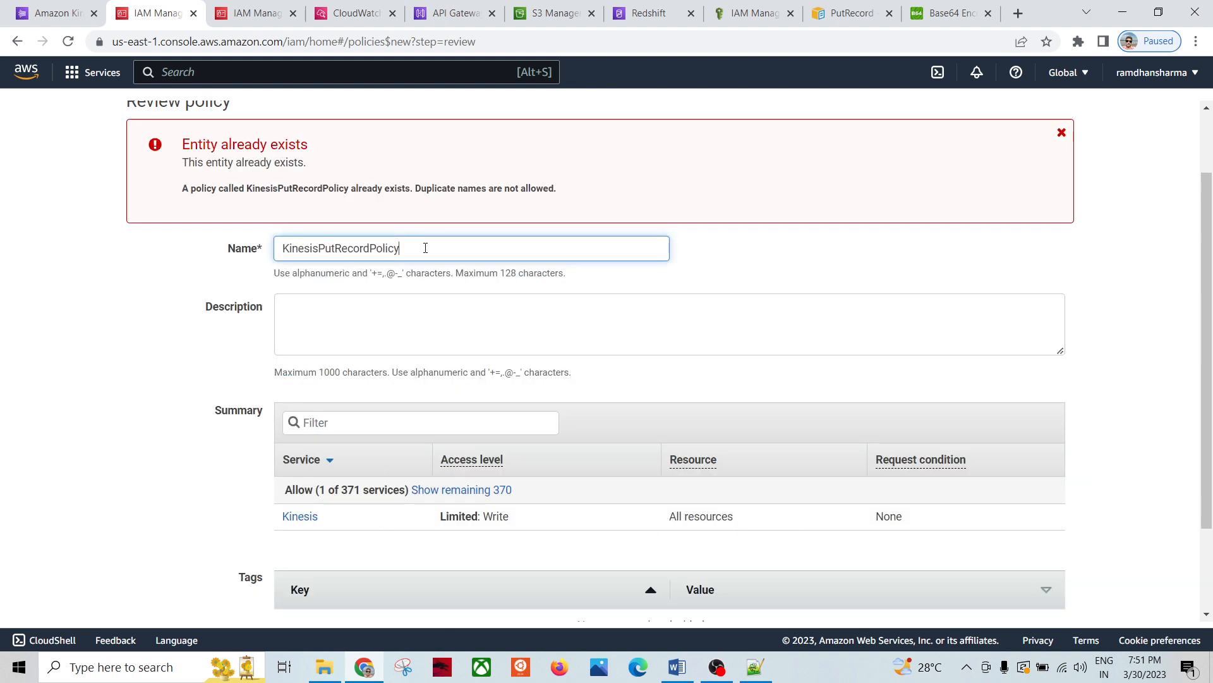
left_click(108, 358)
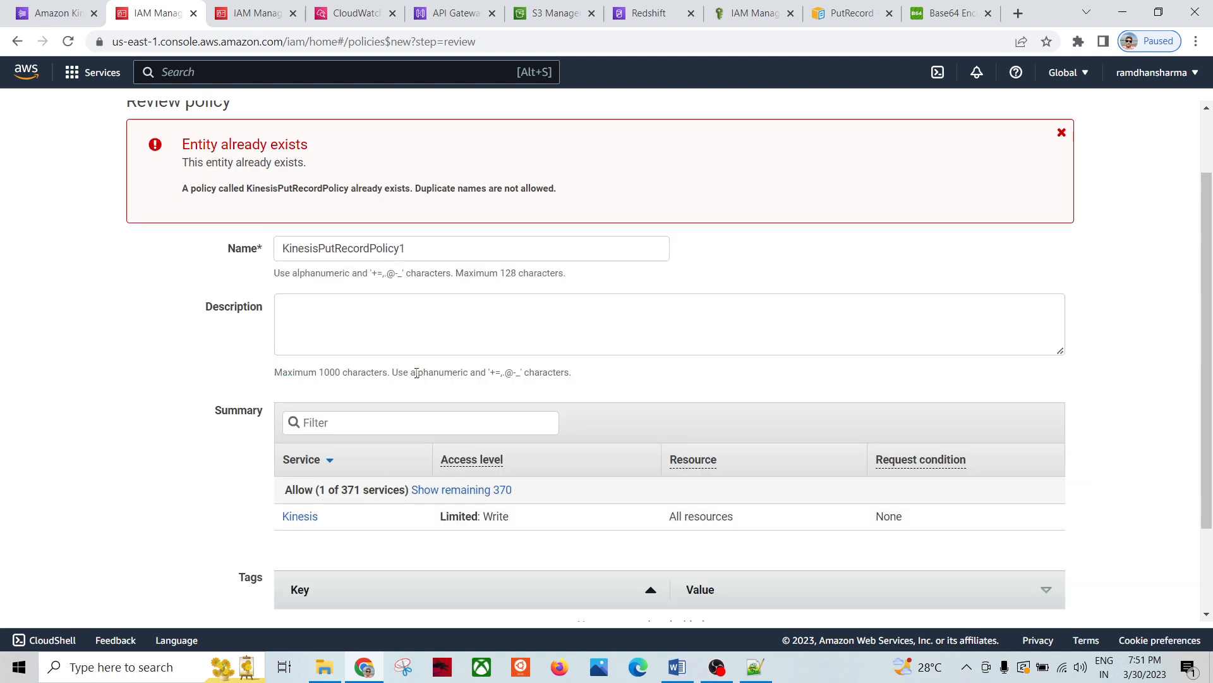
scroll(902, 476, "down", 2)
left_click(1019, 608)
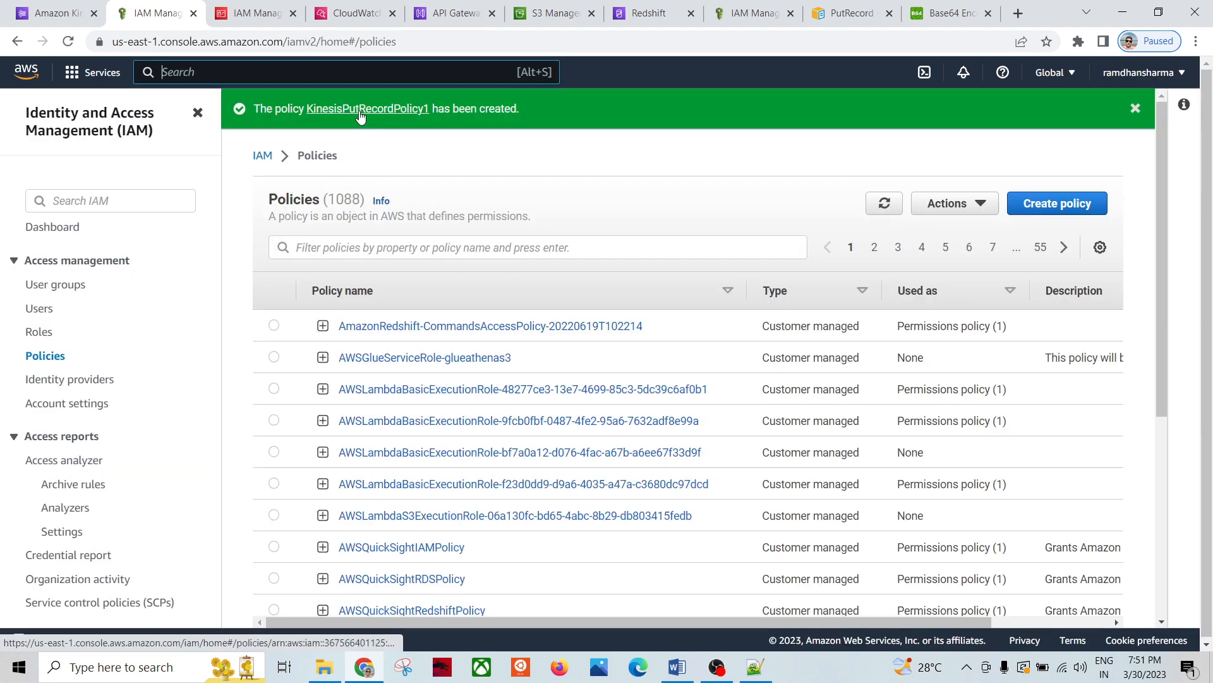
Step: Open KinesisPutRecordPolicy1 and highlight the PutRecord action and statement lines 5 to 8 in its JSON
left_click(361, 112)
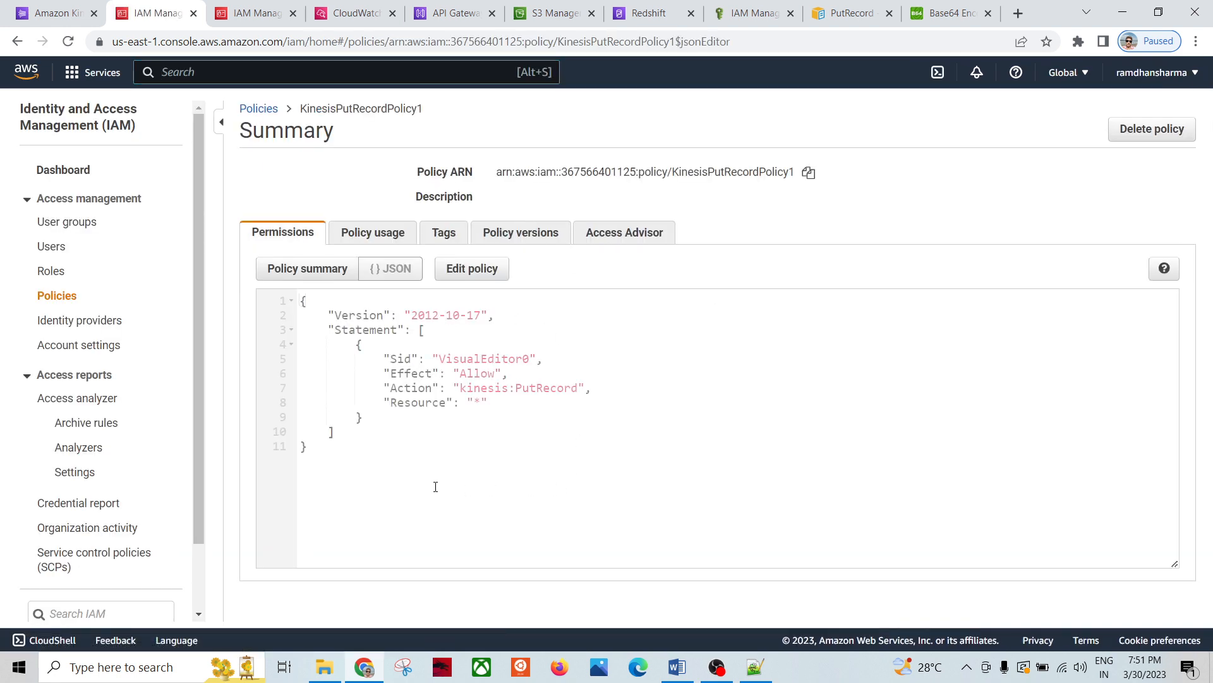
mouse_move(323, 458)
left_mouse_down()
mouse_move(274, 294)
mouse_move(346, 457)
left_mouse_up()
left_click(405, 397)
left_click(436, 455)
double_click(532, 390)
left_click_drag(484, 396, 379, 359)
Step: Start a new role from the Roles list with the Custom trust policy option
left_click(527, 441)
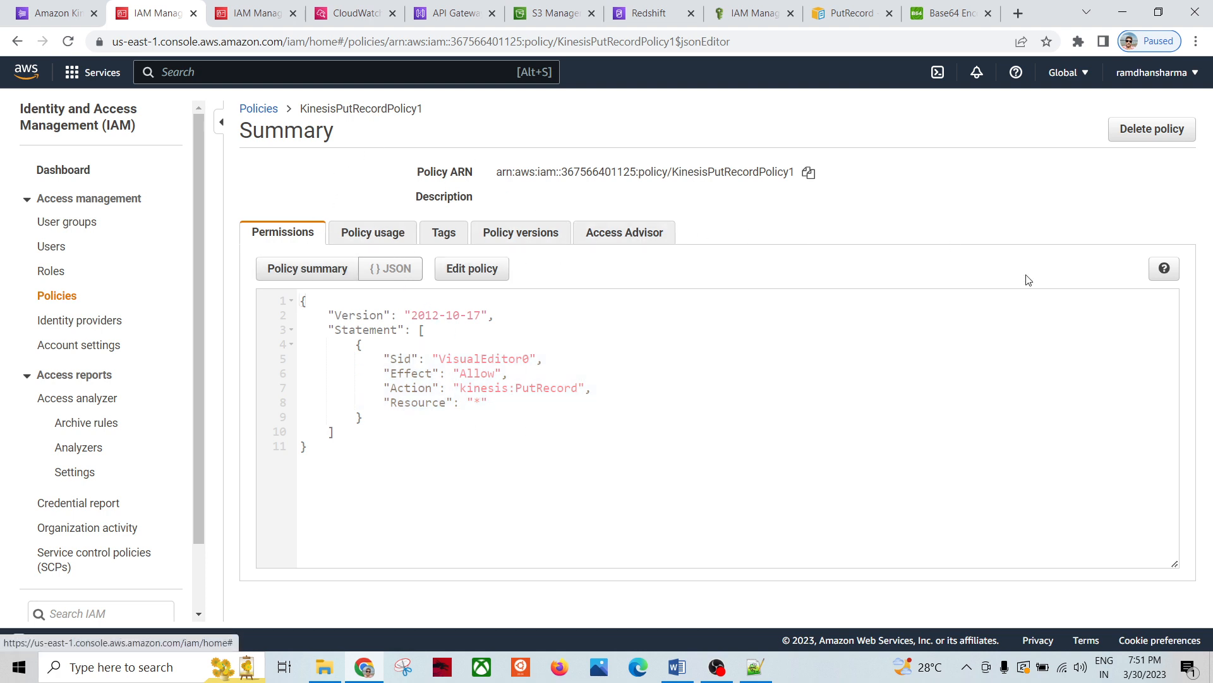
left_click(54, 270)
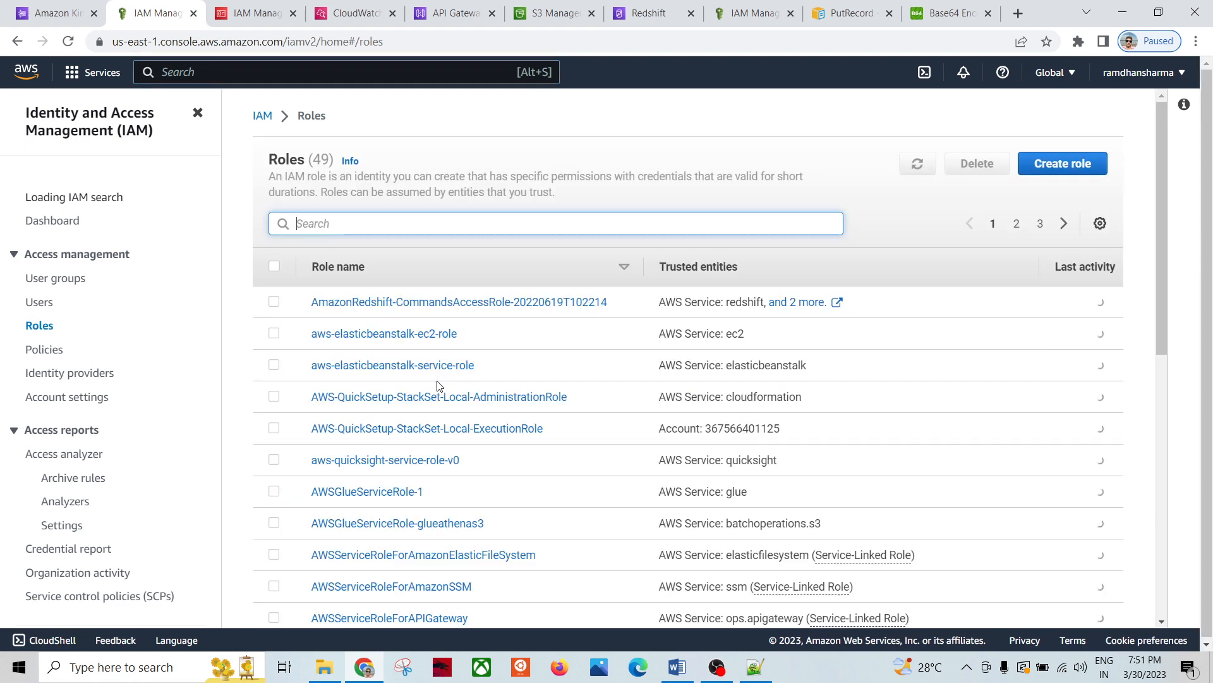
left_click(1071, 164)
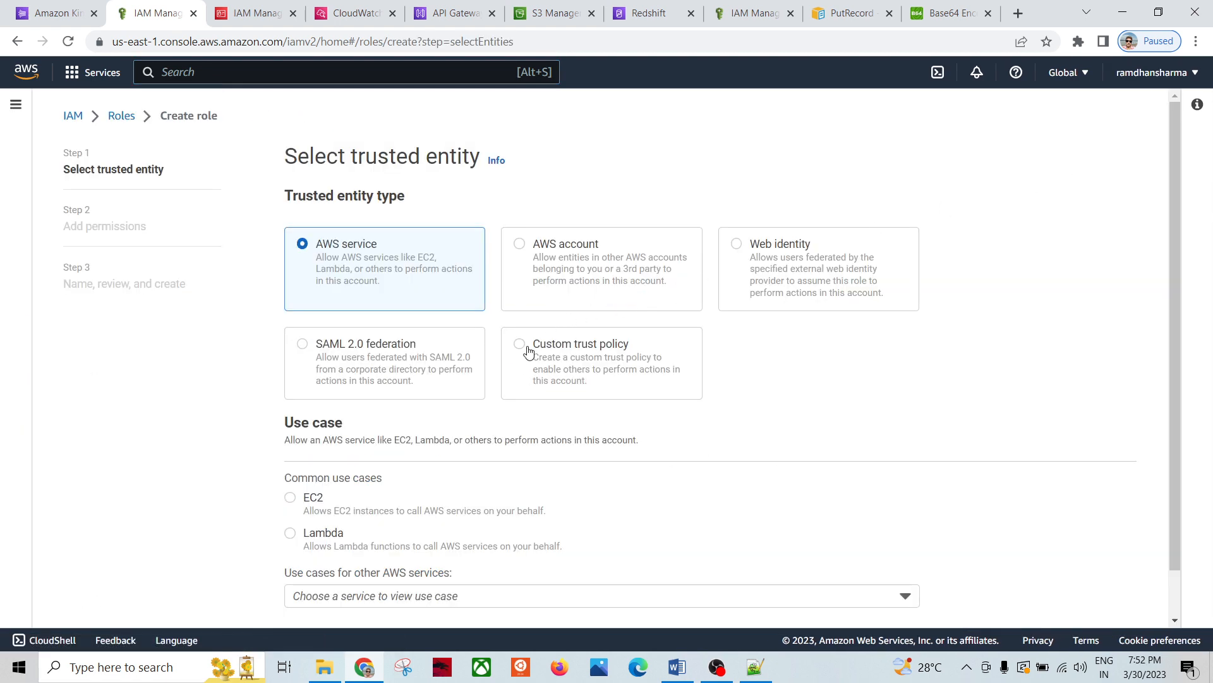
left_click(520, 344)
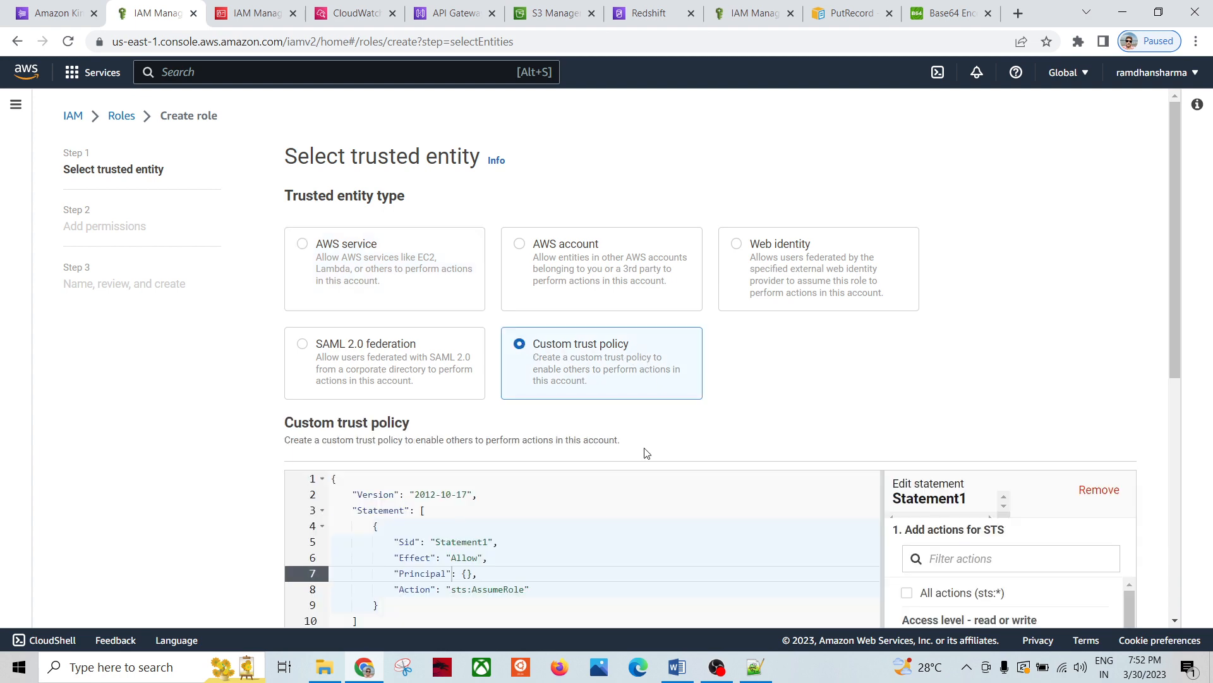
scroll(593, 460, "down", 3)
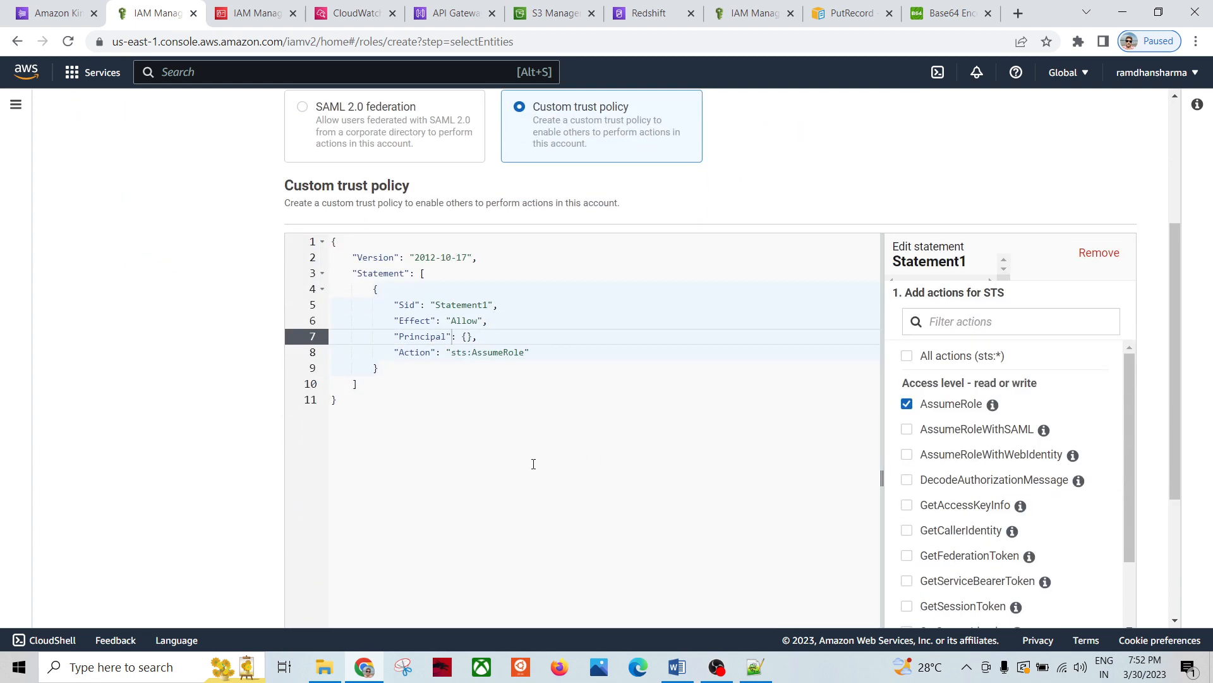
scroll(599, 381, "down", 3)
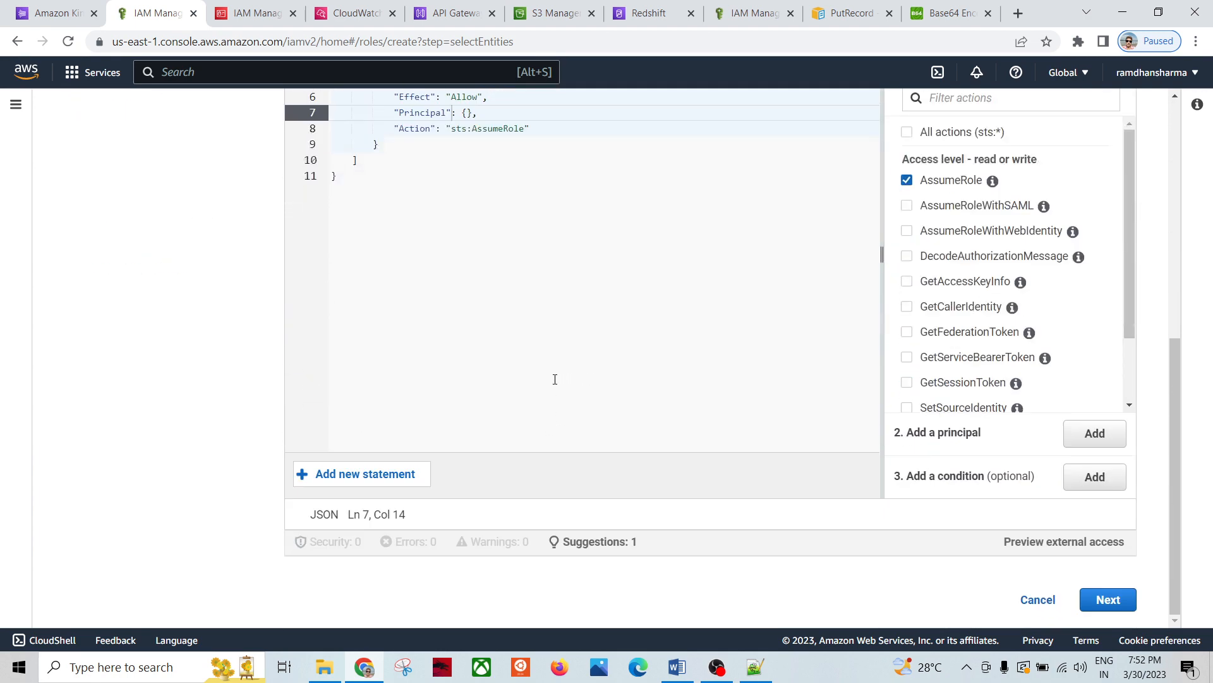
scroll(463, 337, "up", 4)
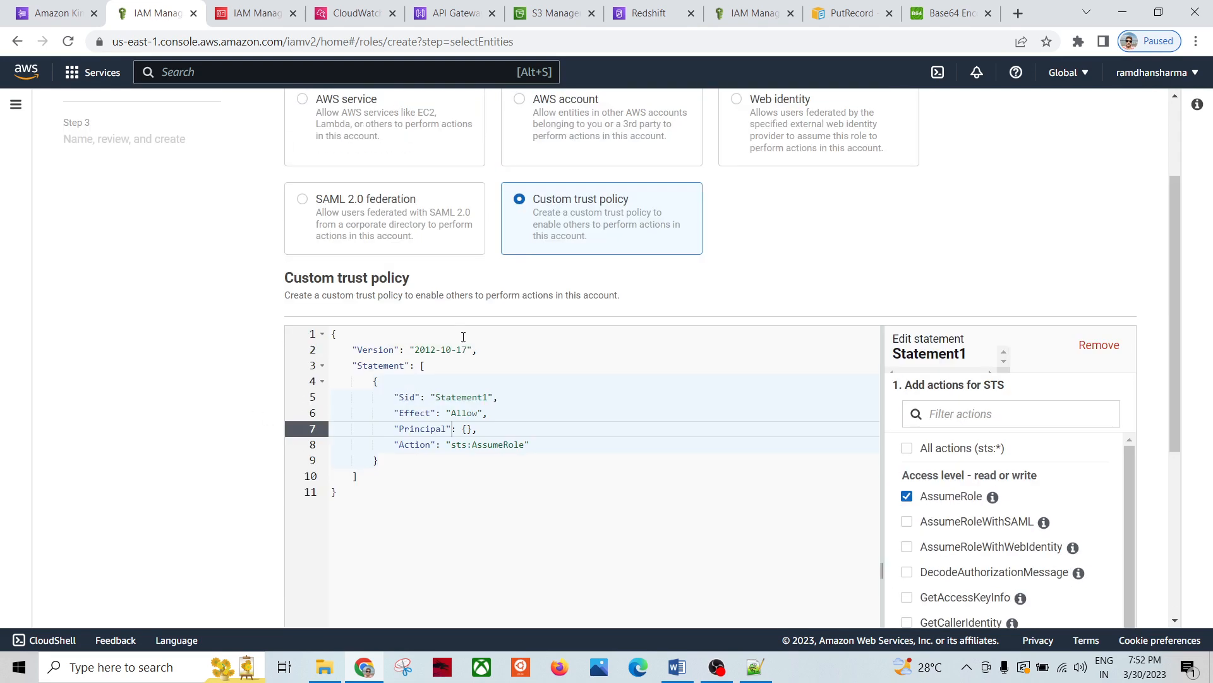
left_click(465, 478)
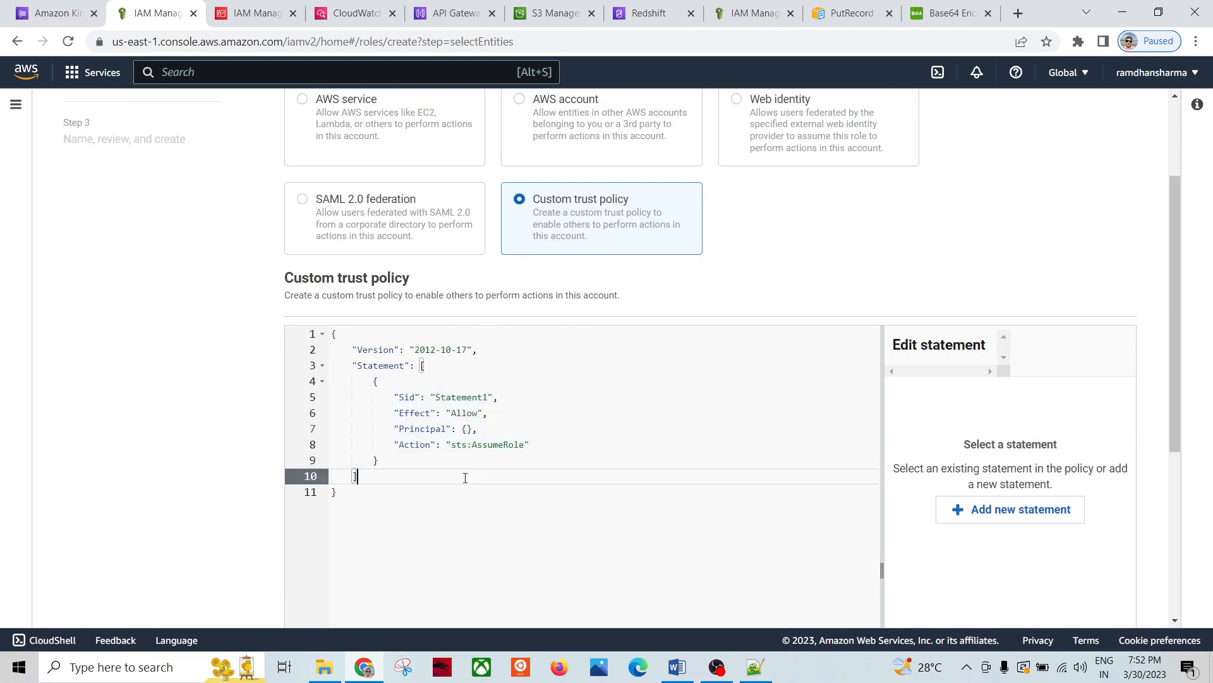
Step: Copy the apigateway.amazonaws.com trust relationship JSON from Notepad++ and select the default trust policy
left_click(761, 672)
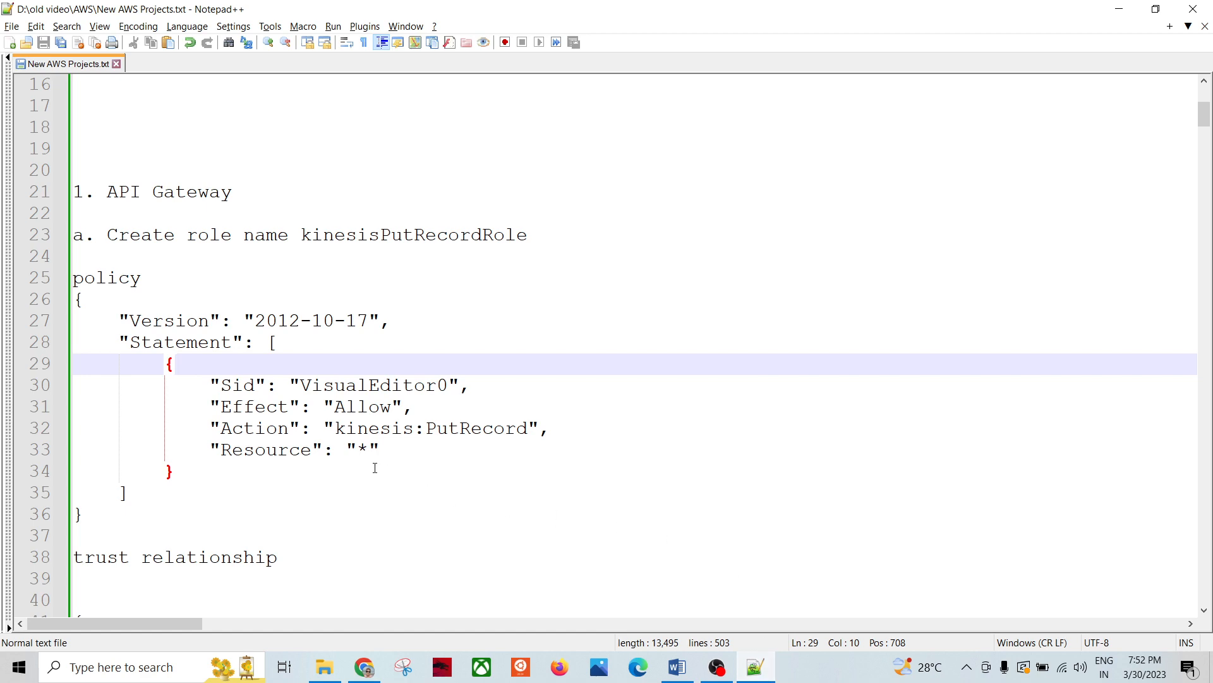
left_click(289, 475)
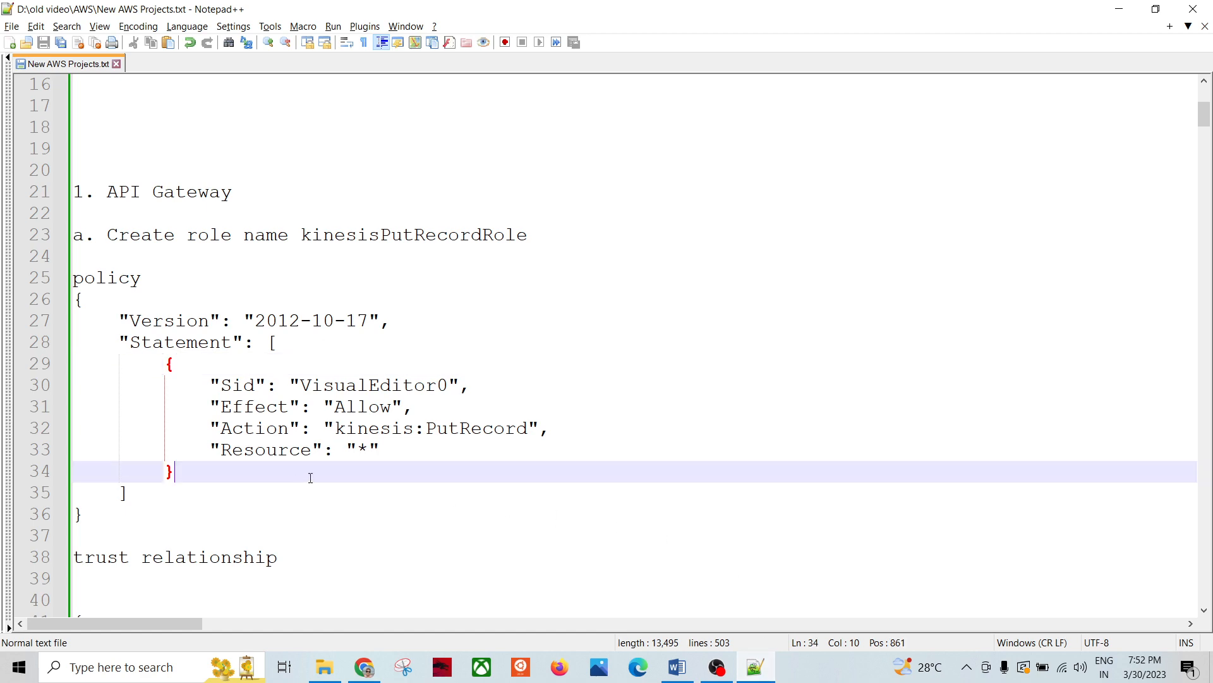
scroll(284, 443, "down", 7)
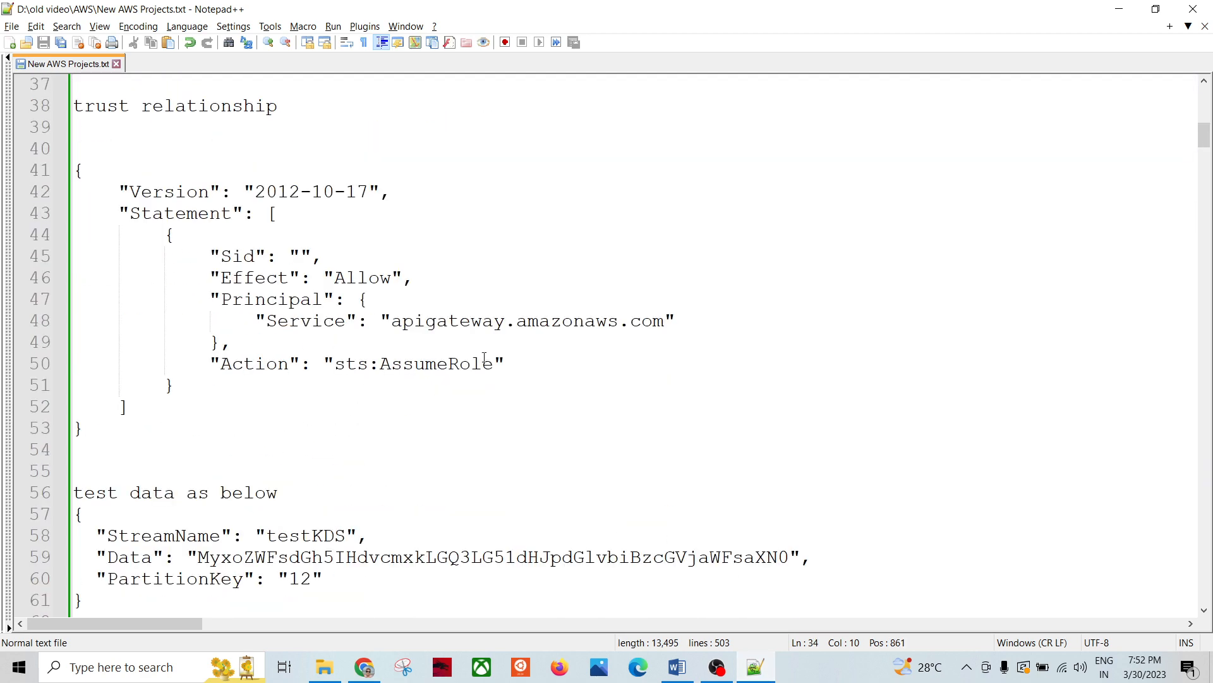
double_click(445, 321)
left_click(522, 381)
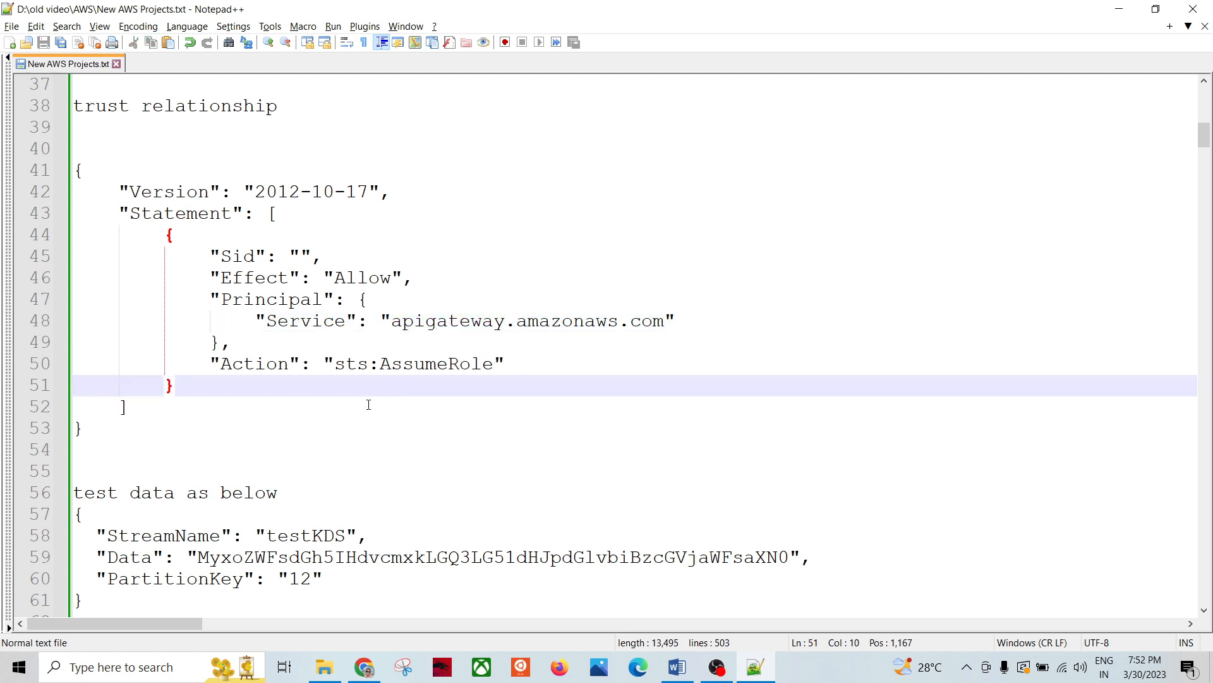
left_click_drag(106, 429, 75, 169)
key("ctrl+c")
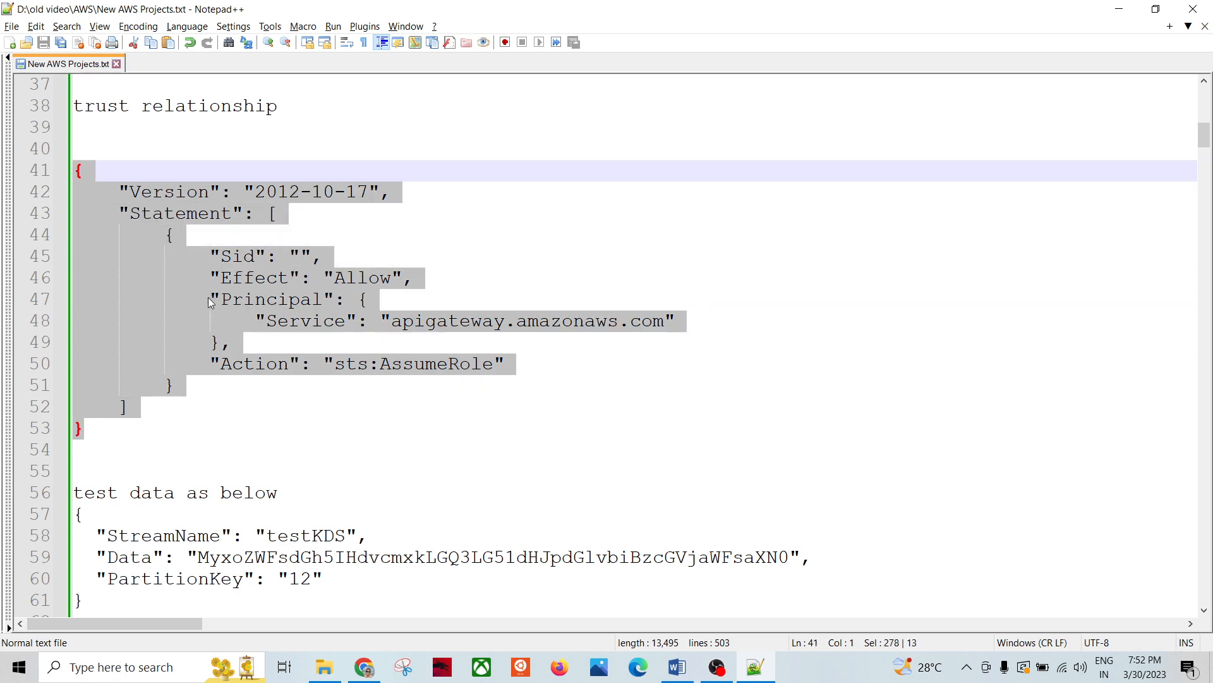
key("alt+Tab")
key("ctrl+a")
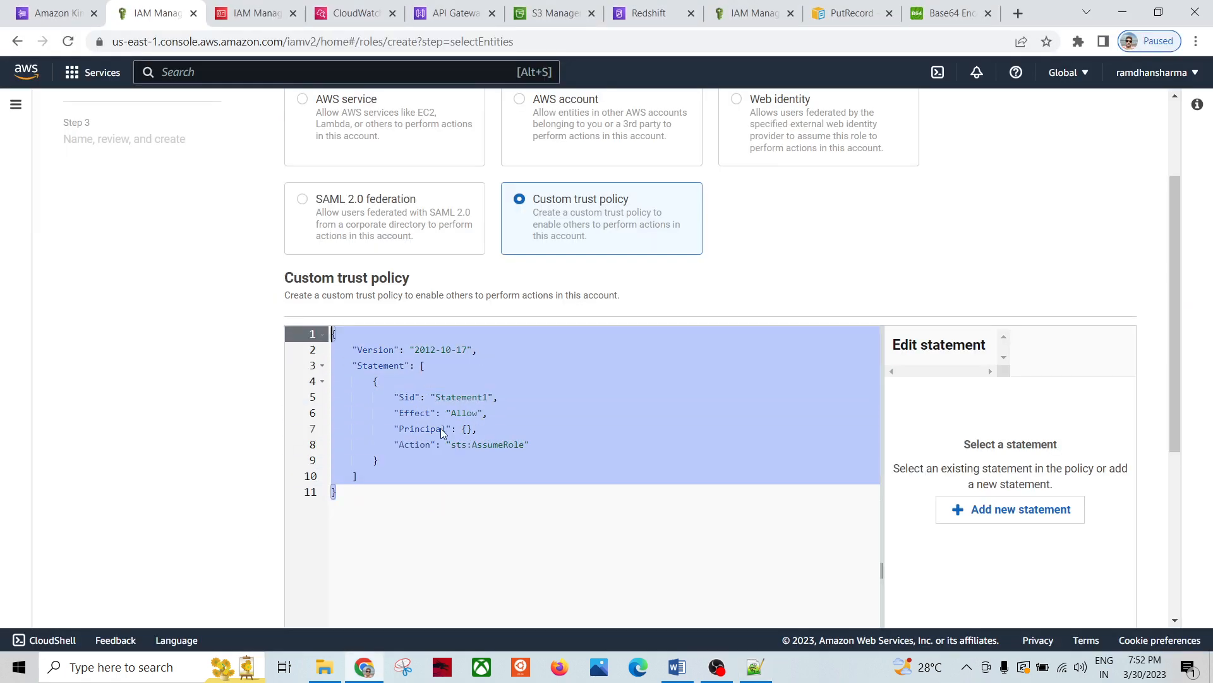
Step: Replace the trust policy with the apigateway.amazonaws.com trust relationship
key("ctrl+v")
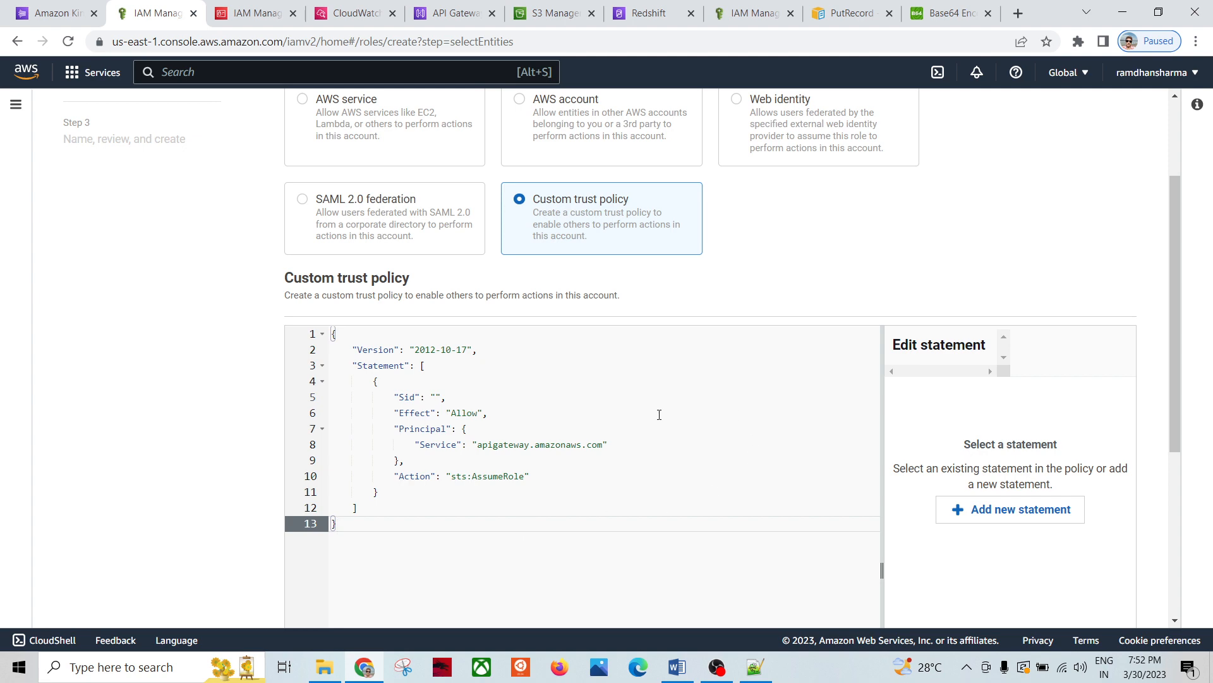
scroll(632, 442, "down", 5)
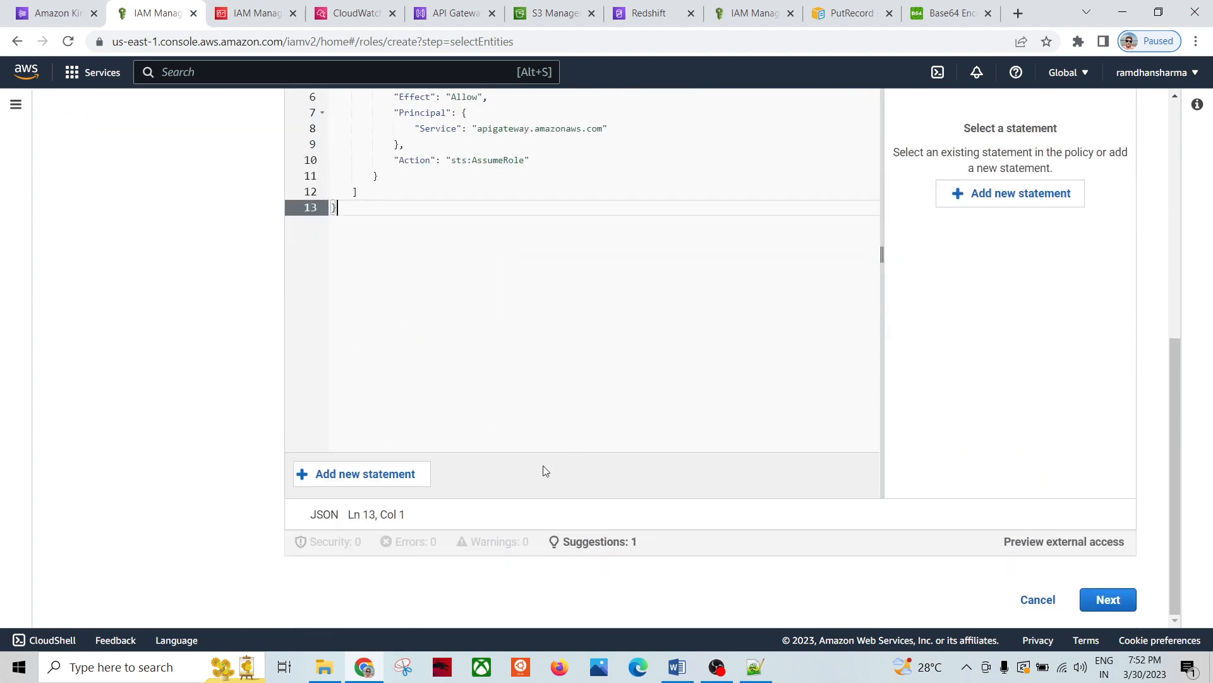
left_click(1109, 600)
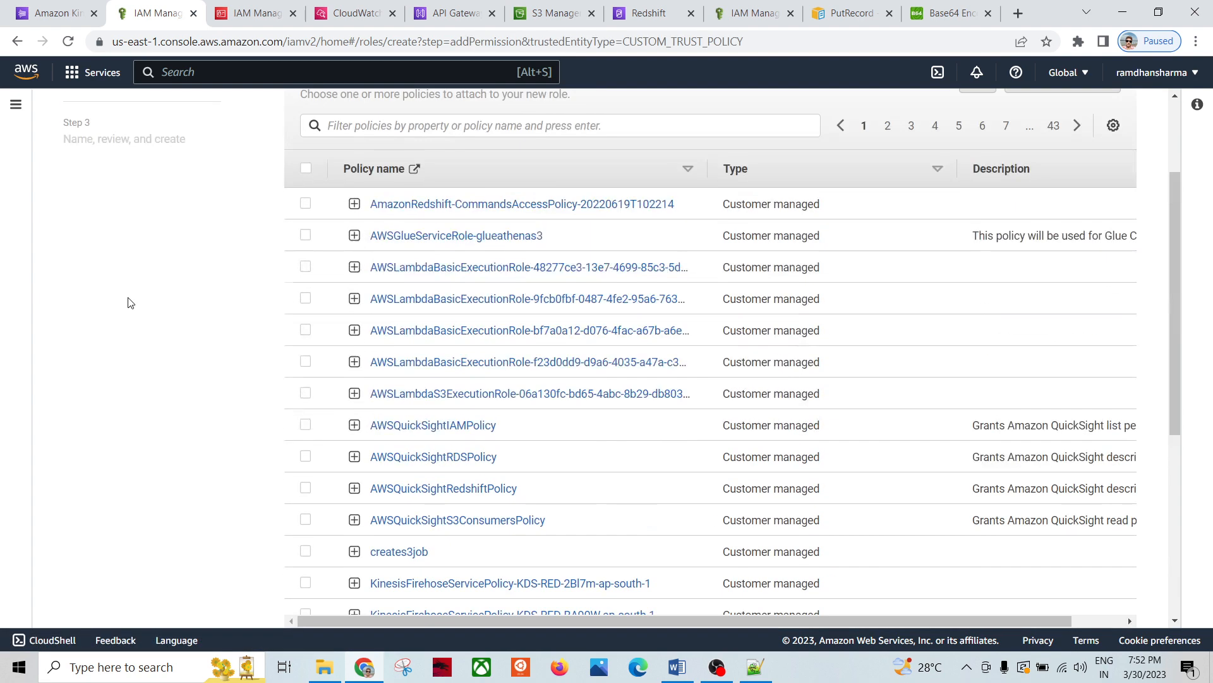
Step: Filter permissions policies by 'kinesis' and attach KinesisPutRecordPolicy1
scroll(138, 293, "up", 3)
left_click(357, 265)
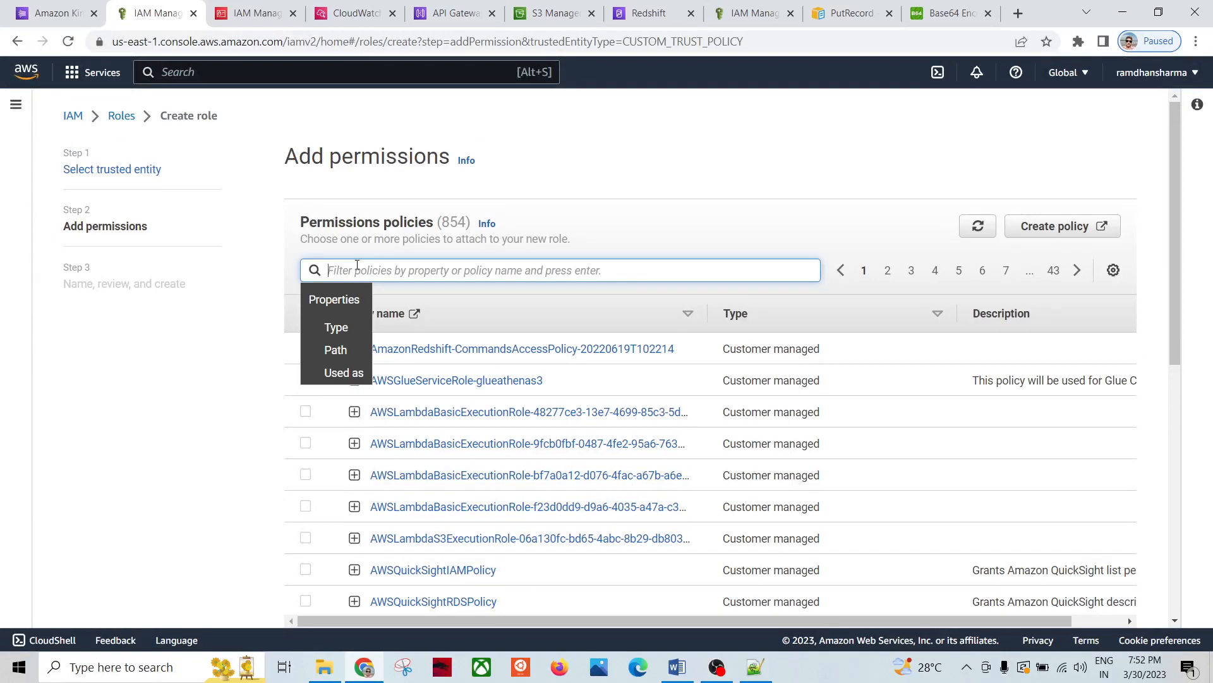
key("ctrl+v")
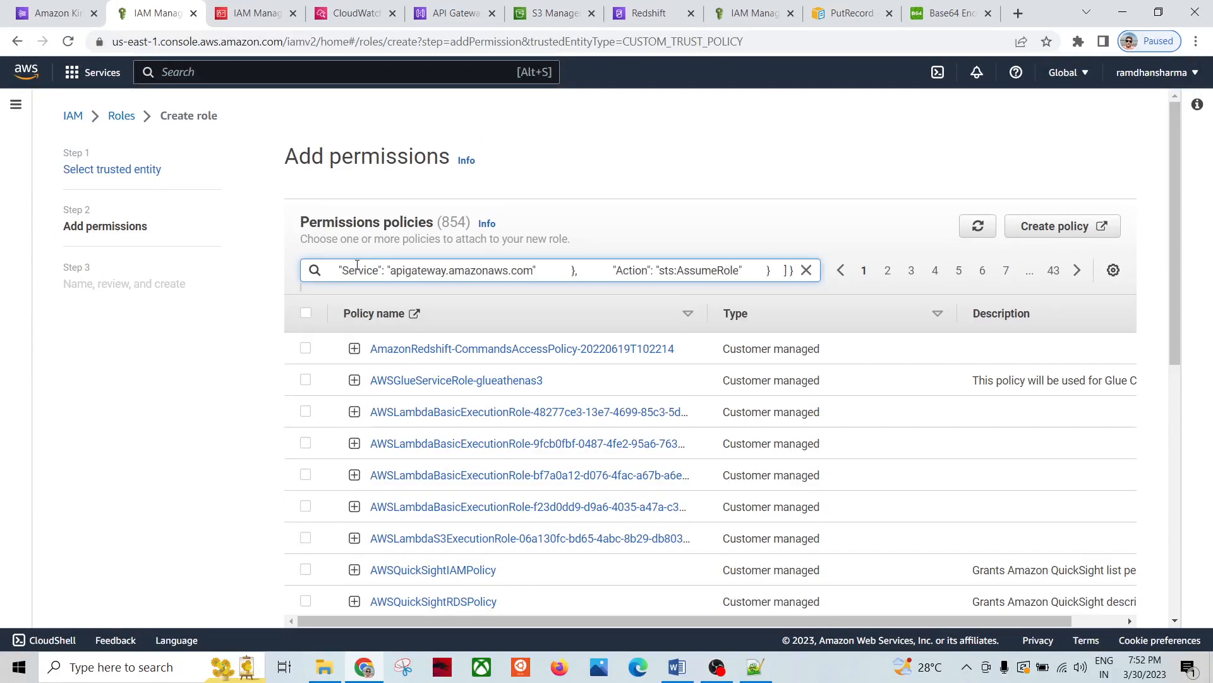
key("ctrl+z")
type("kinesis")
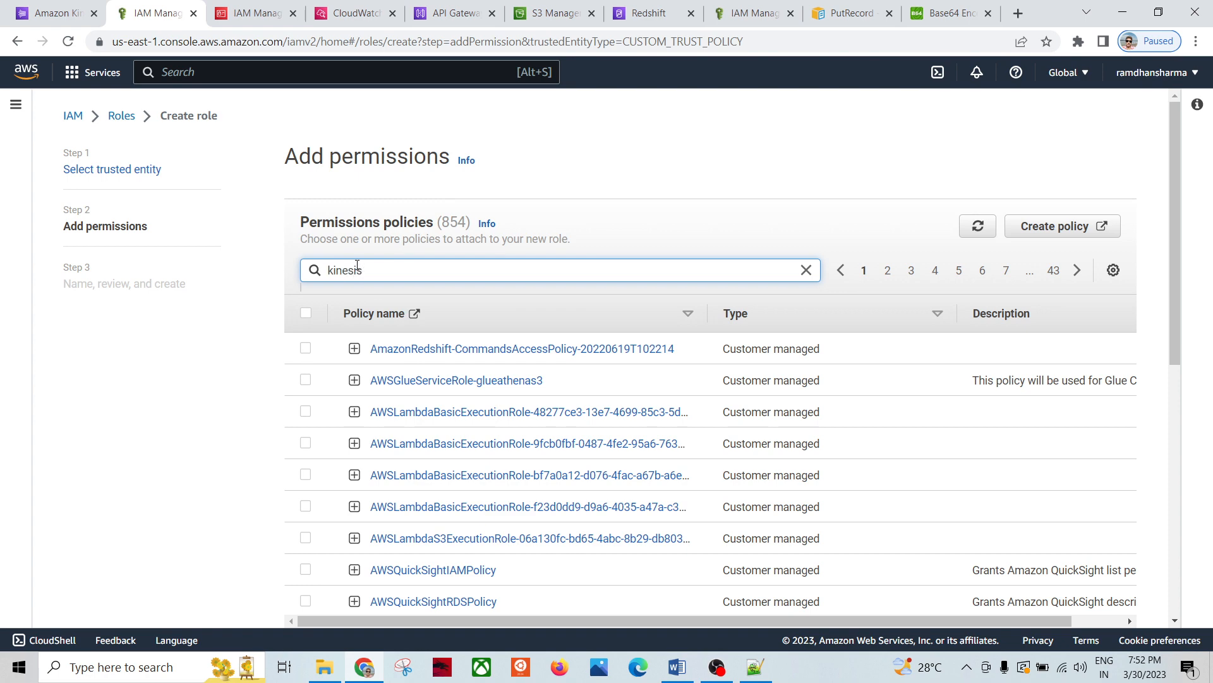
key("Return")
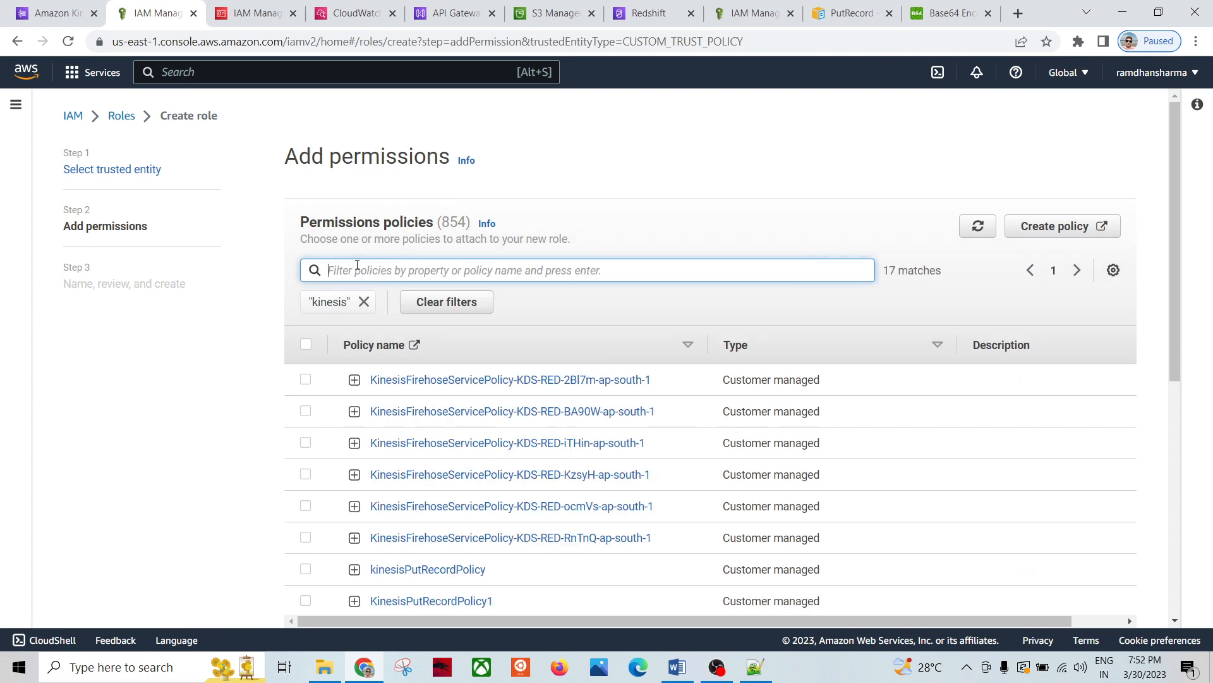
scroll(455, 503, "down", 1)
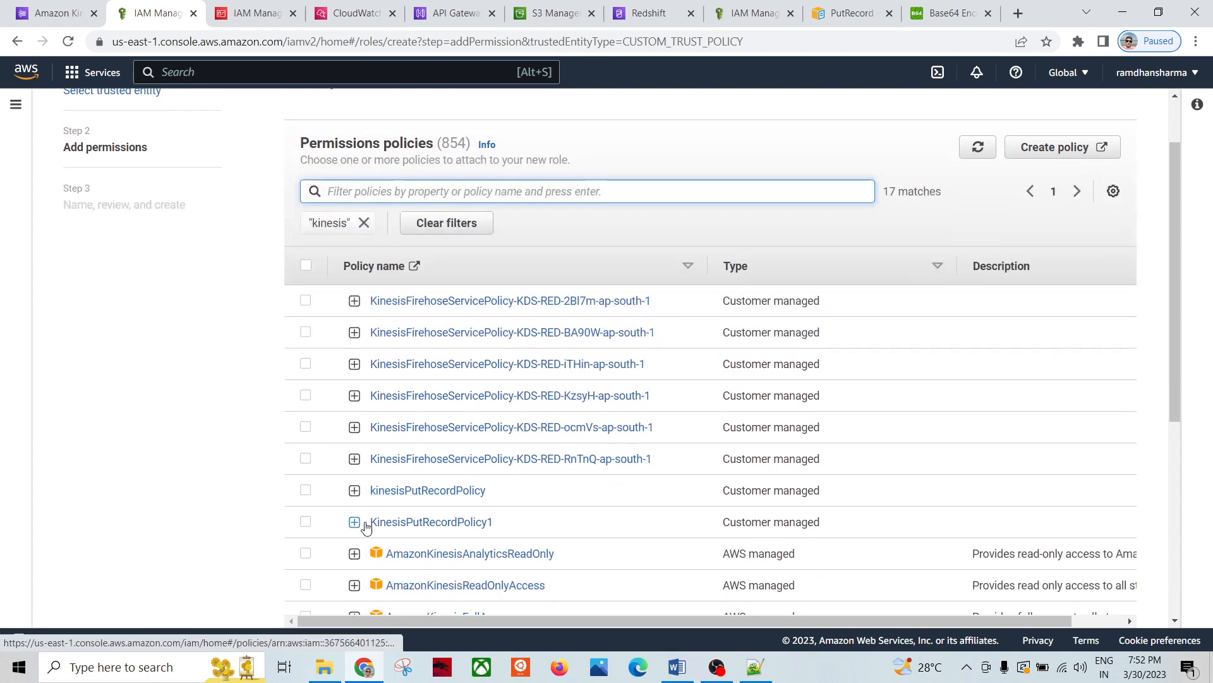
left_click(306, 522)
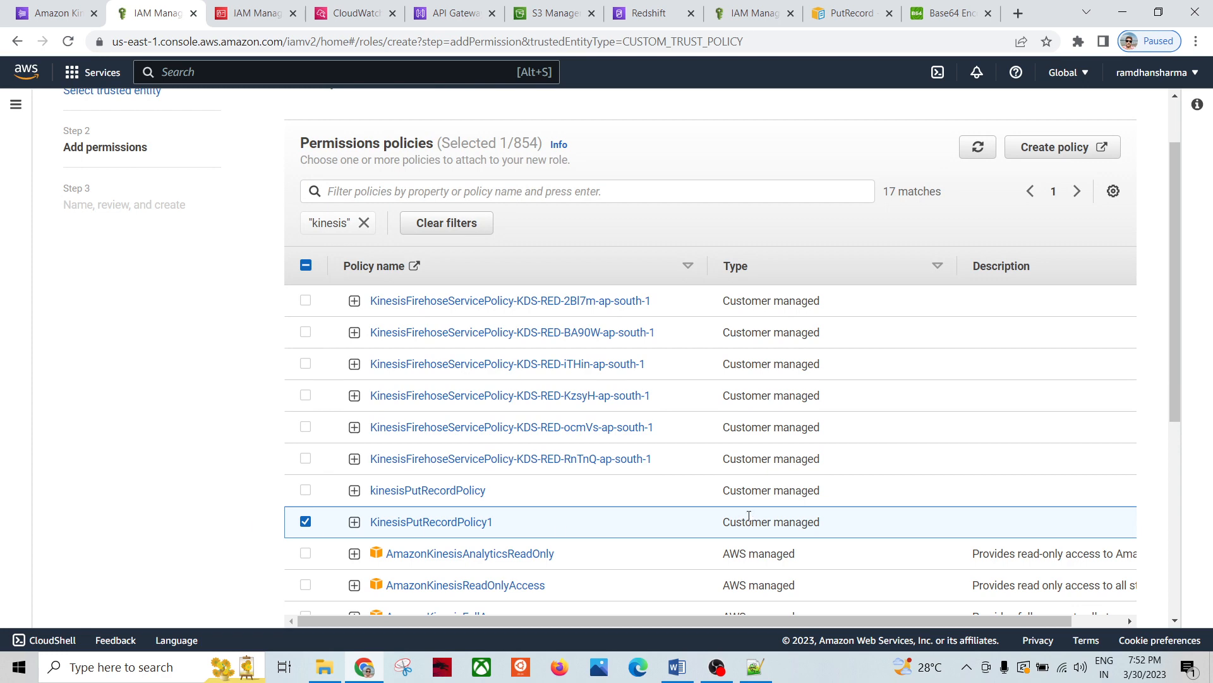
scroll(752, 518, "down", 5)
left_click(1096, 598)
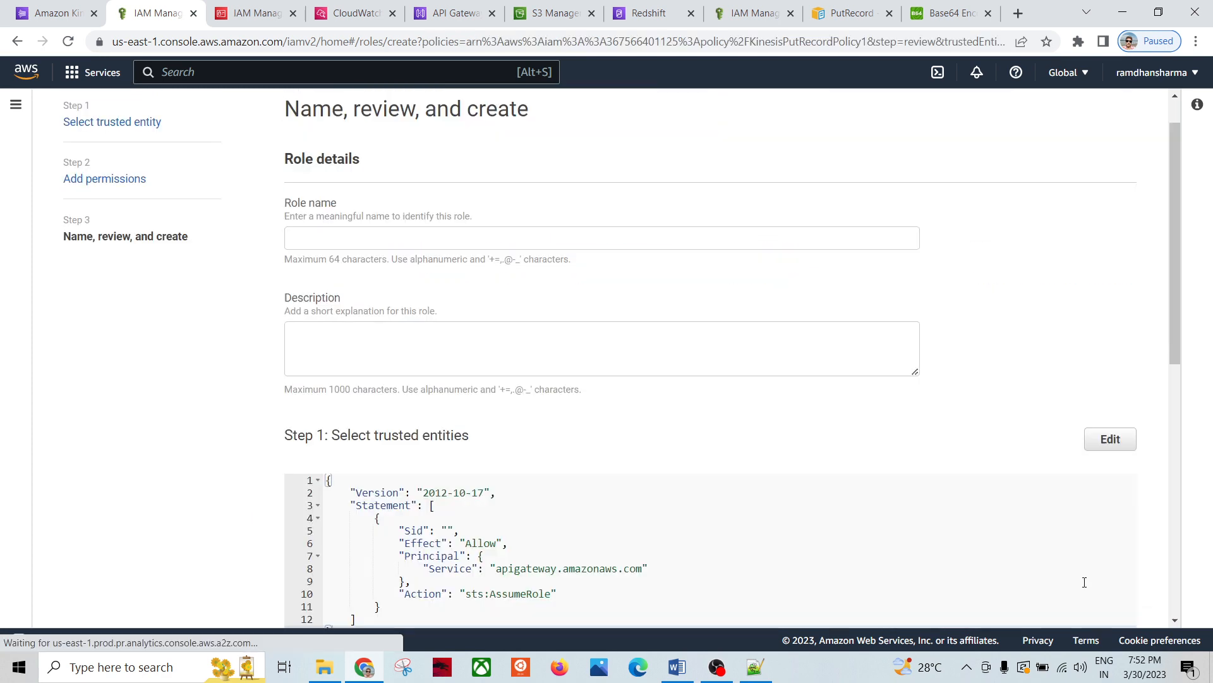
Step: Name the role kinesisPutRecordRole1 and create it
left_click(344, 235)
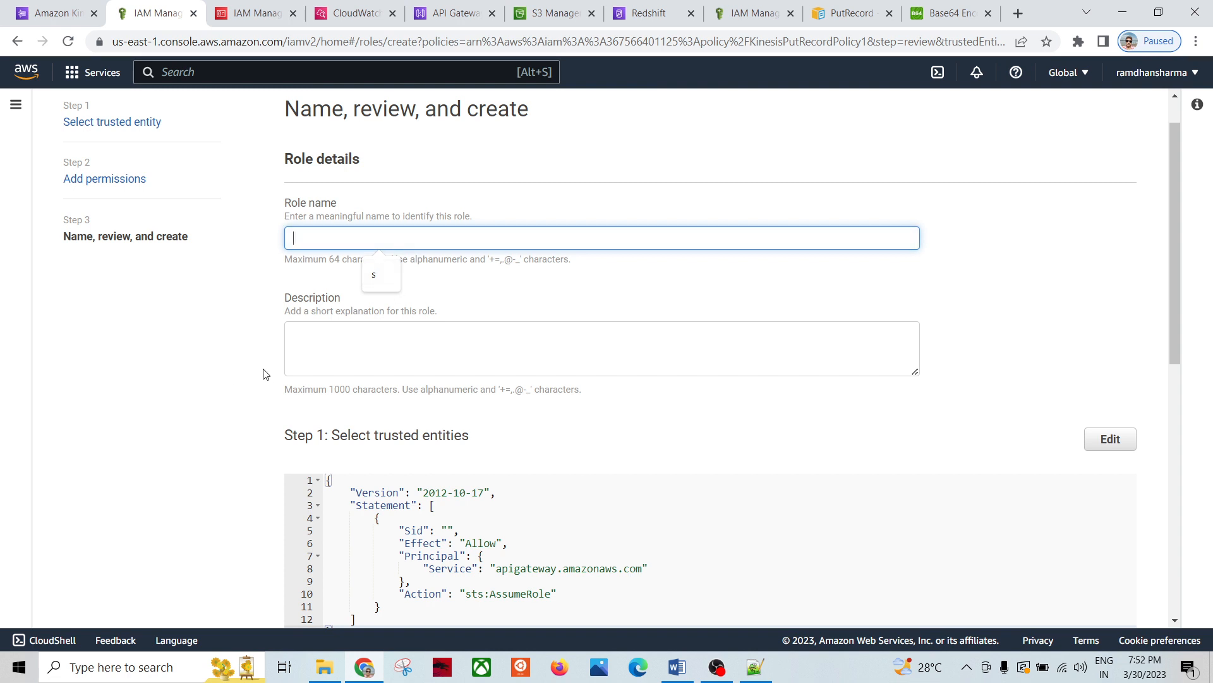
type("kinesisPutRe")
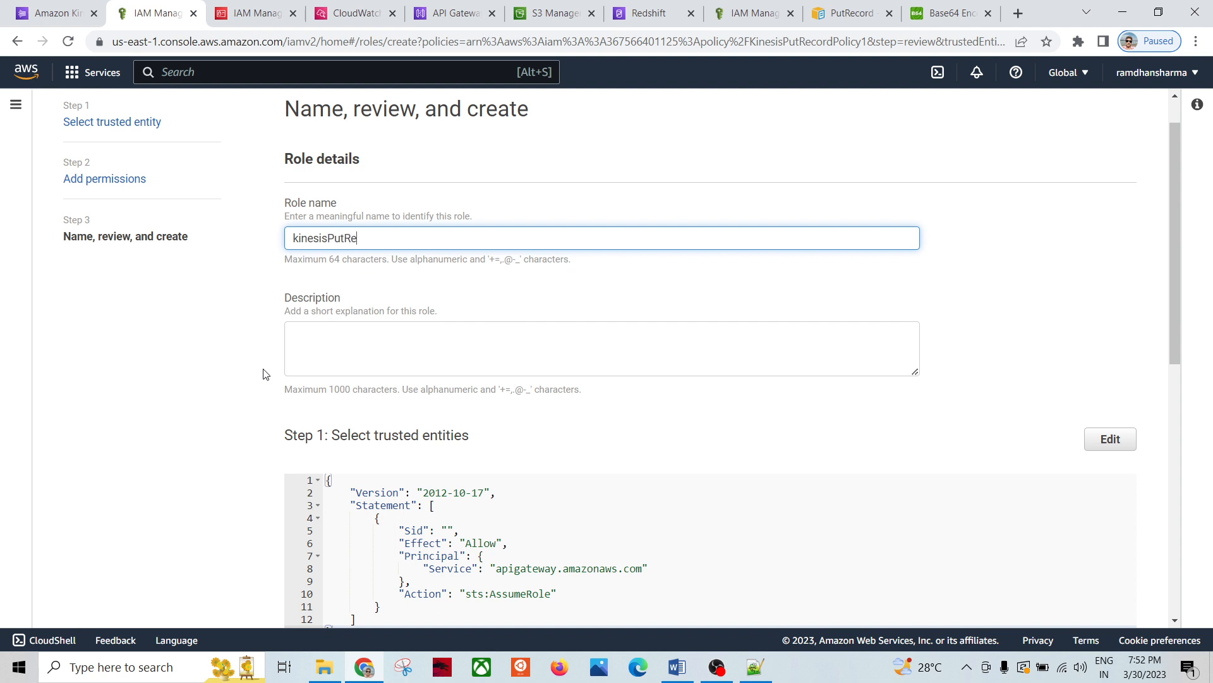
type("cordRole1")
scroll(624, 580, "down", 5)
scroll(1037, 534, "down", 2)
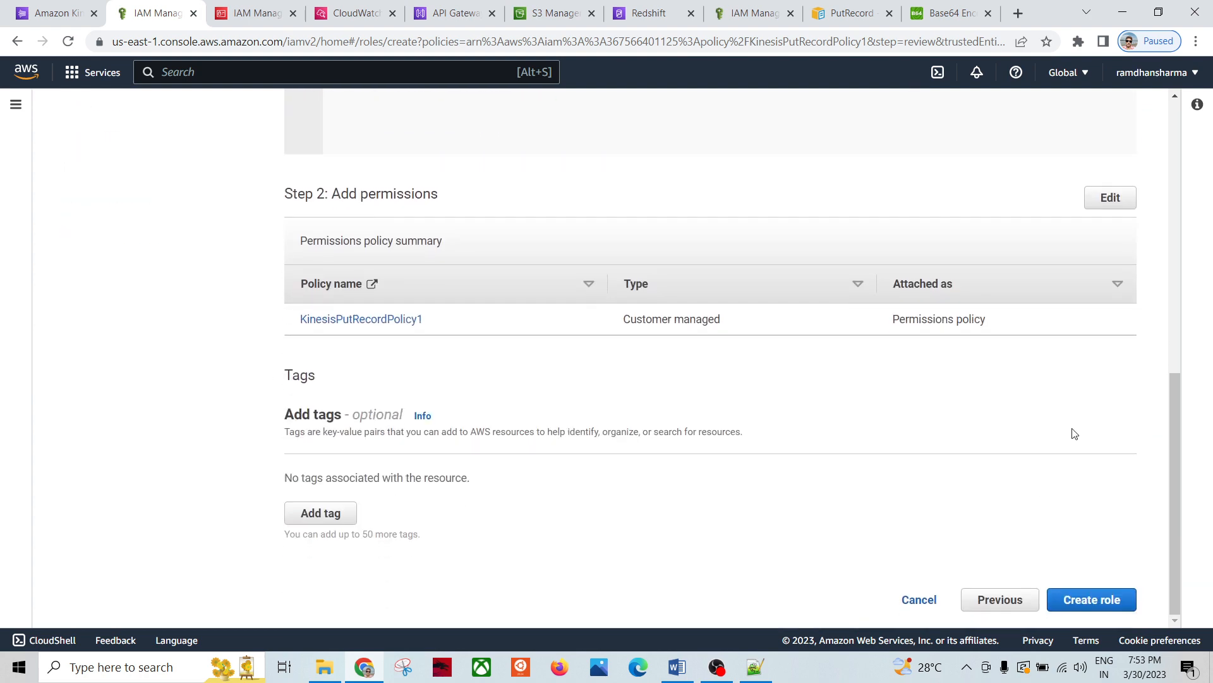
left_click(1060, 594)
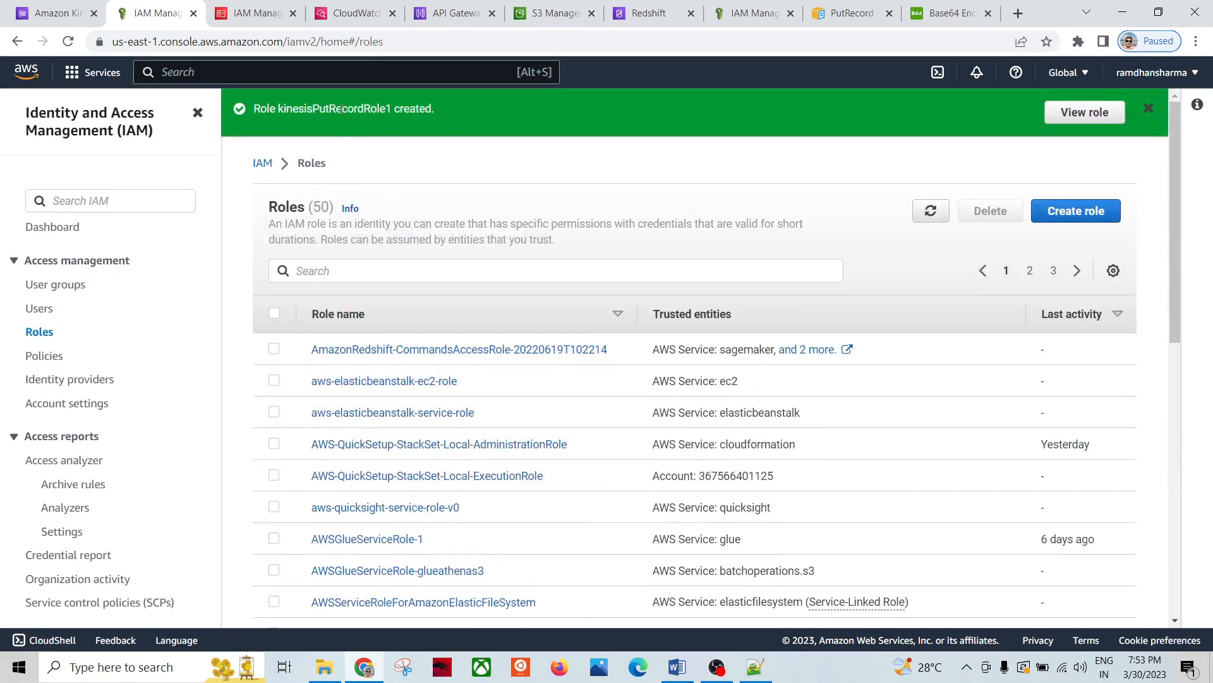
Step: Filter the Roles list by the new role name and open kinesisPutRecordRole1
double_click(347, 108)
key("ctrl+c")
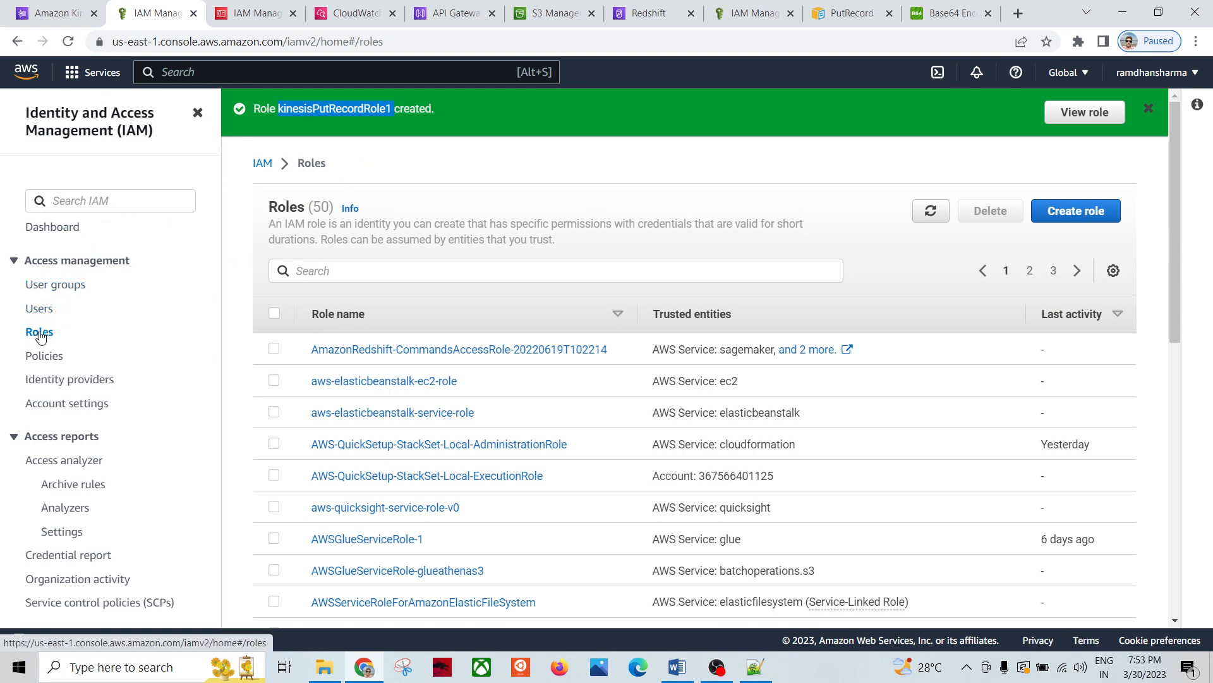
left_click(312, 281)
key("ctrl+v")
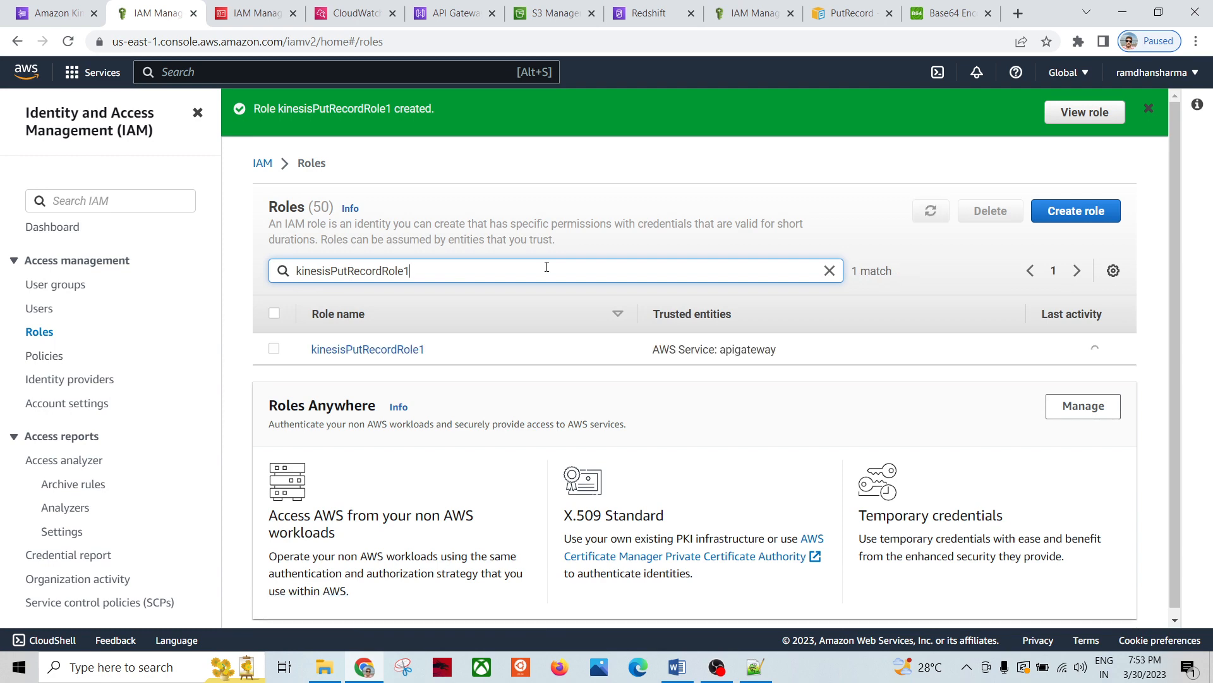
left_click(931, 211)
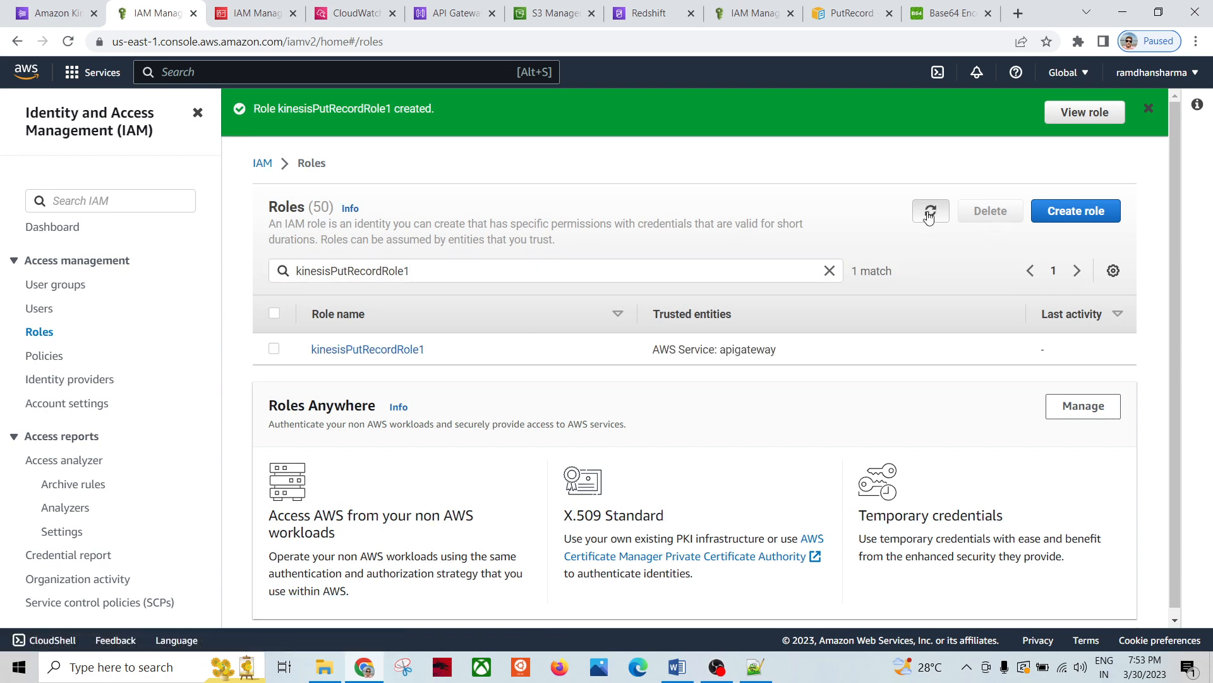
left_click(411, 350)
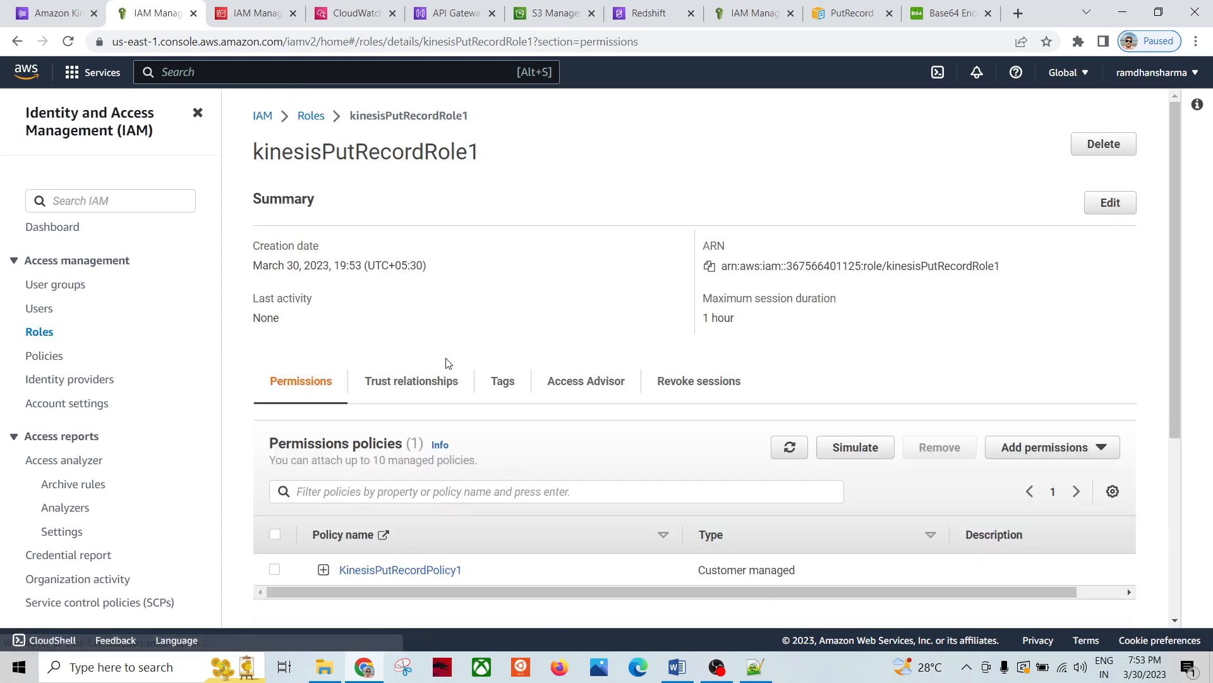
Step: Inspect the KinesisPutRecordPolicy1 JSON and its kinesis action
scroll(442, 411, "down", 5)
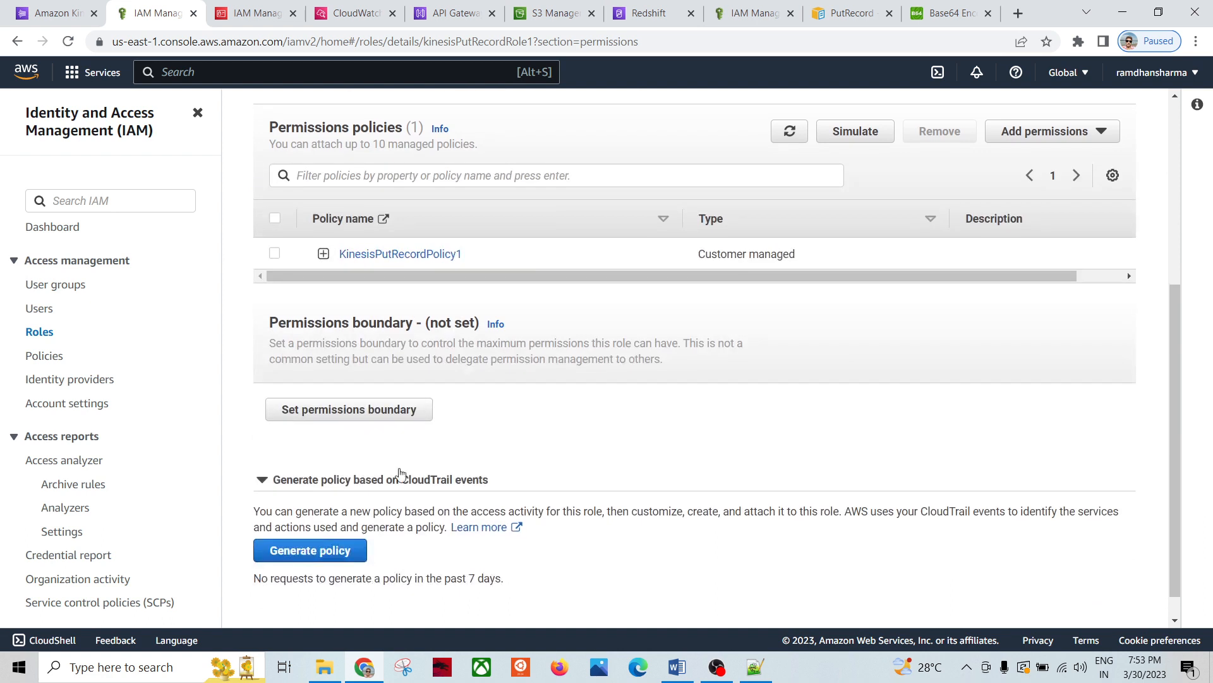
left_click(323, 254)
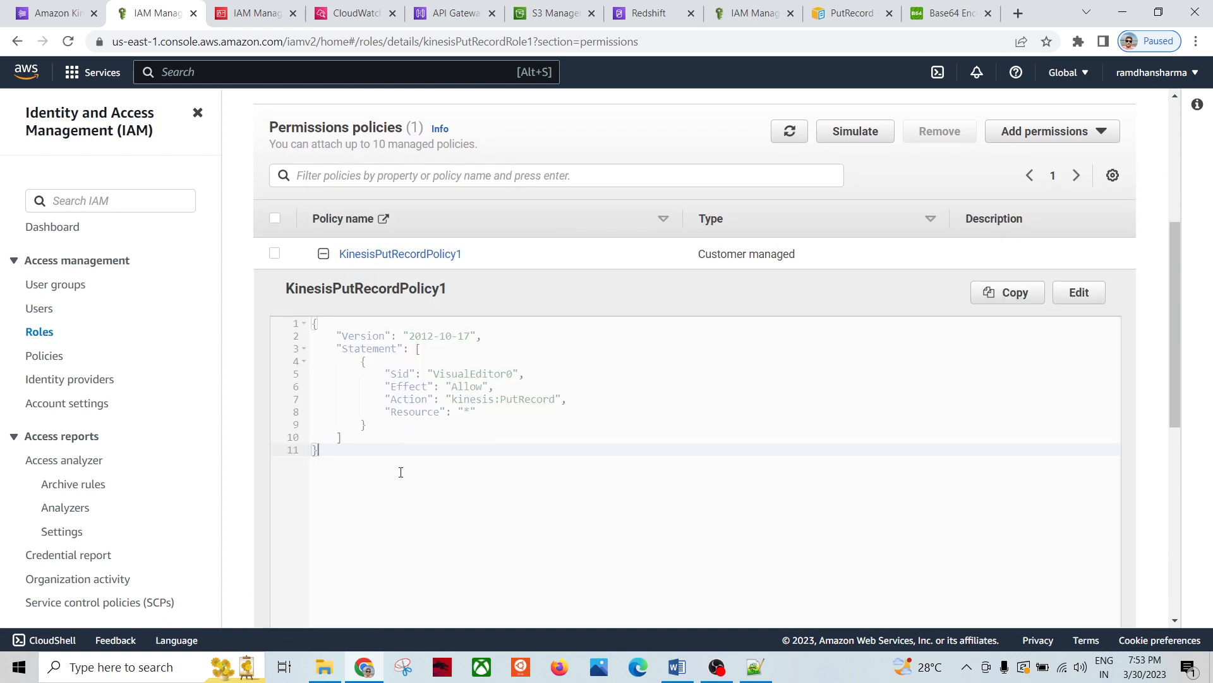
key("ctrl+a")
left_click(541, 455)
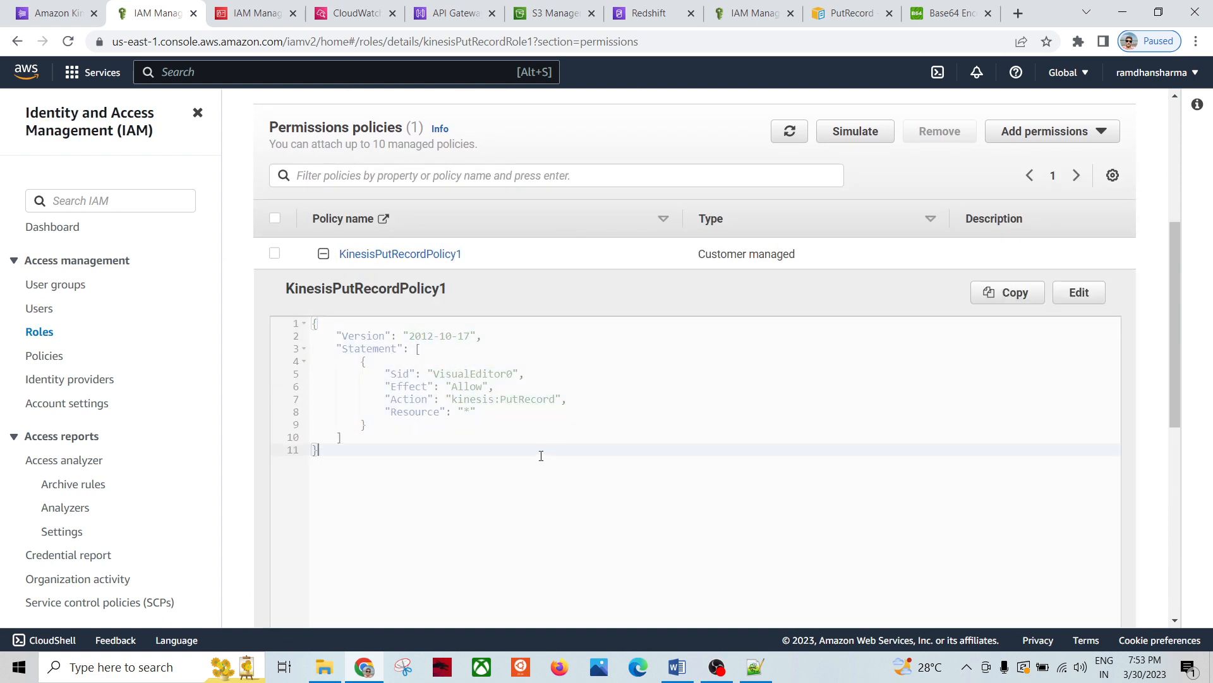
double_click(472, 398)
left_click(532, 472)
Step: Confirm the trust policy allows apigateway.amazonaws.com, then return to the Notepad++ notes
scroll(494, 313, "up", 4)
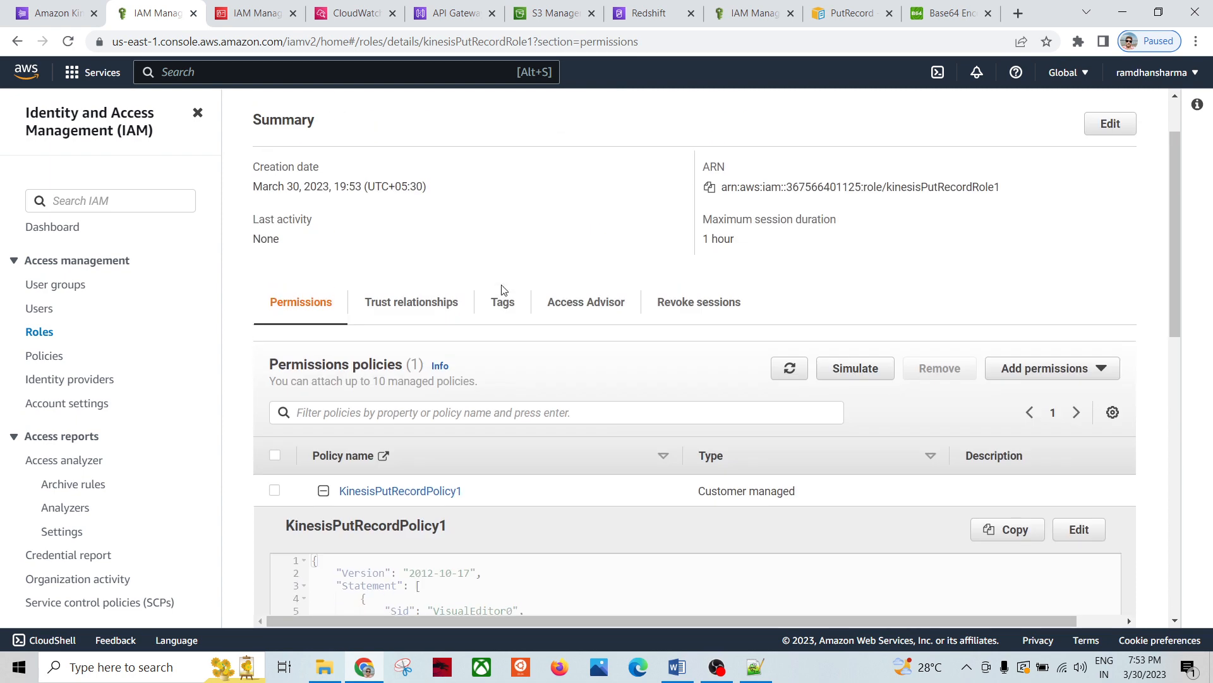
left_click(416, 302)
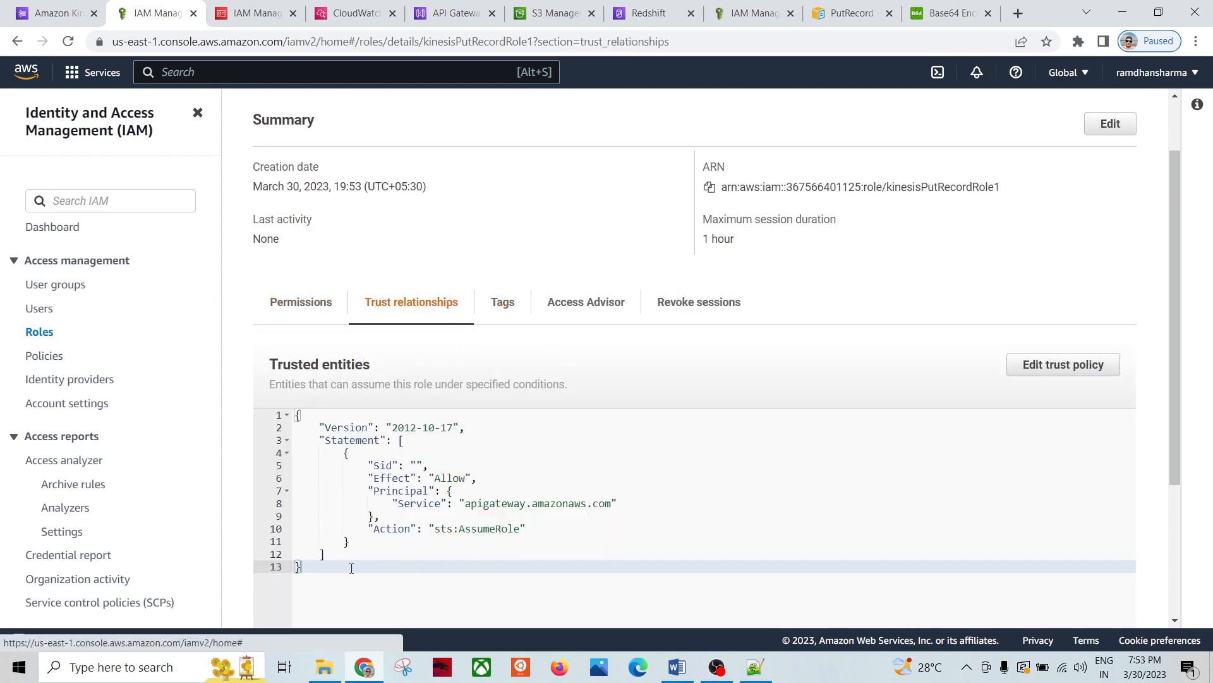
left_click_drag(352, 568, 292, 415)
left_click(685, 541)
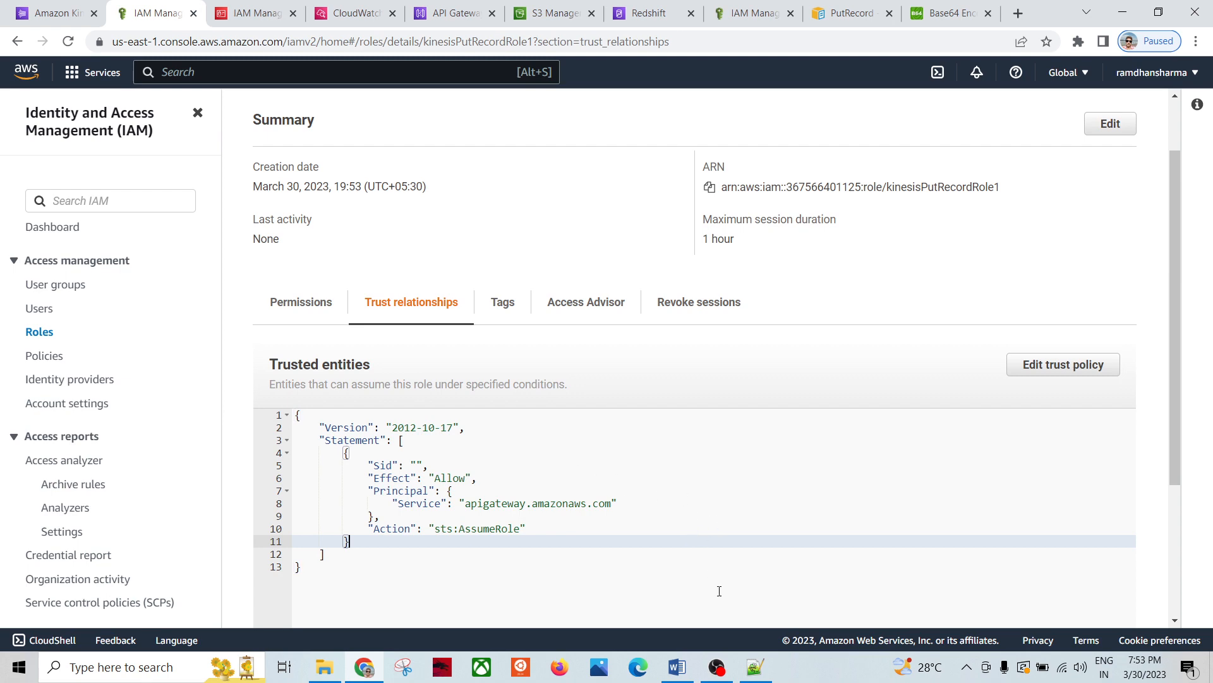
left_click(756, 667)
left_click(254, 403)
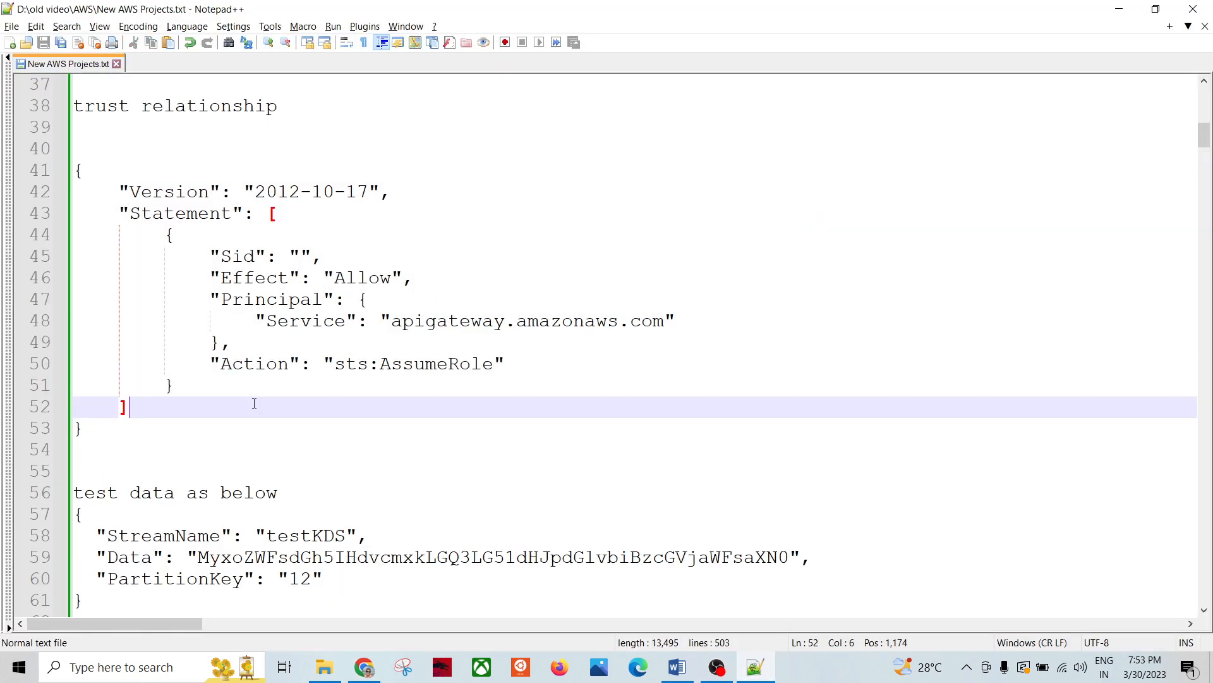
Step: Review the API Gateway section of the Notepad++ notes
scroll(281, 396, "up", 5)
scroll(196, 356, "up", 3)
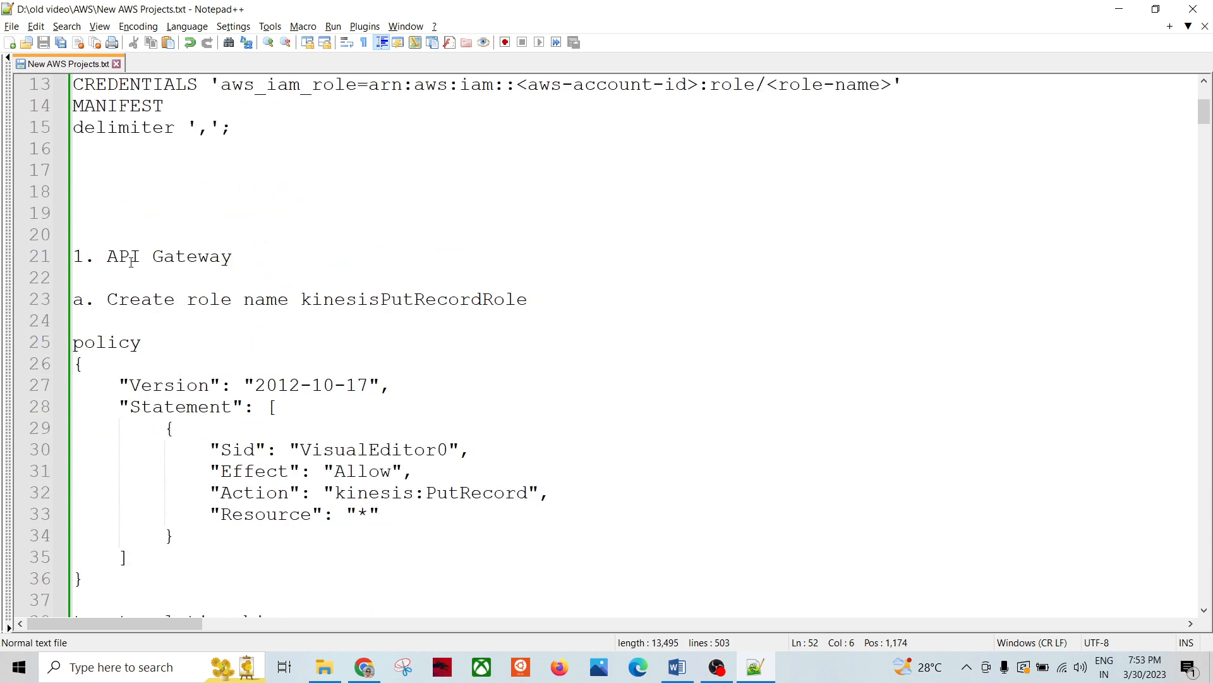
mouse_move(110, 256)
left_mouse_down()
mouse_move(233, 258)
mouse_move(106, 256)
left_mouse_up()
left_click(309, 252)
left_click(532, 381)
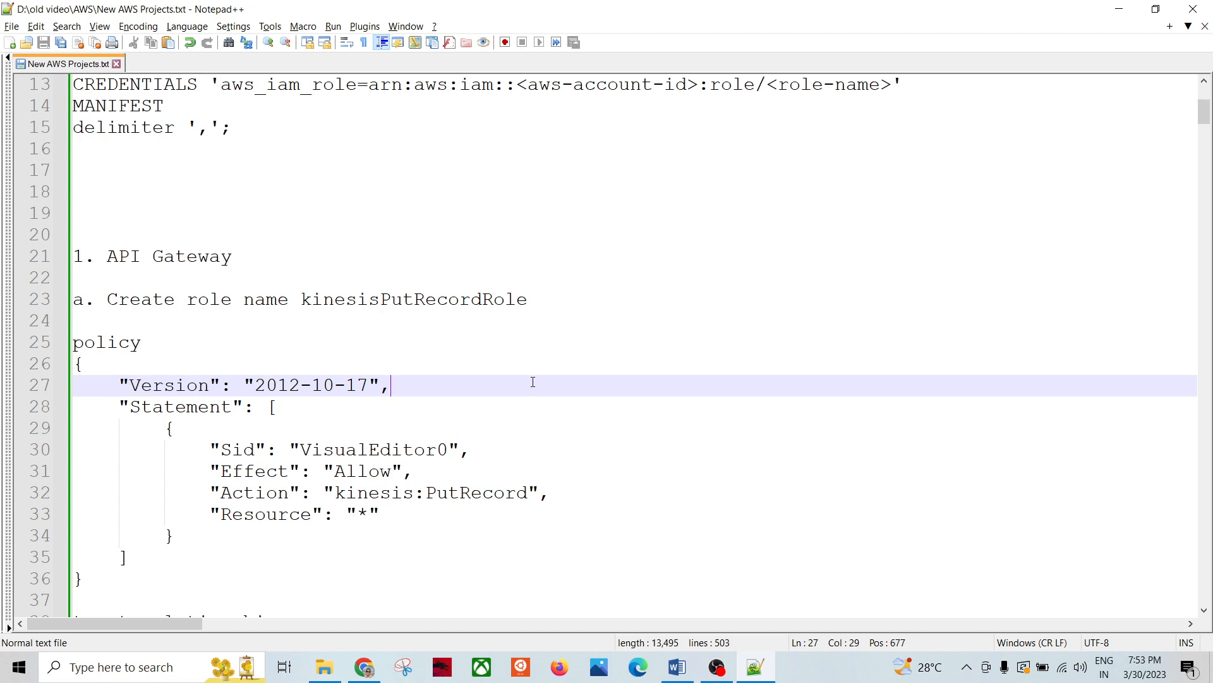
Step: Review the test data block and the Kinesis Data Stream step heading in the notes
scroll(533, 382, "down", 9)
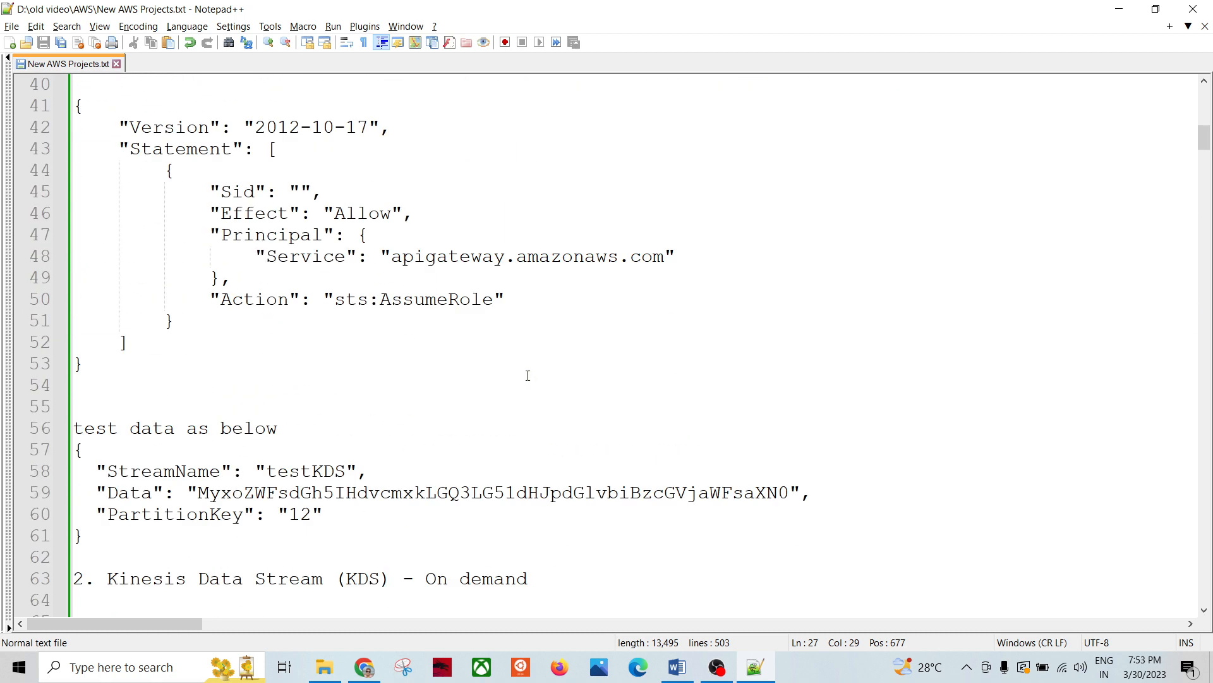
scroll(528, 375, "down", 2)
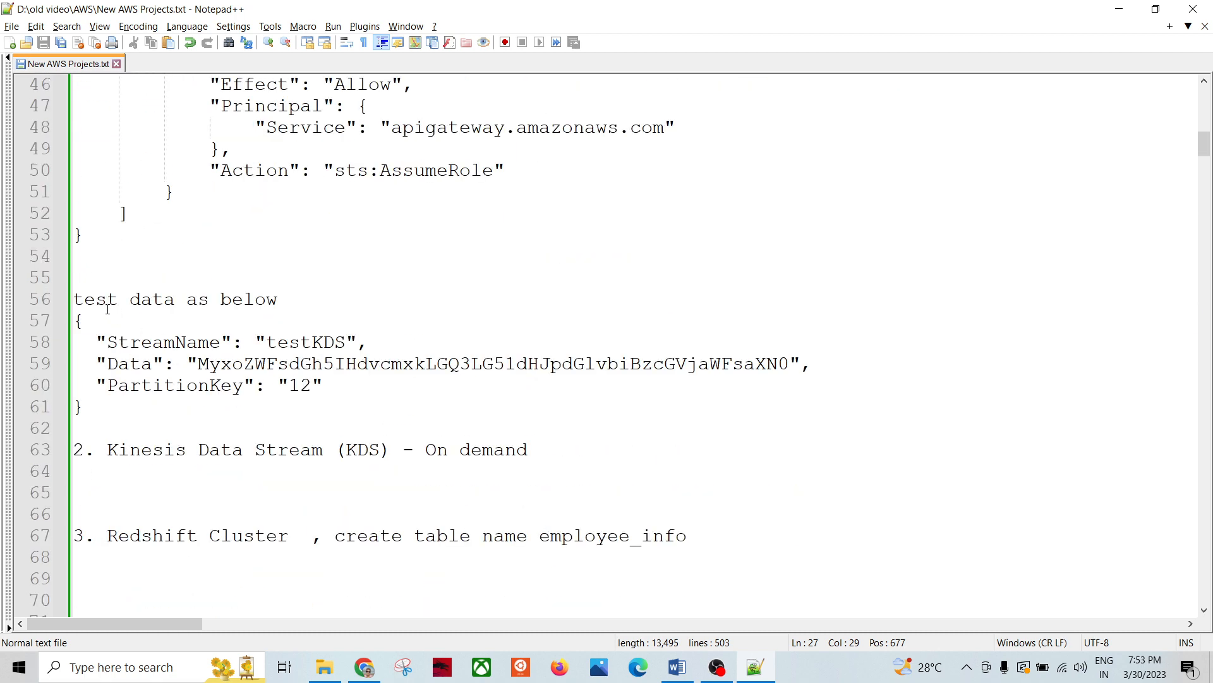
mouse_move(77, 298)
left_mouse_down()
mouse_move(117, 410)
mouse_move(60, 301)
left_mouse_up()
left_click(118, 409)
left_click(409, 397)
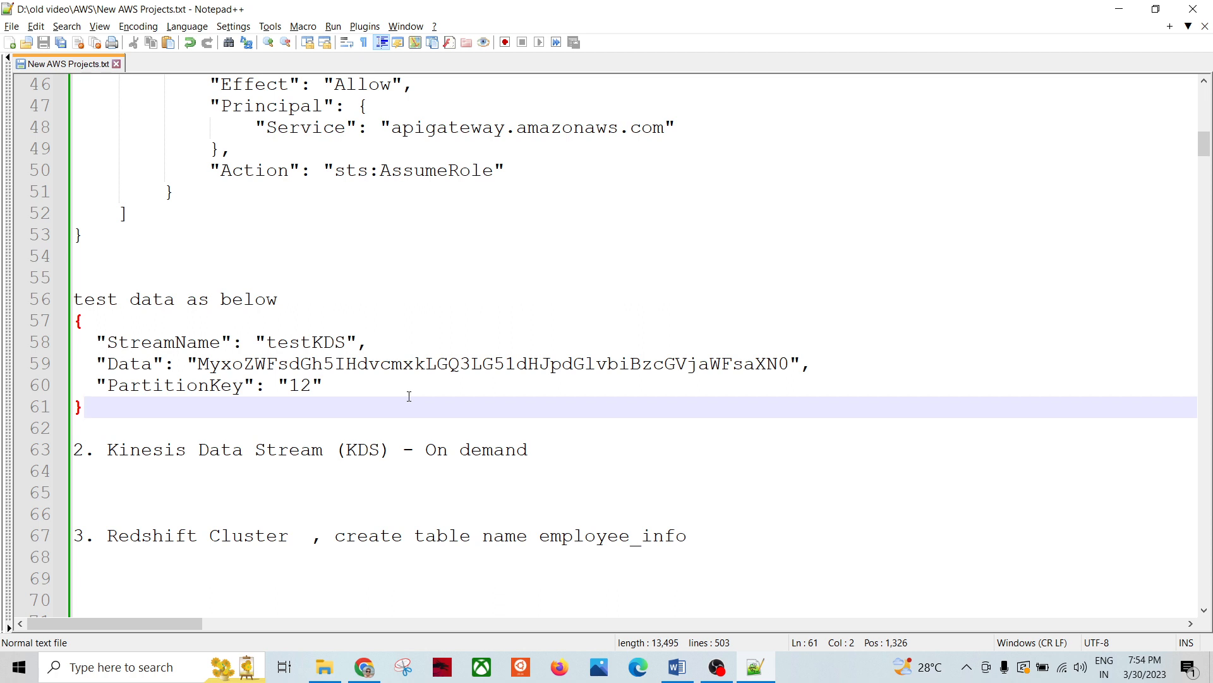
left_click_drag(108, 450, 532, 451)
left_click(651, 450)
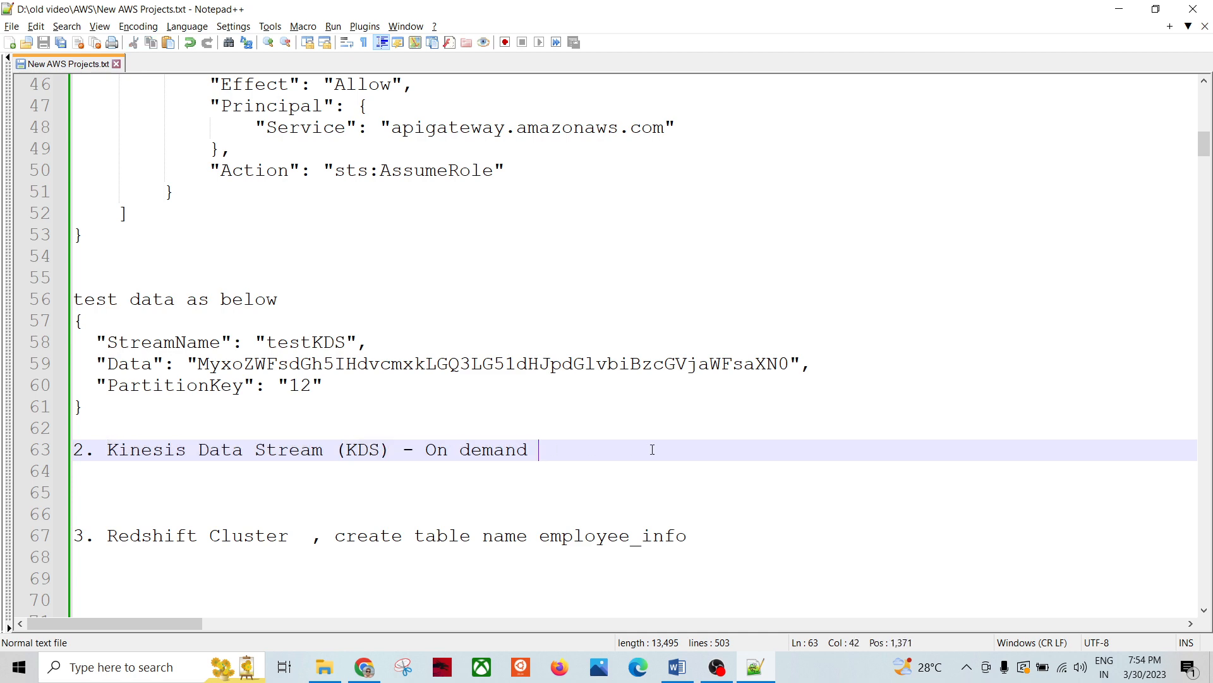
Step: Back in the browser, reload the Kinesis Data streams list showing testKDS
key("alt+Tab")
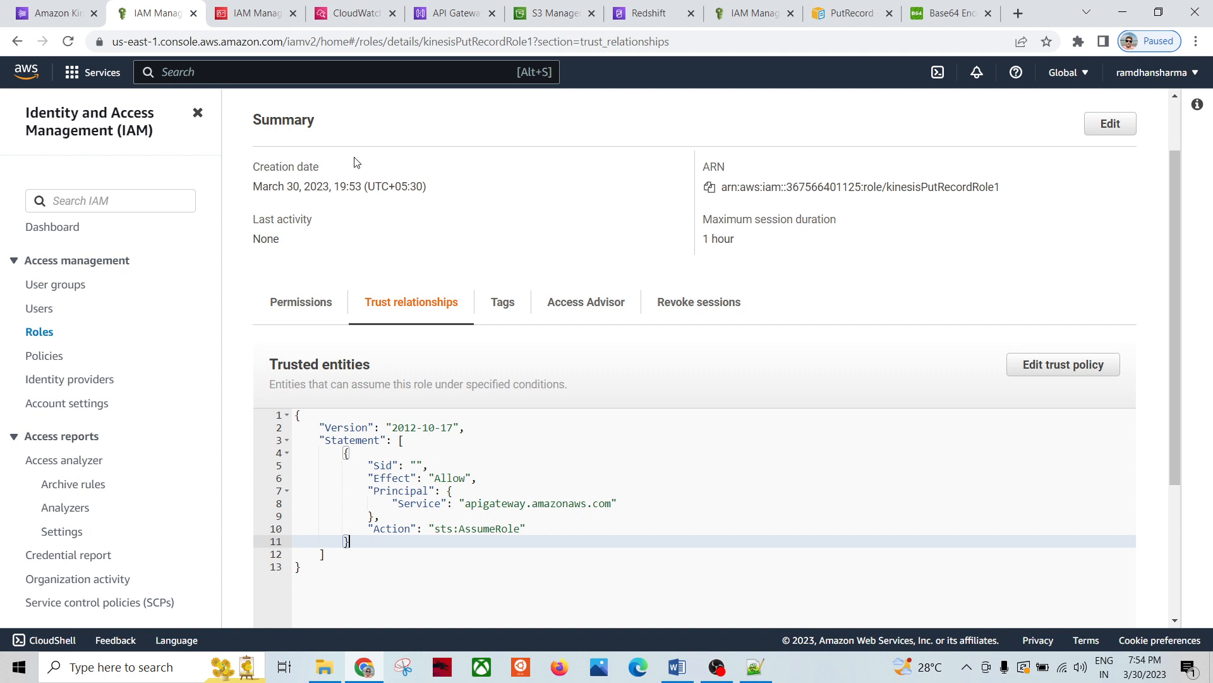
left_click(60, 13)
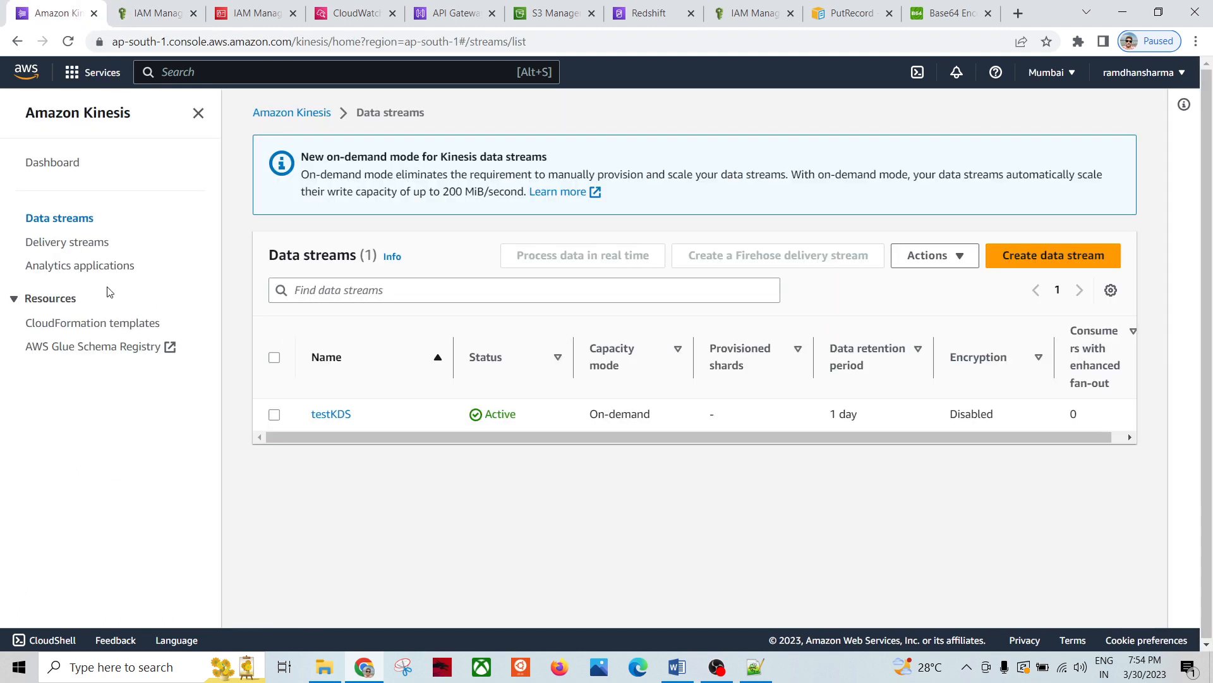
left_click(54, 220)
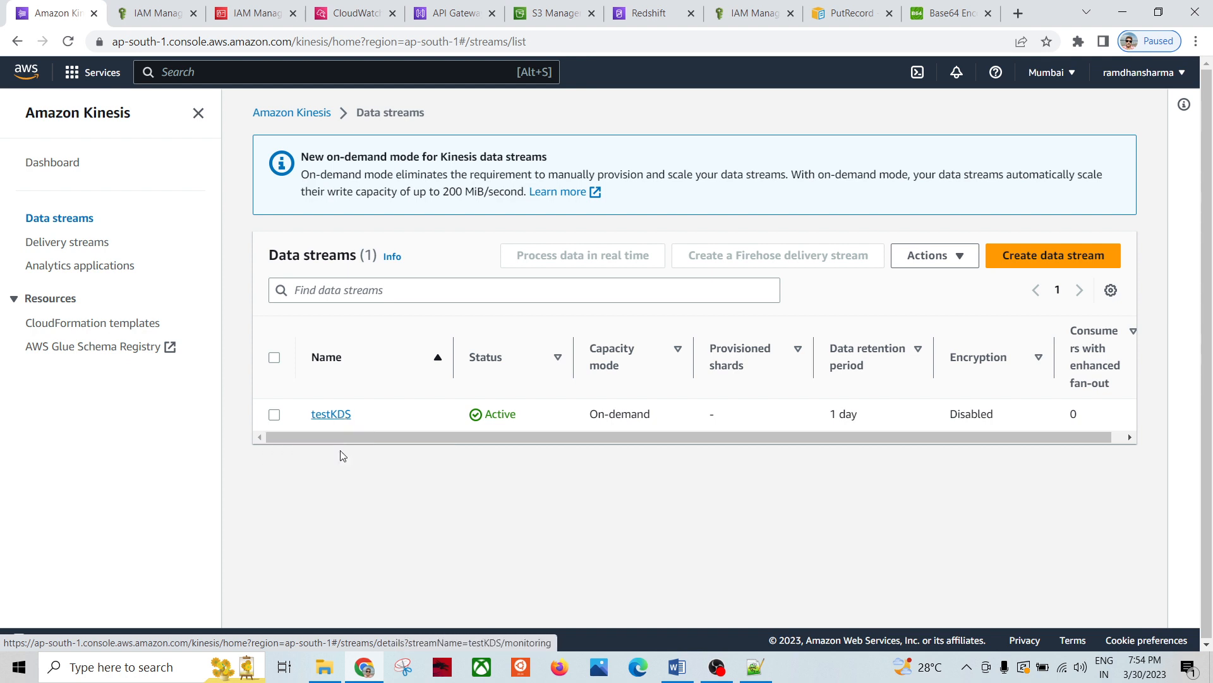
Step: Start a new Kinesis data stream and name it 'test'
left_click(1059, 264)
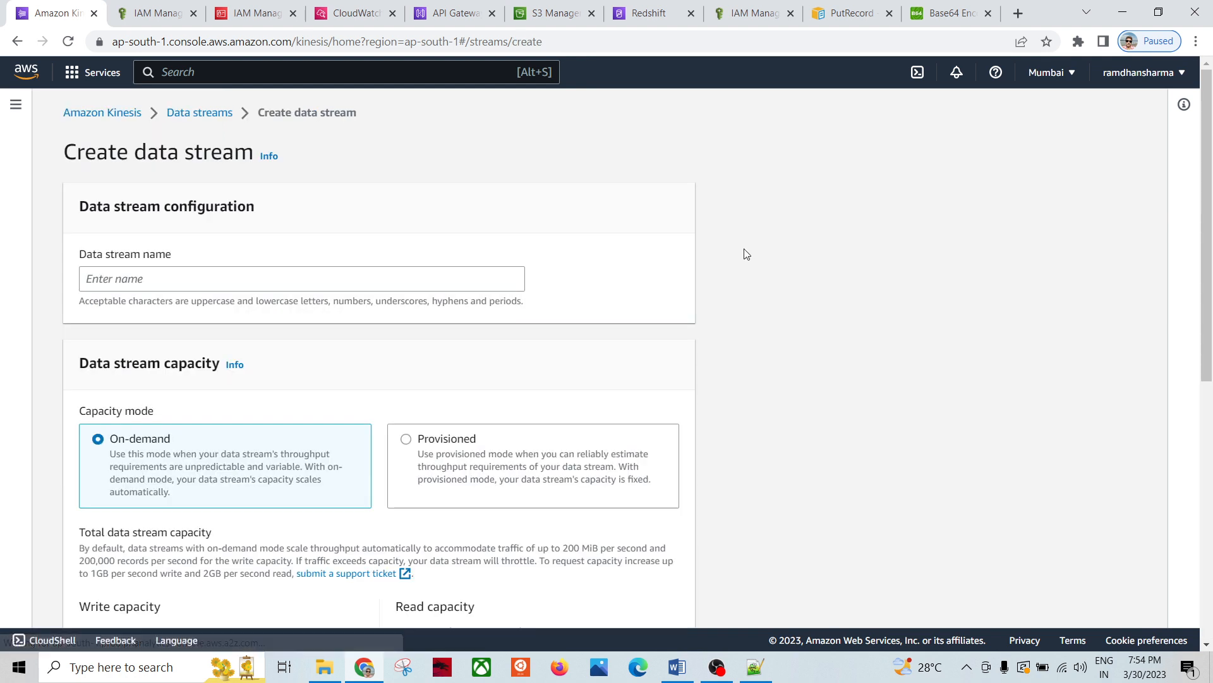
left_click(132, 279)
type("test")
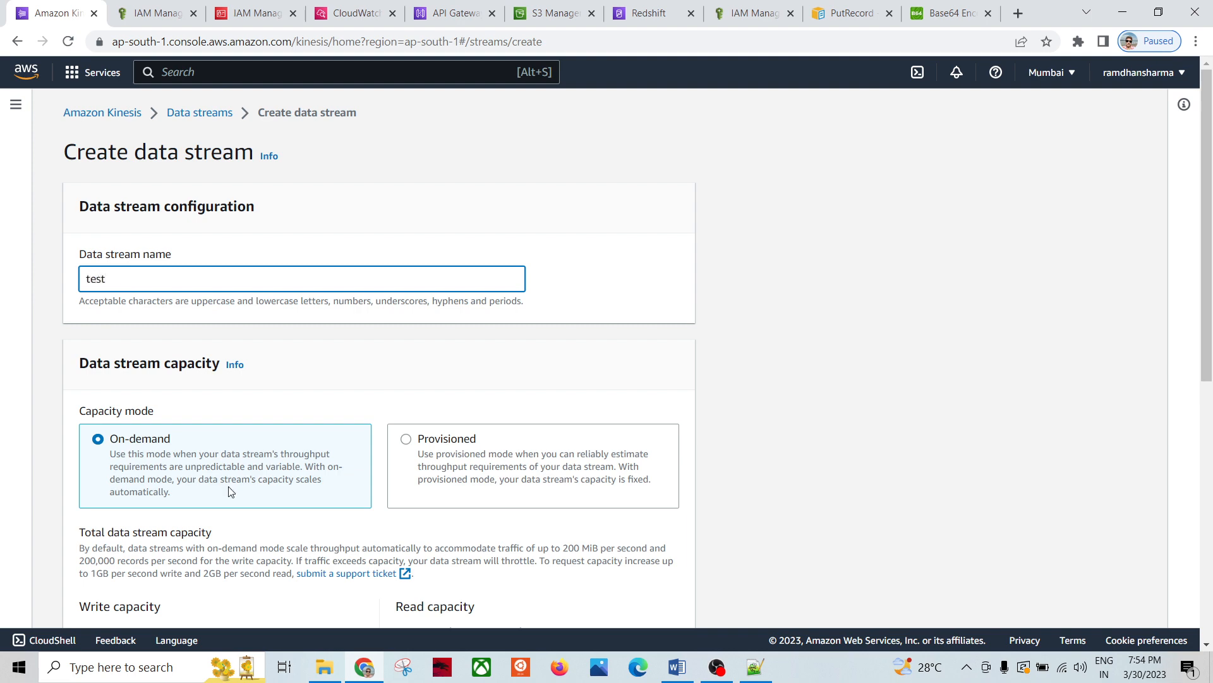
Step: Review the On-demand capacity mode and stream settings without creating the stream
scroll(222, 480, "down", 3)
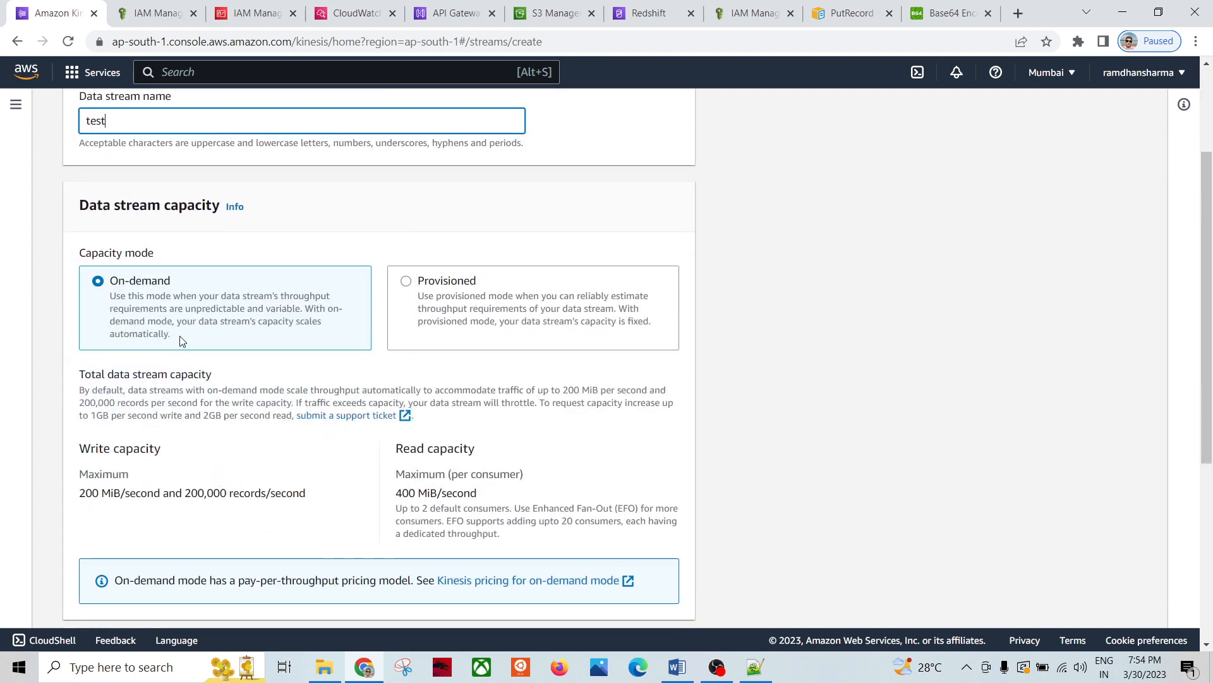
scroll(184, 313, "up", 3)
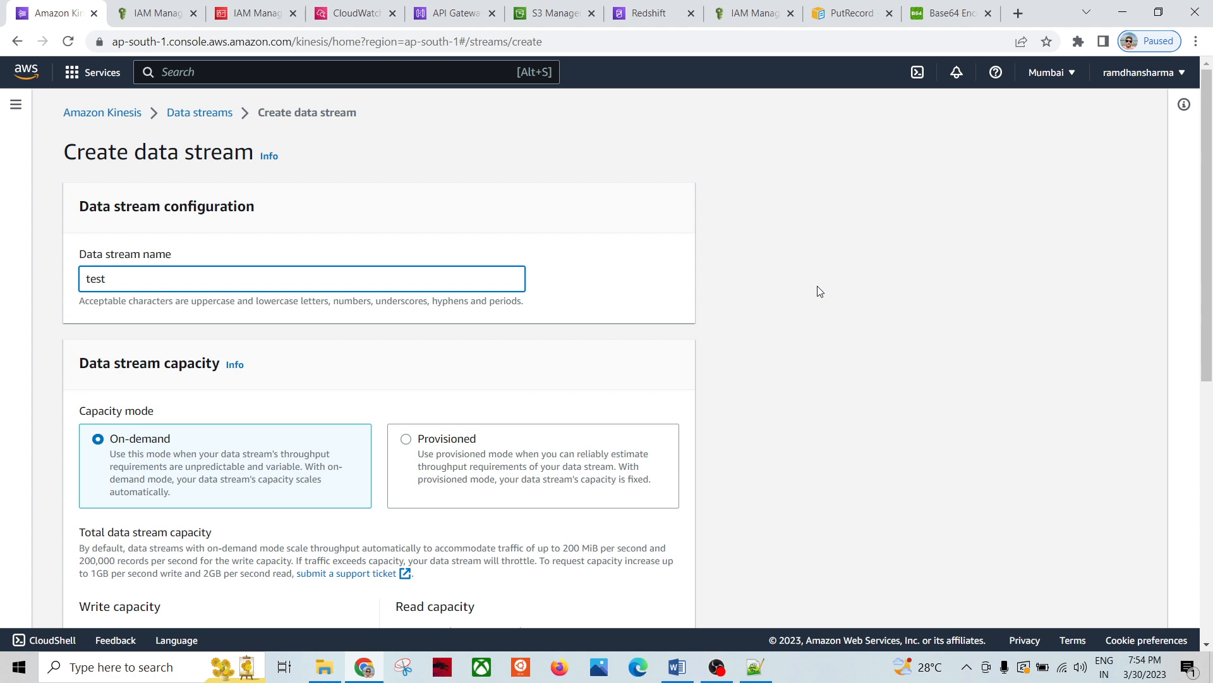
scroll(780, 287, "down", 2)
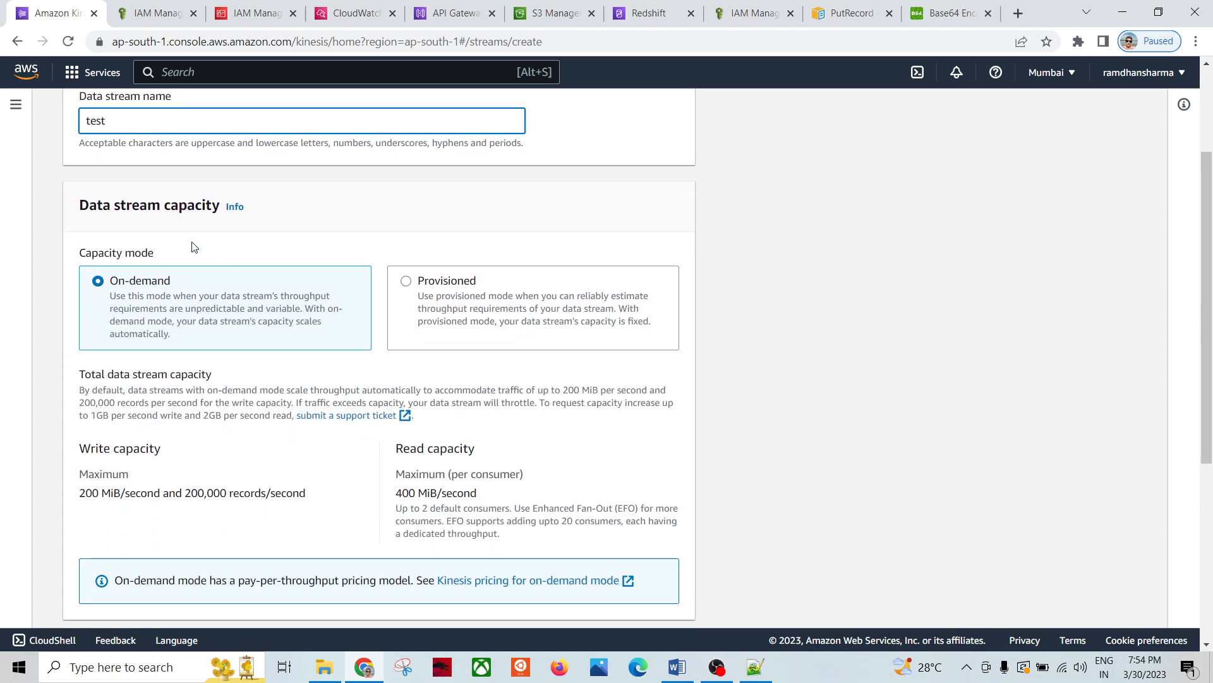
scroll(346, 281, "down", 5)
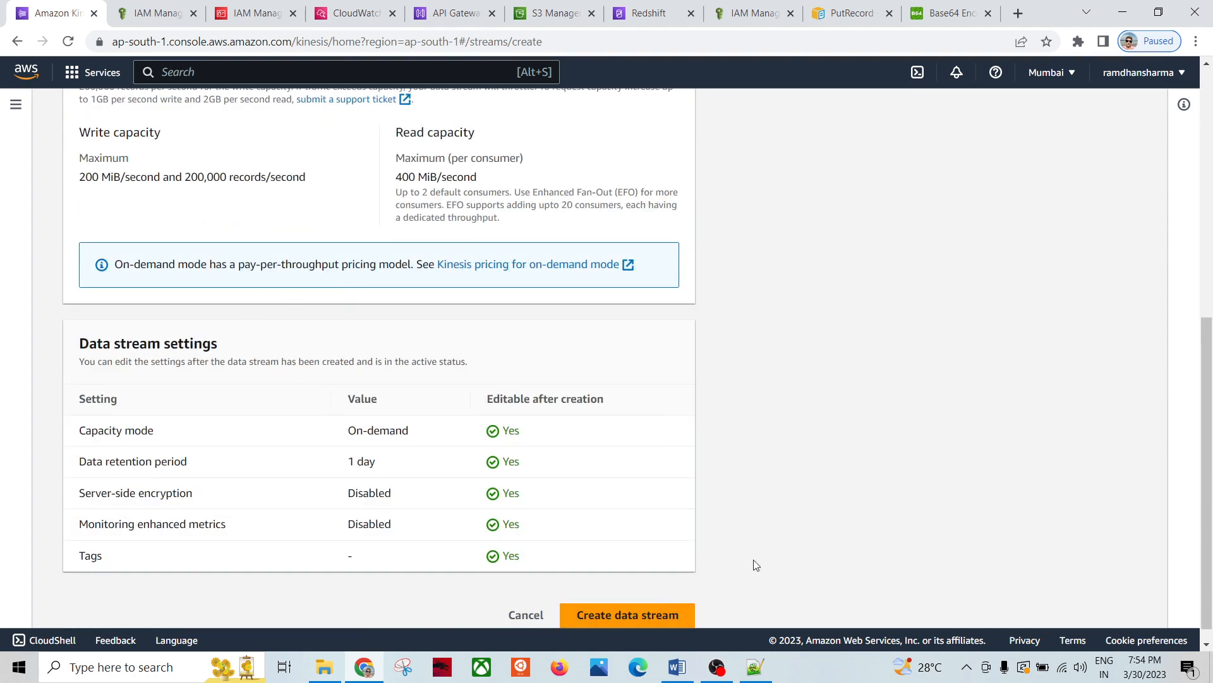
scroll(199, 227, "up", 6)
scroll(311, 352, "down", 6)
scroll(225, 396, "up", 6)
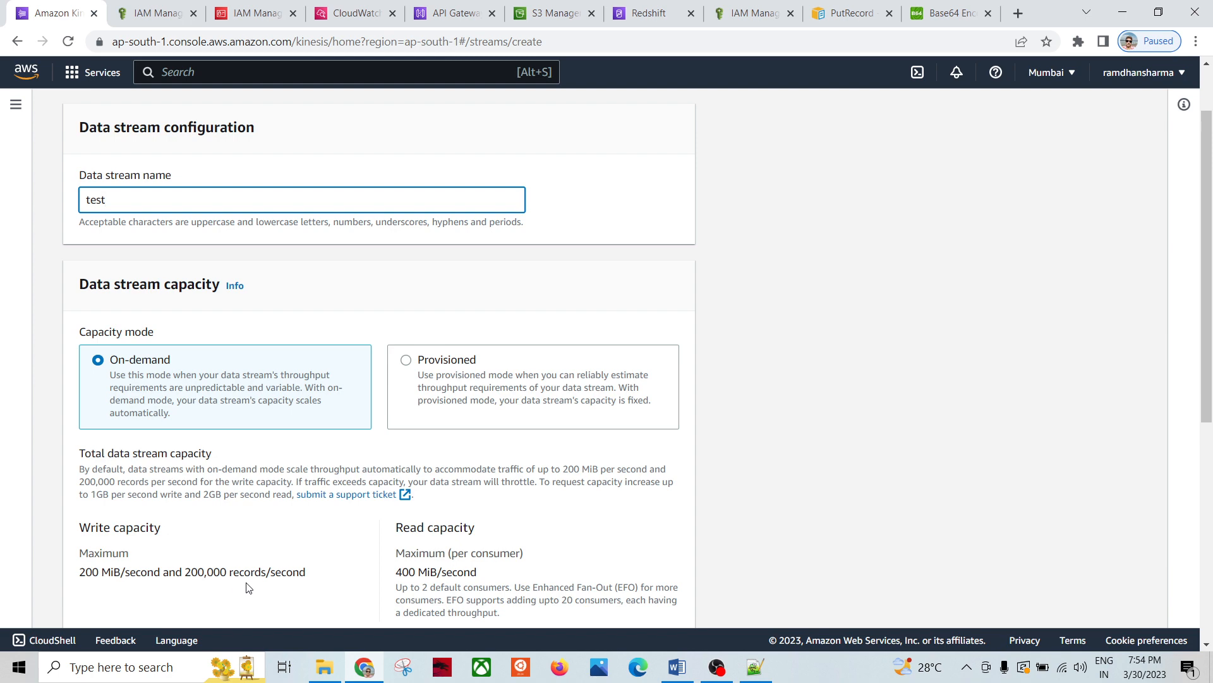
scroll(581, 511, "down", 3)
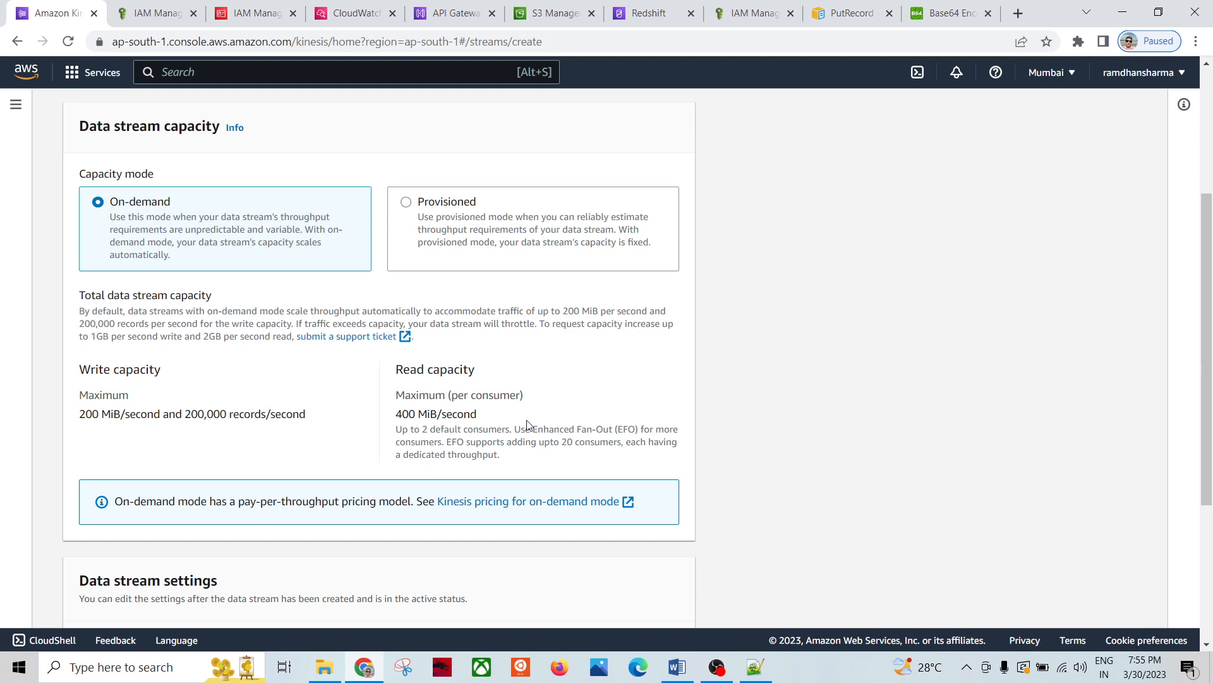
scroll(506, 356, "up", 3)
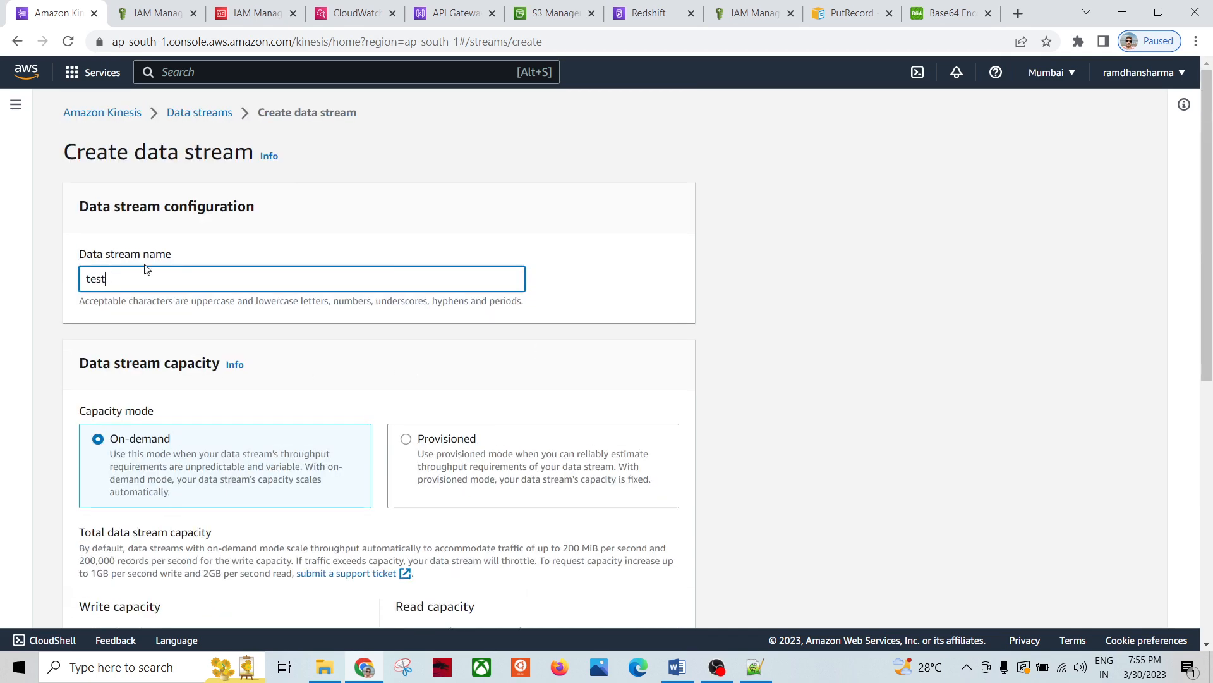
scroll(314, 335, "down", 8)
scroll(214, 261, "up", 5)
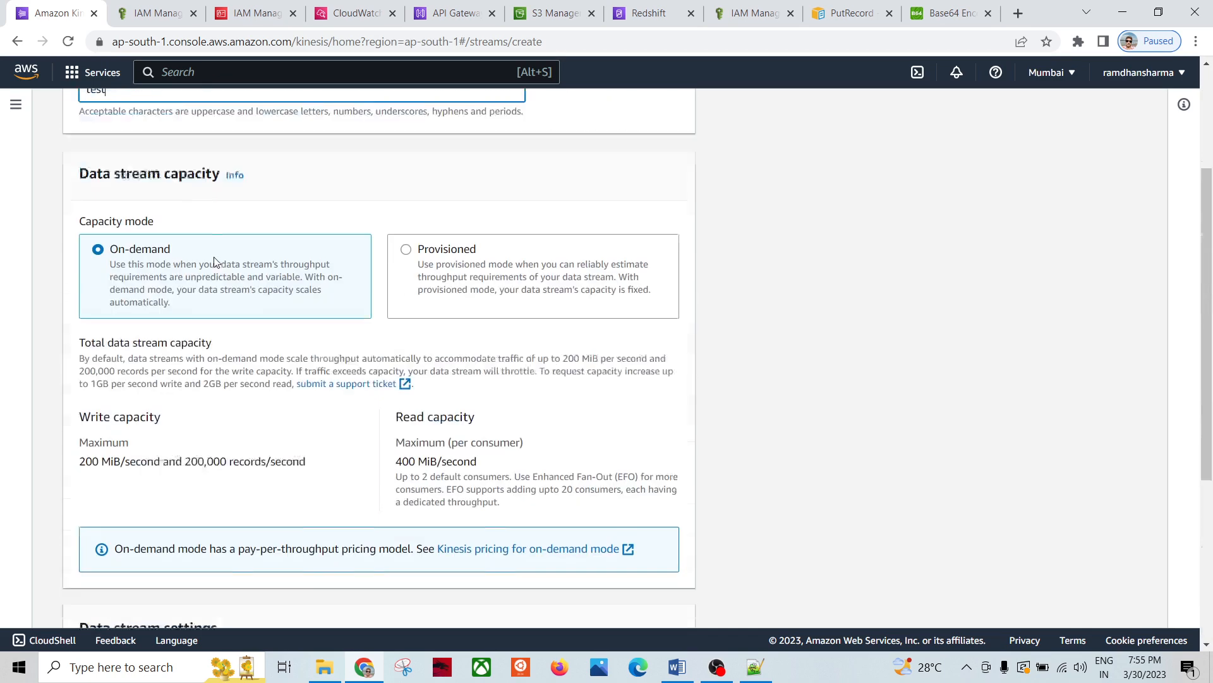
scroll(244, 238, "down", 5)
scroll(263, 282, "up", 6)
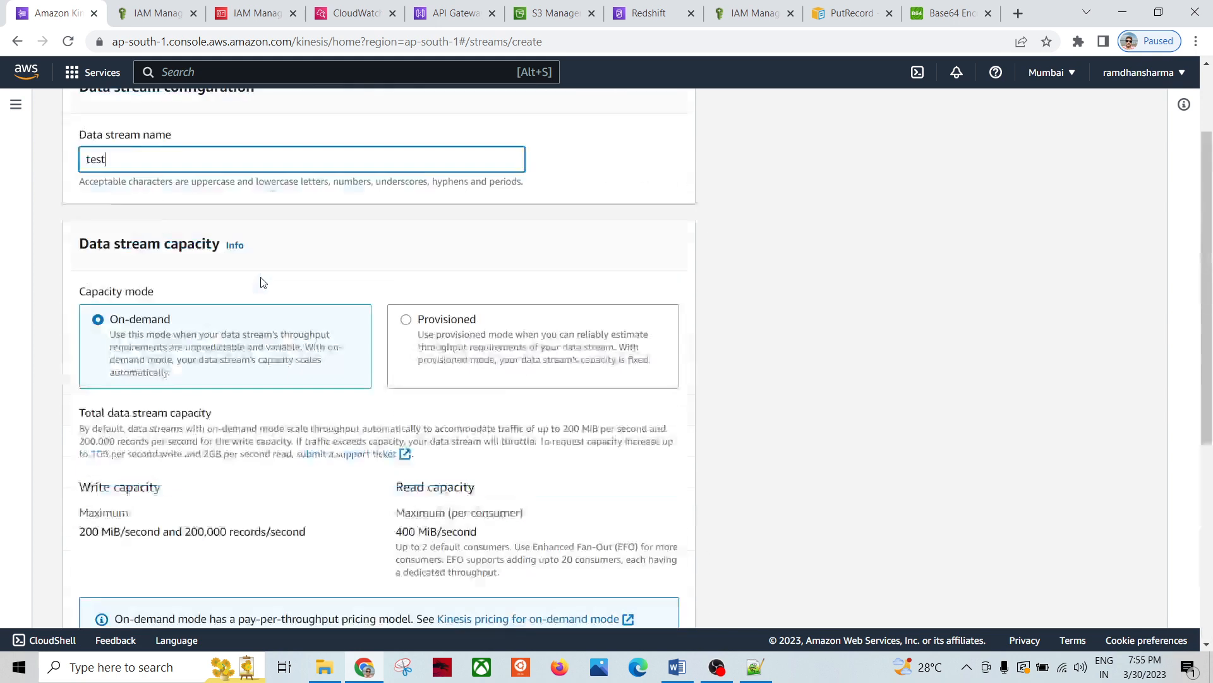
scroll(263, 282, "up", 2)
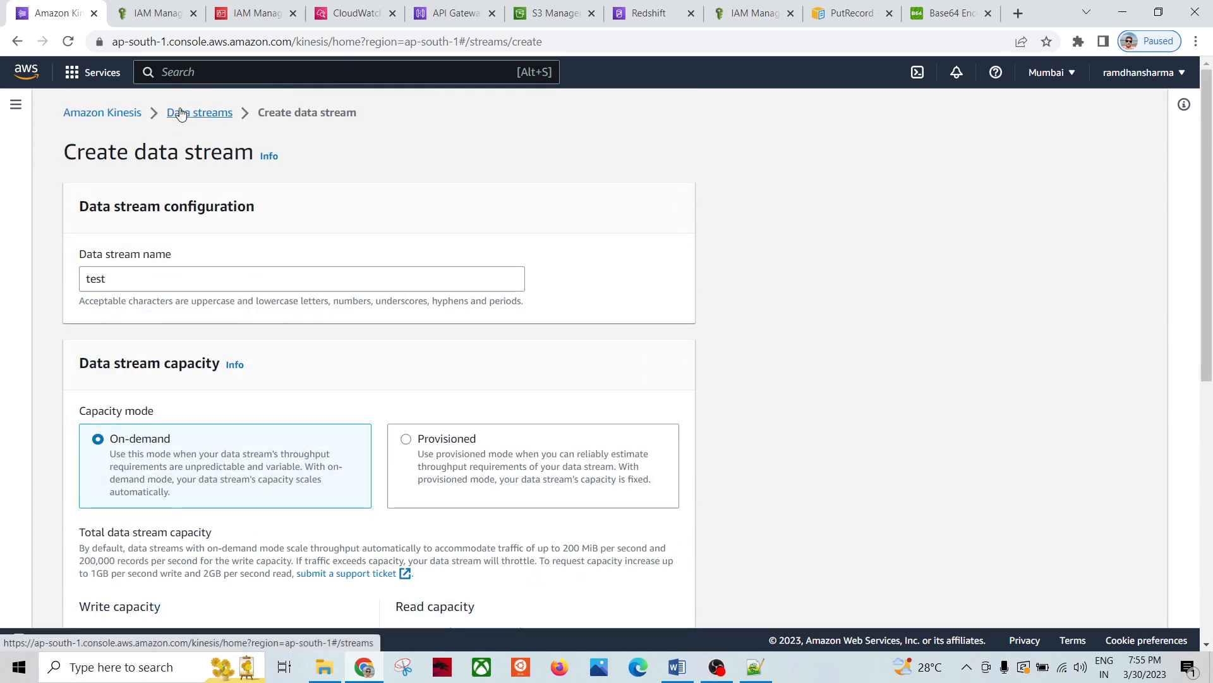
Step: Leave the form, look over testKDS's details, return to Data streams, and glance at the notes
left_click(198, 112)
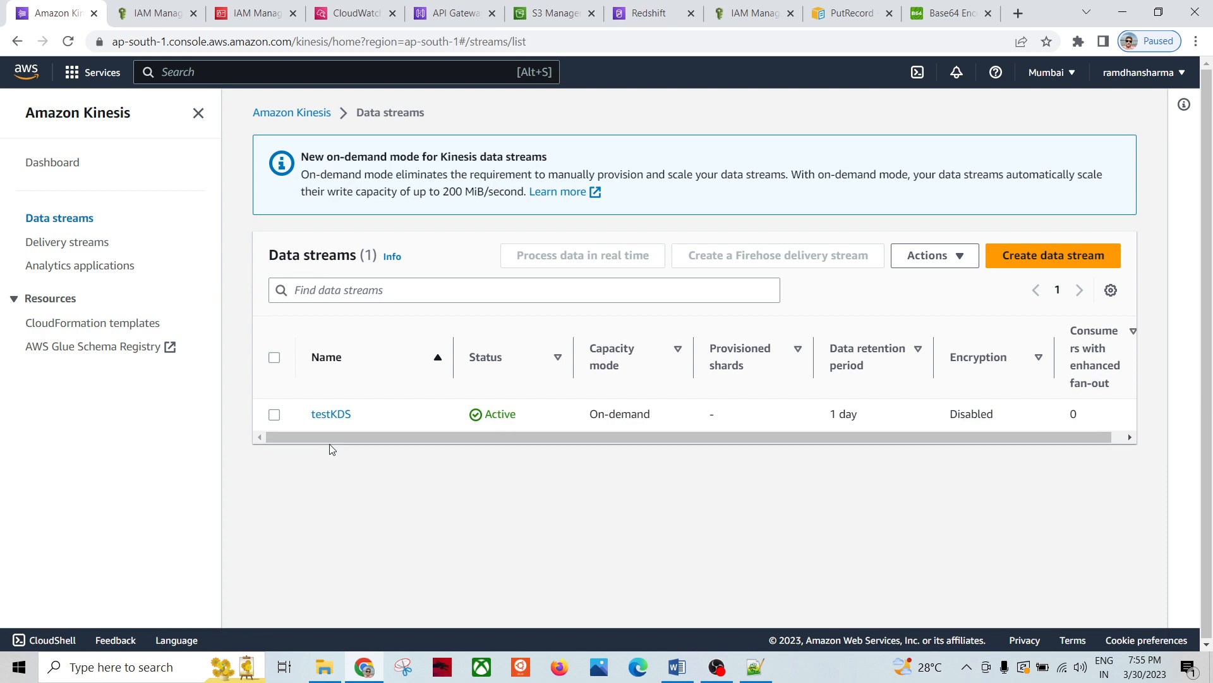
left_click(329, 416)
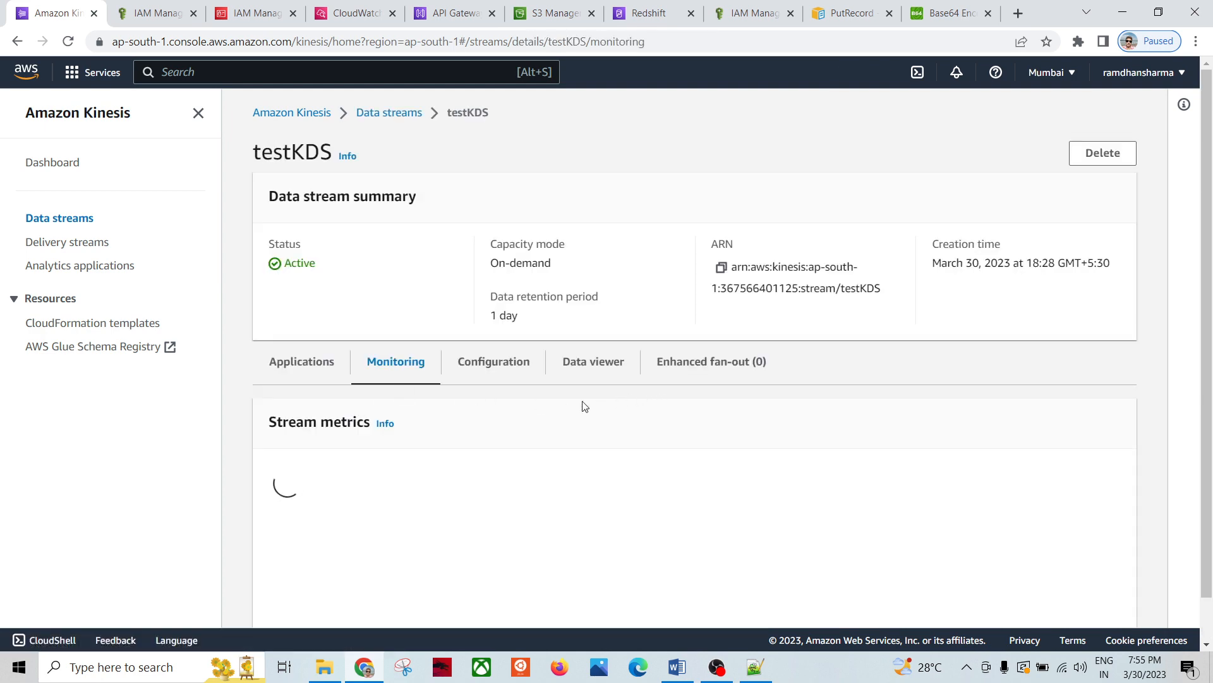
scroll(433, 303, "down", 1)
scroll(417, 278, "down", 3)
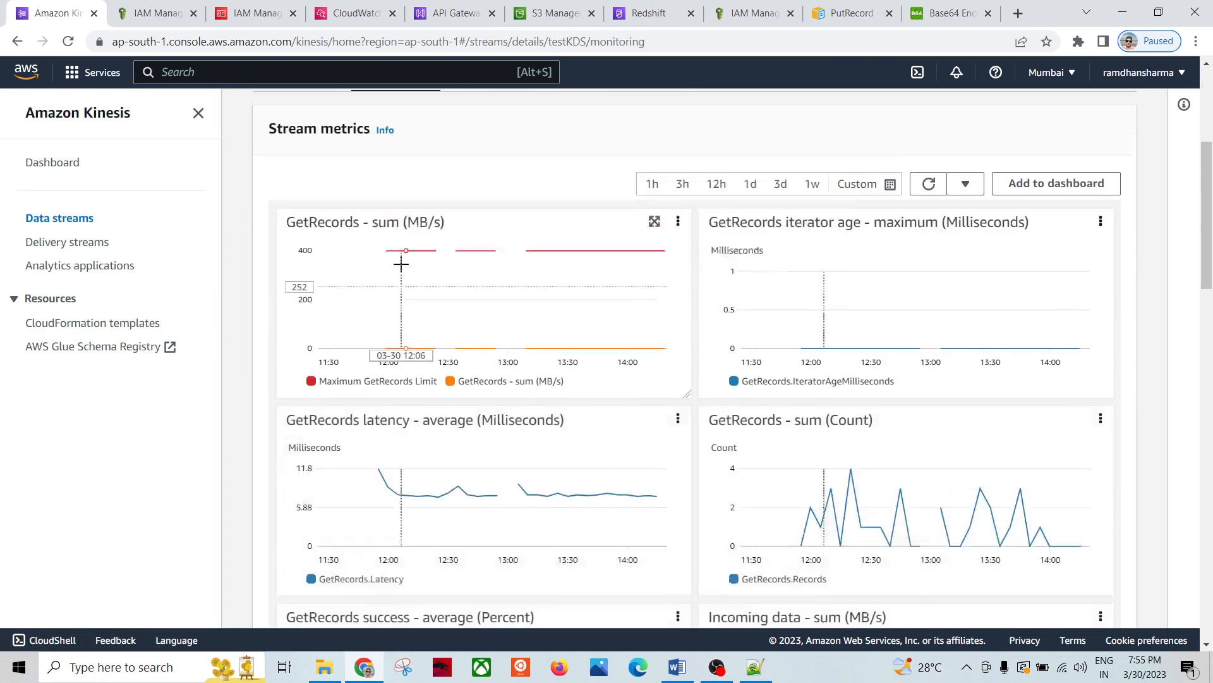
scroll(401, 263, "up", 4)
left_click(386, 114)
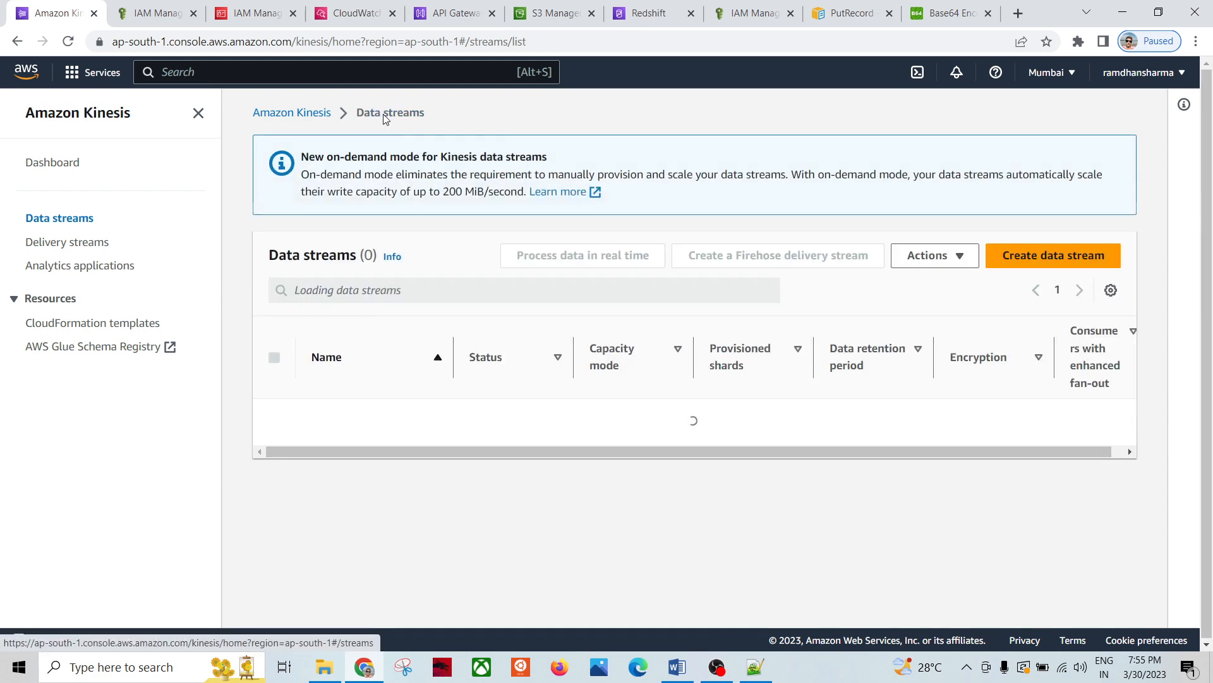
left_click(756, 668)
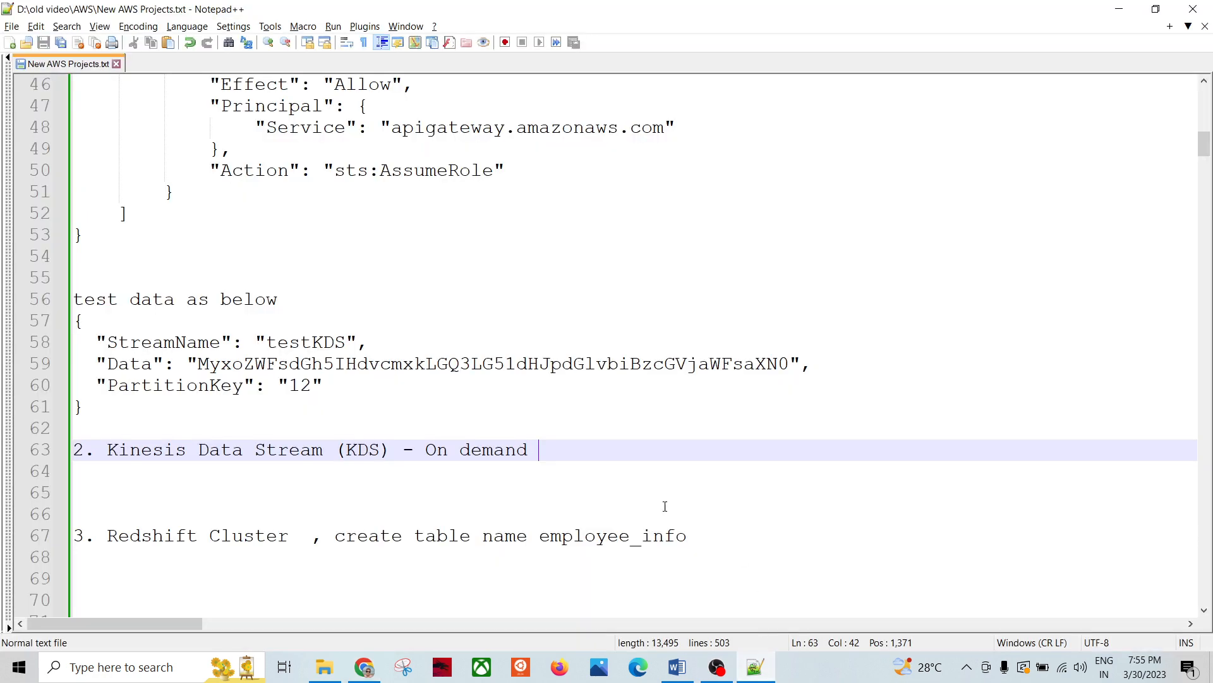
scroll(382, 335, "up", 4)
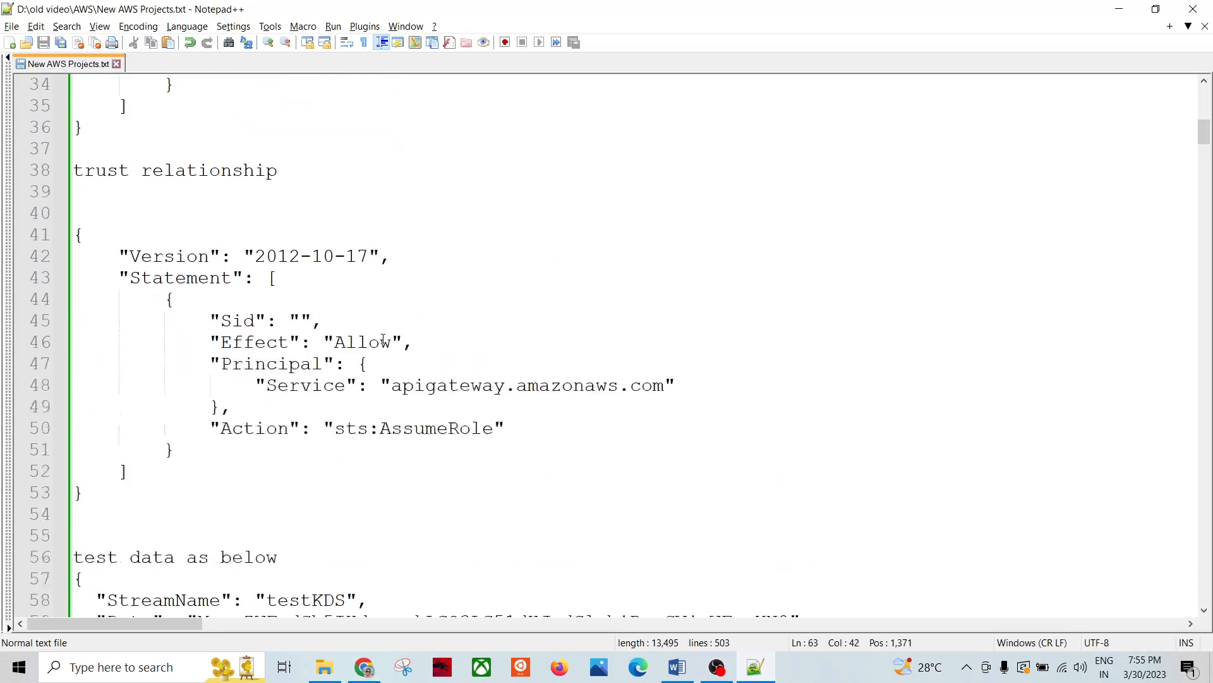
key("alt+Tab")
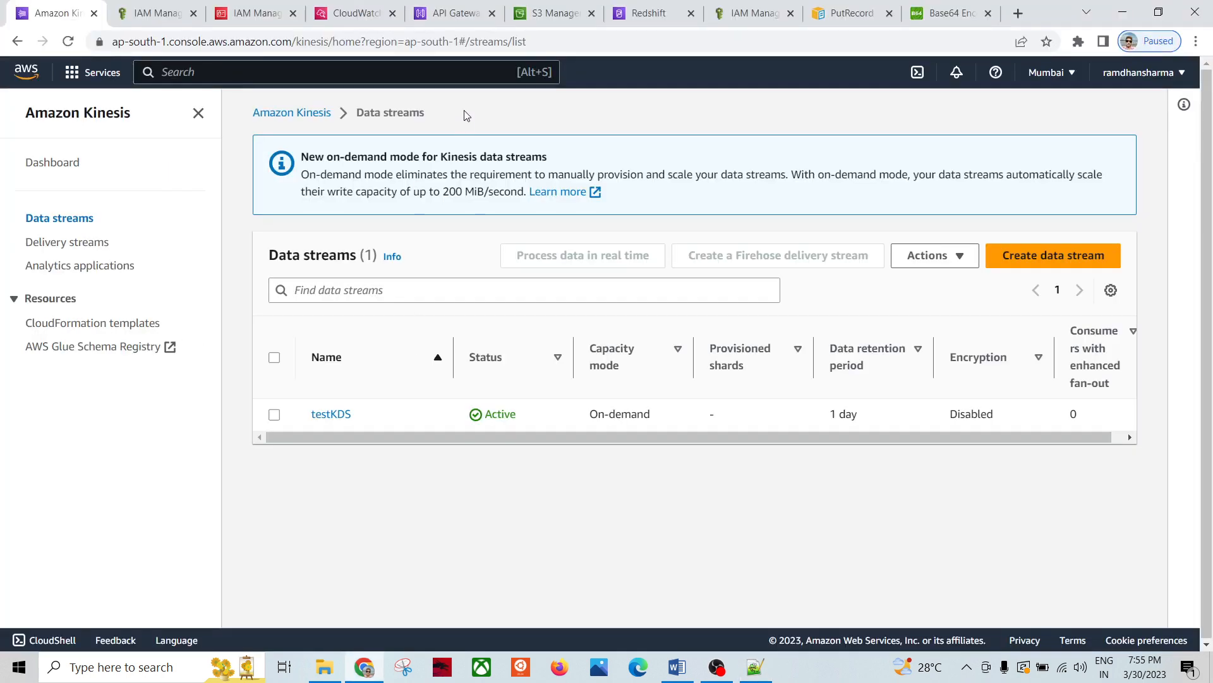
Step: Start creating an API in API Gateway and review the HTTP API's supported backends
left_click(450, 14)
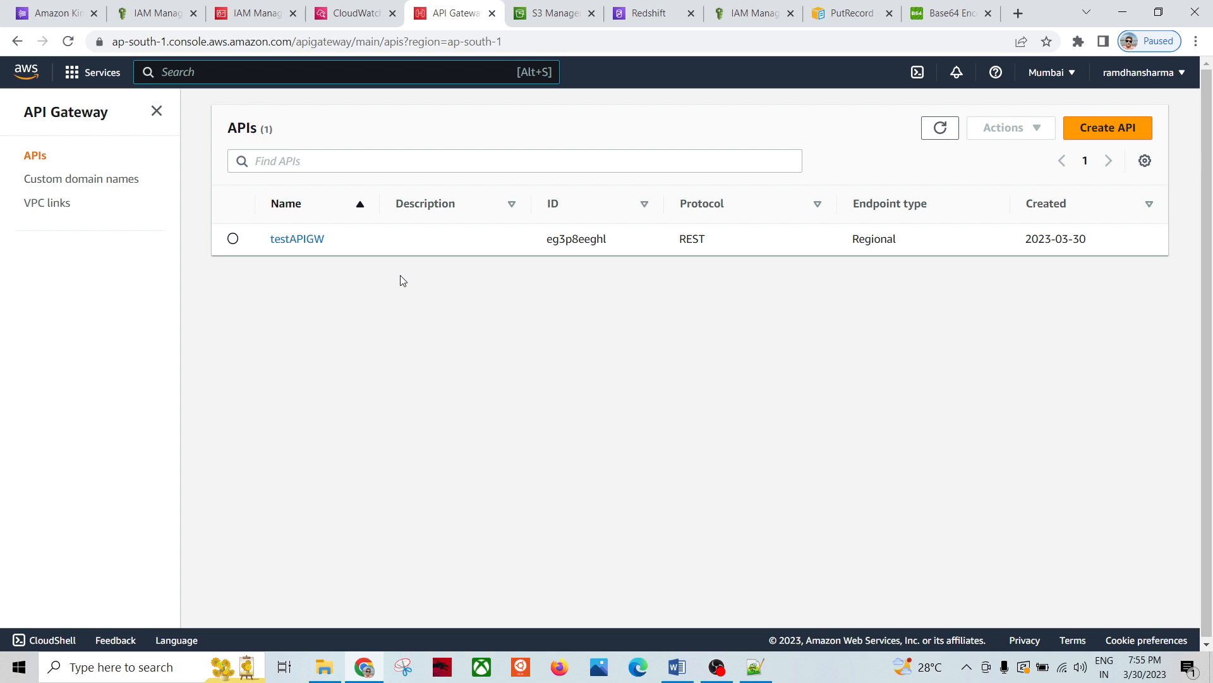
left_click(1125, 127)
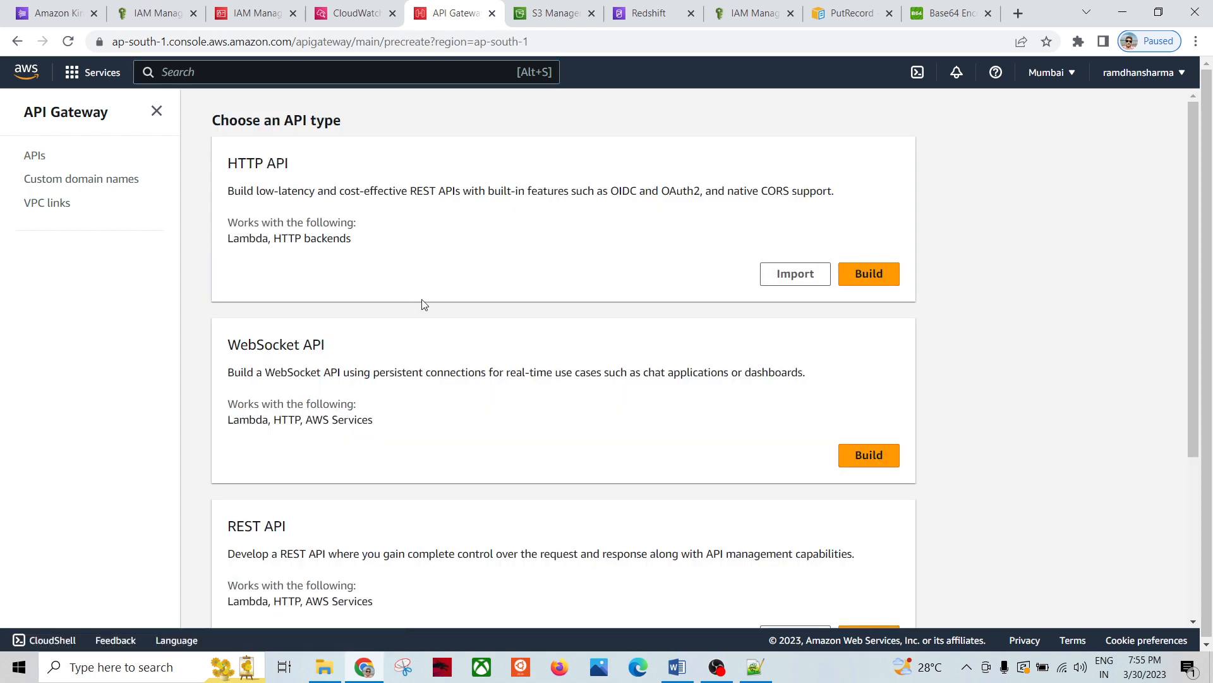
scroll(427, 307, "down", 4)
scroll(422, 284, "up", 4)
left_click_drag(352, 239, 227, 239)
left_click(371, 254)
Step: Review the REST API option, its description, and its support for AWS Services
scroll(417, 300, "down", 3)
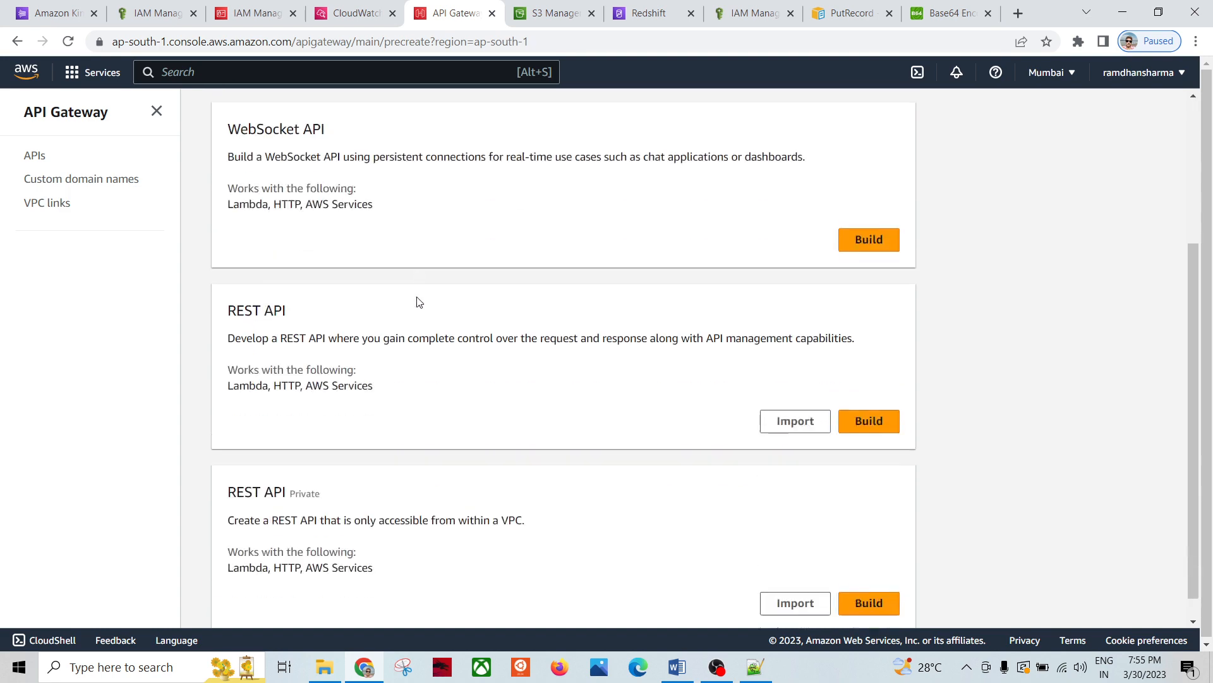
left_click_drag(294, 295, 226, 294)
left_click(363, 381)
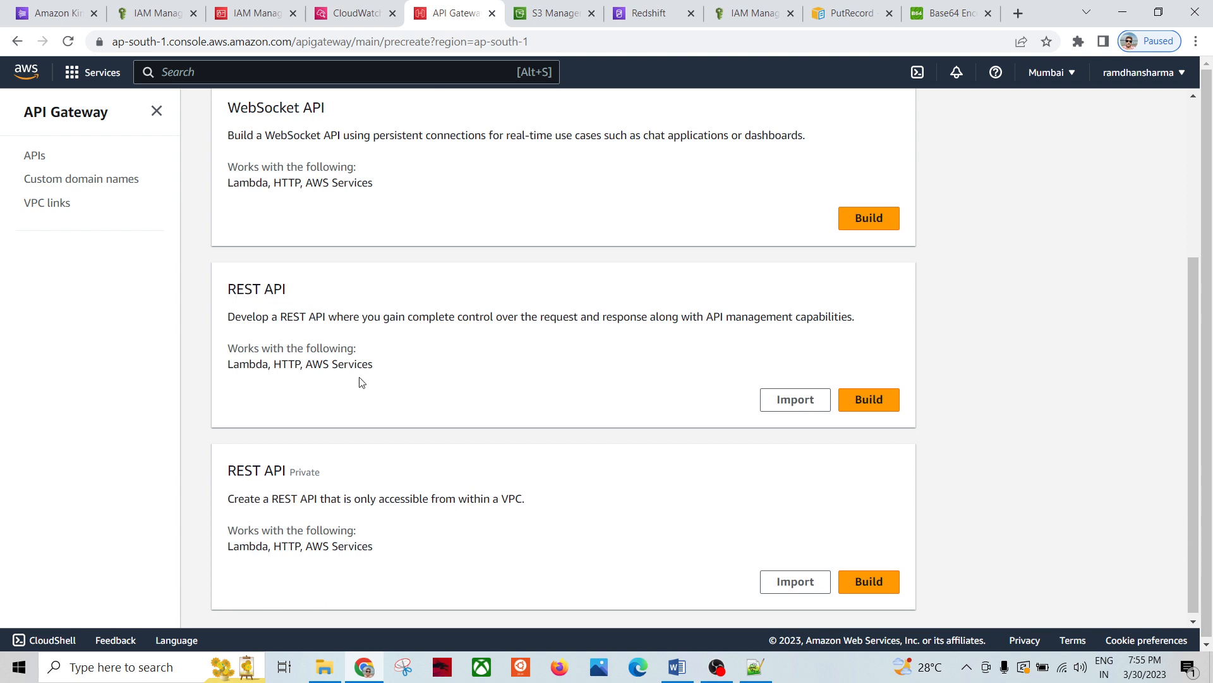
left_click_drag(379, 370, 307, 365)
left_click(442, 381)
scroll(377, 333, "up", 1)
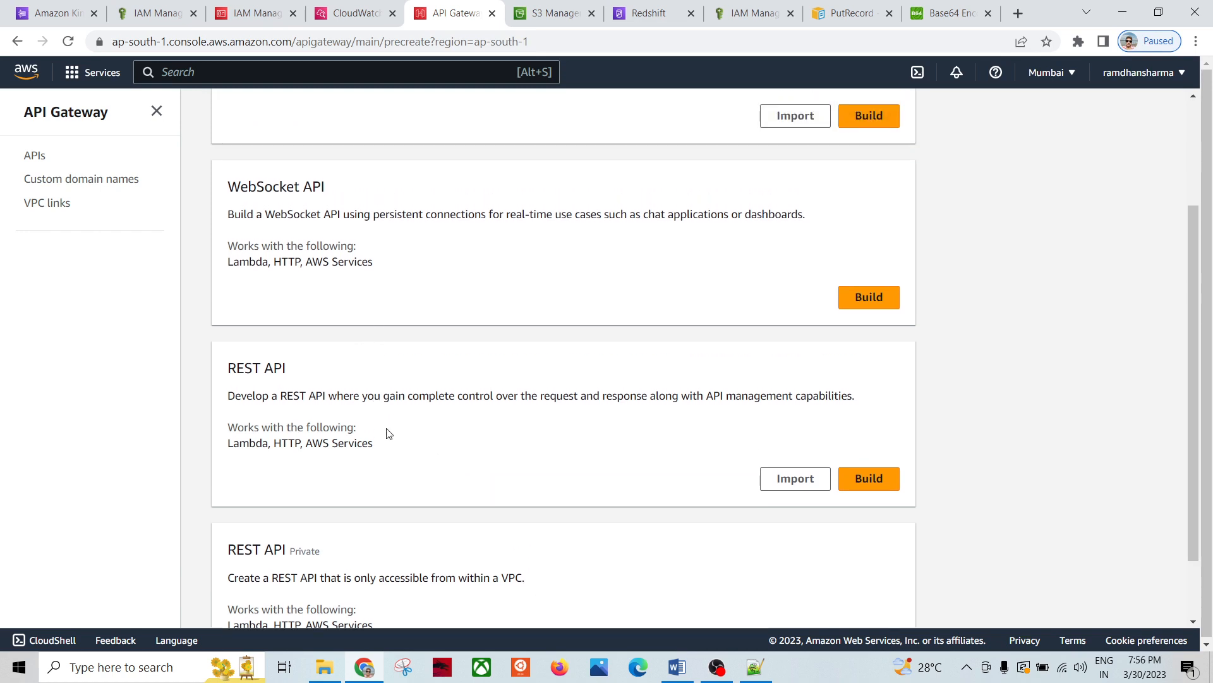
left_click_drag(379, 446, 228, 370)
left_click(425, 457)
Step: Choose to build a new REST API
scroll(429, 425, "up", 2)
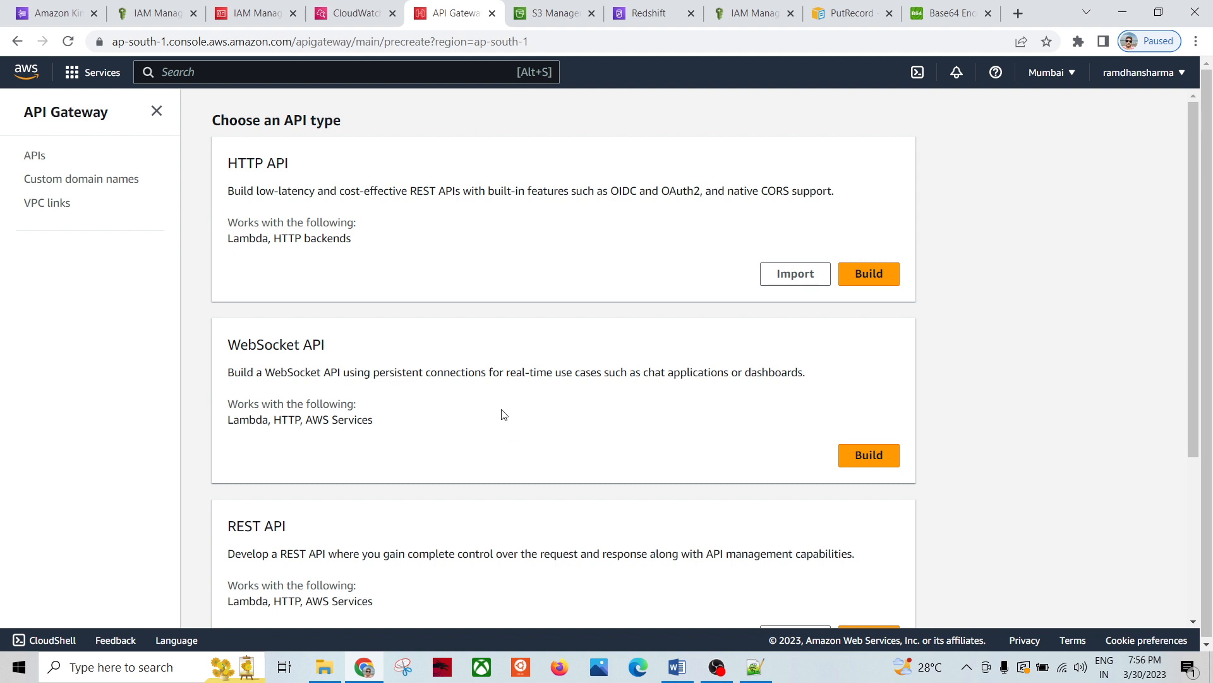
scroll(430, 398, "down", 2)
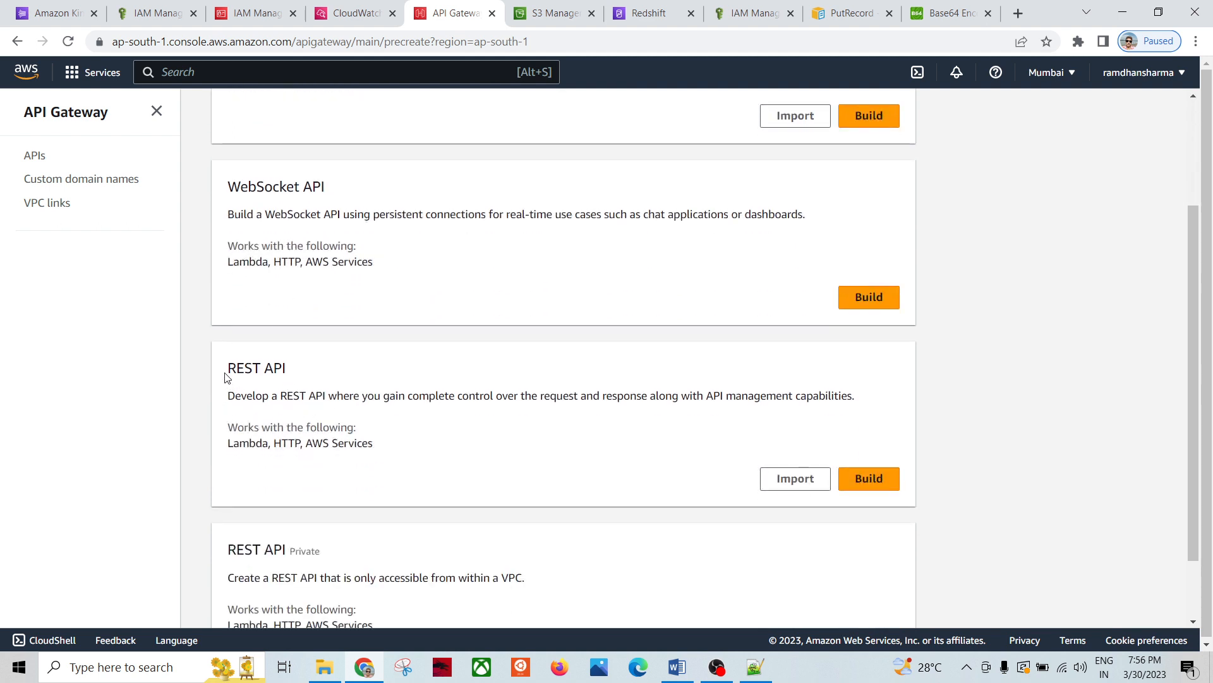
left_click_drag(226, 378, 285, 373)
left_click(504, 472)
left_click(877, 487)
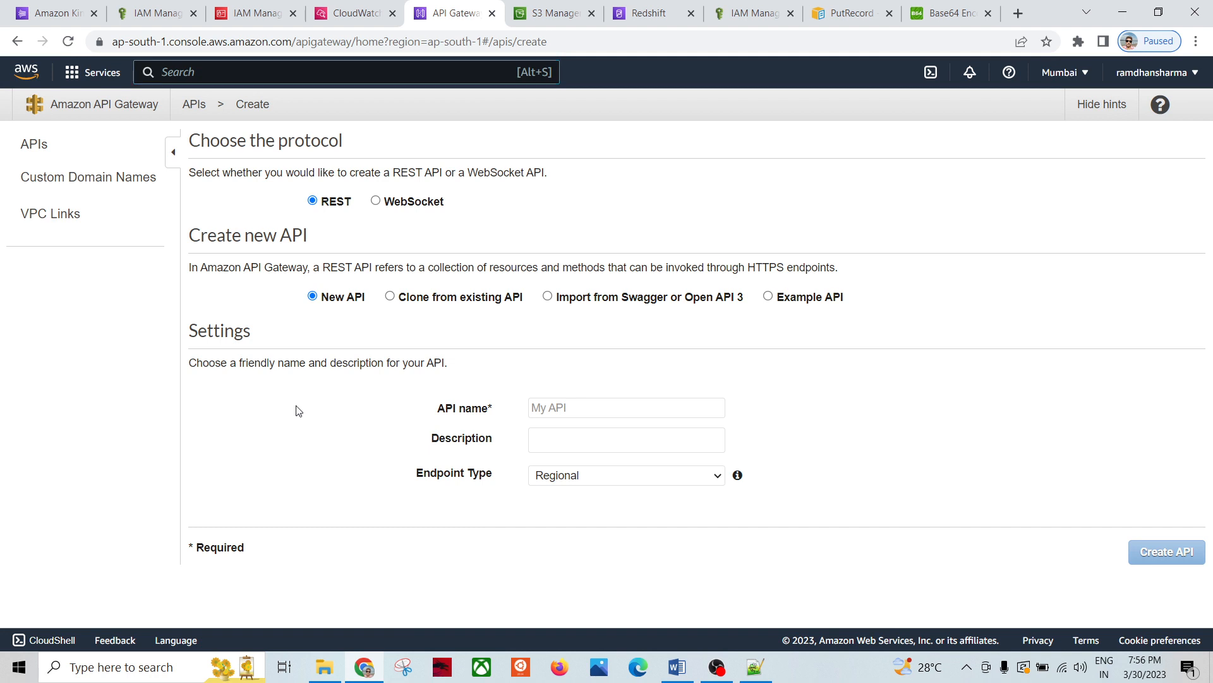
Step: Create a new REST API named 'testAPI' from scratch
double_click(338, 204)
left_click(342, 300)
left_click(565, 406)
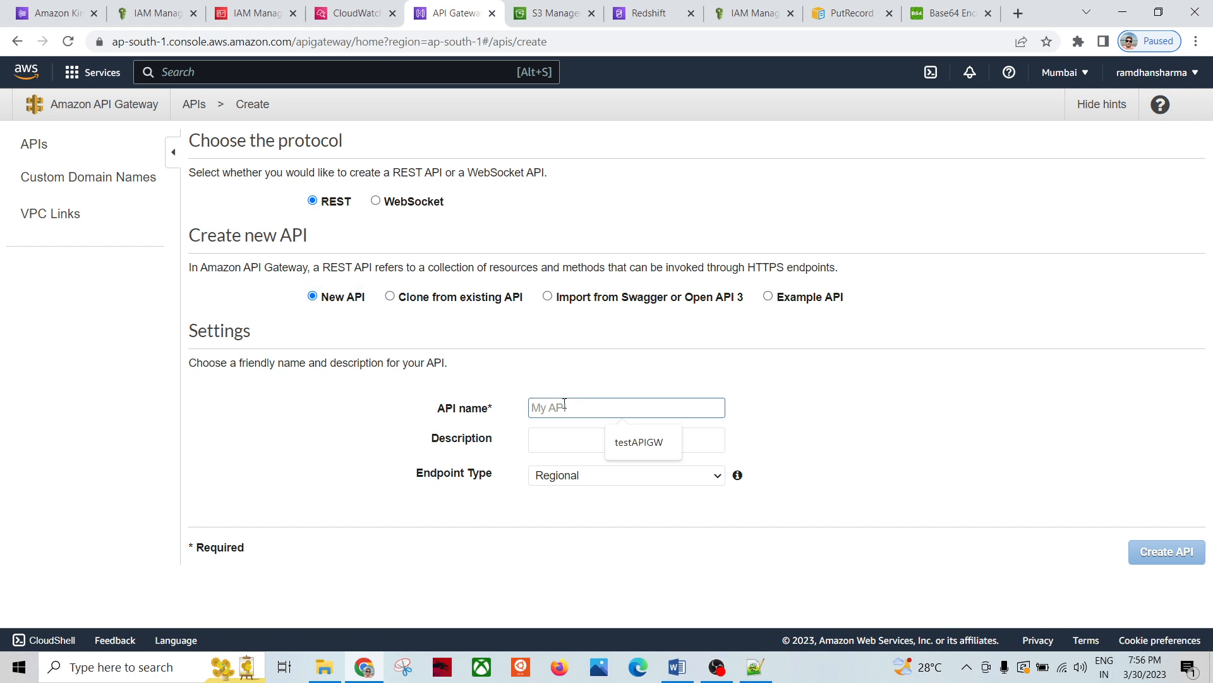
type("test")
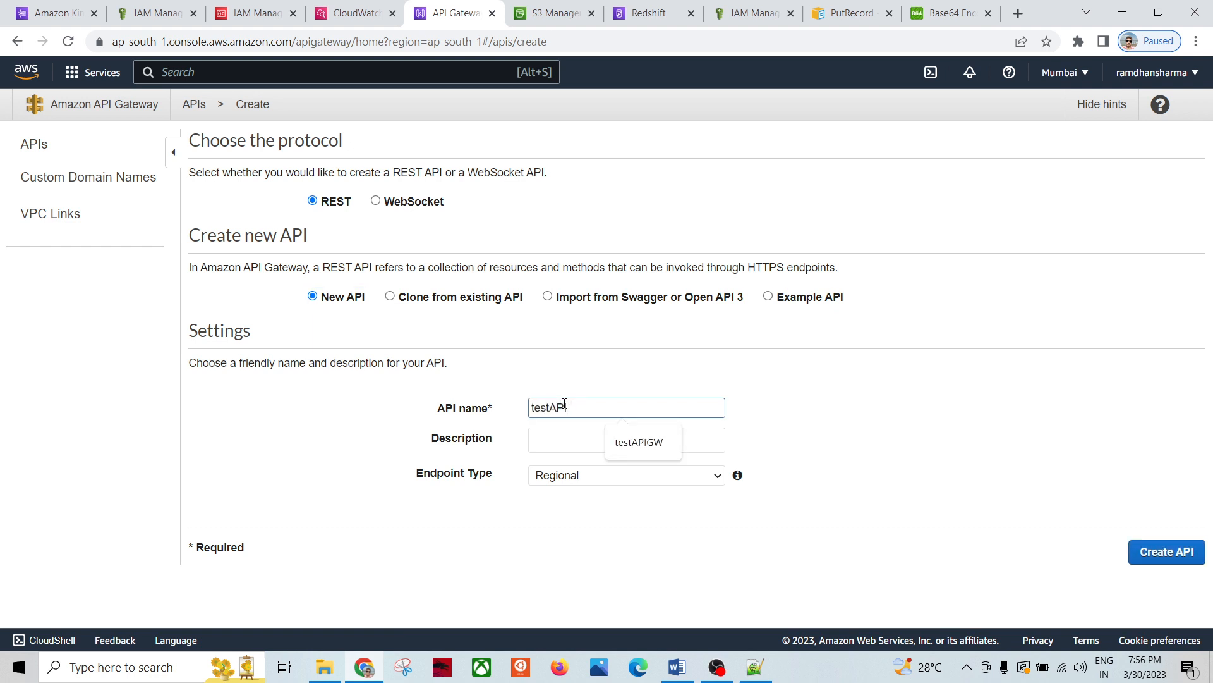
type("API")
left_click(658, 516)
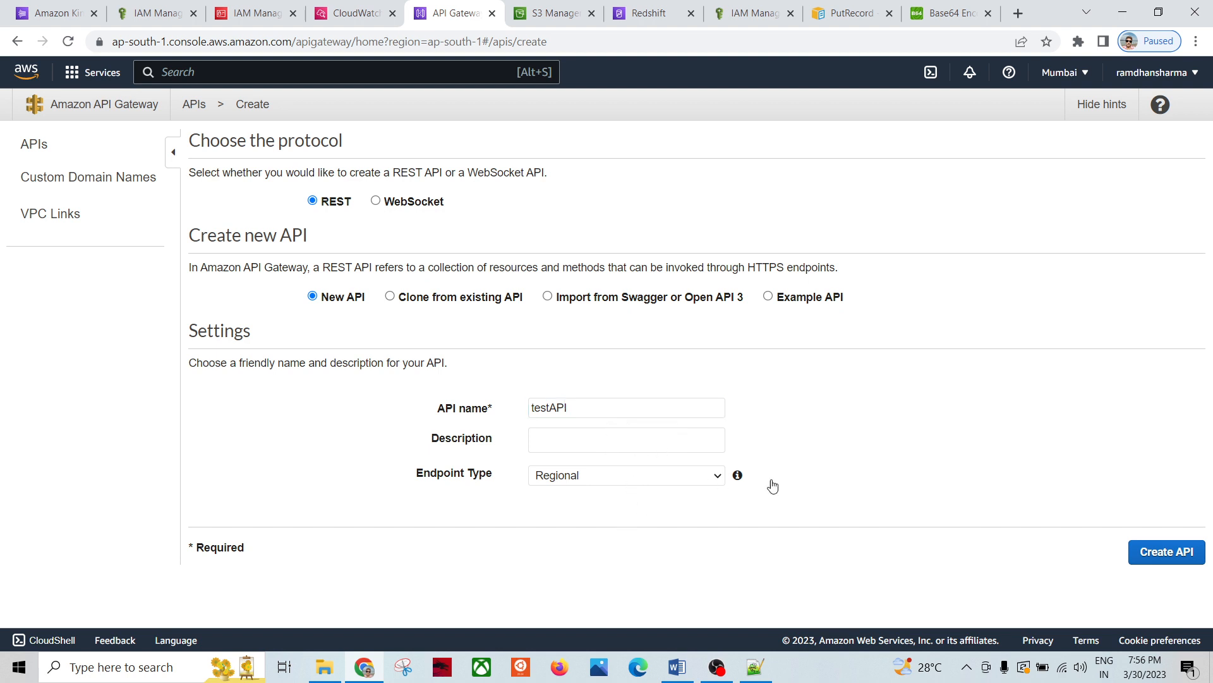
left_click(1160, 564)
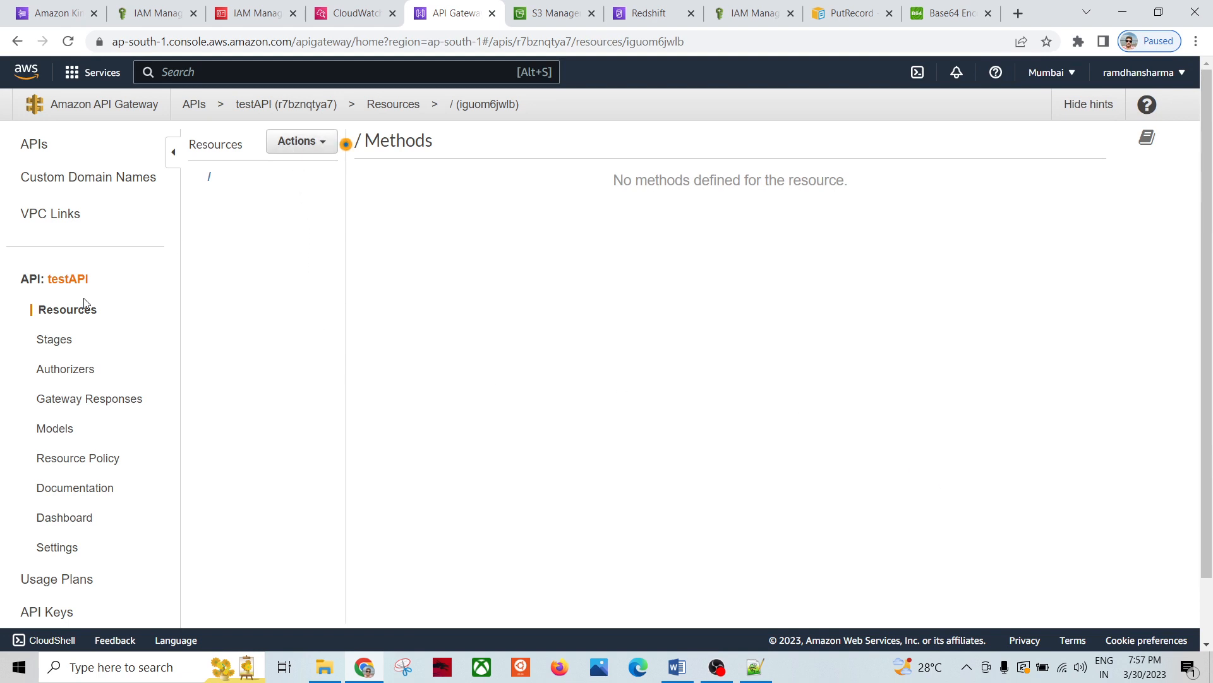
Step: Create a child resource named 'data' under the root, giving the path /data
left_click(319, 143)
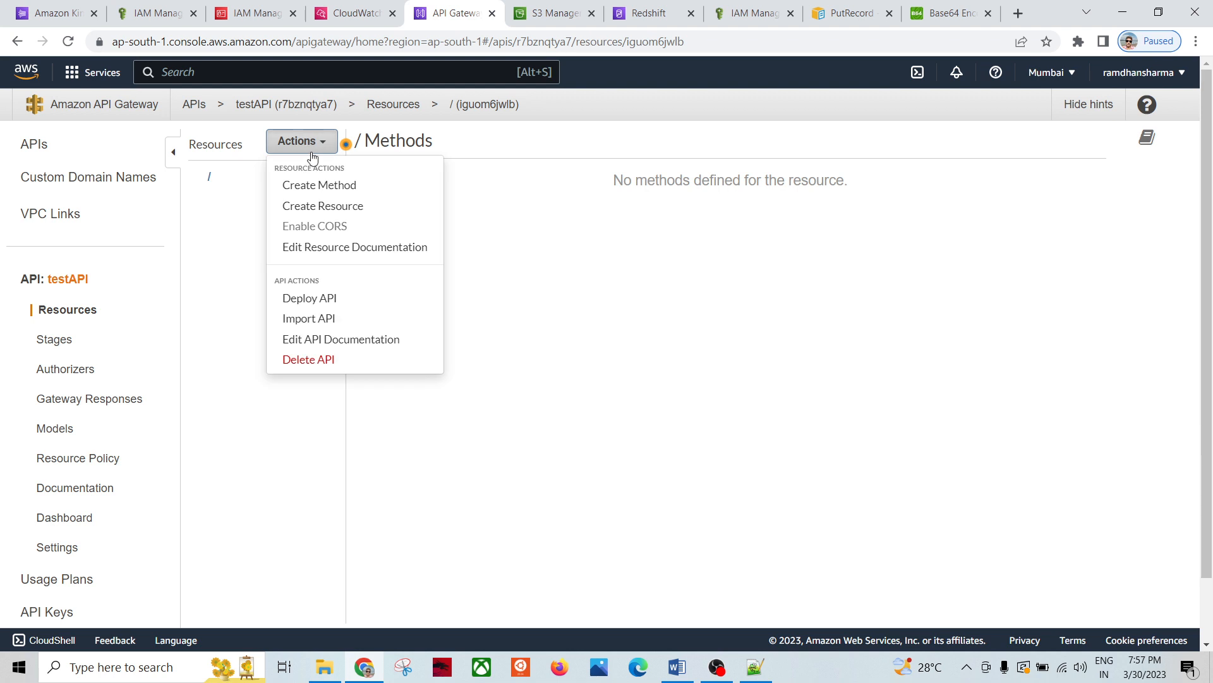
left_click(313, 207)
left_click(618, 233)
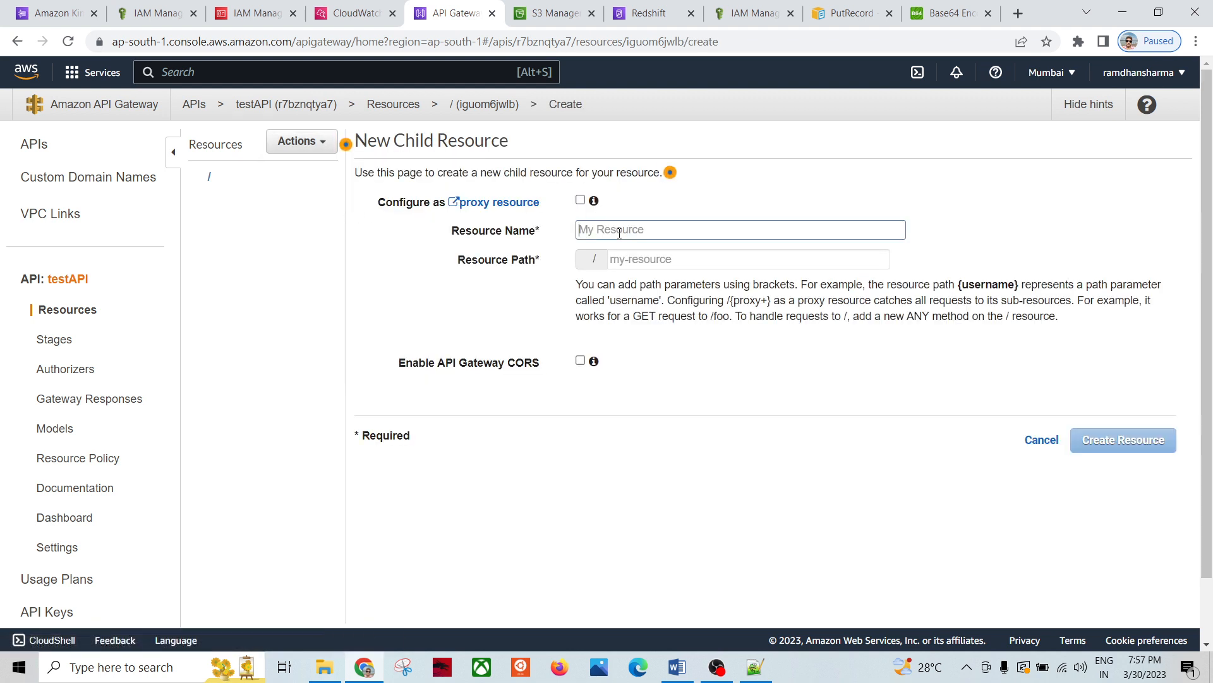
type("data")
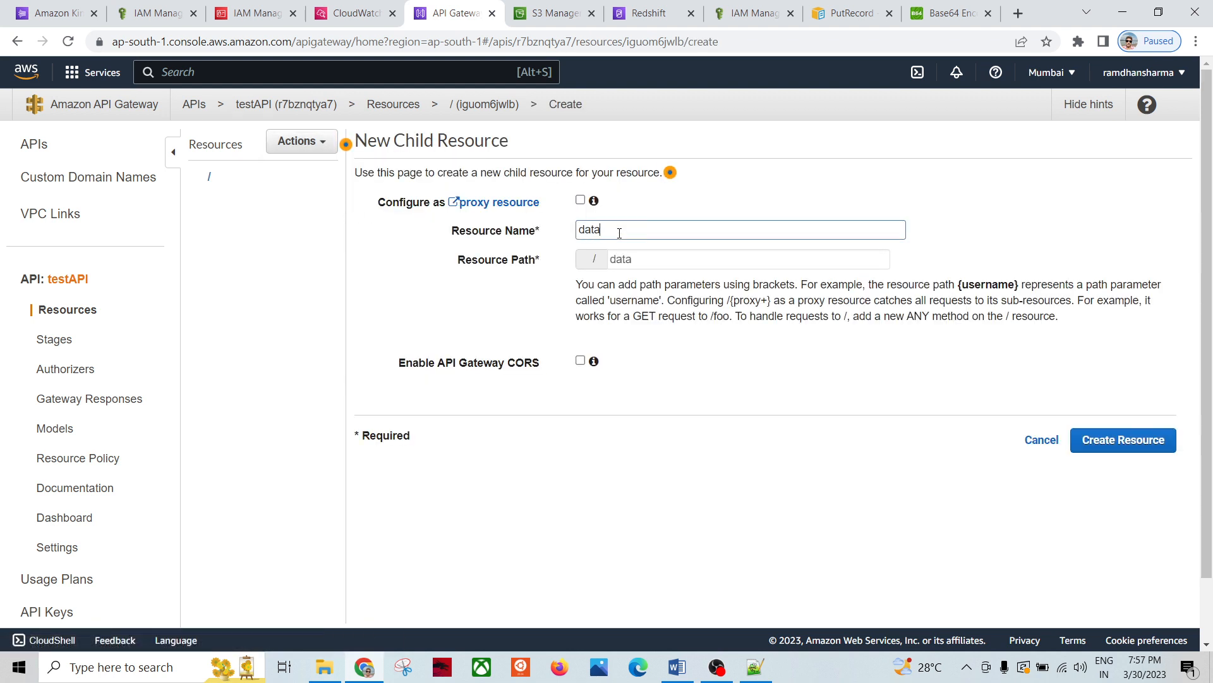
left_click(1101, 446)
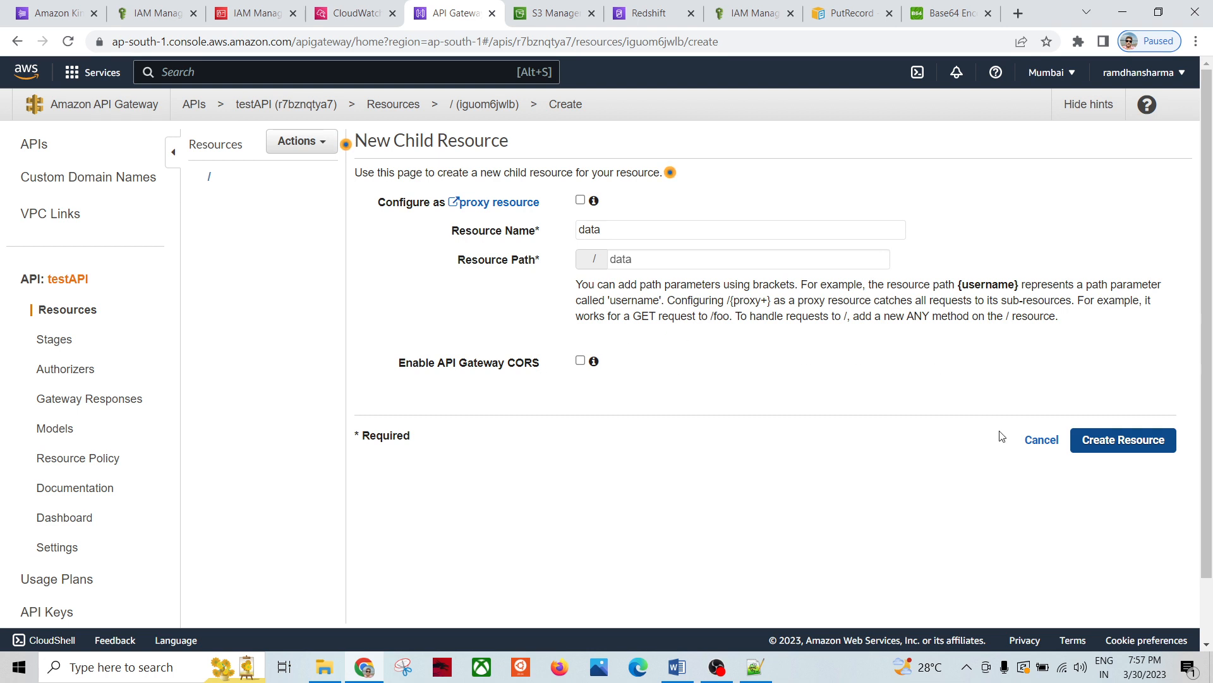
left_click(1090, 440)
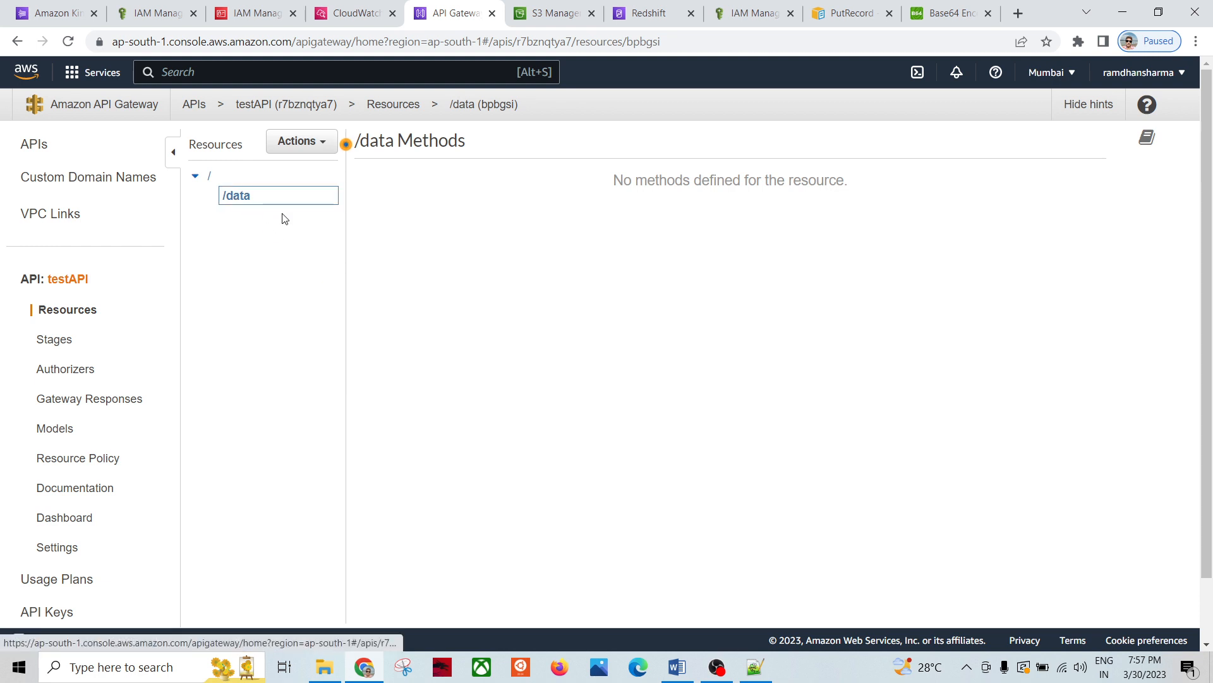
left_click(297, 145)
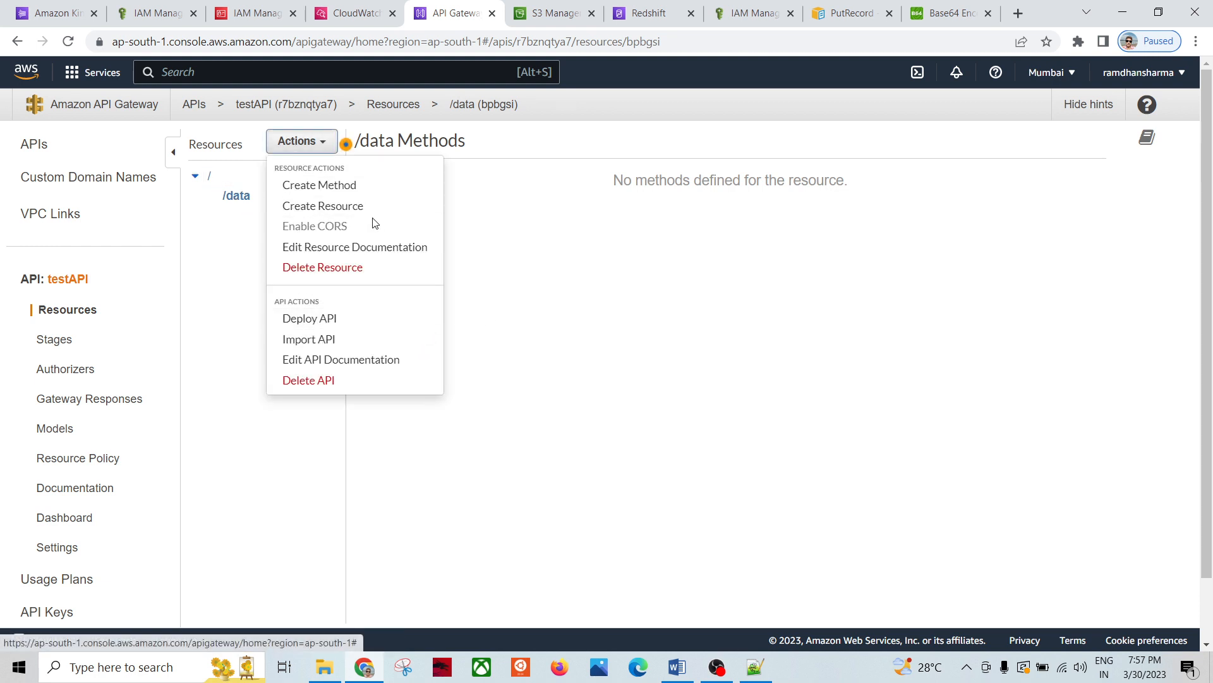
Step: Add a POST method to the /data resource
left_click(303, 186)
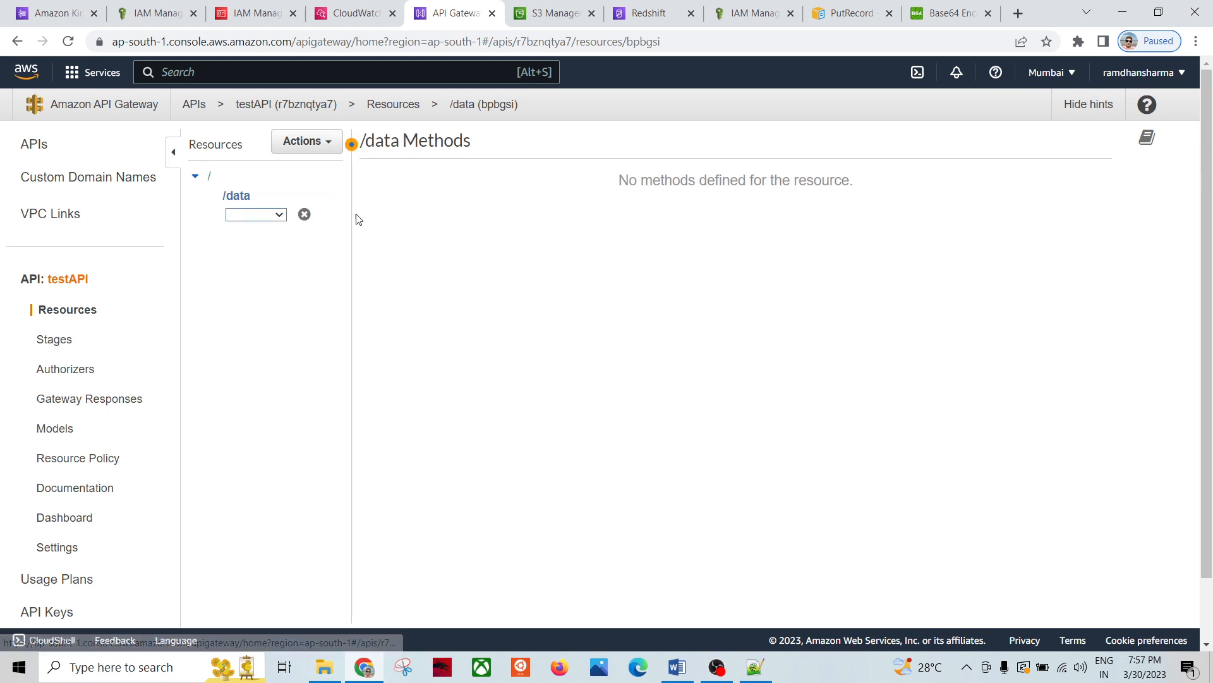
left_click(281, 214)
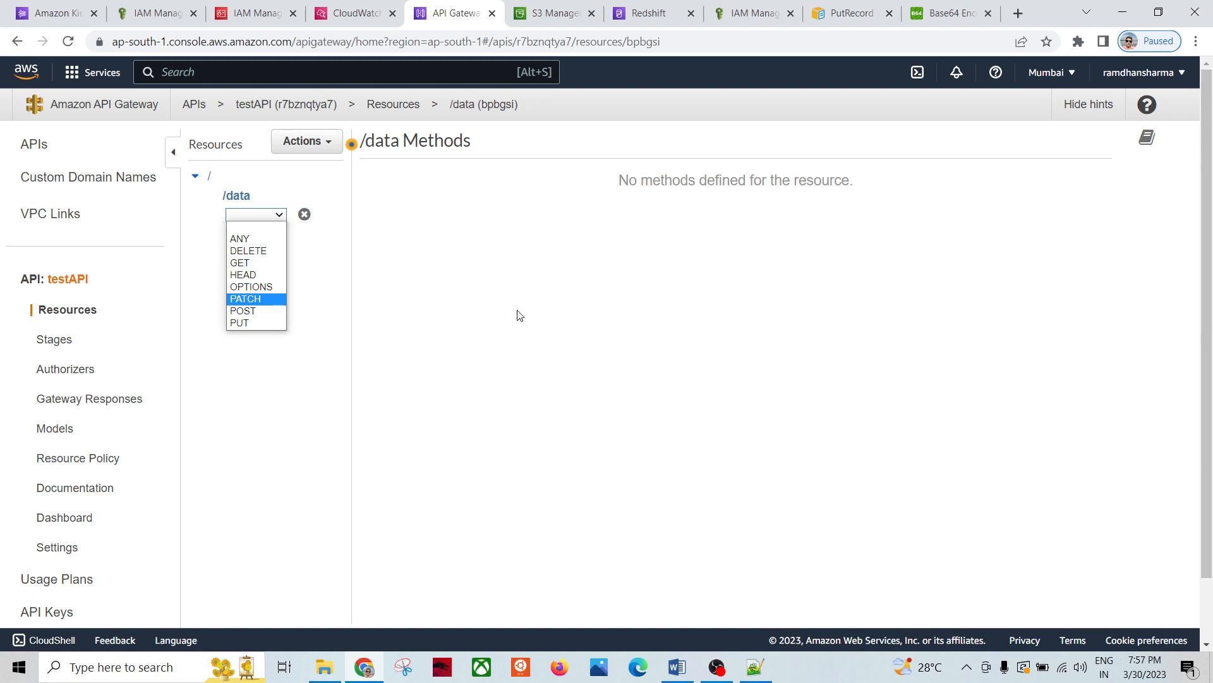
left_click(271, 319)
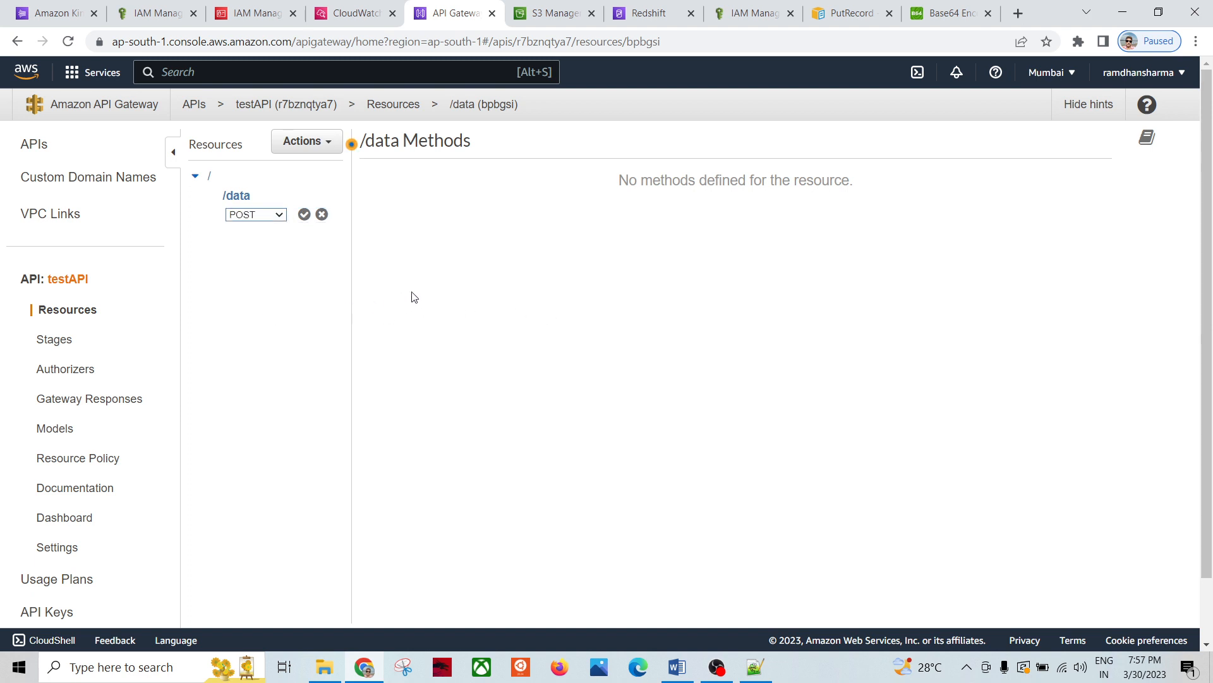
left_click(304, 215)
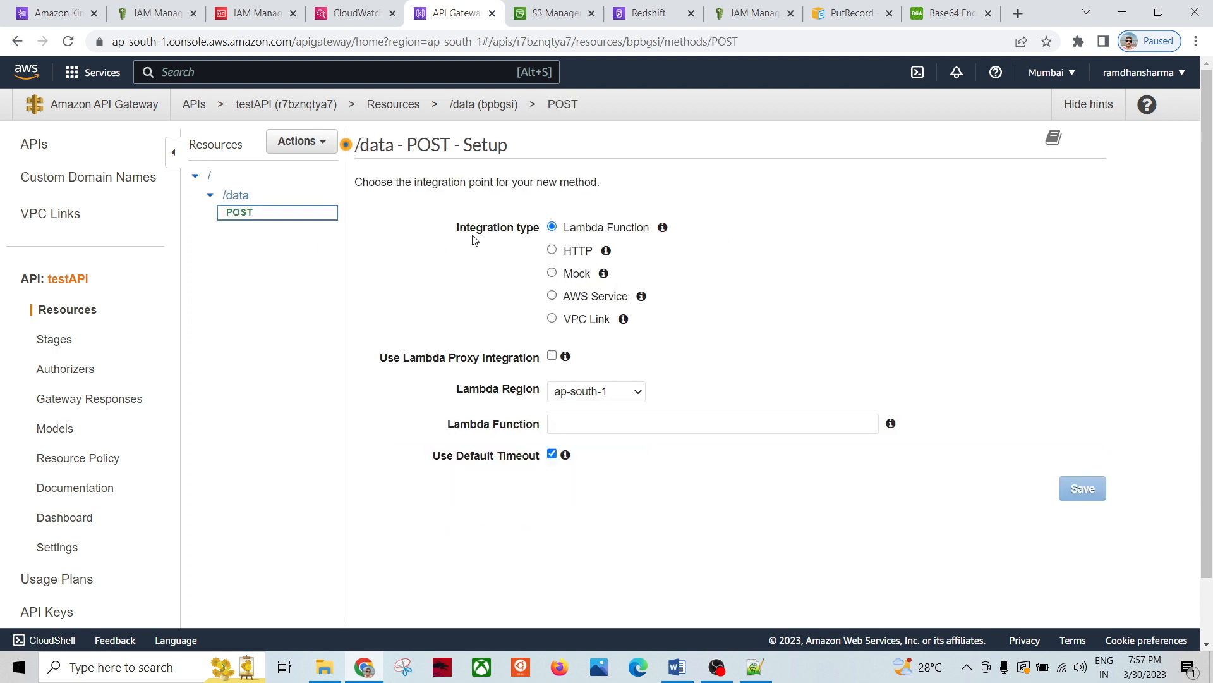
Step: Set the integration type to AWS Service in region af-south-1
left_click(552, 296)
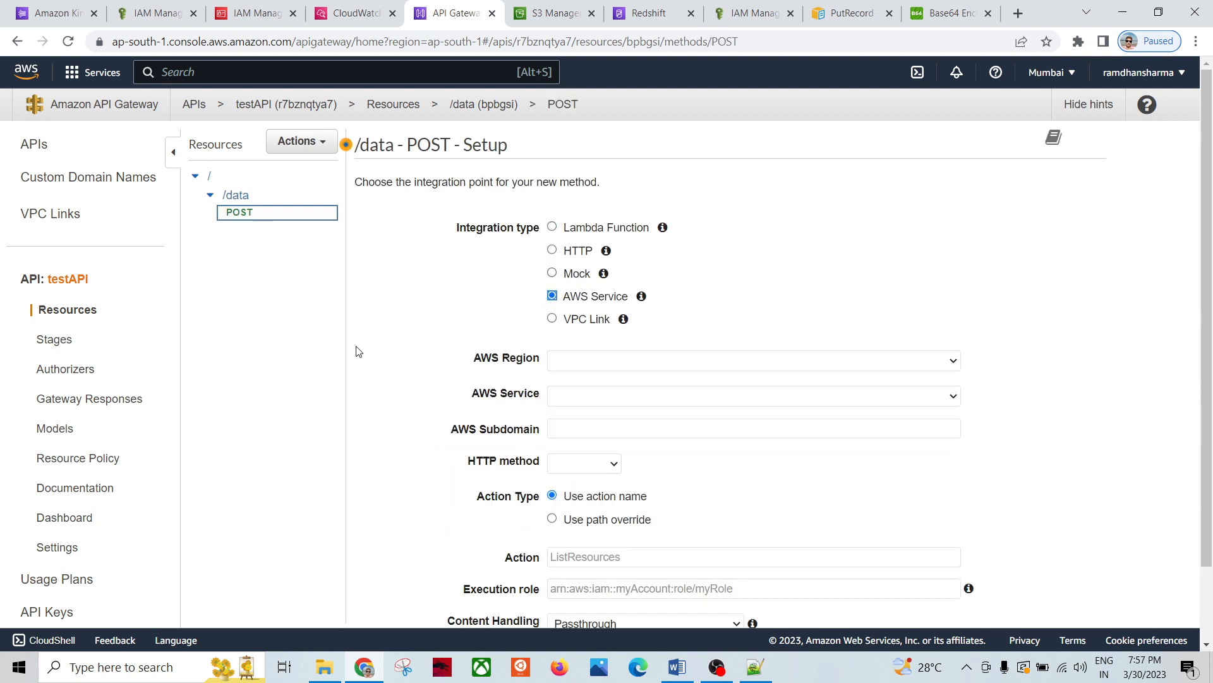
scroll(357, 348, "down", 1)
left_click(570, 288)
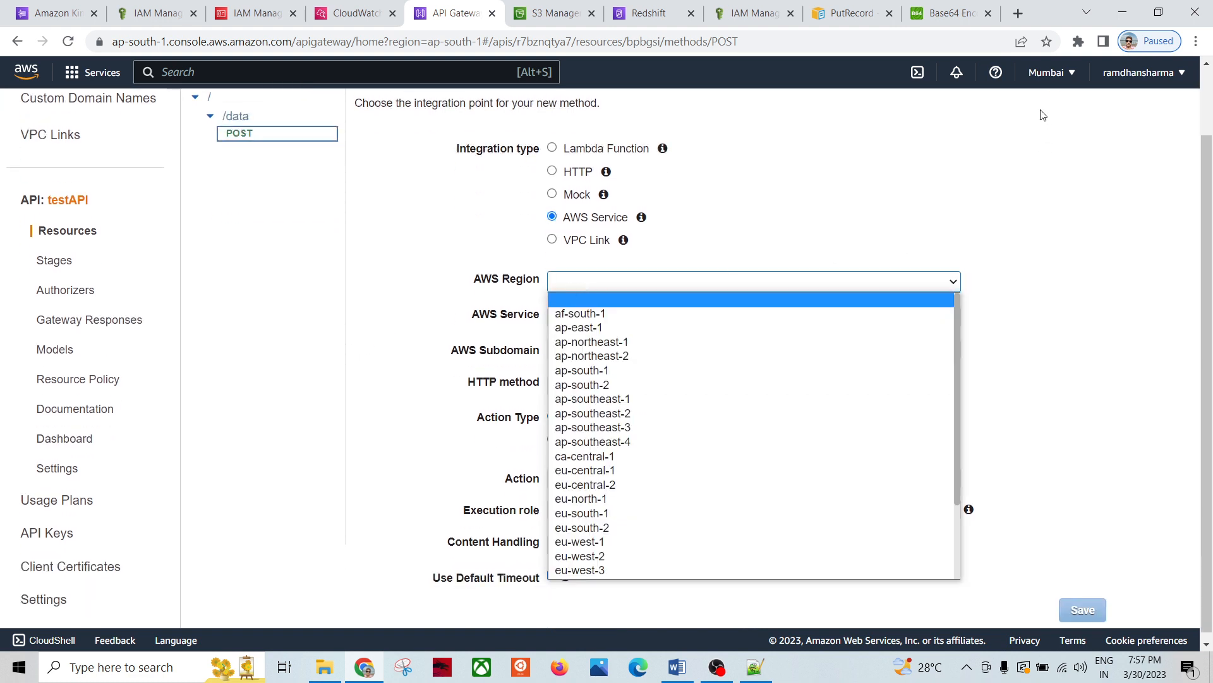
left_click(1045, 75)
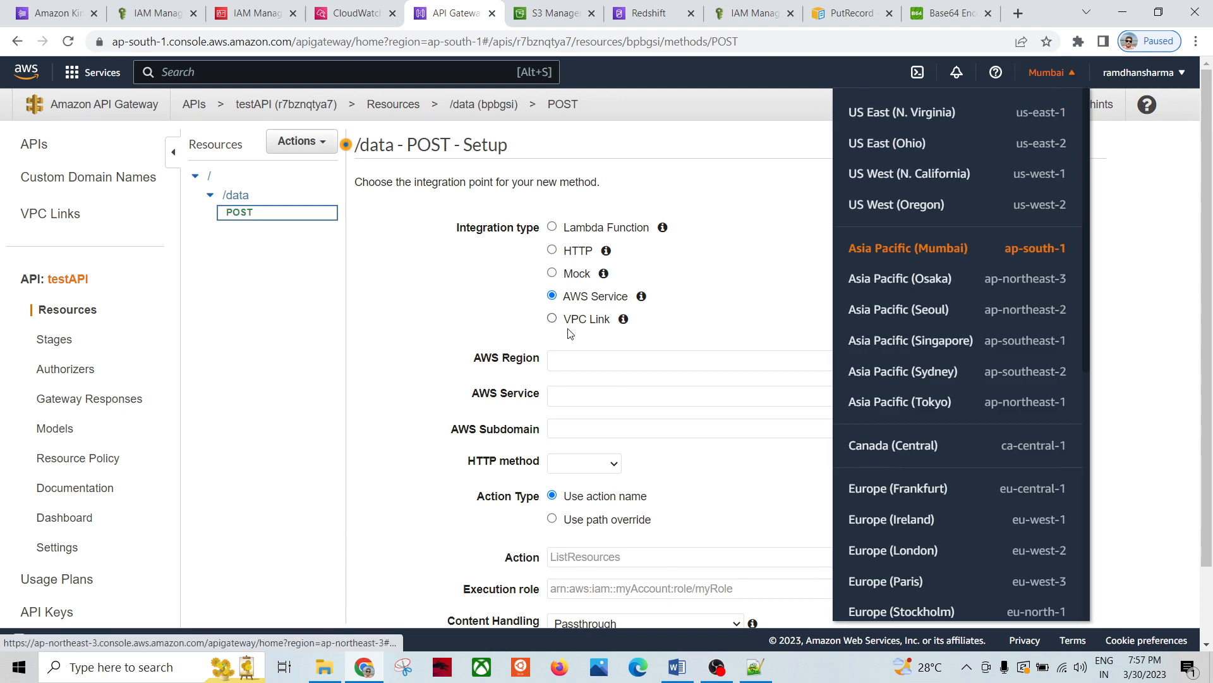
left_click(576, 360)
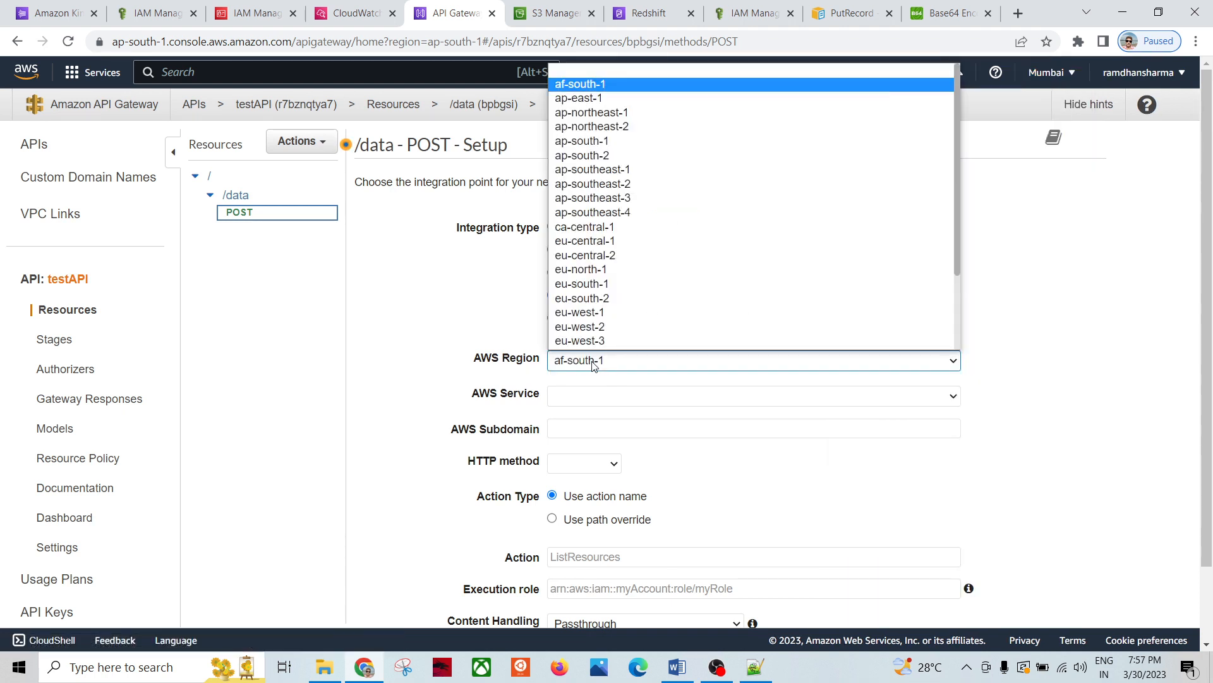
left_click(485, 397)
Step: Choose Kinesis as the AWS service with HTTP method POST
left_click(580, 398)
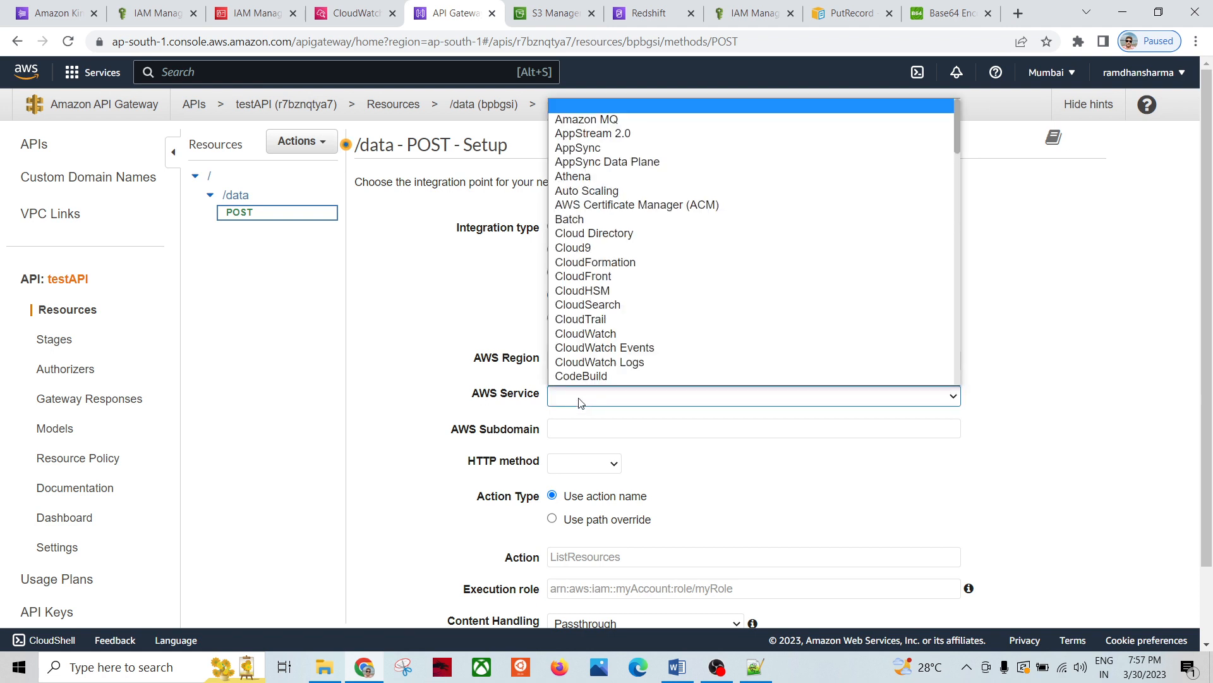
type("kinesis")
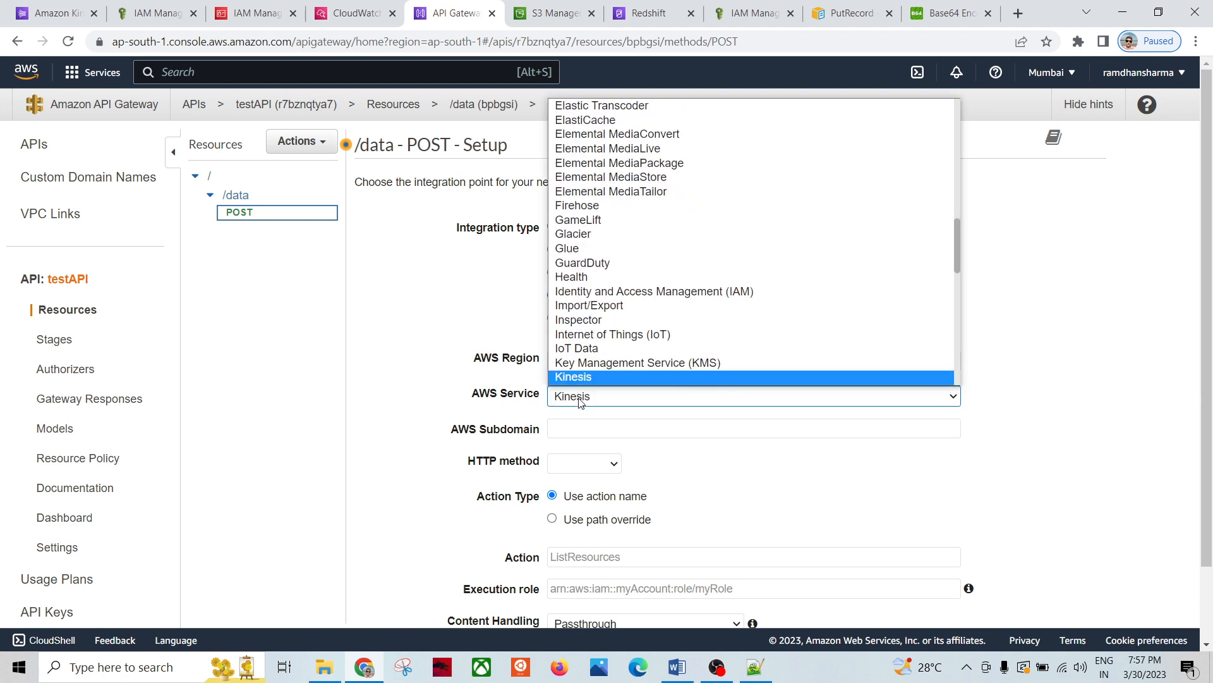
left_click(581, 380)
left_click(576, 429)
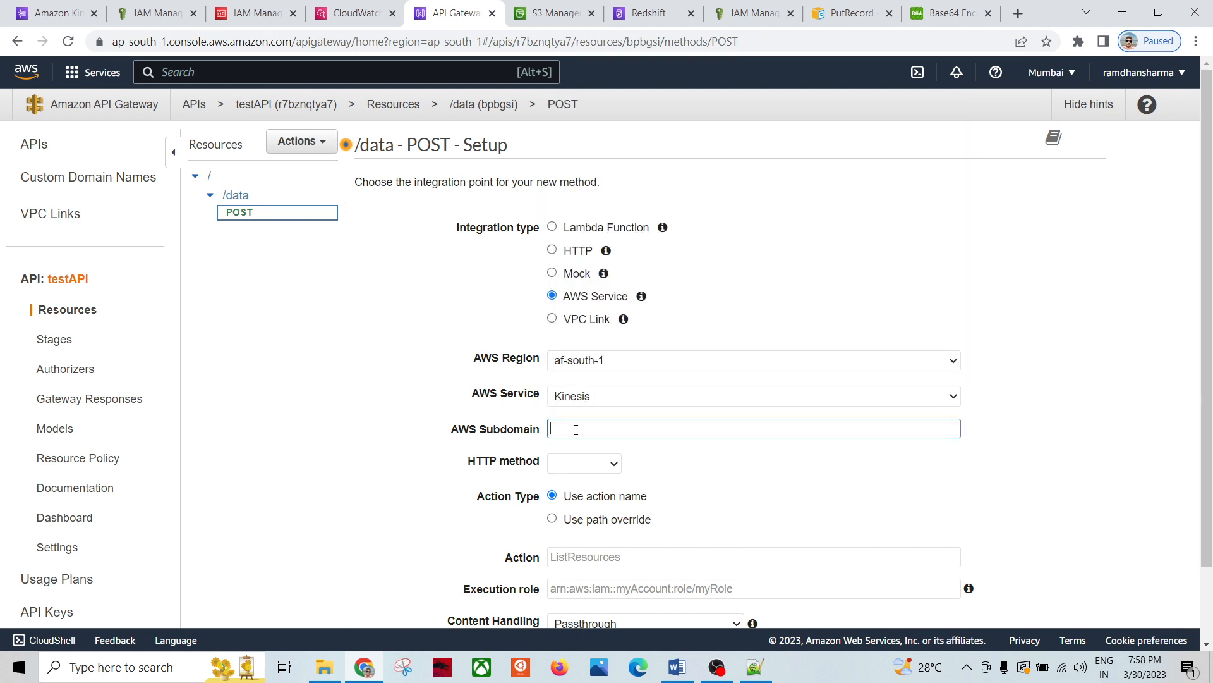
scroll(406, 373, "down", 2)
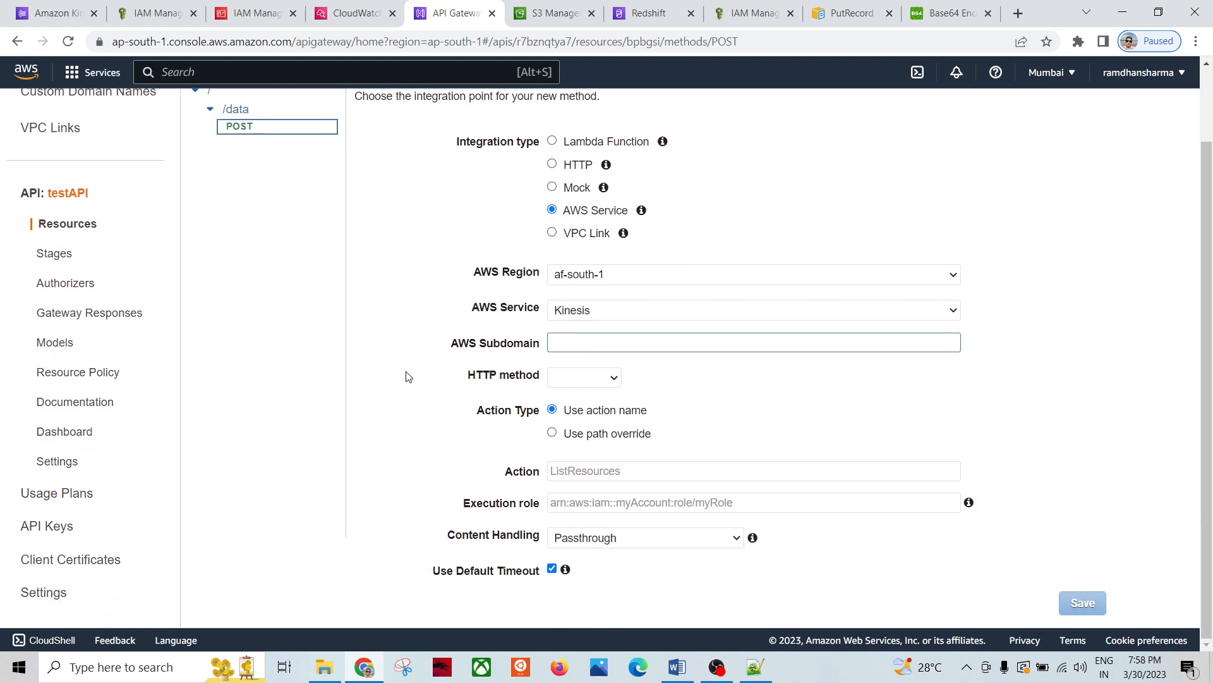
left_click(615, 380)
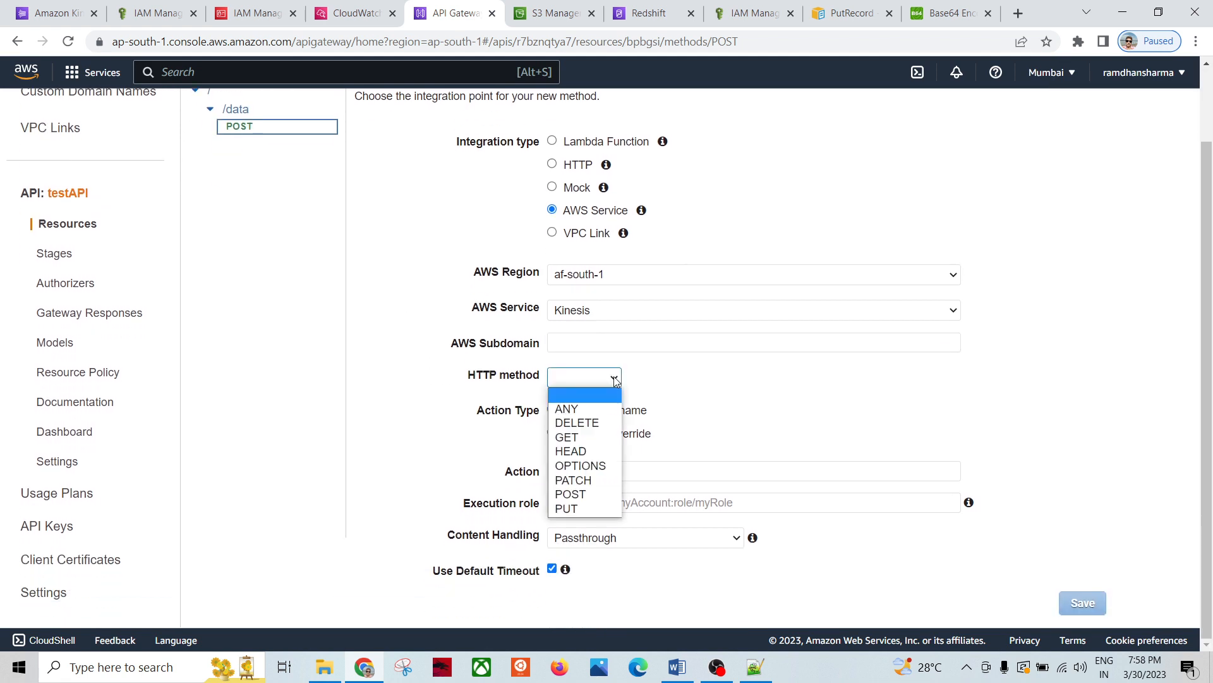
left_click(598, 495)
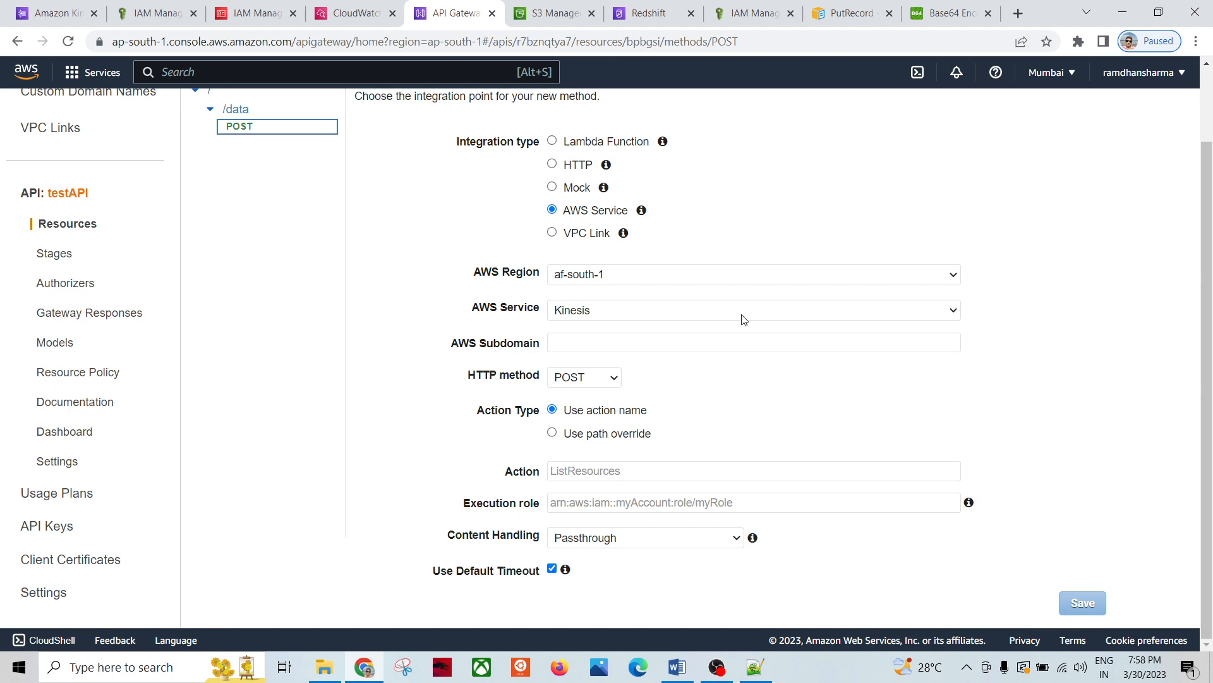
left_click(848, 14)
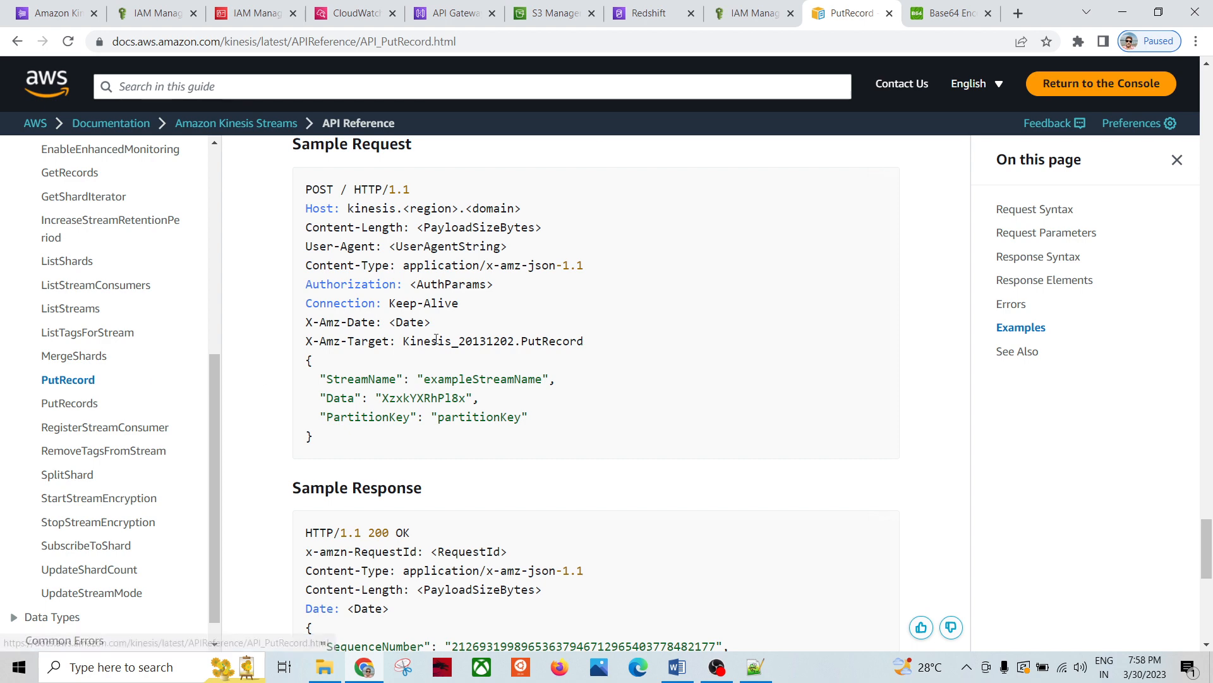
double_click(318, 189)
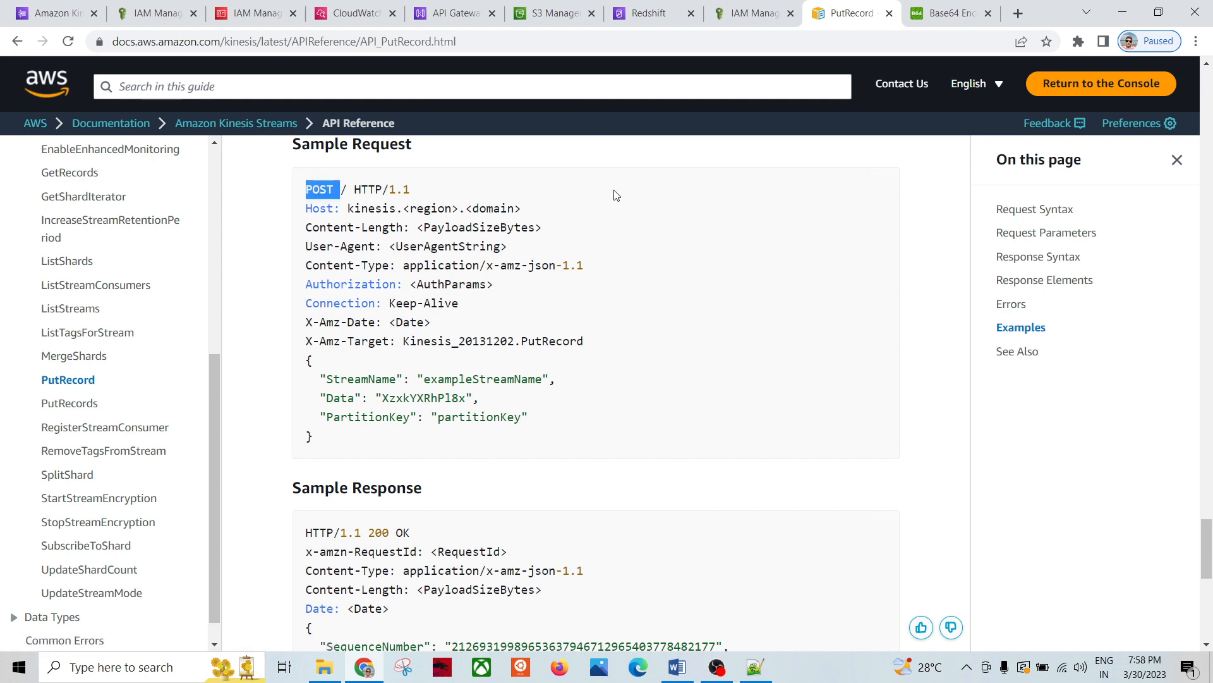
left_click(446, 7)
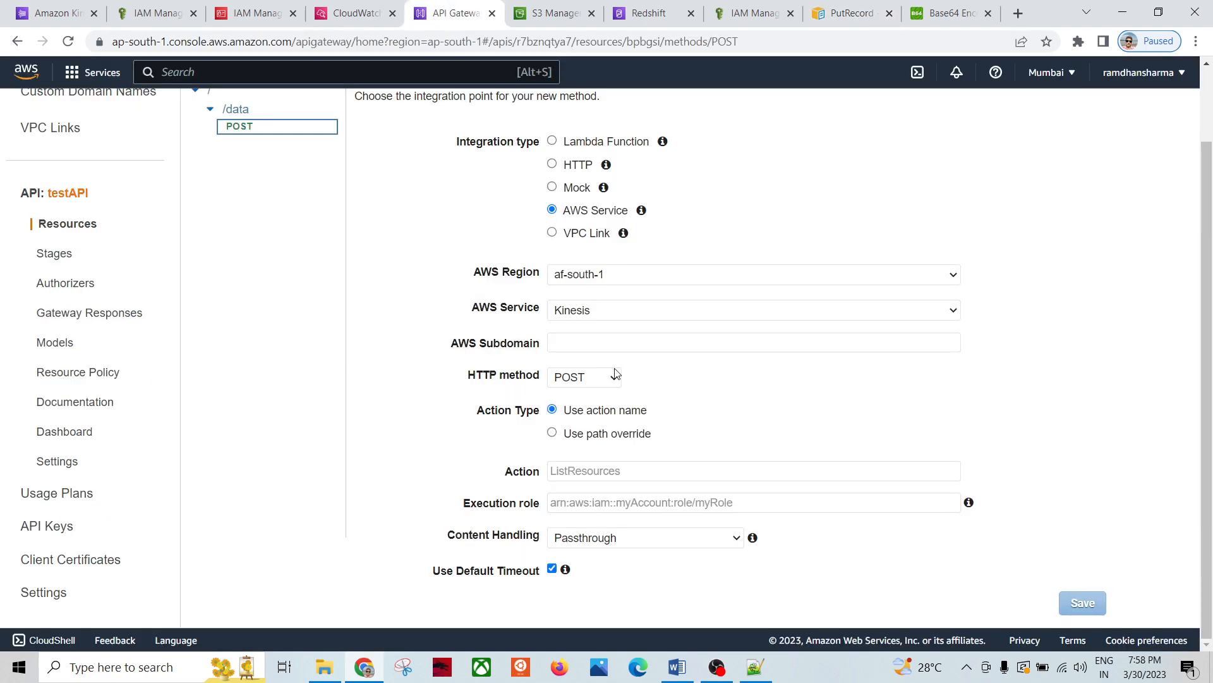
left_click(636, 468)
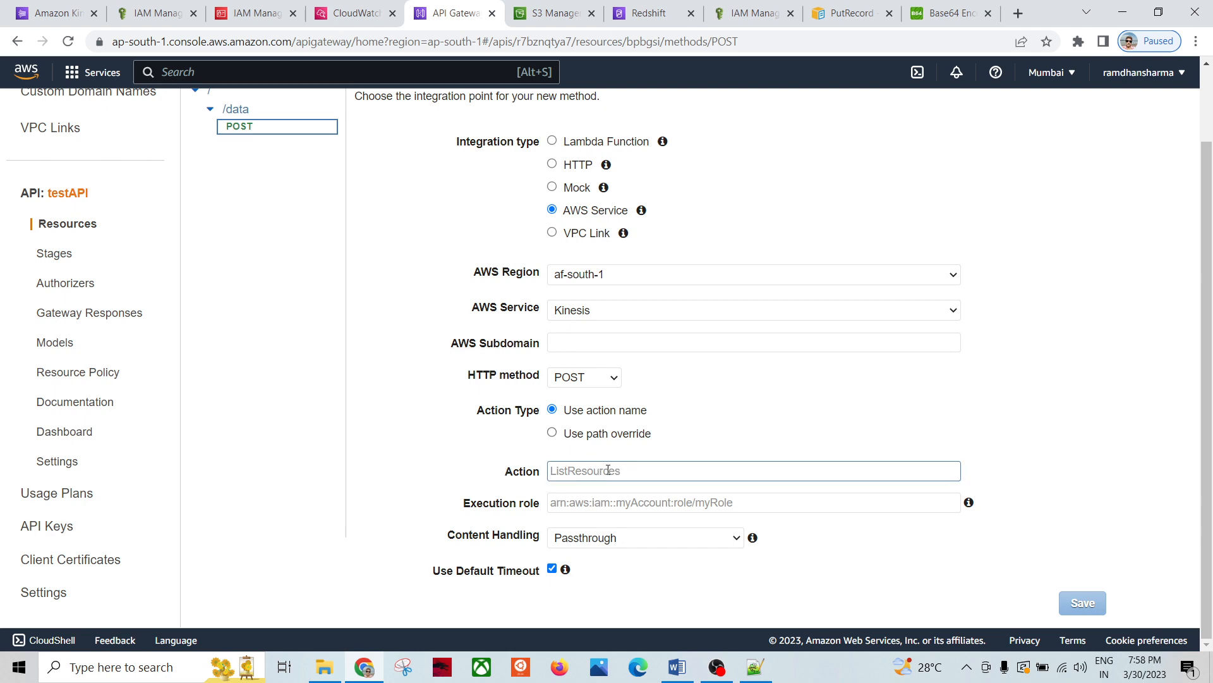
left_click(847, 12)
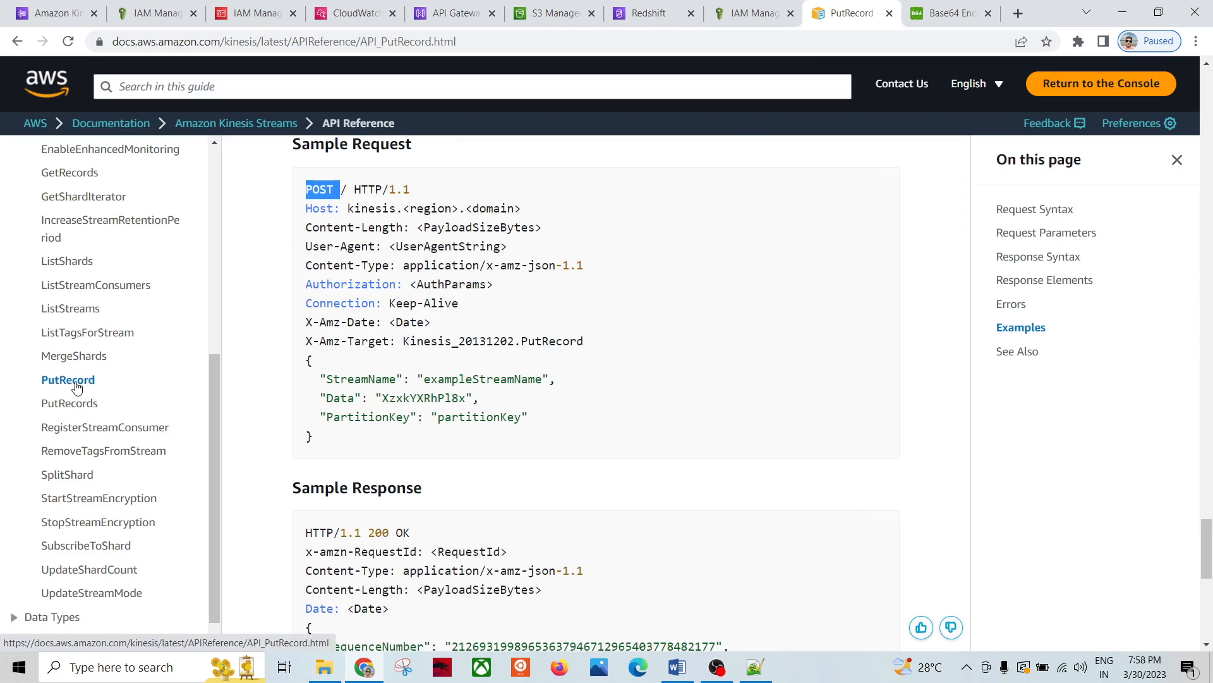
scroll(293, 308, "up", 2)
scroll(293, 308, "up", 2)
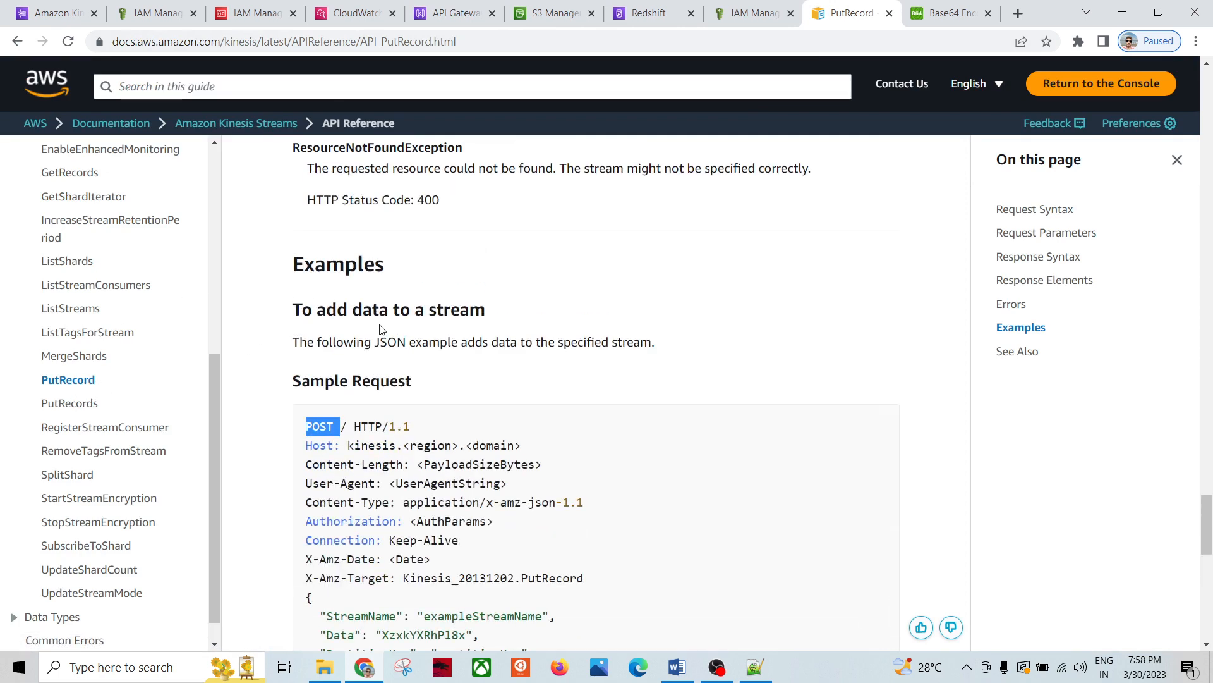
scroll(380, 325, "down", 3)
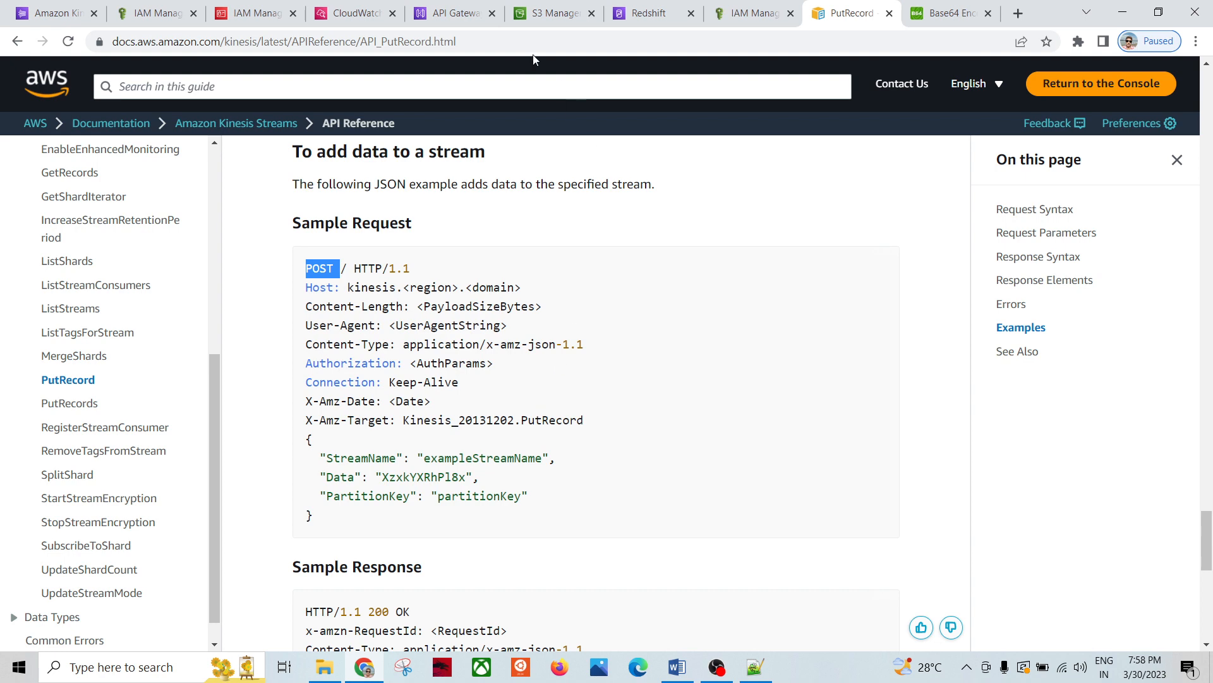
left_click(467, 12)
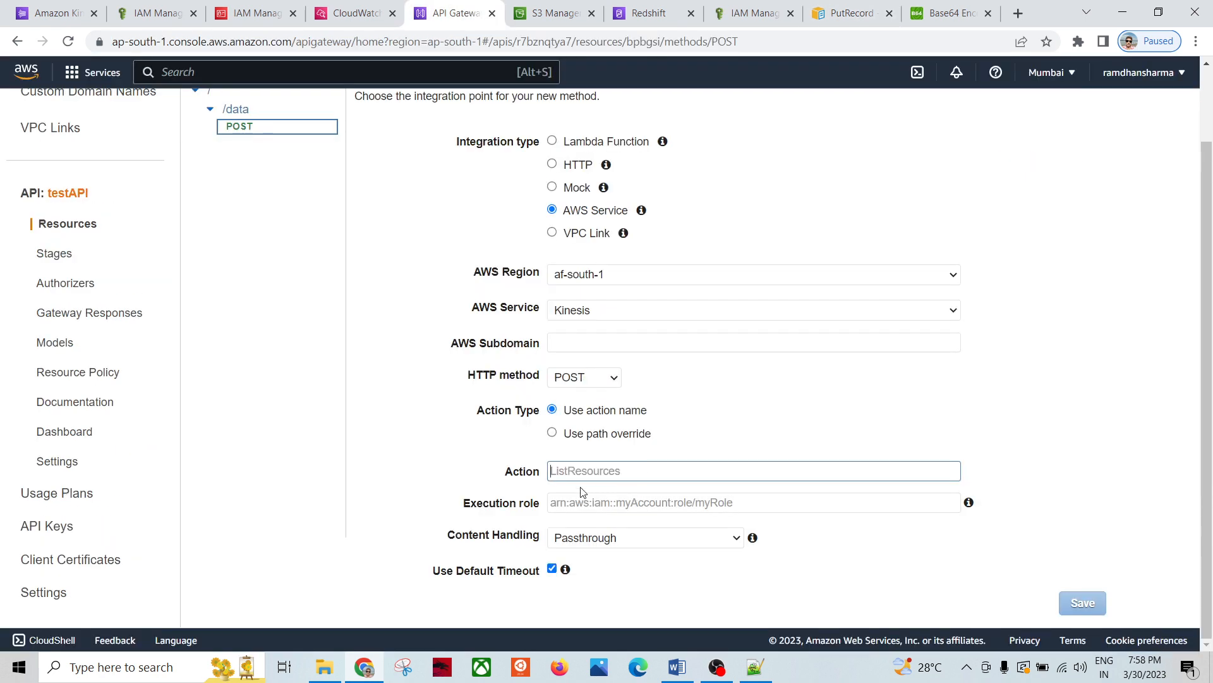
Step: Fill in the integration action and look up the kinesisPutRecordRole name in the notes
type("P")
type("Record")
left_click(585, 504)
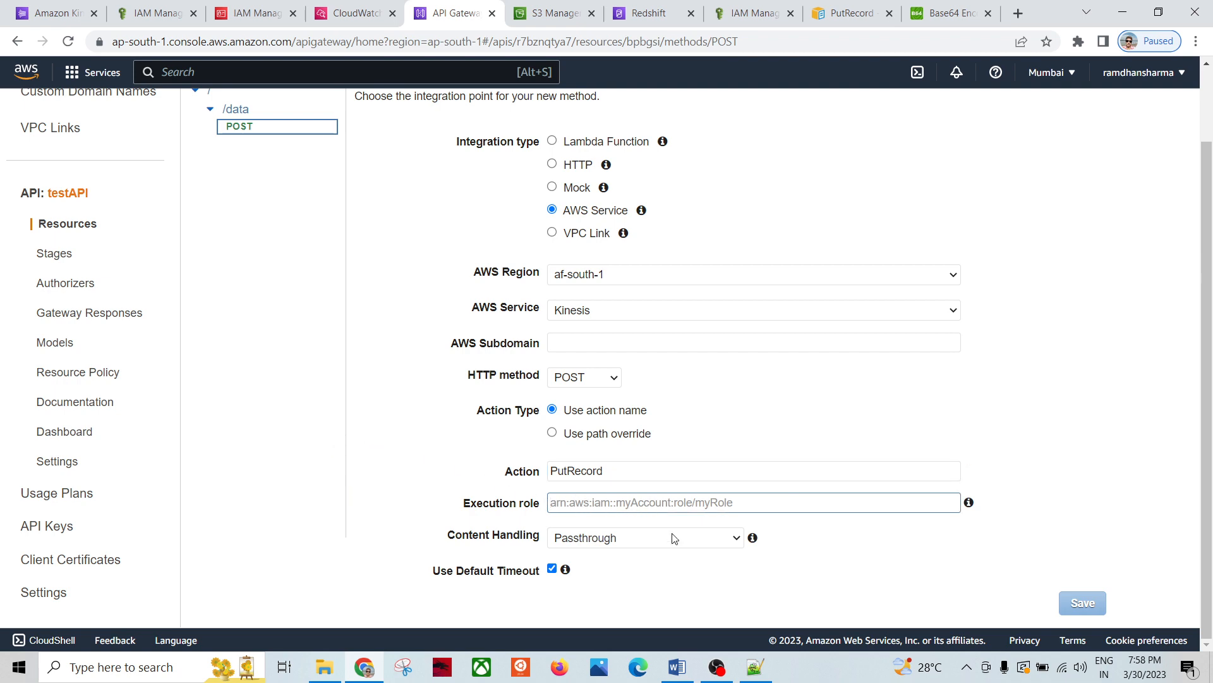
left_click(755, 667)
scroll(356, 281, "up", 7)
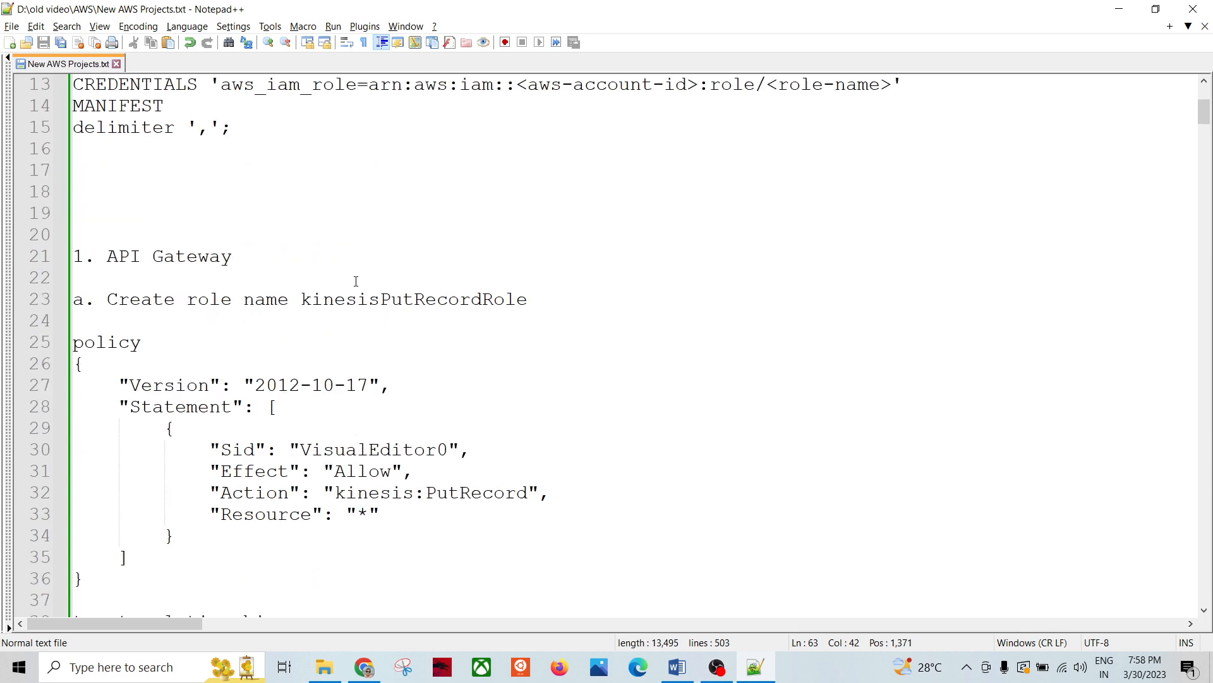
double_click(388, 297)
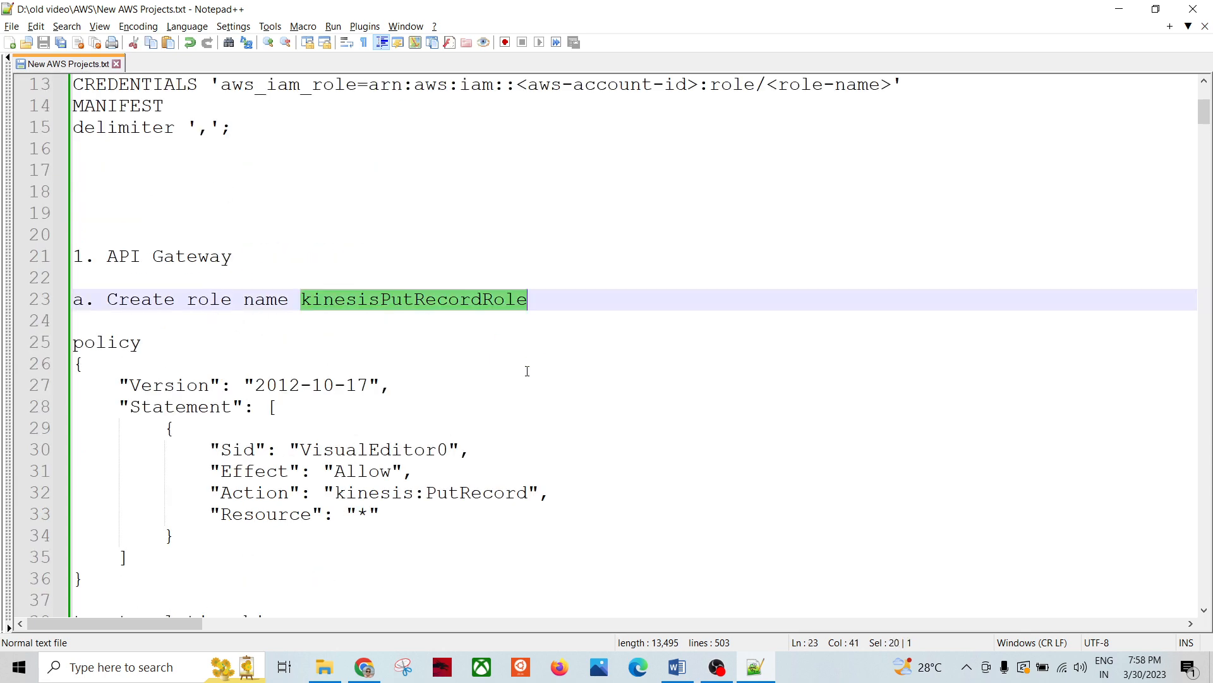
key("alt+Tab")
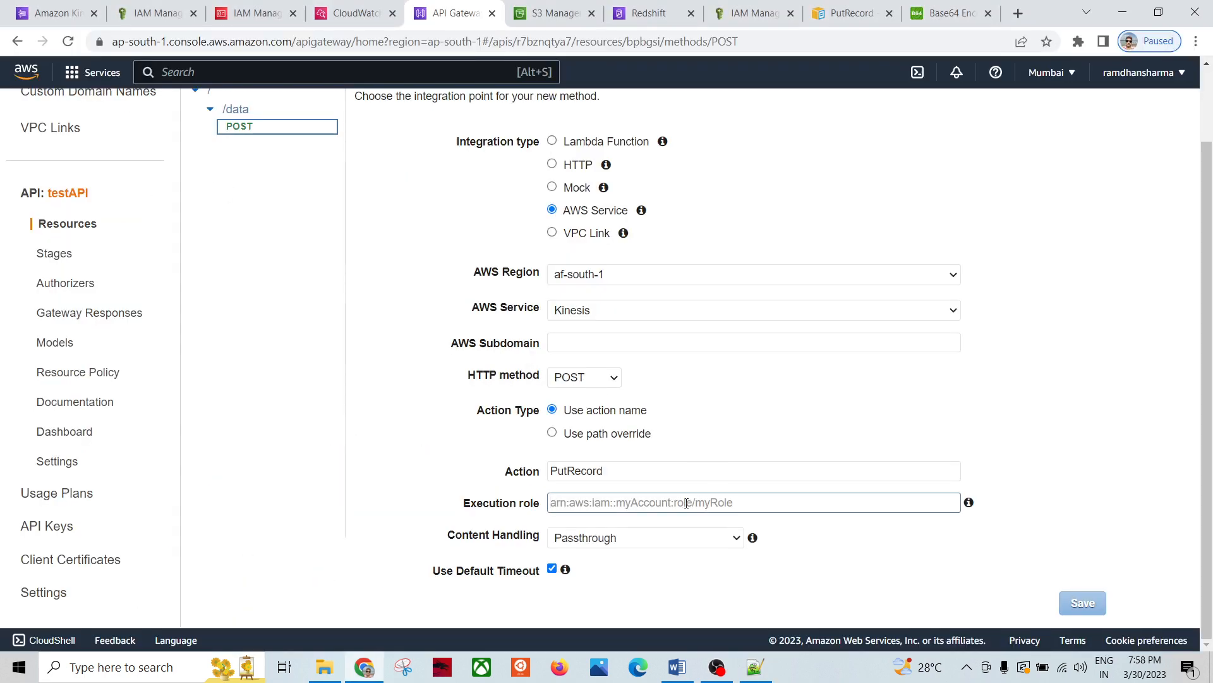
Step: Paste kinesisPutRecordRole1's ARN from IAM as the execution role and save the integration
left_click(144, 14)
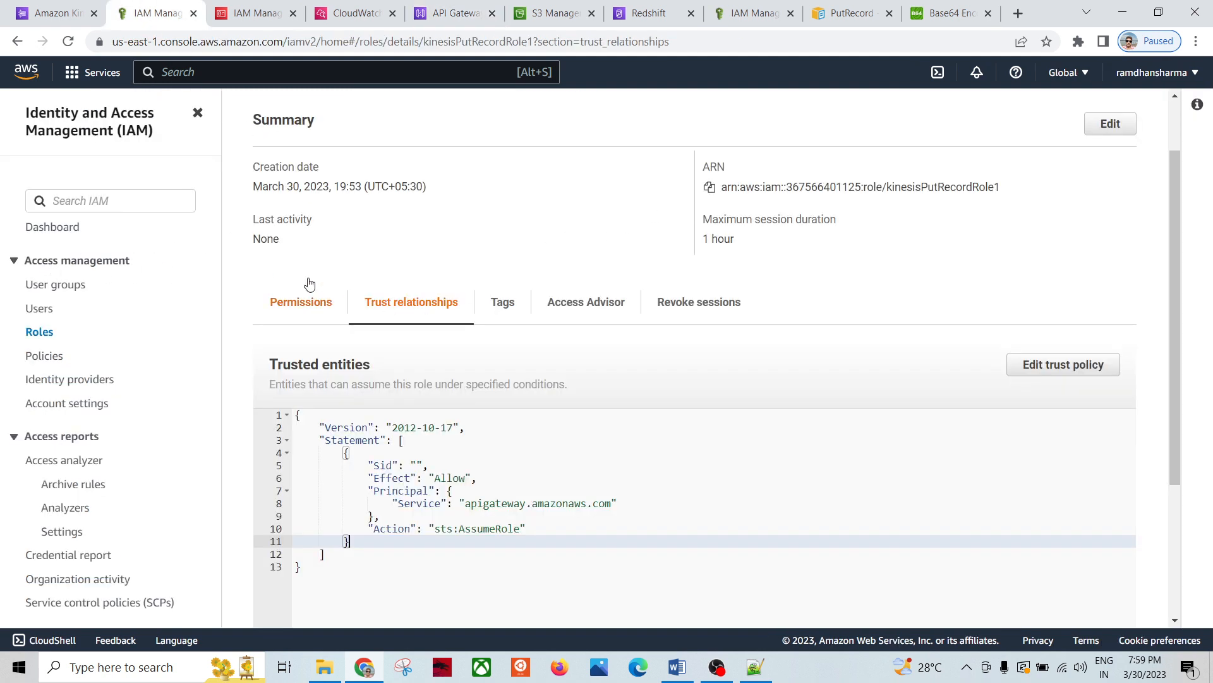
scroll(291, 266, "up", 2)
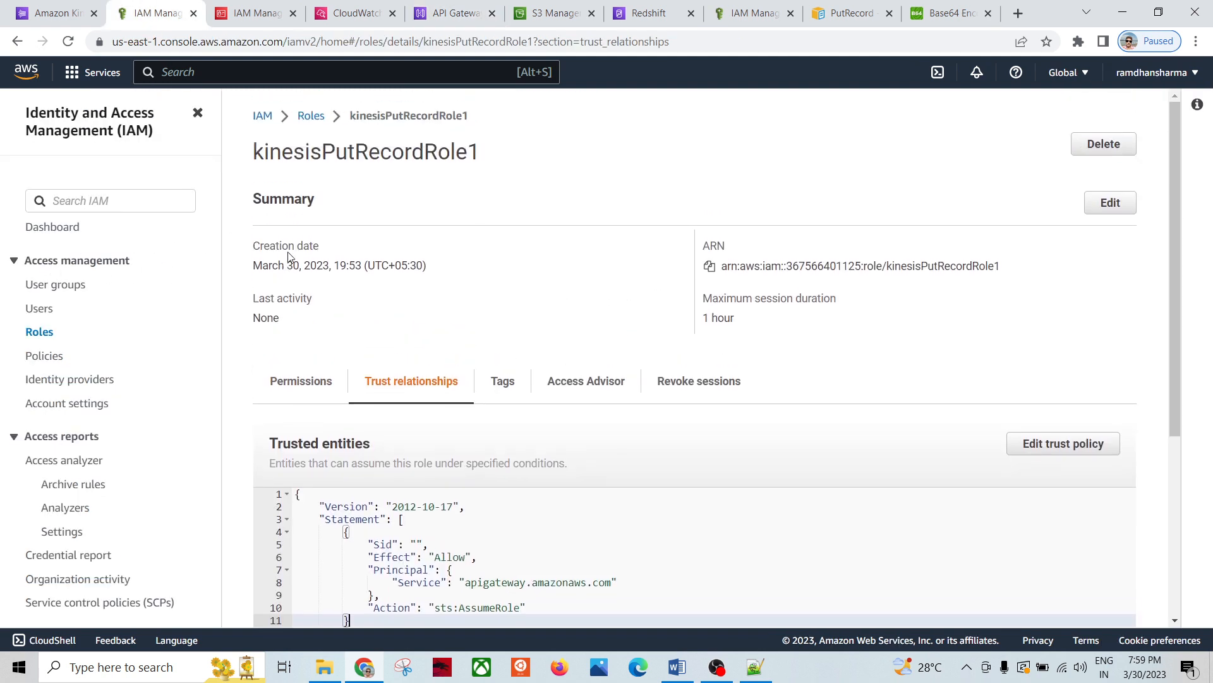
left_click(709, 266)
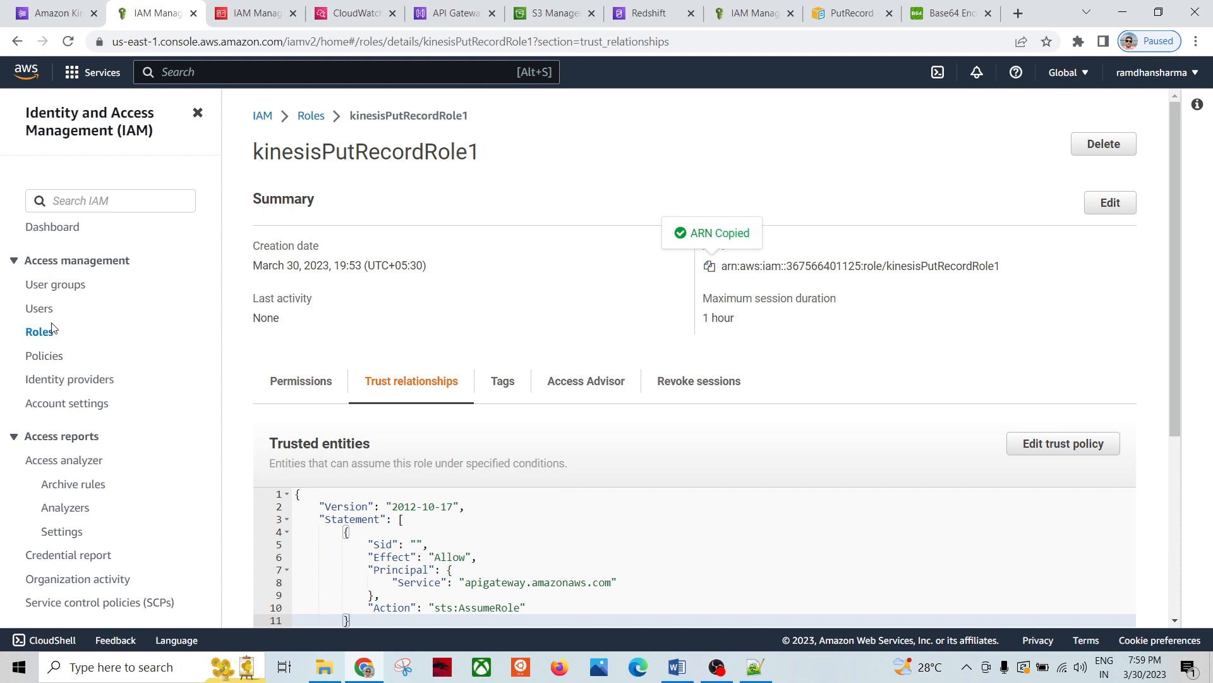
scroll(499, 391, "down", 3)
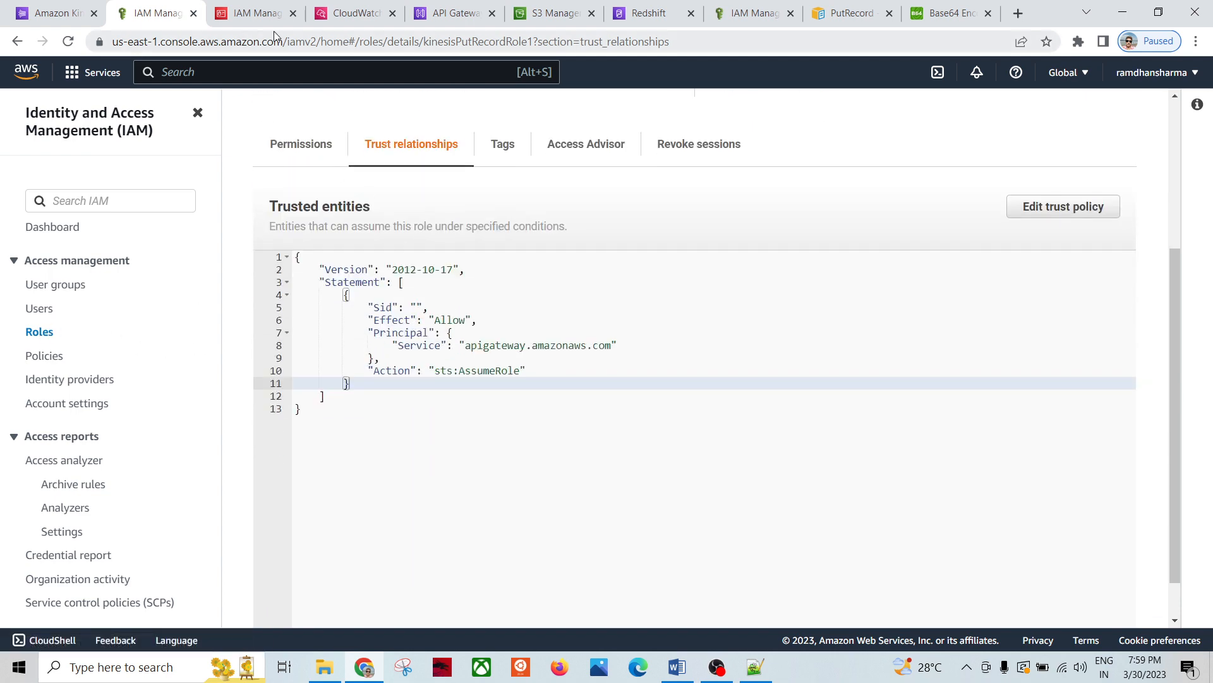
left_click(469, 21)
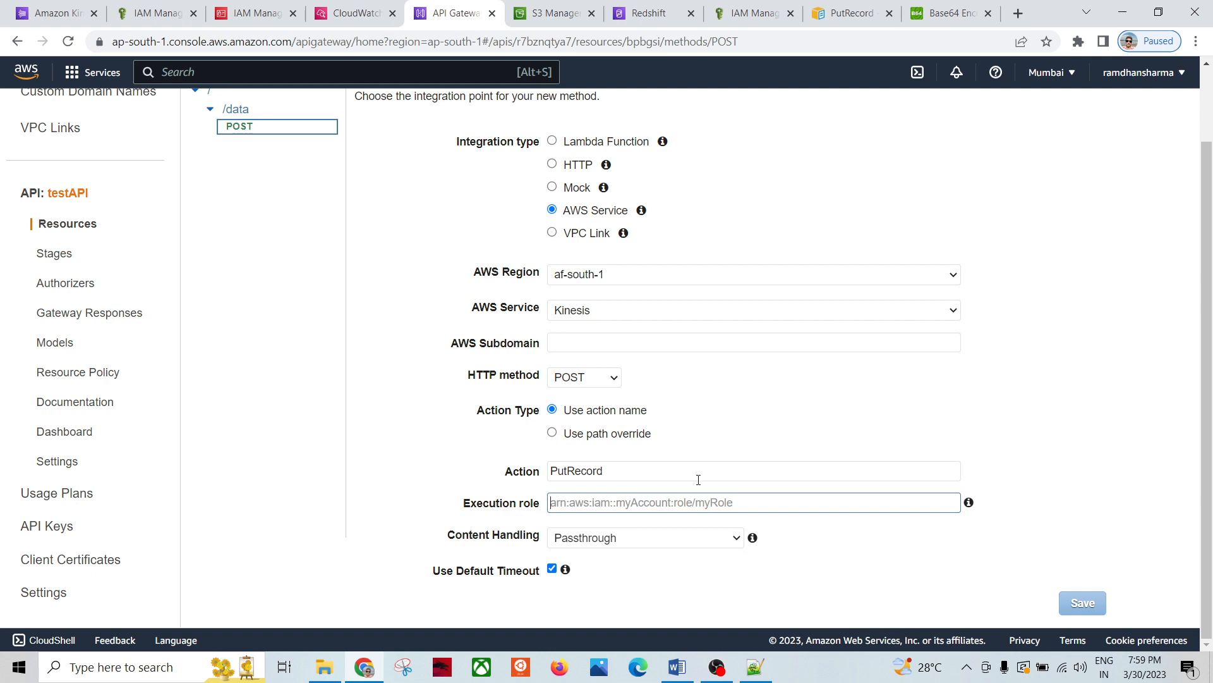
key("ctrl+v")
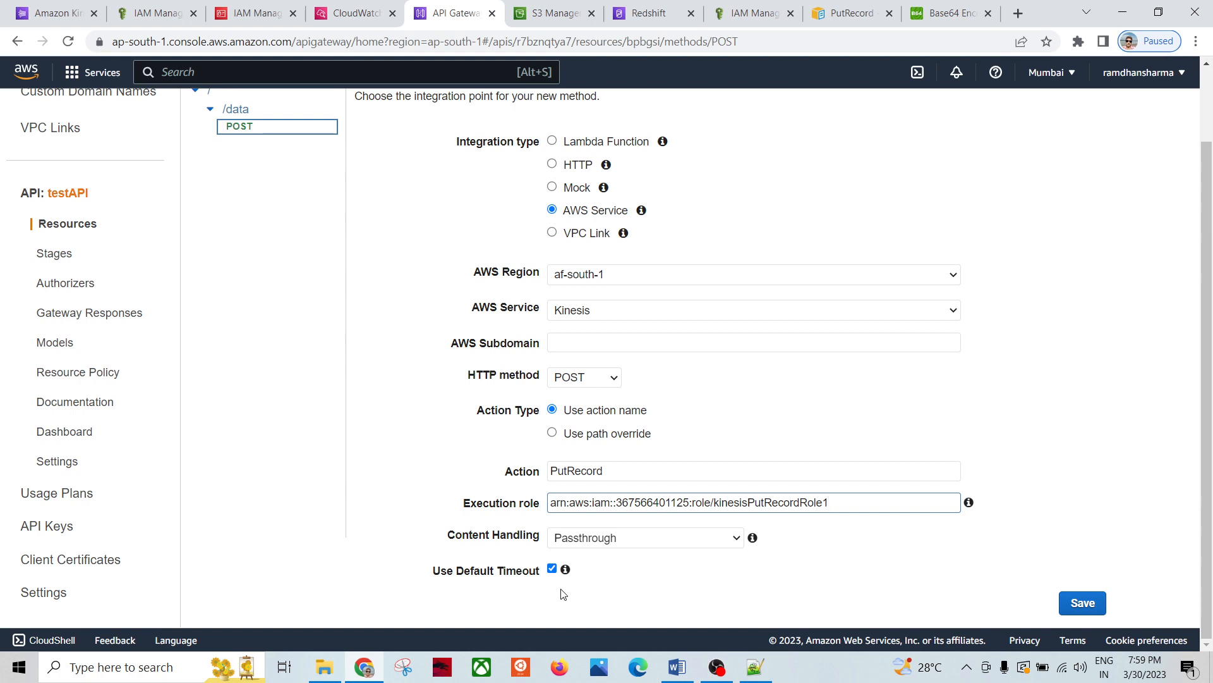
left_click(1062, 602)
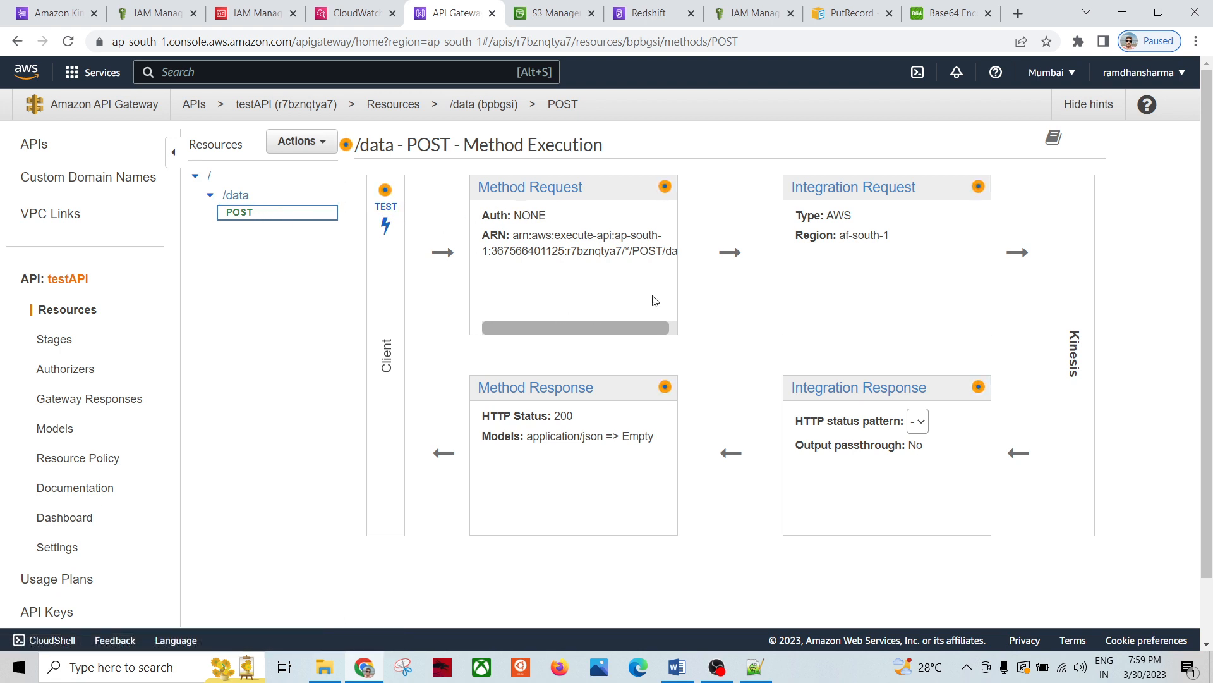
Step: View the POST method's test page, then select /data and open its Actions menu
left_click(384, 210)
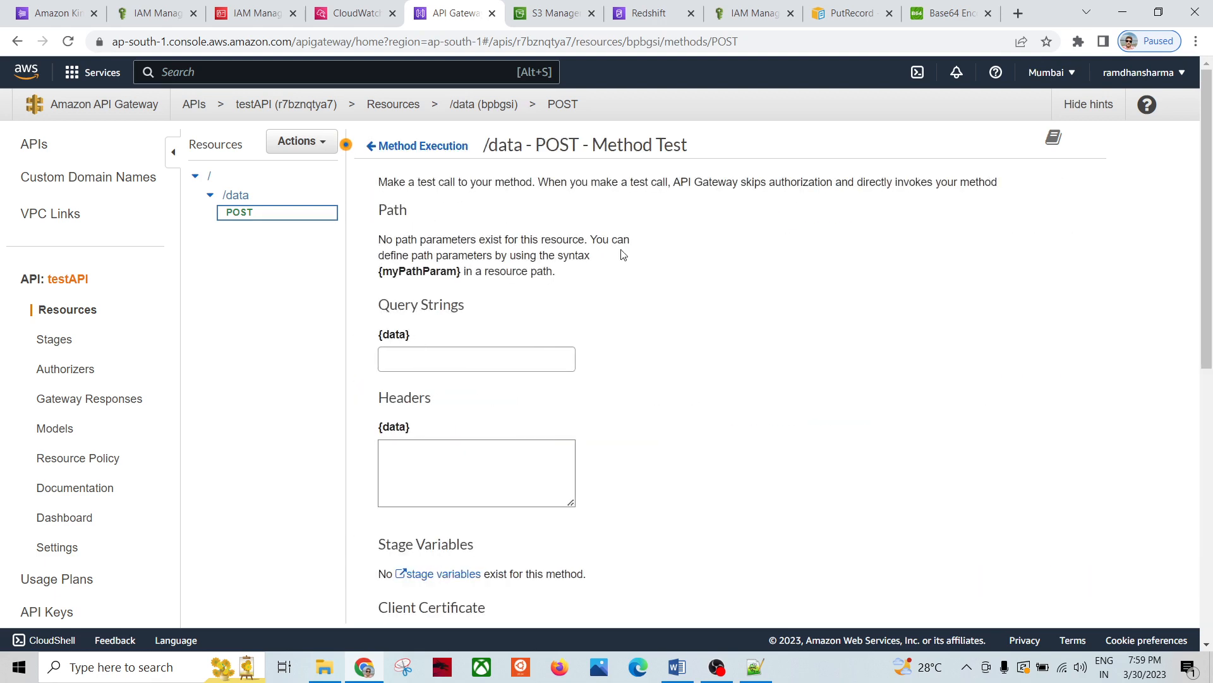
scroll(680, 337, "down", 5)
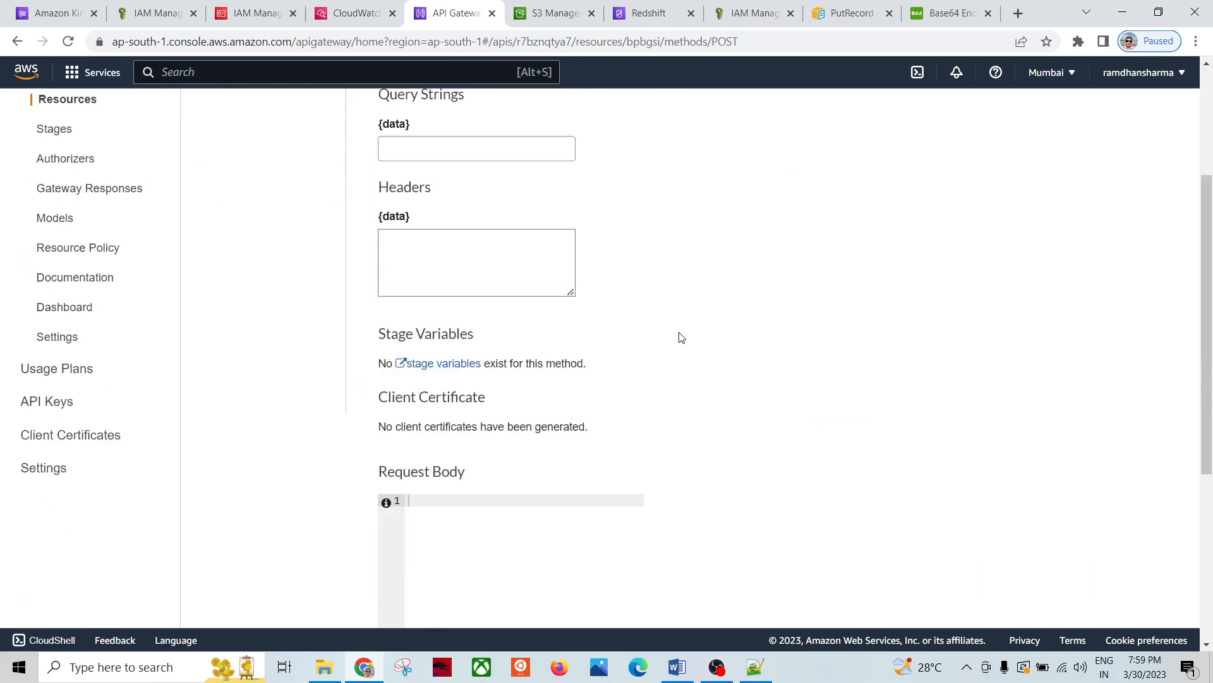
scroll(610, 268, "up", 5)
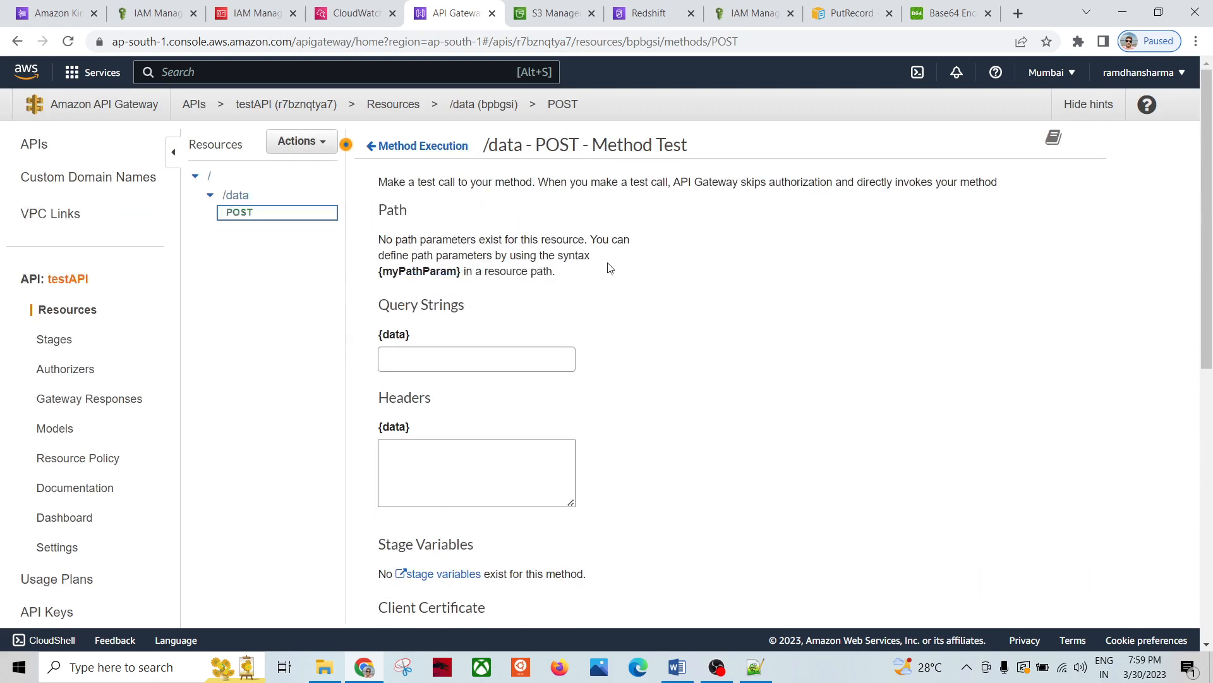
left_click(236, 196)
left_click(321, 144)
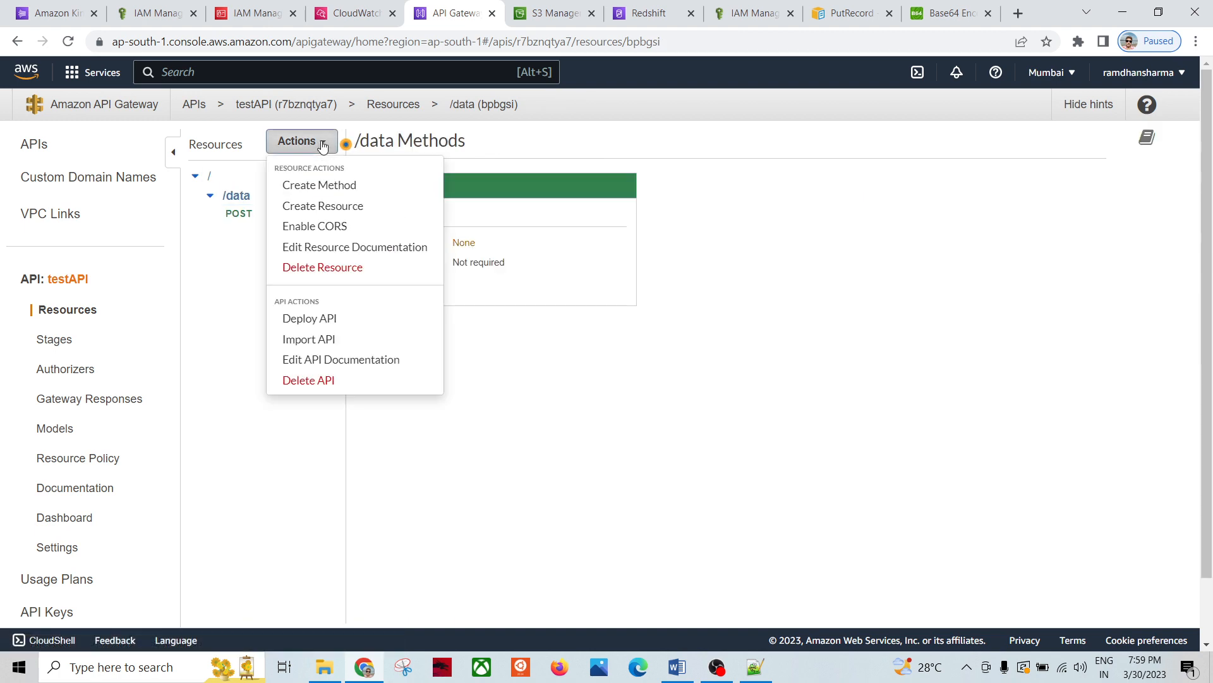
Step: Delete the /data resource from testAPI and return to the APIs list
left_click(326, 266)
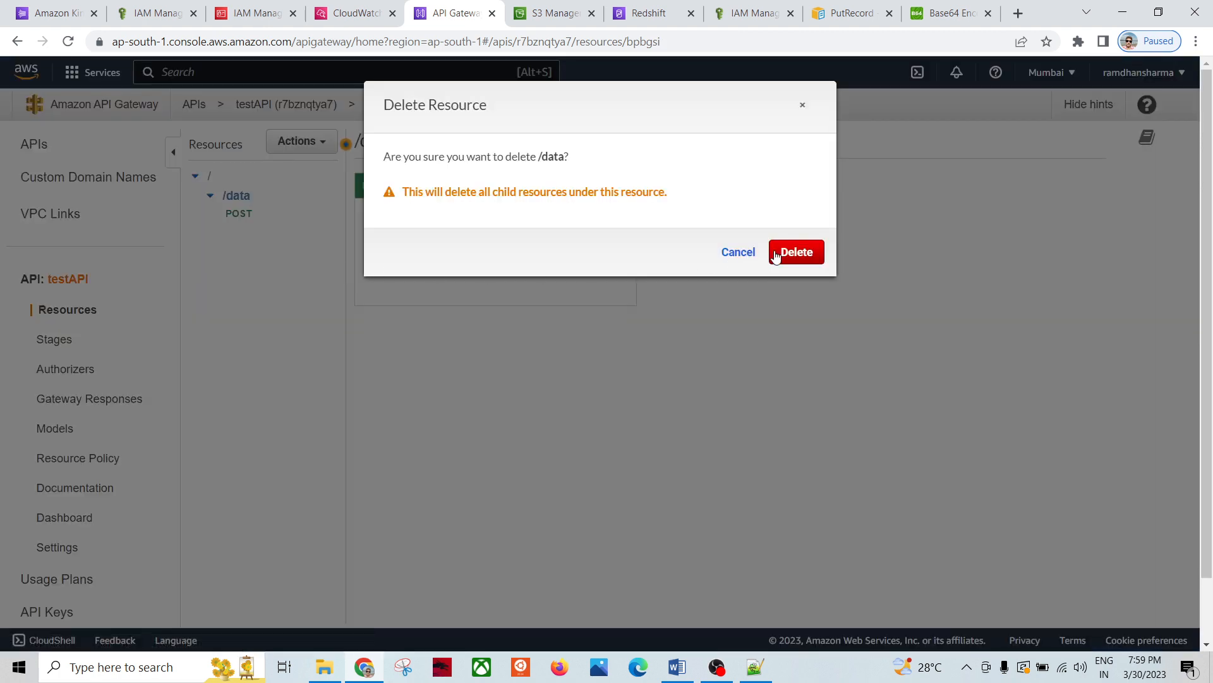
left_click(800, 253)
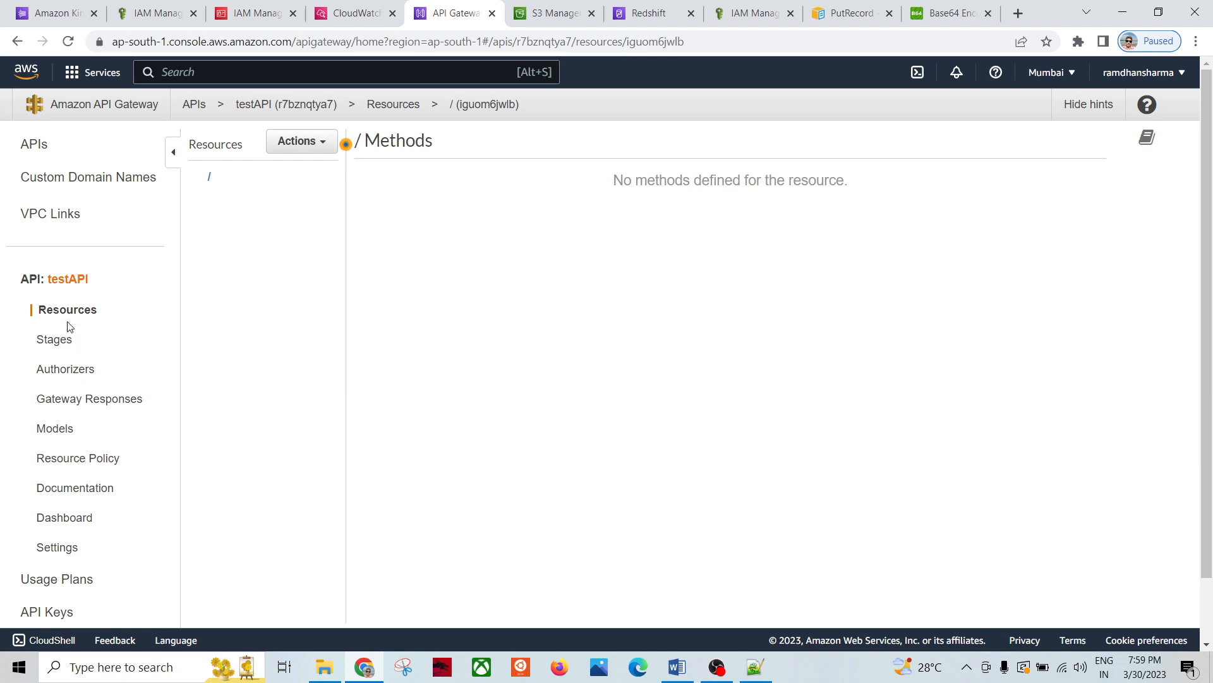
left_click(132, 106)
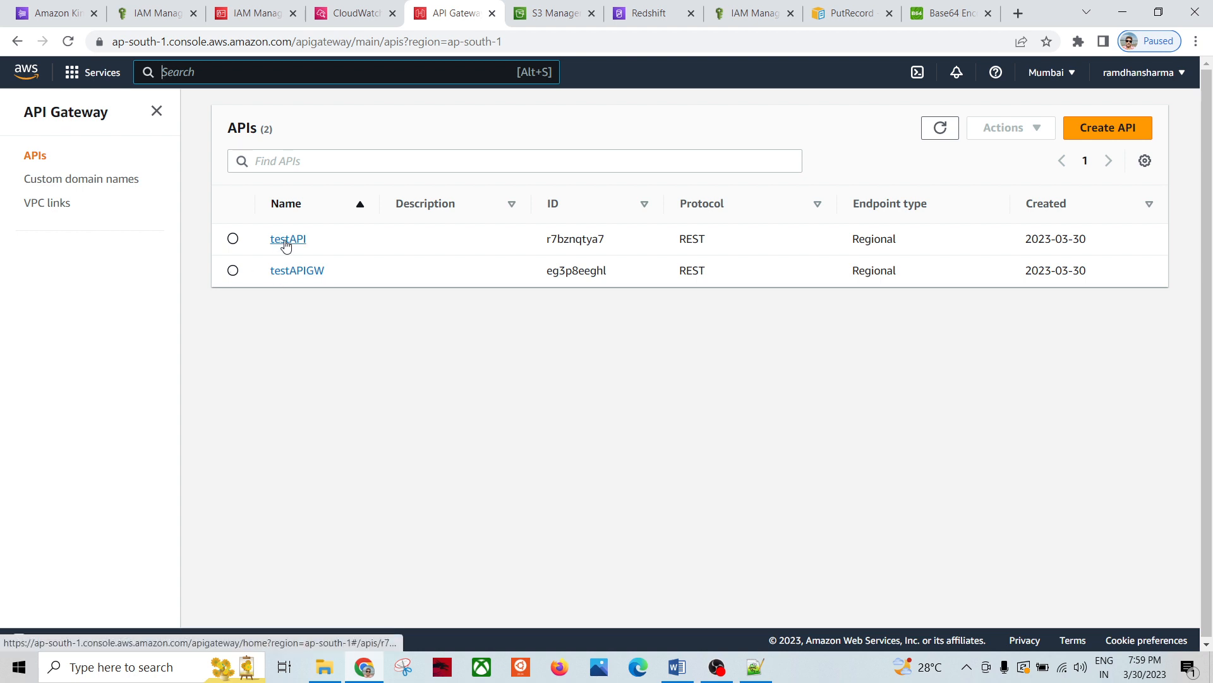
Step: Open testAPIGW's /testapi POST Method Test page, then bring up the API Gateway notes
left_click(301, 273)
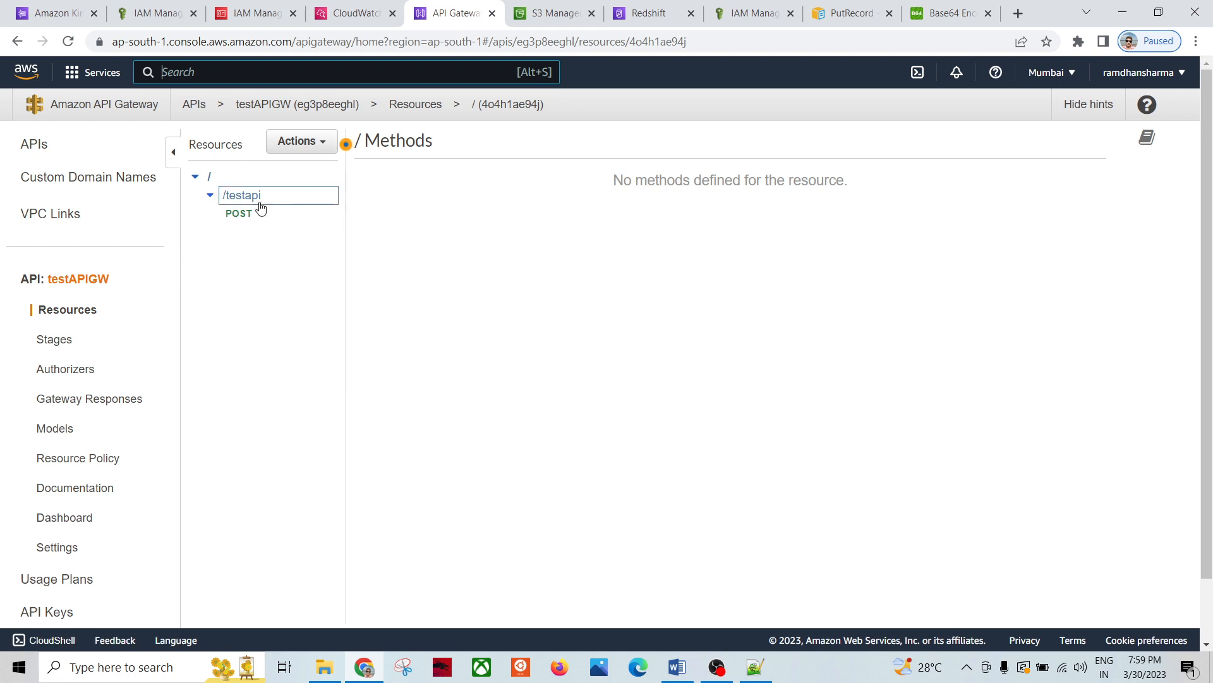
left_click(326, 213)
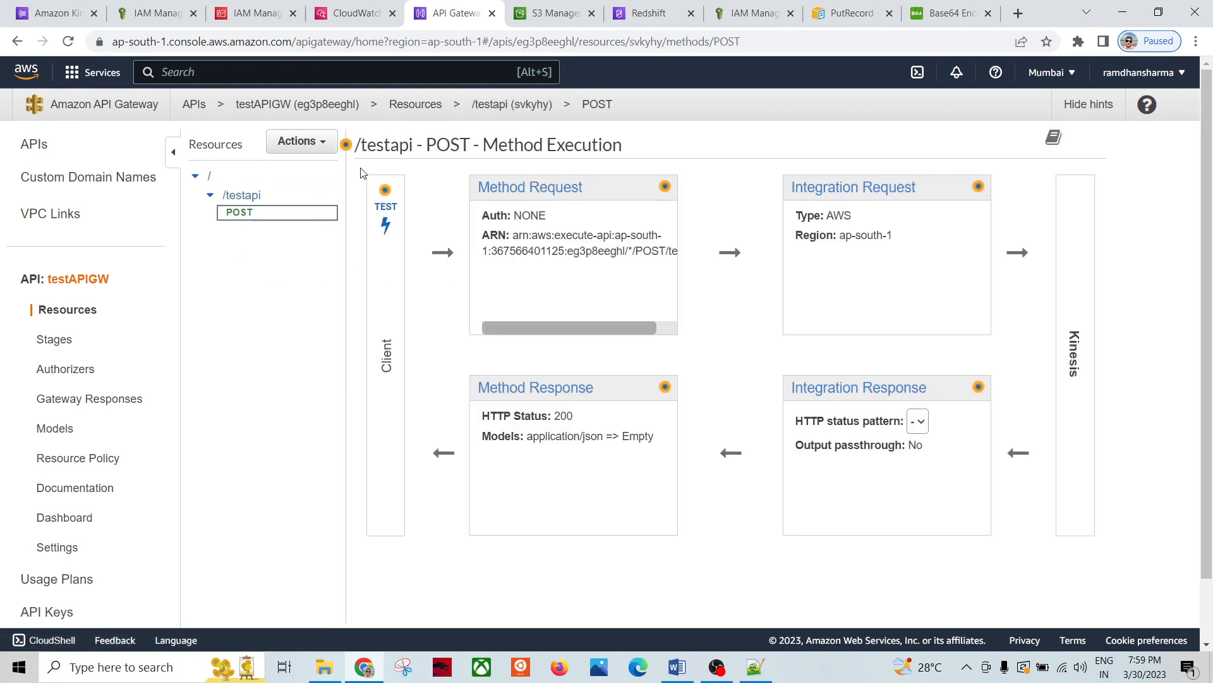
left_click(392, 218)
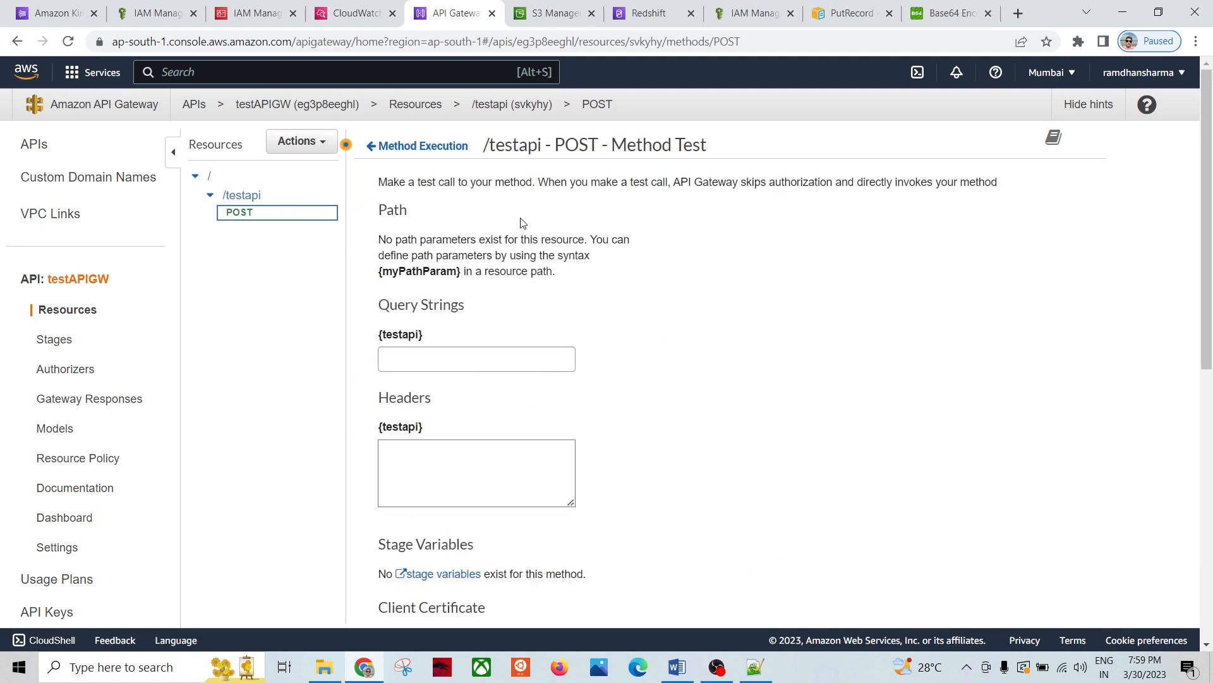
scroll(736, 398, "down", 8)
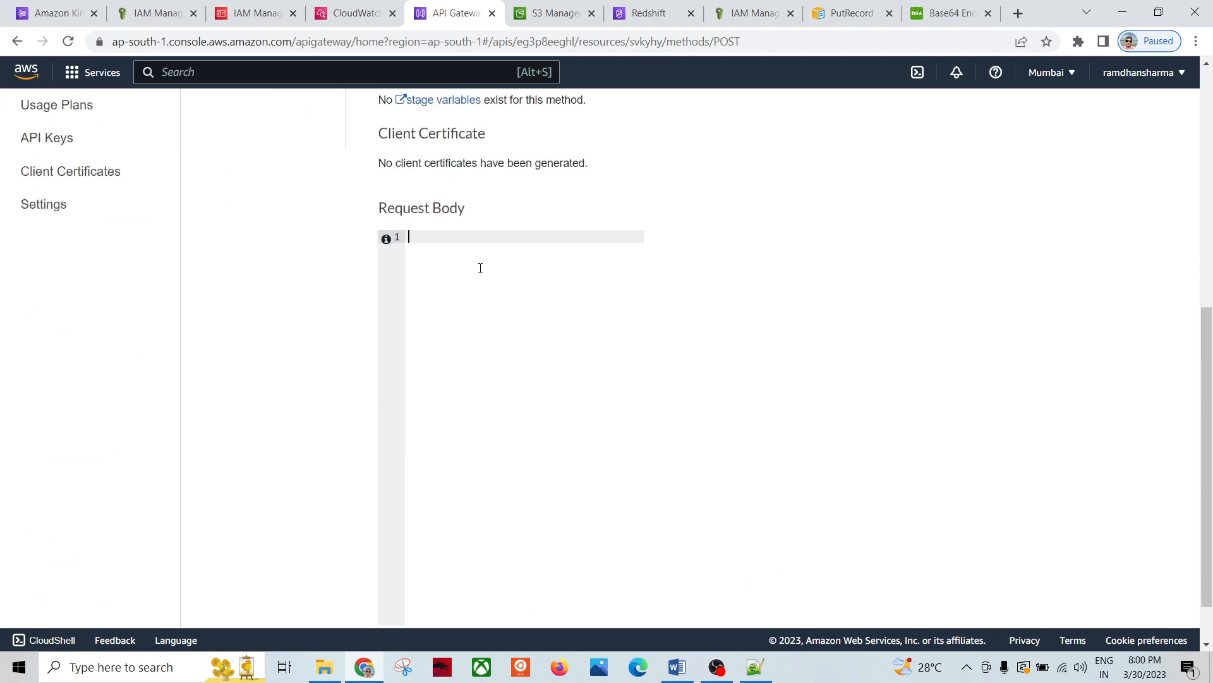
scroll(593, 289, "up", 8)
left_click(756, 669)
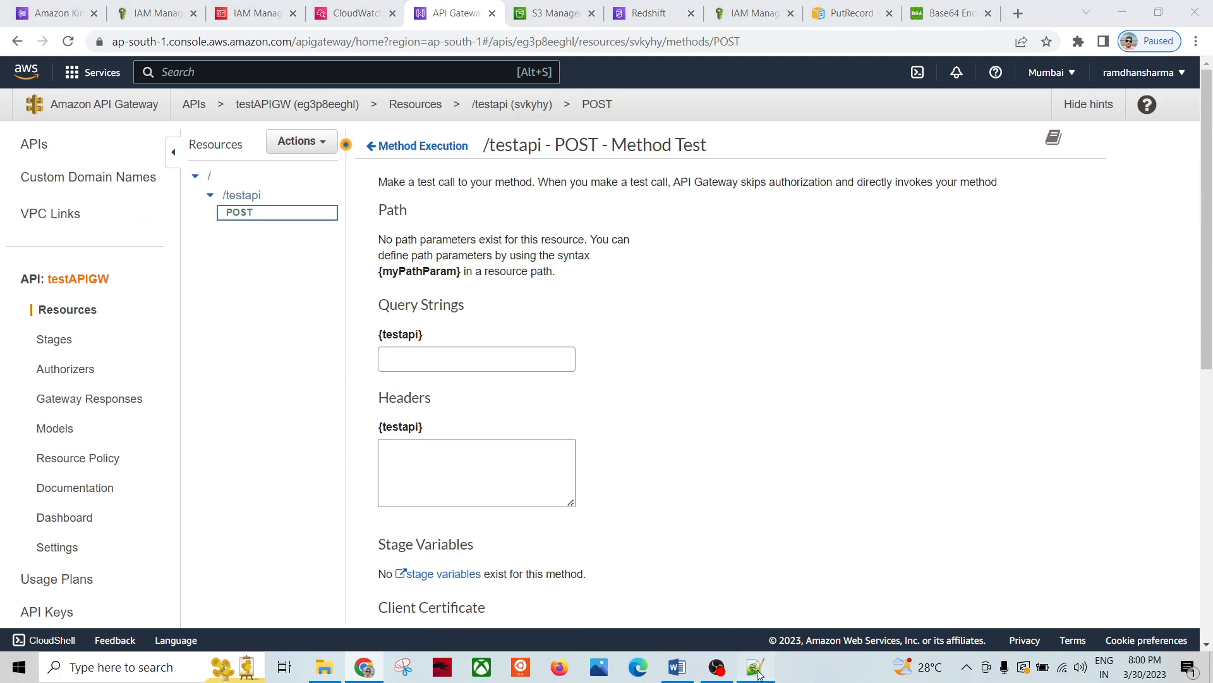
left_click(509, 447)
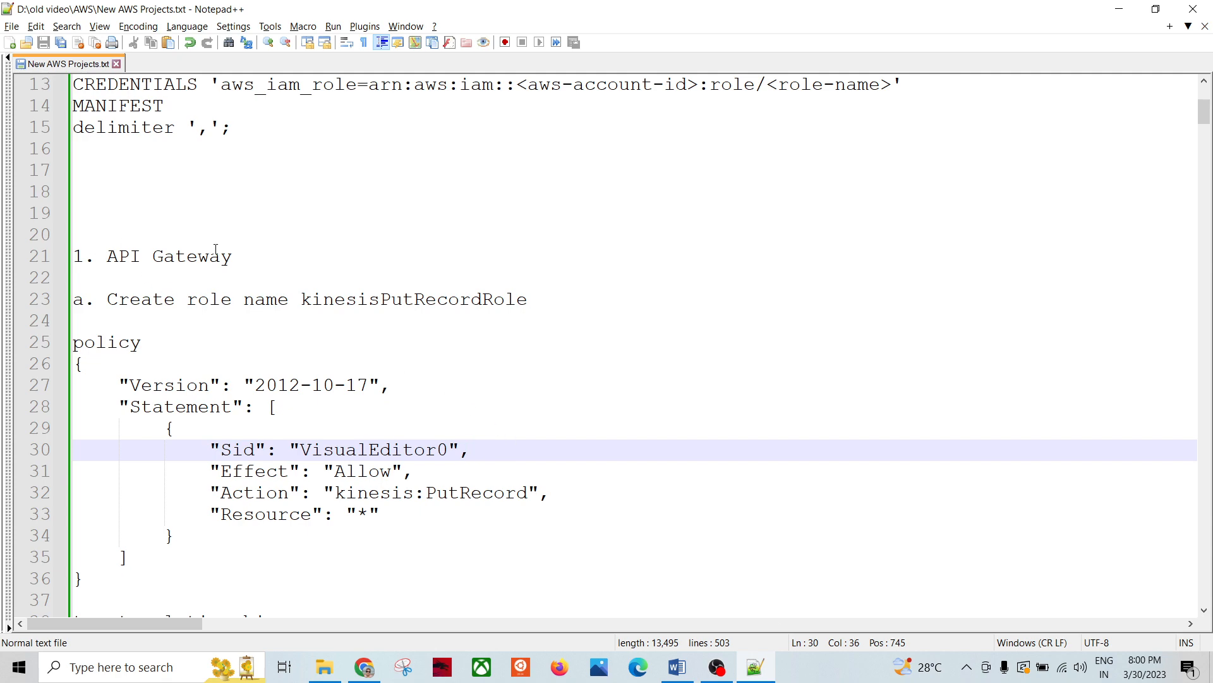
scroll(216, 249, "down", 11)
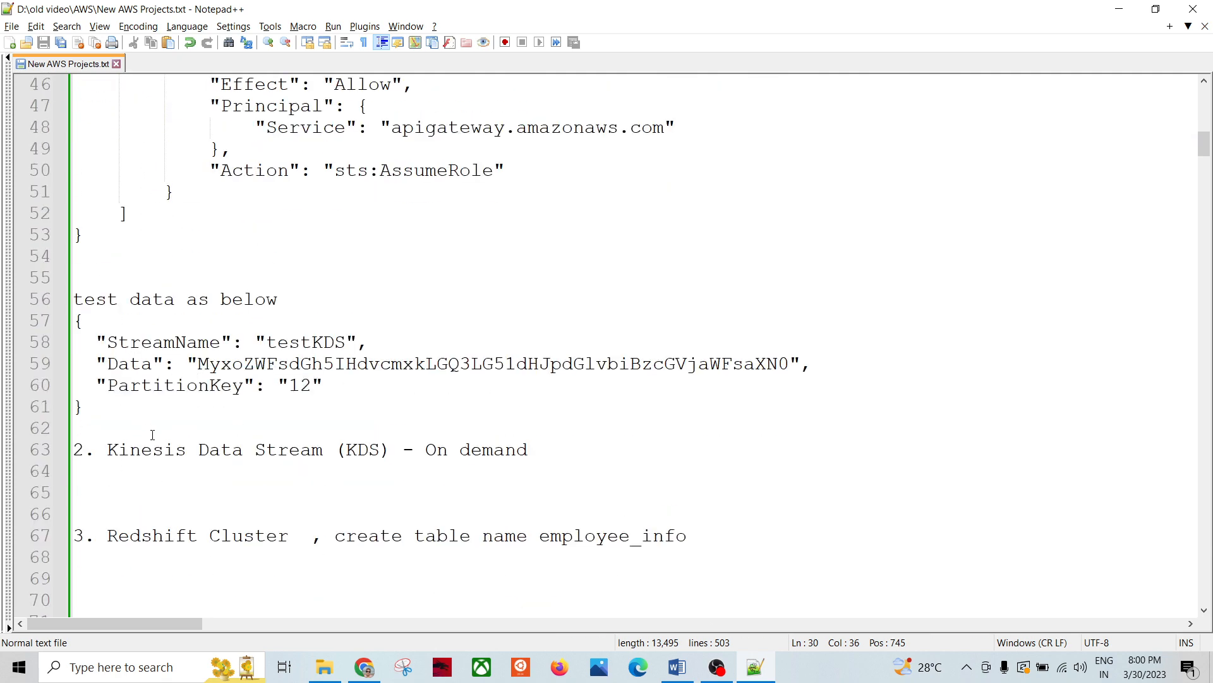
left_click_drag(107, 449, 555, 449)
left_click(577, 449)
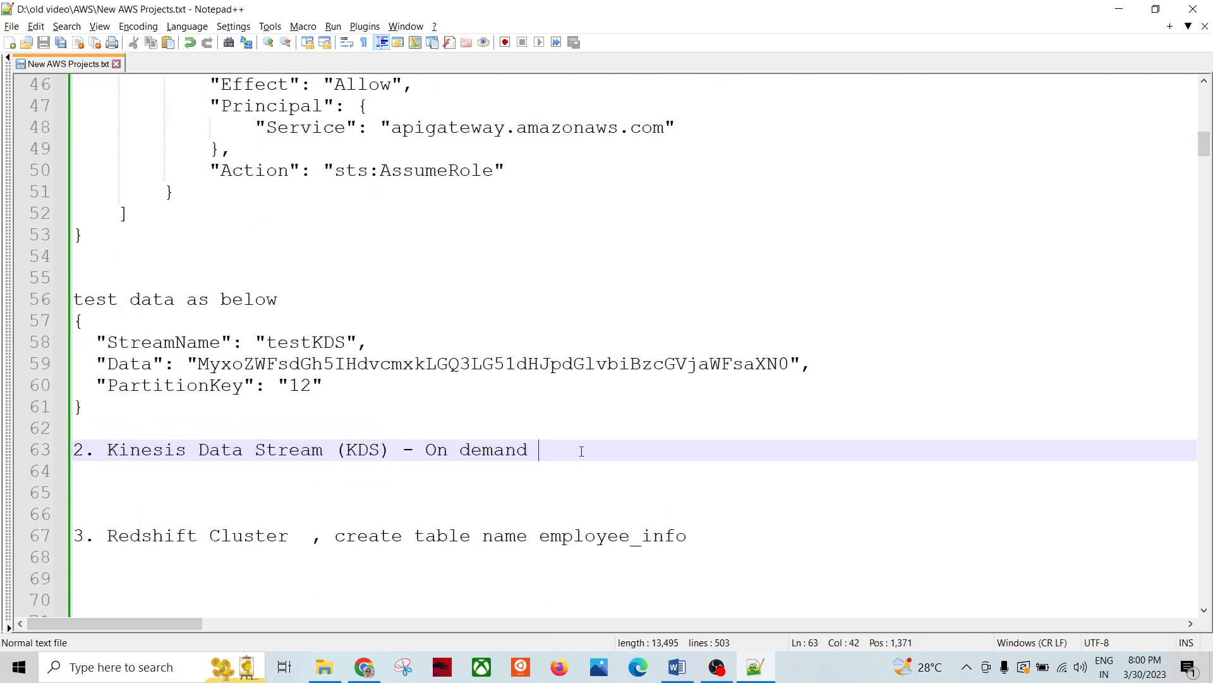
scroll(419, 445, "down", 1)
scroll(419, 446, "down", 1)
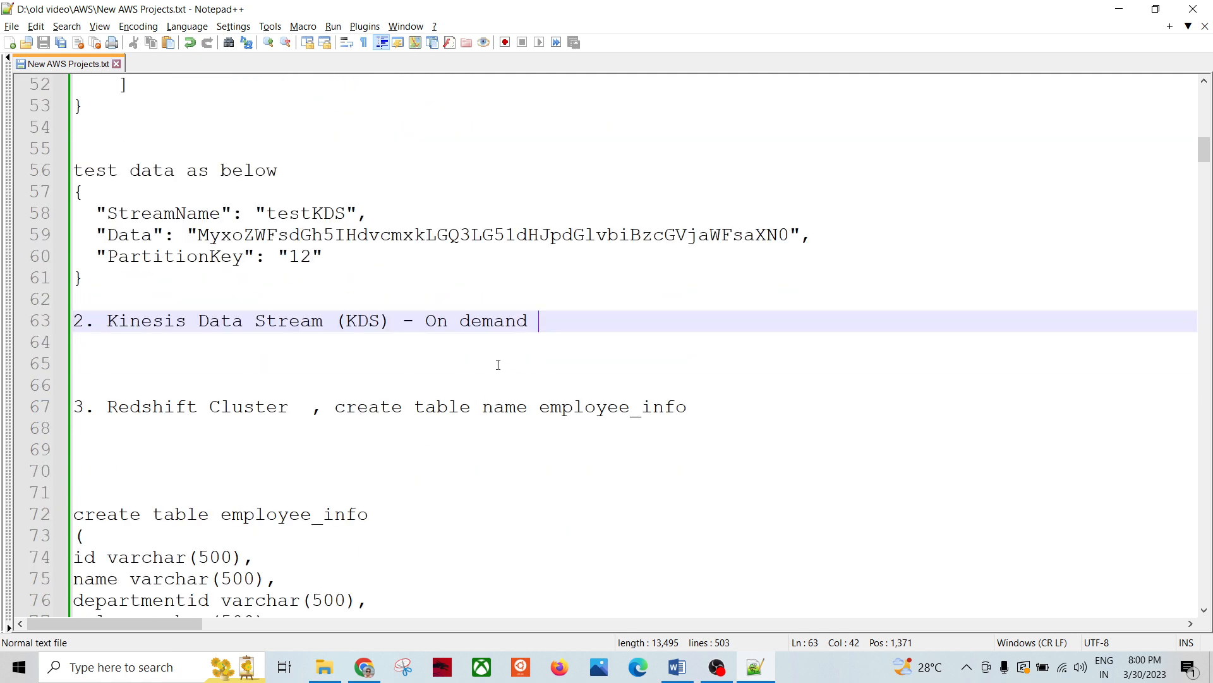
left_click_drag(528, 321, 226, 252)
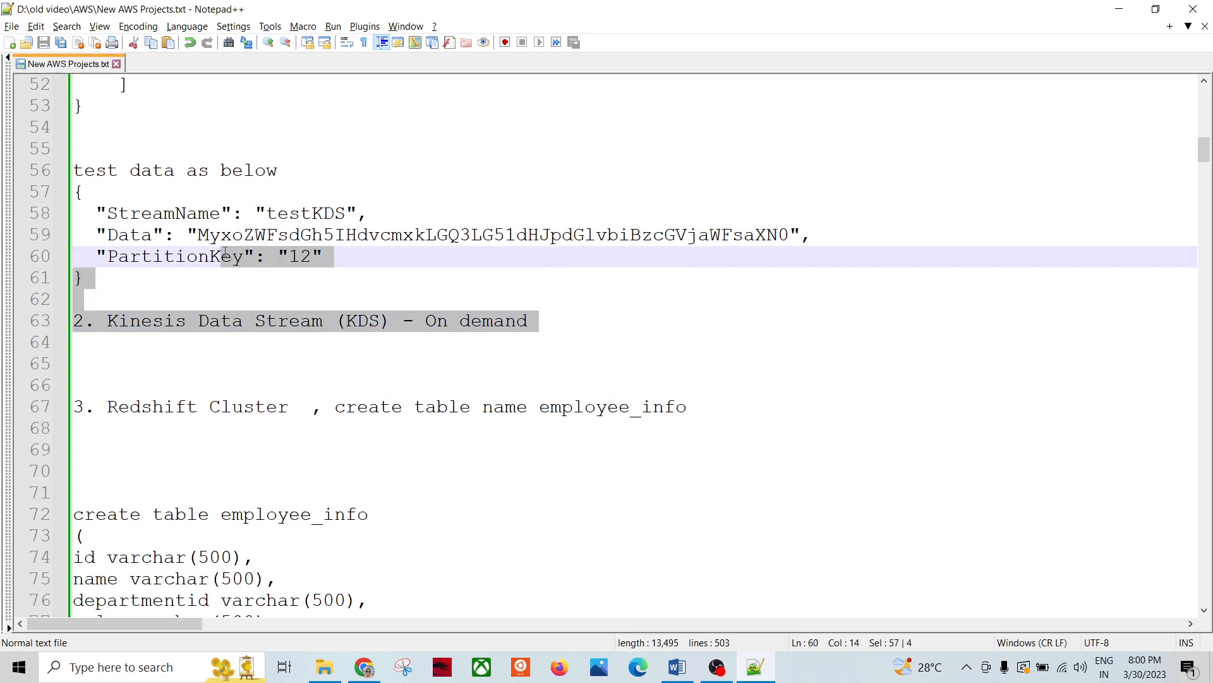
left_click(677, 666)
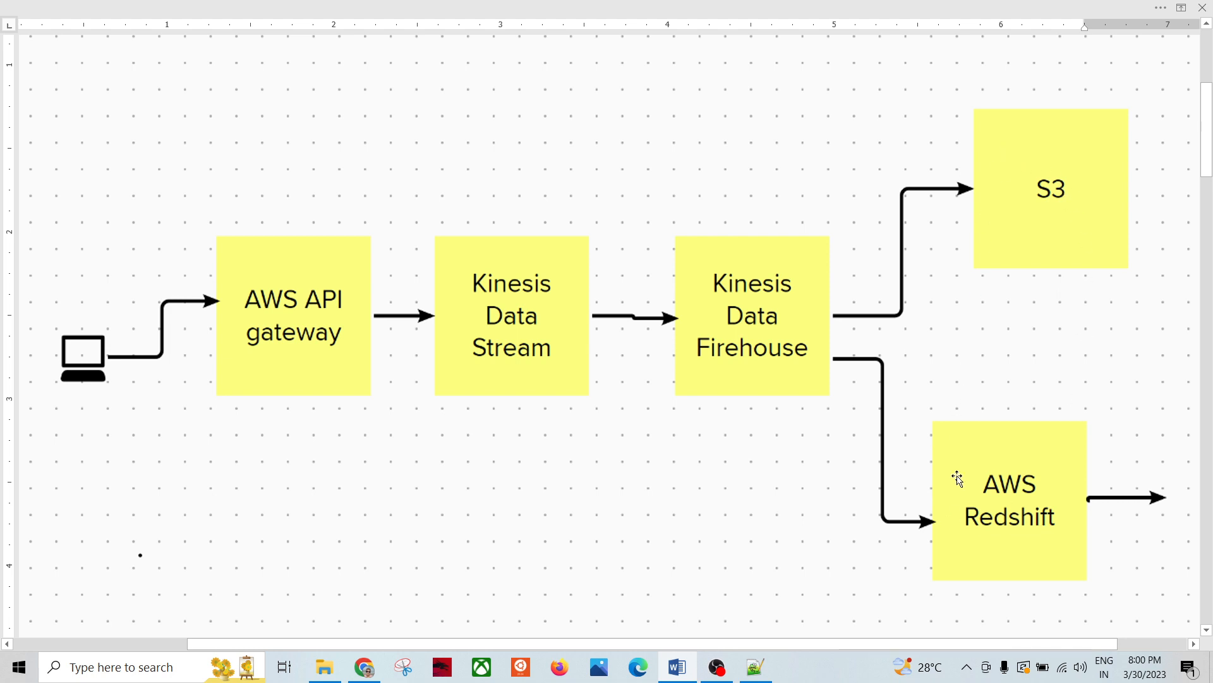
key("alt+Tab")
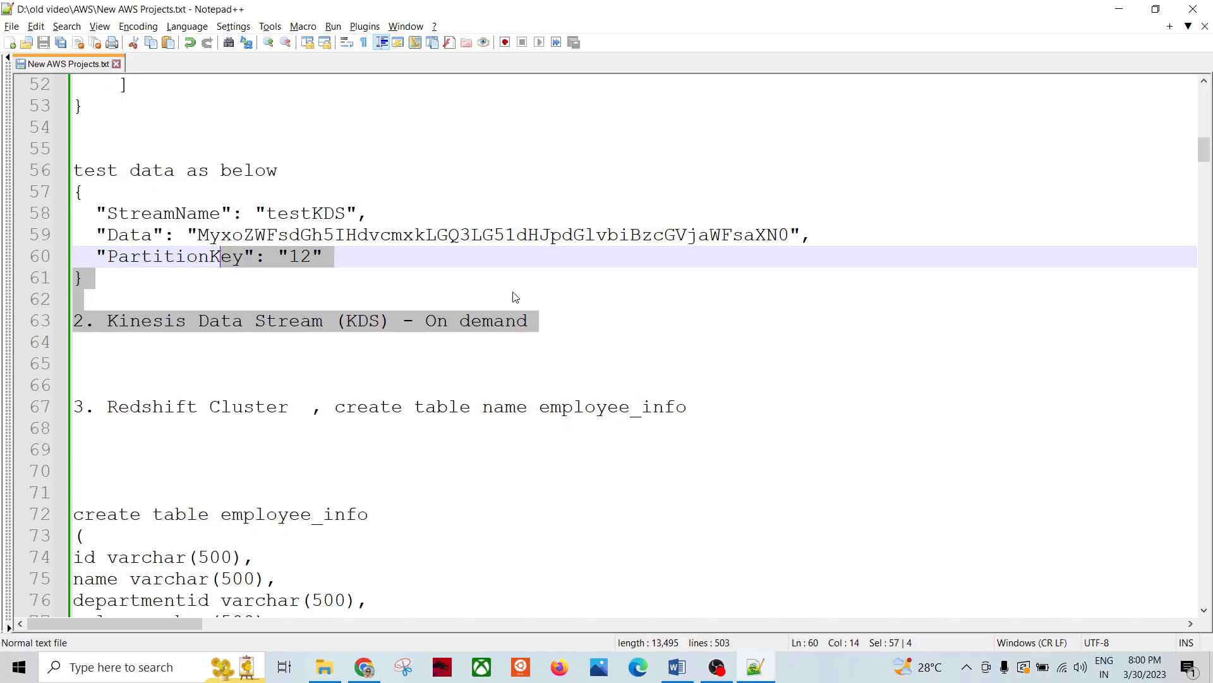
Step: In the S3 console, inspect the intermediates3 bucket's contents and return to Buckets
left_click(364, 666)
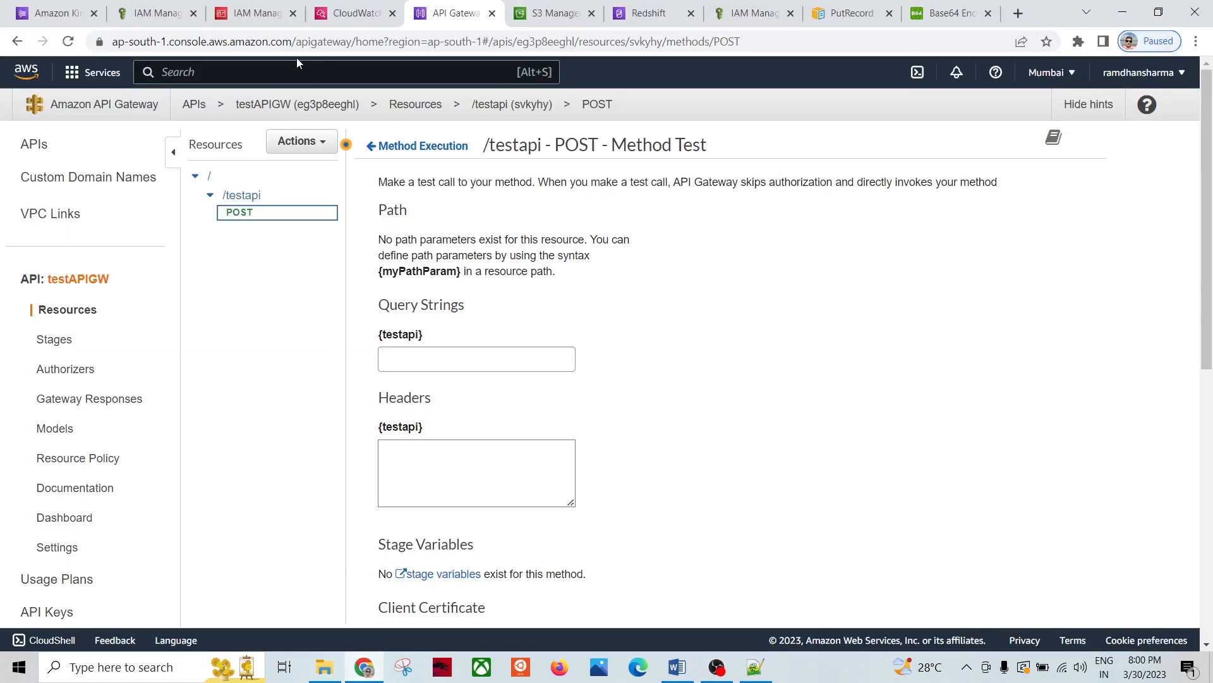
left_click(548, 13)
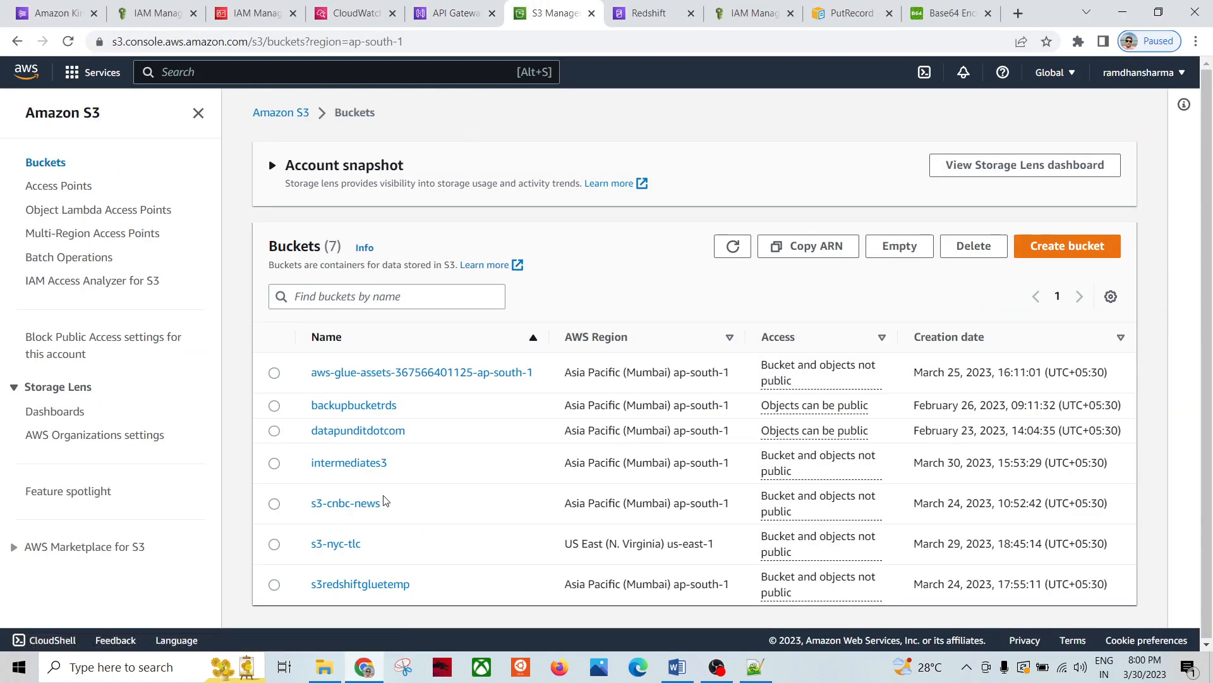
left_click(348, 466)
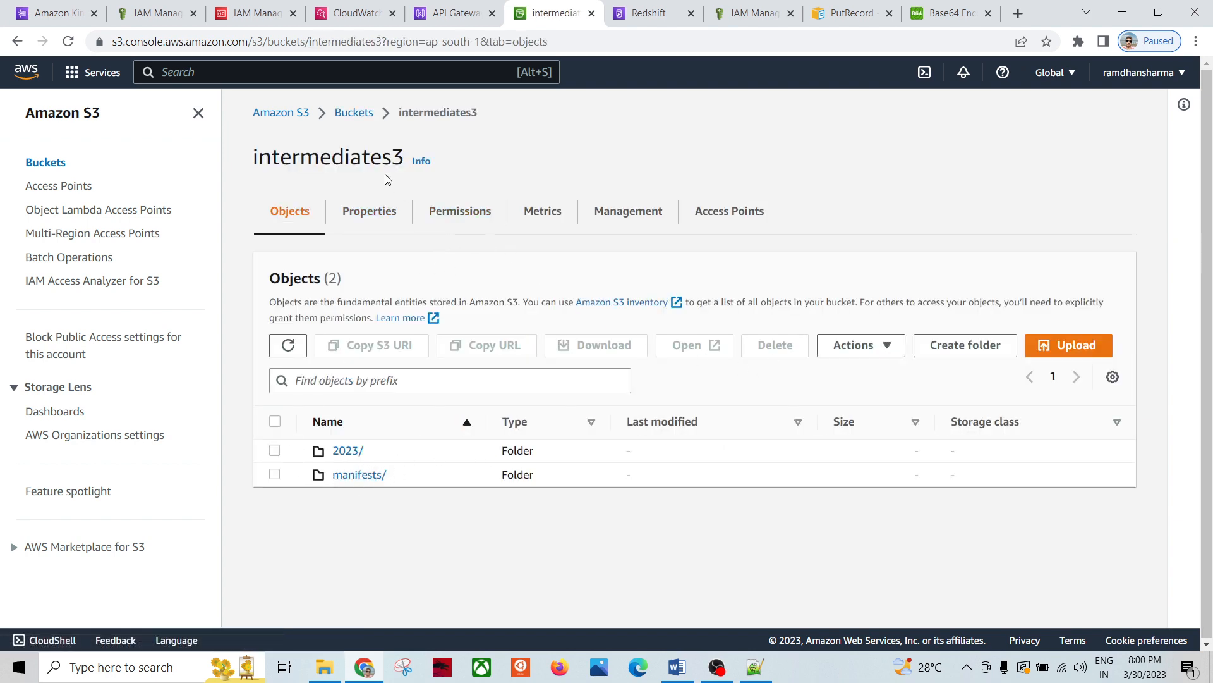
left_click(363, 116)
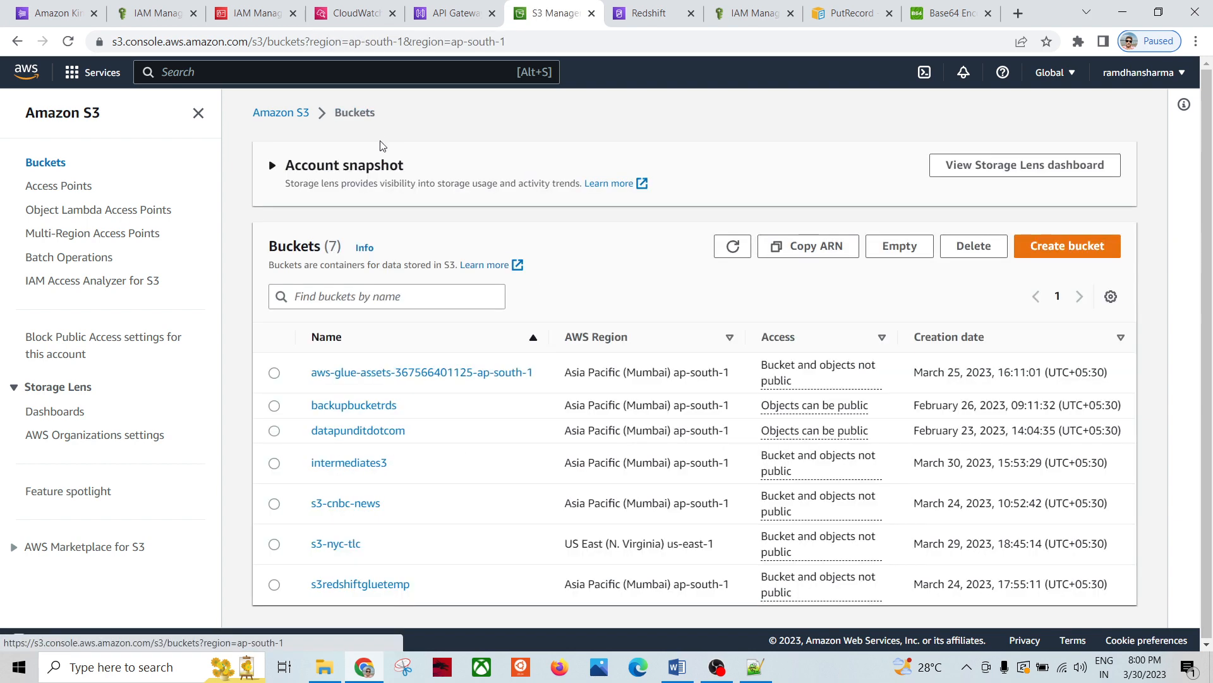
Step: Empty the intermediates3 bucket, confirming with the phrase 'permanently delete'
left_click(273, 462)
left_click(904, 245)
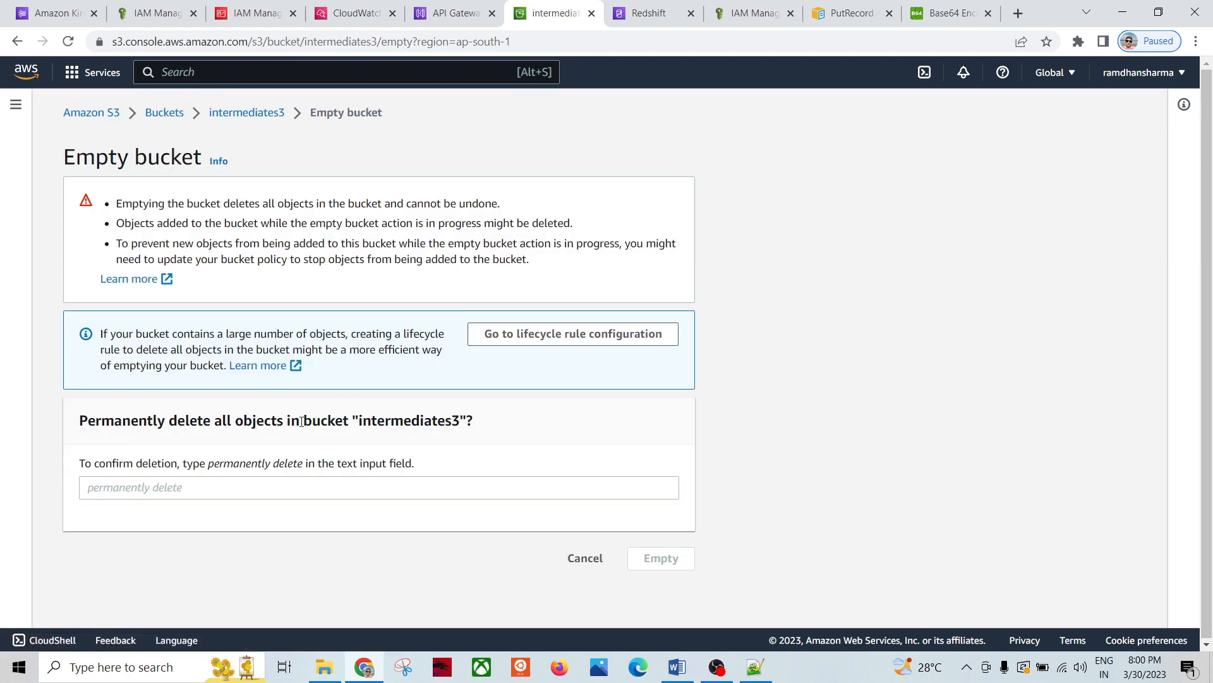
left_click_drag(209, 471, 303, 469)
key("ctrl+c")
left_click(130, 494)
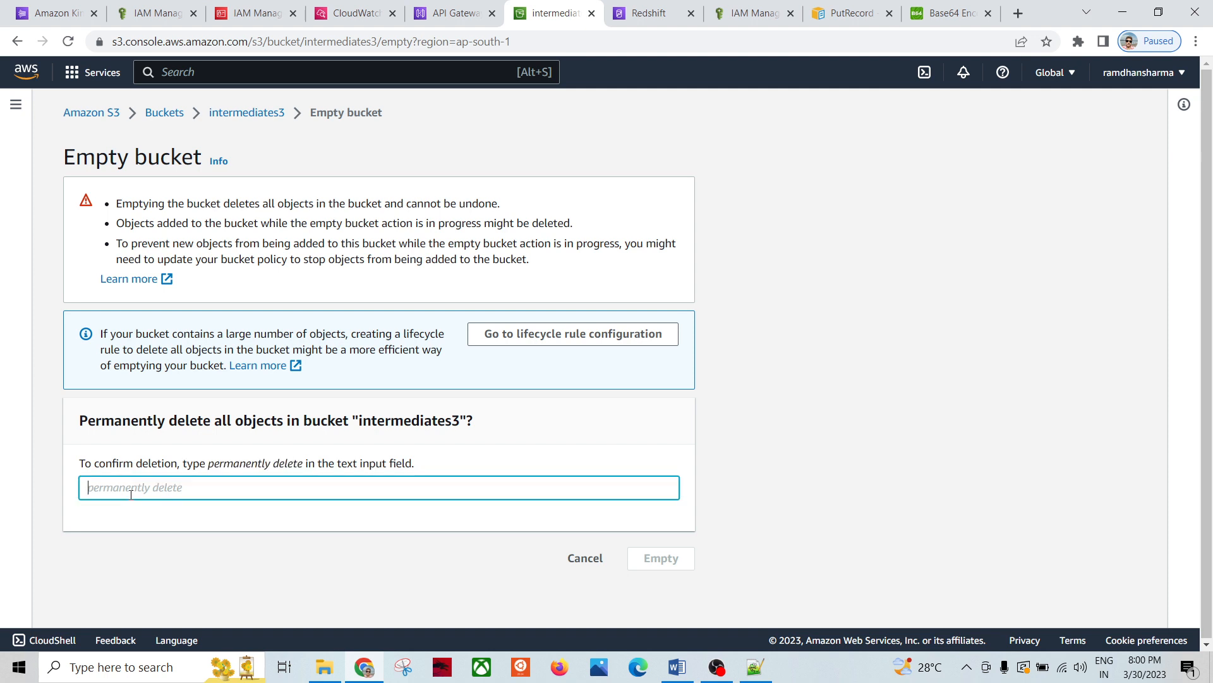
key("ctrl+v")
key("BackSpace")
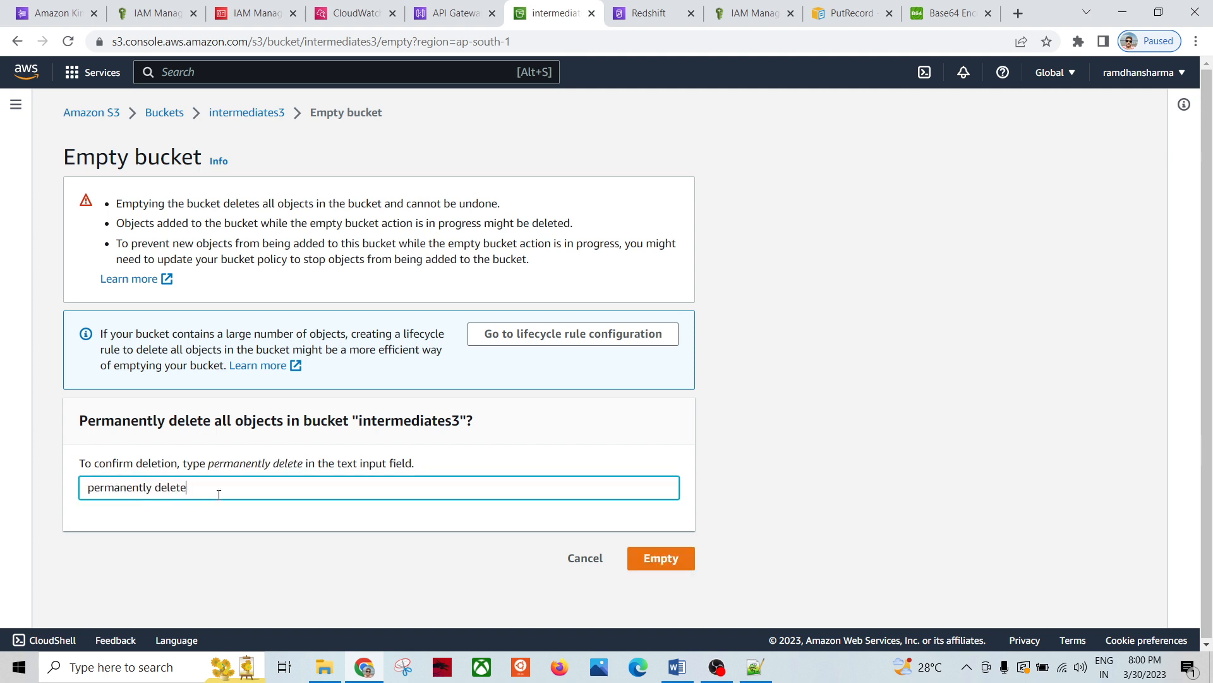
left_click(651, 571)
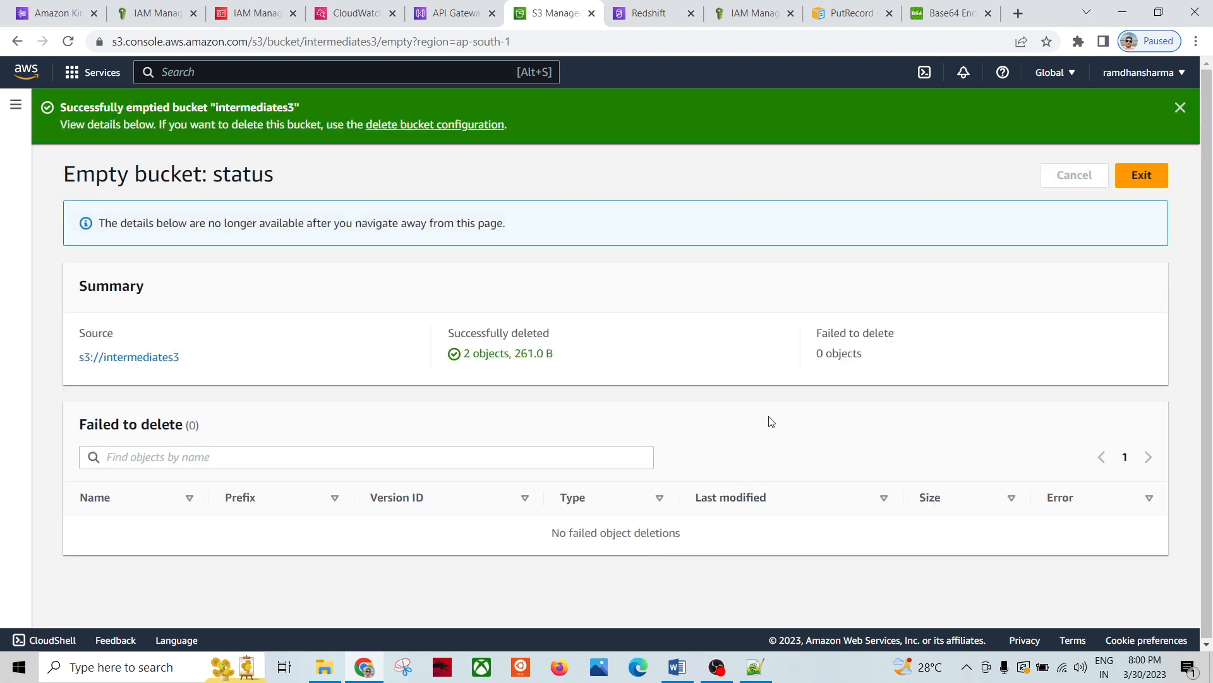
left_click(1138, 176)
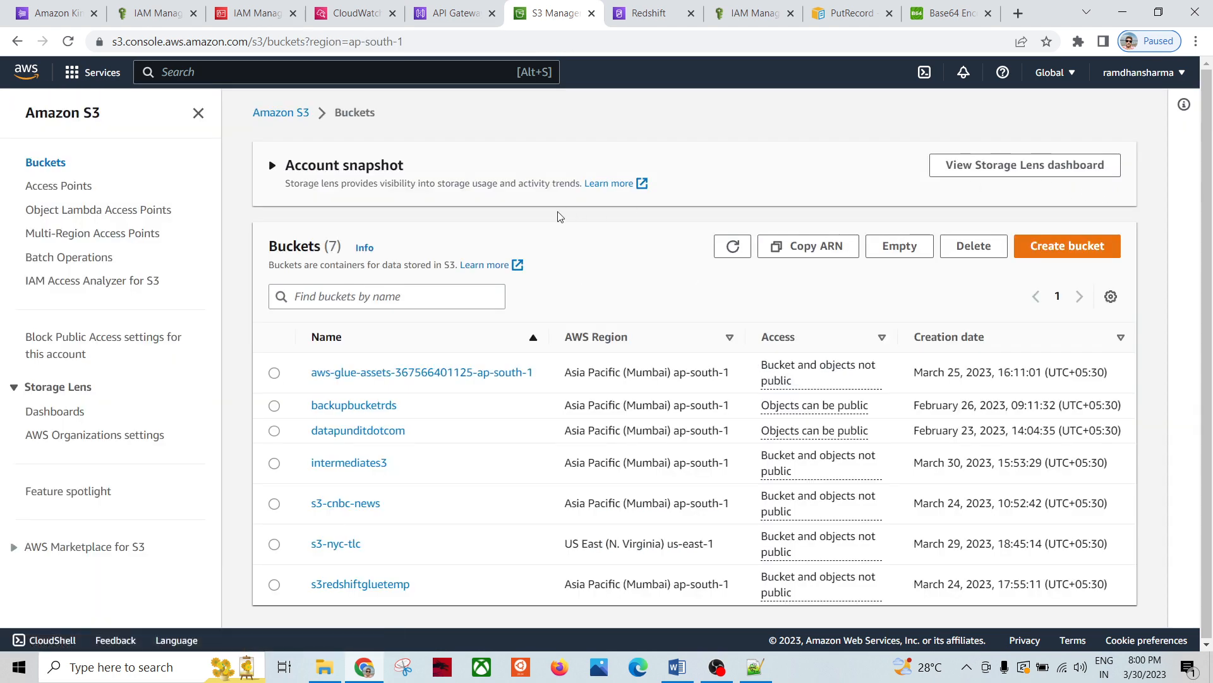
Step: Reopen intermediates3 to verify it has no objects, then go back to the buckets list
left_click(351, 463)
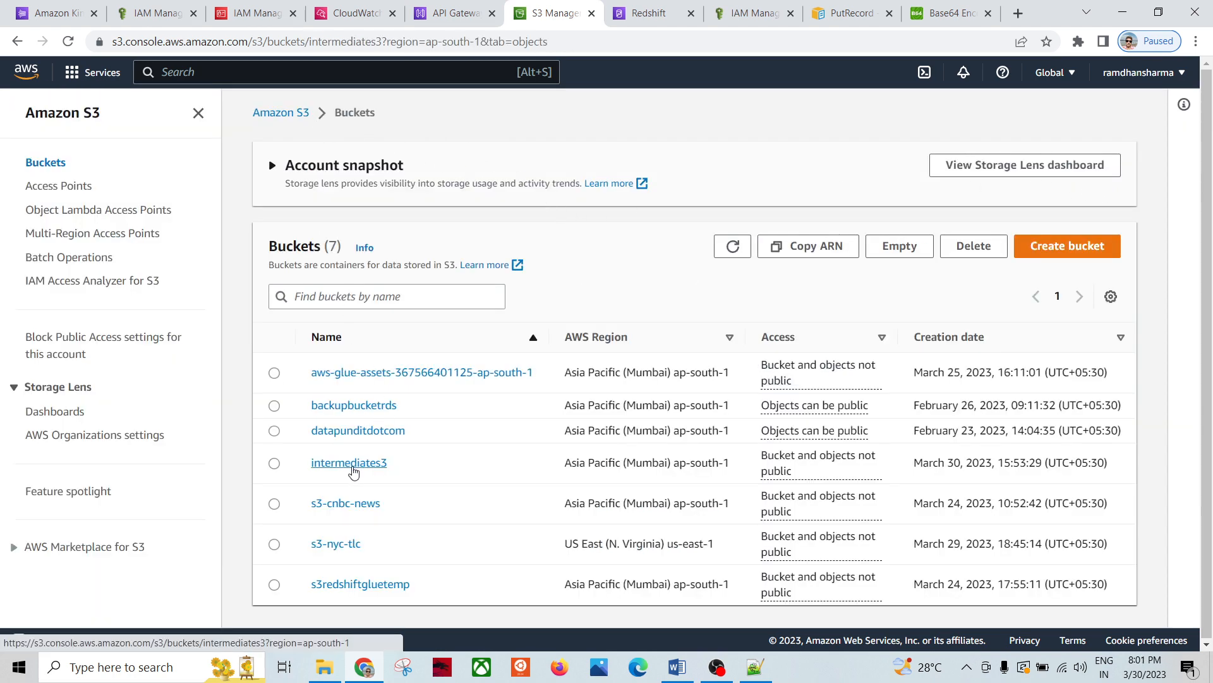
left_click(303, 345)
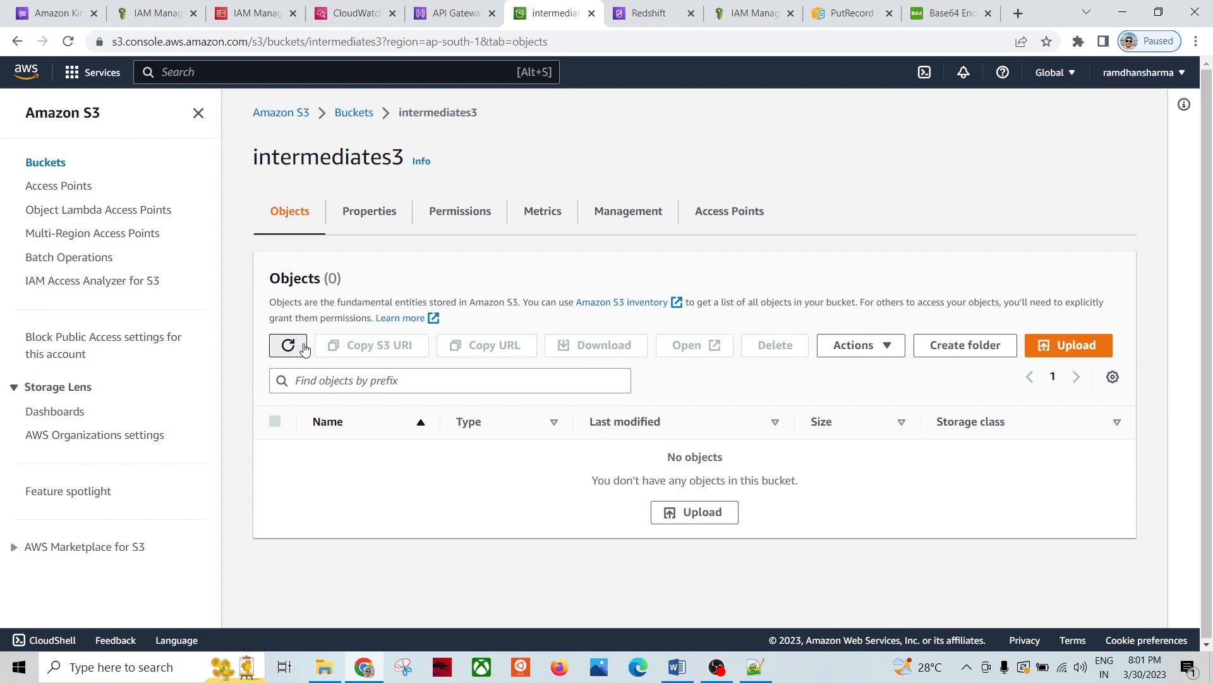
left_click(352, 112)
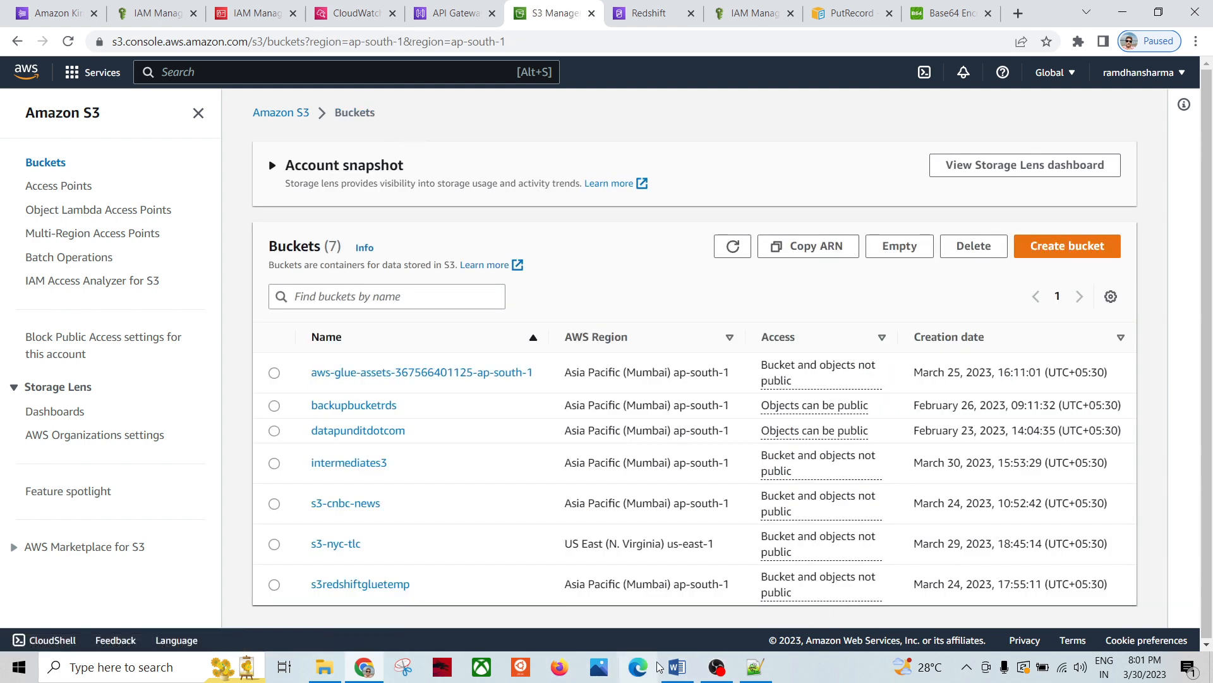
left_click(676, 666)
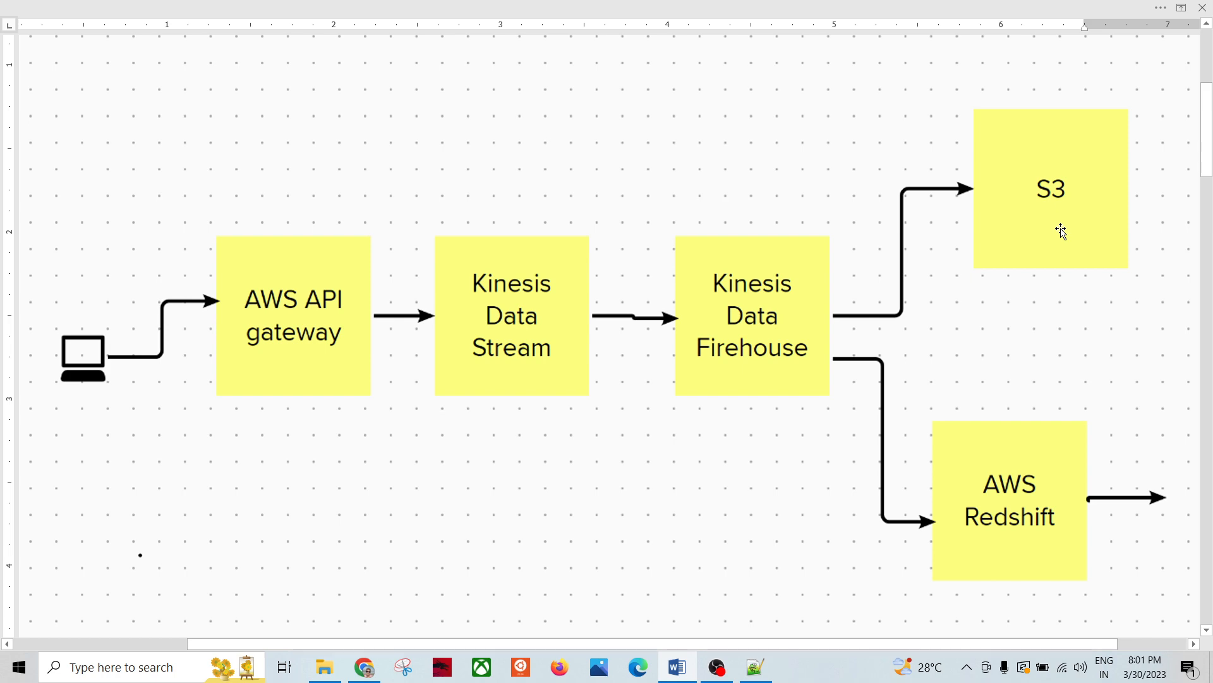
key("alt+Tab")
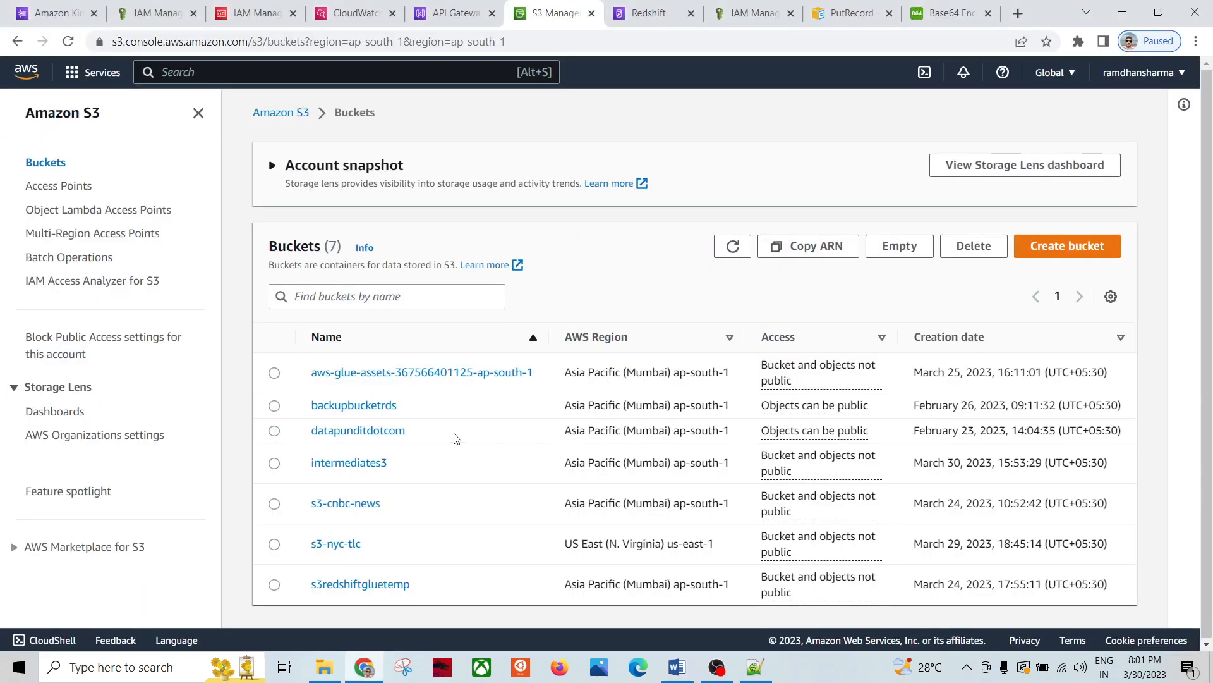
key("alt+Tab")
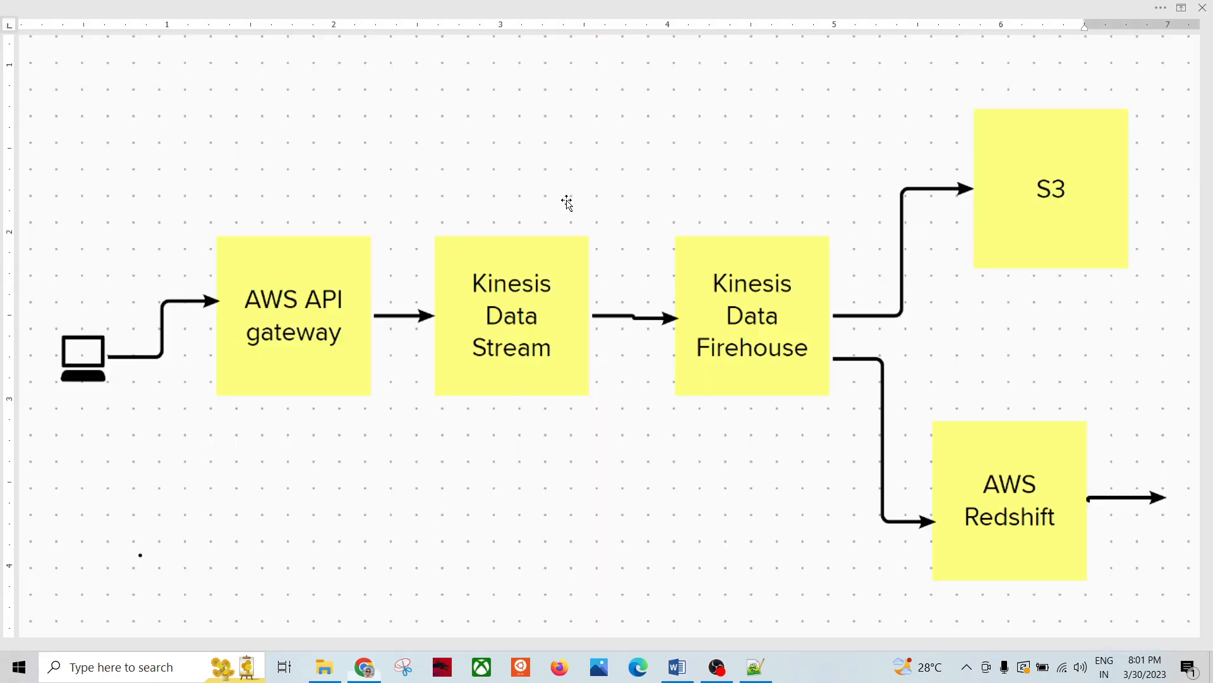
key("alt+Tab")
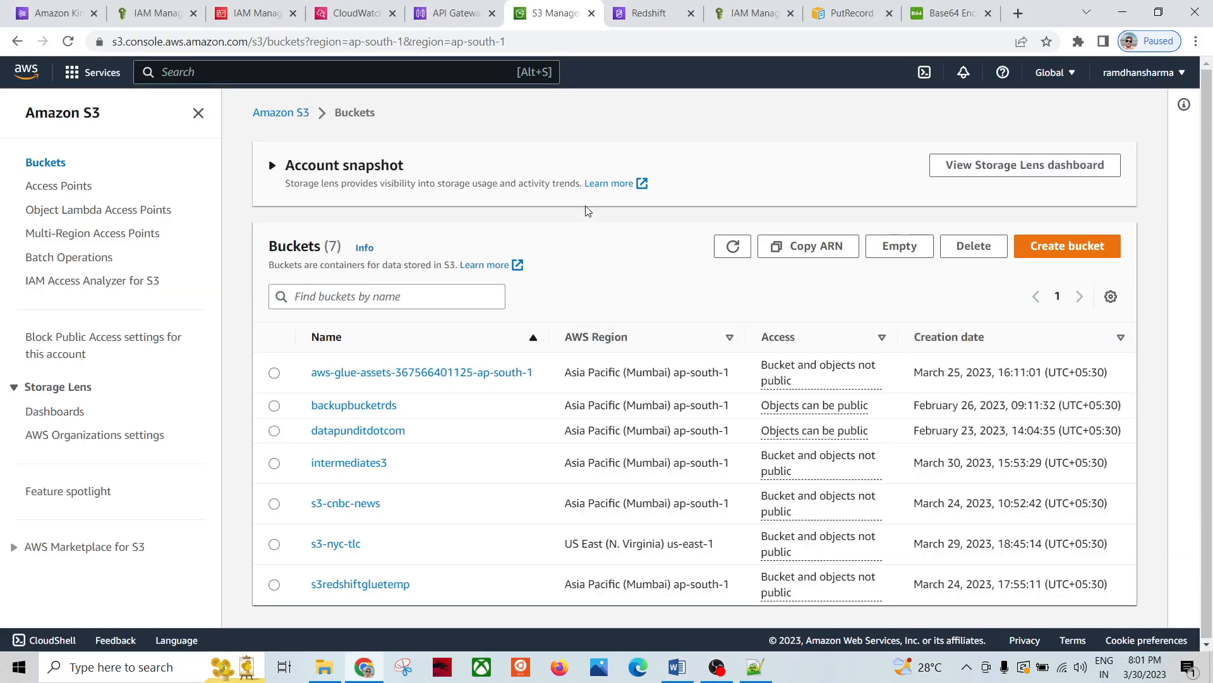
Step: Switch to the Redshift console and go to the Clusters list
left_click(644, 18)
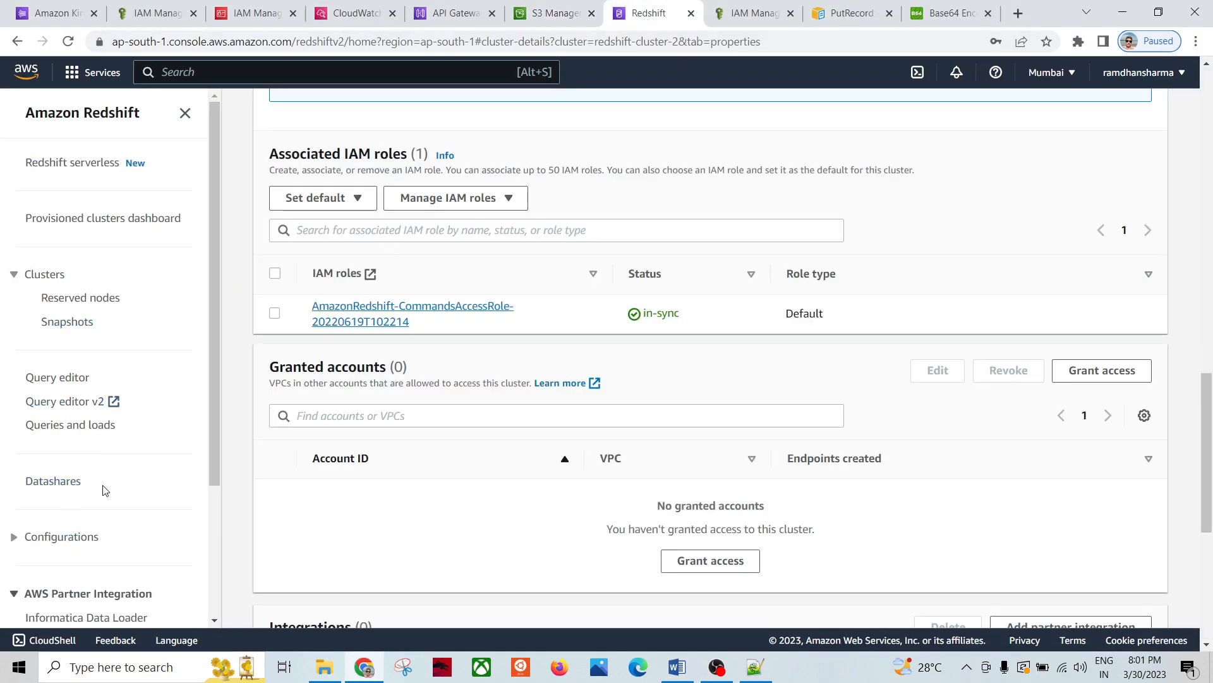
scroll(114, 468, "down", 3)
scroll(127, 341, "up", 1)
scroll(132, 321, "up", 2)
scroll(126, 265, "up", 7)
scroll(147, 266, "up", 5)
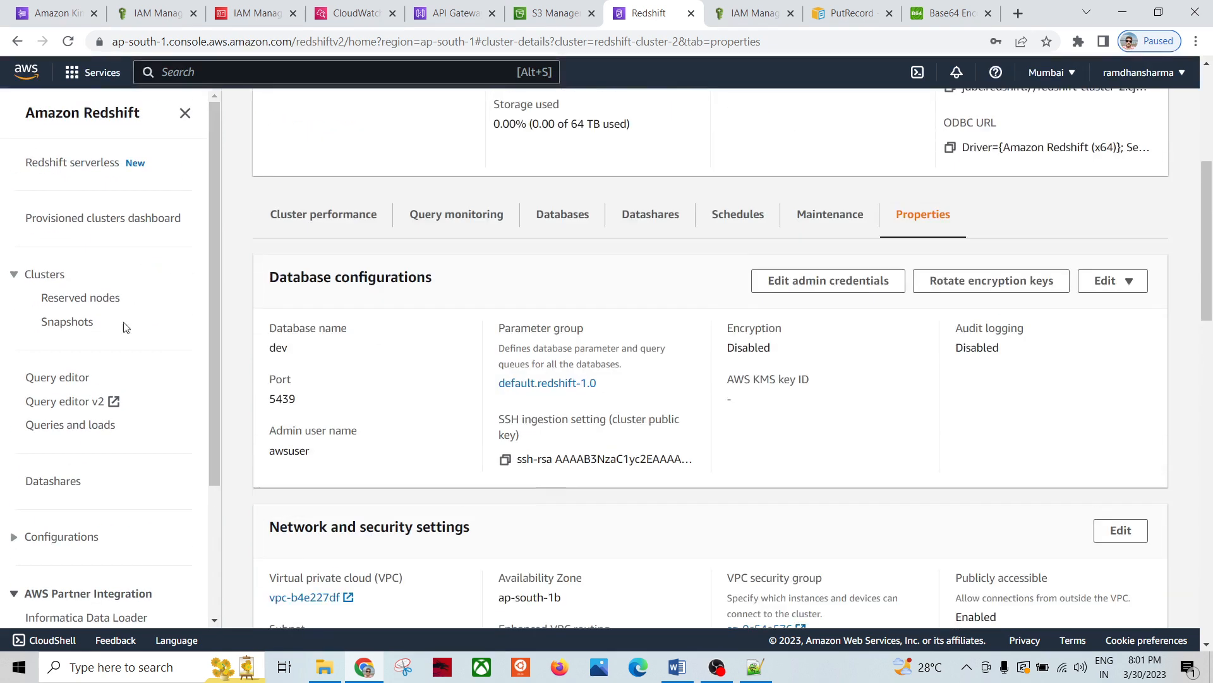
left_click(62, 278)
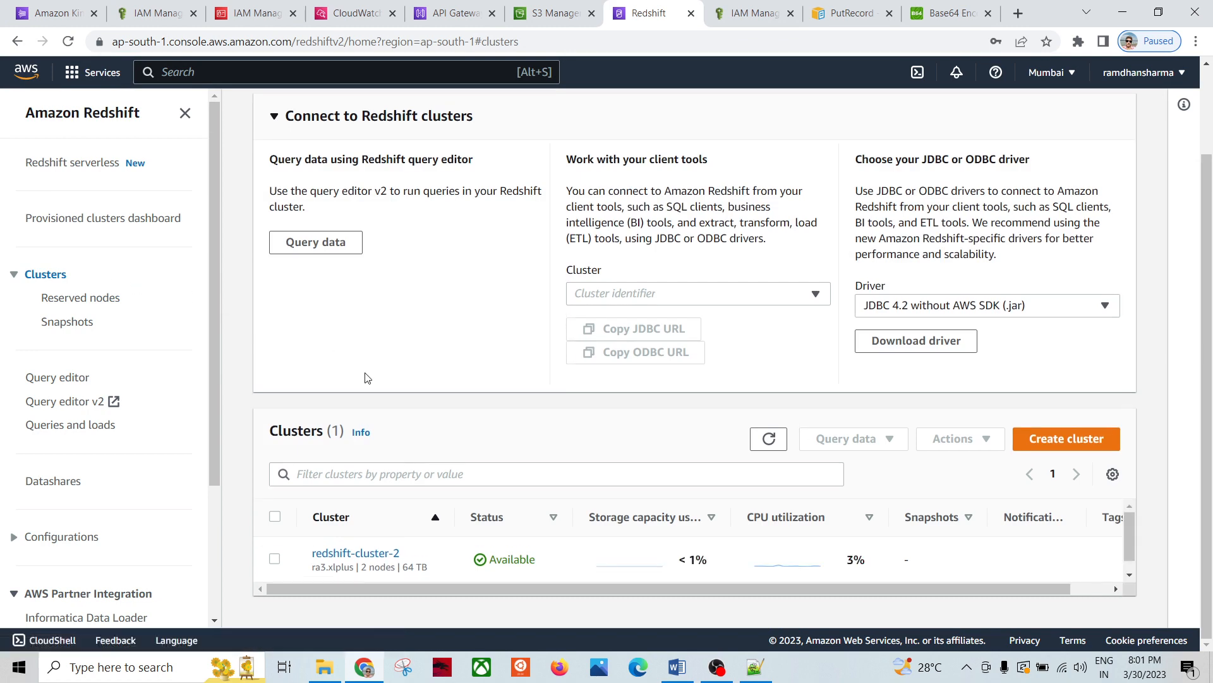
Step: Start creating a new Redshift cluster and choose the ra3.xlplus node type
left_click(1061, 439)
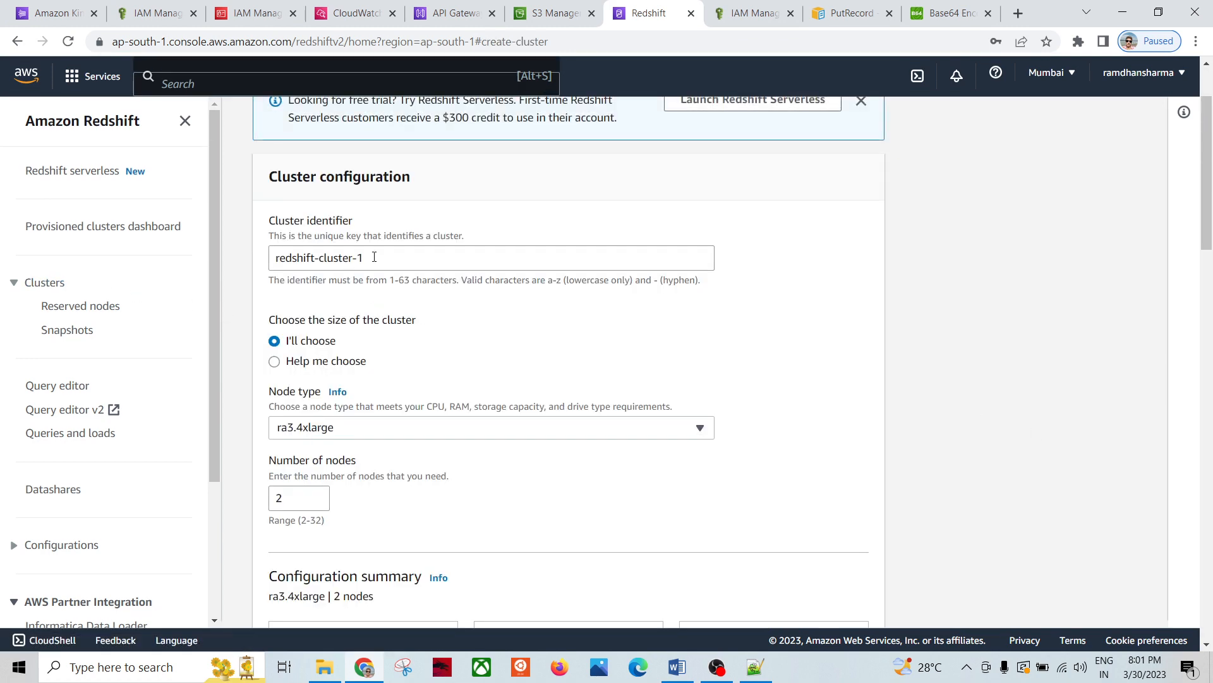
left_click(374, 256)
scroll(442, 385, "down", 1)
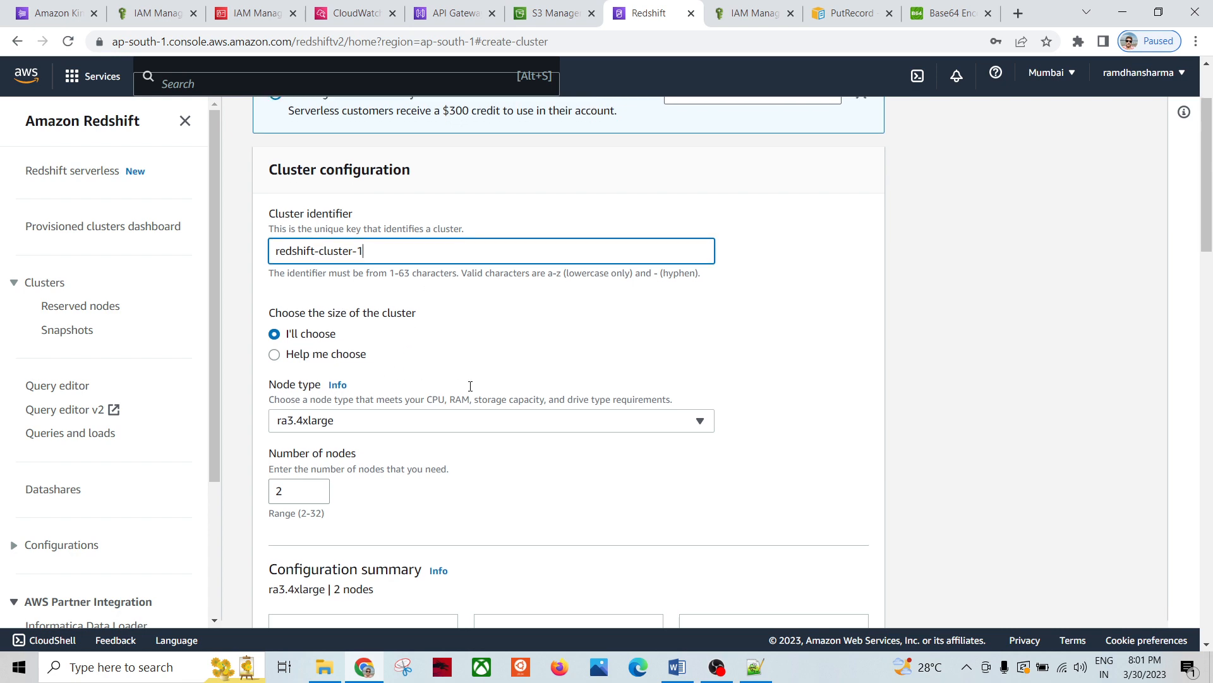
left_click(326, 348)
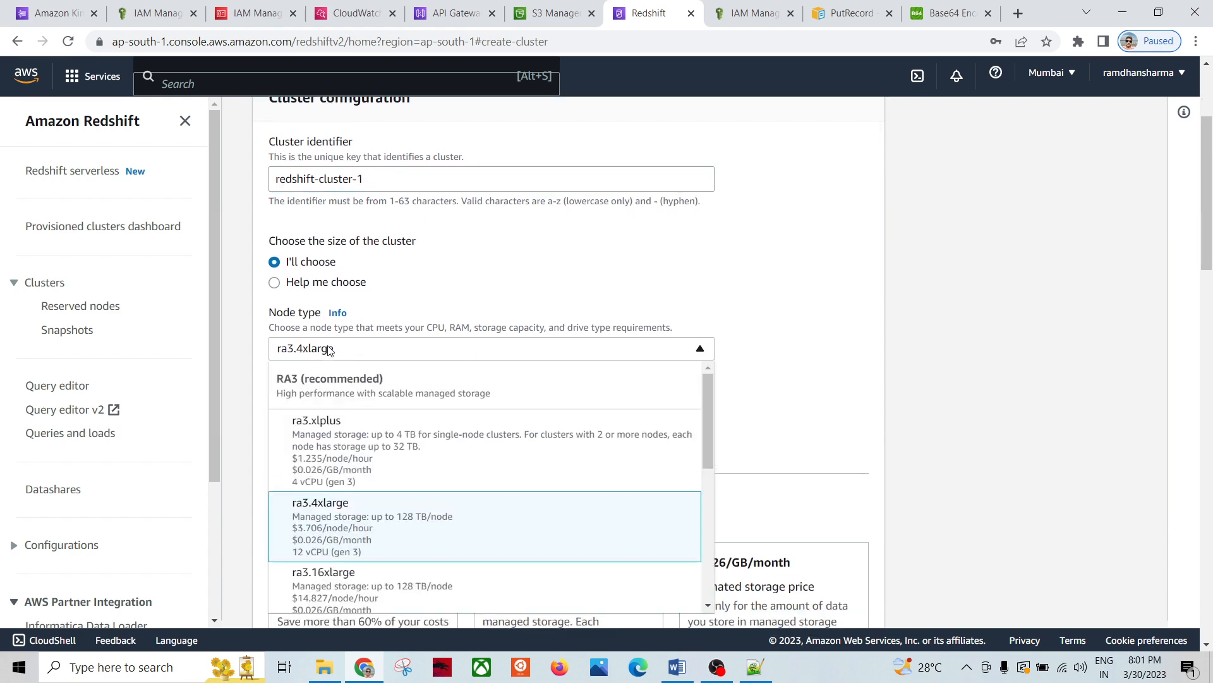
left_click(332, 442)
scroll(606, 261, "up", 1)
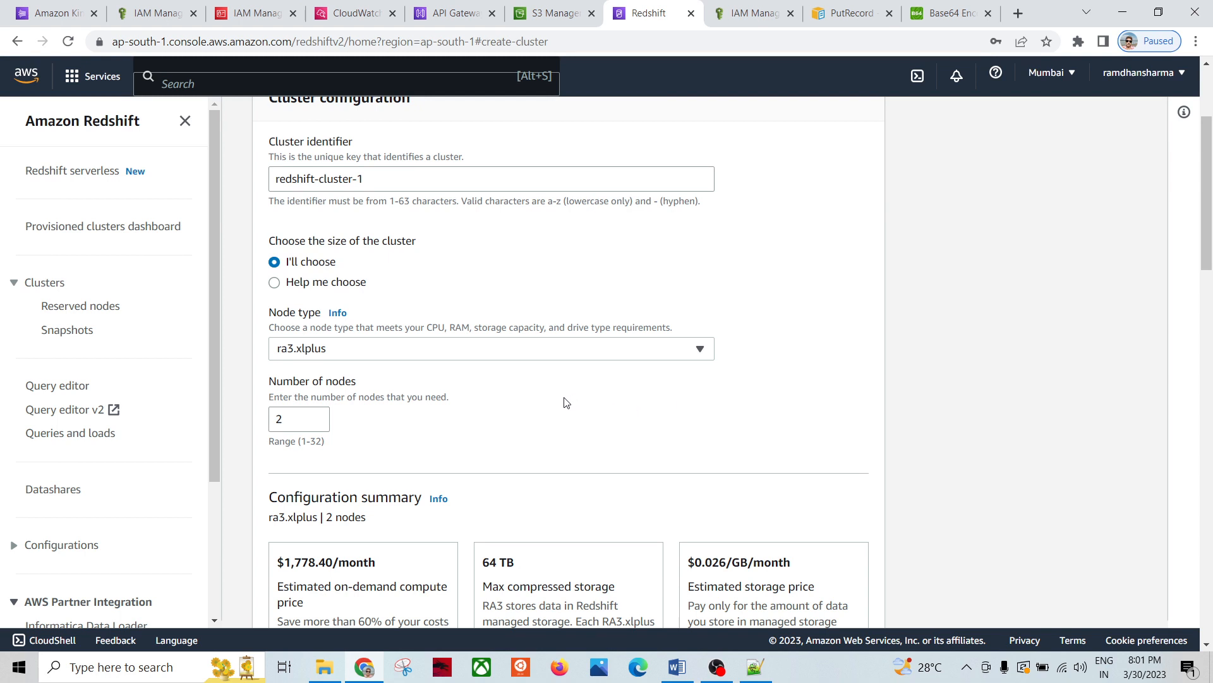
left_click(426, 354)
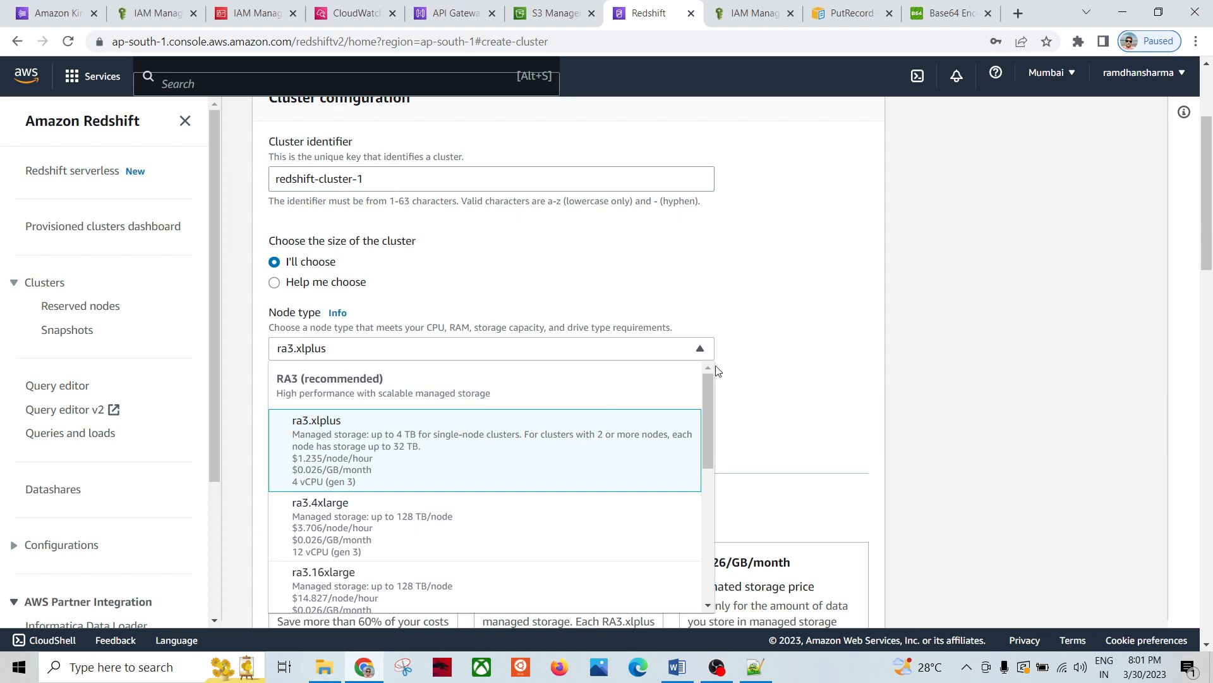
left_click(759, 362)
Step: Review the new cluster's configuration summary, then cancel the cluster creation
scroll(654, 369, "down", 4)
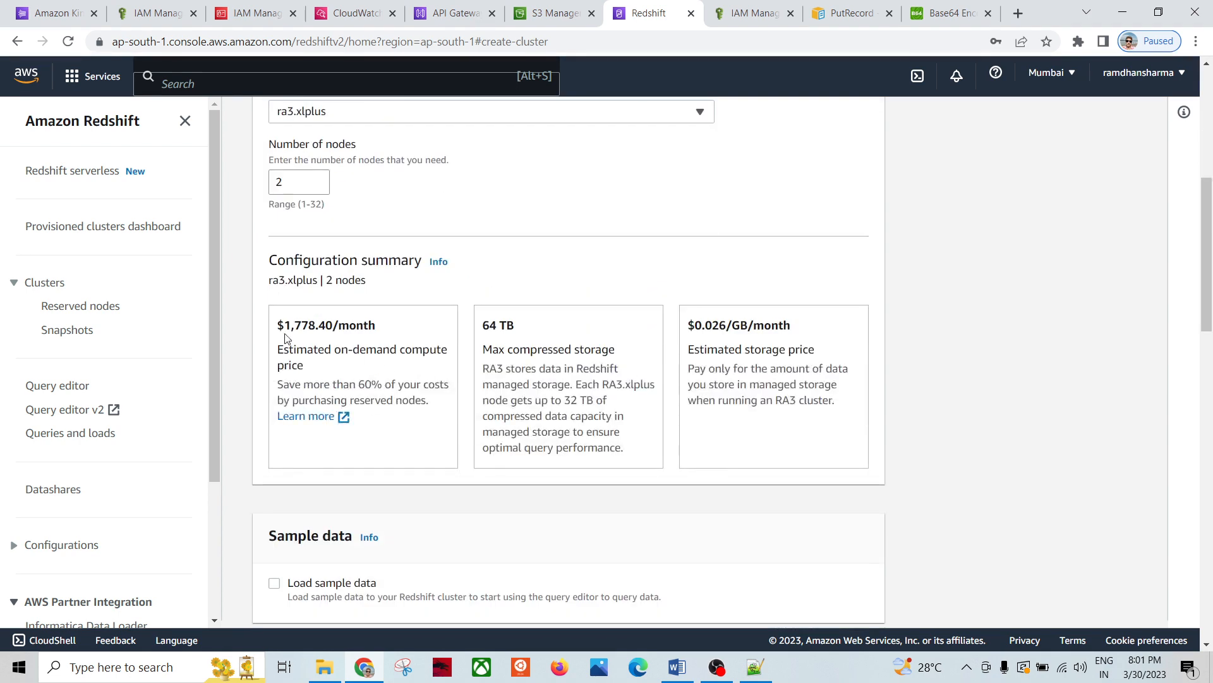
left_click_drag(277, 333, 839, 461)
left_click(838, 462)
scroll(459, 298, "up", 1)
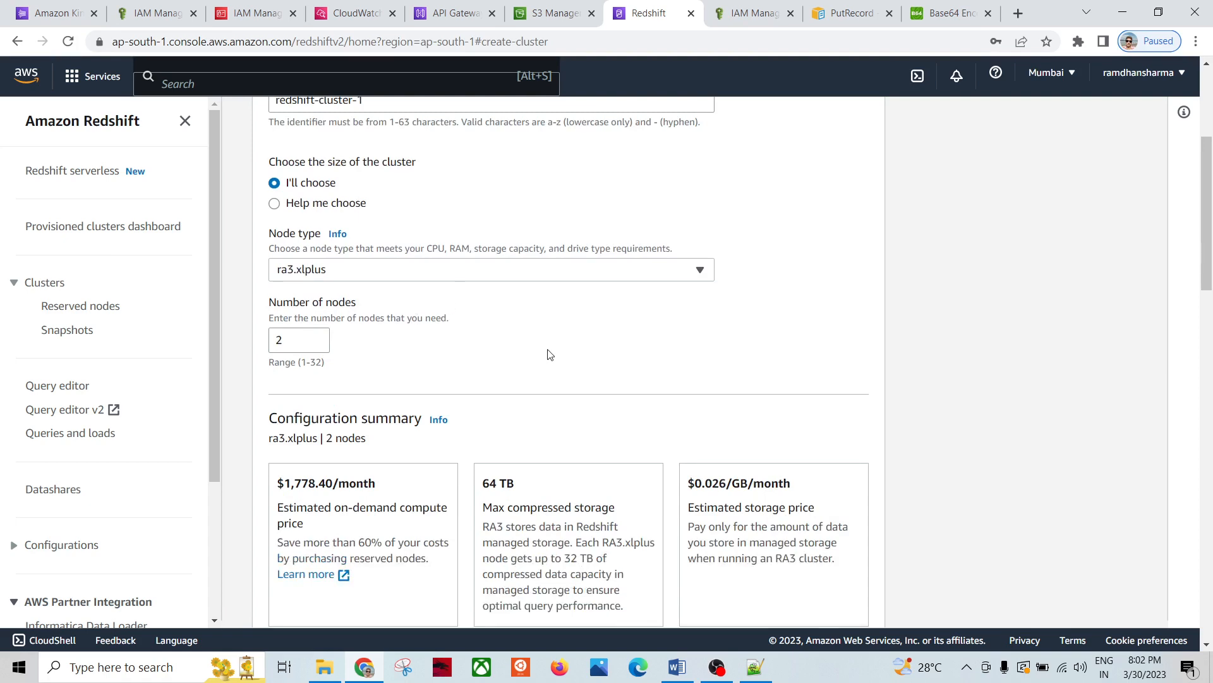
scroll(549, 355, "down", 5)
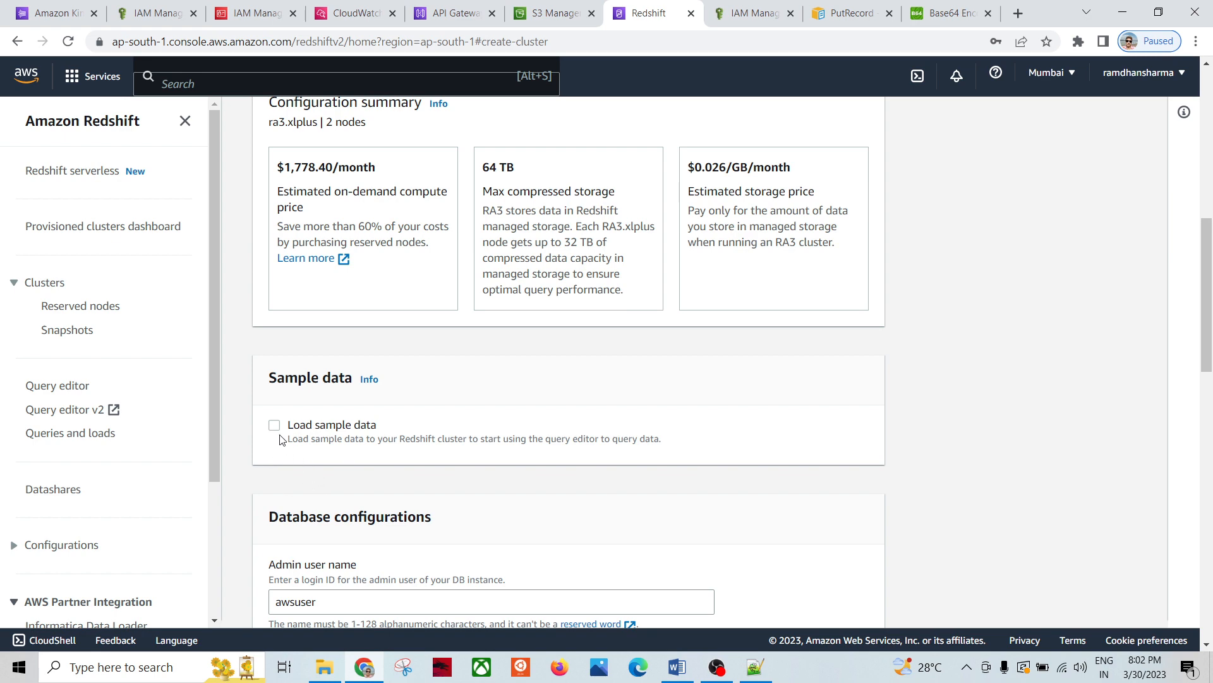
scroll(391, 436, "down", 4)
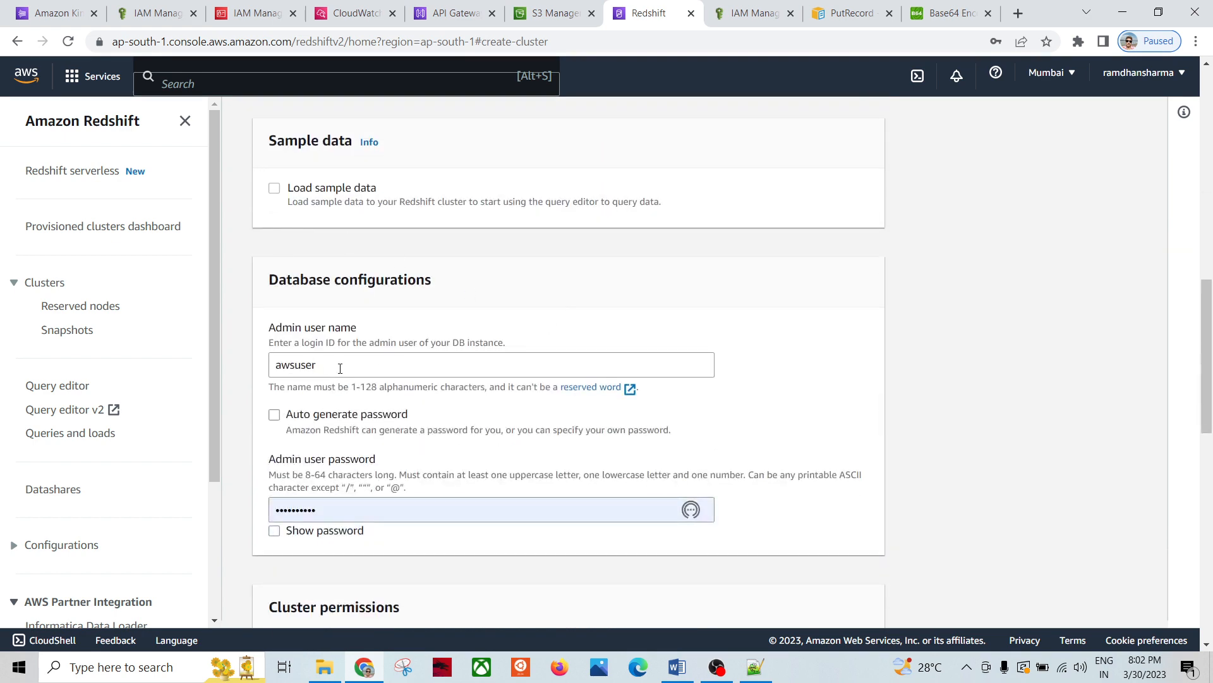
scroll(354, 373, "down", 3)
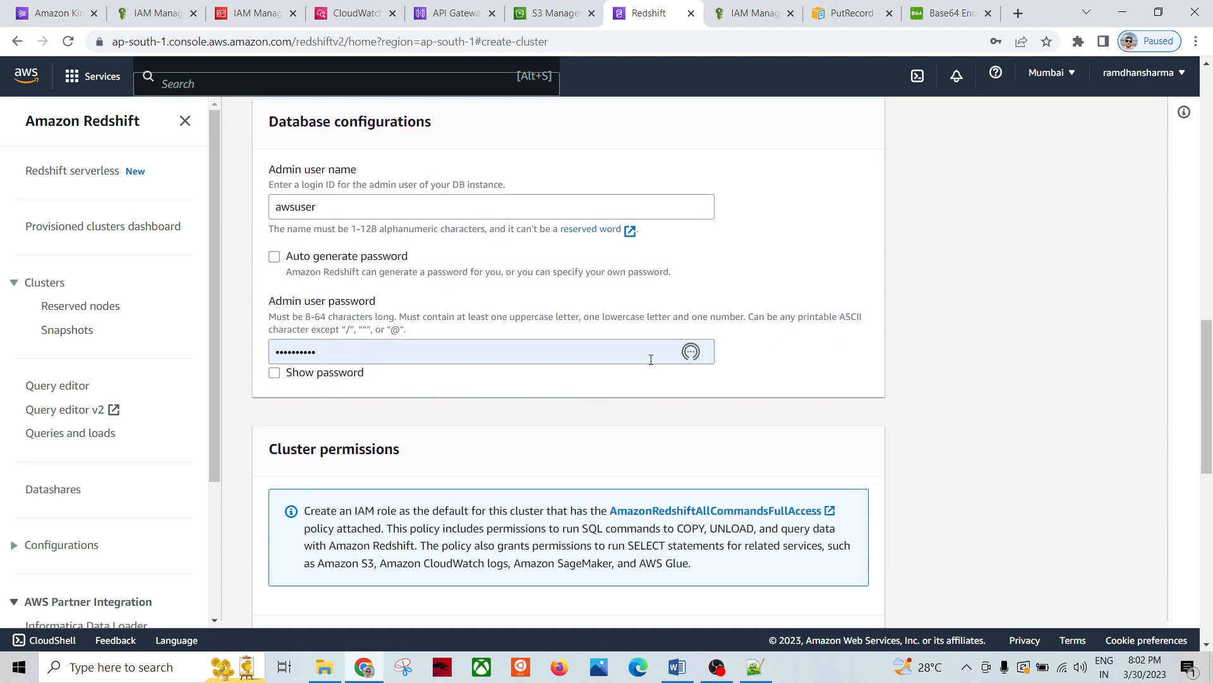
scroll(651, 359, "down", 6)
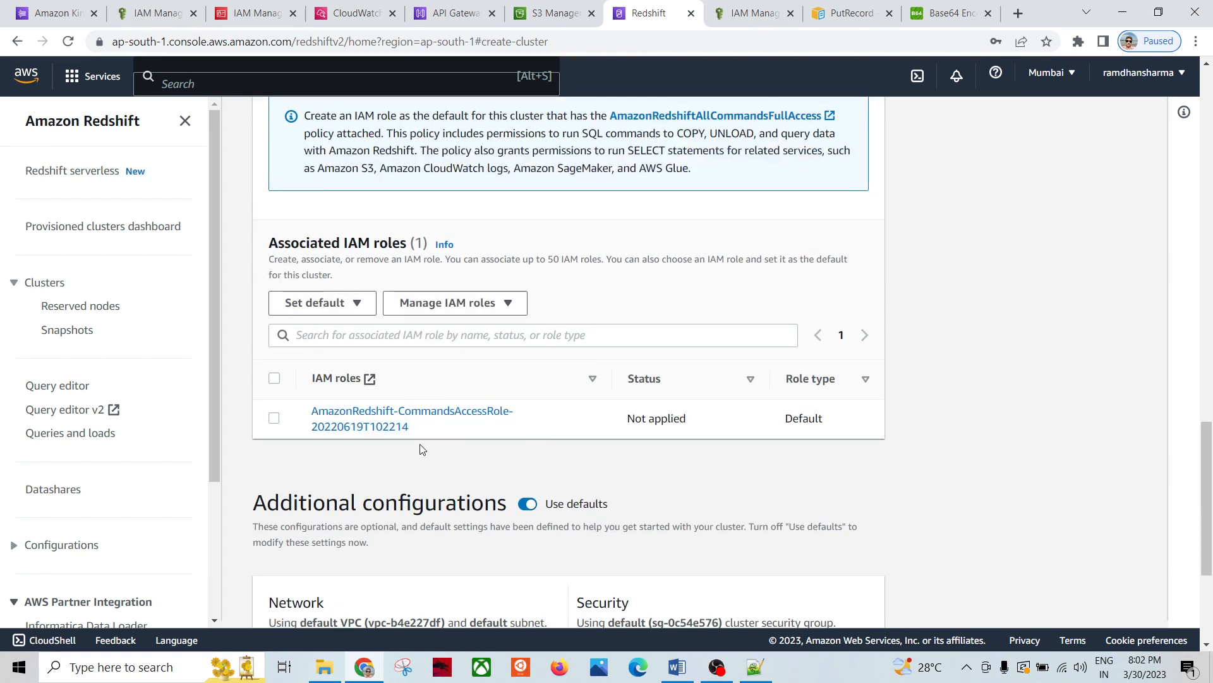
scroll(604, 438, "down", 4)
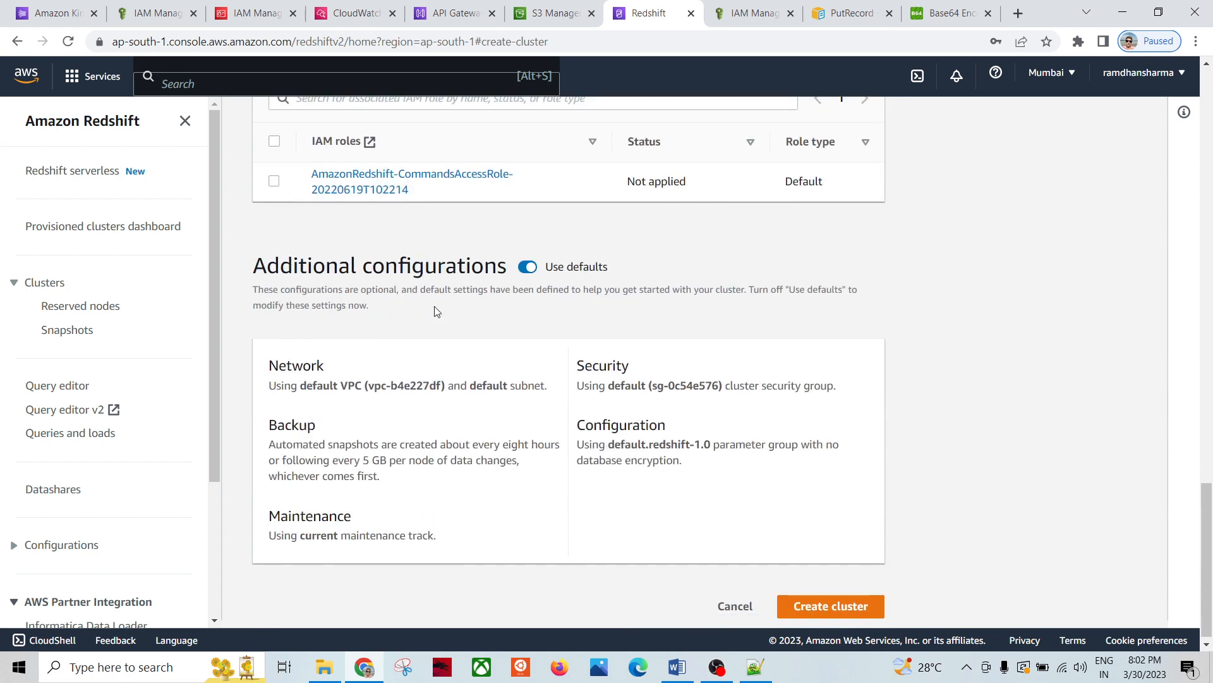
scroll(450, 414, "down", 1)
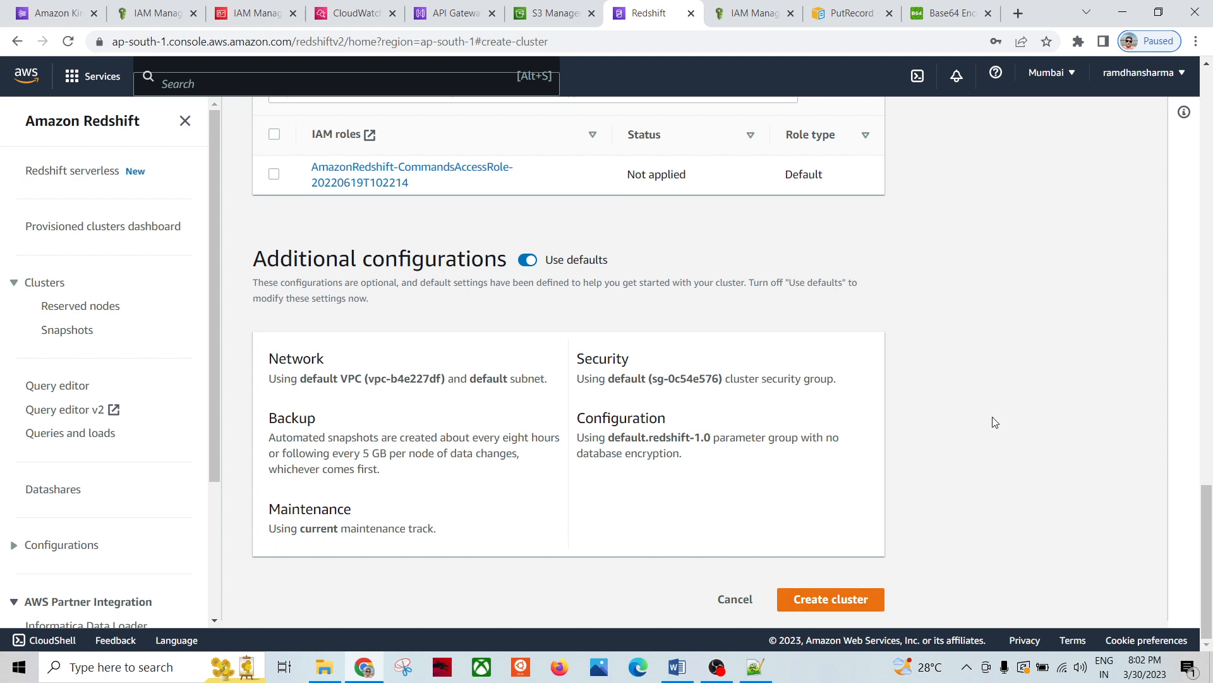
scroll(989, 378, "up", 1)
left_click(735, 606)
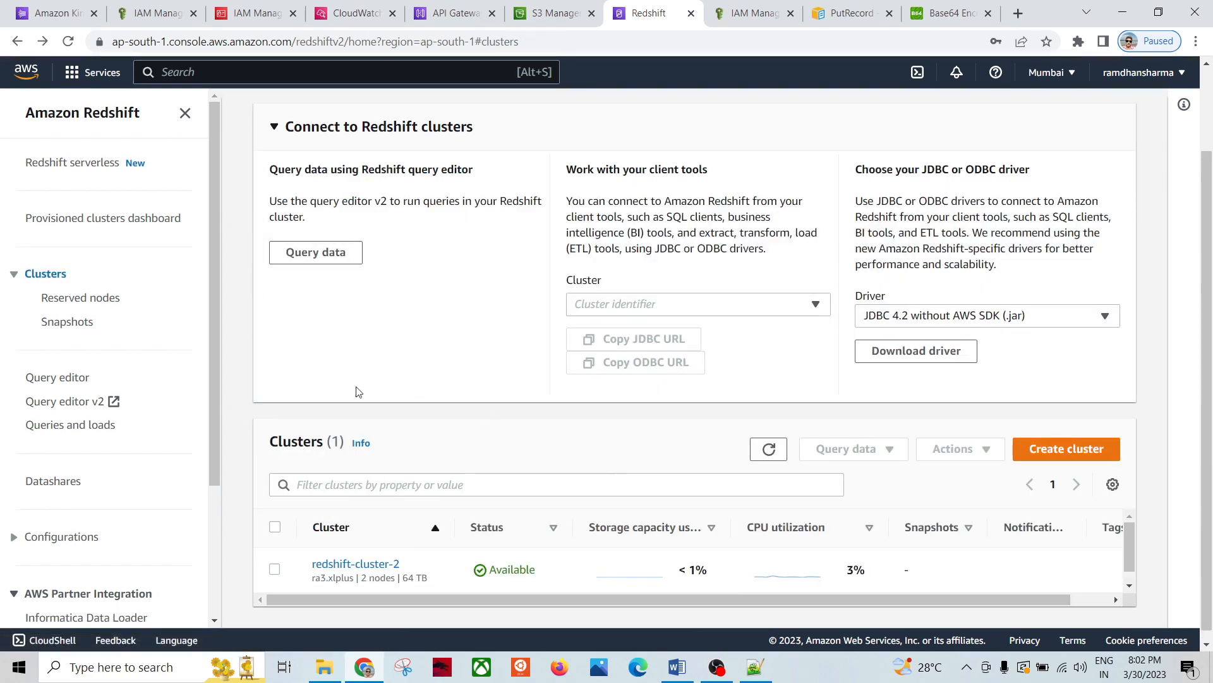
Step: Open the query editor for redshift-cluster-2 and look at the cnbc_news and delete-statement queries
left_click(355, 564)
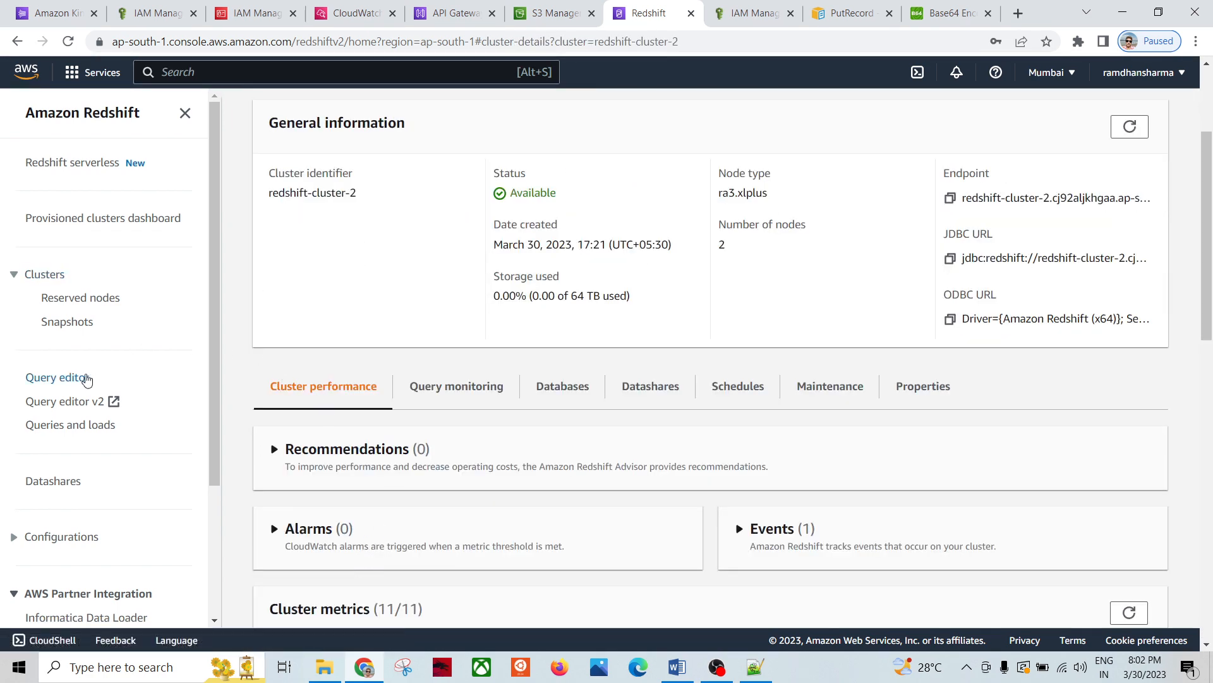
left_click(65, 378)
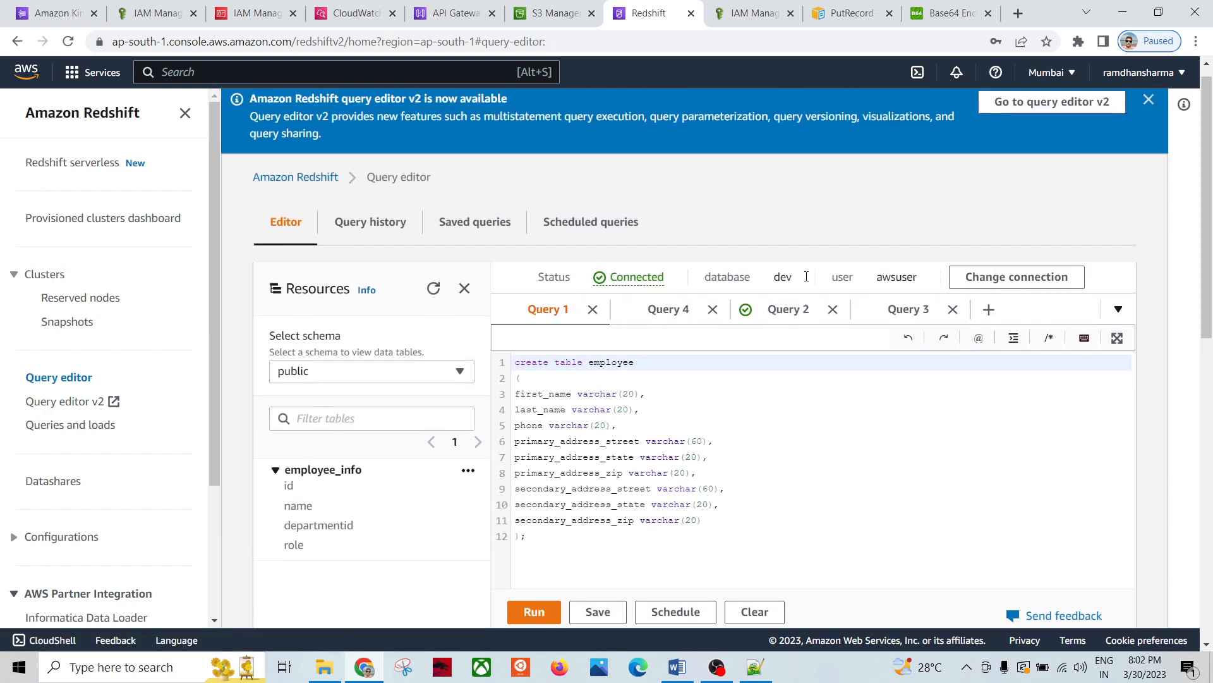
left_click(897, 309)
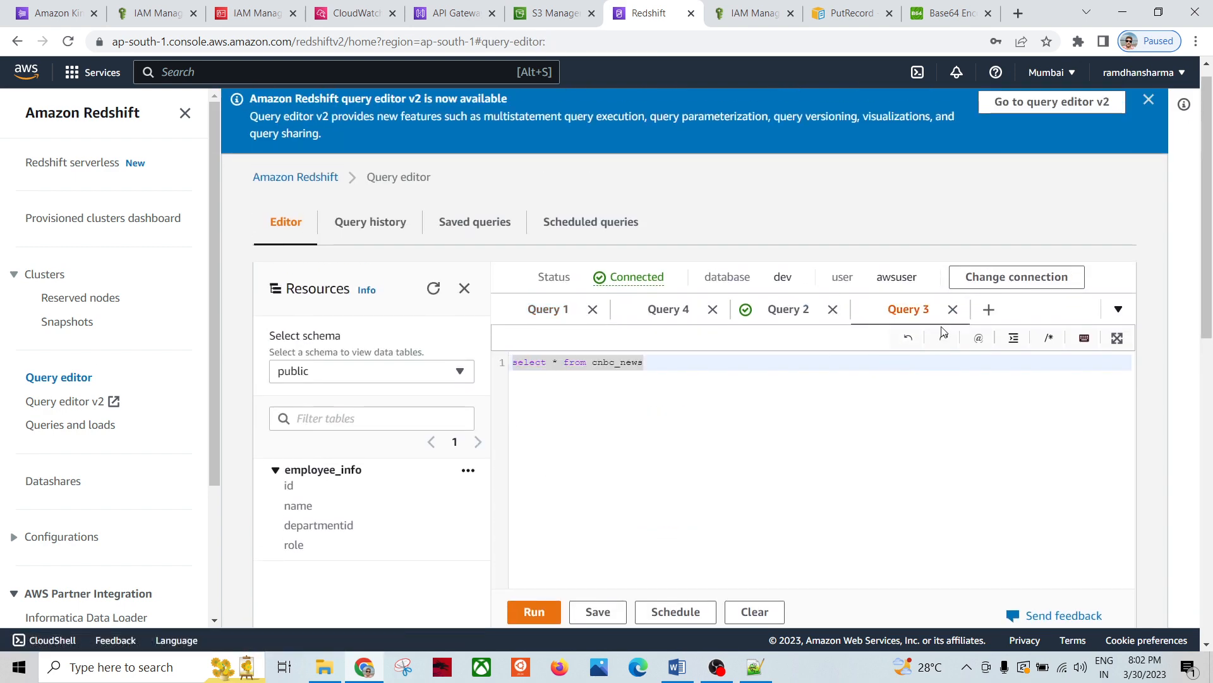
left_click(778, 309)
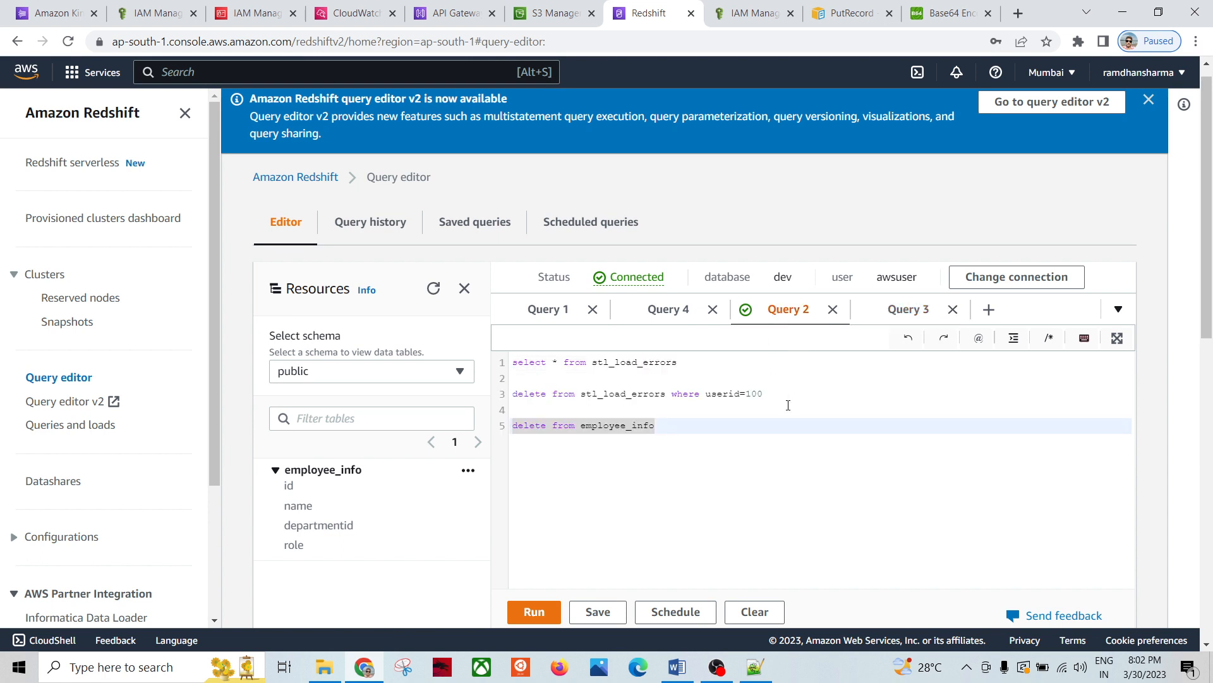
left_click(661, 428)
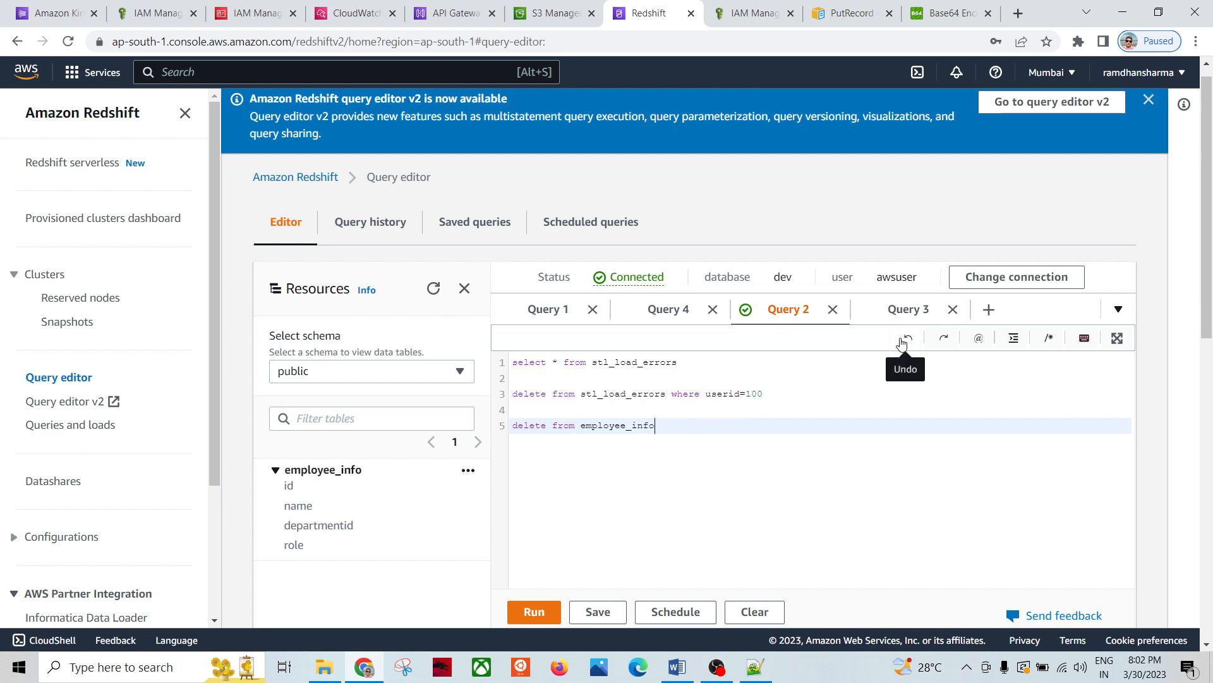
Step: Browse the cnbc_news and employee table create queries, then return to the delete query, selecting employee_info
left_click(907, 312)
left_click(680, 396)
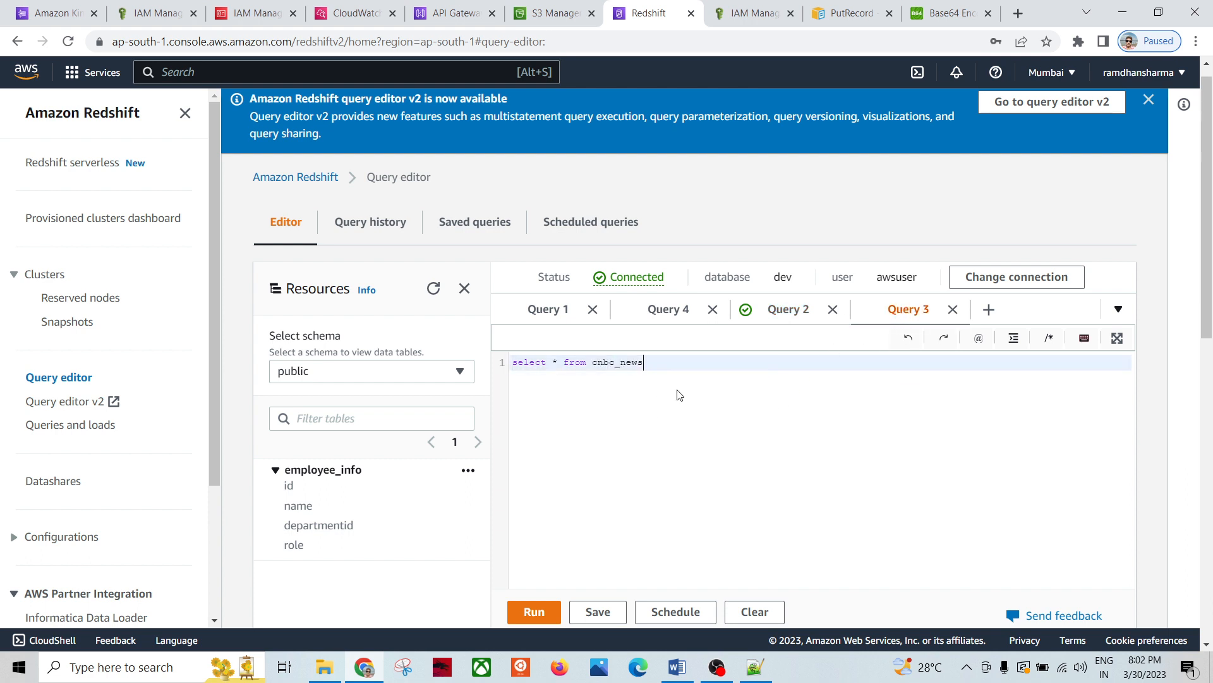
scroll(801, 374, "down", 1)
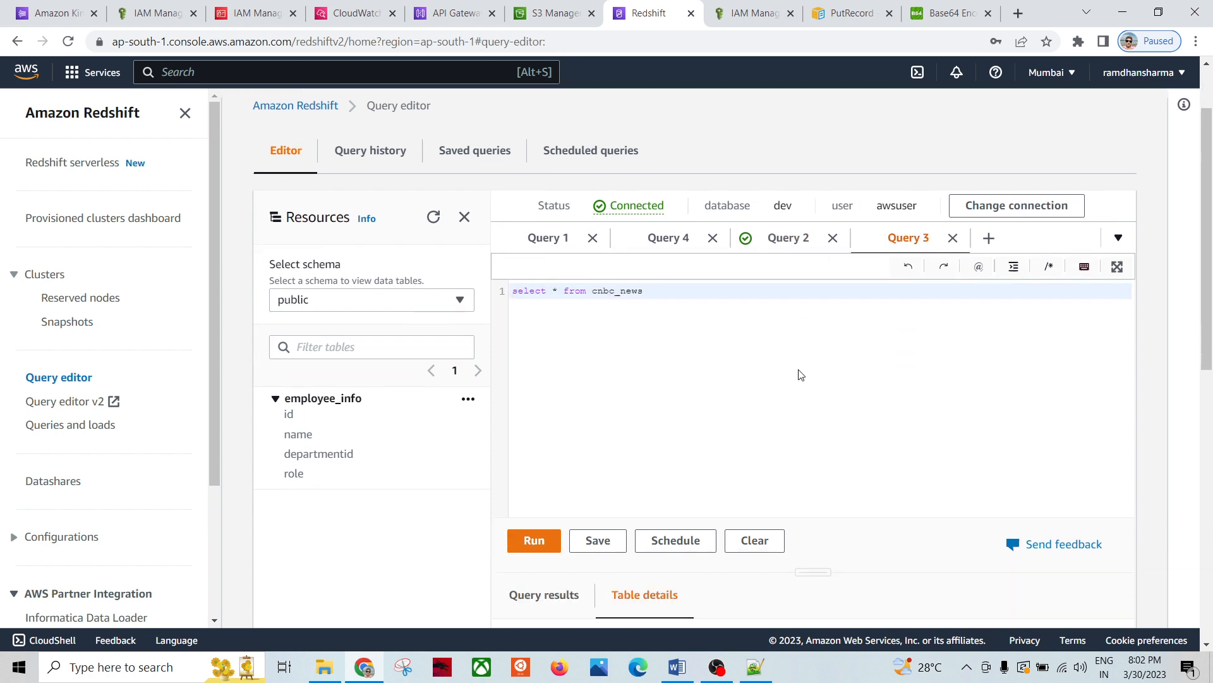
left_click(669, 231)
left_click(570, 242)
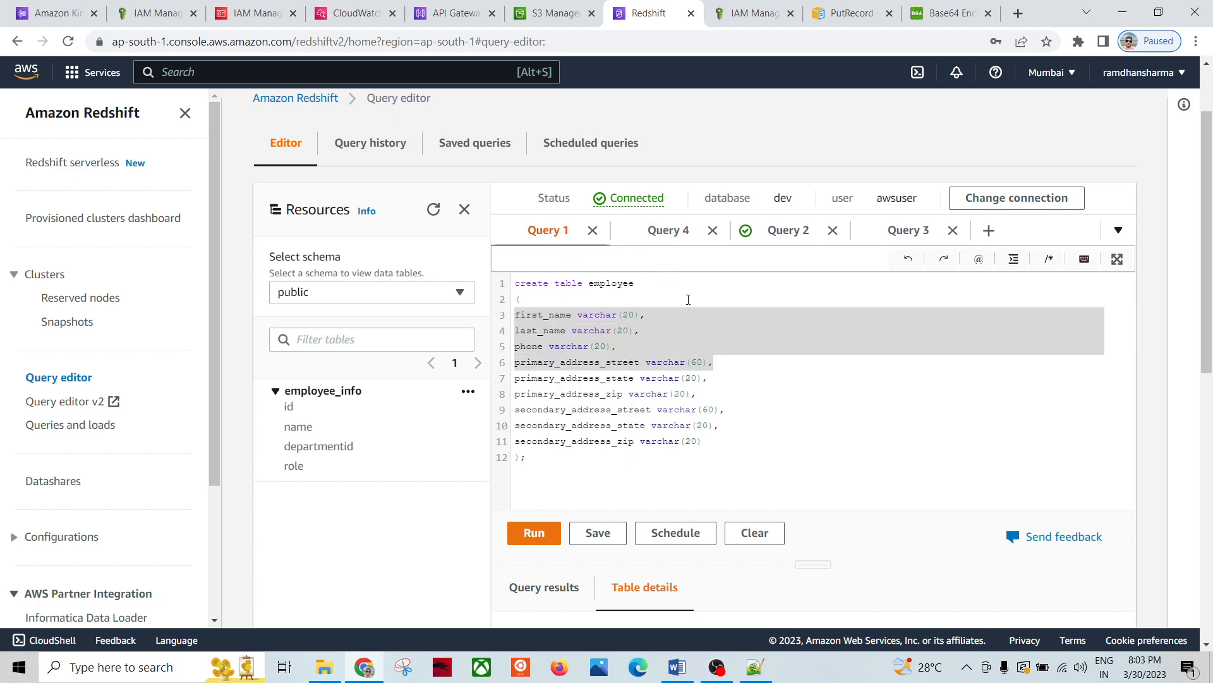
left_click(807, 234)
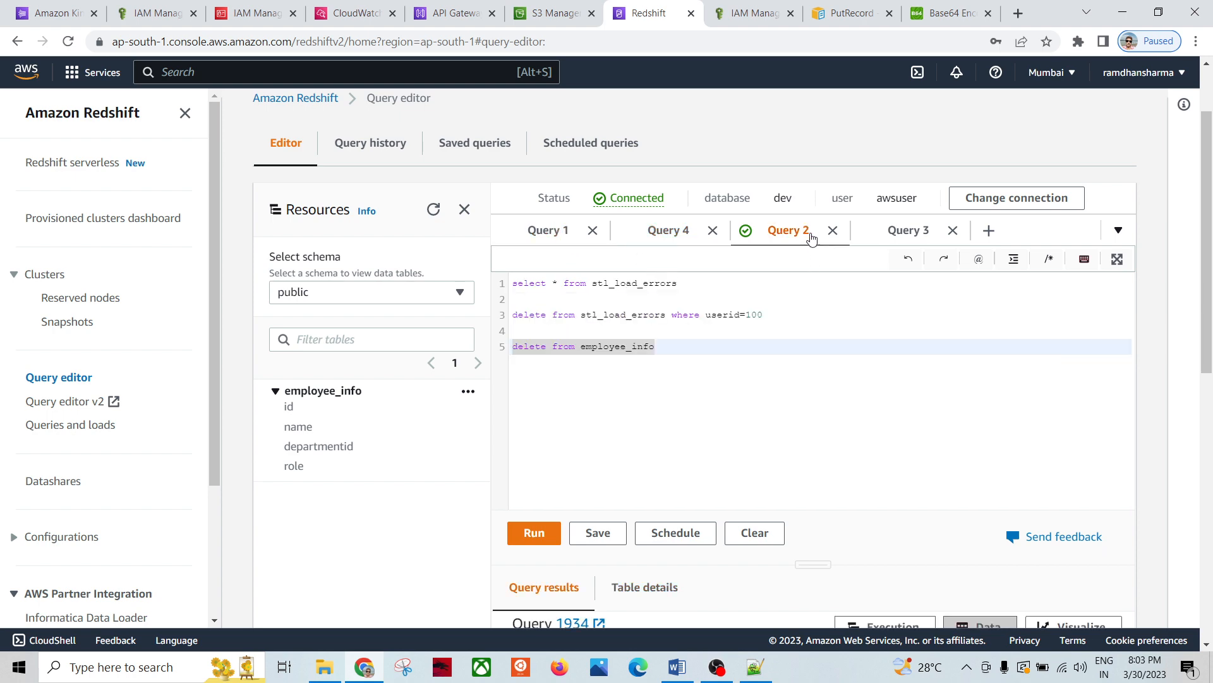
double_click(620, 345)
Step: In the notes, highlight the employee_info create table statement
left_click(756, 667)
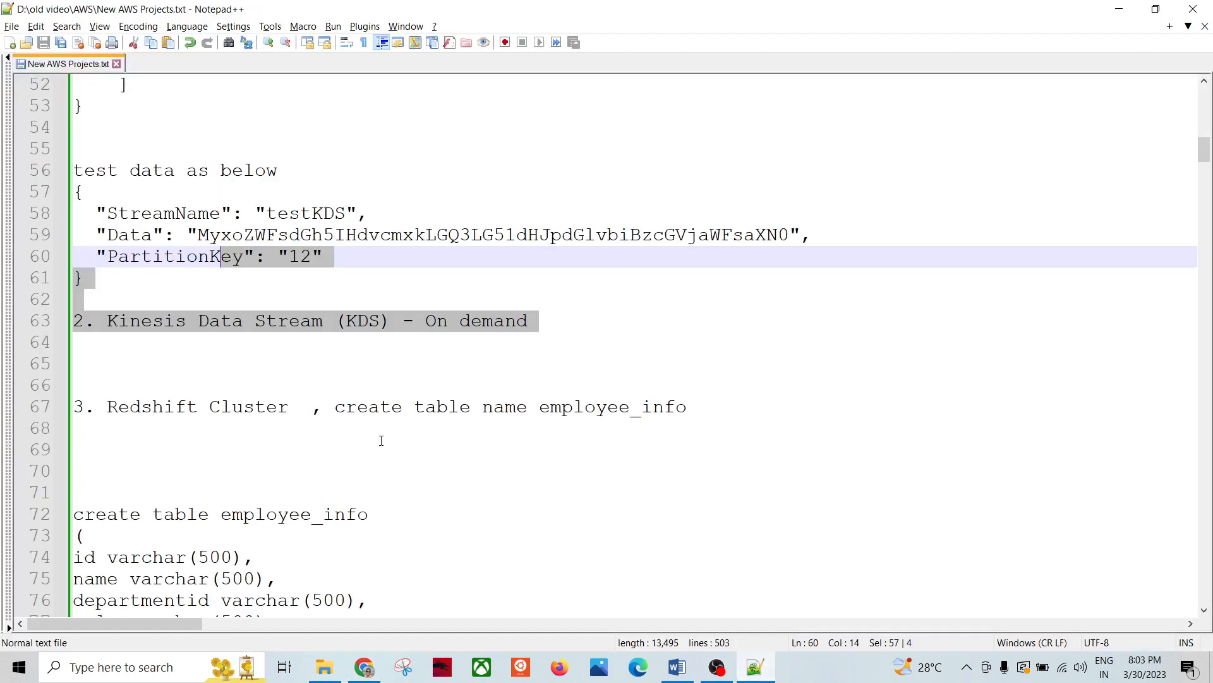
left_click(319, 450)
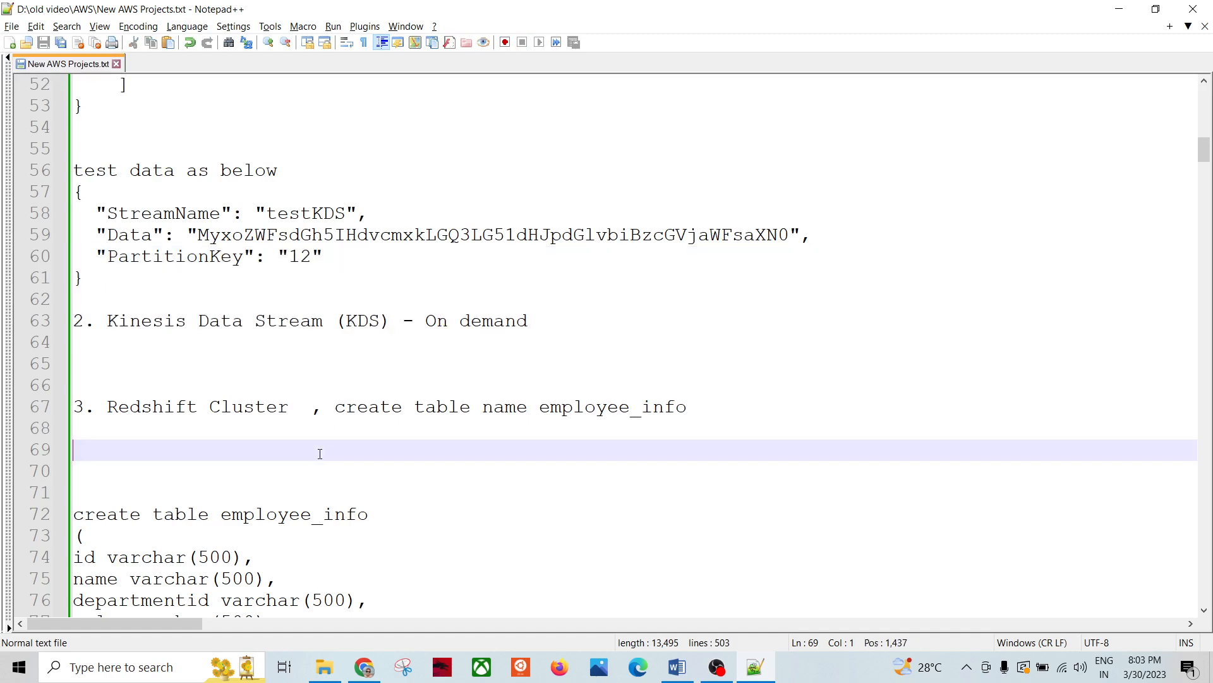
double_click(569, 408)
scroll(483, 424, "down", 3)
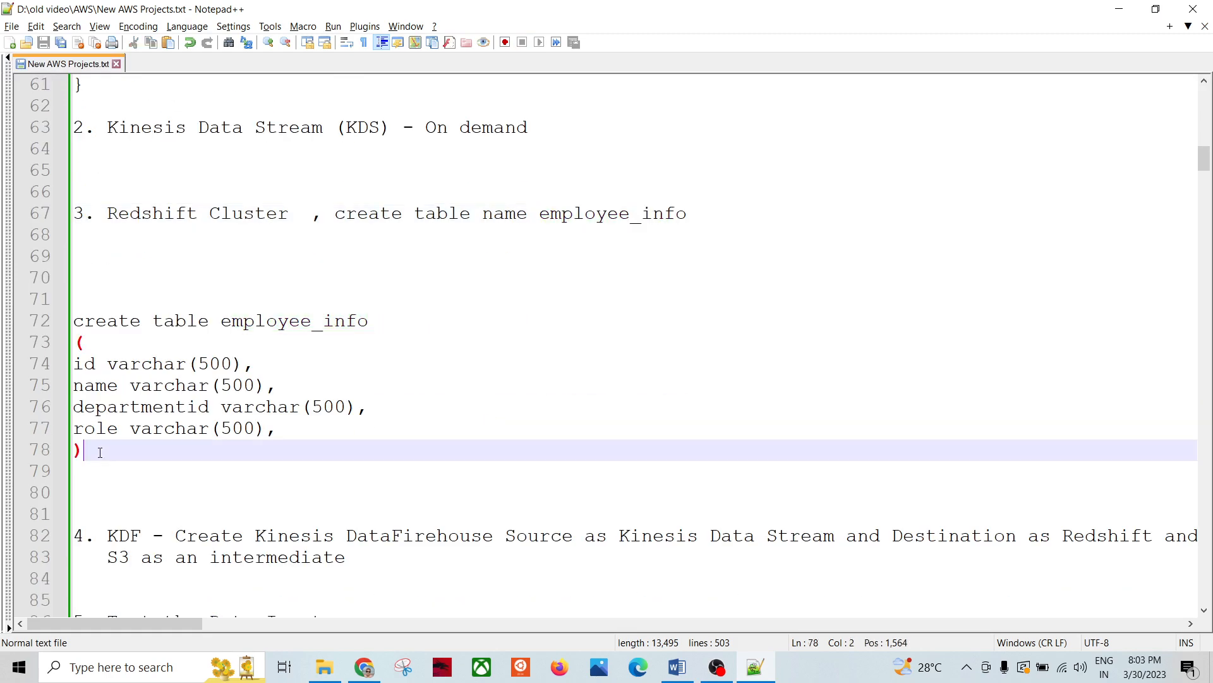
left_click_drag(126, 447, 67, 325)
left_click(220, 486)
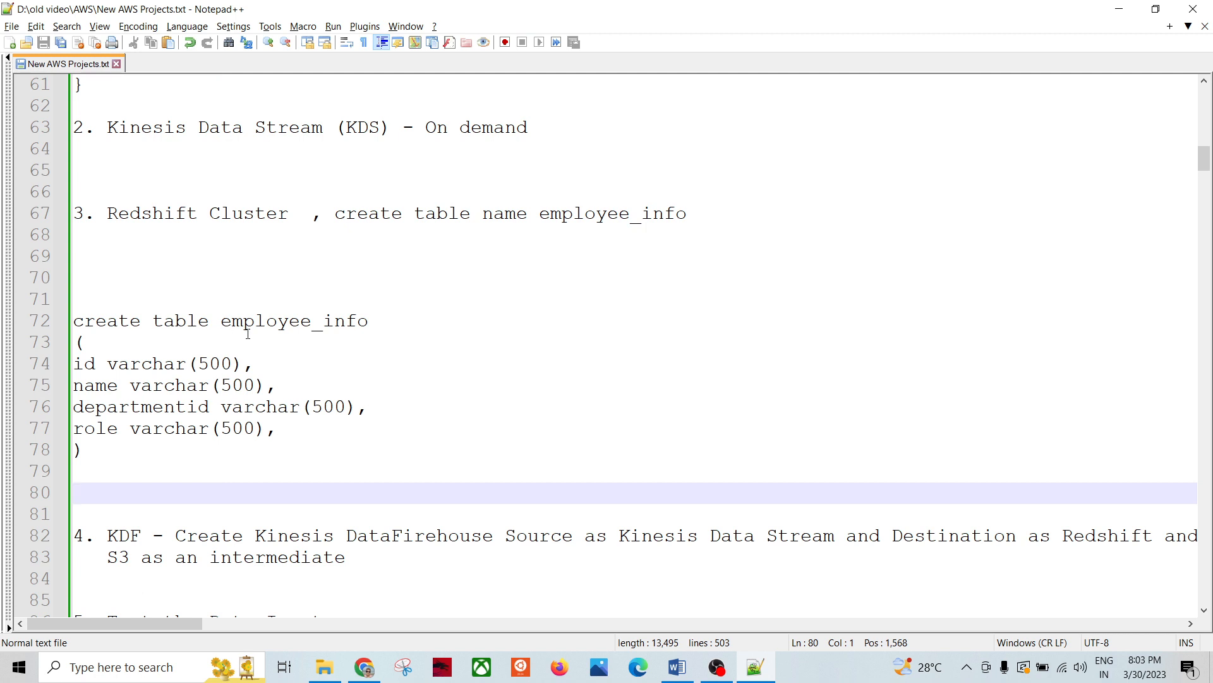
Step: Remove the trailing comma after role varchar(500), save the notes, and return to the query editor
left_click(273, 432)
key("BackSpace")
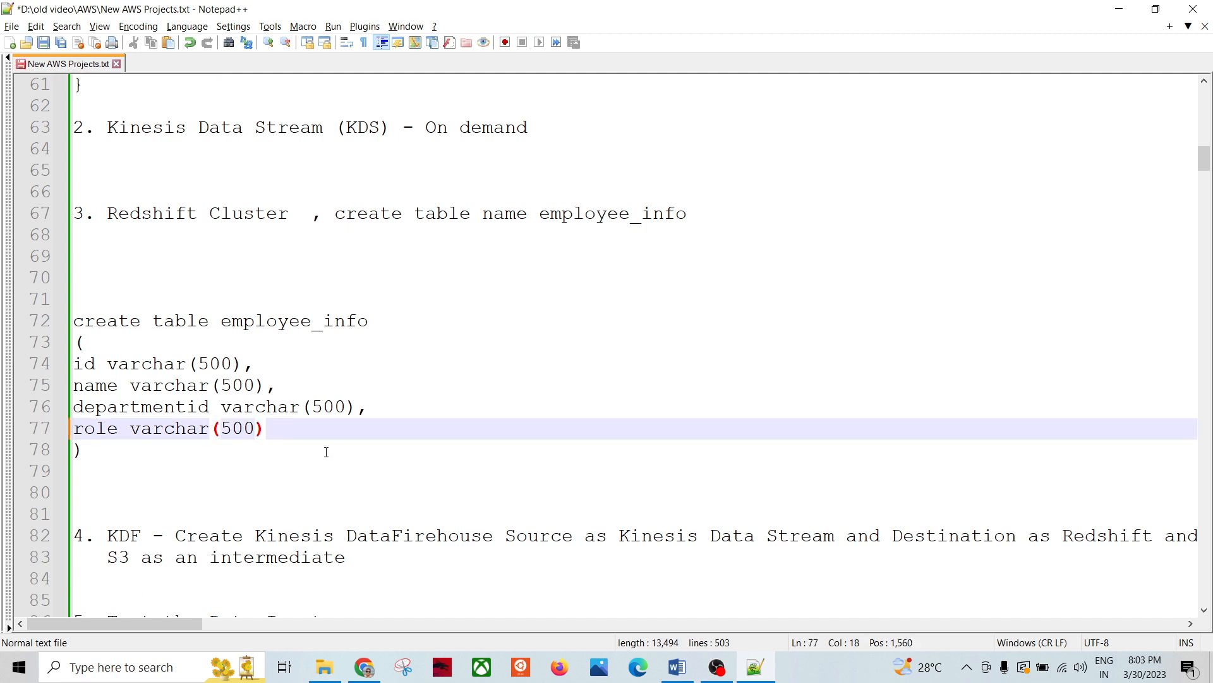
key("ctrl+s")
left_click(155, 483)
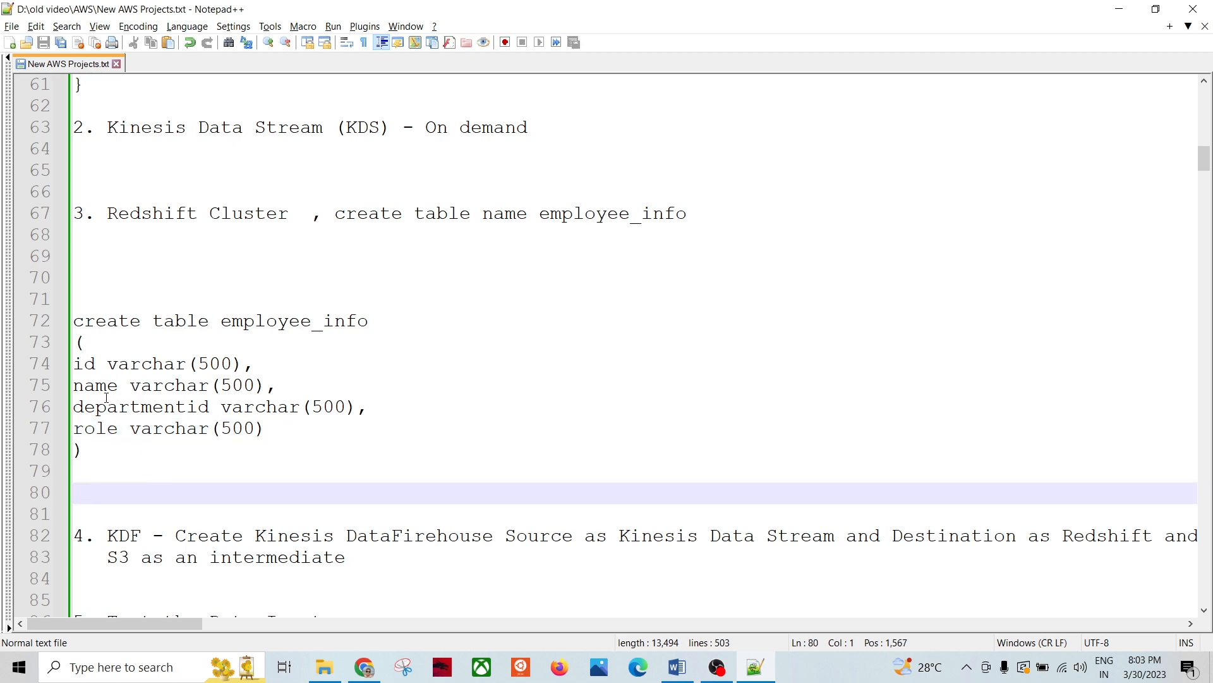
left_click_drag(87, 450, 74, 299)
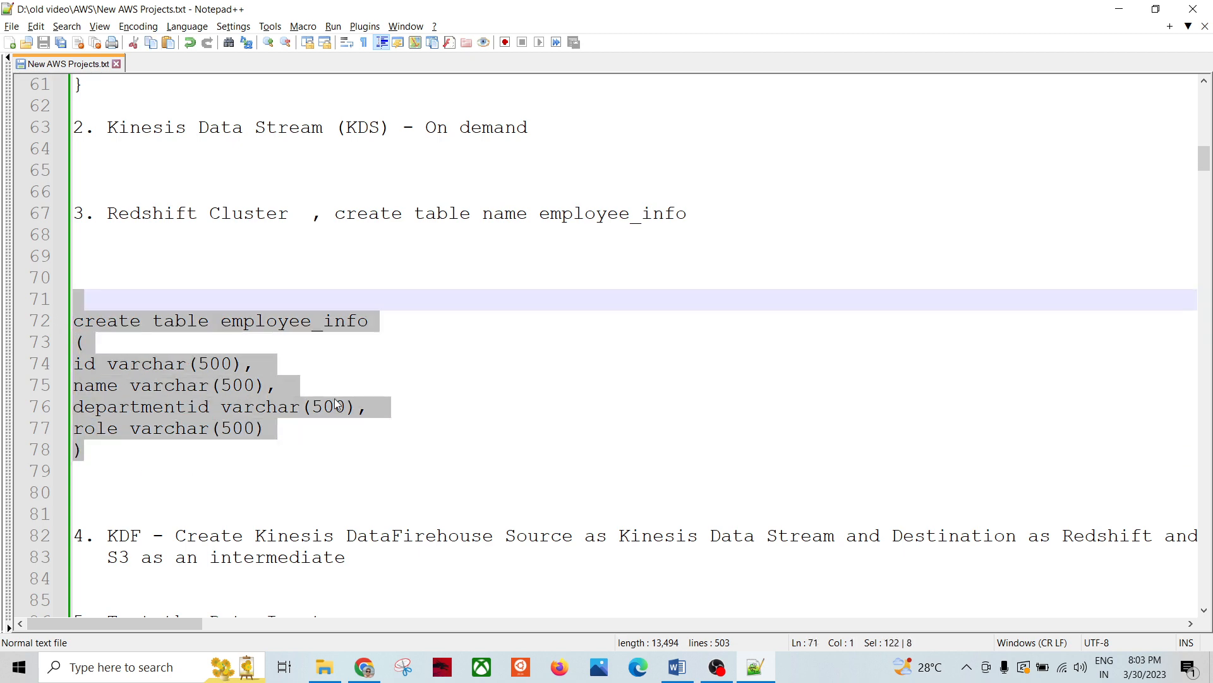
key("alt+Tab")
left_click(668, 368)
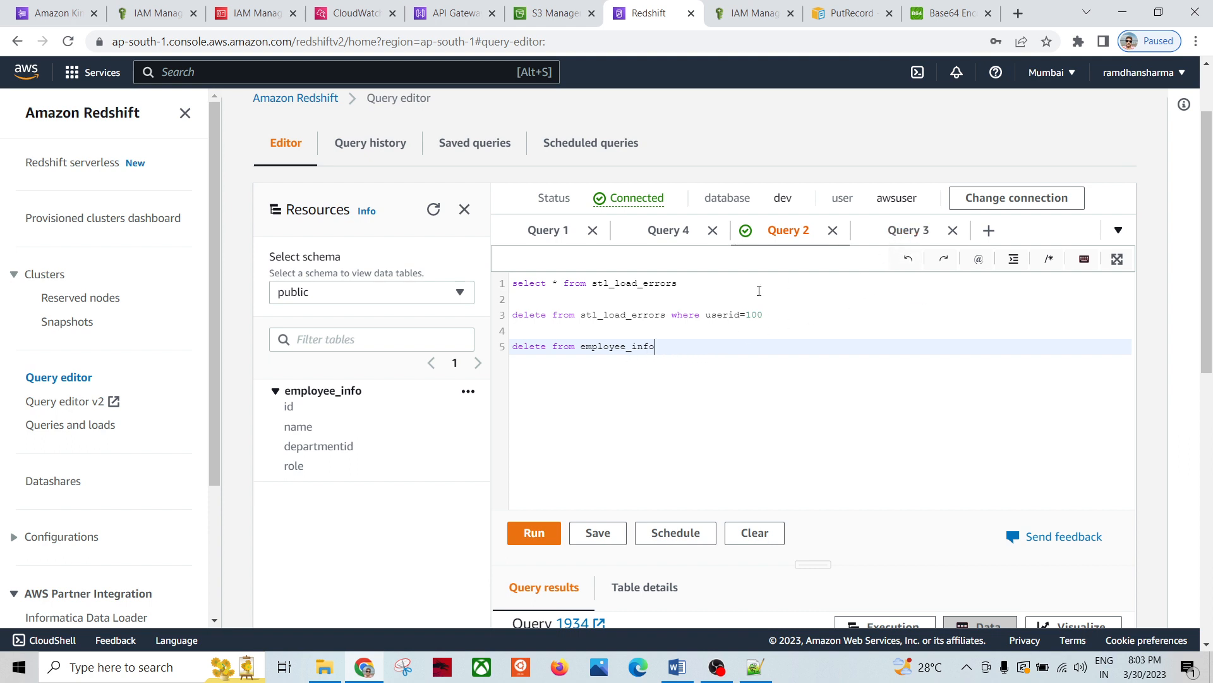
Step: Change line 5 to 'select * from employee_info' and run it
double_click(536, 349)
type("select *")
left_click_drag(698, 347, 475, 347)
left_click(530, 525)
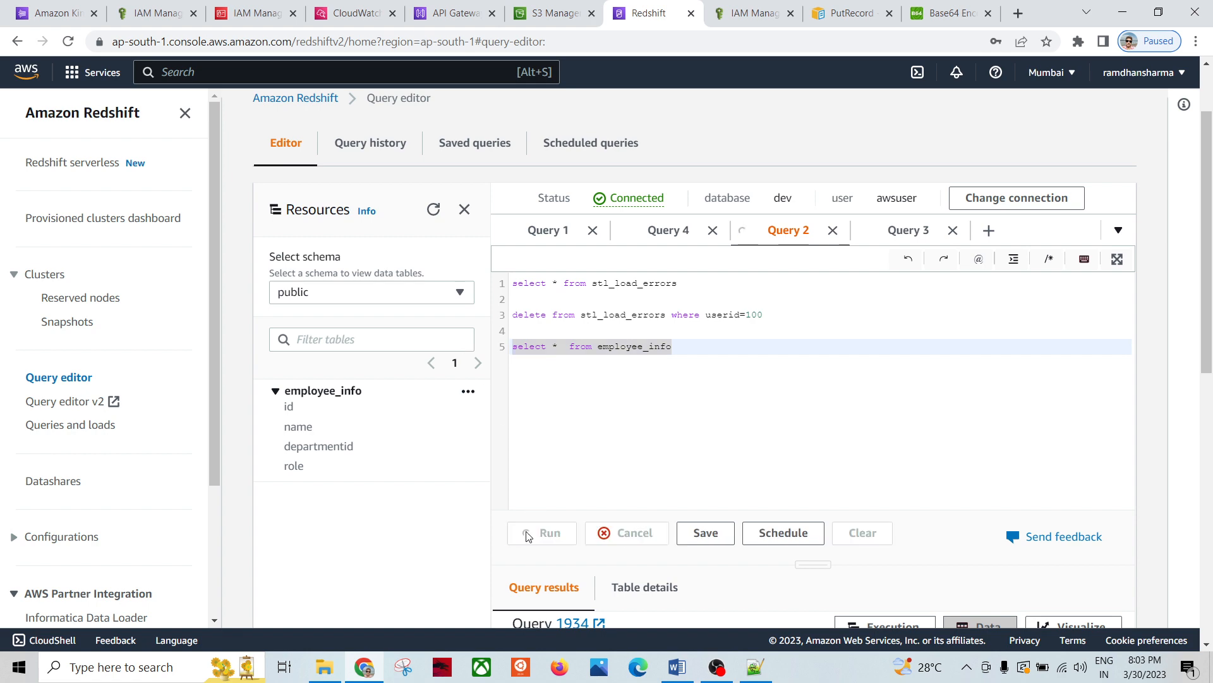
Step: Connect to database dev with the database user and rerun the query, returning one row
scroll(392, 508, "down", 5)
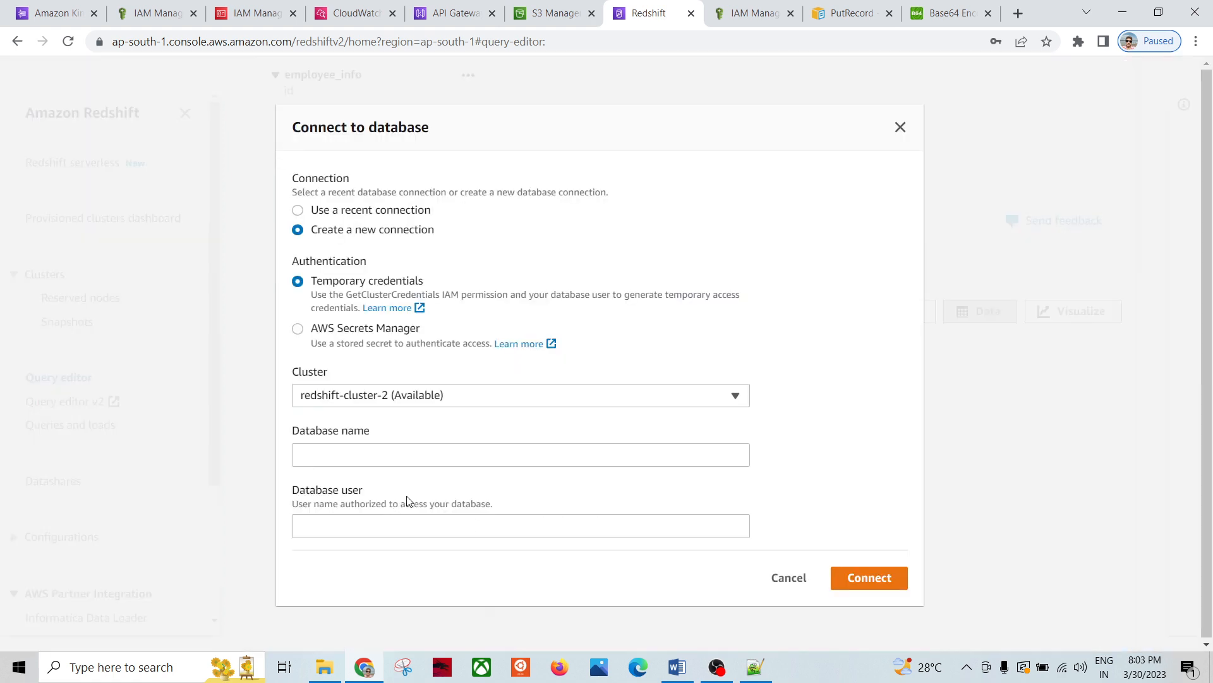
left_click(350, 463)
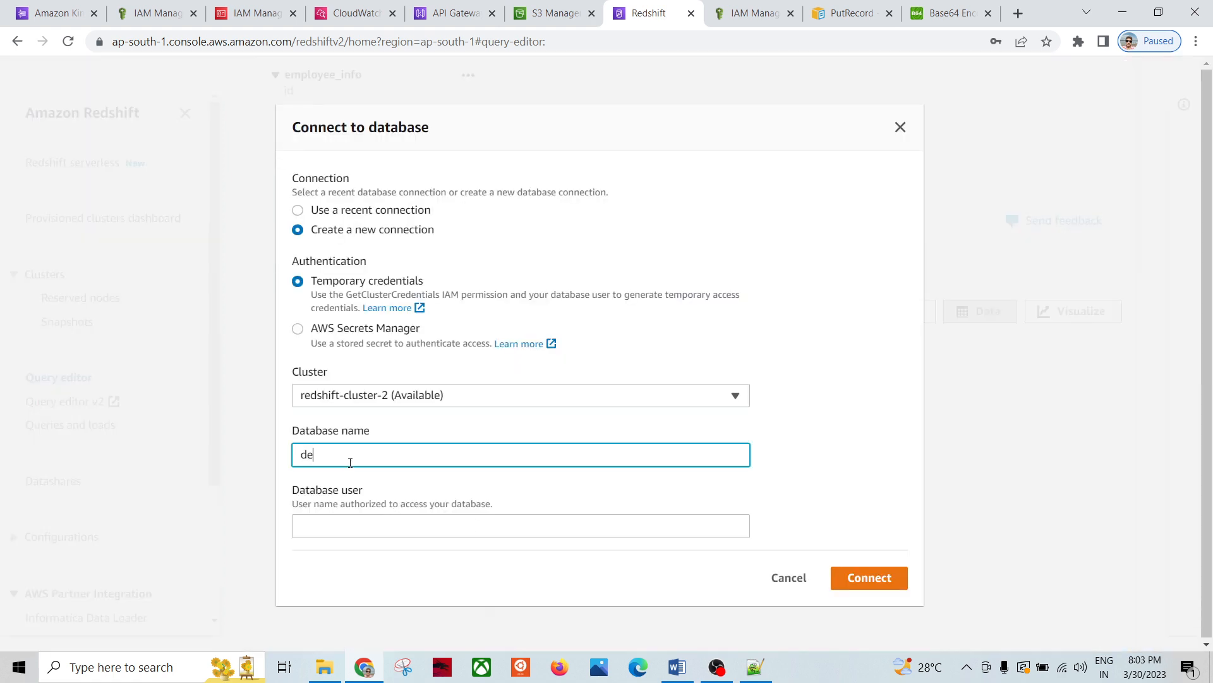
left_click(336, 520)
type("awsuser")
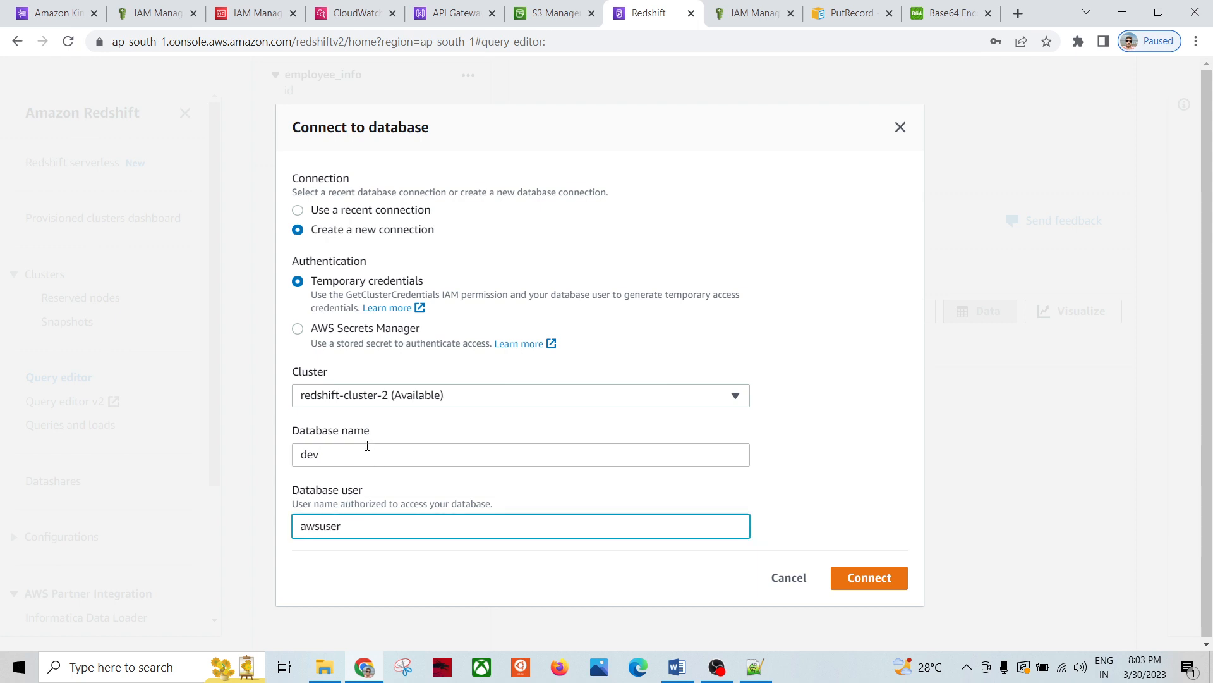
left_click(858, 591)
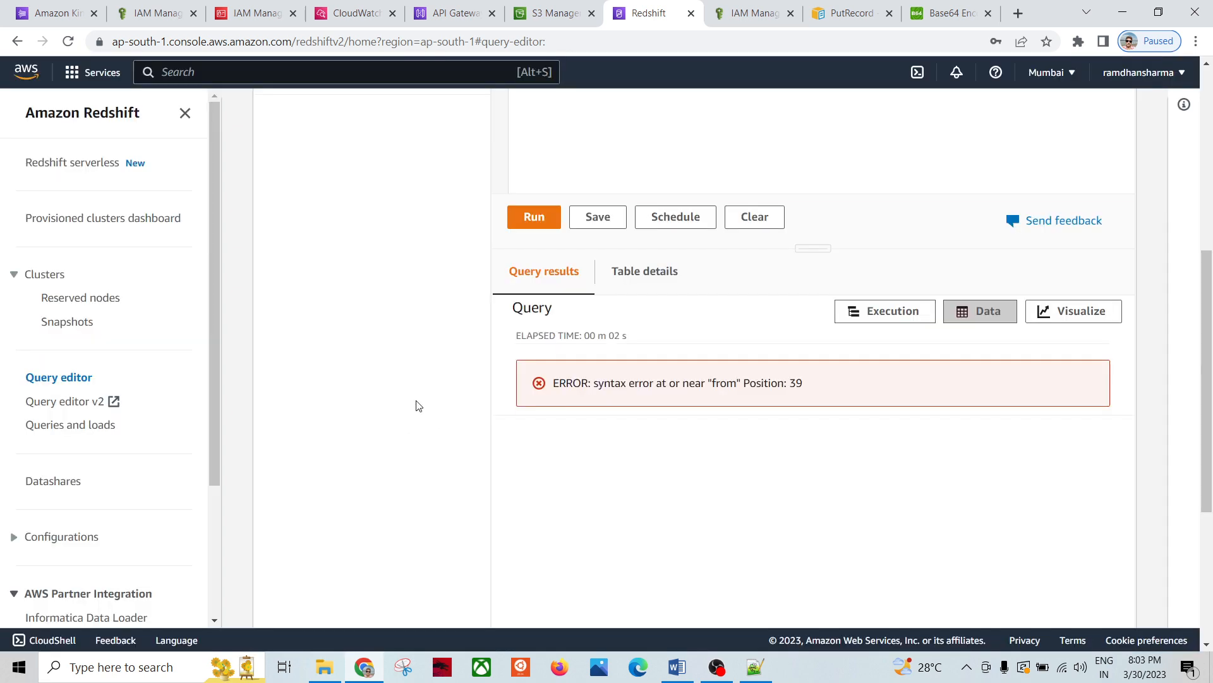
scroll(421, 406, "up", 3)
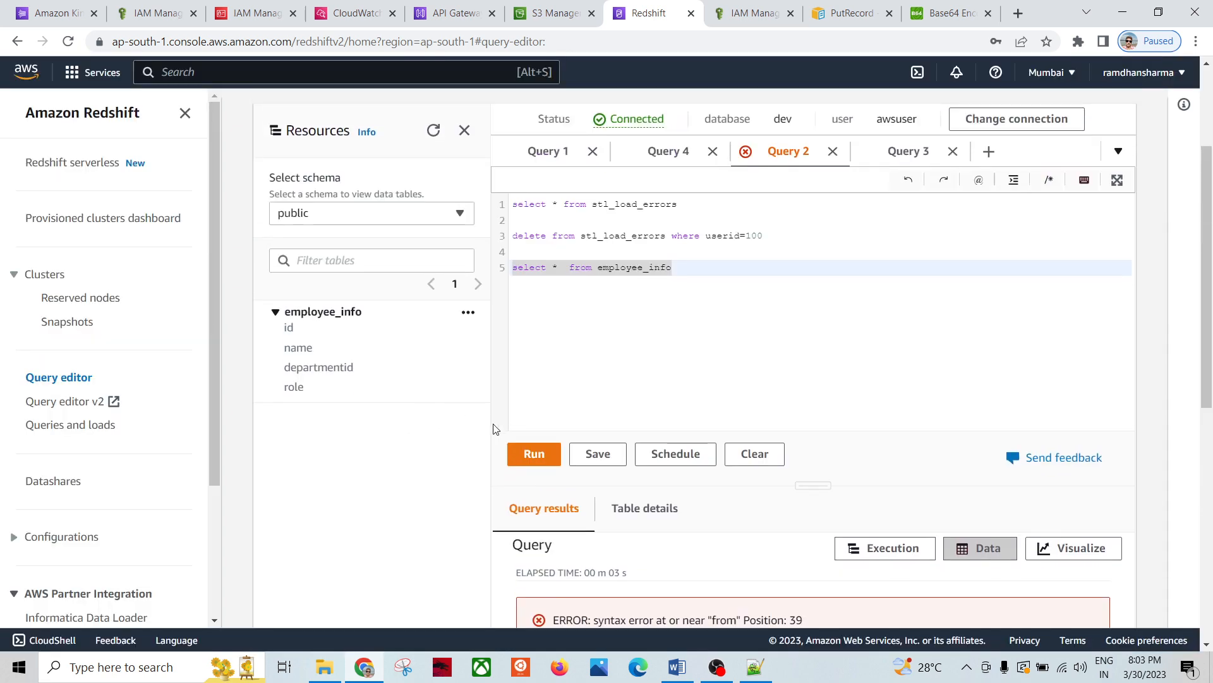
left_click(531, 453)
scroll(411, 442, "down", 3)
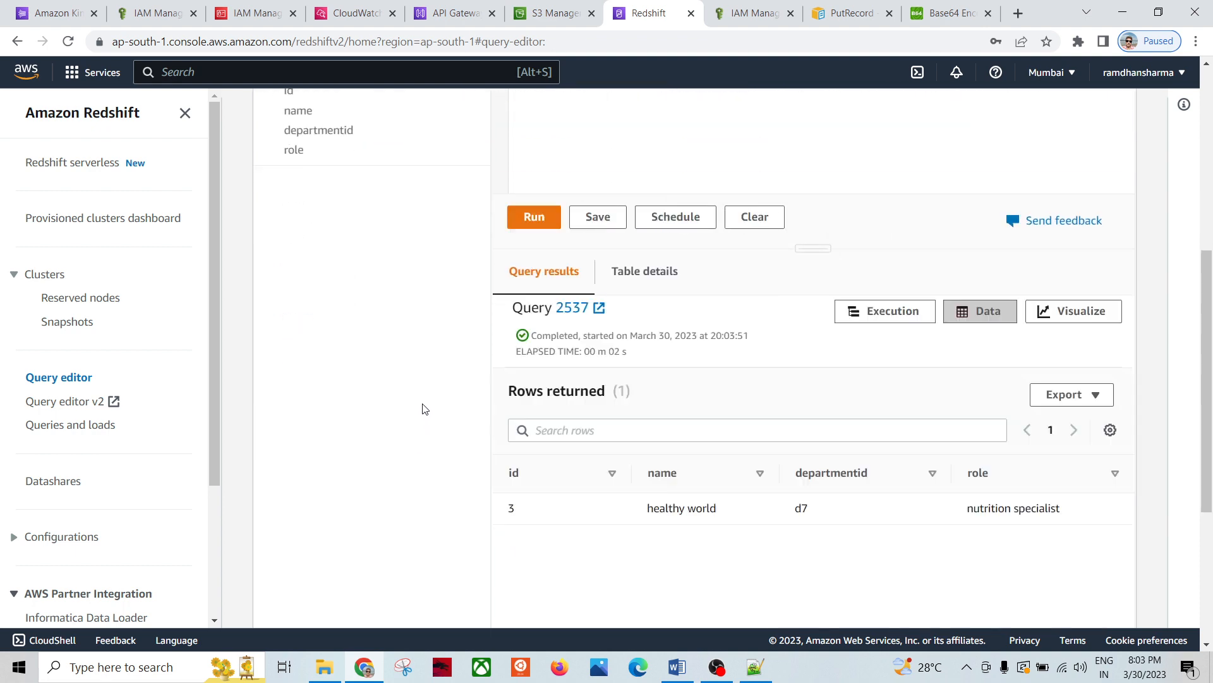
scroll(420, 407, "up", 3)
scroll(418, 410, "down", 3)
scroll(417, 405, "up", 5)
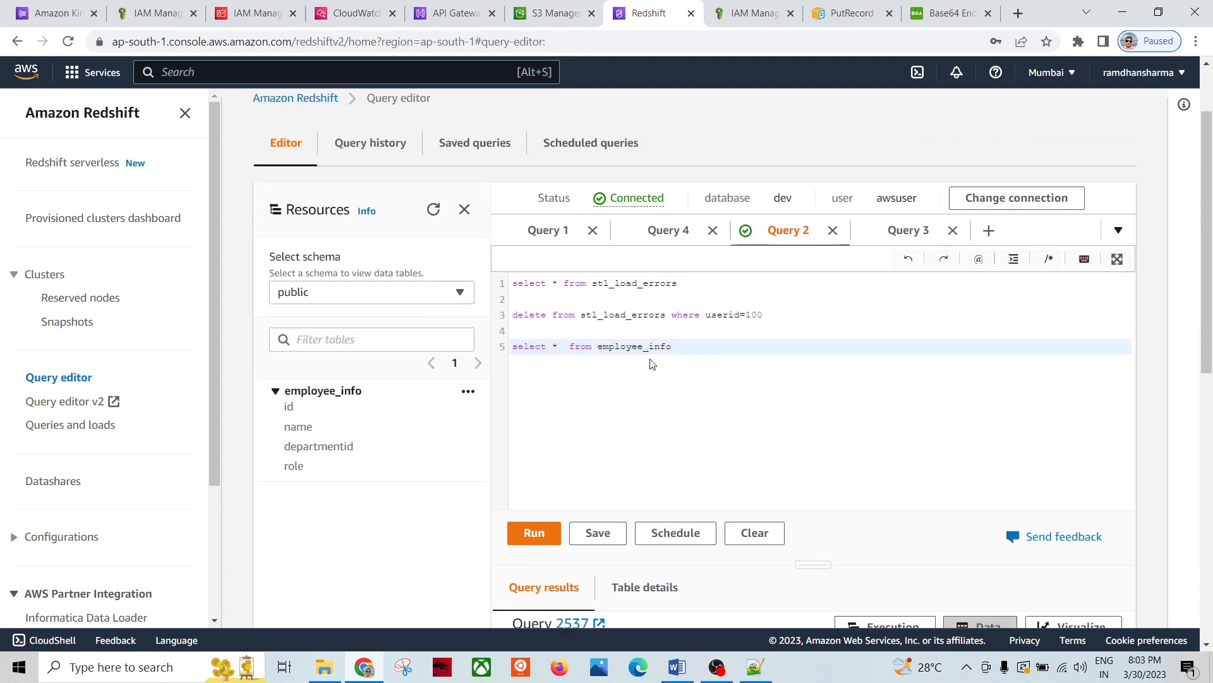
Step: Rewrite the line as 'delete from employee_info' and run it to empty the table
left_click_drag(564, 345, 512, 345)
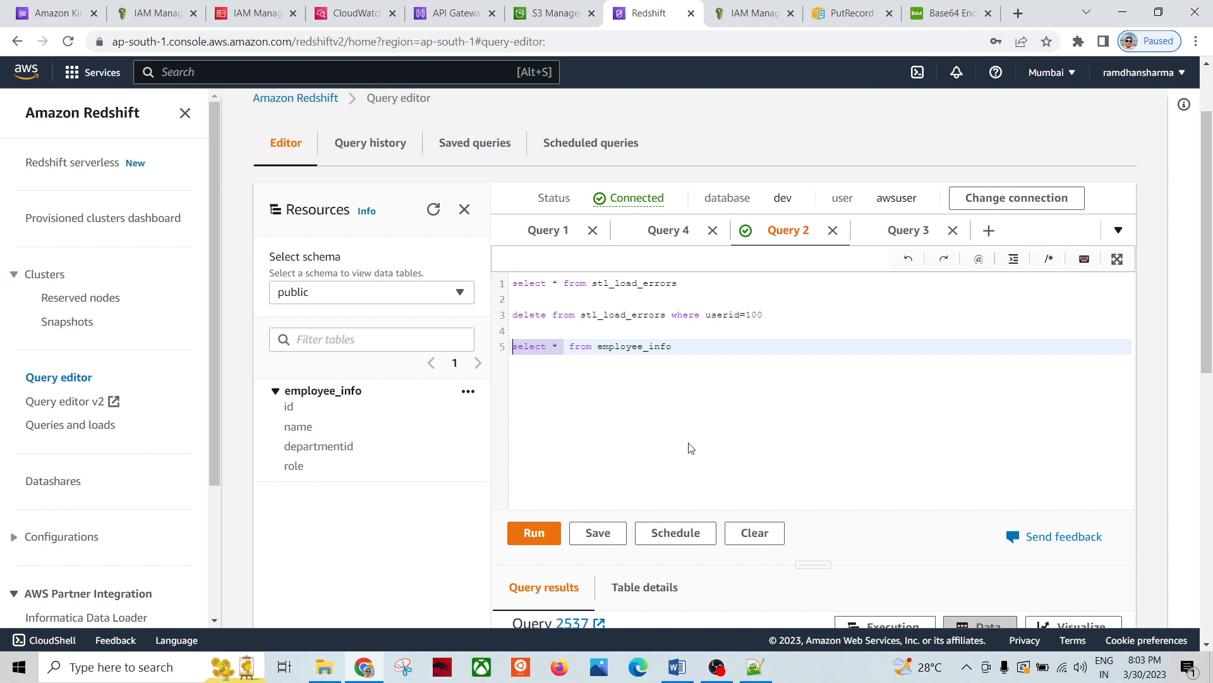
type("deket")
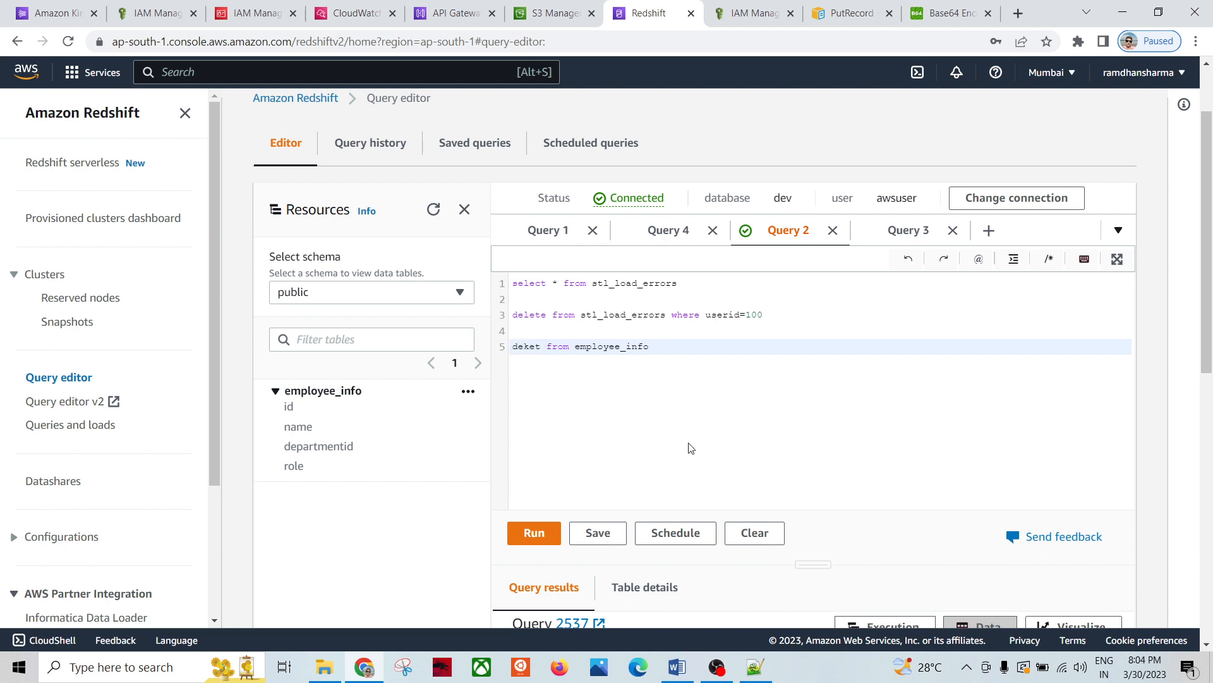
key("BackSpace")
key("BackSpace")
key("BackSpace")
type("lete")
triple_click(616, 347)
left_click(528, 533)
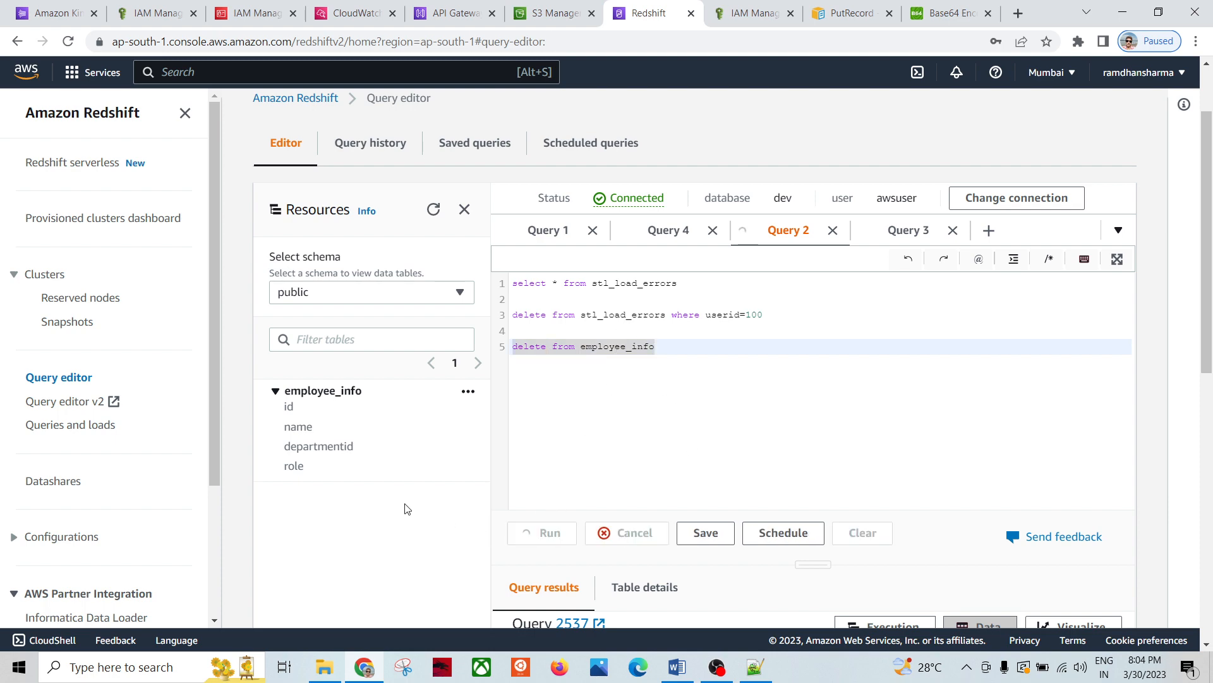
scroll(401, 505, "down", 4)
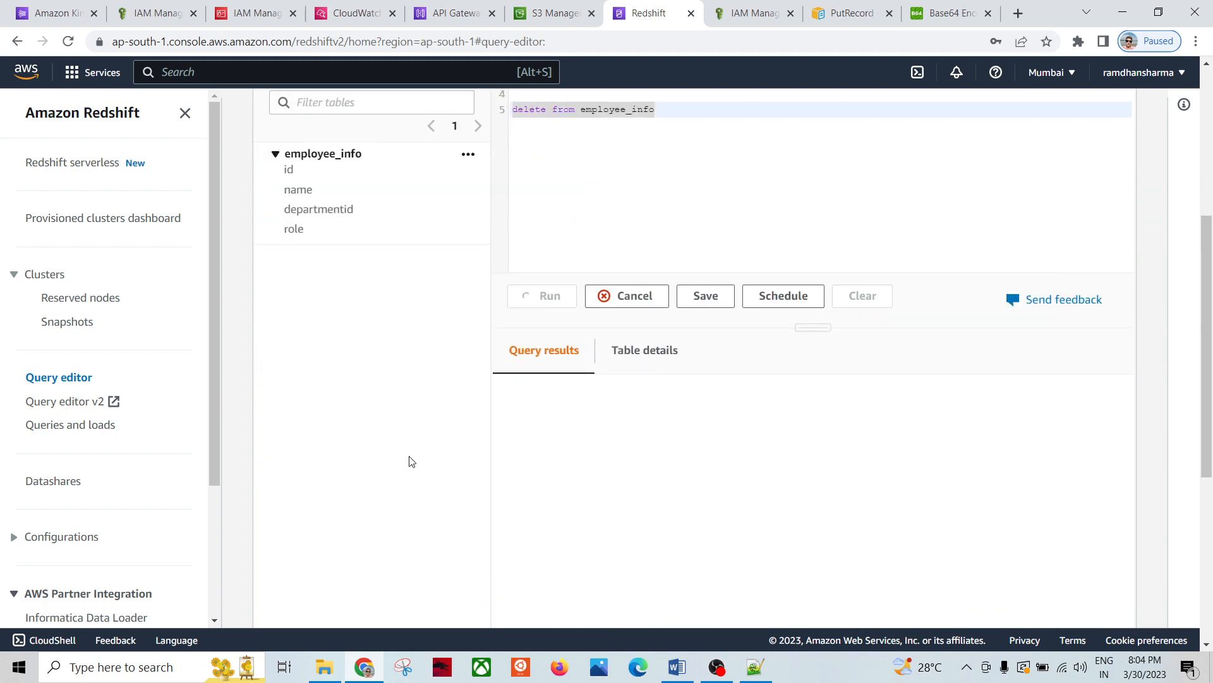
scroll(412, 461, "up", 5)
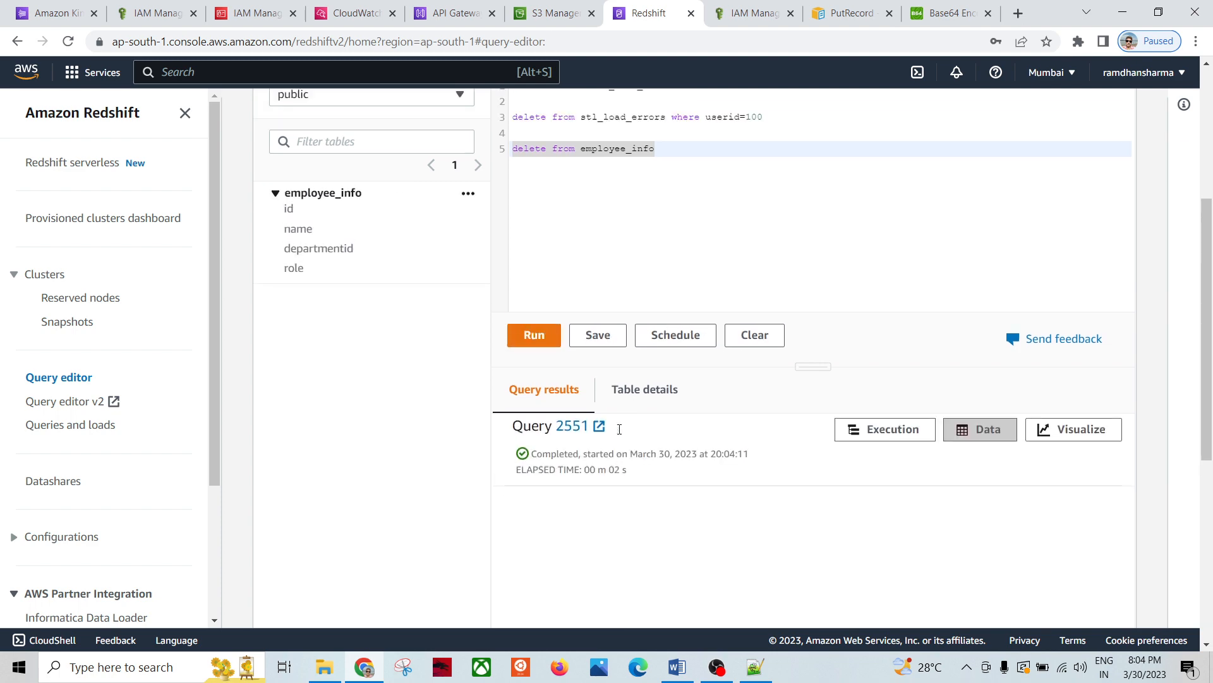
Step: Change it back to 'select * from employee_info' and run it
double_click(537, 431)
type("select ")
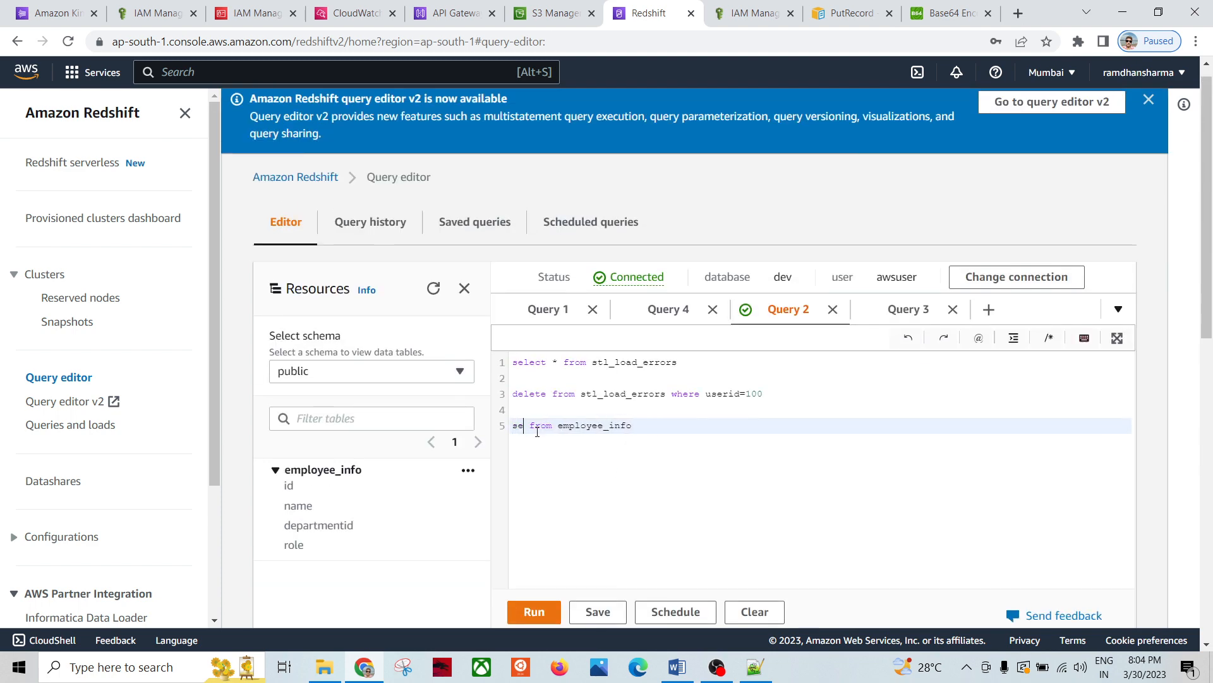
type("*")
triple_click(613, 426)
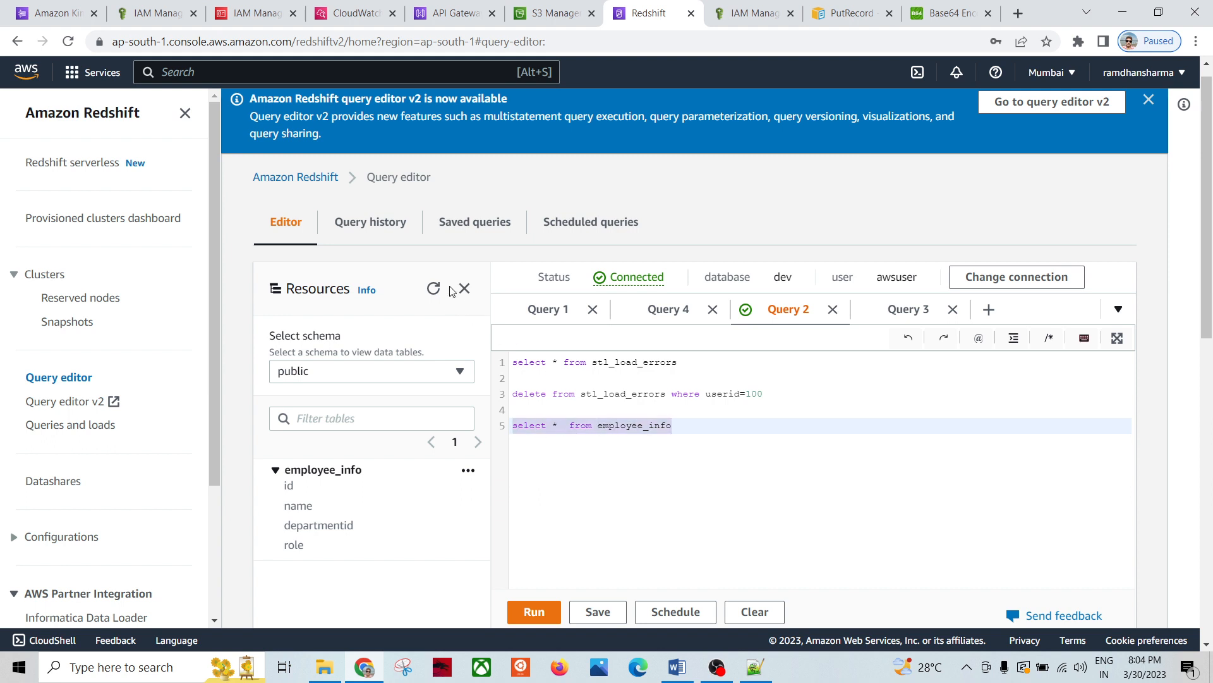
left_click(533, 613)
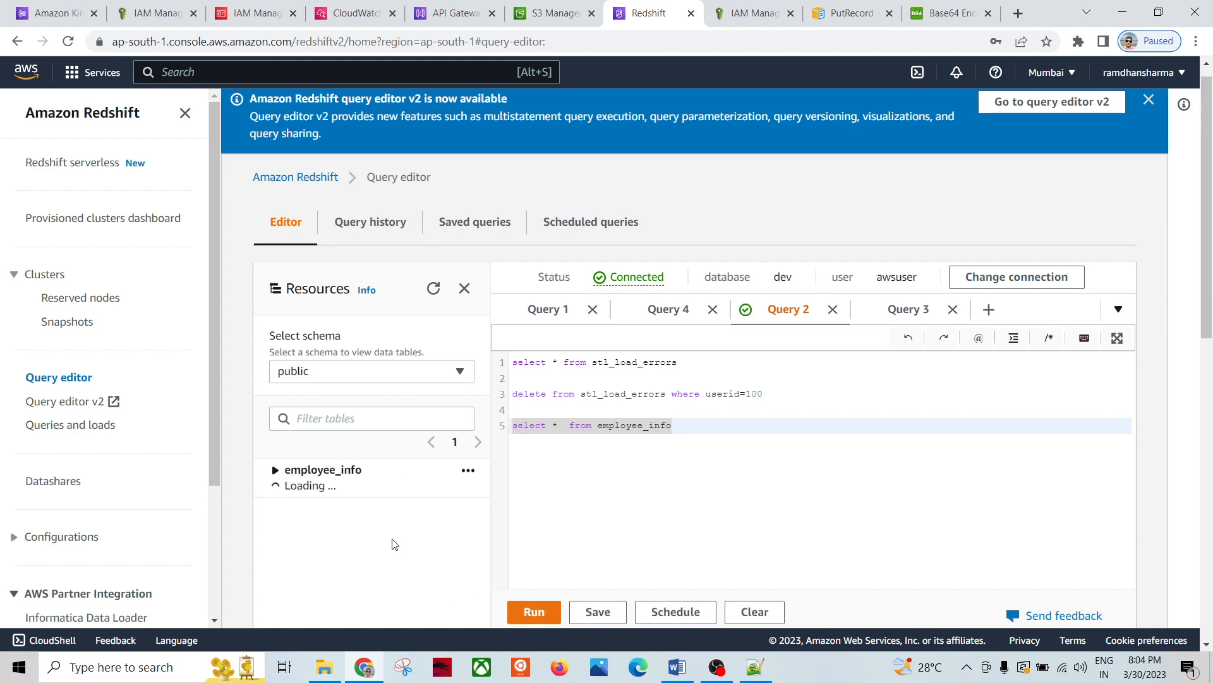
scroll(393, 543, "down", 3)
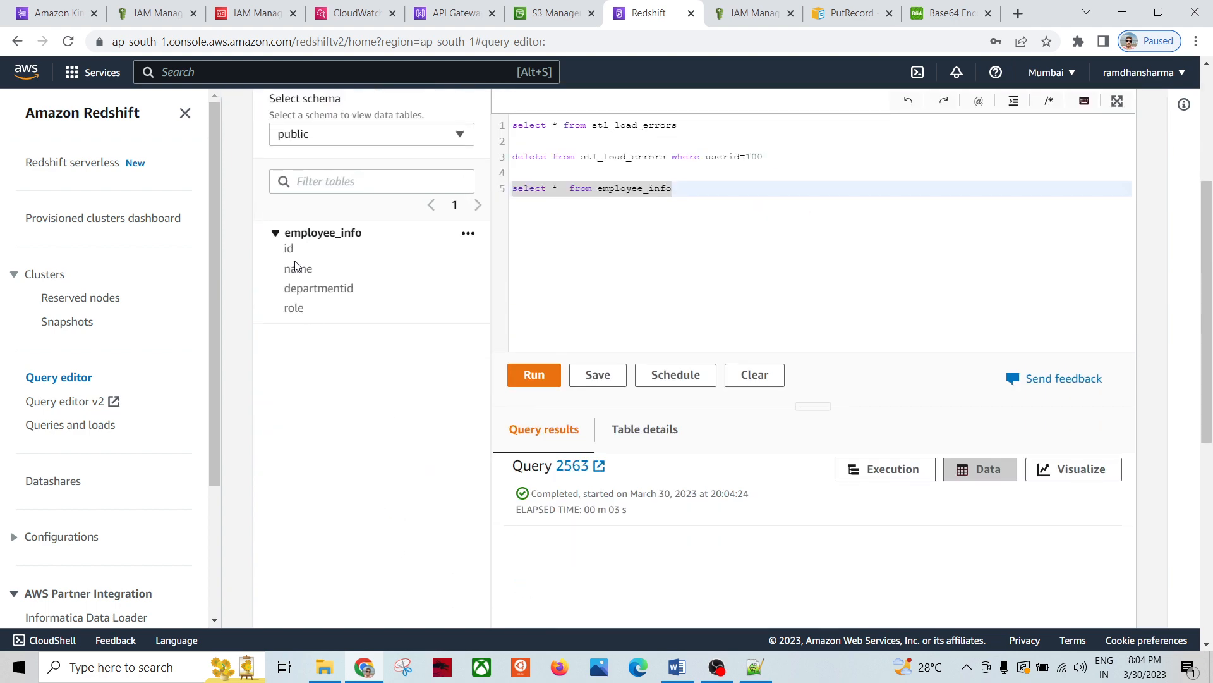
left_click(584, 262)
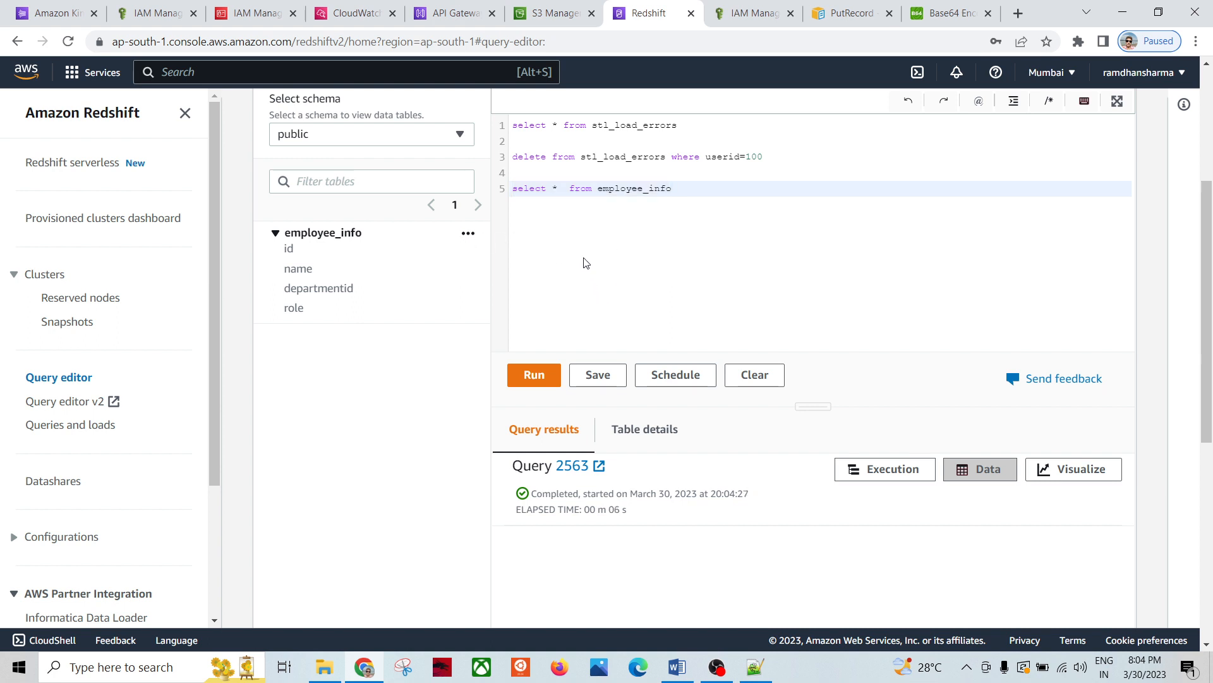
scroll(654, 262, "up", 1)
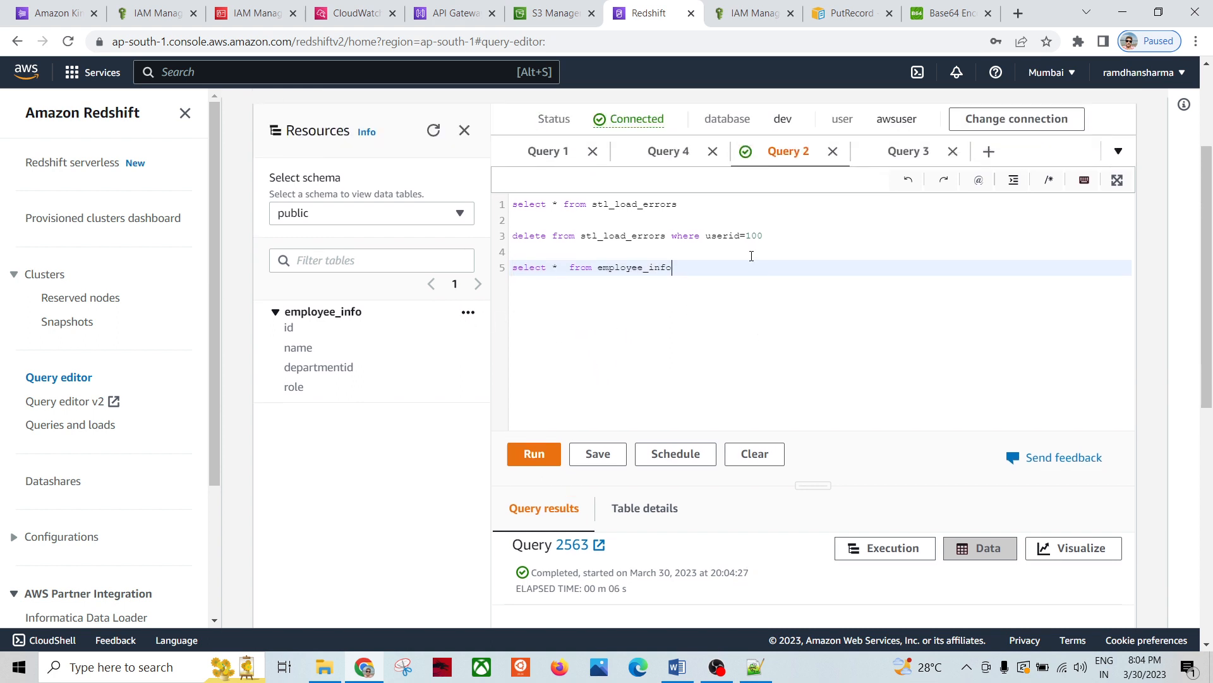
Step: Move the select * from employee_info query into a new Query 7 tab and run it there
left_click(989, 152)
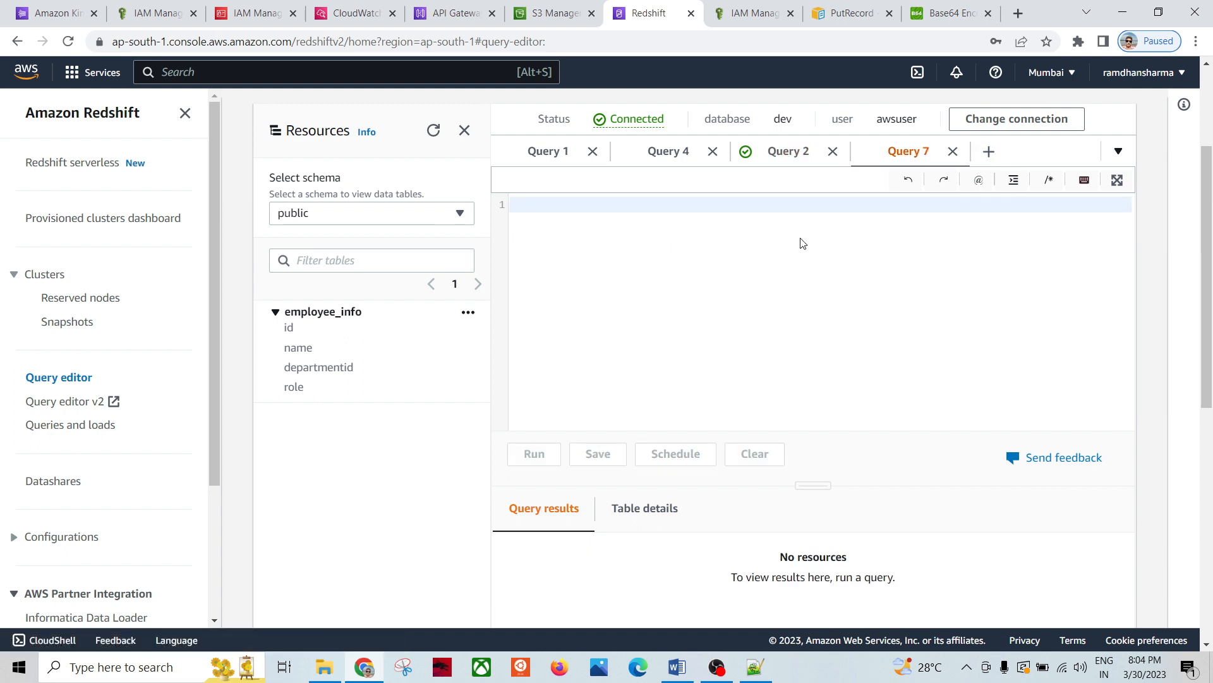
left_click(786, 151)
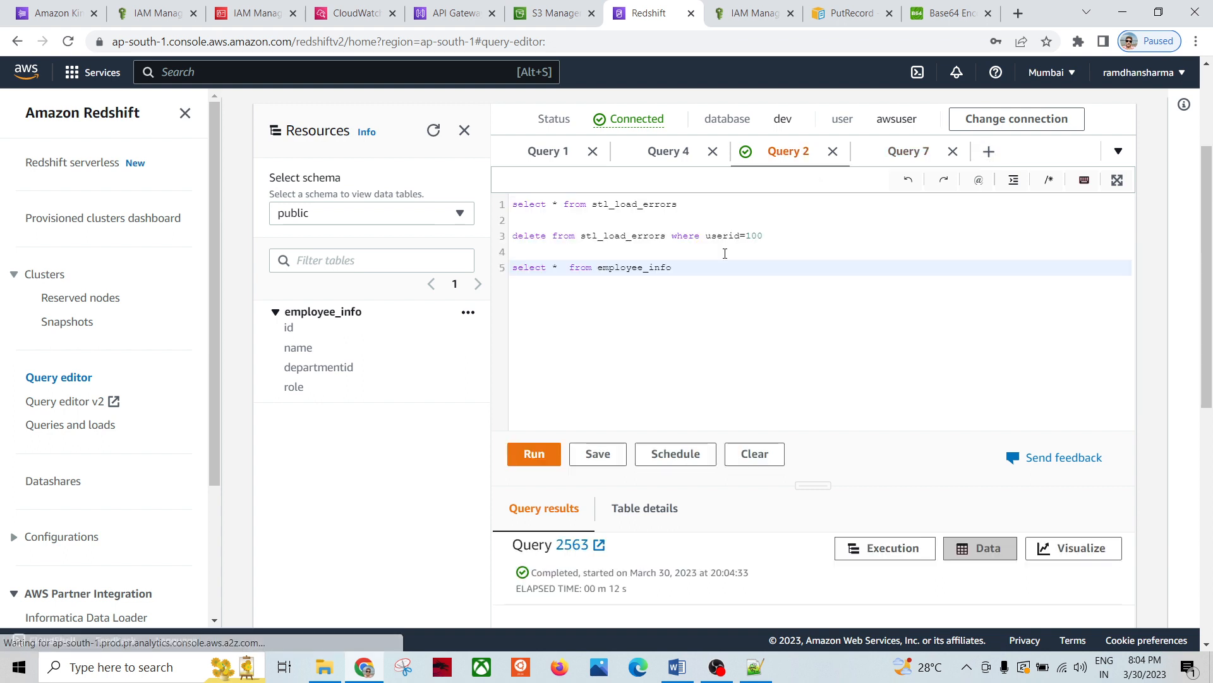
left_click_drag(672, 269, 529, 279)
key("ctrl+x")
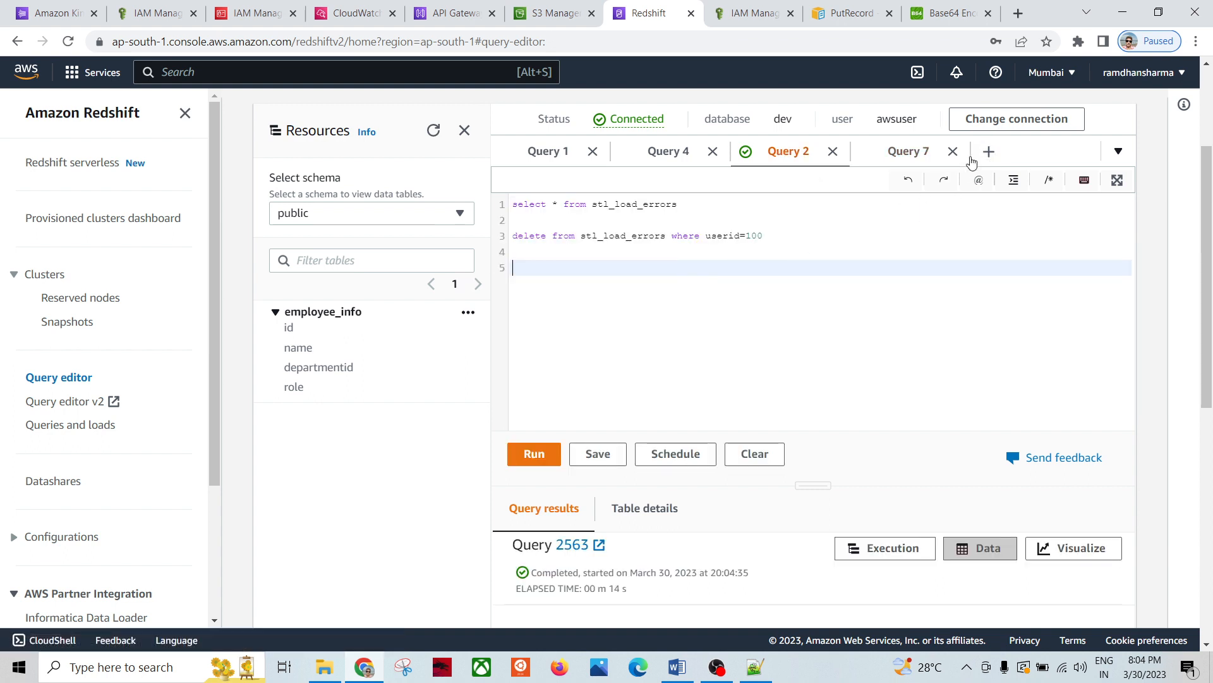
left_click(908, 163)
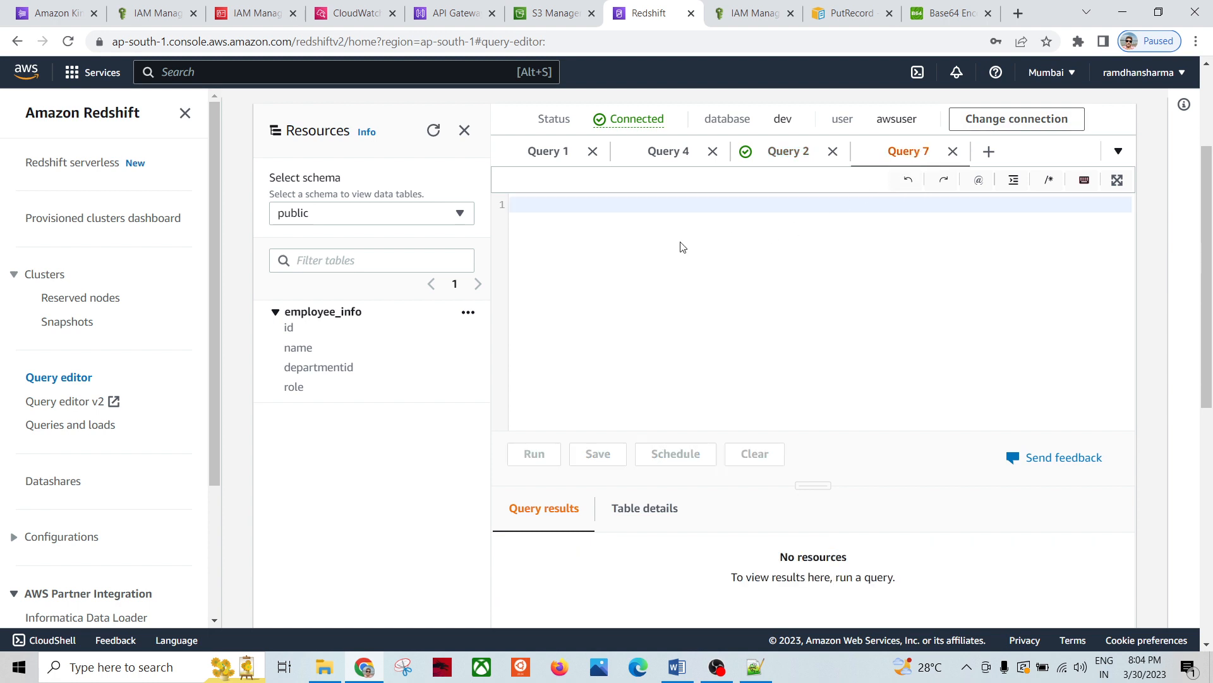
key("ctrl+v")
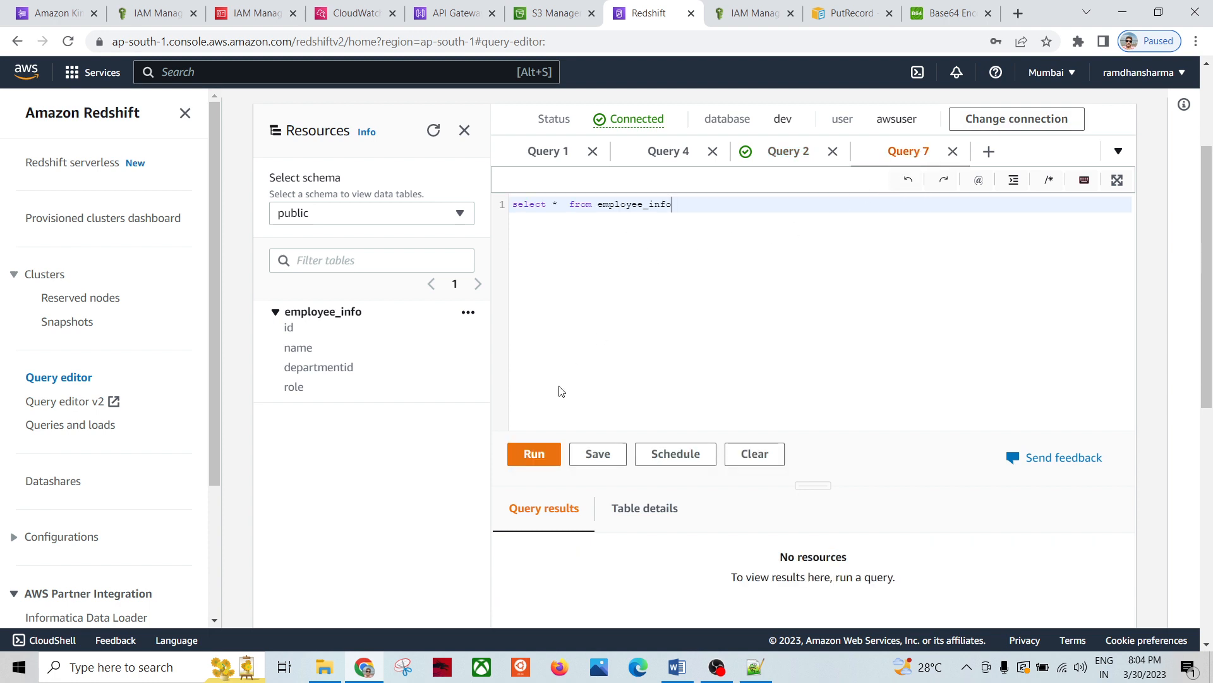
left_click(536, 460)
scroll(409, 461, "down", 5)
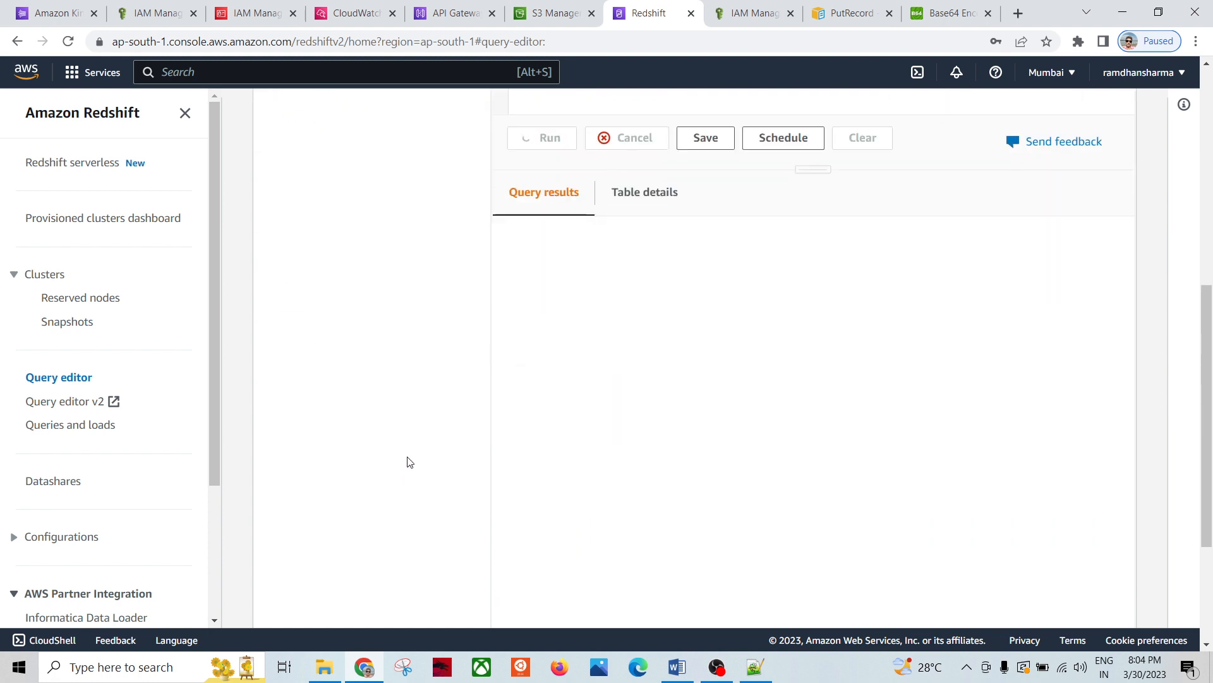
scroll(381, 360, "up", 4)
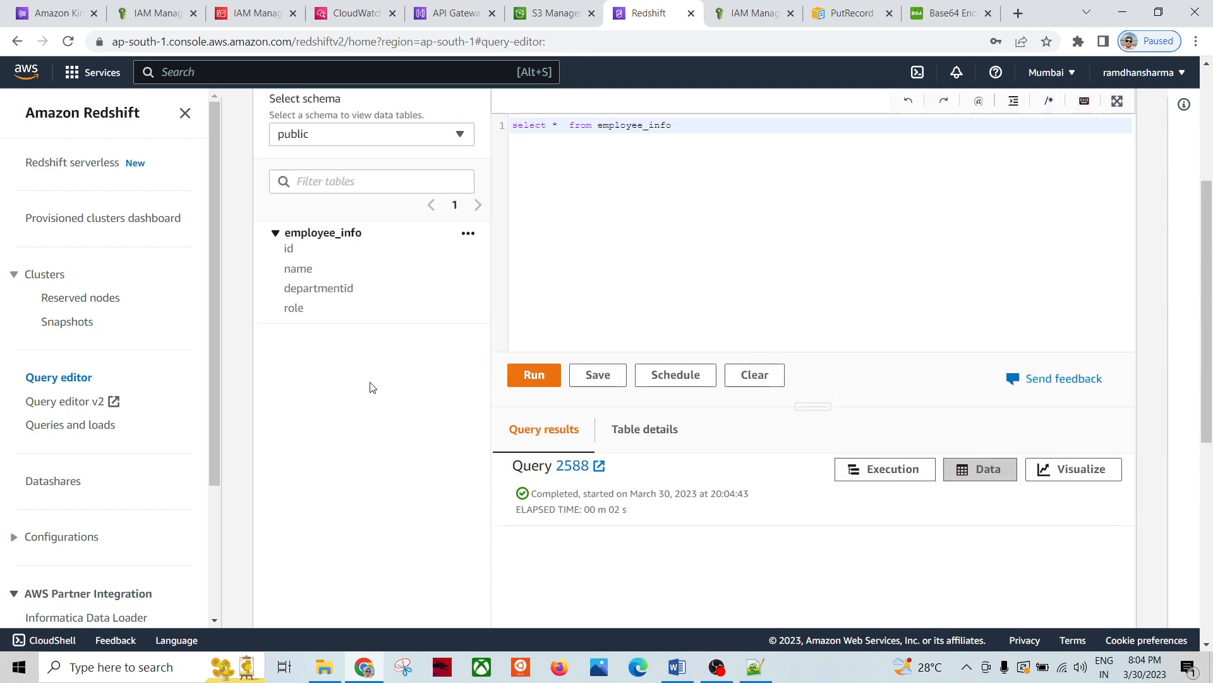
scroll(373, 385, "up", 4)
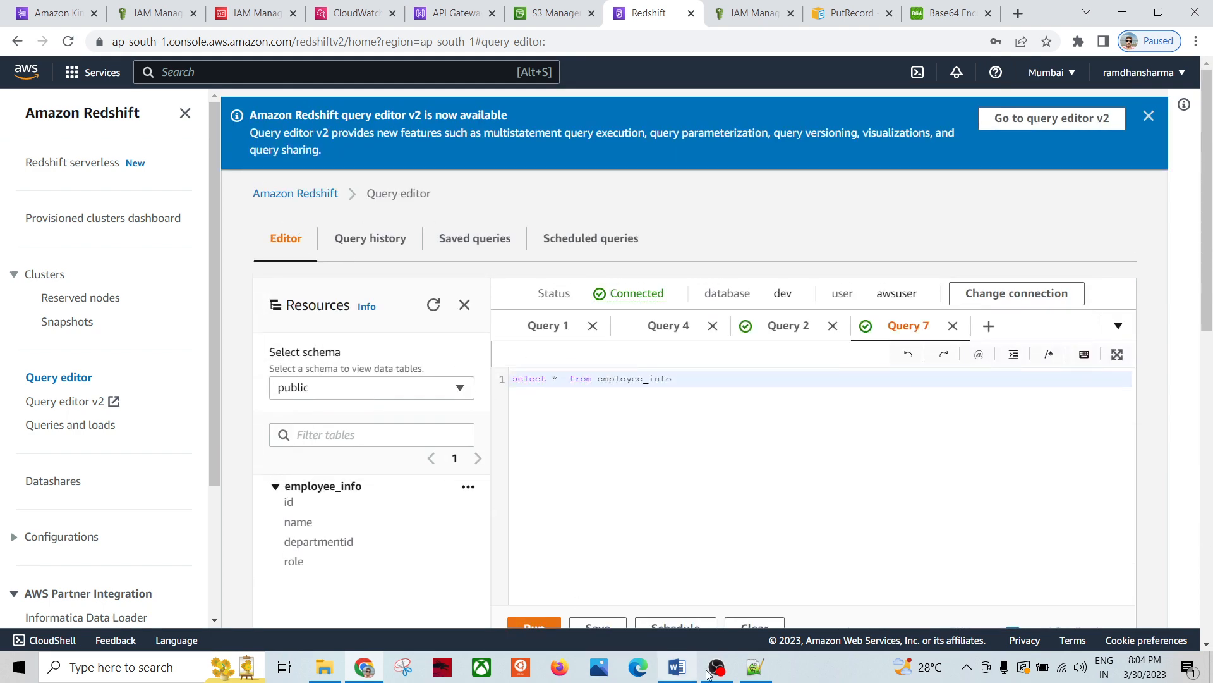
left_click(755, 667)
Step: Review the step 4 notes on creating the Kinesis Data Firehose stream, highlighting DataFirehouse
left_click(189, 484)
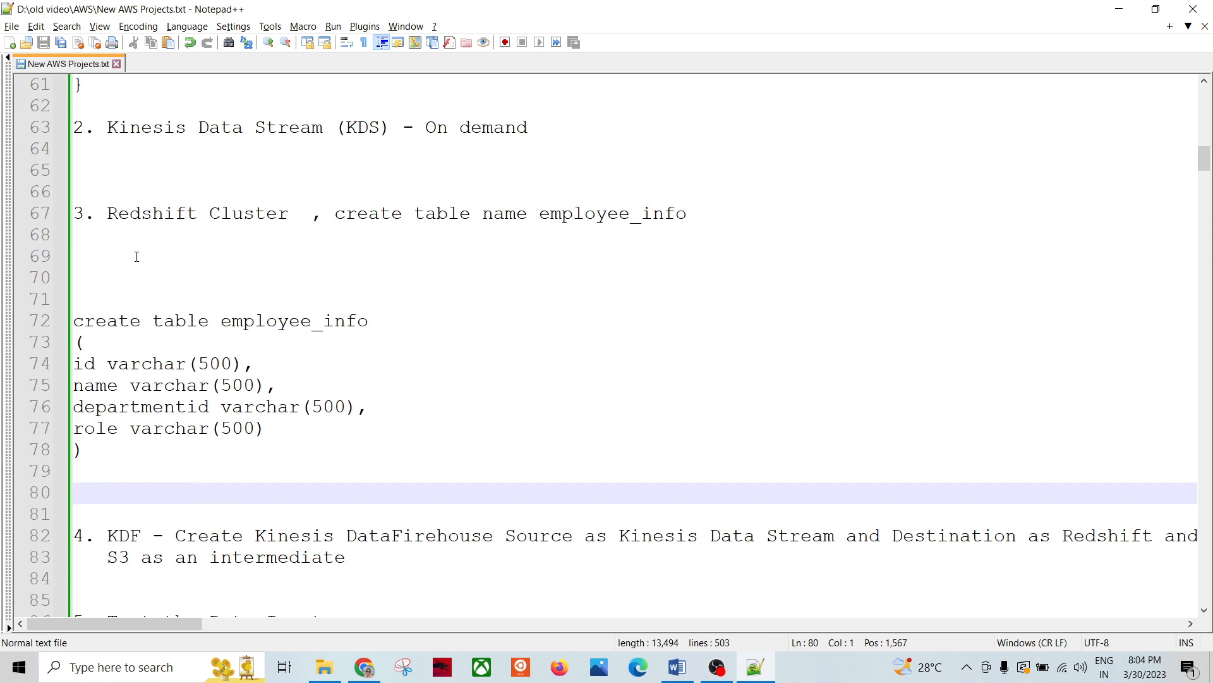
left_click_drag(101, 210, 118, 499)
scroll(190, 455, "down", 4)
scroll(231, 457, "up", 2)
scroll(231, 456, "up", 1)
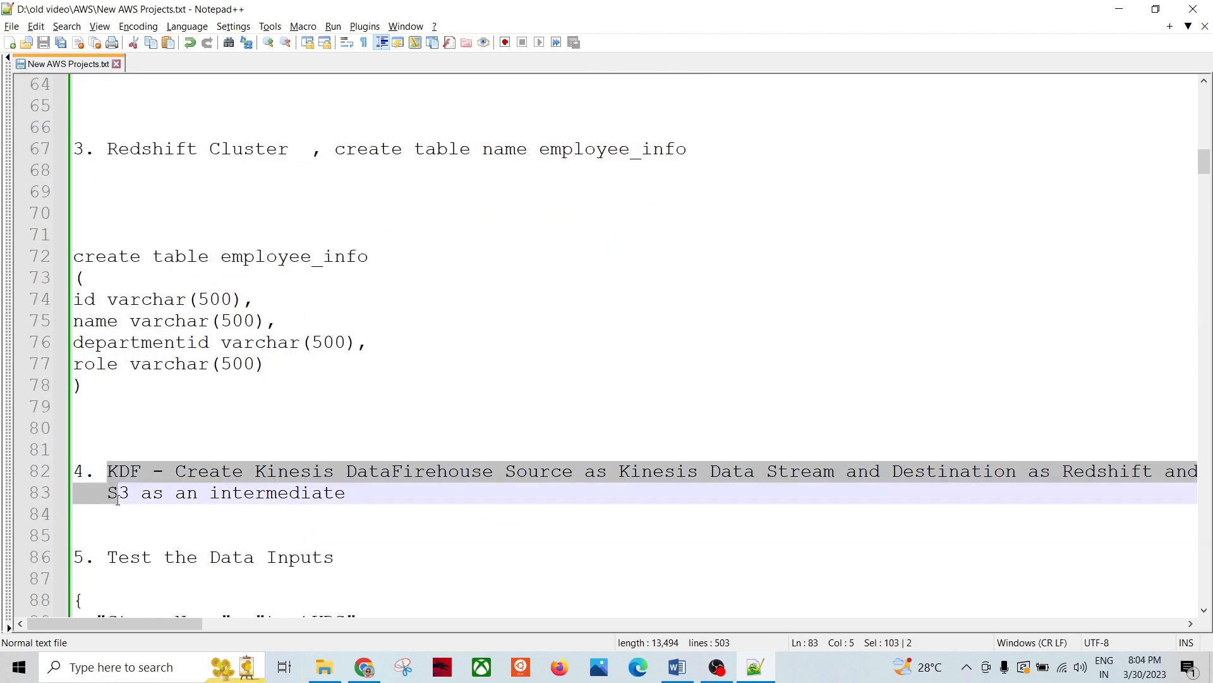
left_click(422, 499)
double_click(419, 471)
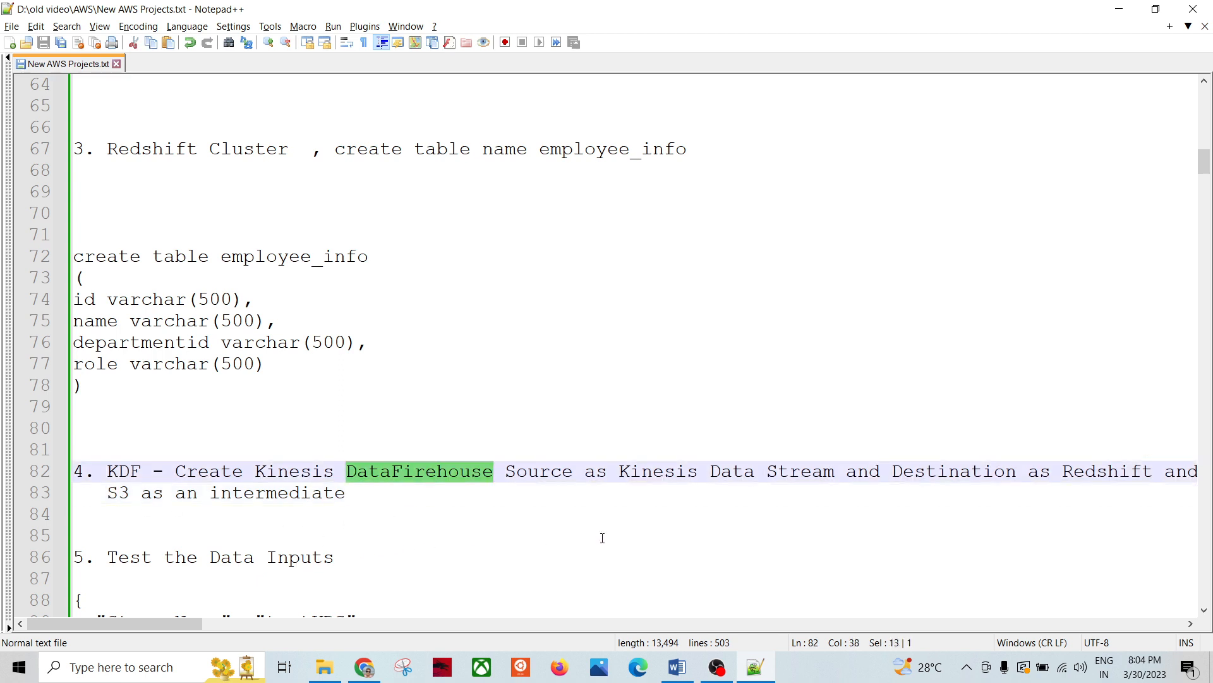
left_click(422, 535)
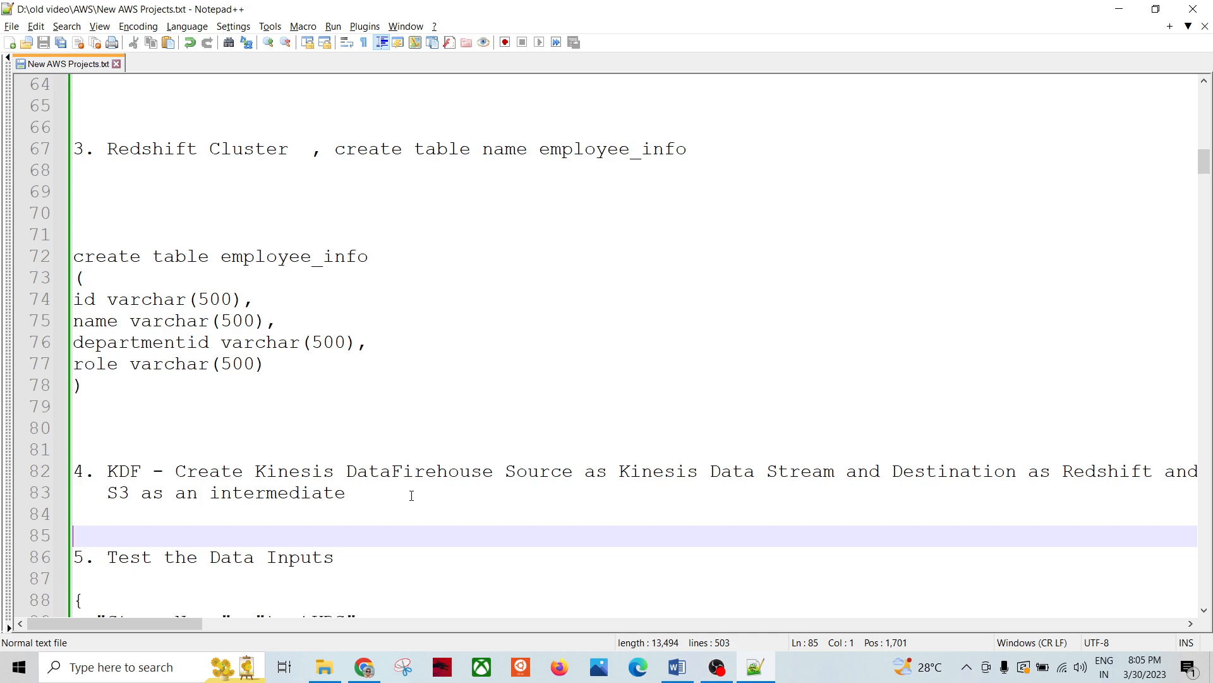
Step: Return to the Redshift query editor, then move to the Kinesis Data streams page
key("alt+Tab")
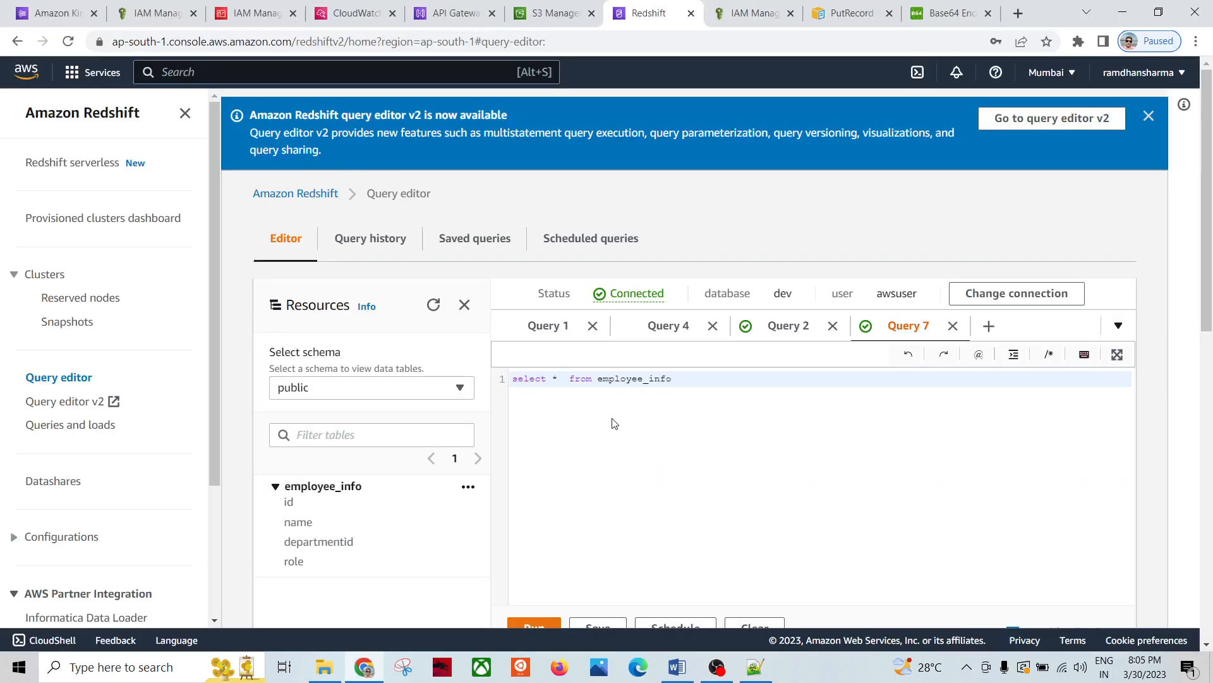
key("alt+Tab")
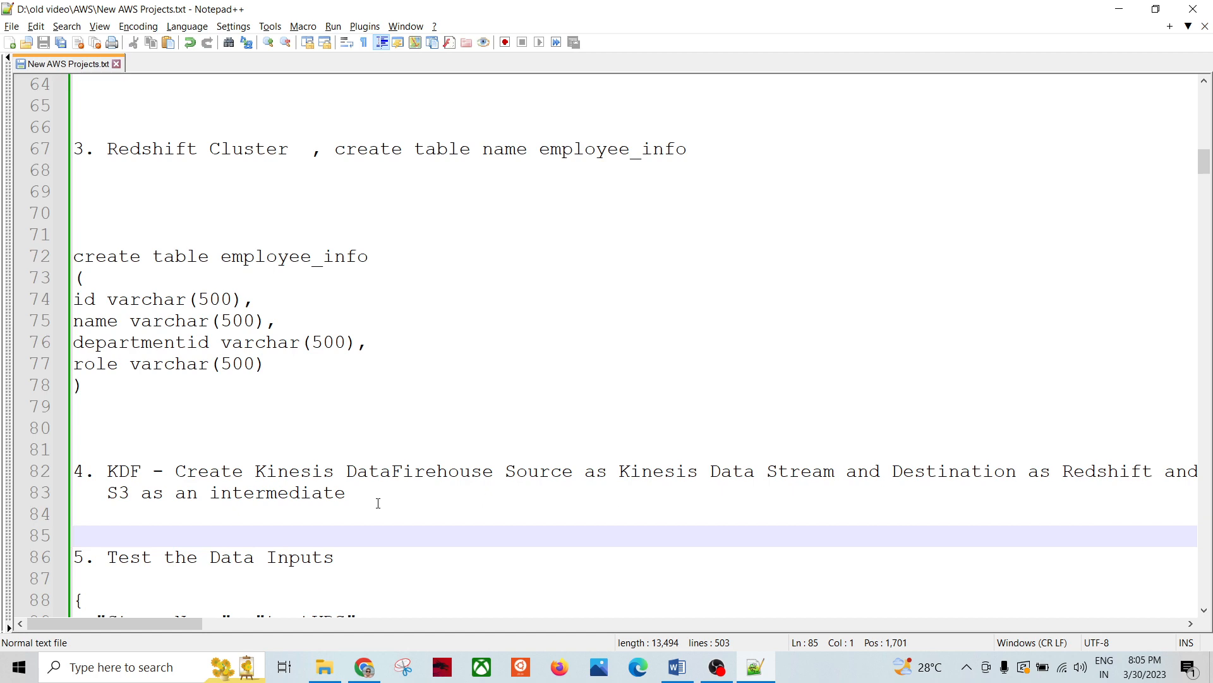
key("alt+Tab")
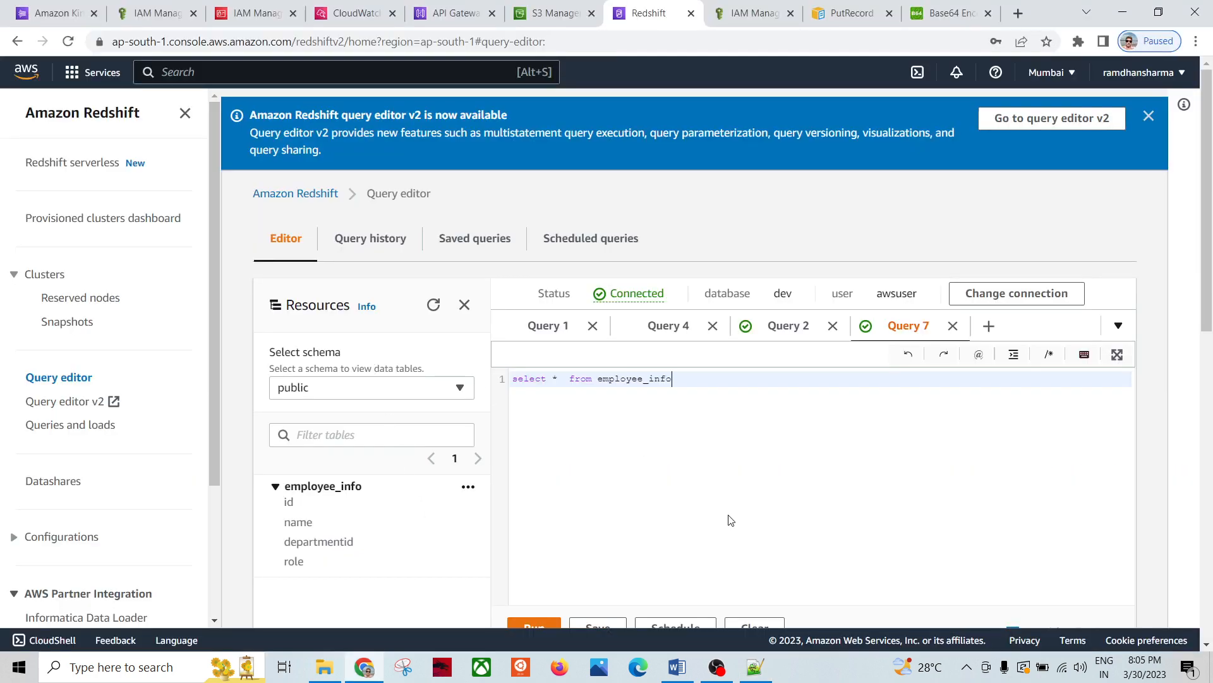
left_click(550, 384)
left_click(60, 12)
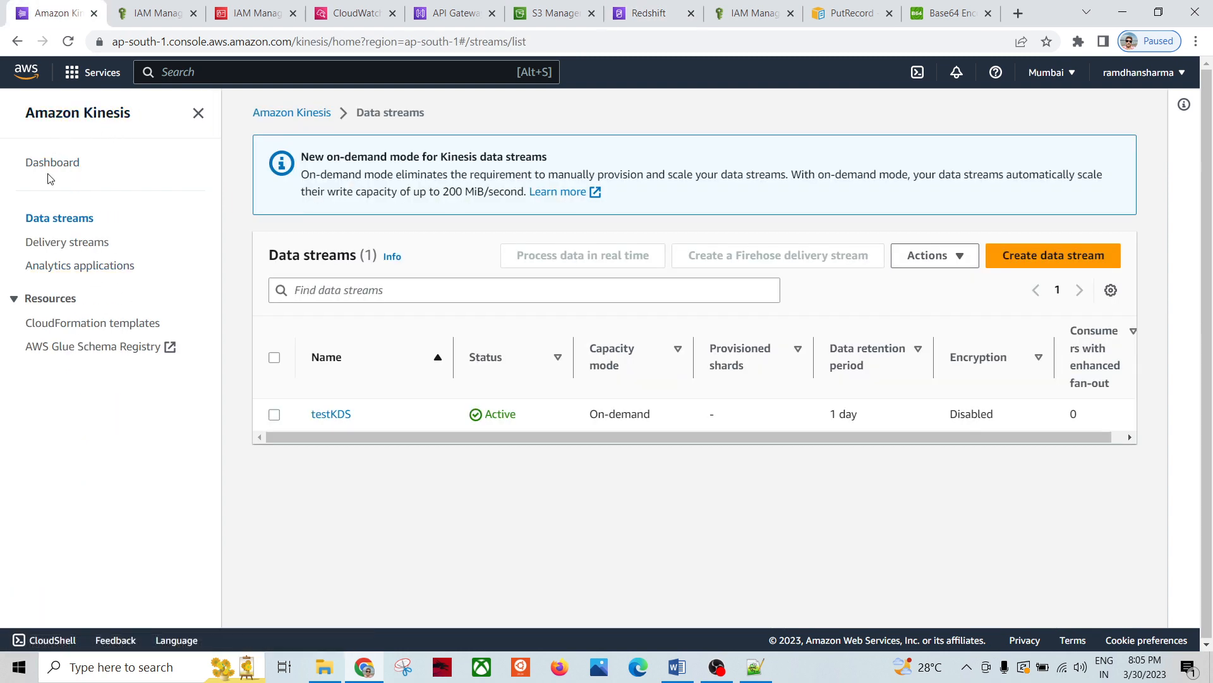
Step: From the Kinesis Delivery streams list, begin a new Firehose delivery stream and expand 'How it works'
left_click(52, 164)
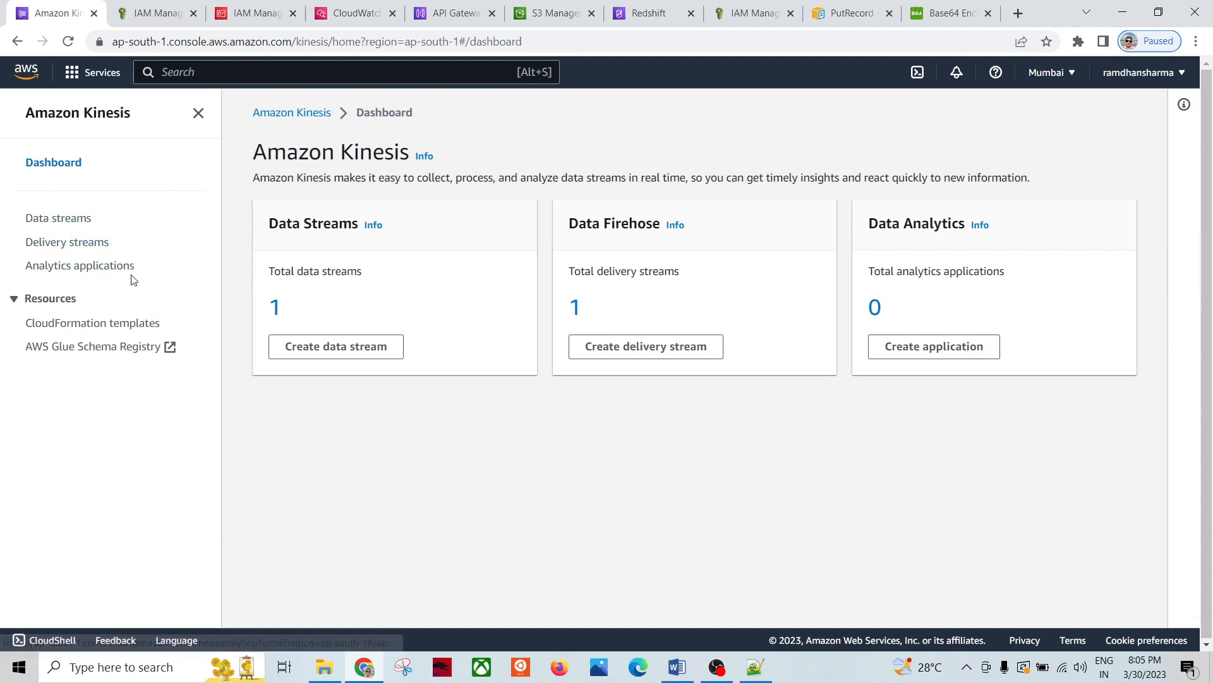
left_click(66, 242)
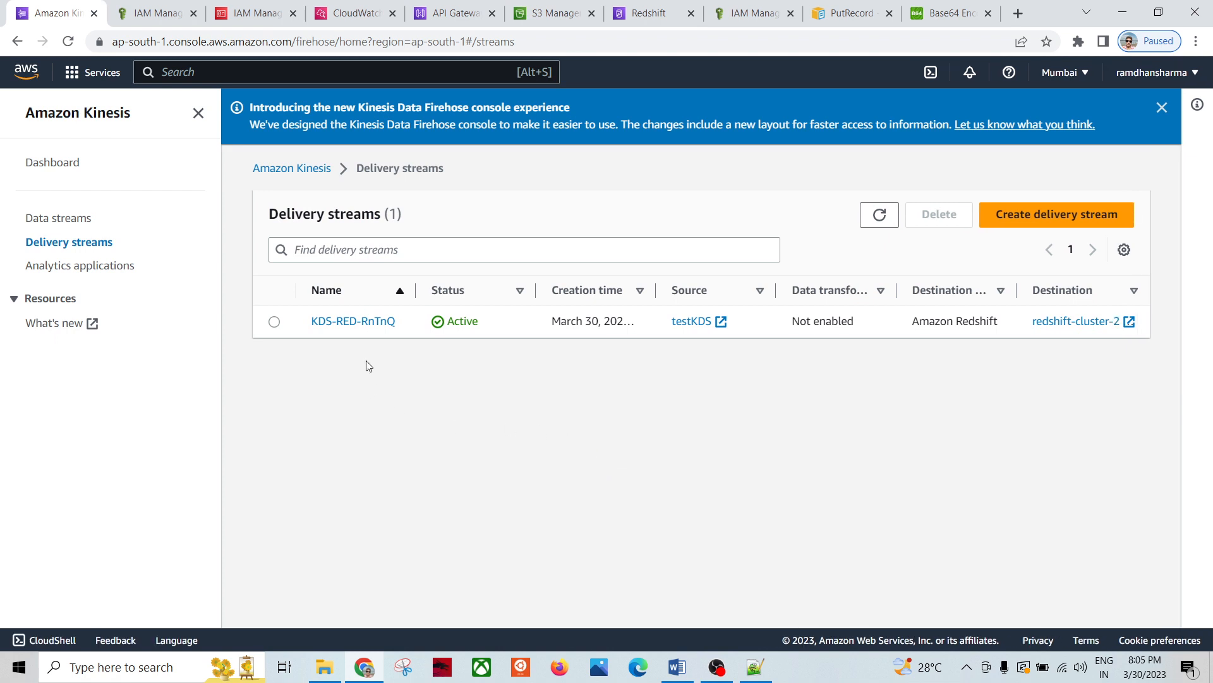
left_click(998, 213)
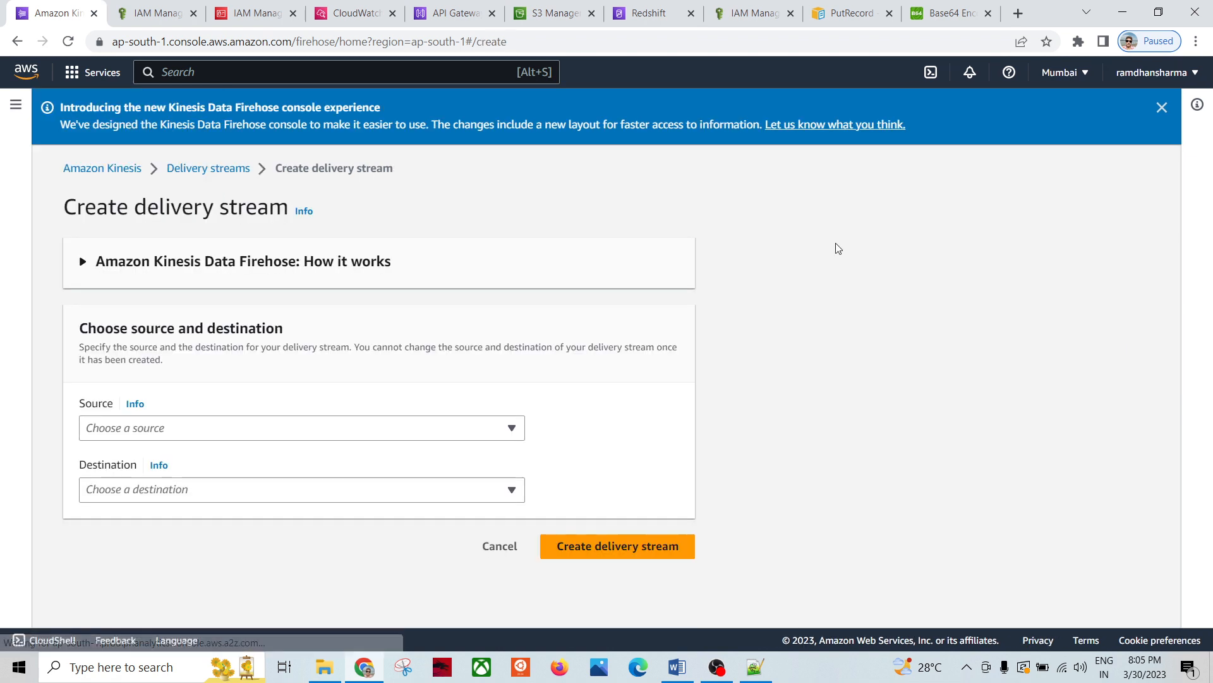
left_click(85, 263)
scroll(215, 357, "down", 3)
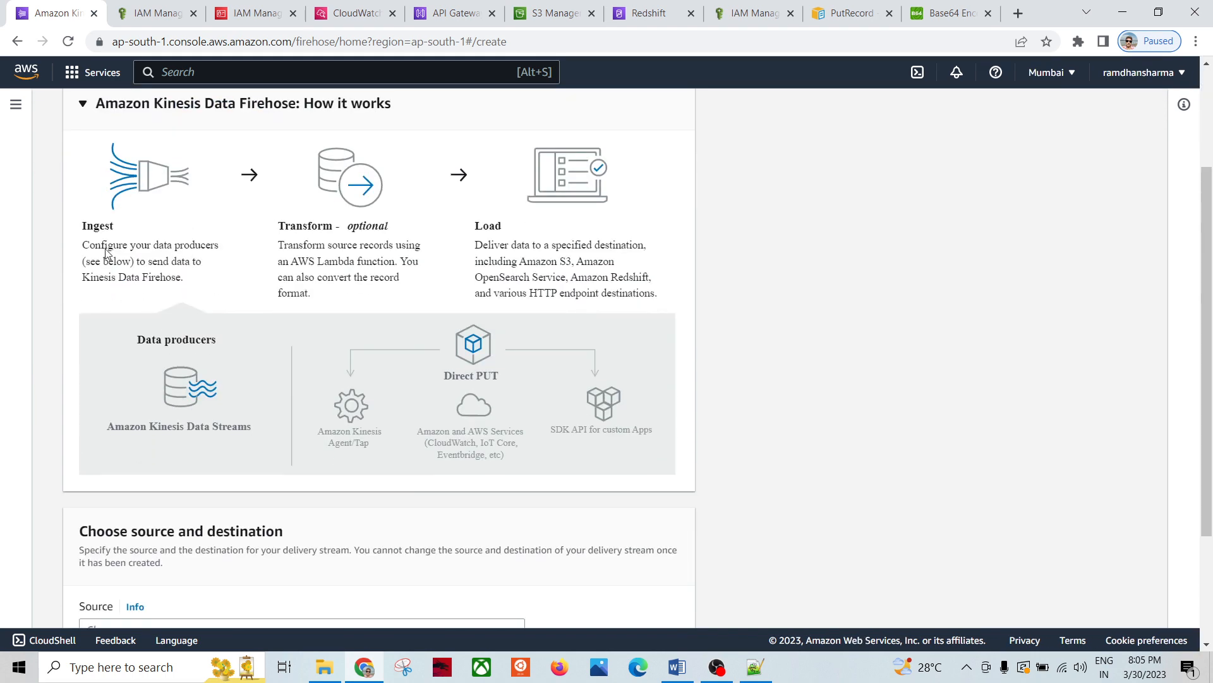
scroll(107, 253, "up", 1)
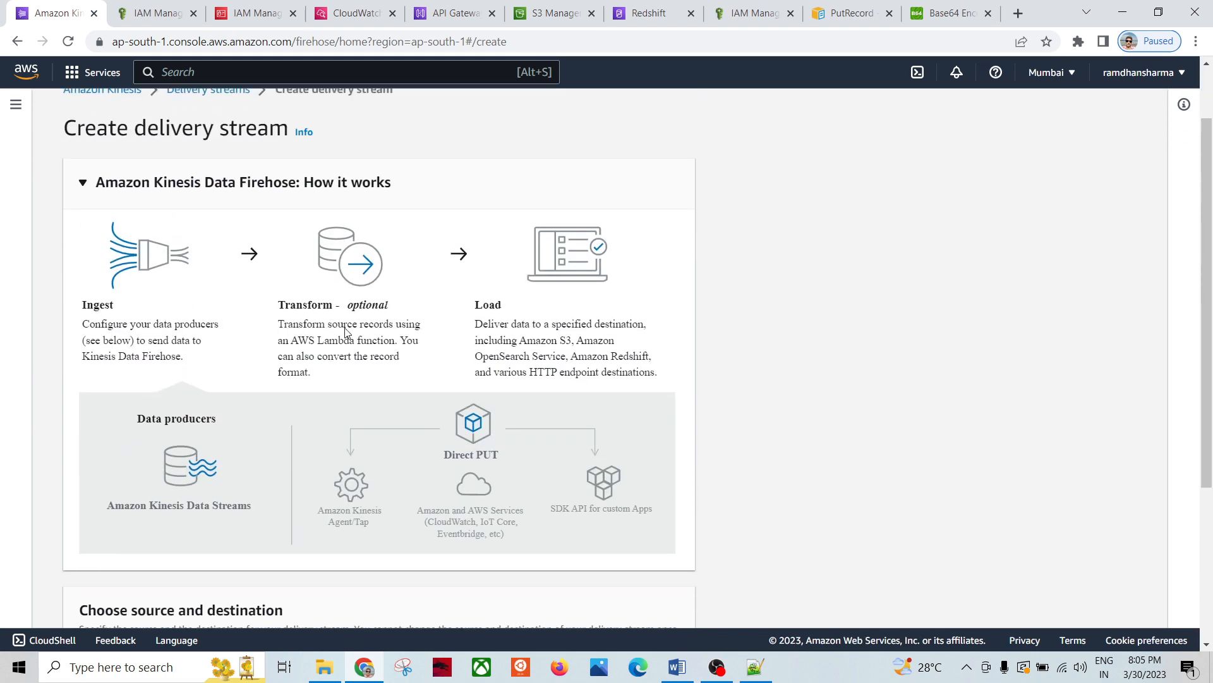
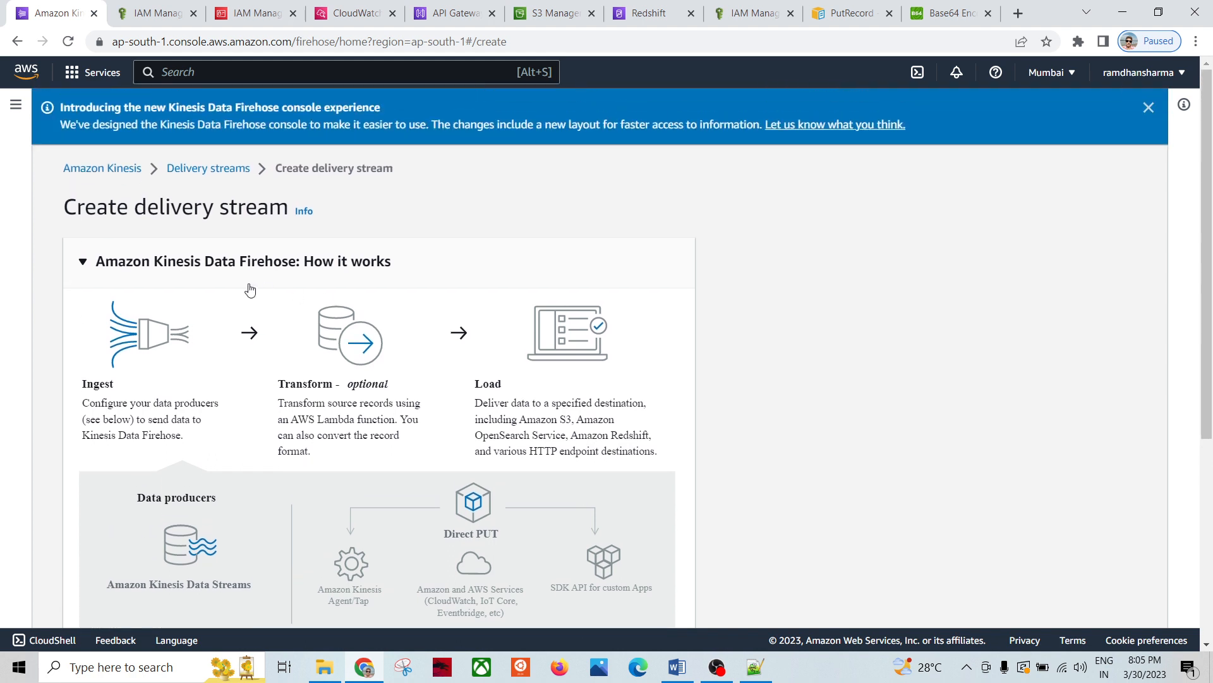
Step: Collapse 'How it works' and choose source Amazon Kinesis Data Streams, destination Amazon Redshift
left_click(84, 263)
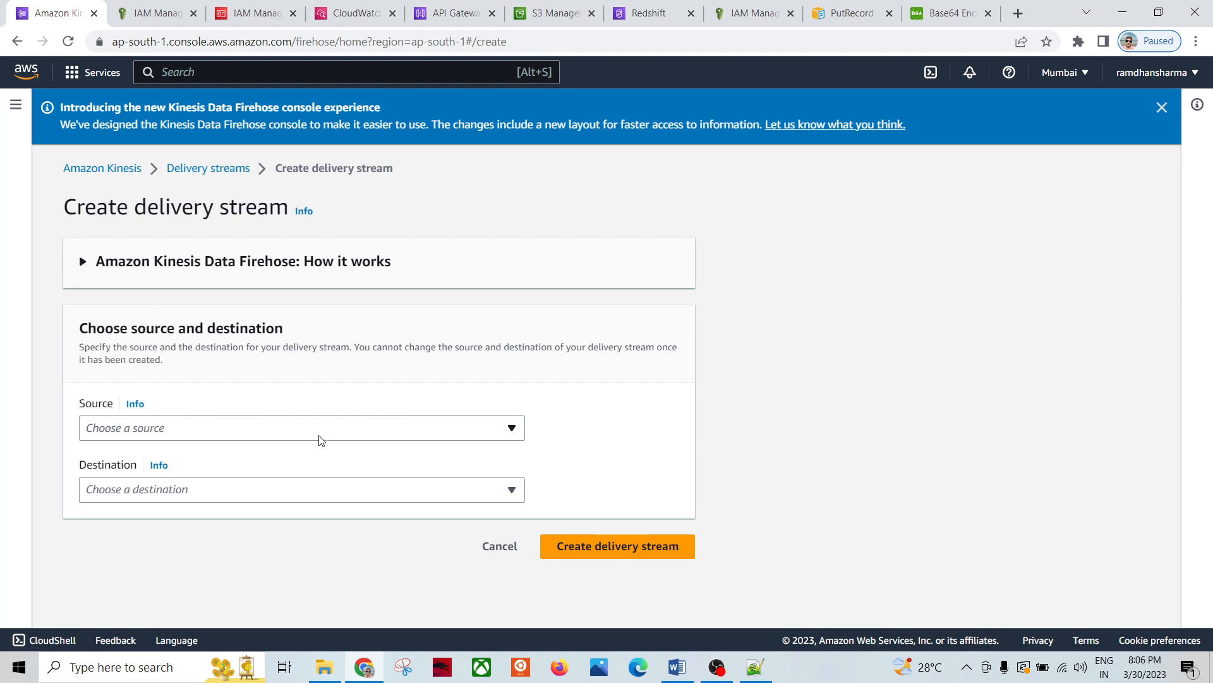
left_click(228, 428)
left_click(183, 483)
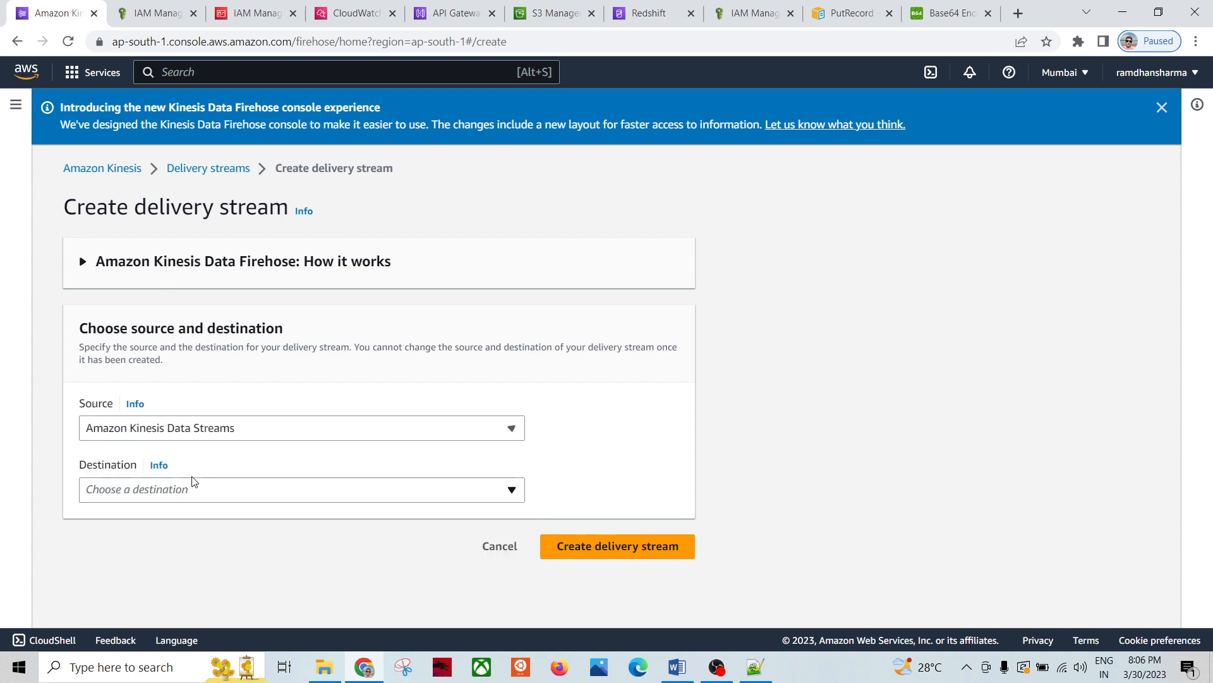
left_click(185, 496)
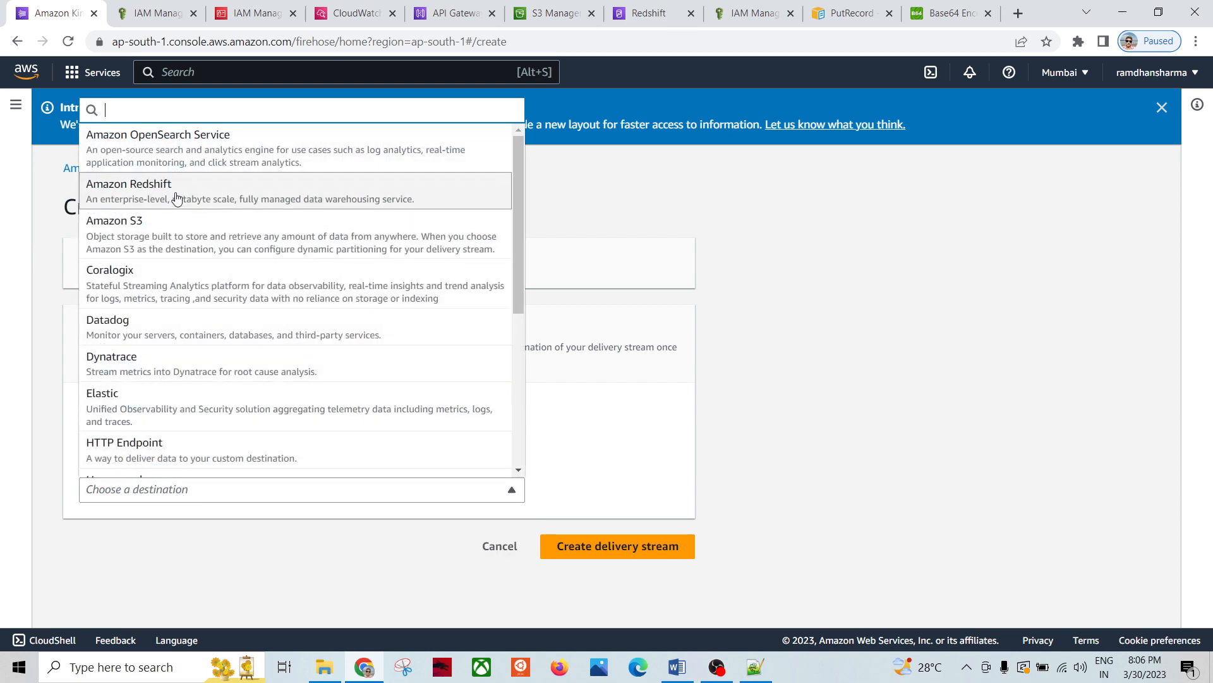
scroll(296, 293, "down", 3)
scroll(306, 306, "down", 2)
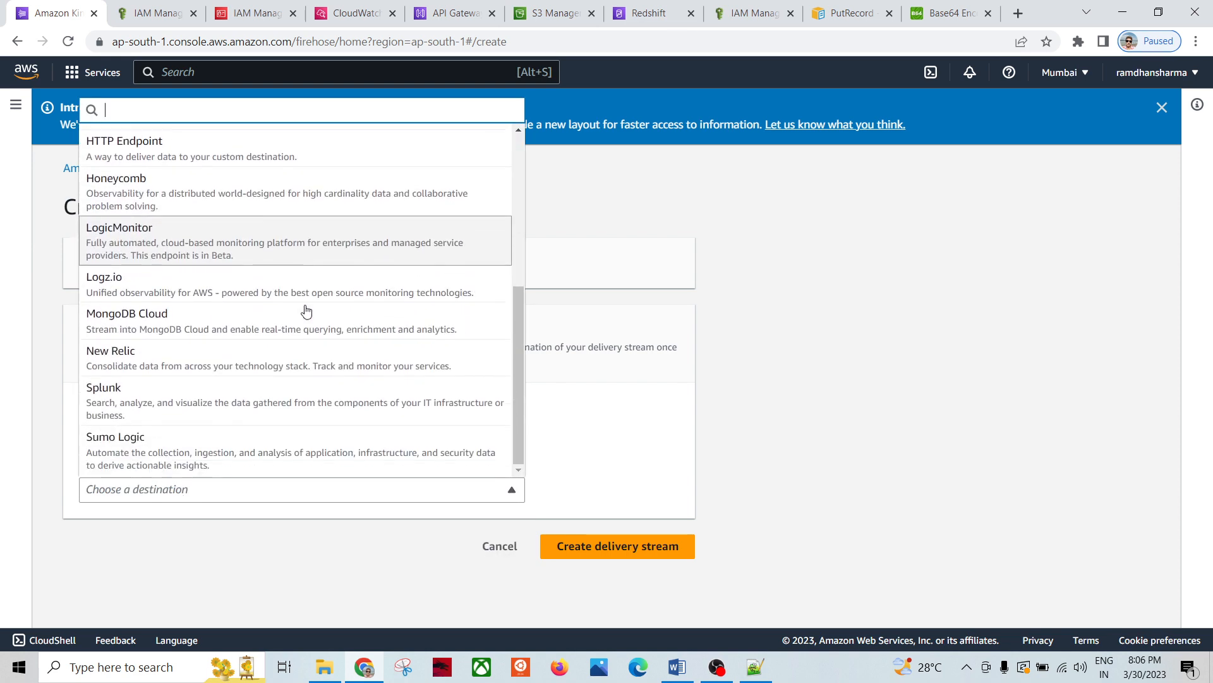
scroll(305, 306, "up", 4)
scroll(306, 299, "up", 1)
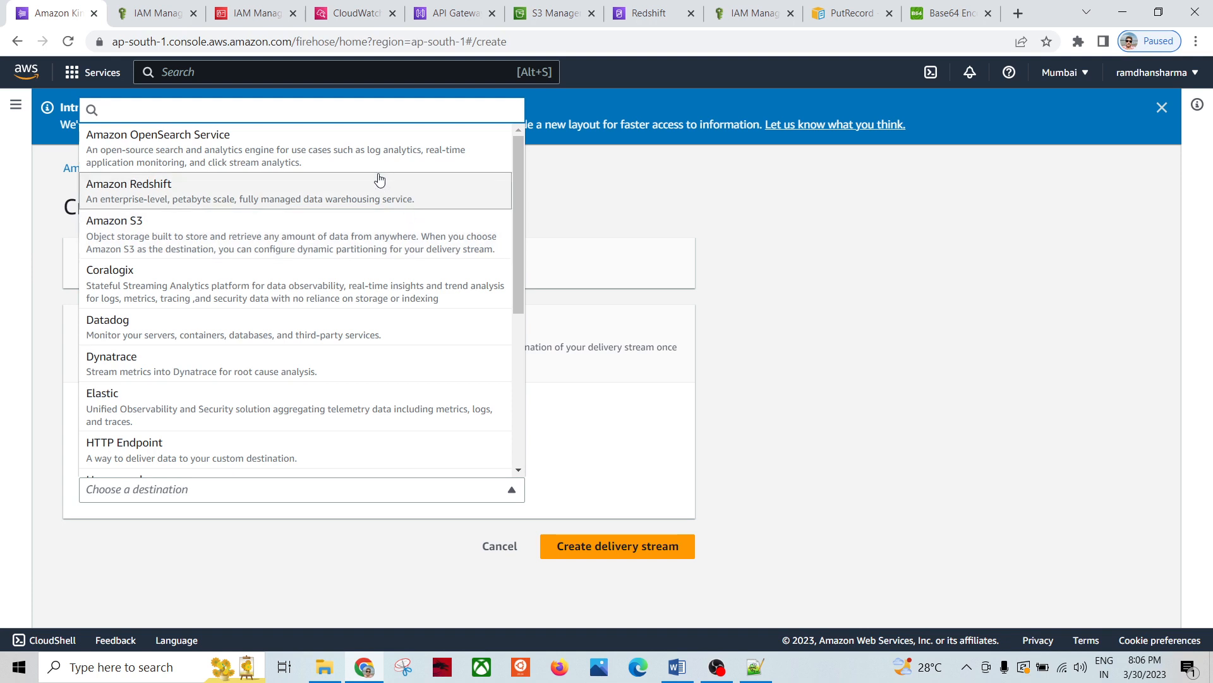
left_click(822, 392)
left_click(188, 502)
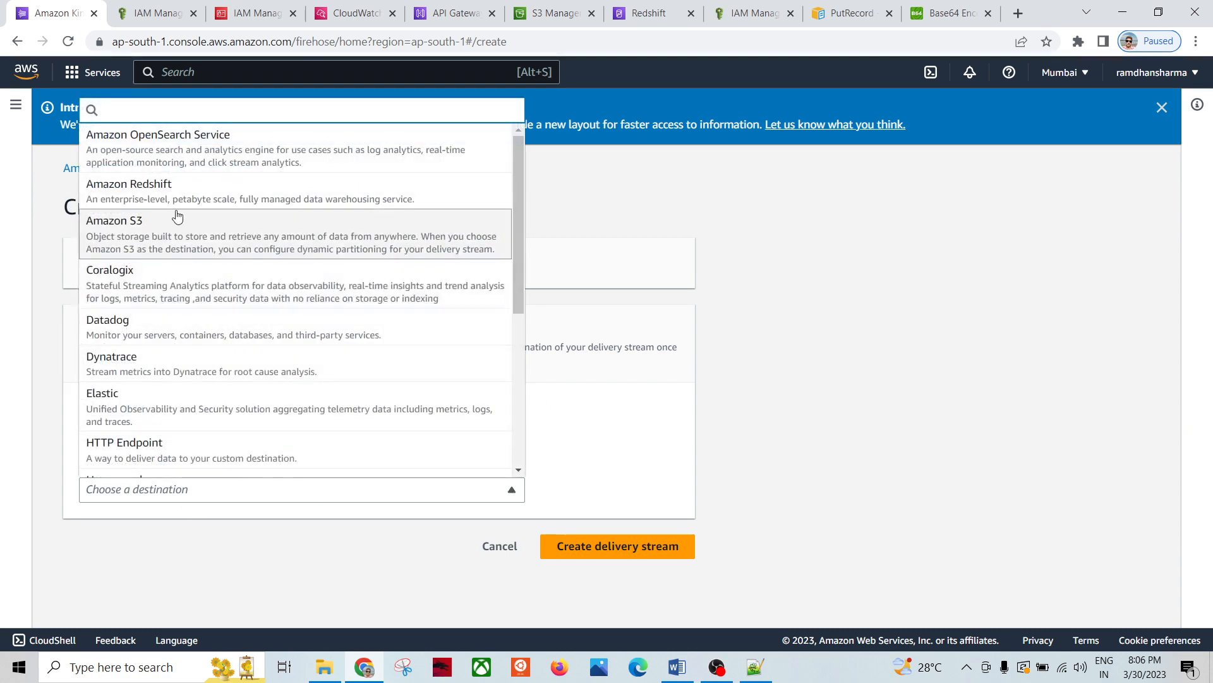
left_click(196, 199)
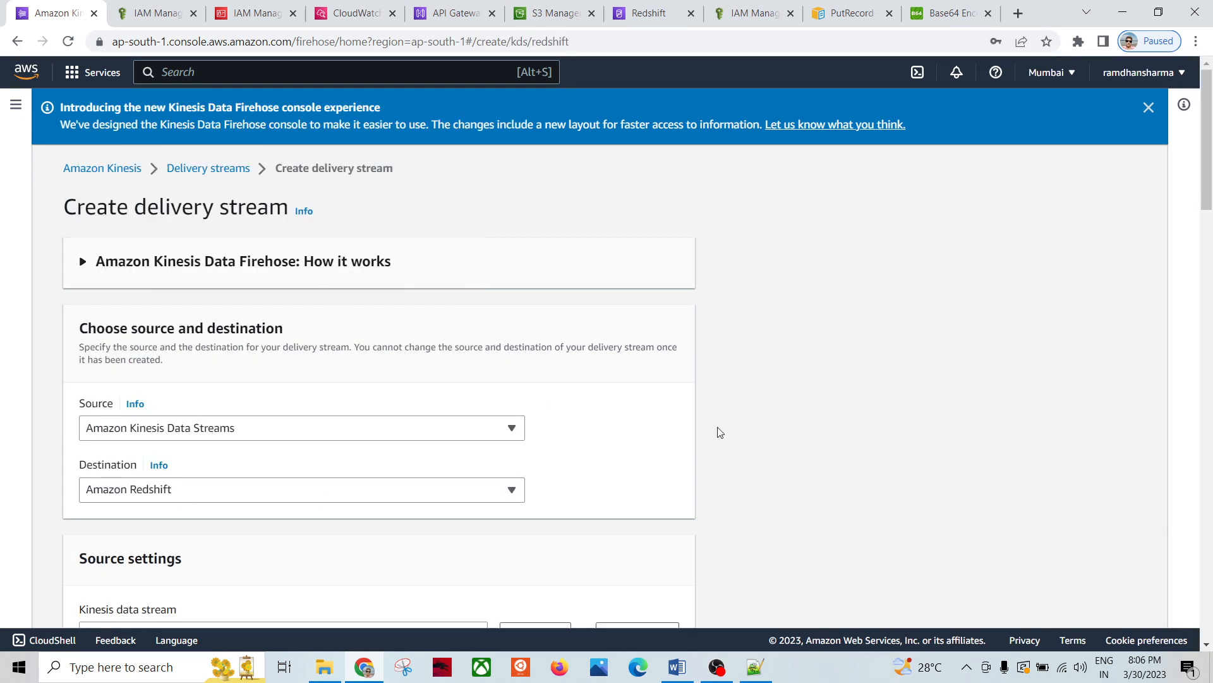
Step: Browse the Kinesis data streams and choose testKDS as the source stream
scroll(746, 421, "down", 3)
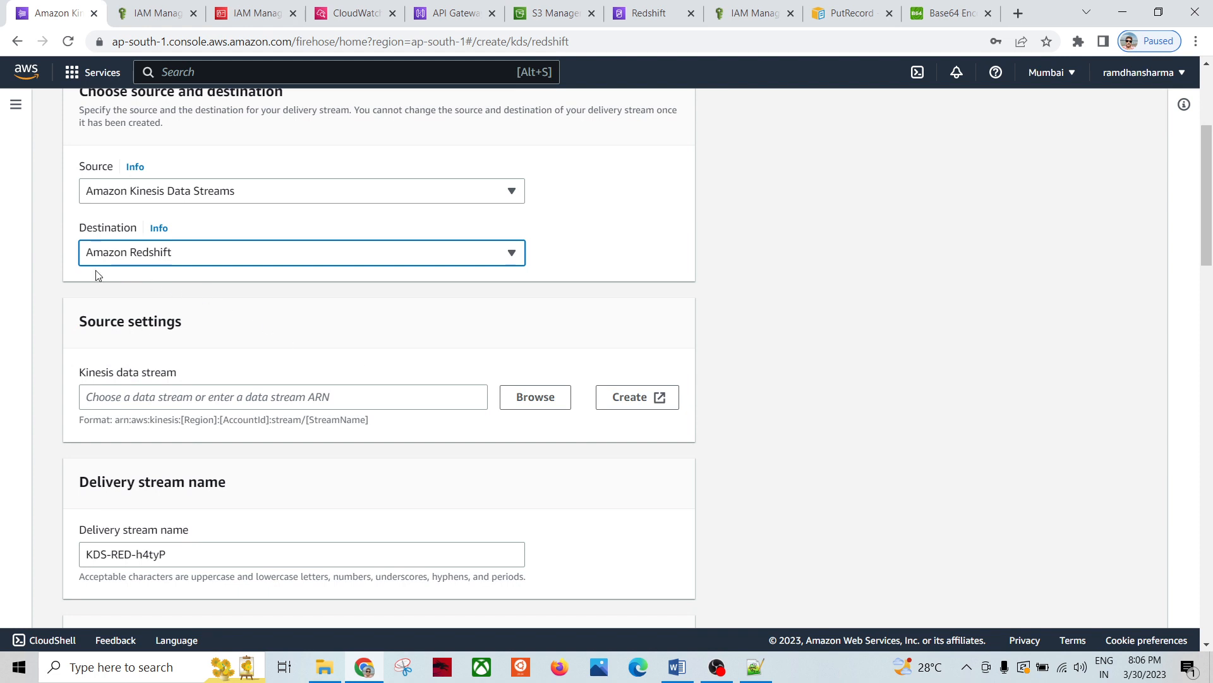
scroll(111, 307, "down", 2)
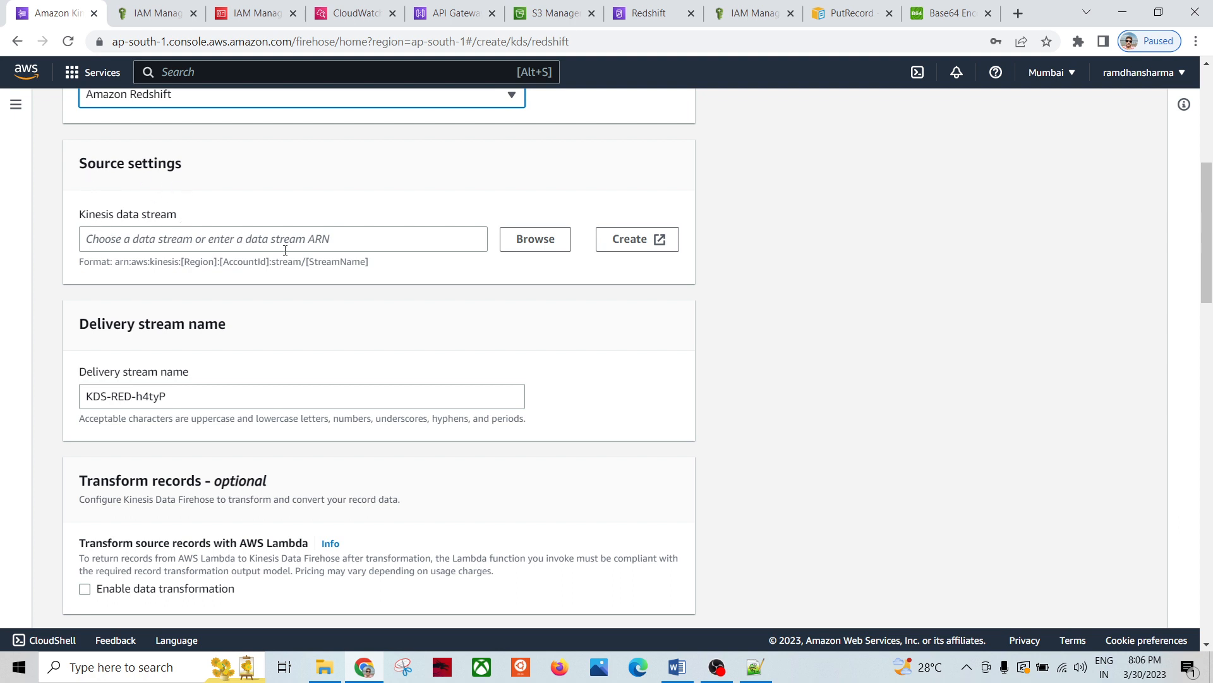
left_click(534, 244)
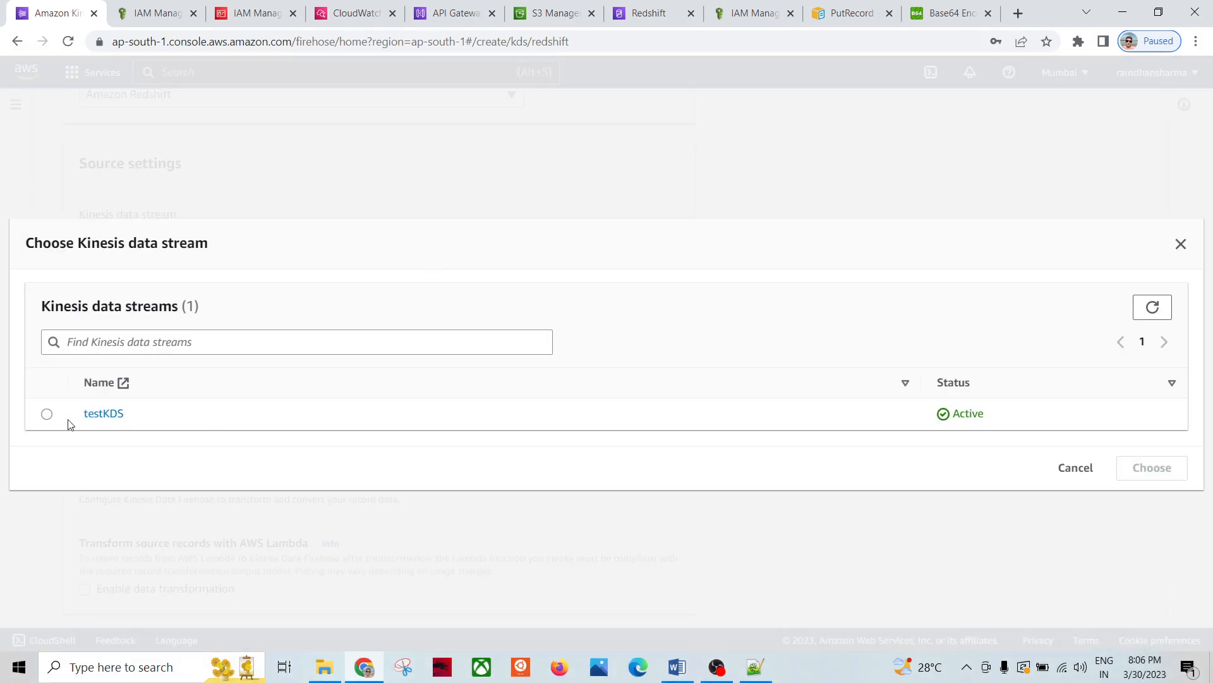
left_click(47, 415)
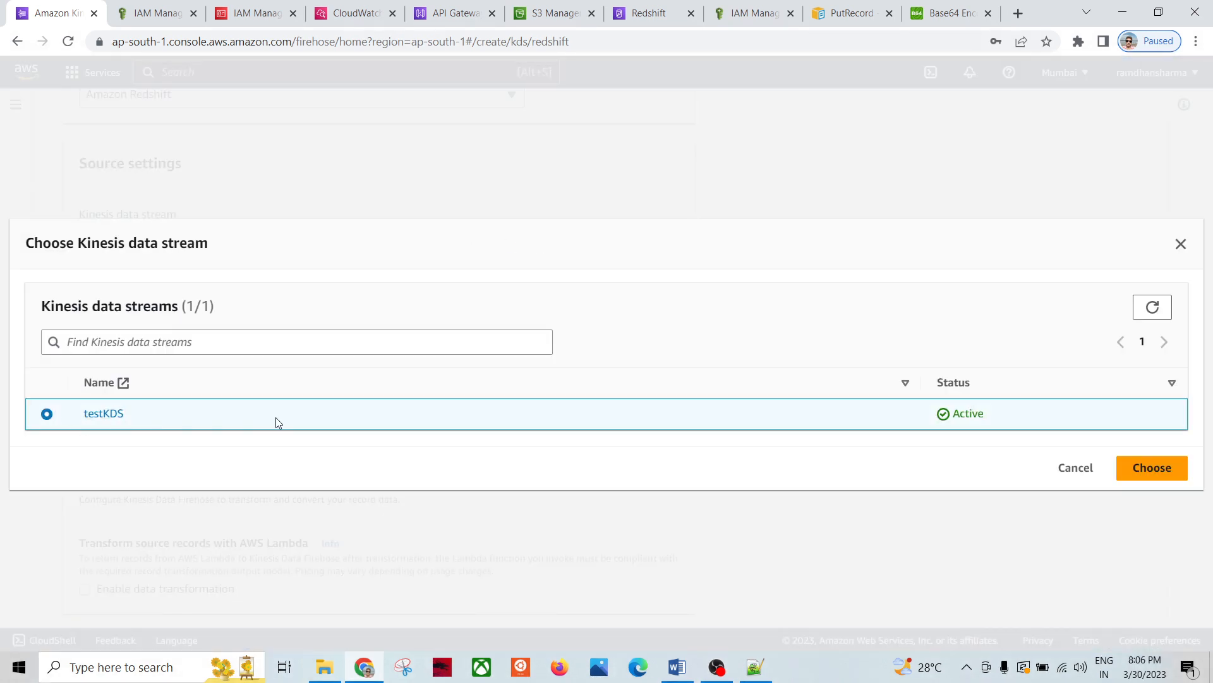
left_click(1137, 473)
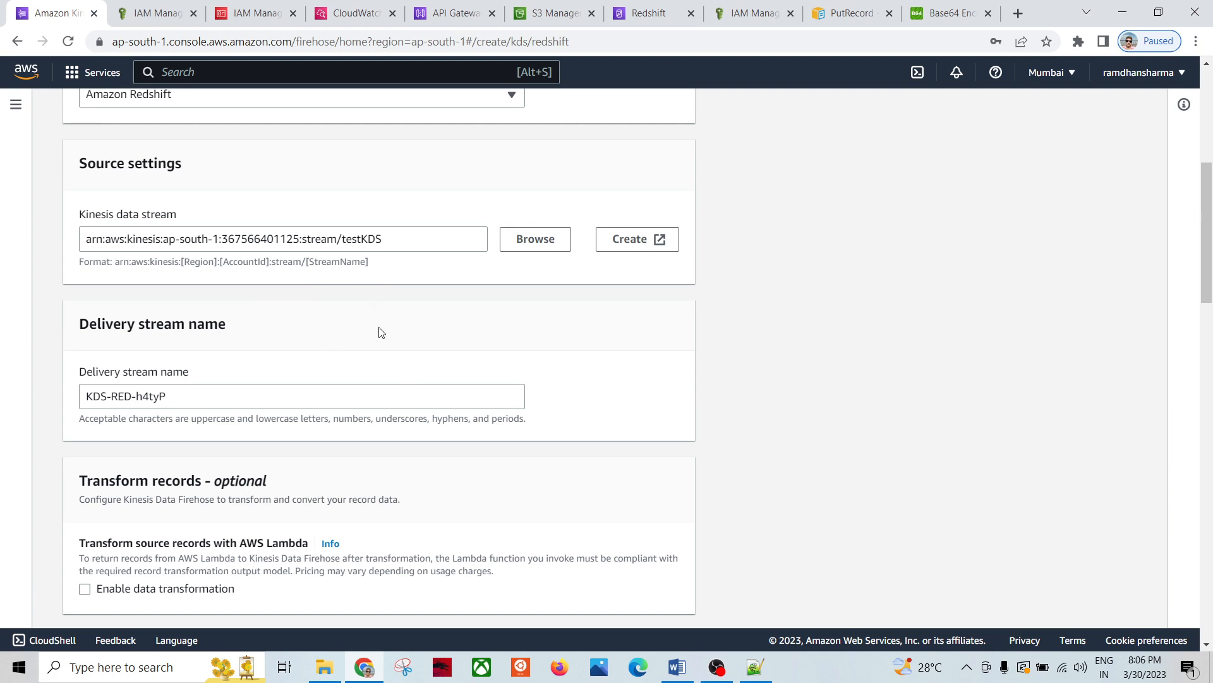
Step: Review the default delivery stream name KDS-RED-h4tyP and leave it unchanged
scroll(562, 322, "down", 1)
scroll(563, 322, "down", 1)
scroll(328, 228, "up", 2)
left_click_drag(170, 401, 75, 399)
scroll(591, 385, "down", 2)
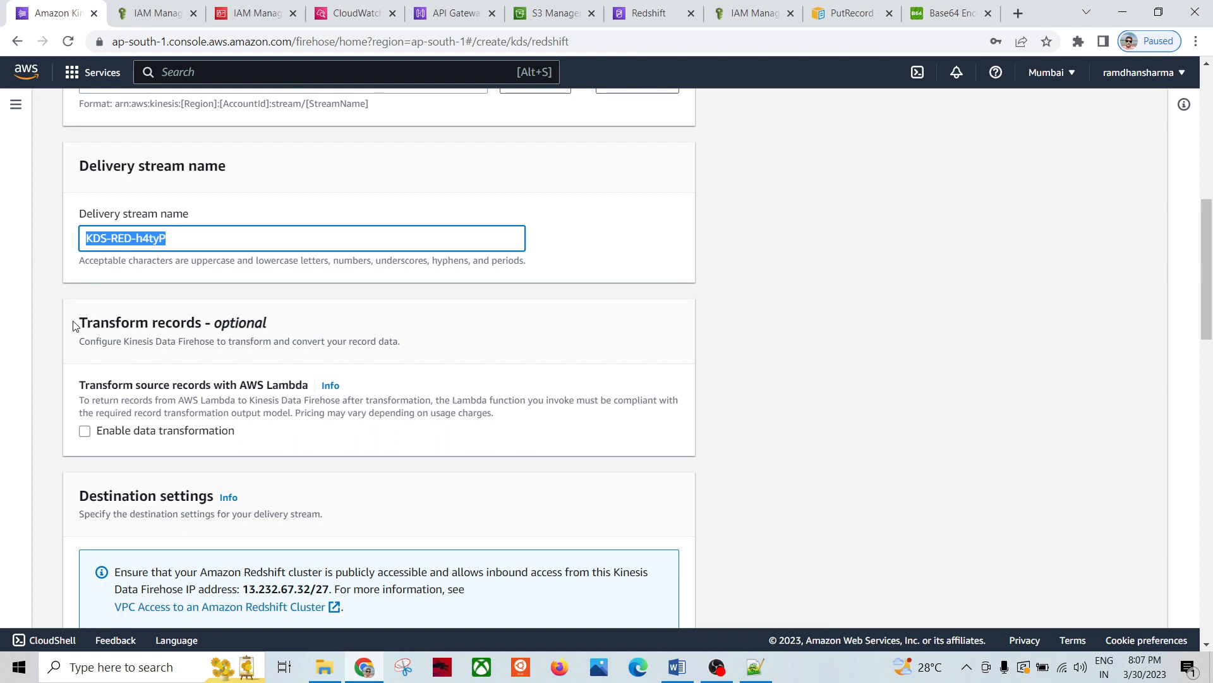
left_click_drag(73, 325, 281, 332)
left_click(439, 326)
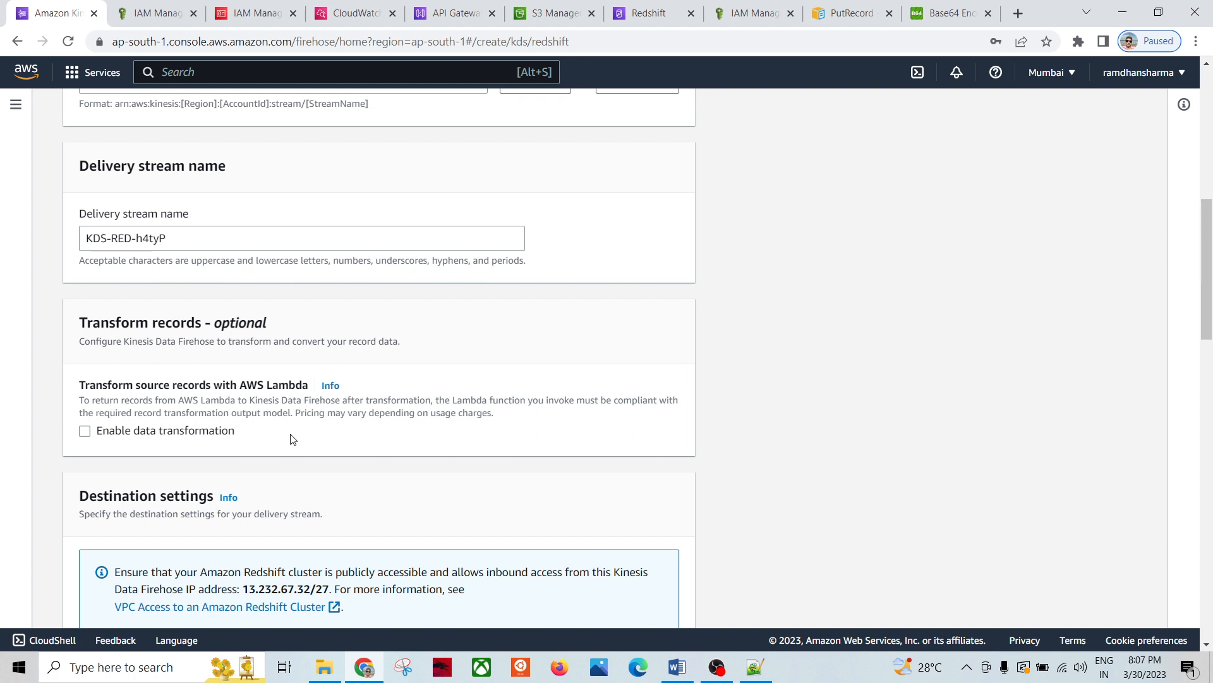
Step: Toggle Lambda data transformation on and back off, checking the pipeline architecture diagram
left_click(84, 431)
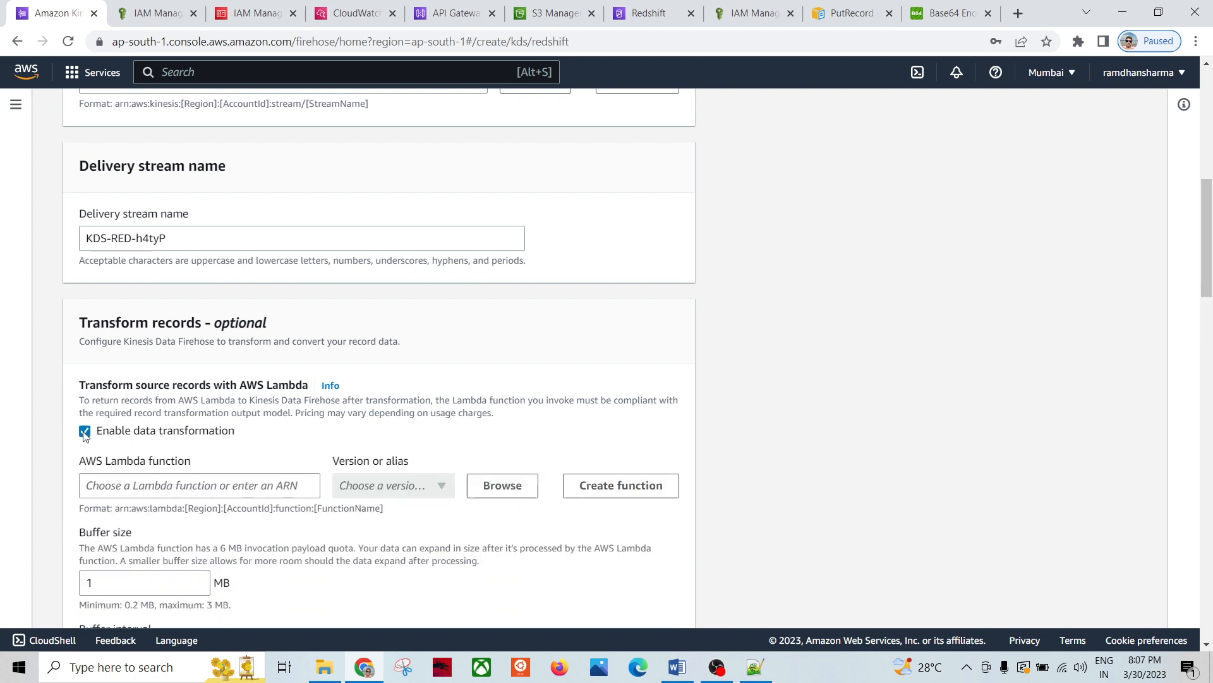
scroll(211, 485, "down", 2)
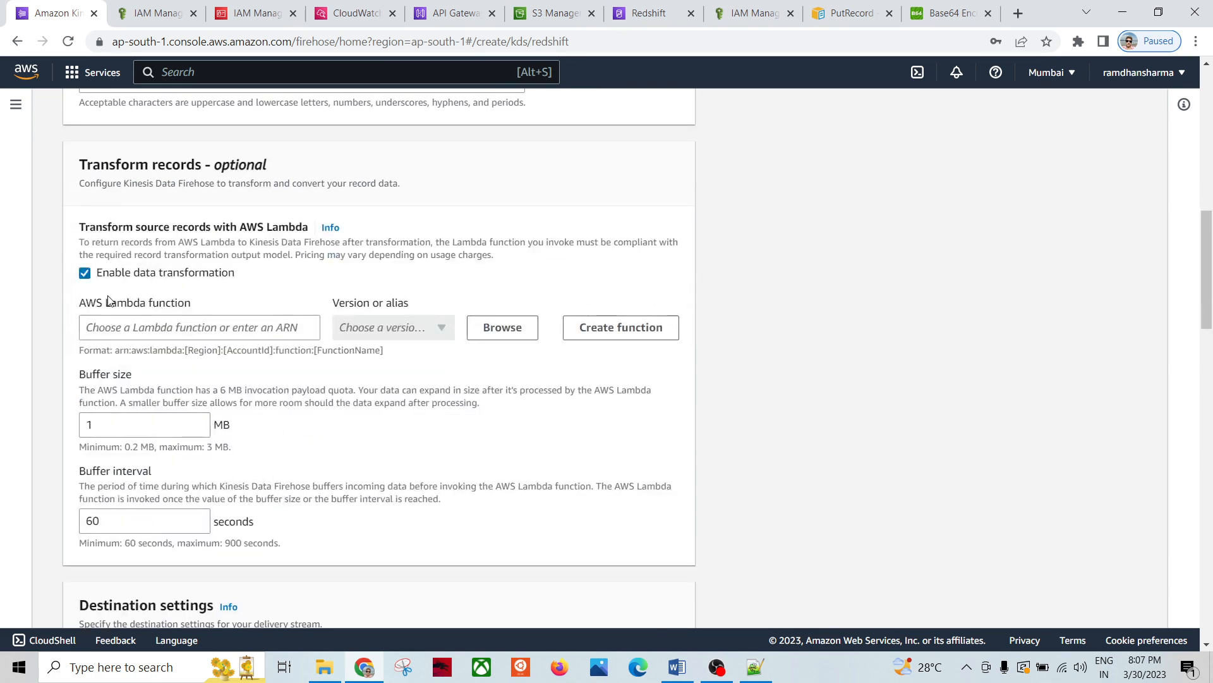
left_click(84, 273)
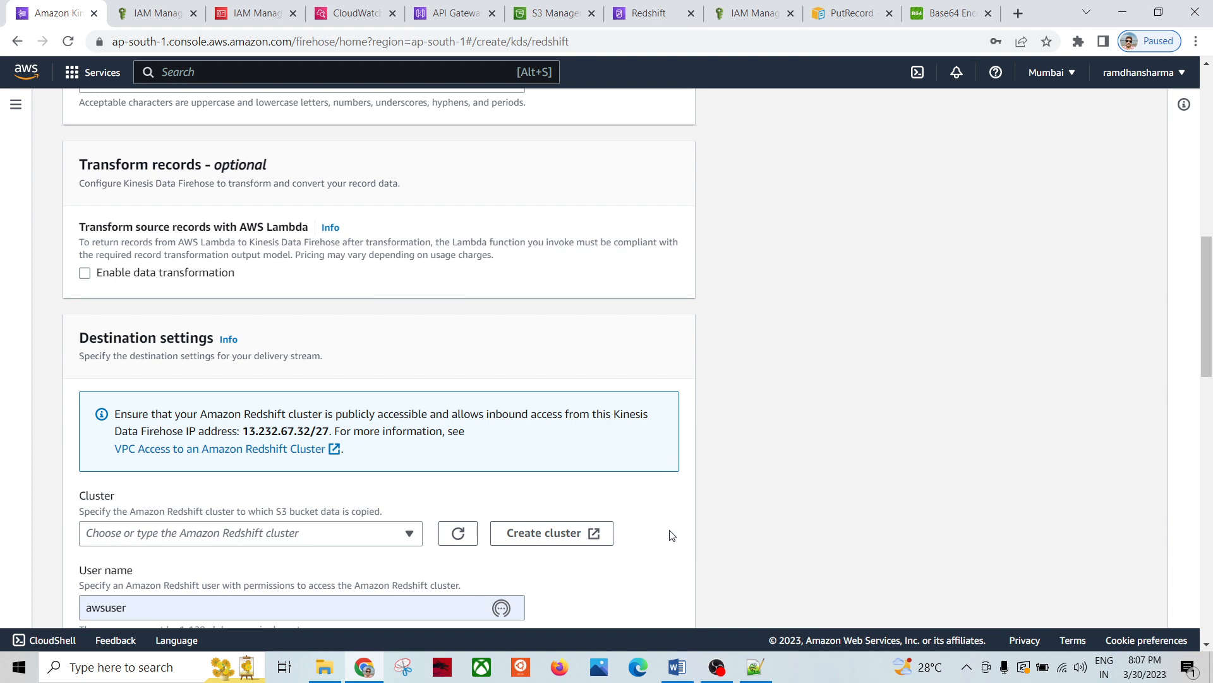
left_click(677, 666)
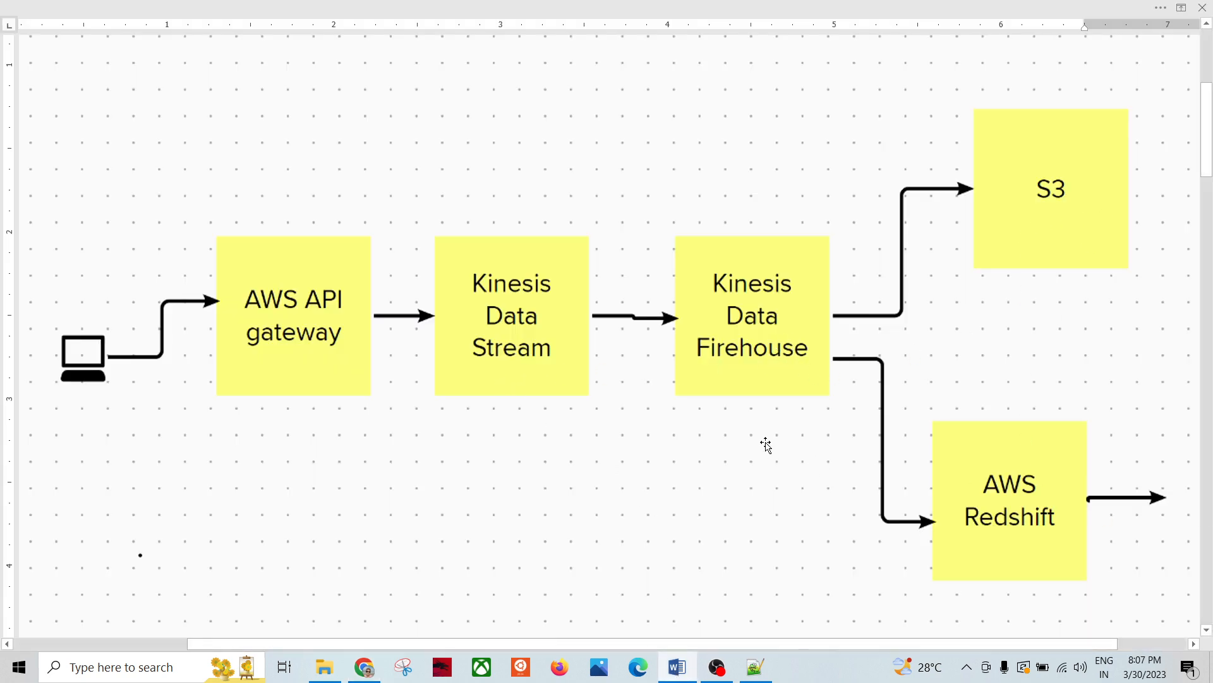
key("alt+Tab")
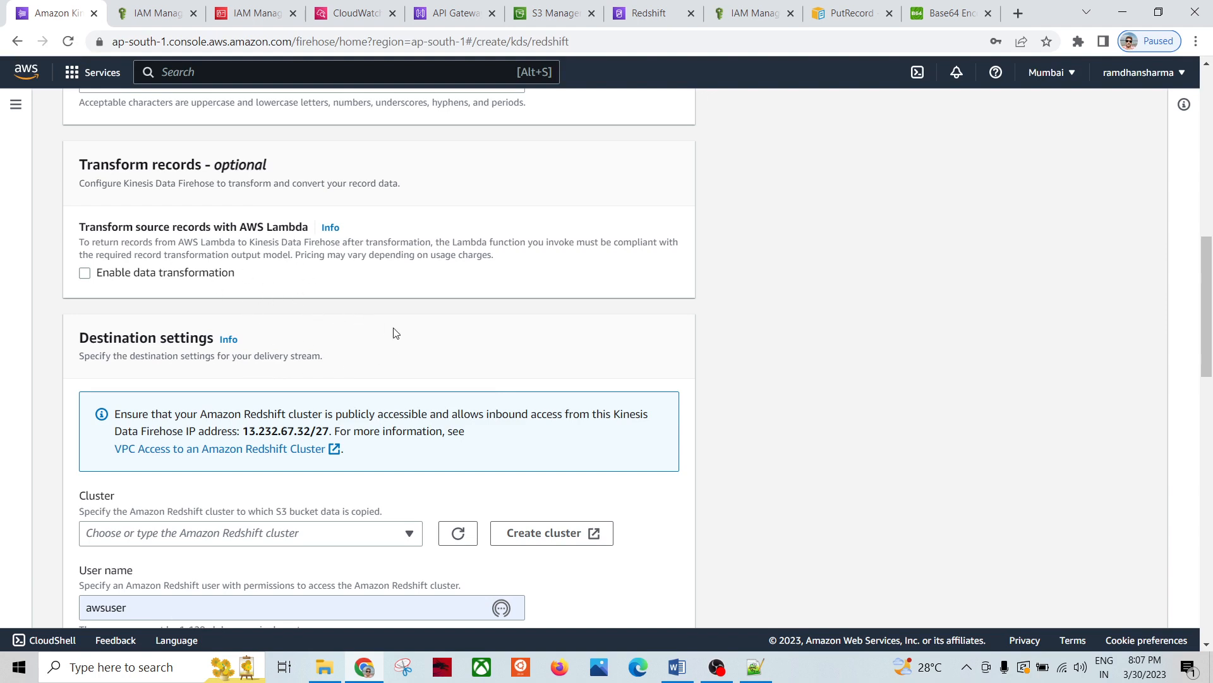
Step: Refresh the Redshift cluster list and select redshift-cluster-2 as the destination cluster
scroll(424, 346, "down", 1)
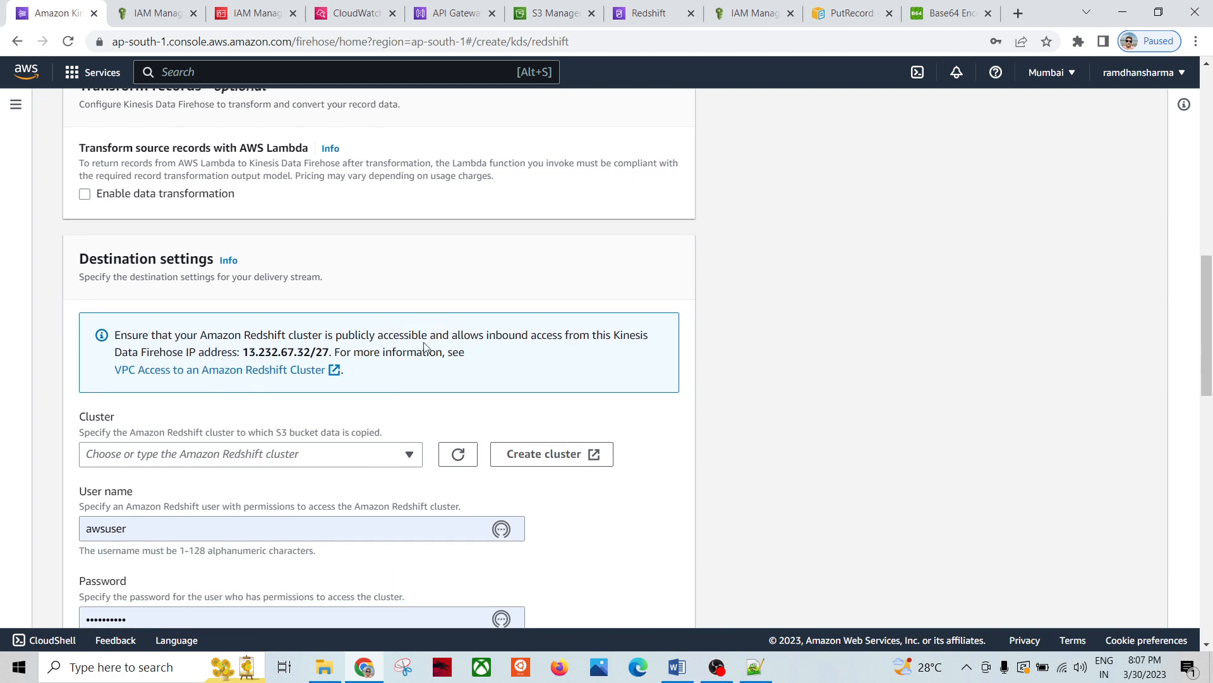
scroll(573, 335, "down", 1)
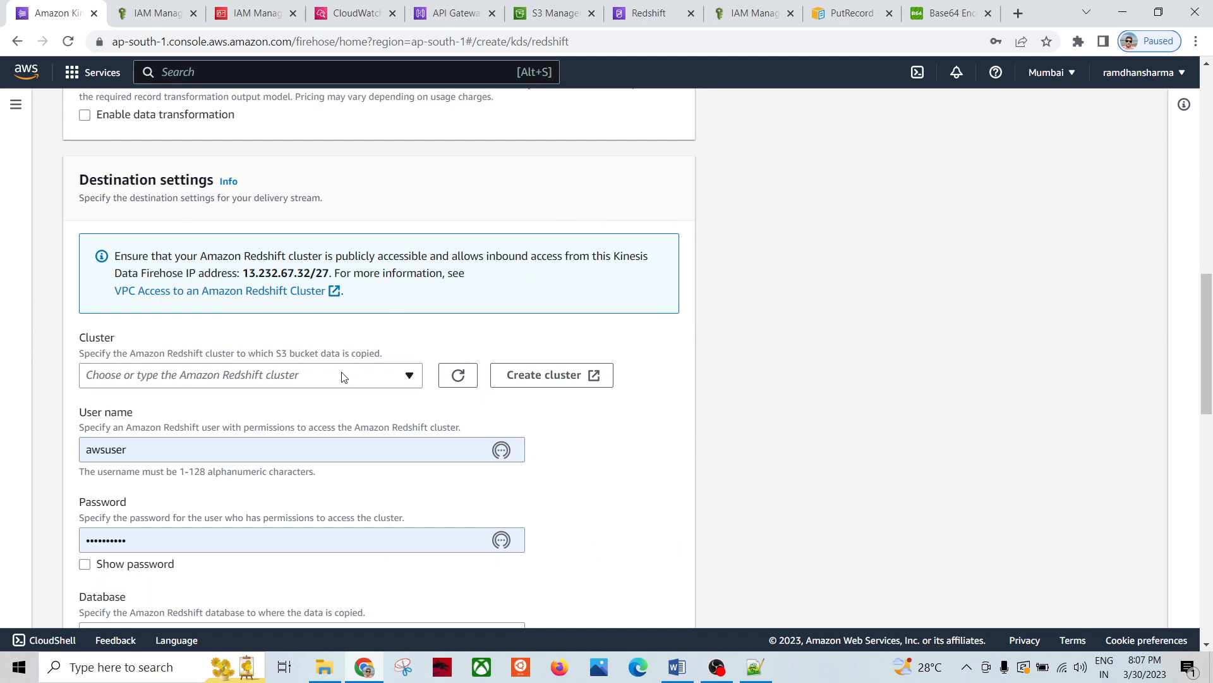
left_click(465, 382)
left_click(411, 377)
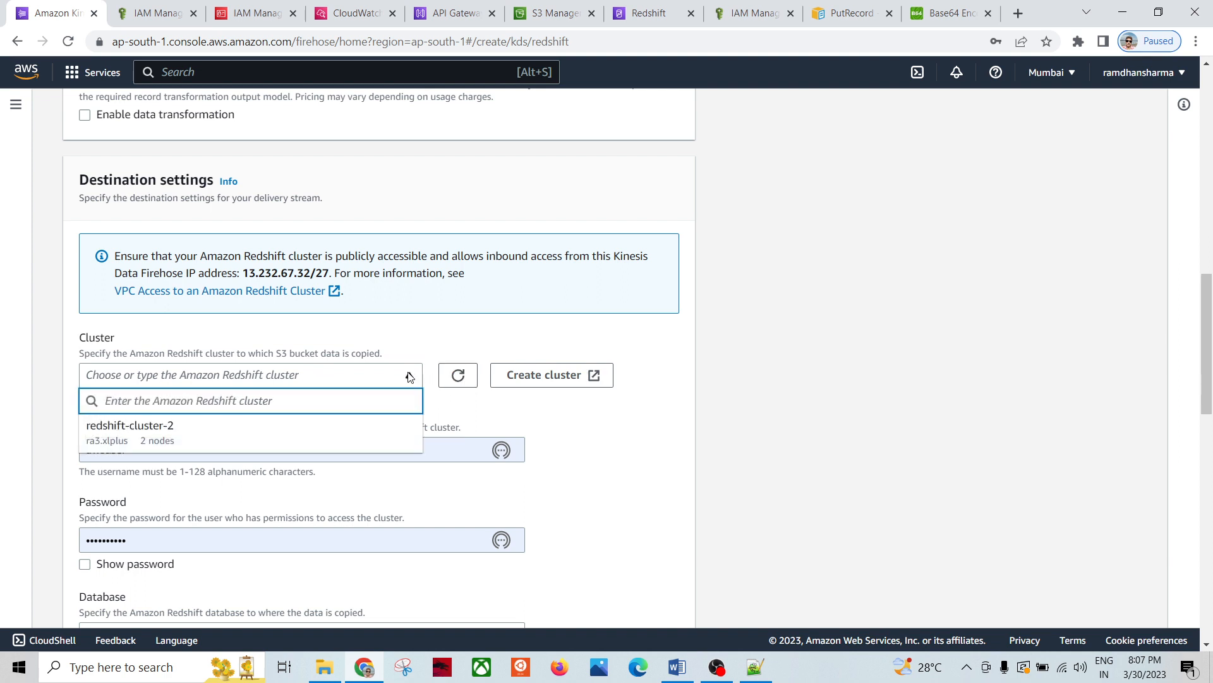
left_click(168, 432)
scroll(601, 439, "down", 3)
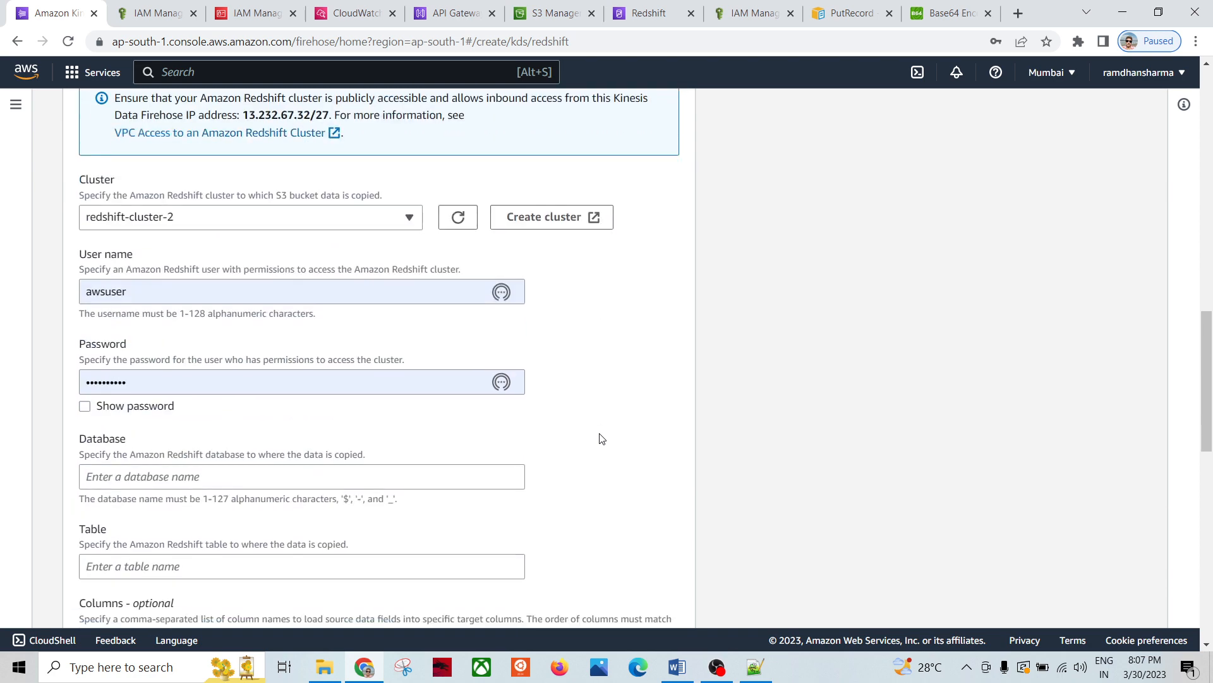
Step: Fill in the Redshift user name and database name, checking details in the query editor
left_click(210, 295)
left_click(646, 352)
left_click(651, 12)
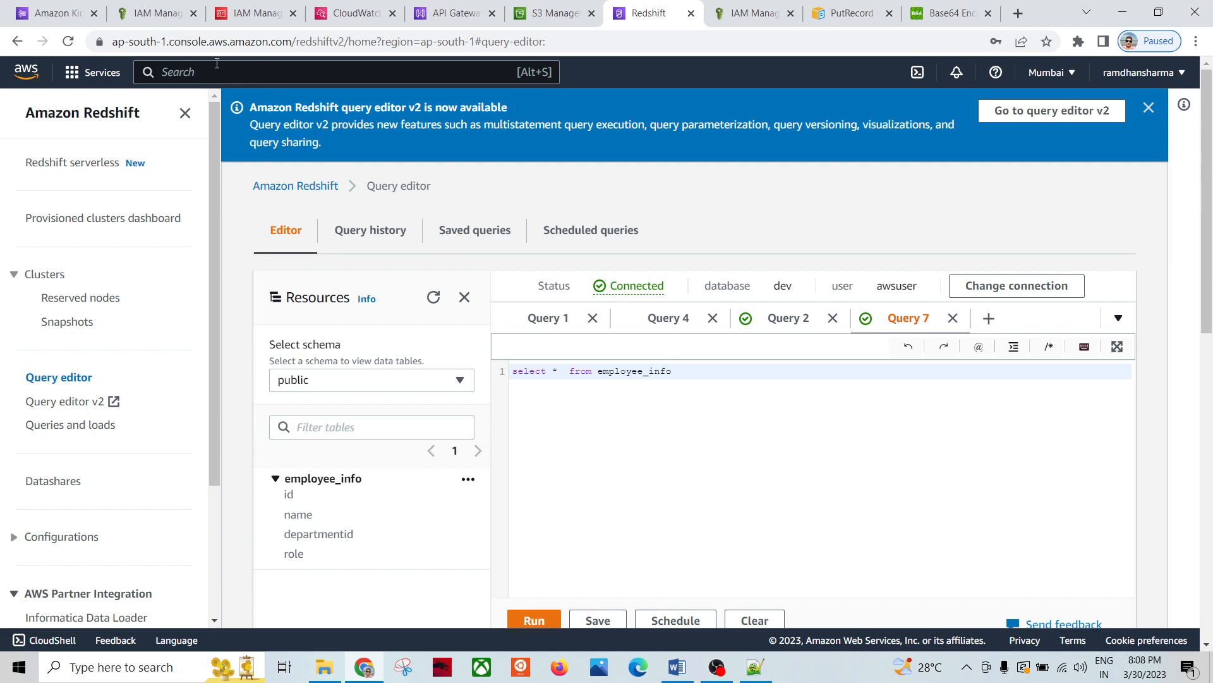
left_click(60, 14)
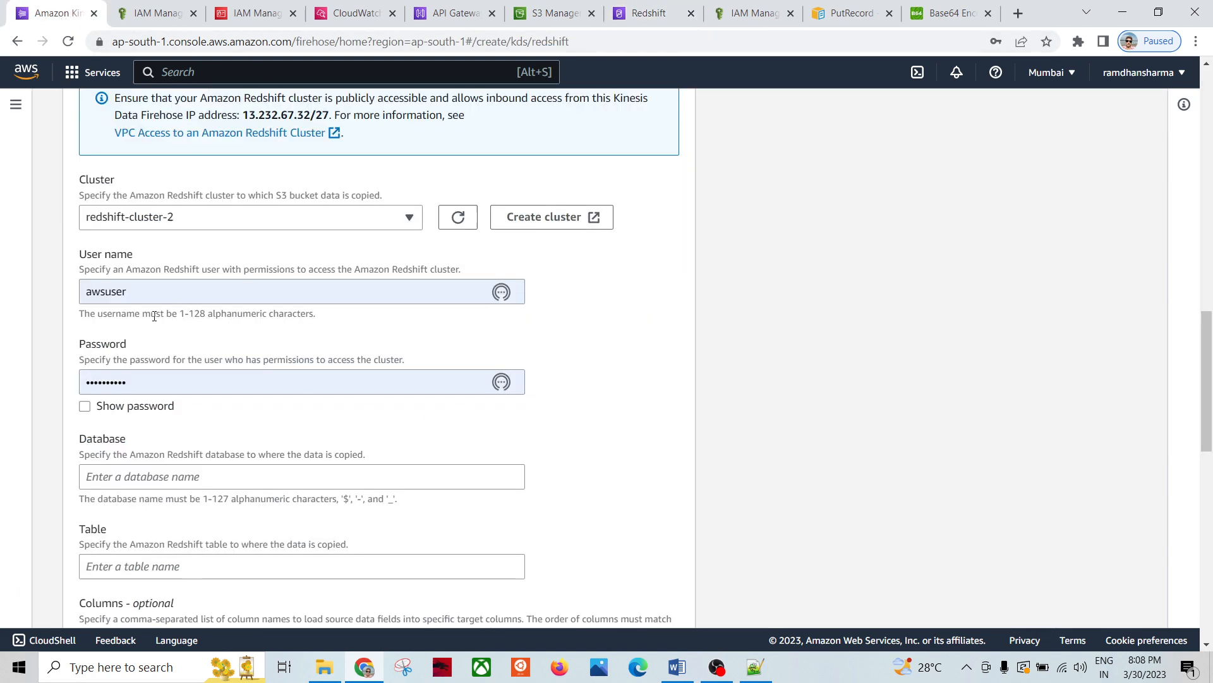
scroll(347, 423, "down", 2)
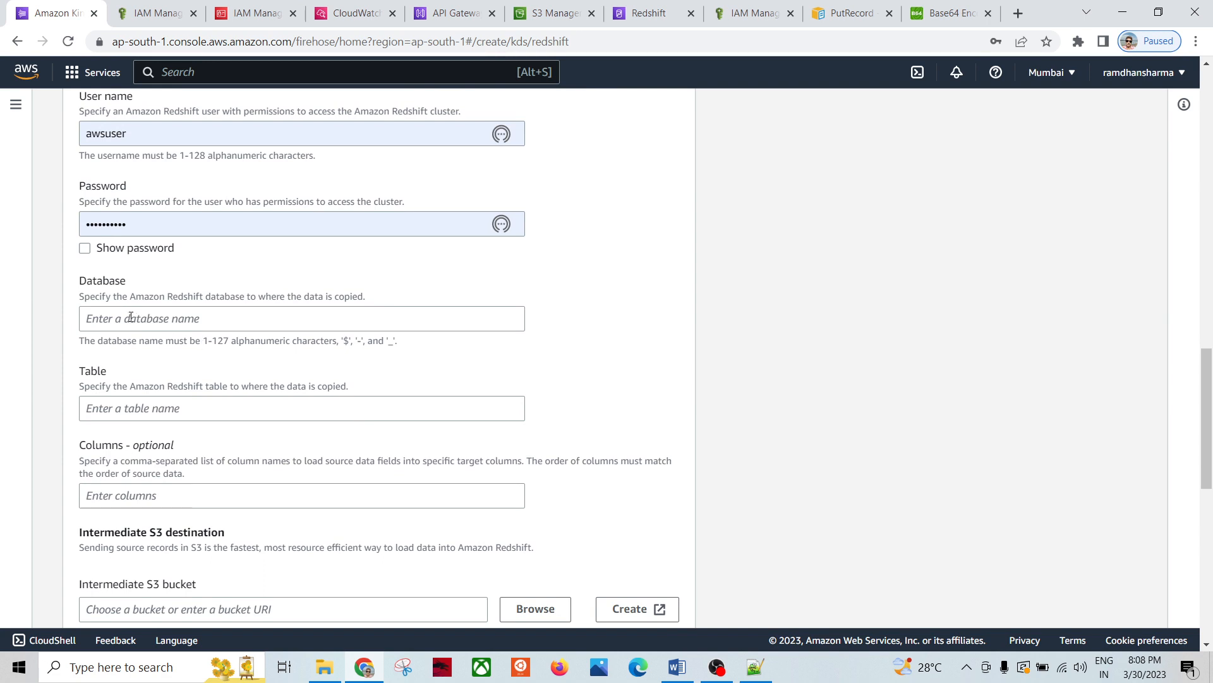
left_click(132, 318)
type("dev")
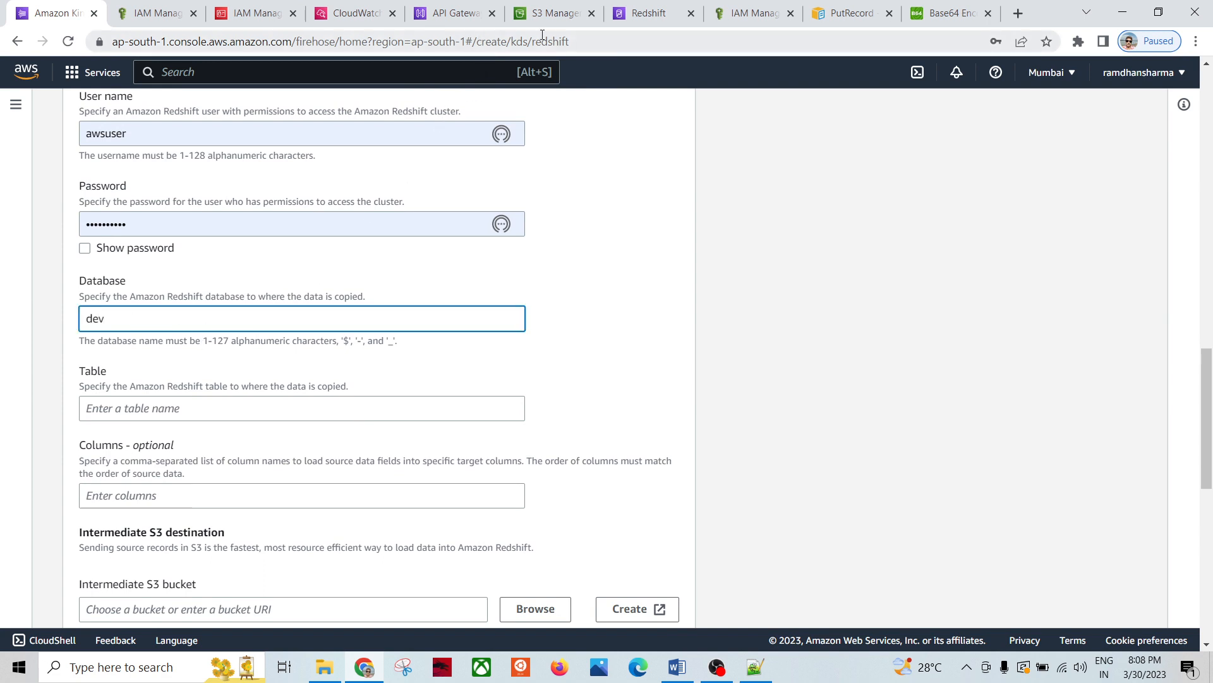
left_click(648, 14)
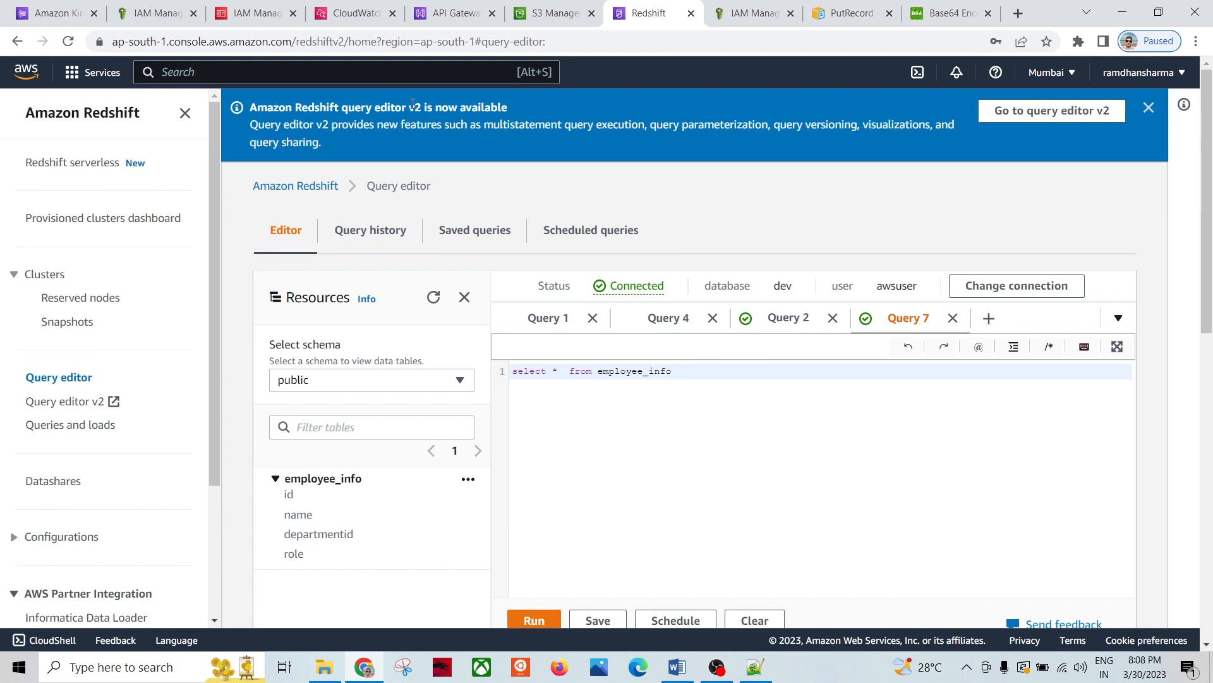
left_click(55, 13)
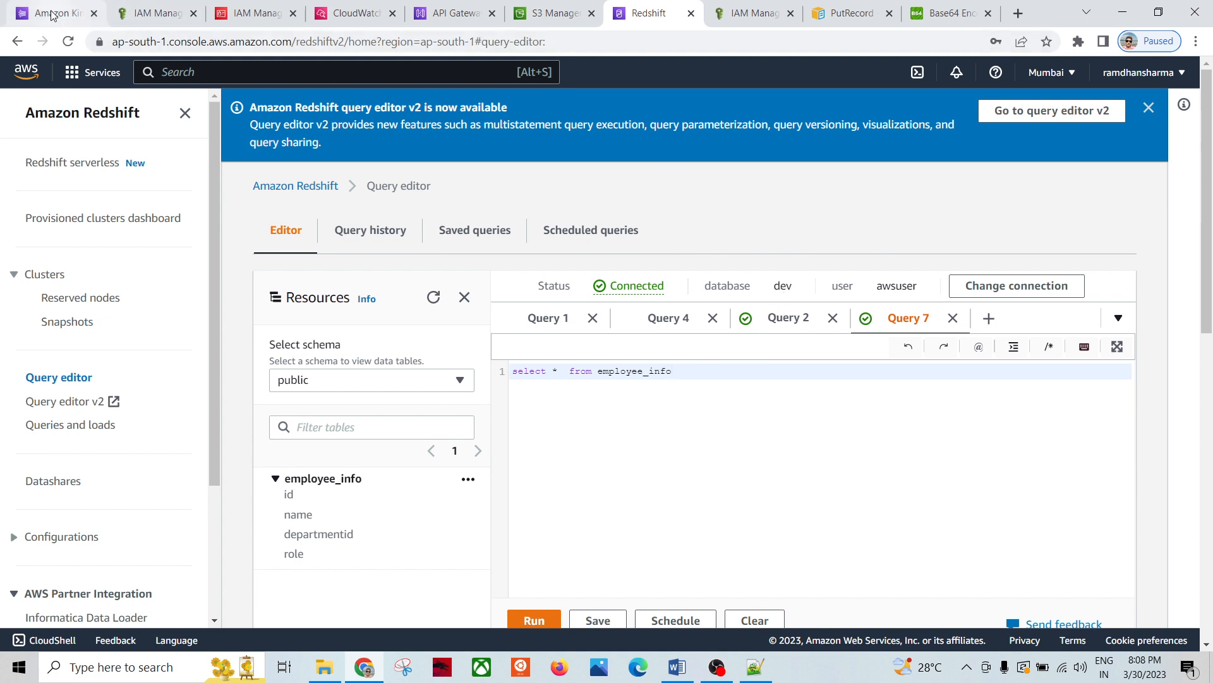
Step: Copy employee_info from the Redshift query editor into the destination Table field
left_click(126, 409)
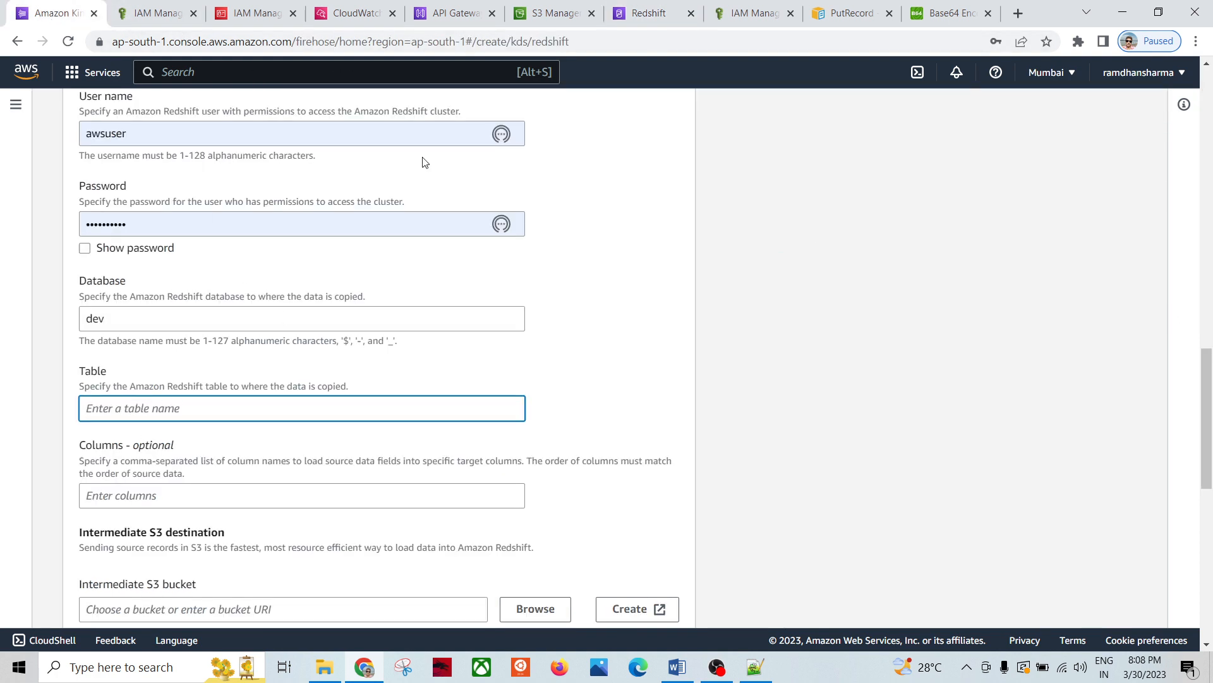
left_click(640, 14)
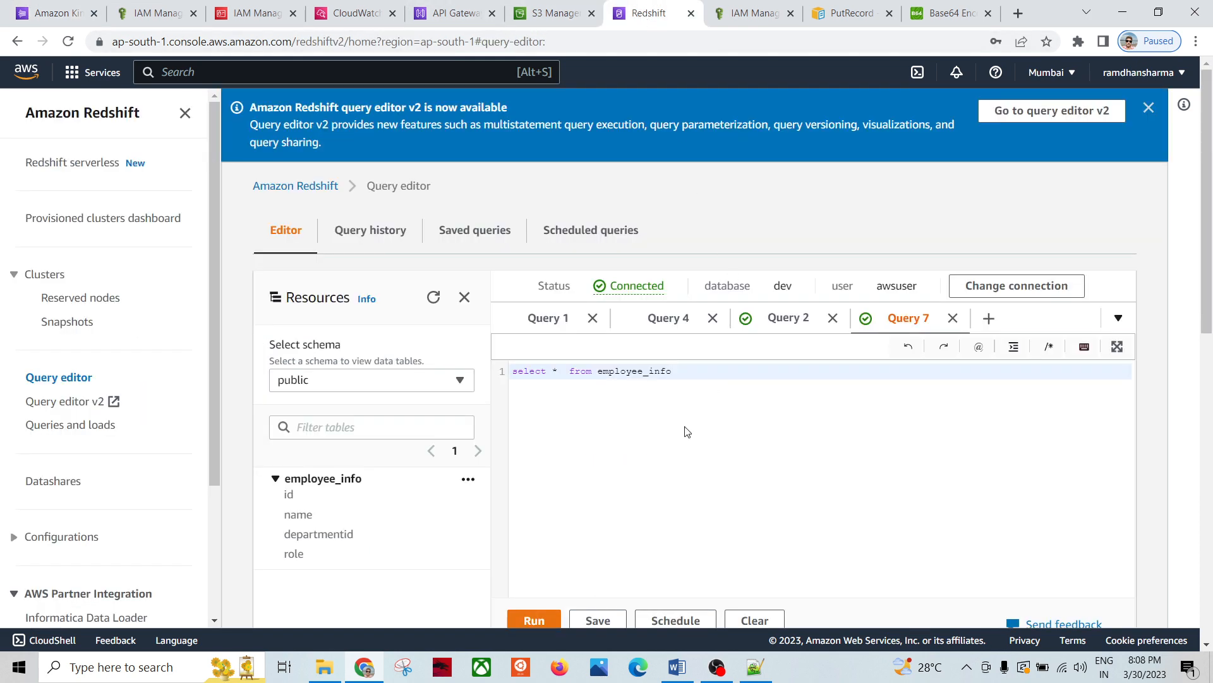
double_click(637, 372)
key("ctrl+c")
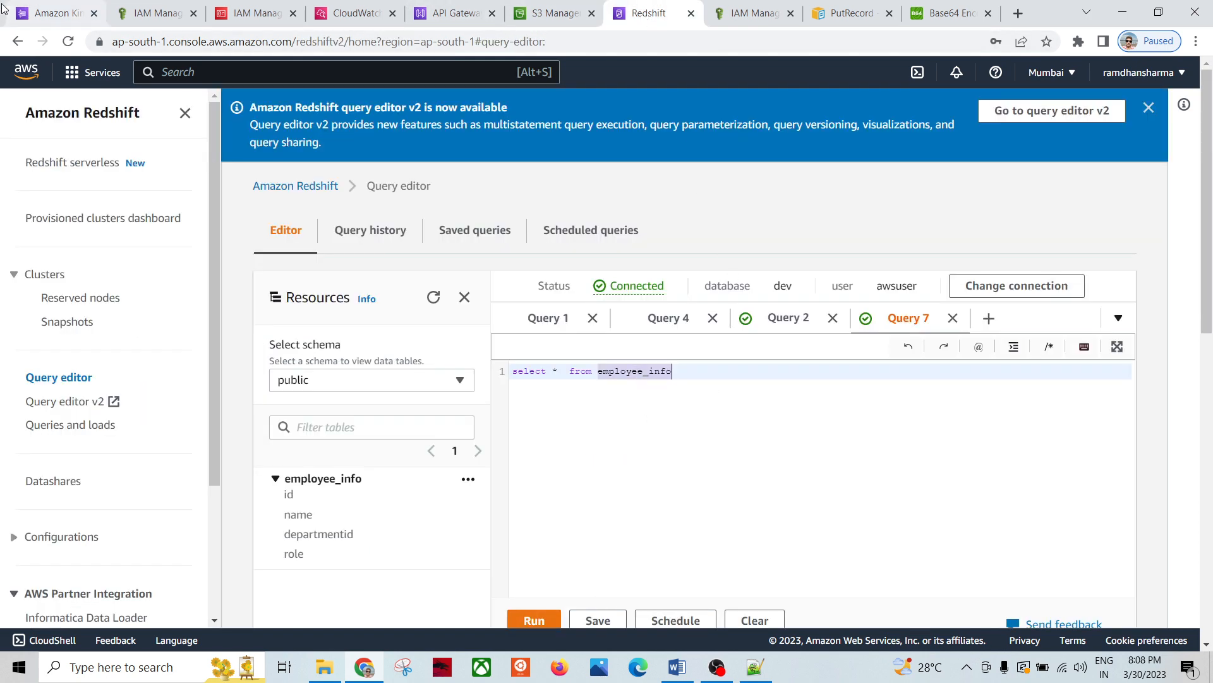
left_click(47, 12)
key("ctrl+v")
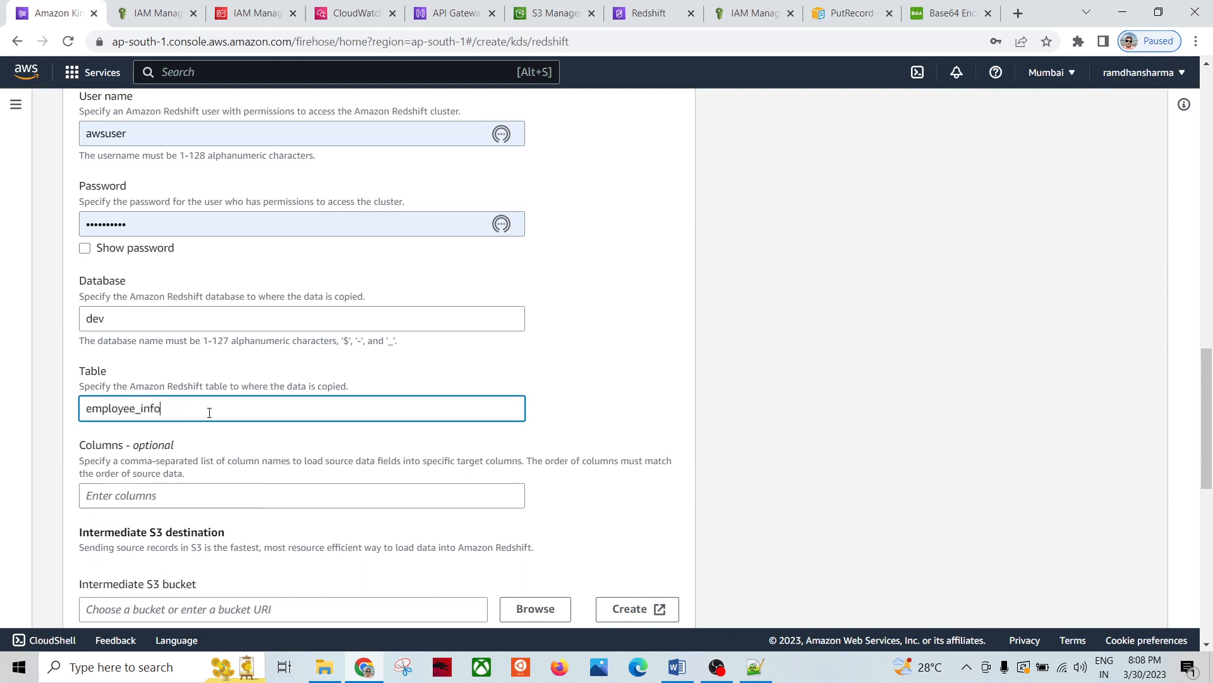
Step: Enter the columns id,name,departmentid,role
left_click(121, 498)
scroll(226, 468, "down", 2)
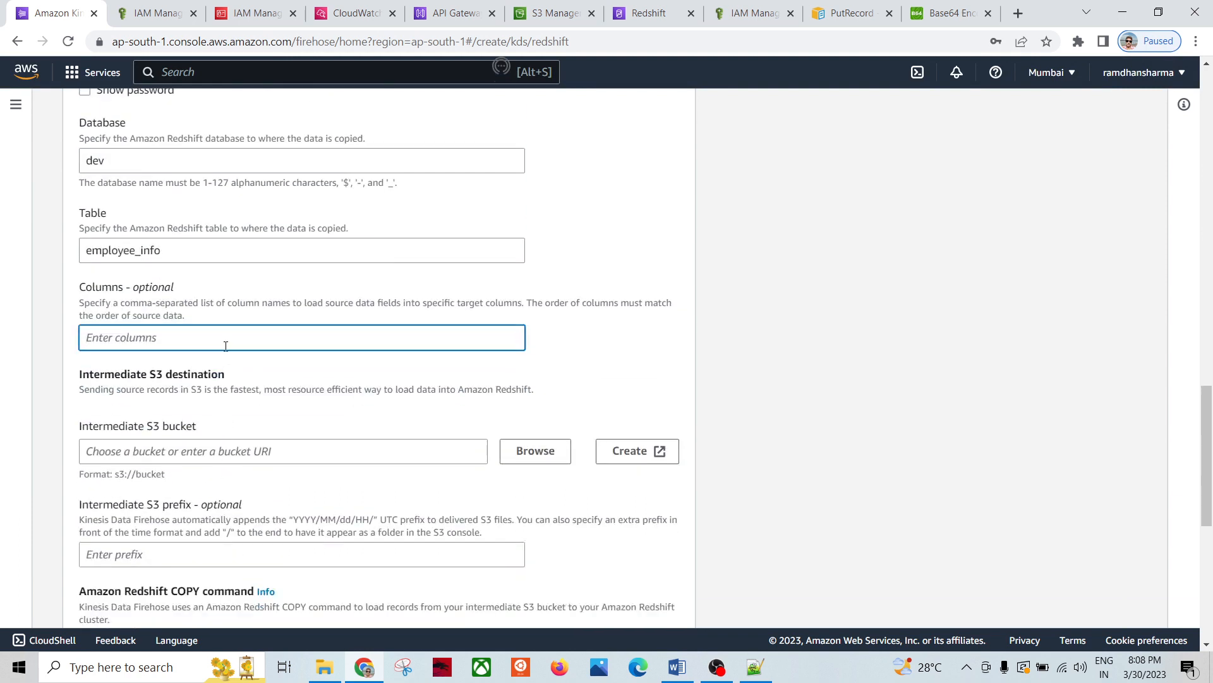
type("id,name,departmentid,role")
scroll(271, 410, "down", 1)
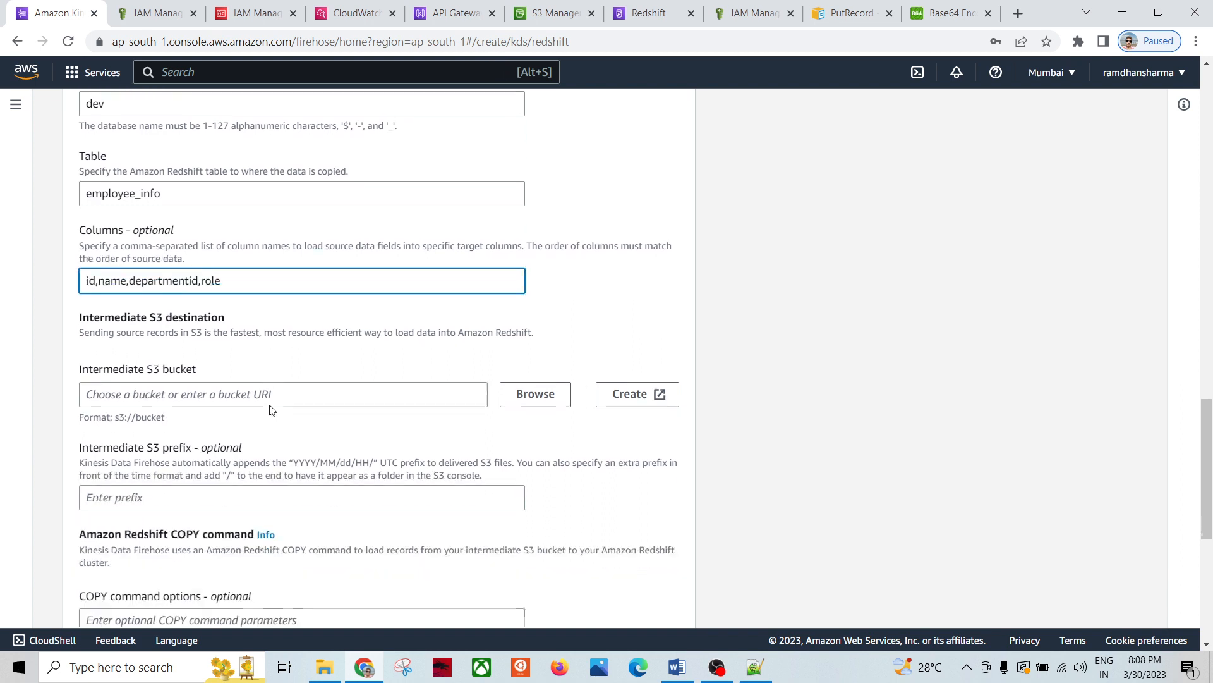
left_click(285, 378)
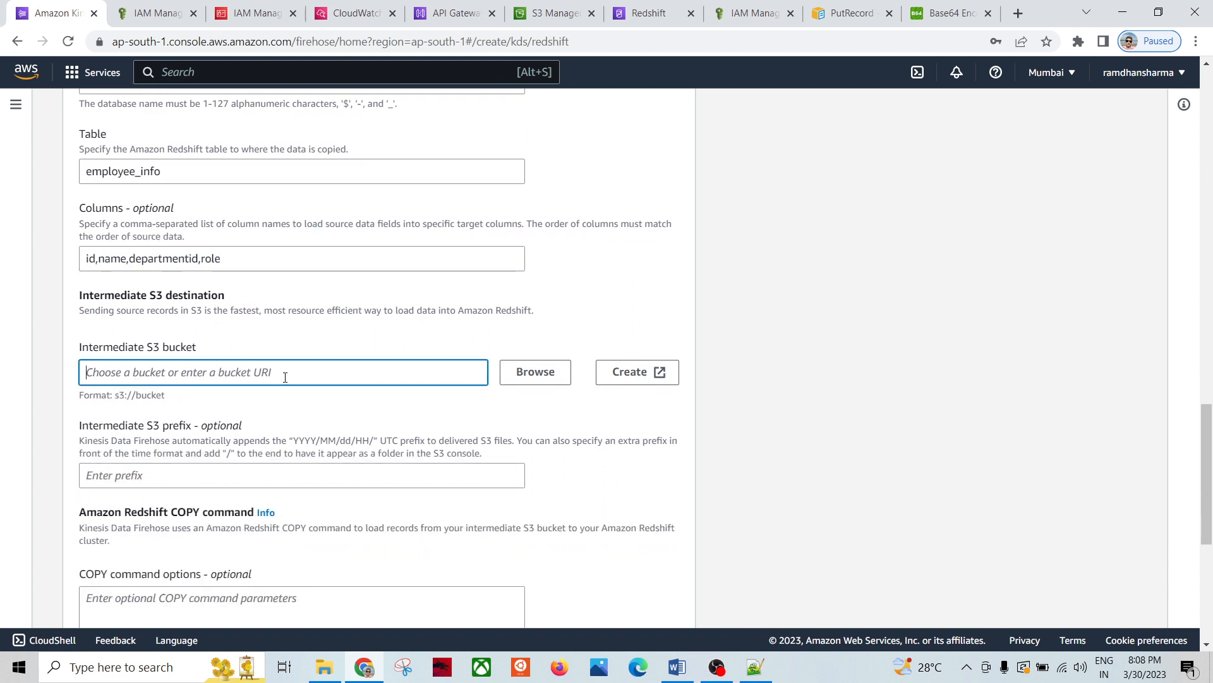
Step: Select intermediates3 as the intermediate S3 bucket, leaving the optional prefix empty
left_click(568, 23)
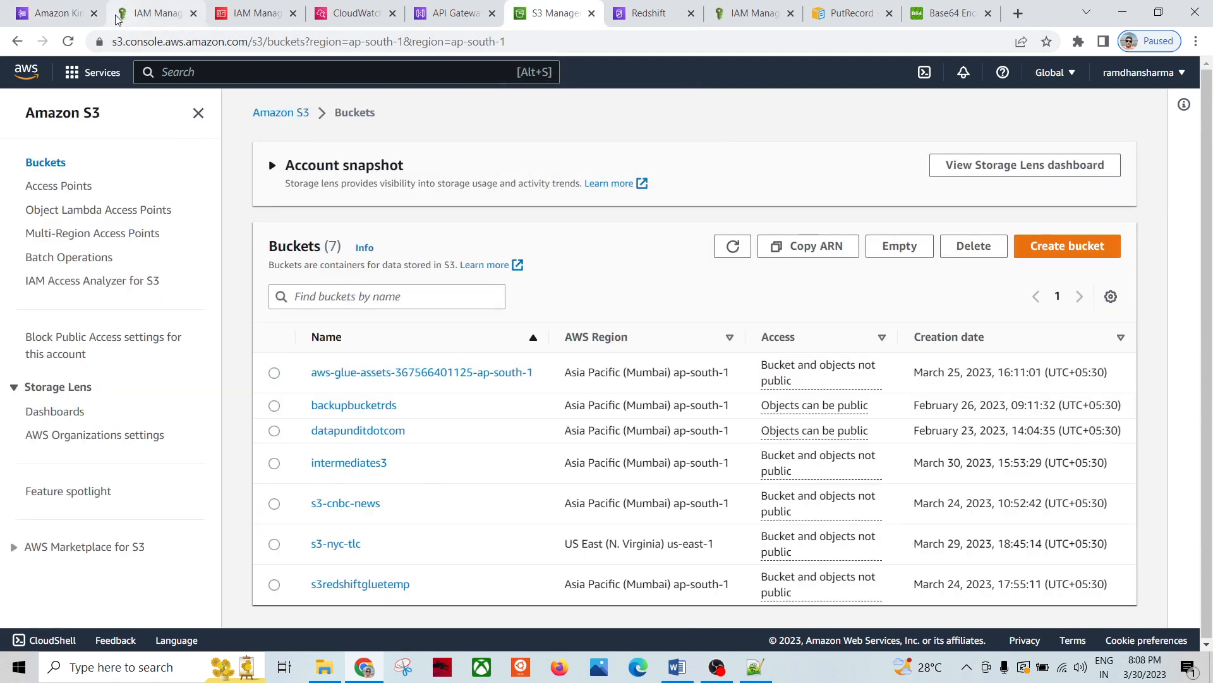
left_click(56, 13)
left_click(535, 372)
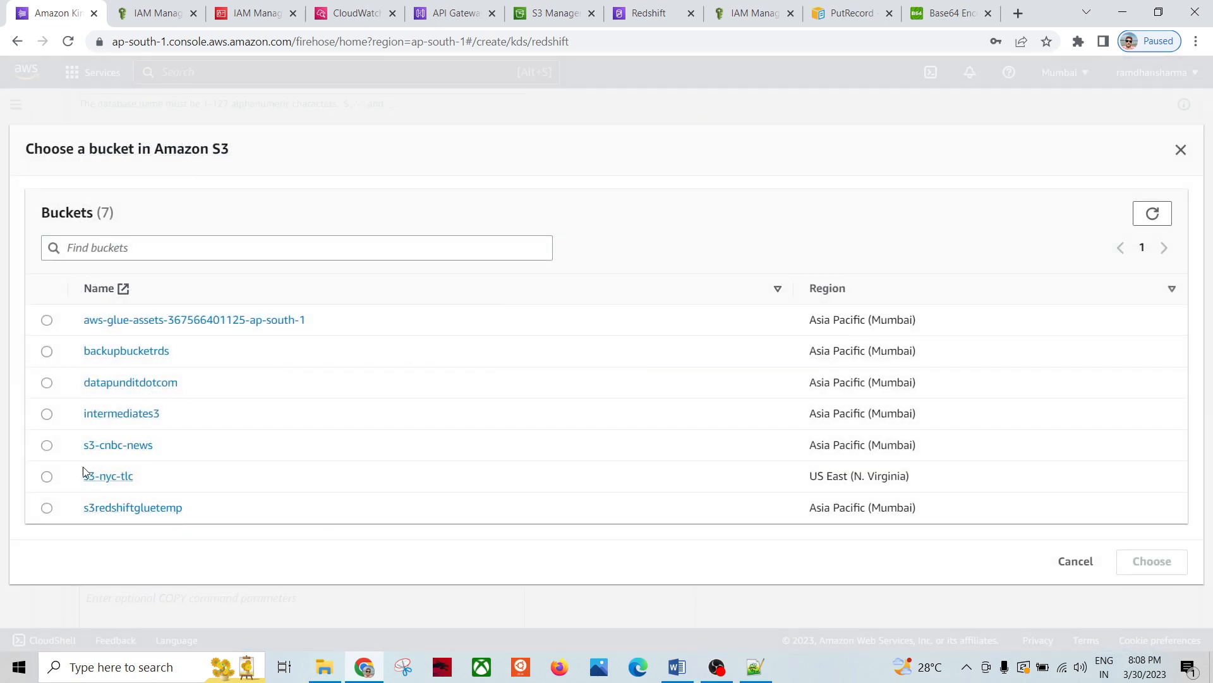
left_click(55, 419)
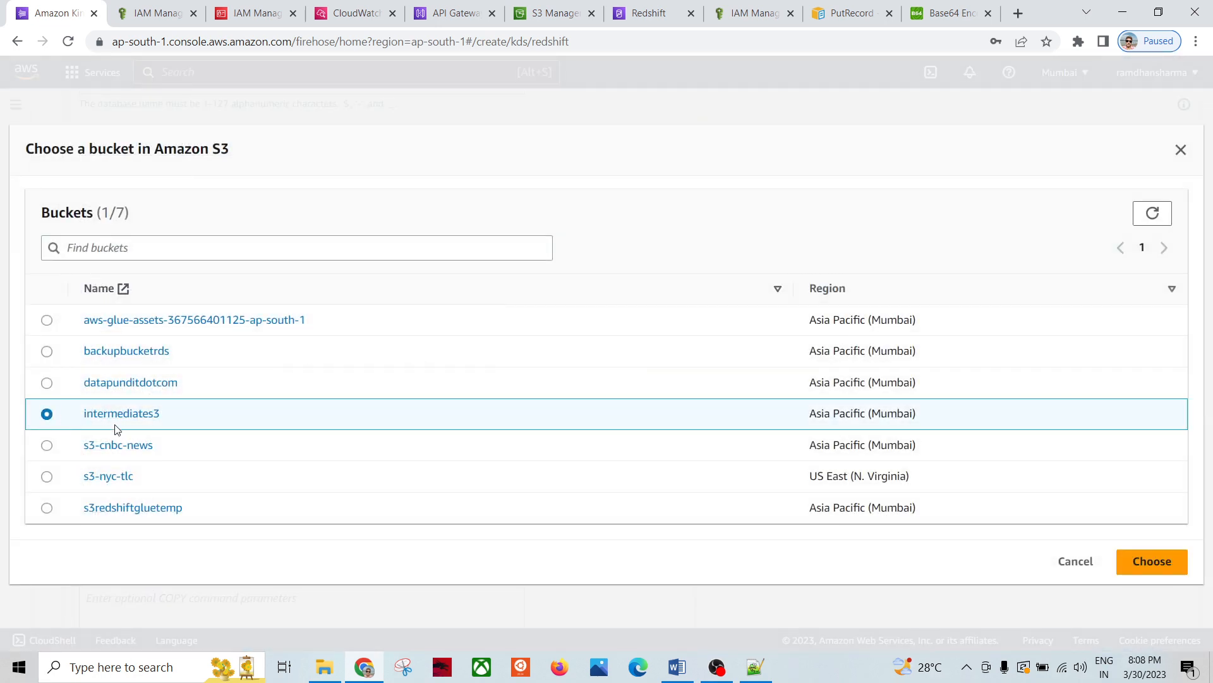
left_click(1150, 561)
scroll(377, 487, "down", 2)
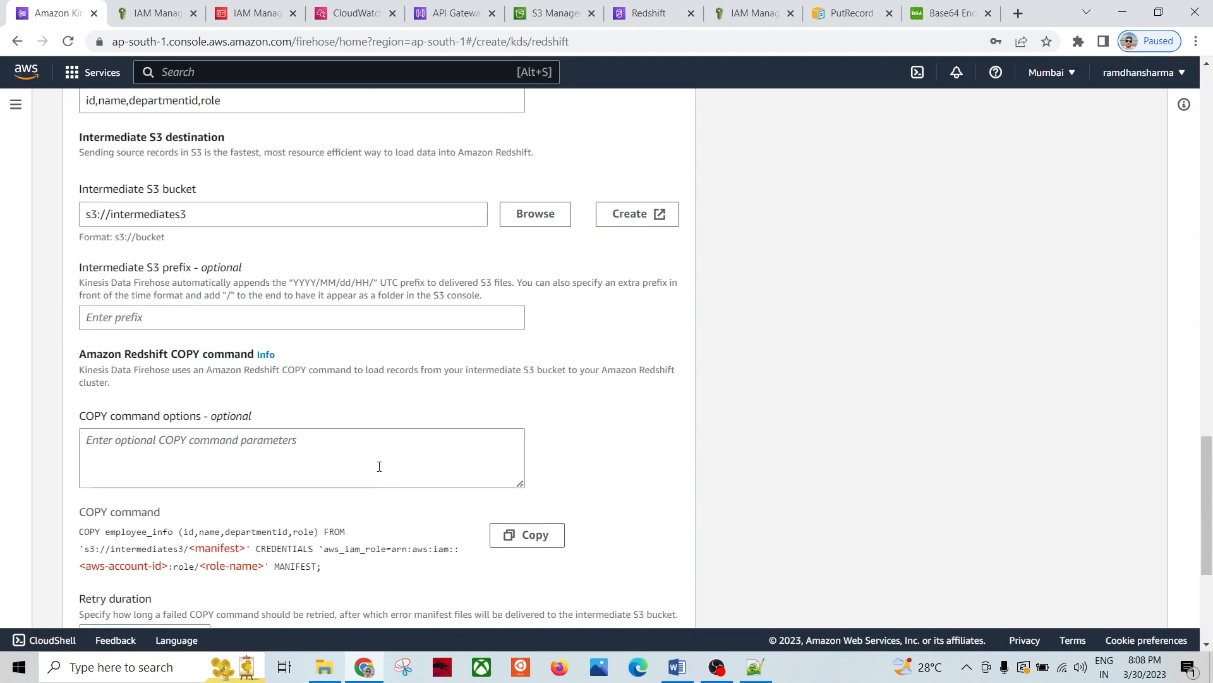
left_click(136, 319)
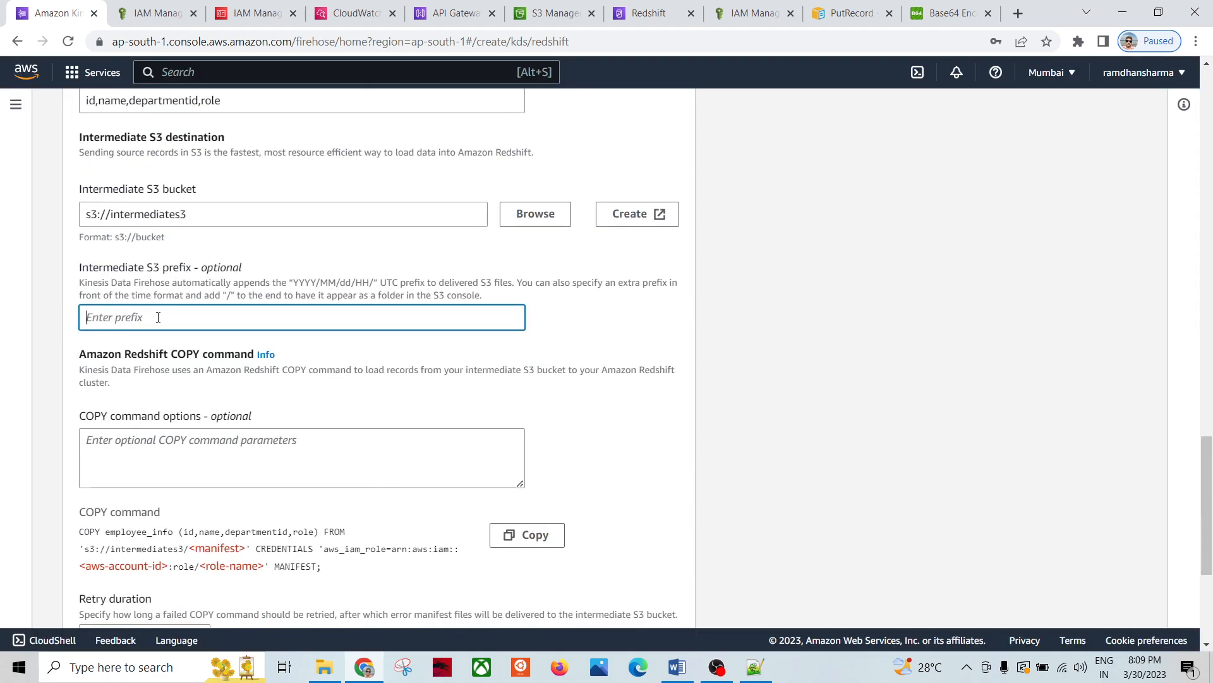
double_click(216, 269)
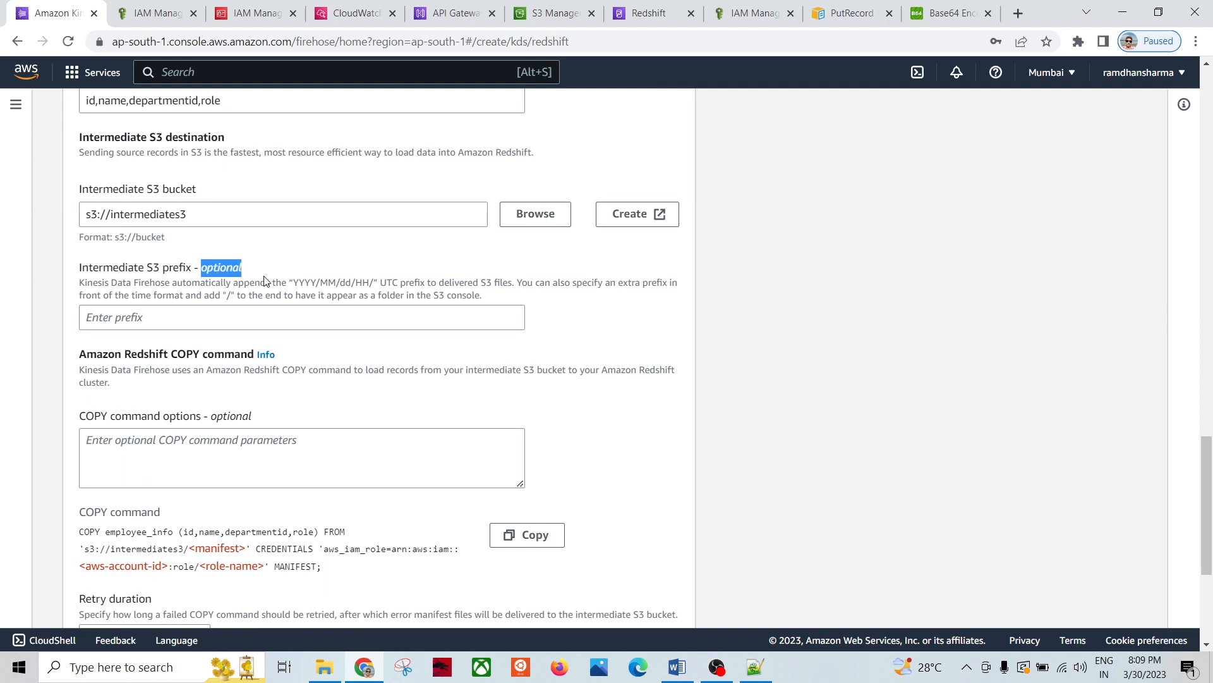
left_click(159, 324)
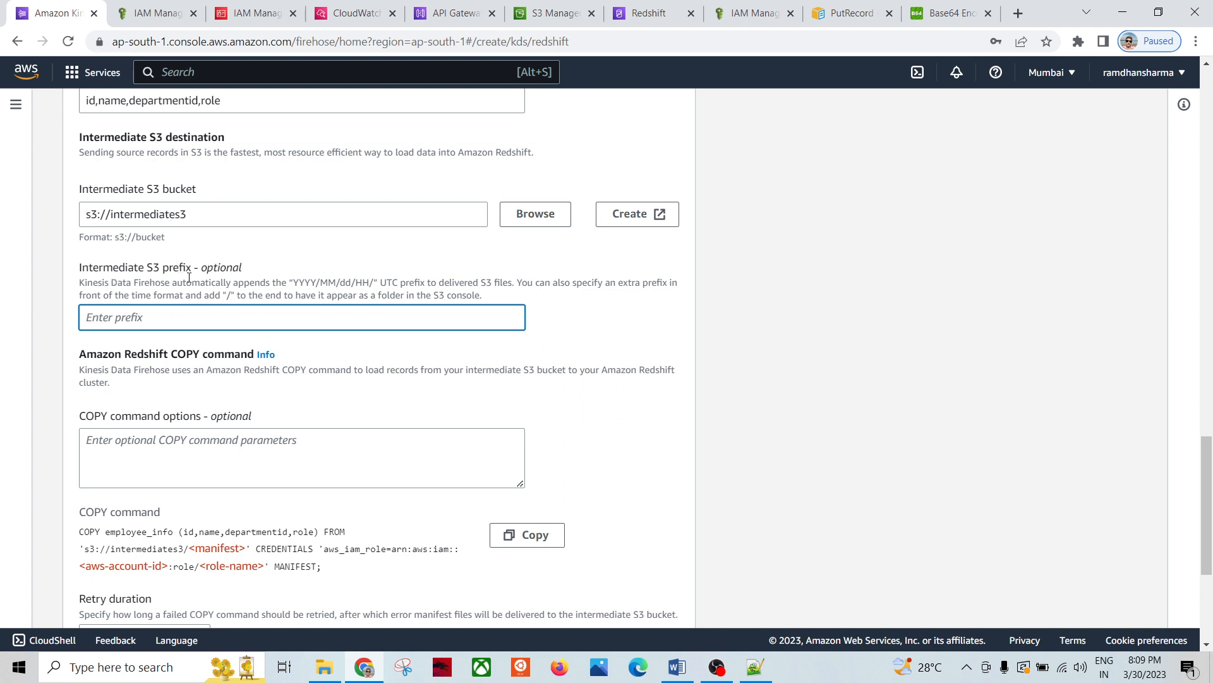
scroll(461, 366, "down", 1)
Step: Type delimiter ',' into the COPY command options
left_click(164, 370)
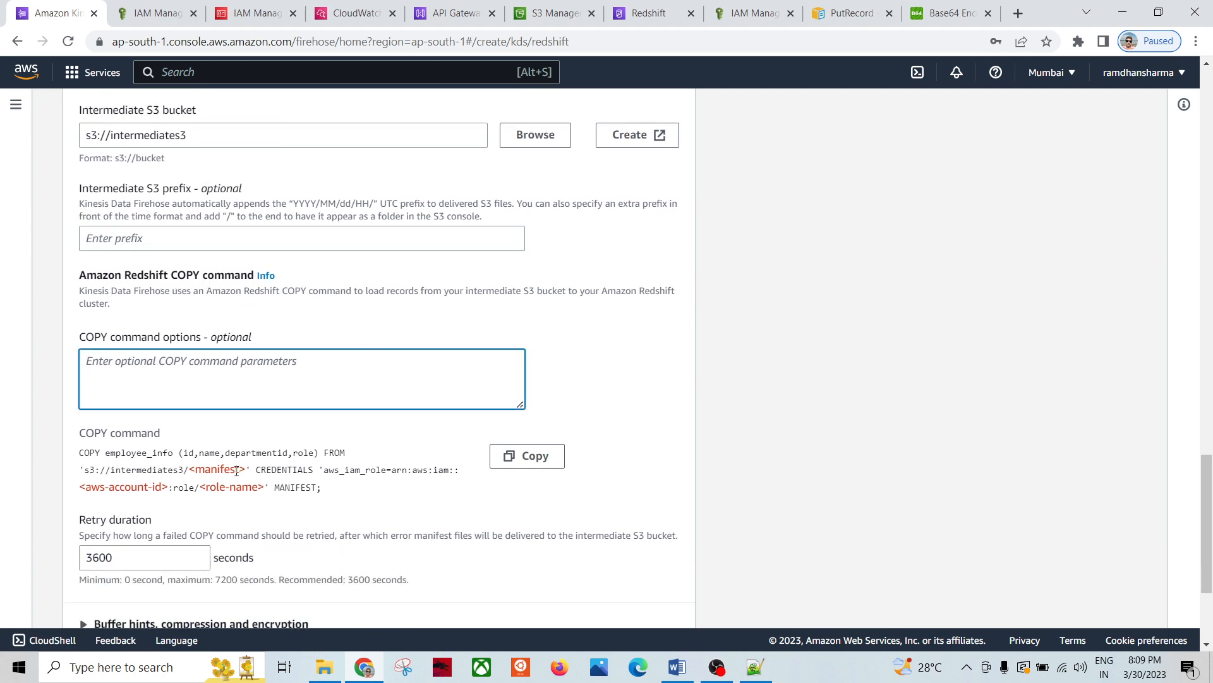
scroll(233, 472, "down", 1)
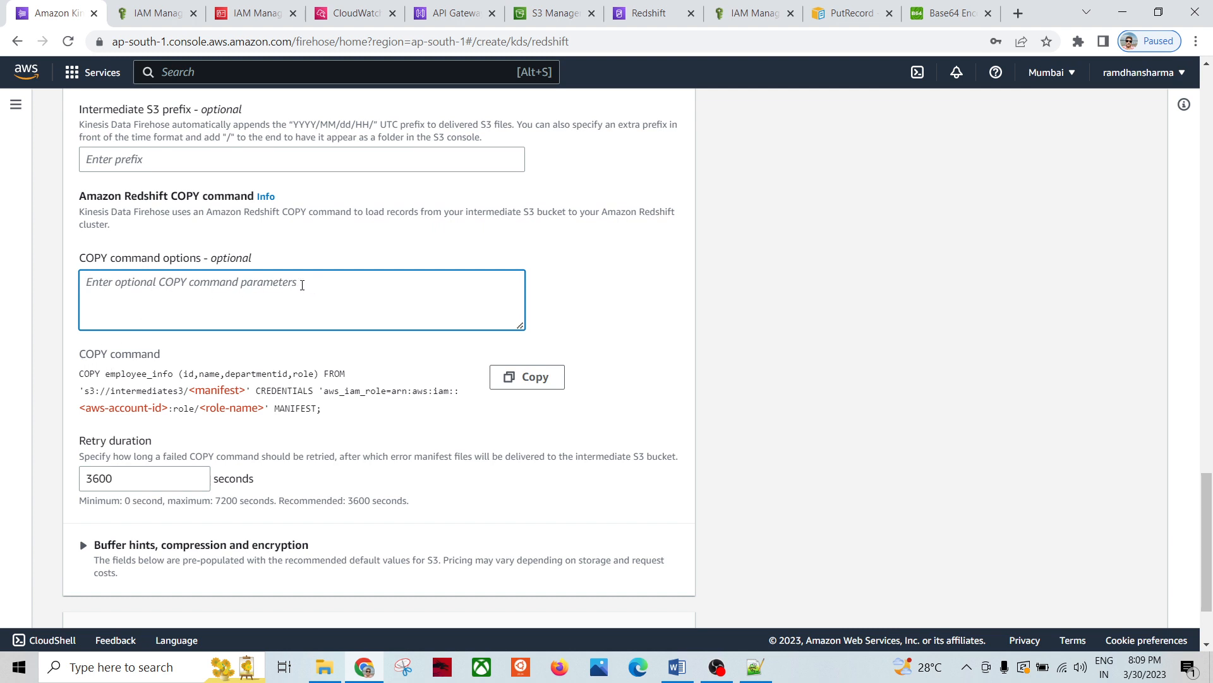
type("del")
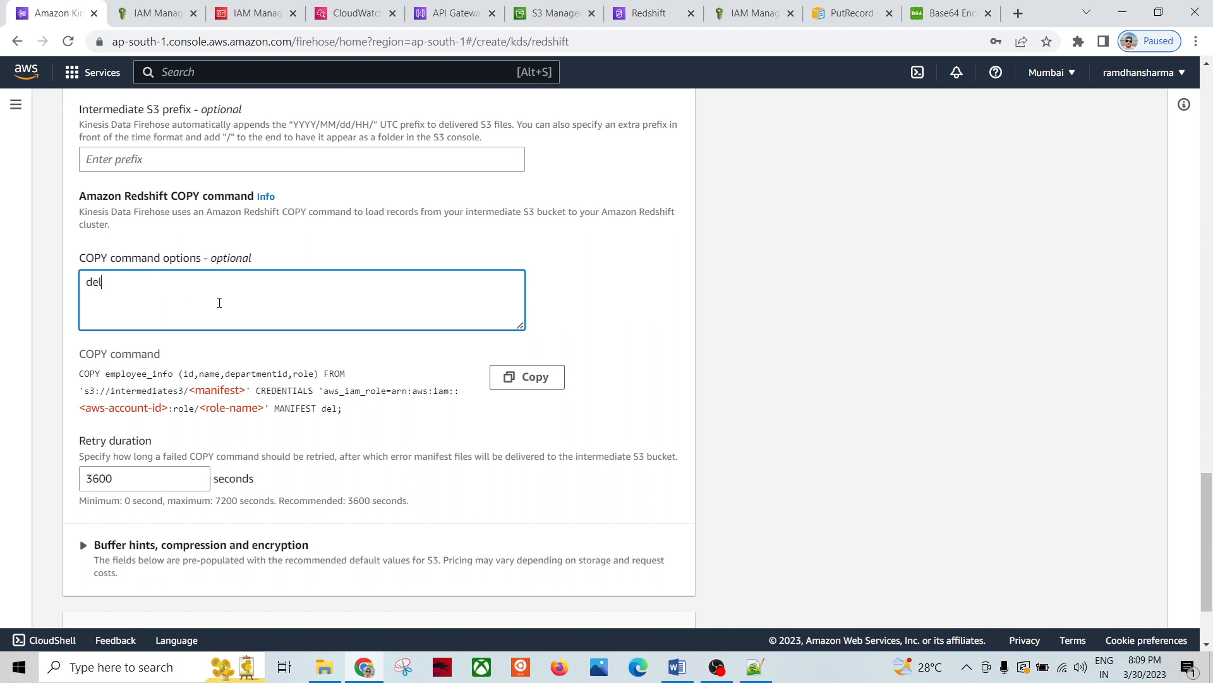
type("imiter ',")
left_click(503, 436)
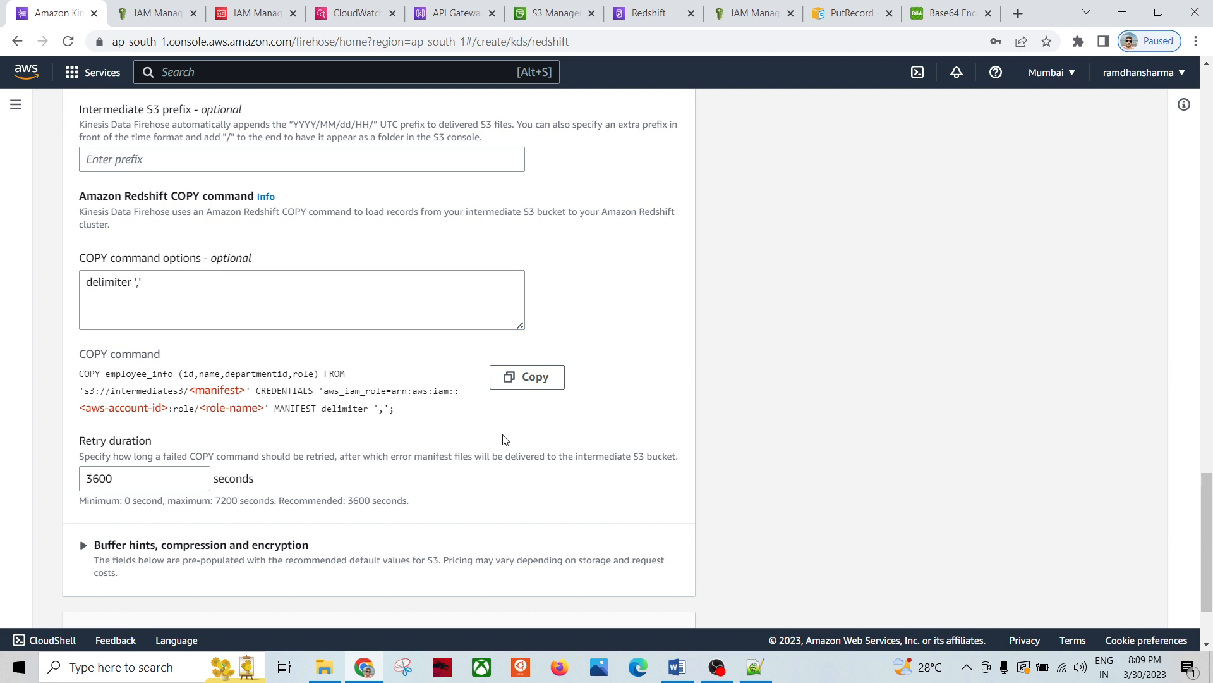
Step: Review the generated COPY command, comparing it with the Redshift query editor
left_click_drag(399, 412, 68, 373)
left_click(695, 414)
left_click_drag(82, 376, 398, 420)
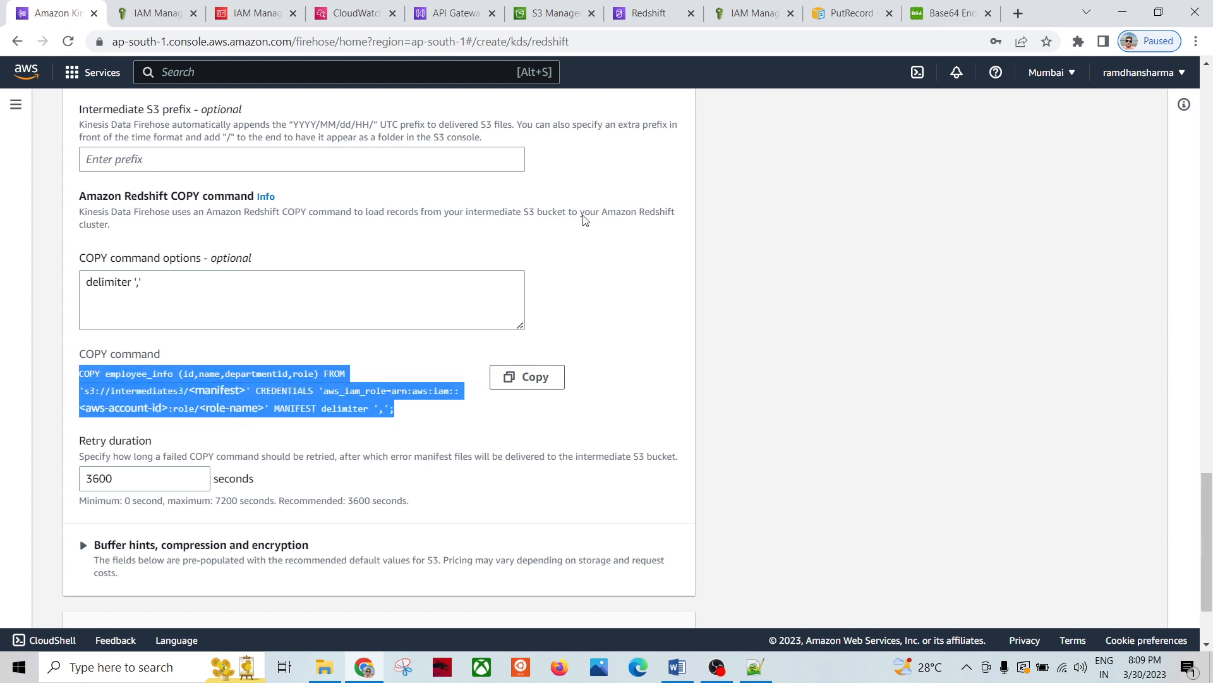
left_click(632, 17)
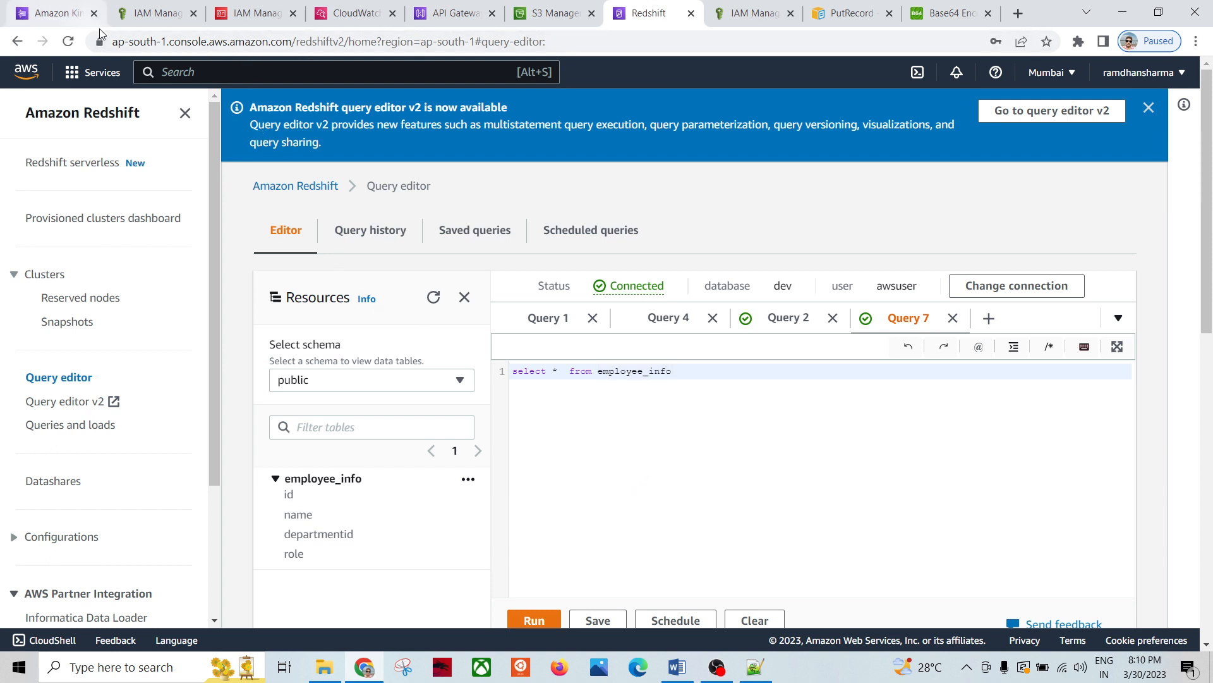
left_click(71, 19)
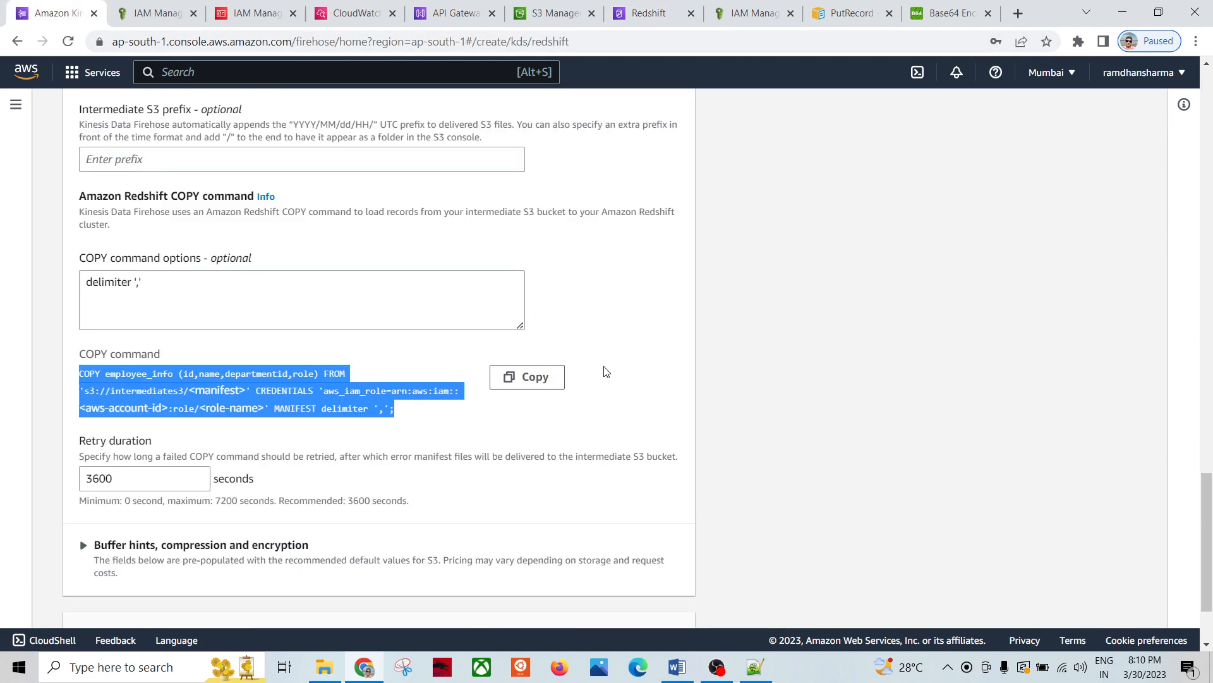
left_click(636, 379)
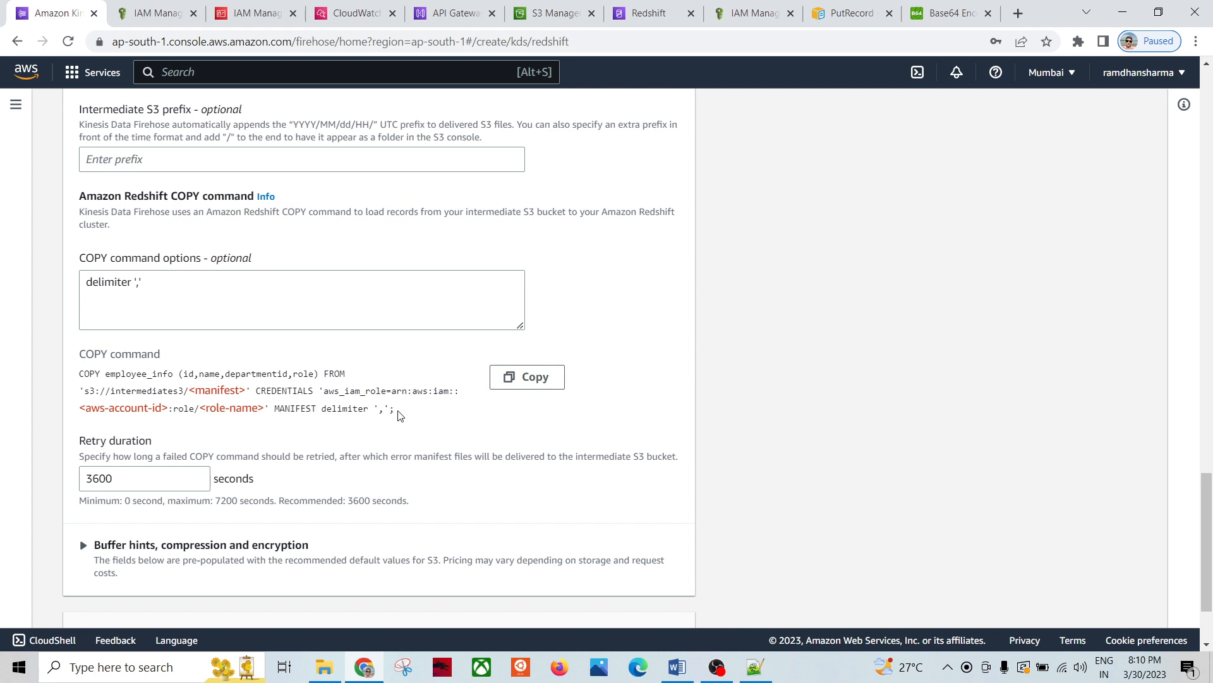
left_click_drag(399, 415, 78, 374)
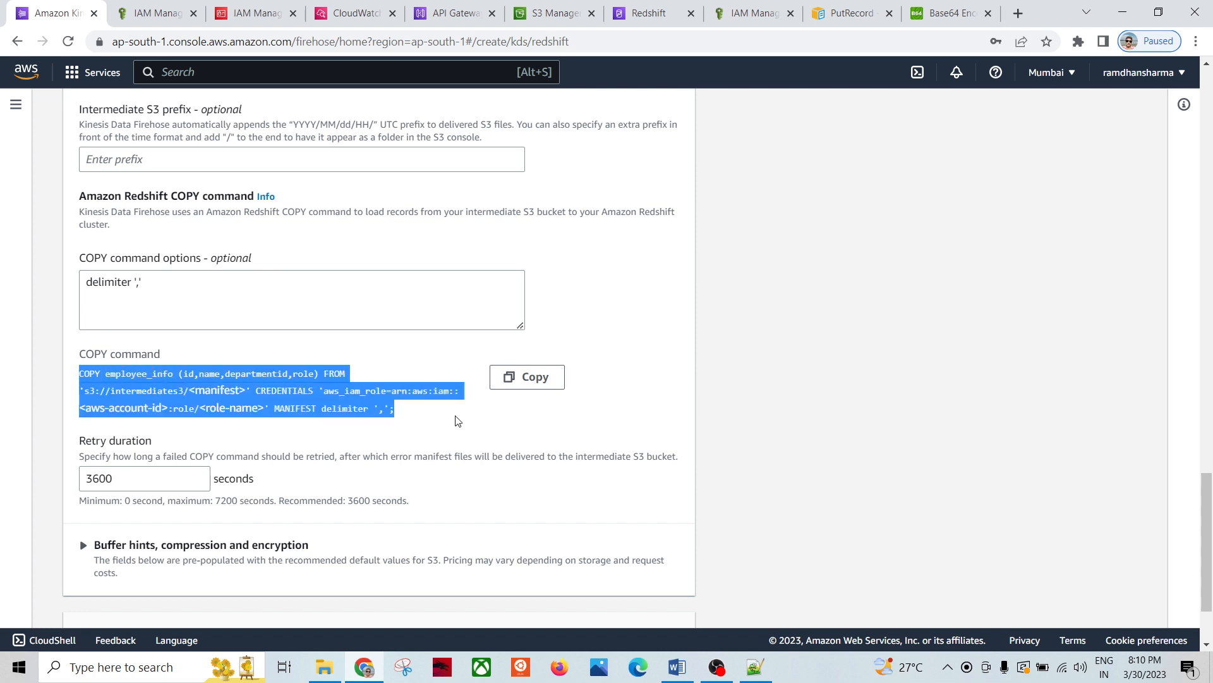
left_click(404, 420)
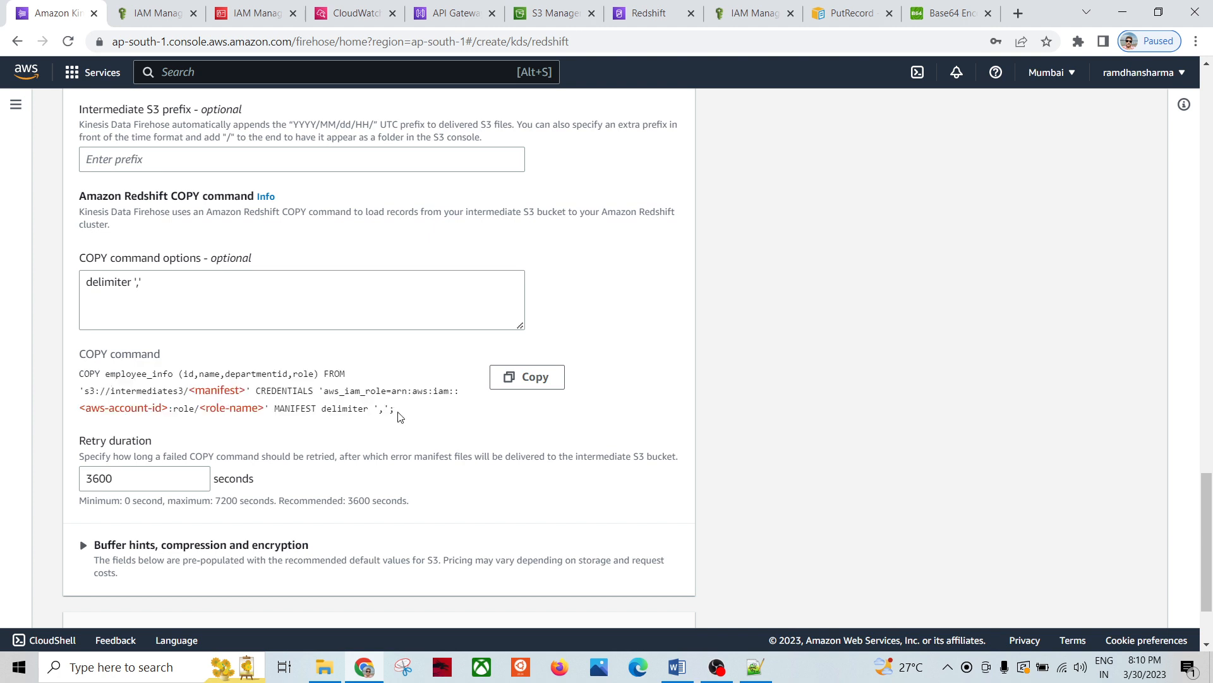
Step: Check the delimiter ',' option and how it appears in the COPY command preview
scroll(399, 416, "down", 1)
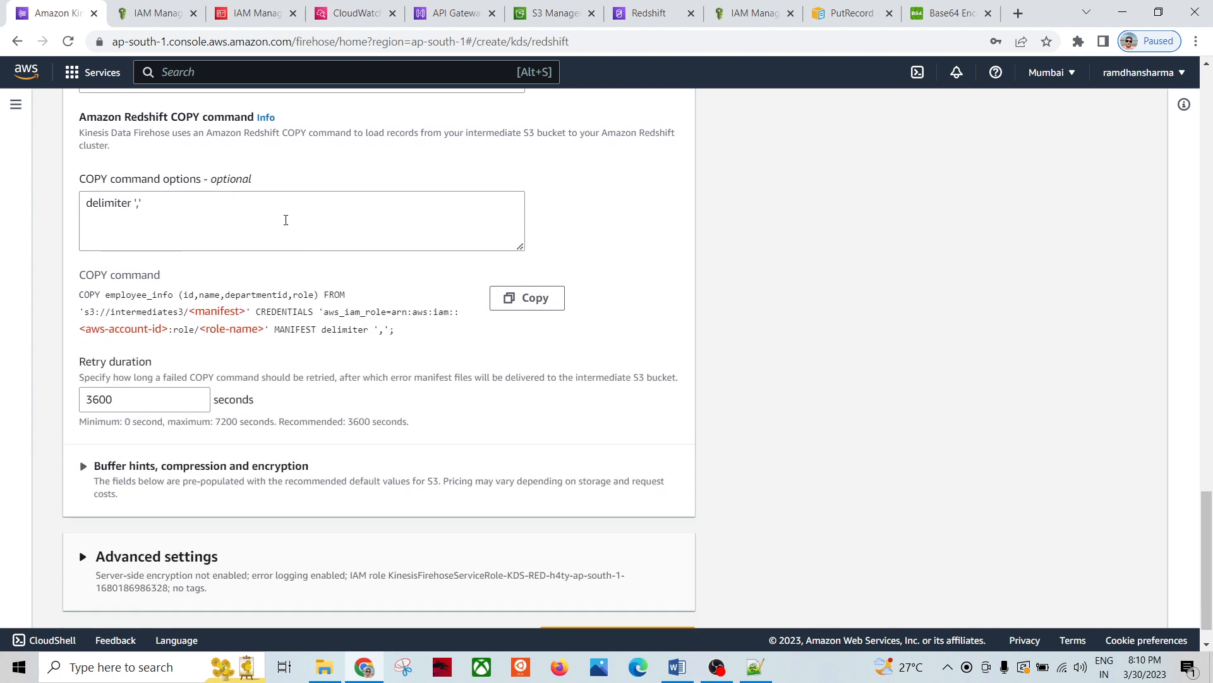
left_click_drag(167, 207, 77, 212)
left_click(187, 218)
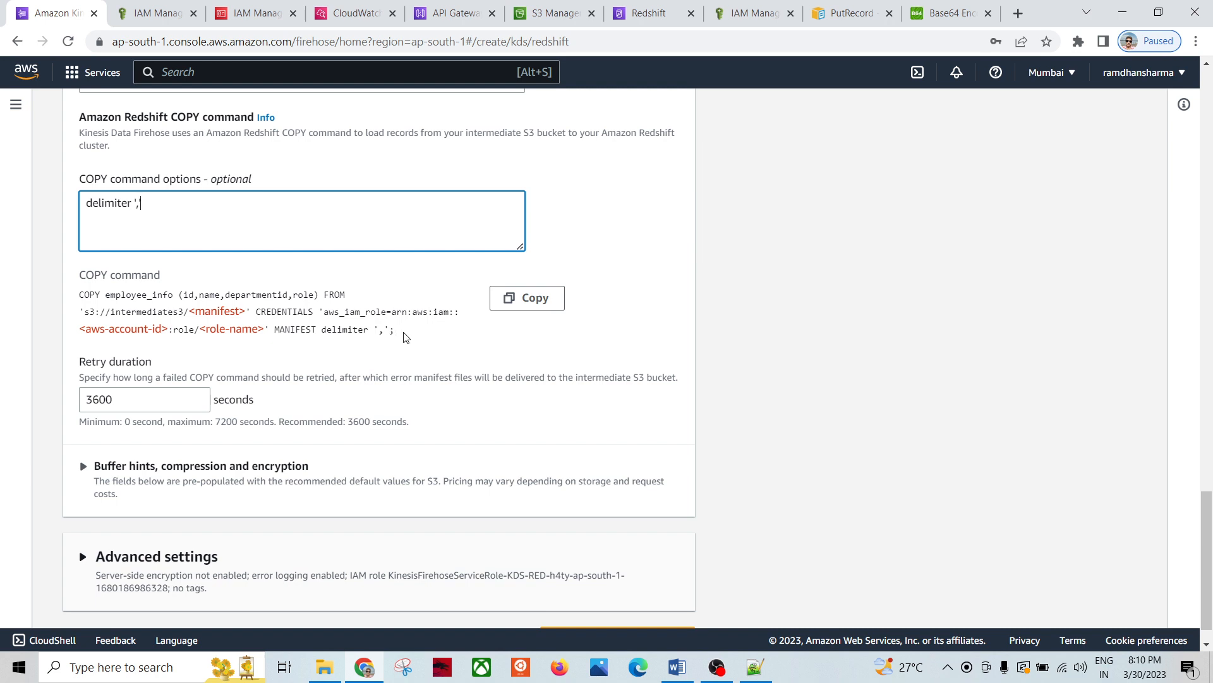
left_click_drag(394, 331, 122, 295)
left_click(197, 212)
scroll(392, 392, "down", 1)
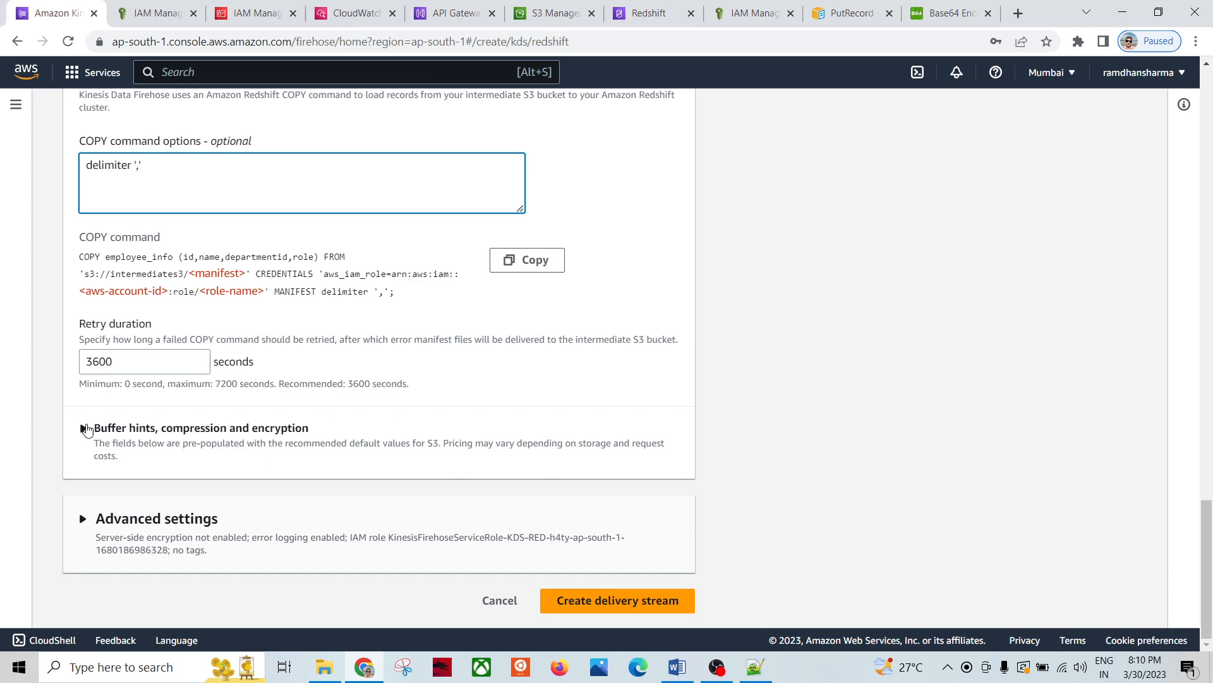
Step: Expand buffer, compression, encryption and advanced settings, keeping 5 MiB, 300 seconds and CloudWatch logging defaults
left_click(84, 428)
scroll(242, 433, "down", 8)
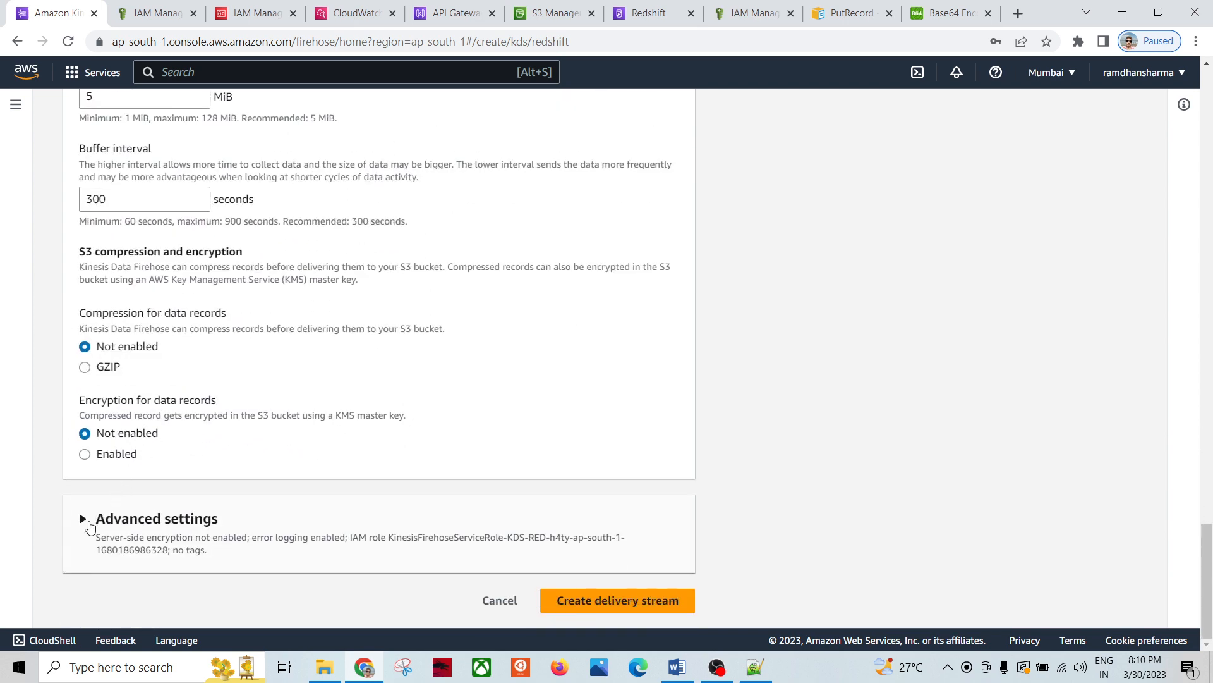
left_click(85, 519)
scroll(391, 420, "down", 6)
scroll(452, 408, "down", 3)
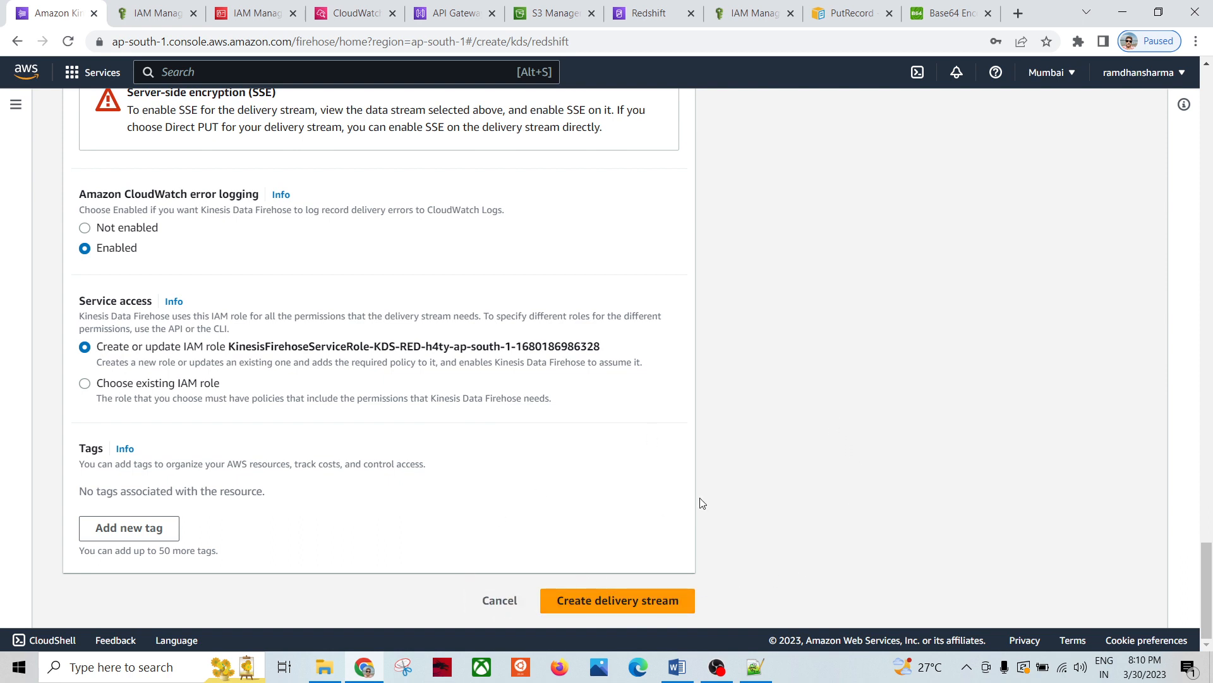
Step: Cancel the new stream and open the existing KDS-RED-RnTnQ delivery stream's monitoring view
left_click(504, 605)
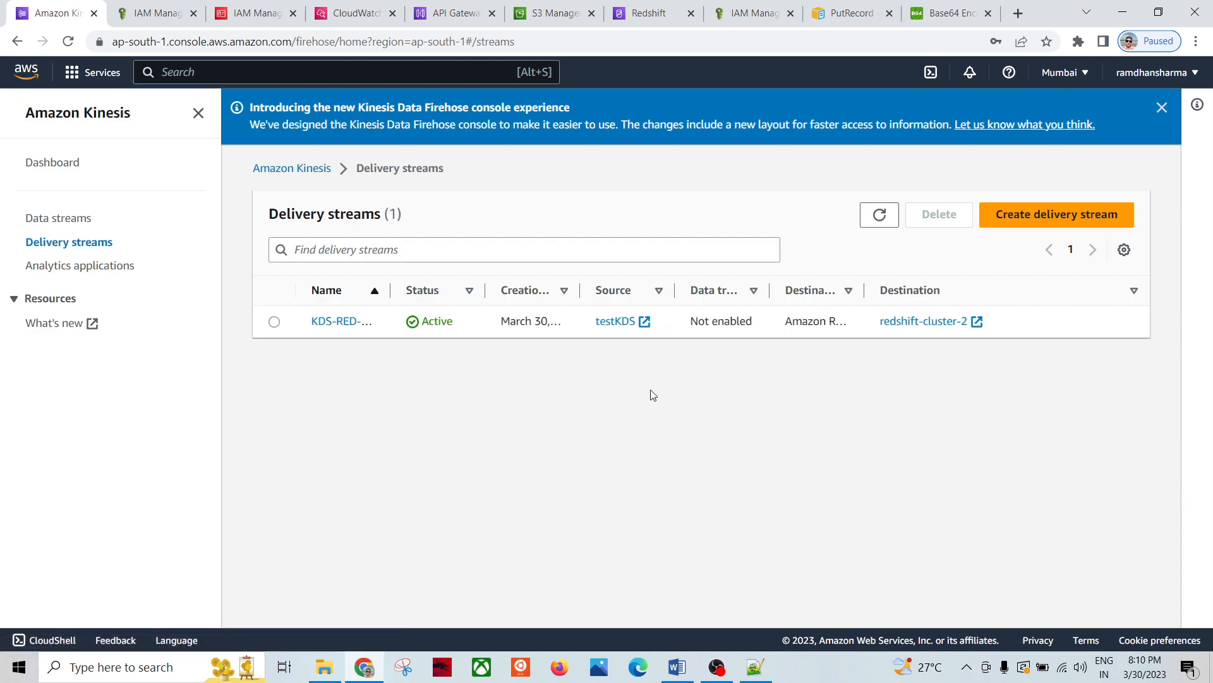
left_click(323, 324)
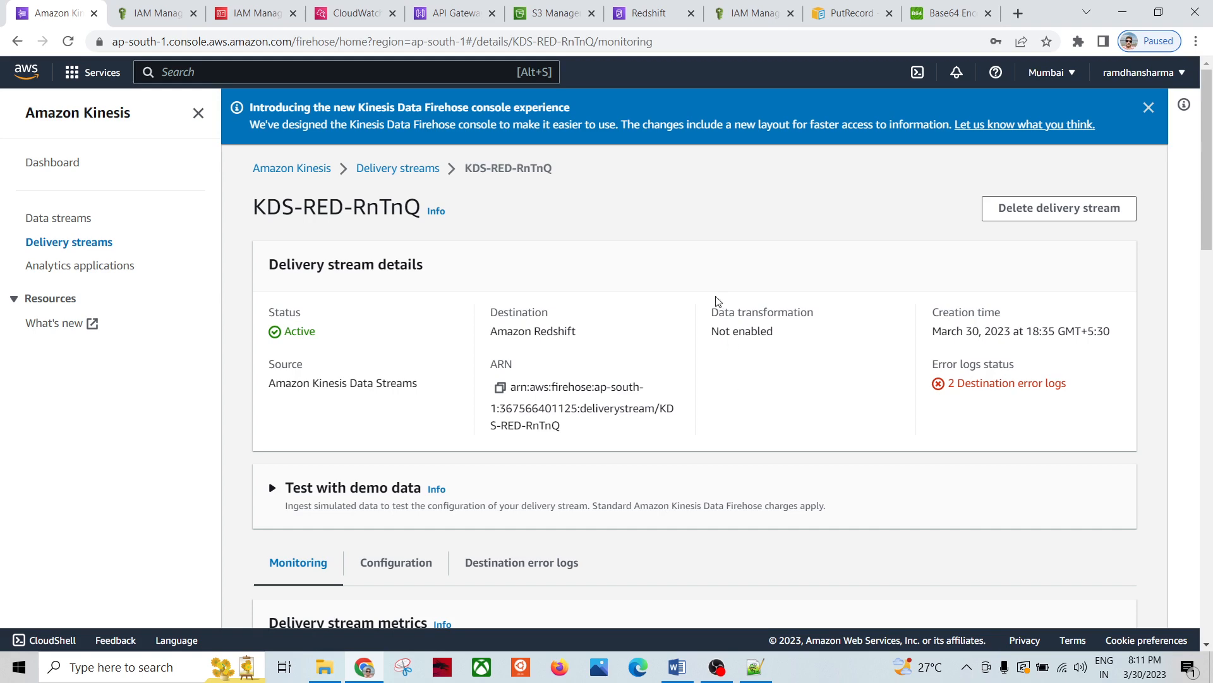
scroll(695, 316, "down", 3)
scroll(569, 341, "up", 3)
scroll(576, 424, "down", 3)
scroll(649, 349, "up", 3)
scroll(734, 388, "down", 3)
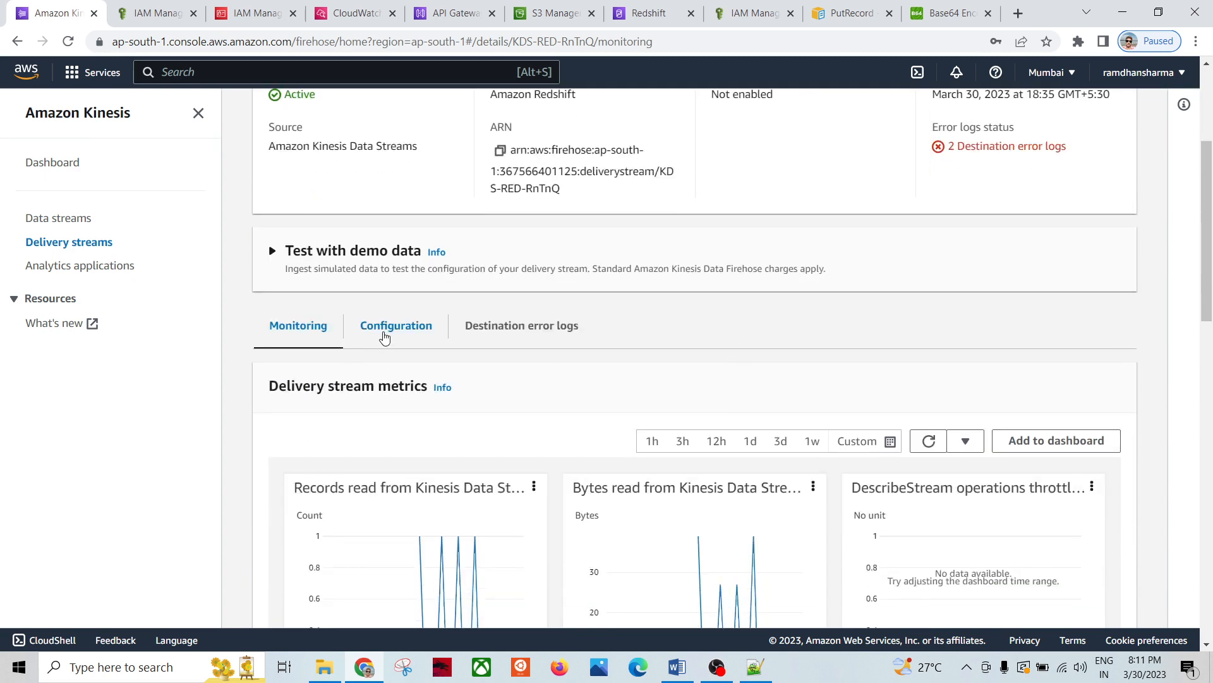
Step: Scroll through KDS-RED-RnTnQ's configuration: testKDS source, redshift-cluster-2 destination, error logs, service access
left_click(385, 339)
scroll(572, 441, "down", 3)
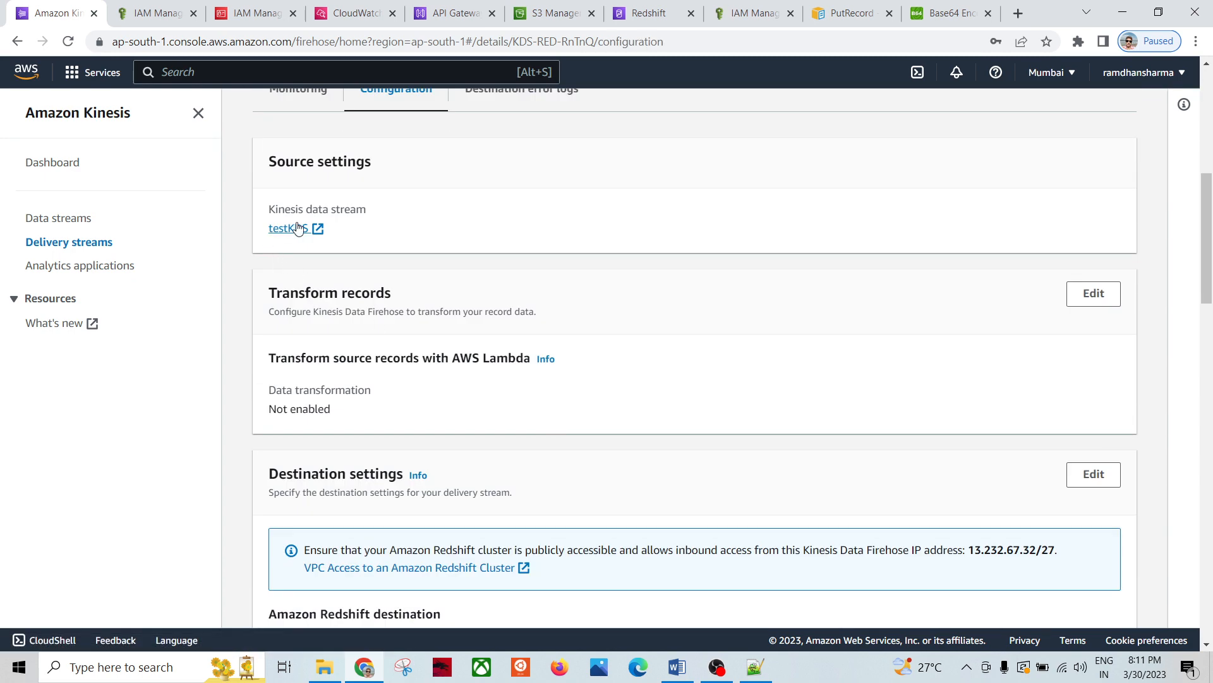
scroll(479, 365, "down", 1)
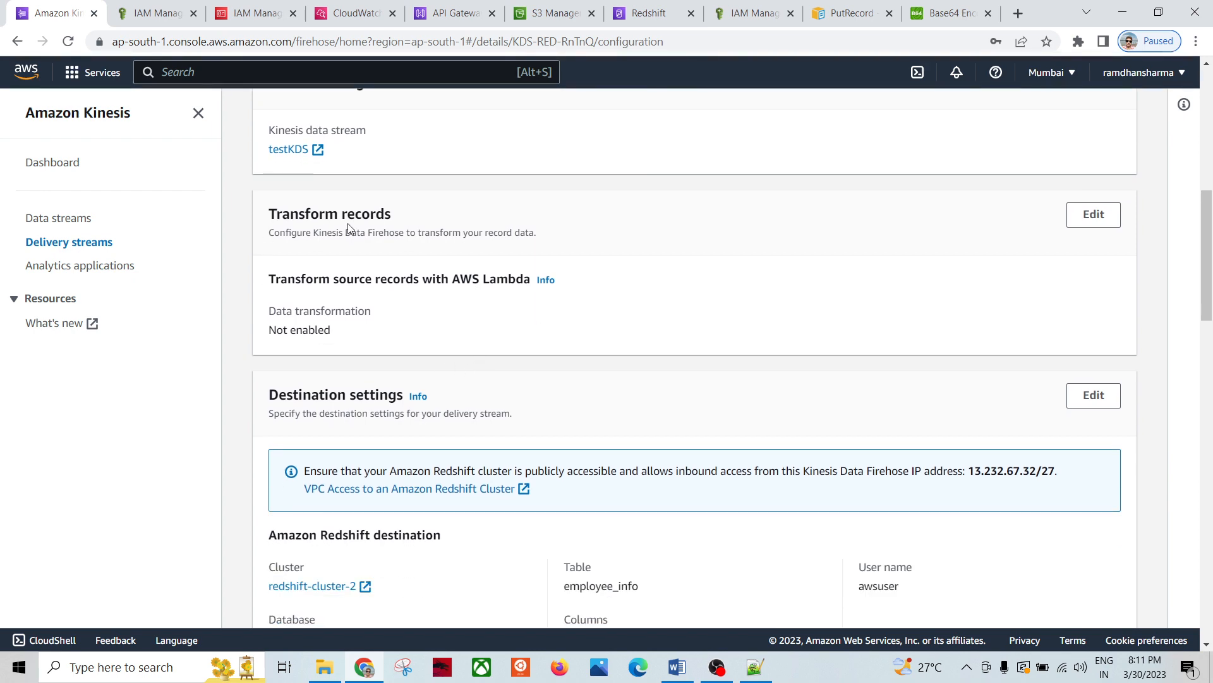
scroll(552, 352, "down", 3)
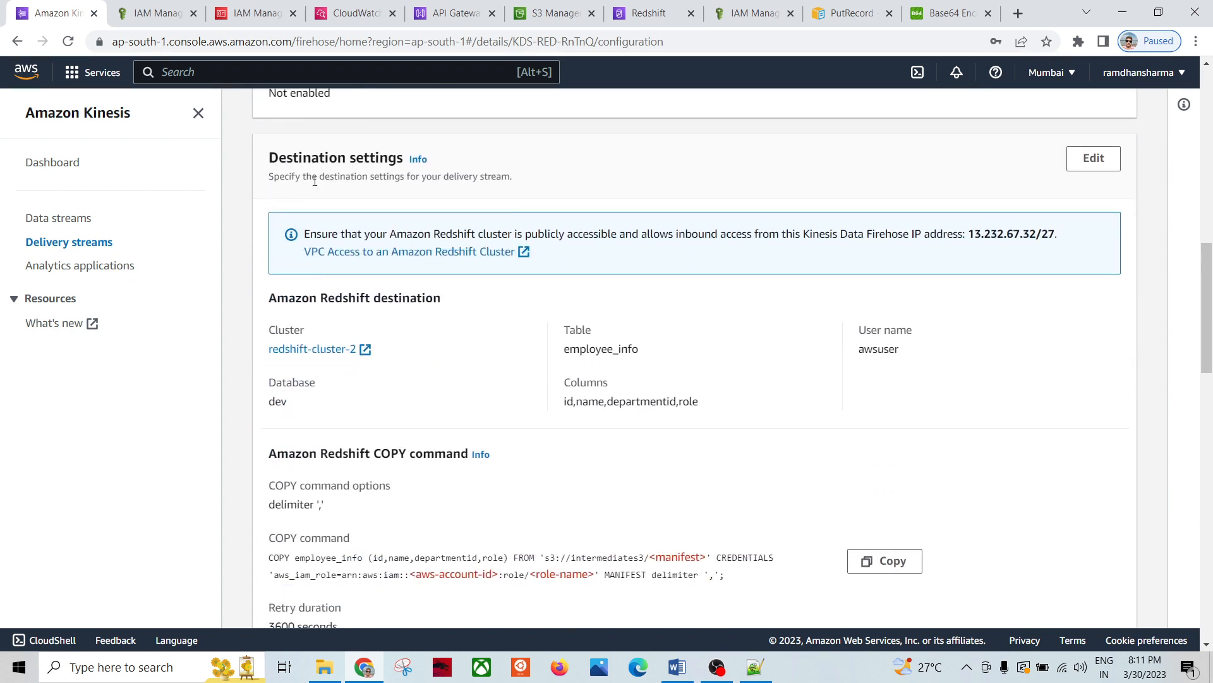
scroll(461, 386, "down", 2)
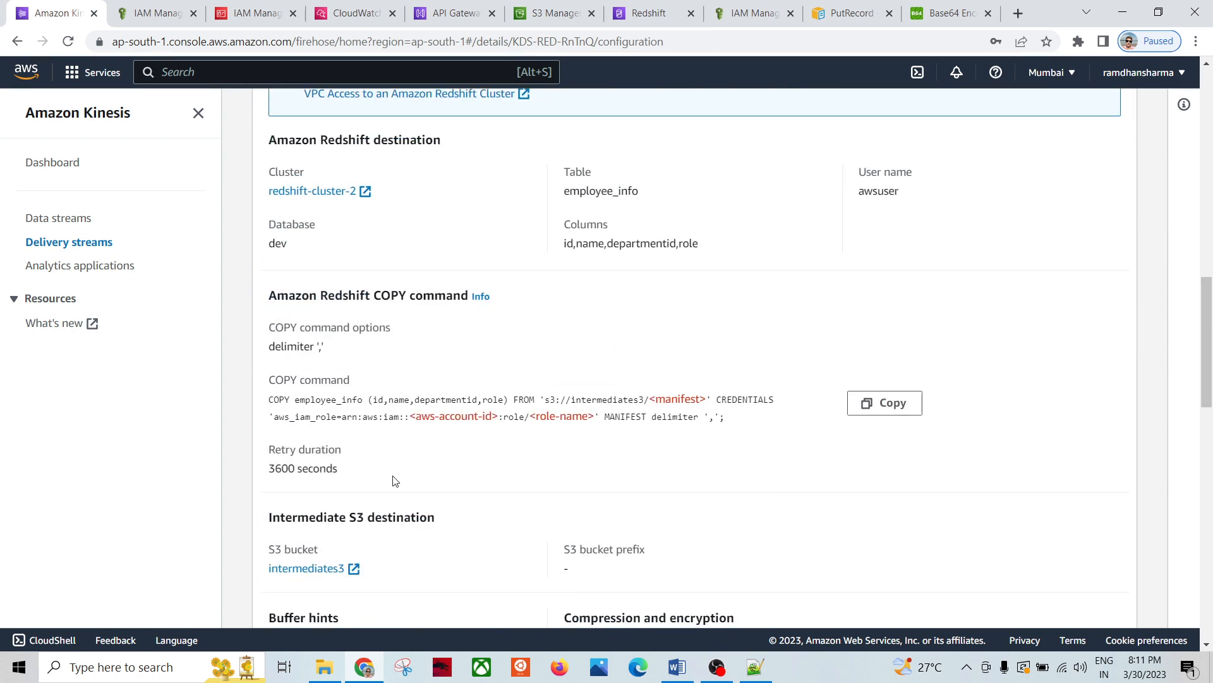
scroll(442, 478, "down", 2)
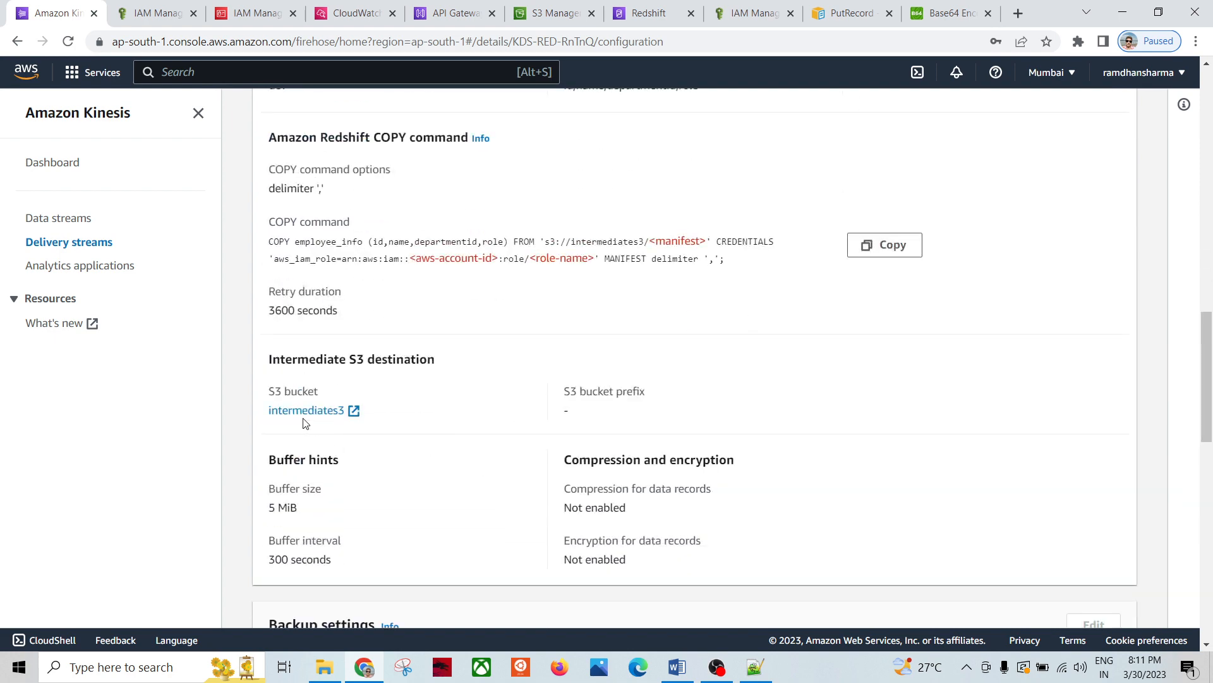
scroll(484, 436, "down", 6)
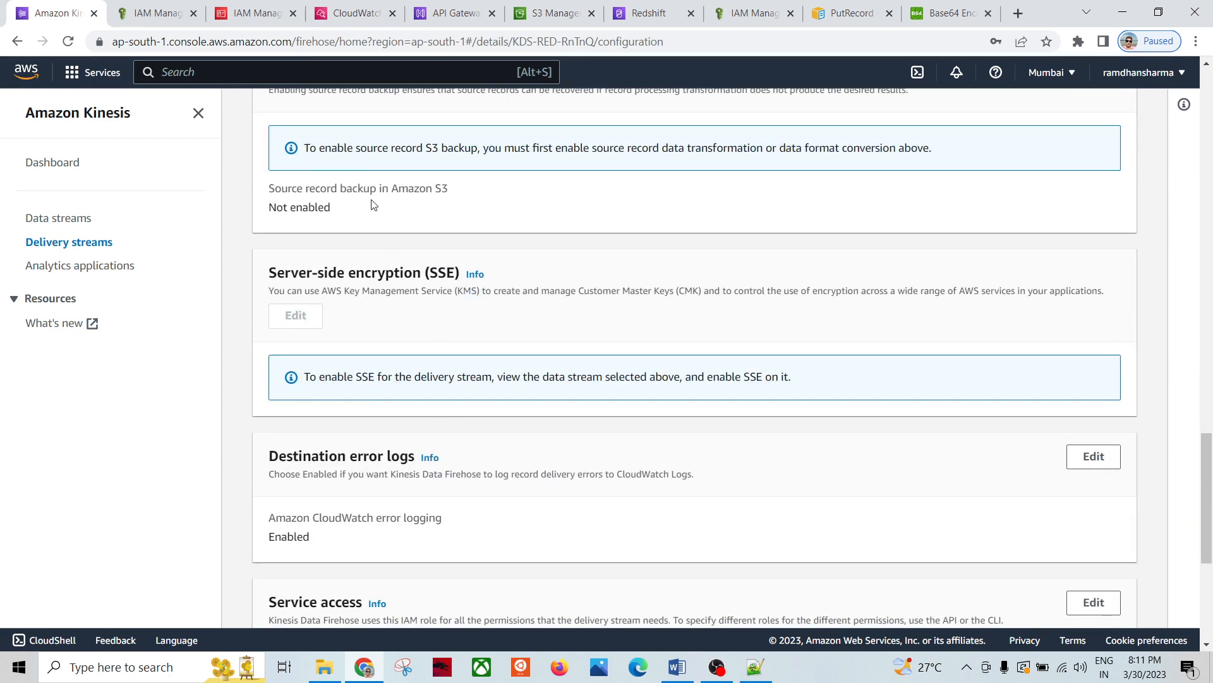
scroll(379, 208, "down", 4)
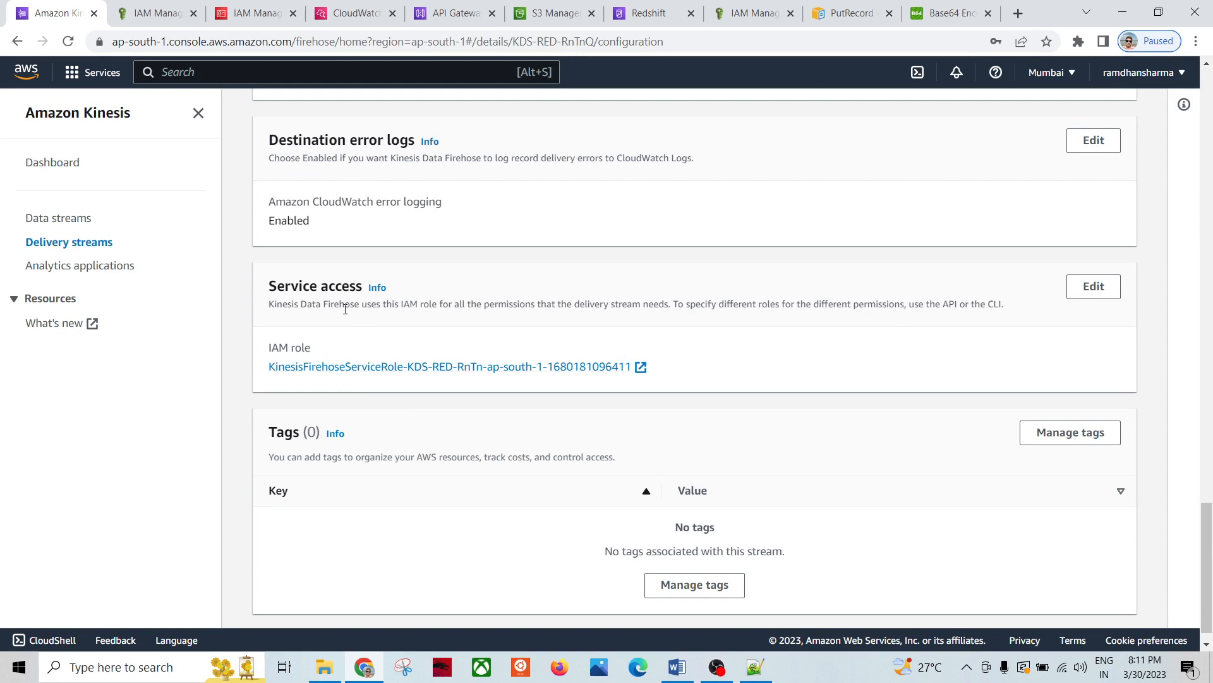
scroll(663, 404, "down", 1)
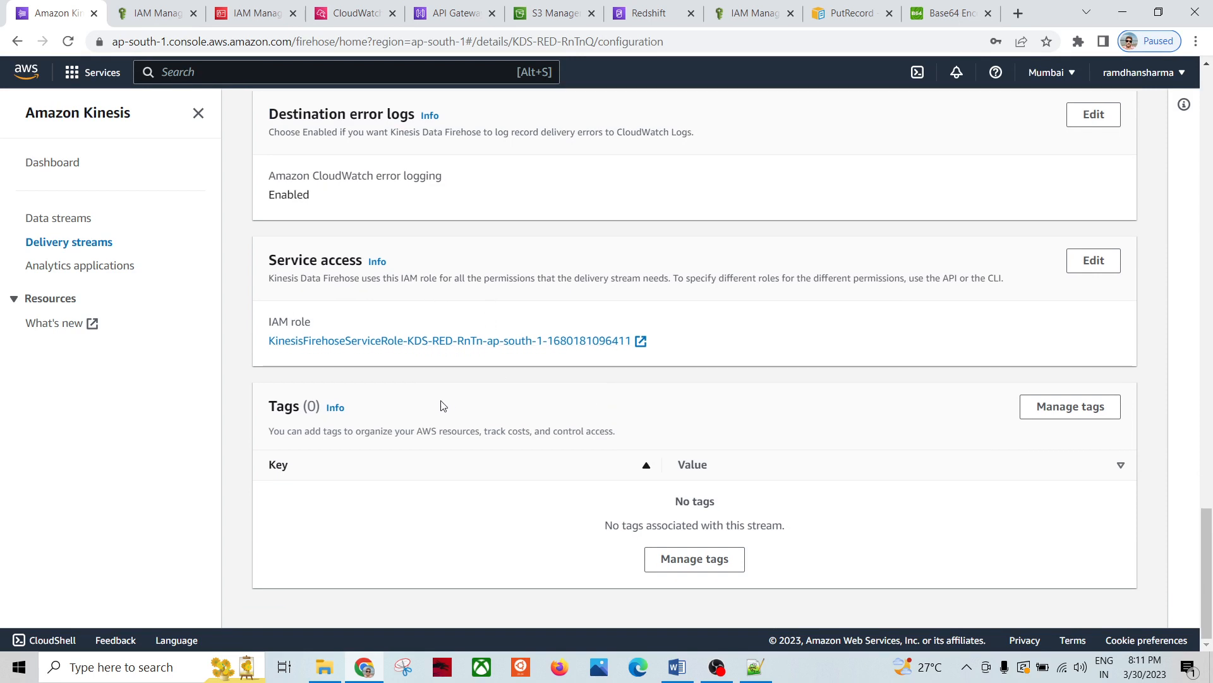
Step: Open the stream's IAM service role and review its attached Firehose permissions policy
left_click(448, 345)
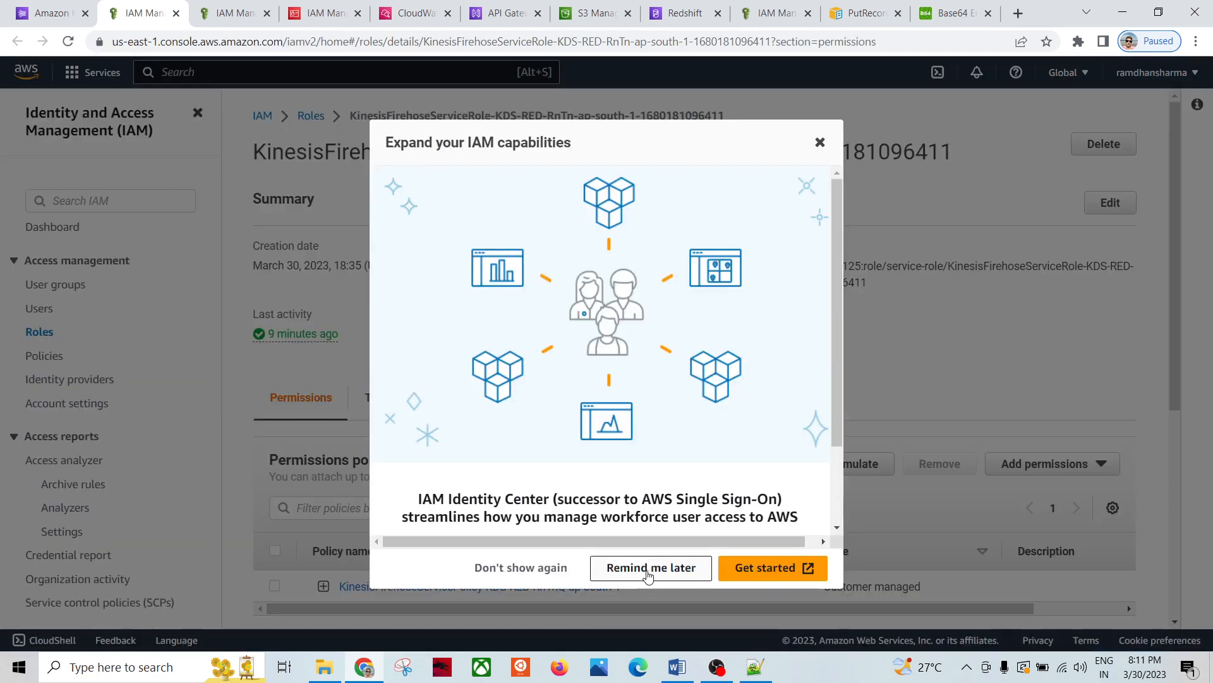
left_click(648, 568)
scroll(517, 541, "down", 3)
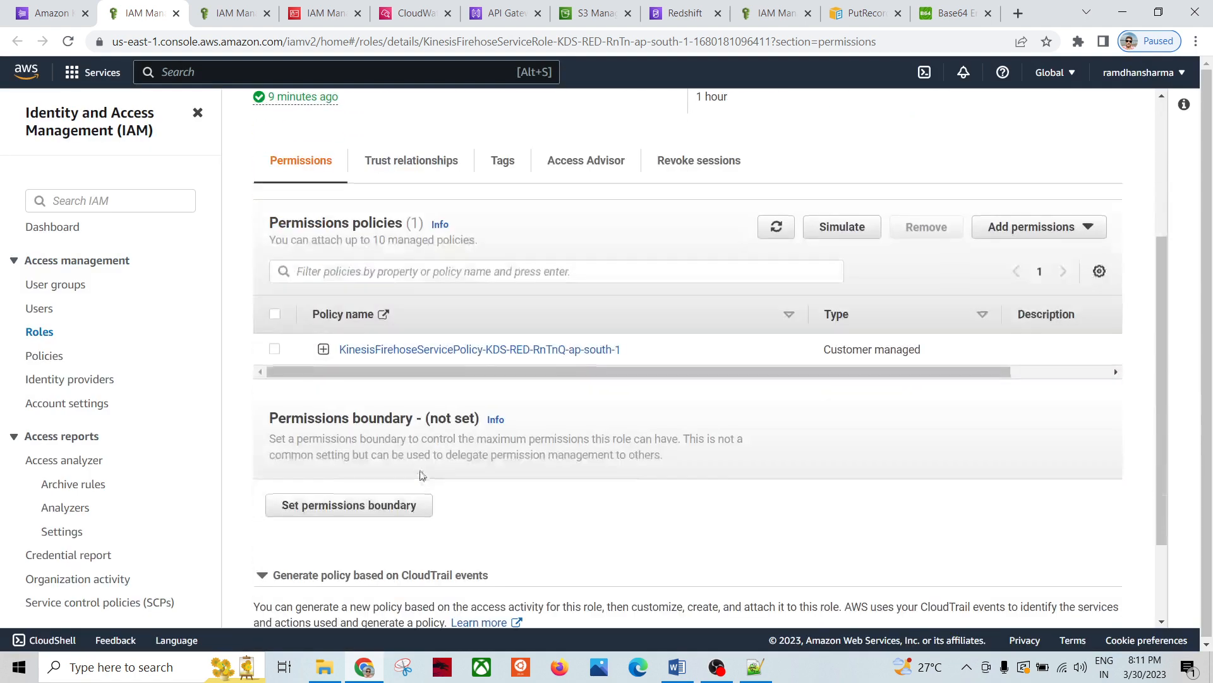
left_click(381, 352)
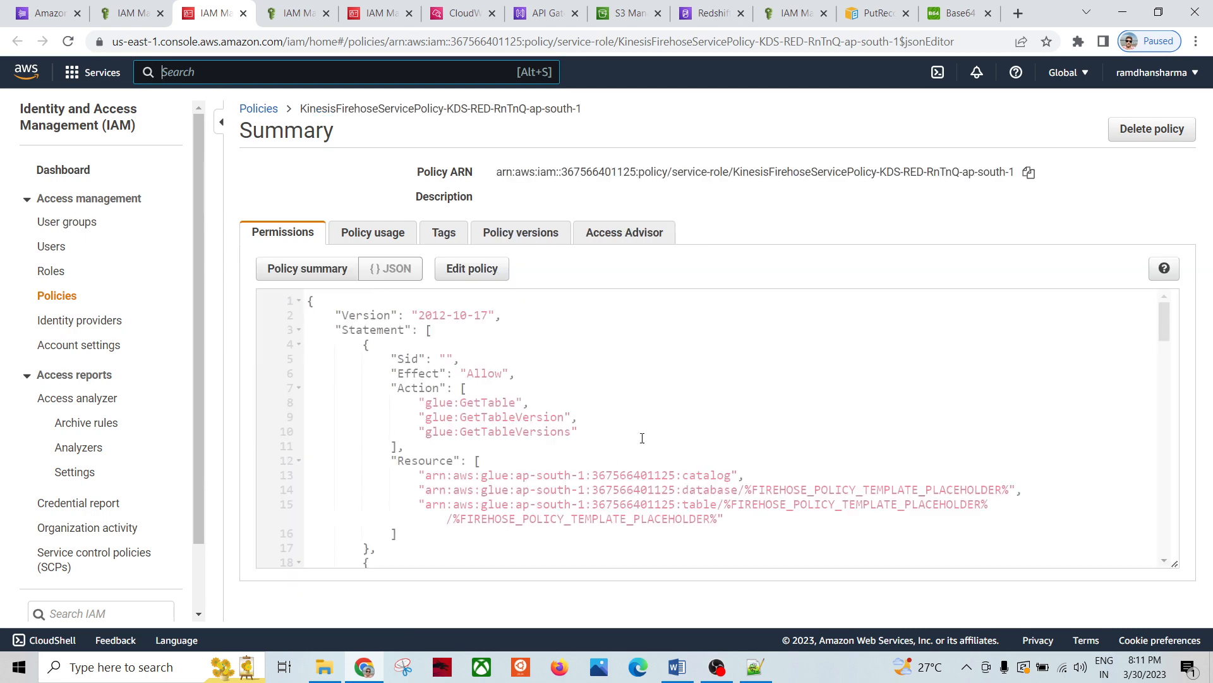
scroll(648, 412, "down", 5)
scroll(601, 379, "up", 4)
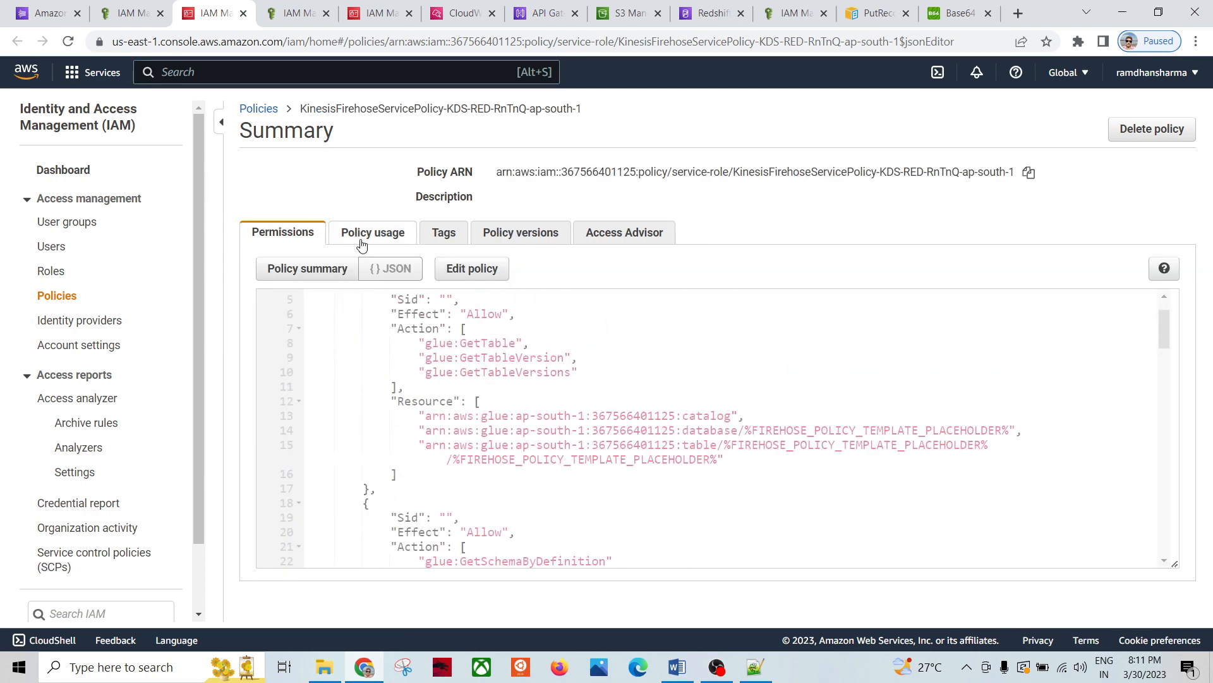
left_click(243, 12)
Step: Inspect the role's trust relationship JSON, then close the IAM tabs and return to the stream configuration
left_click(407, 163)
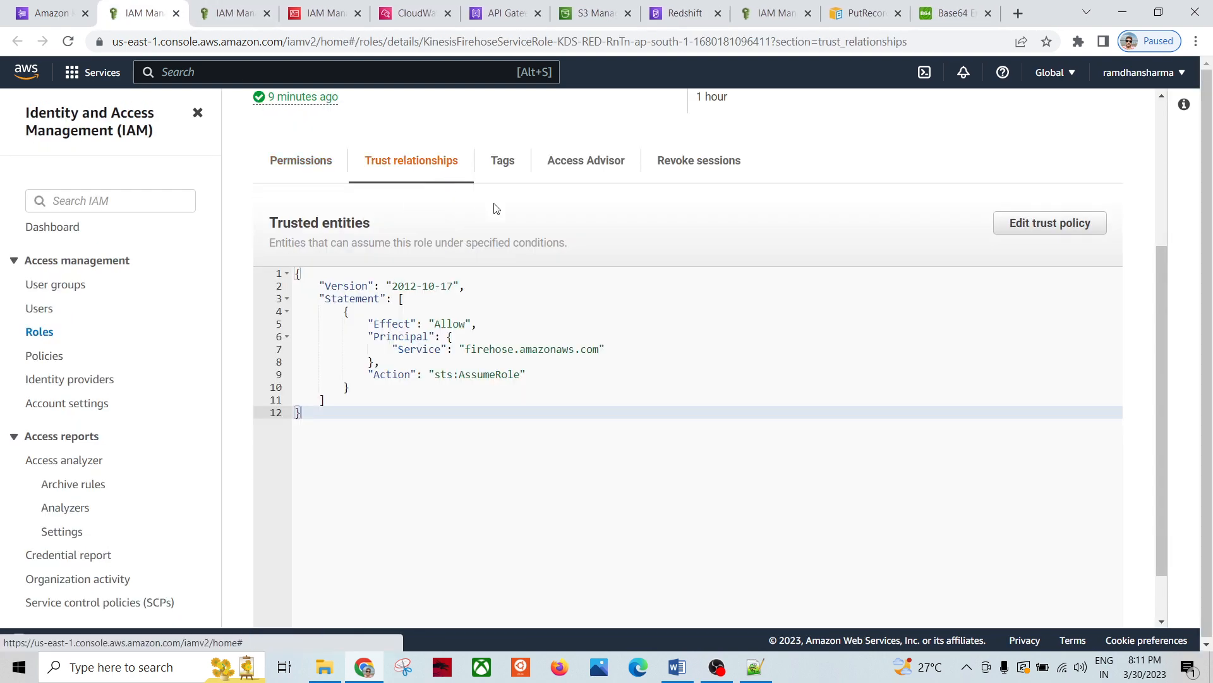
key("ctrl+a")
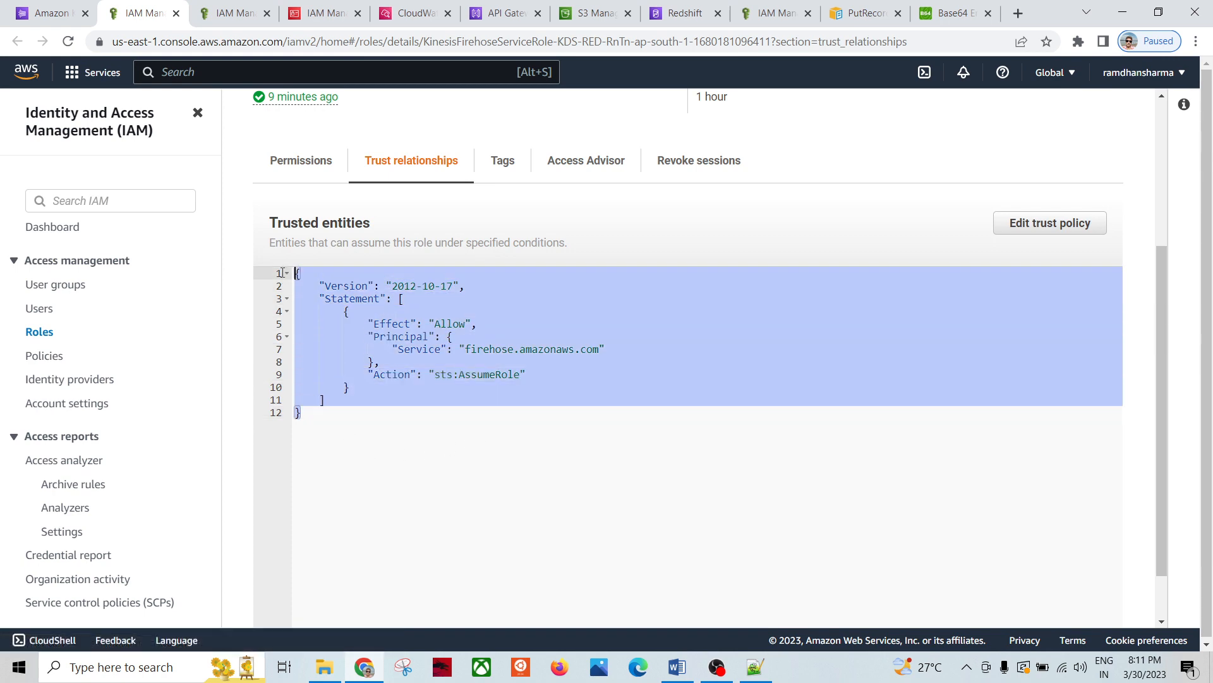
left_click(444, 474)
left_click(177, 12)
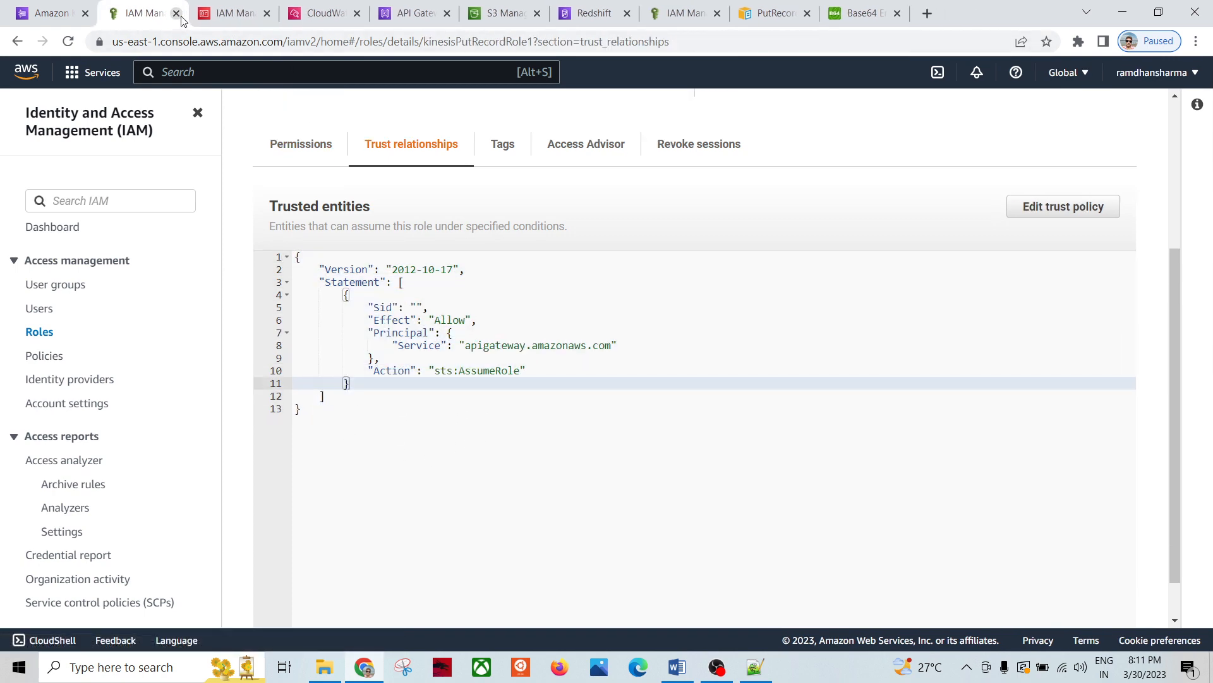
left_click(176, 13)
left_click(50, 12)
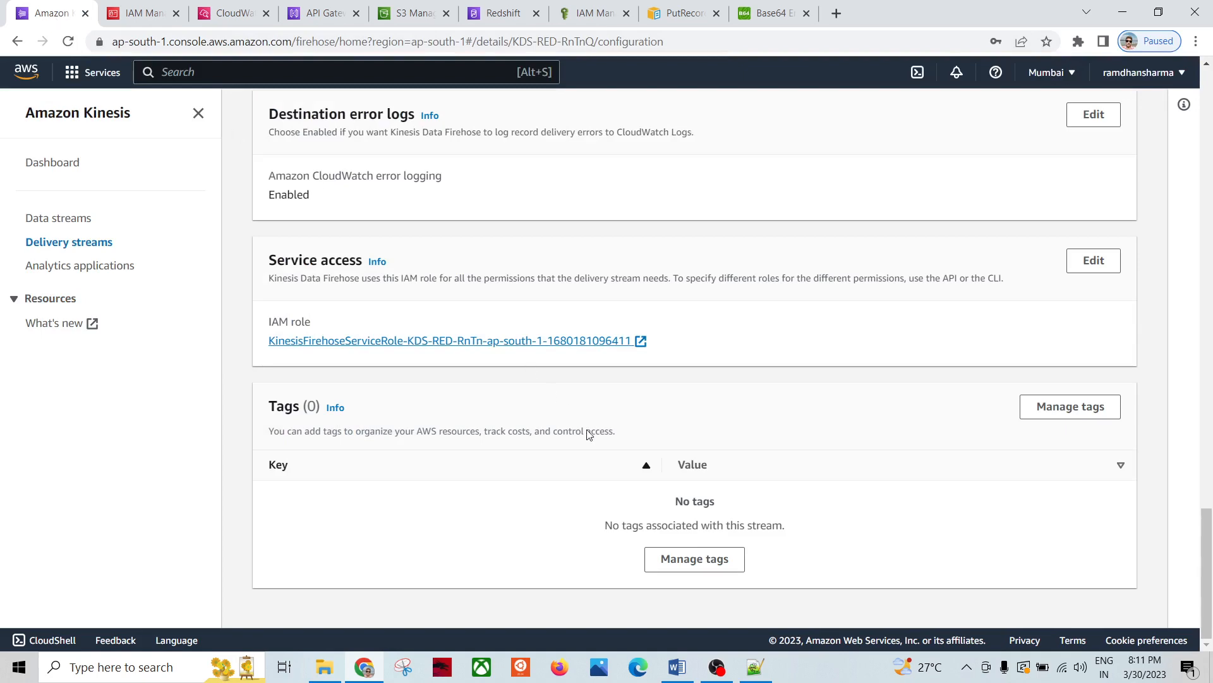
scroll(419, 455, "up", 20)
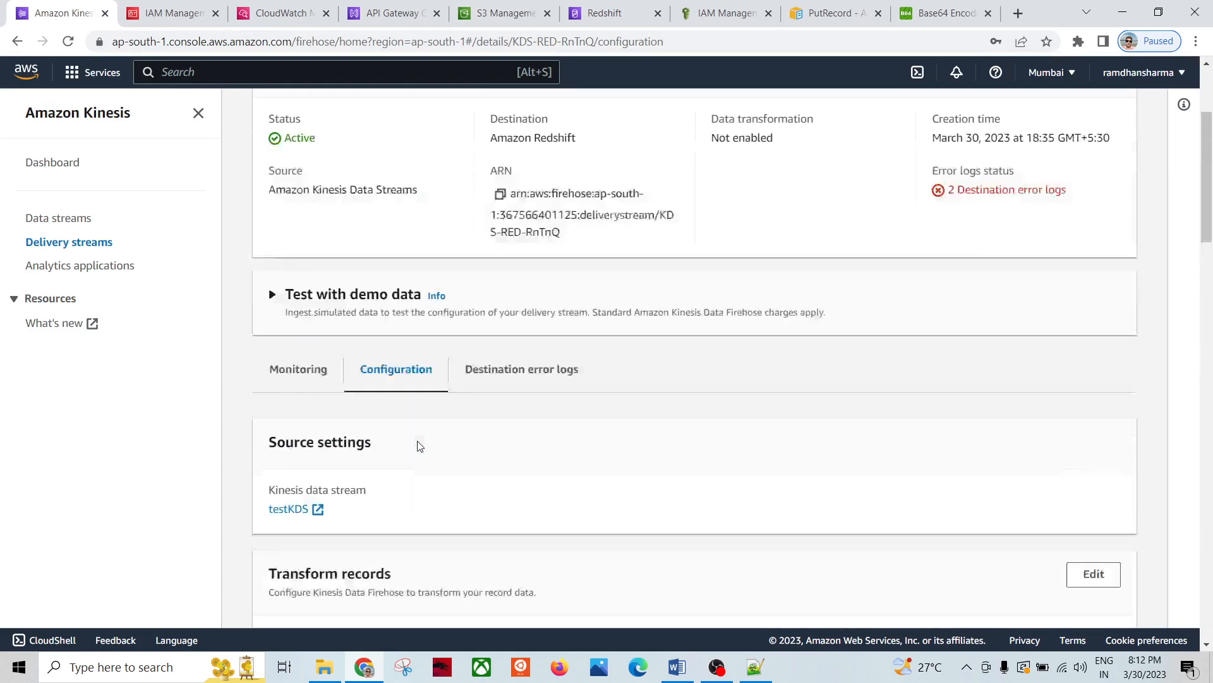
Step: Open the data viewer for the testKDS Kinesis data stream
left_click(54, 218)
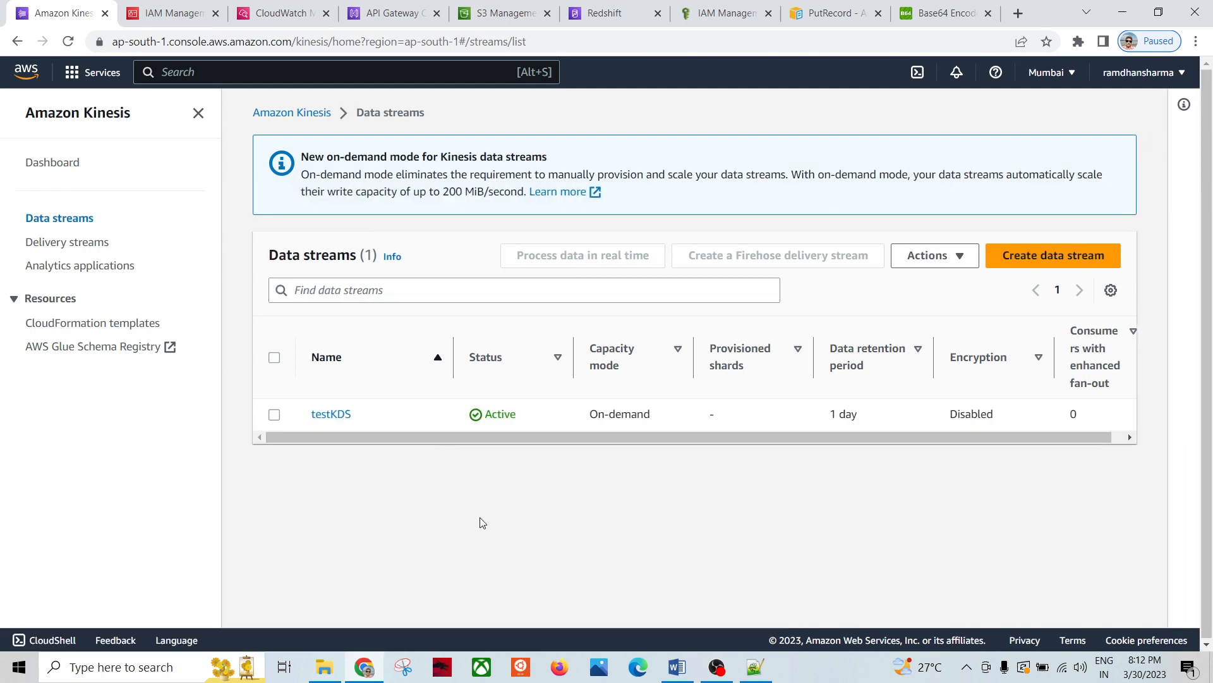
left_click(331, 414)
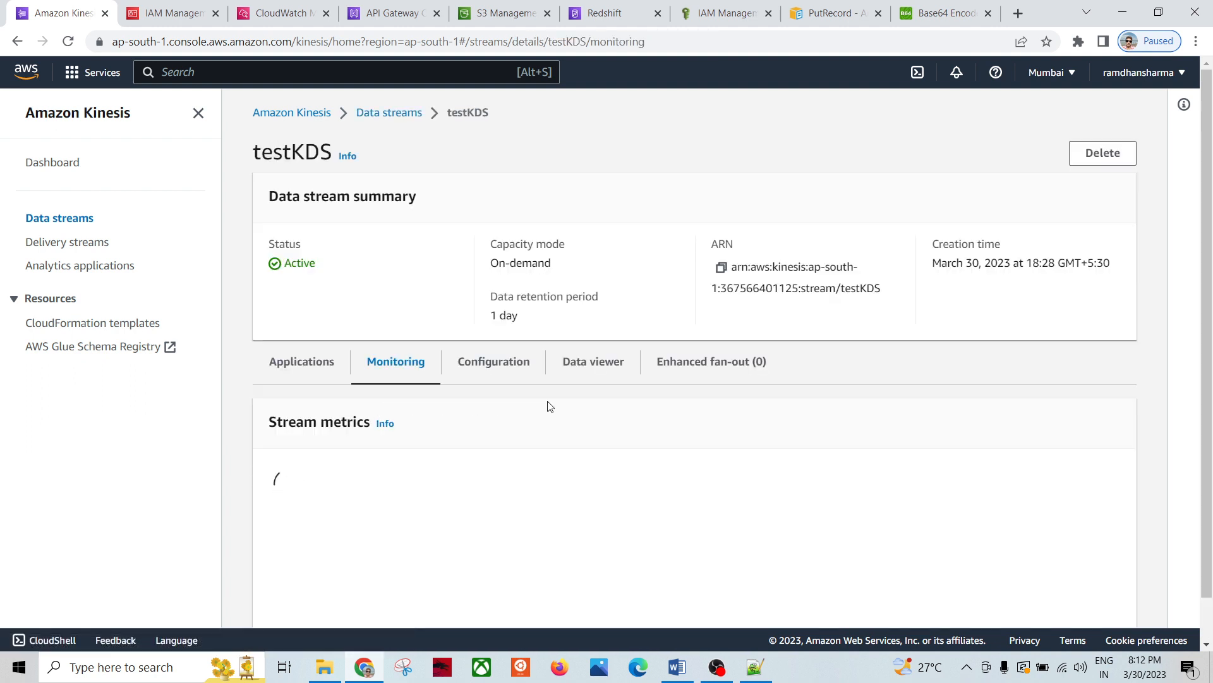
left_click(607, 367)
scroll(499, 496, "down", 1)
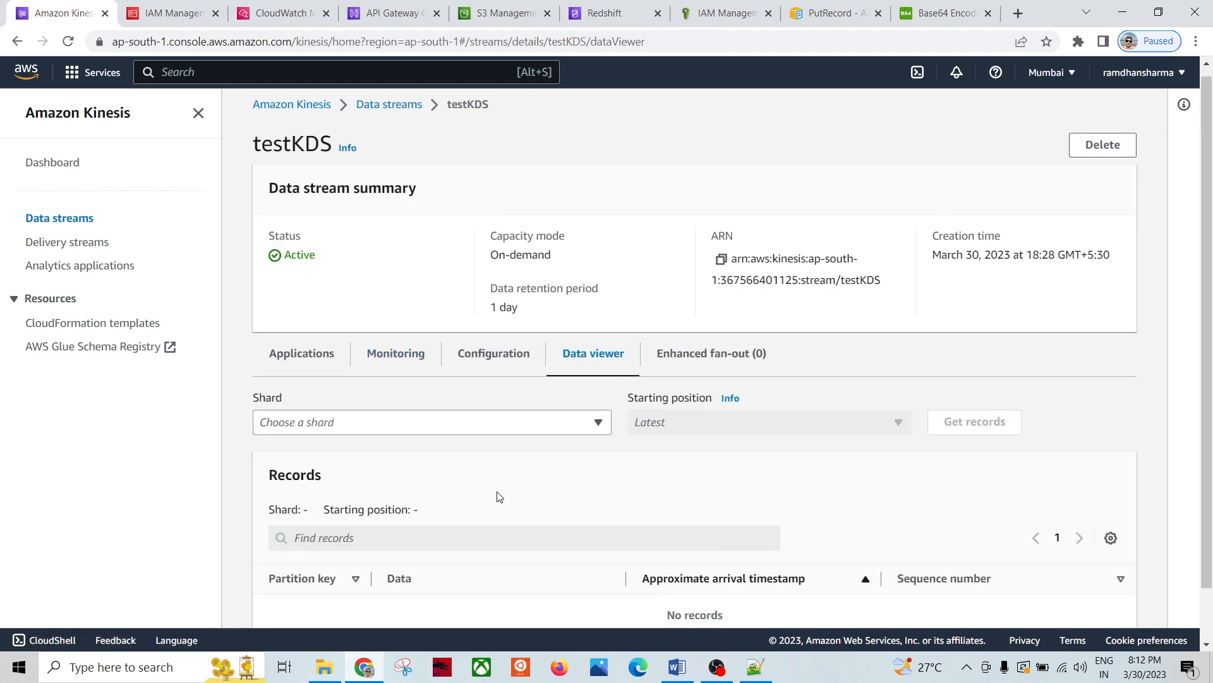
scroll(480, 474, "down", 1)
scroll(464, 446, "up", 1)
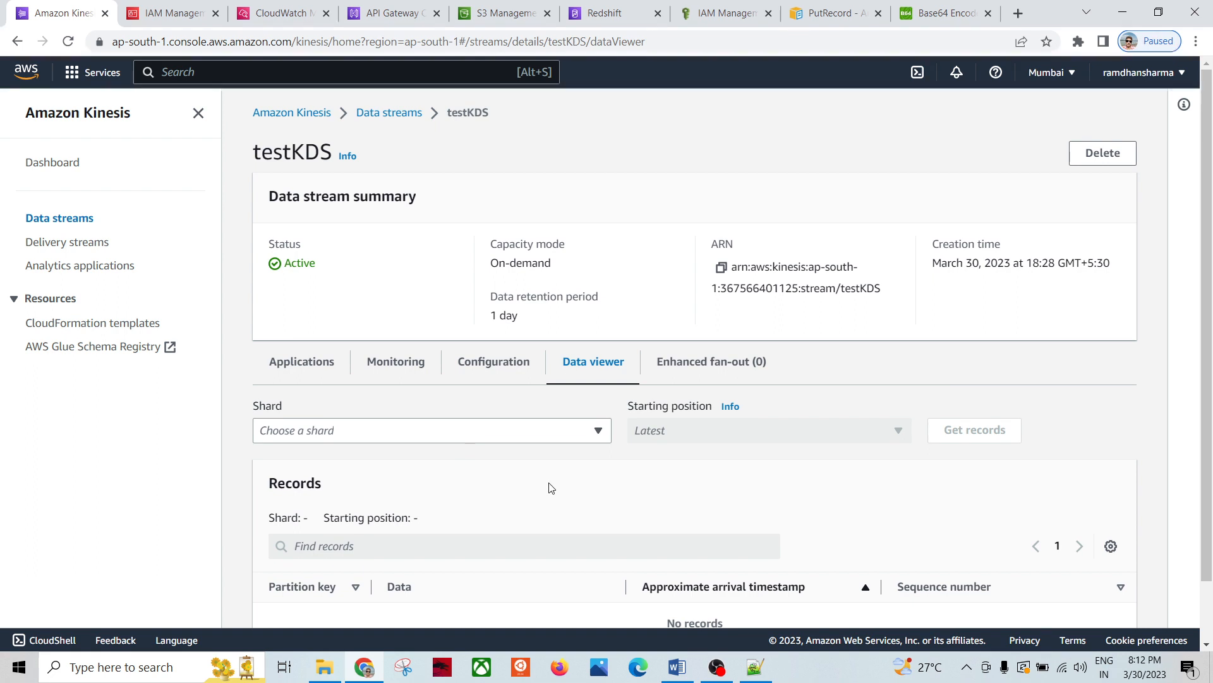
left_click(597, 430)
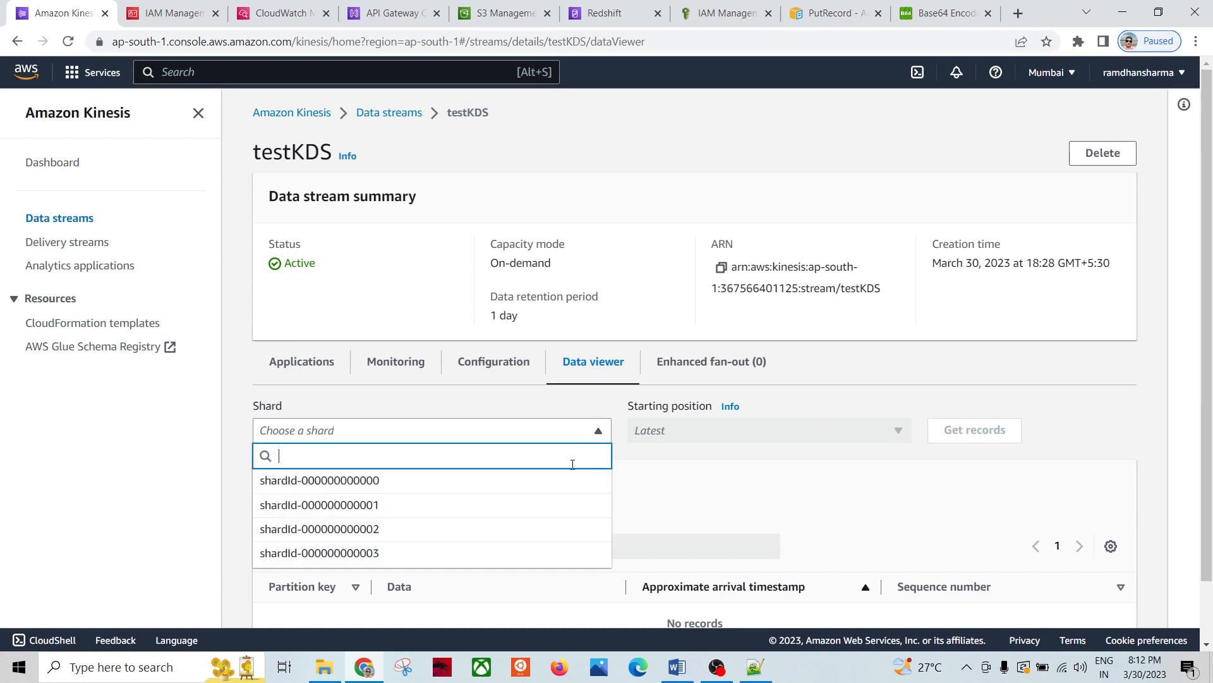
left_click(446, 529)
left_click(898, 431)
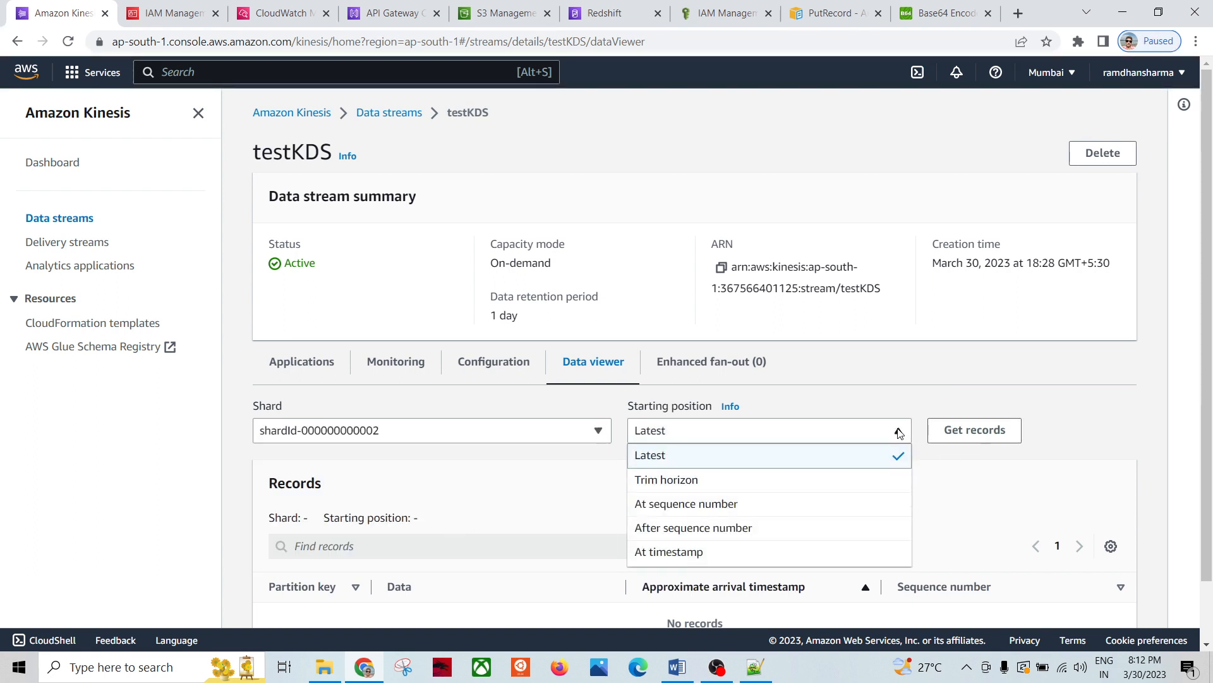
left_click(586, 485)
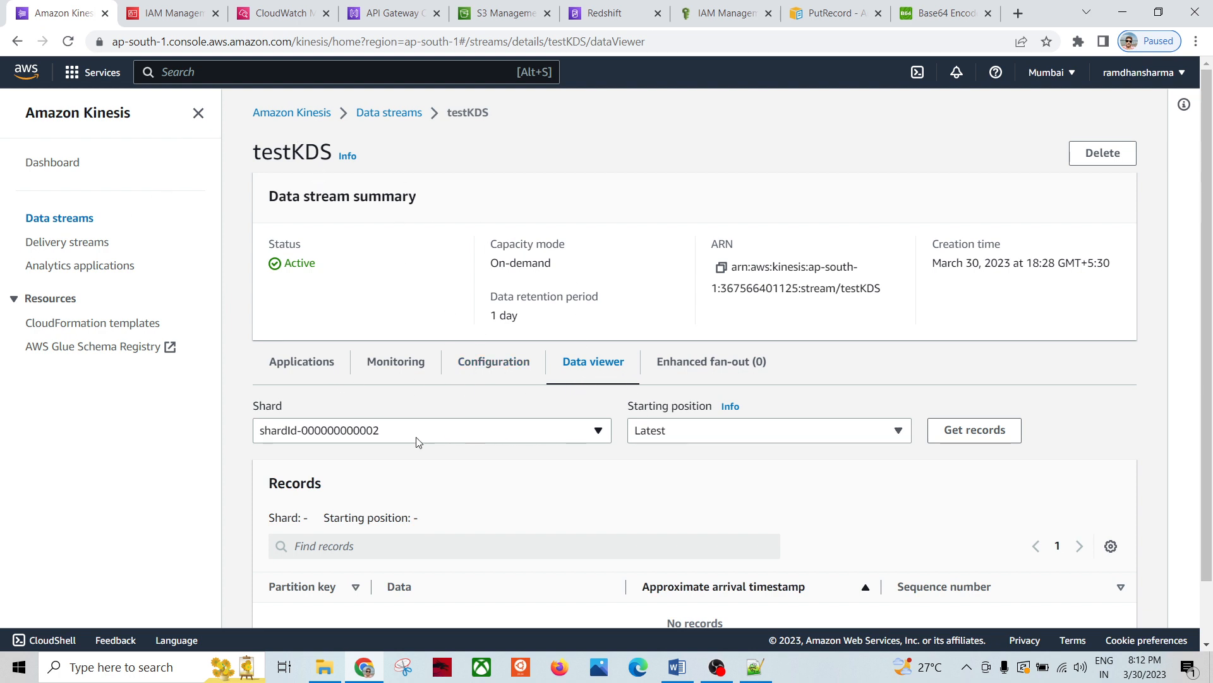
left_click(960, 443)
scroll(618, 465, "down", 1)
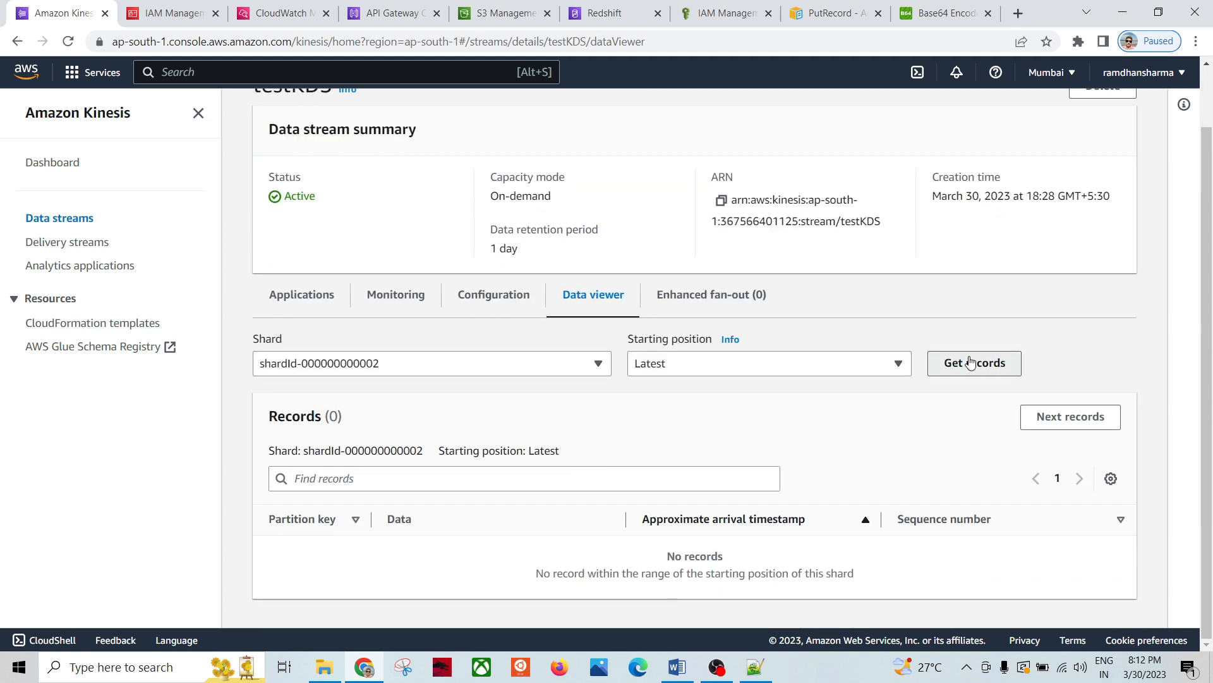
left_click(971, 362)
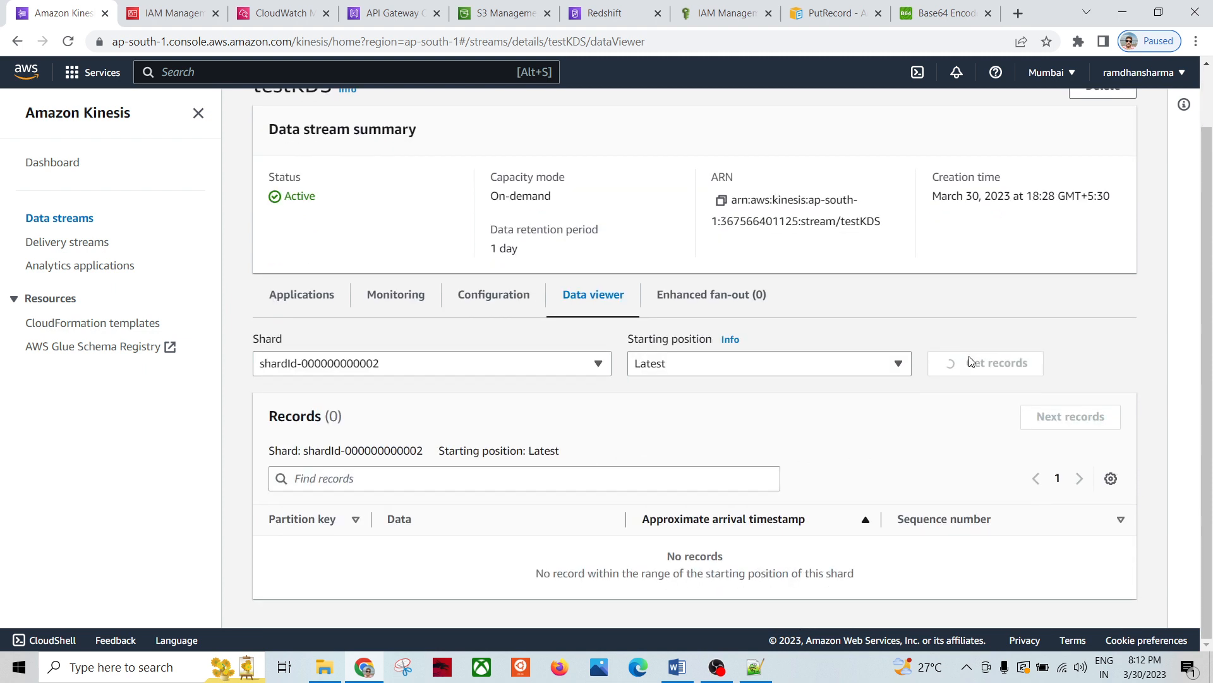
left_click(600, 365)
left_click(442, 443)
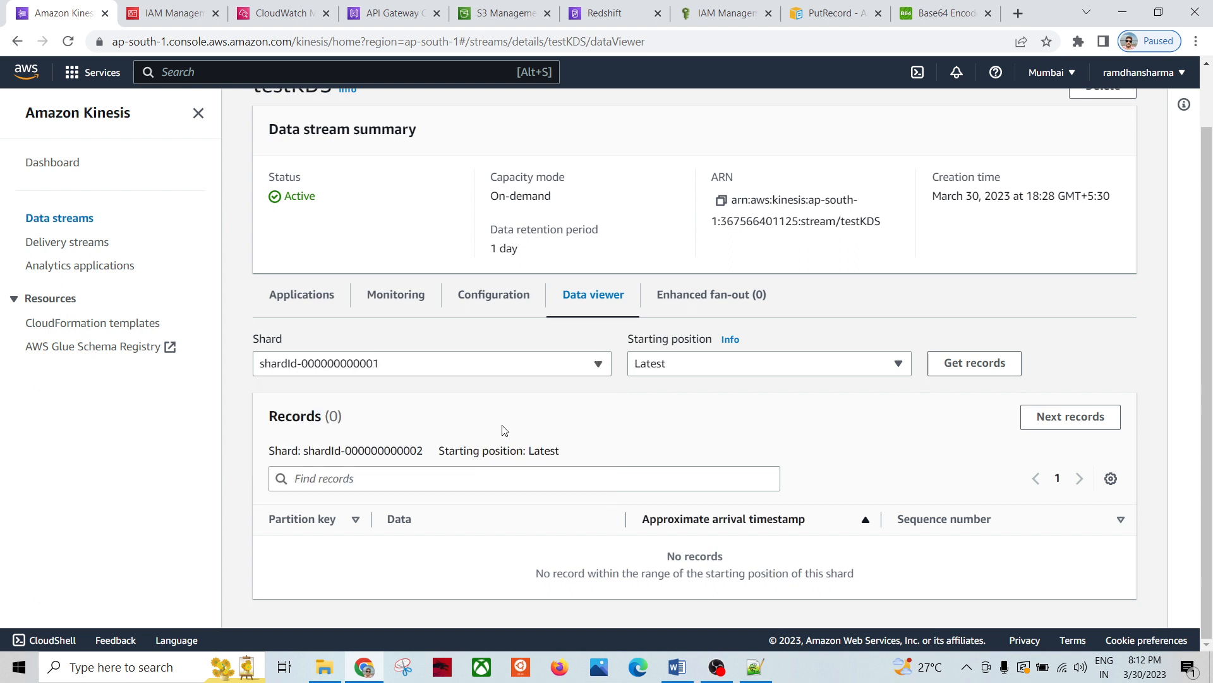
left_click(958, 372)
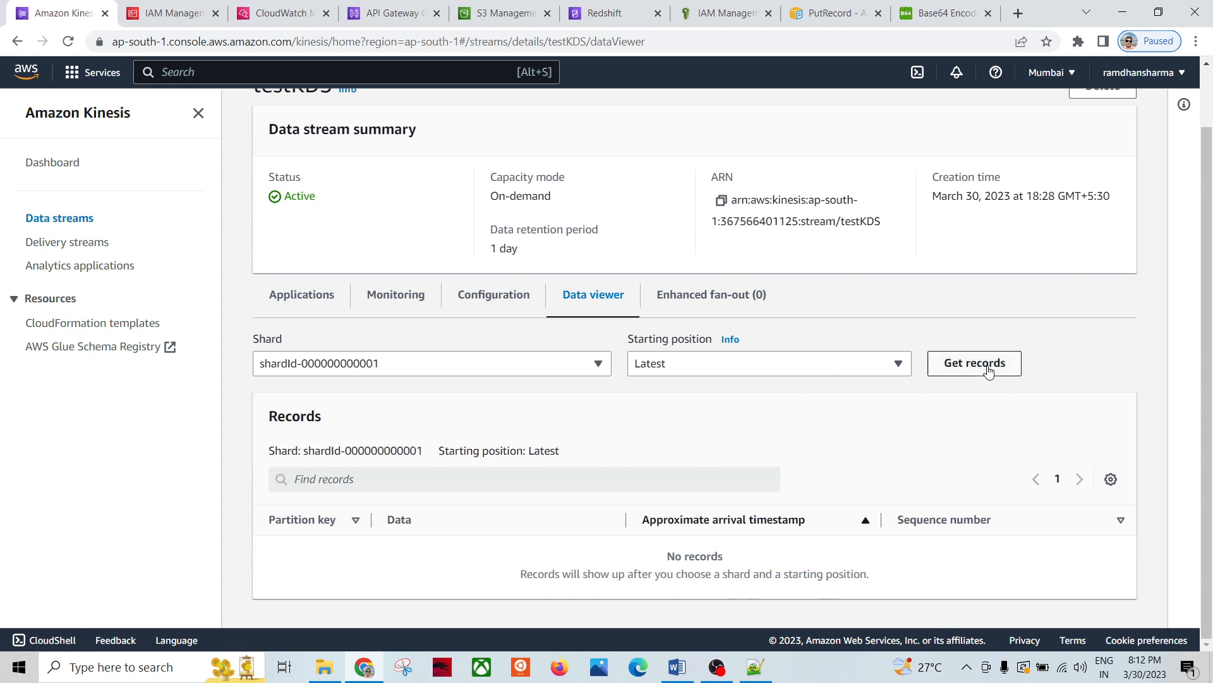
left_click(899, 364)
left_click(699, 412)
left_click(598, 363)
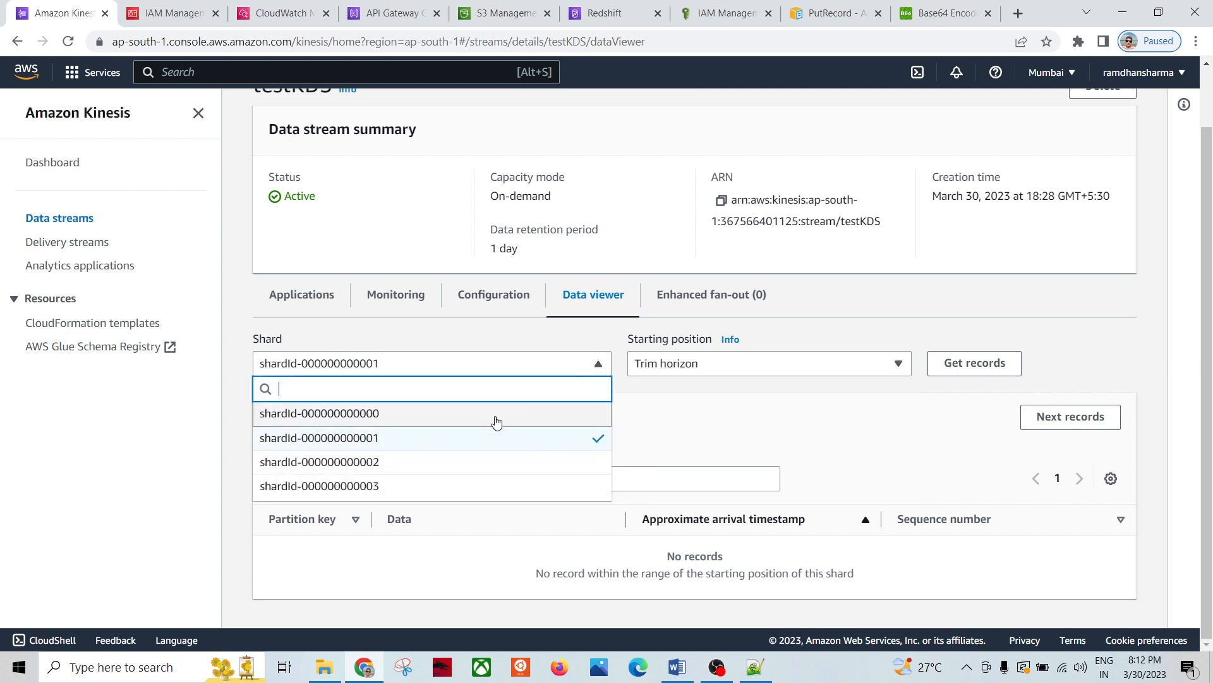
left_click(436, 461)
left_click(978, 372)
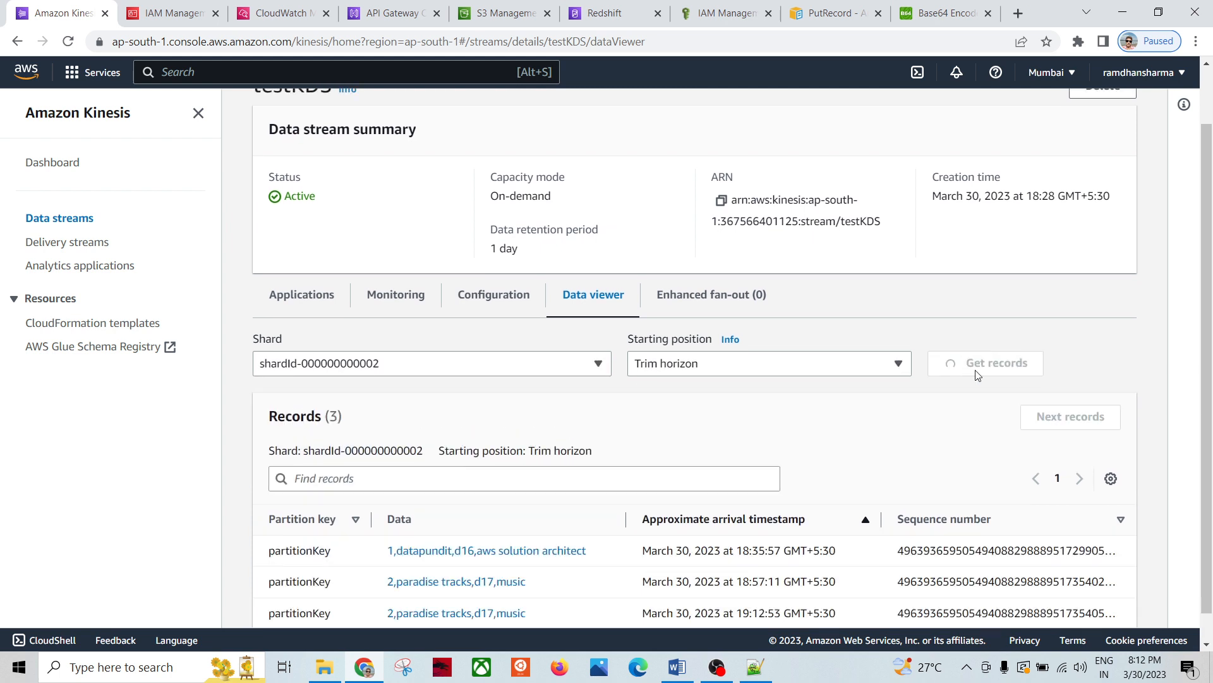
scroll(504, 550, "down", 1)
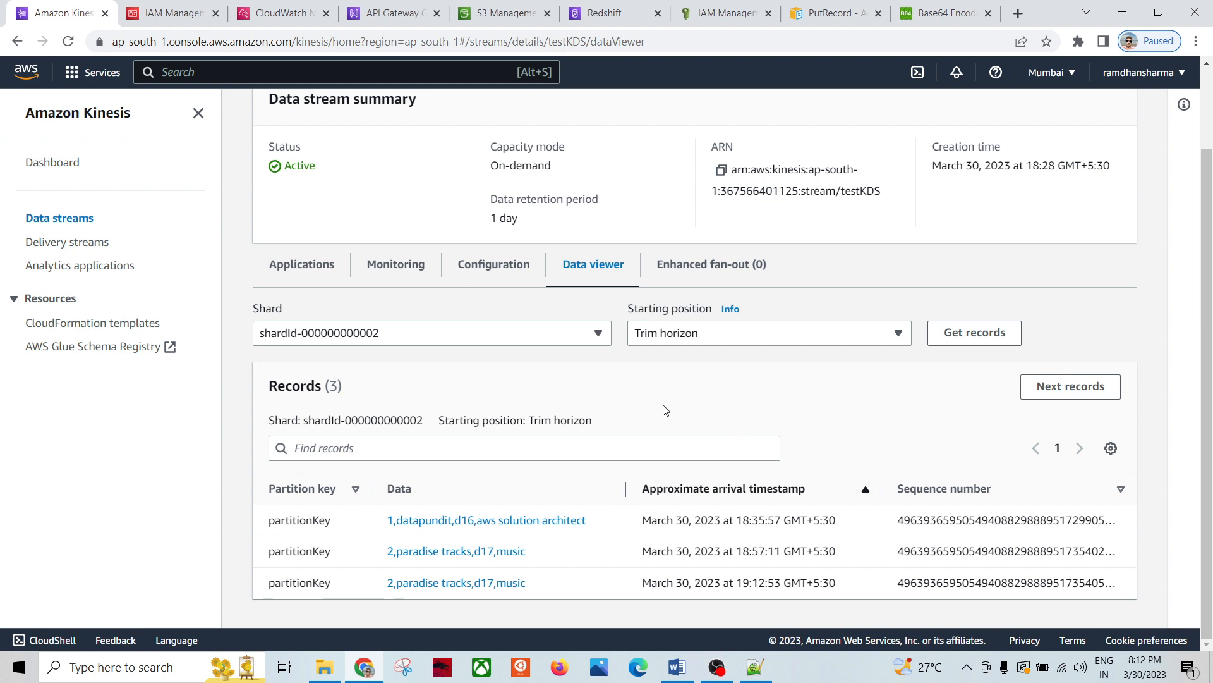
scroll(632, 410, "up", 3)
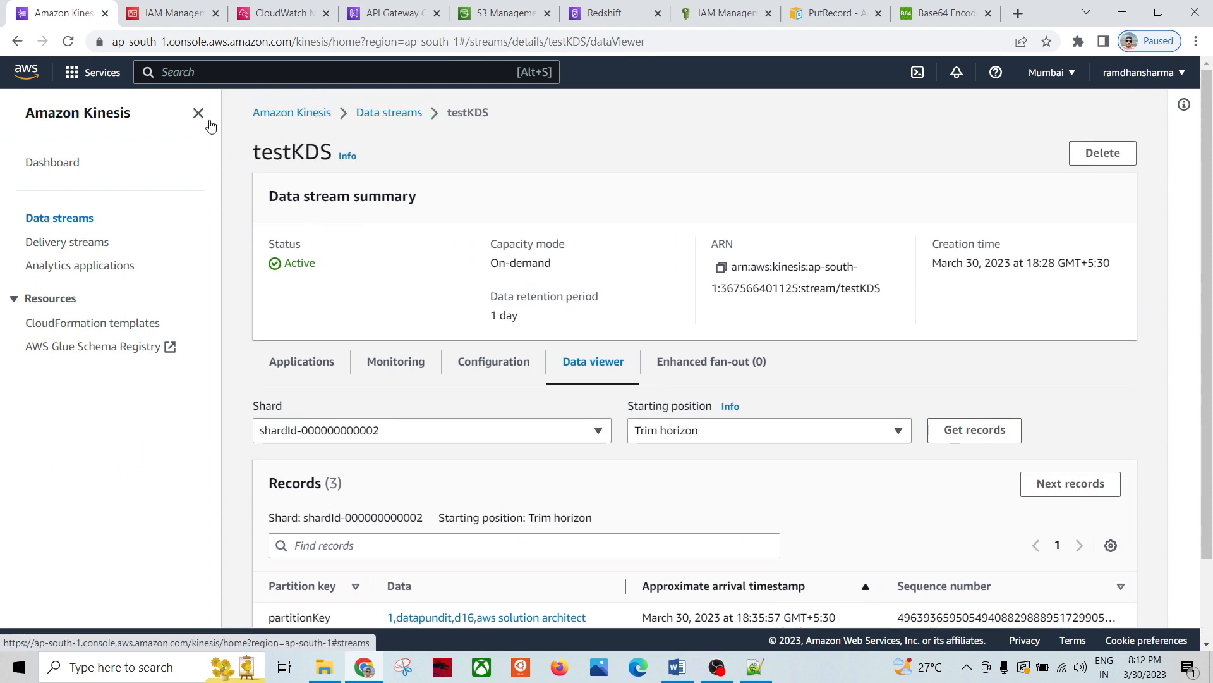
scroll(483, 363, "down", 2)
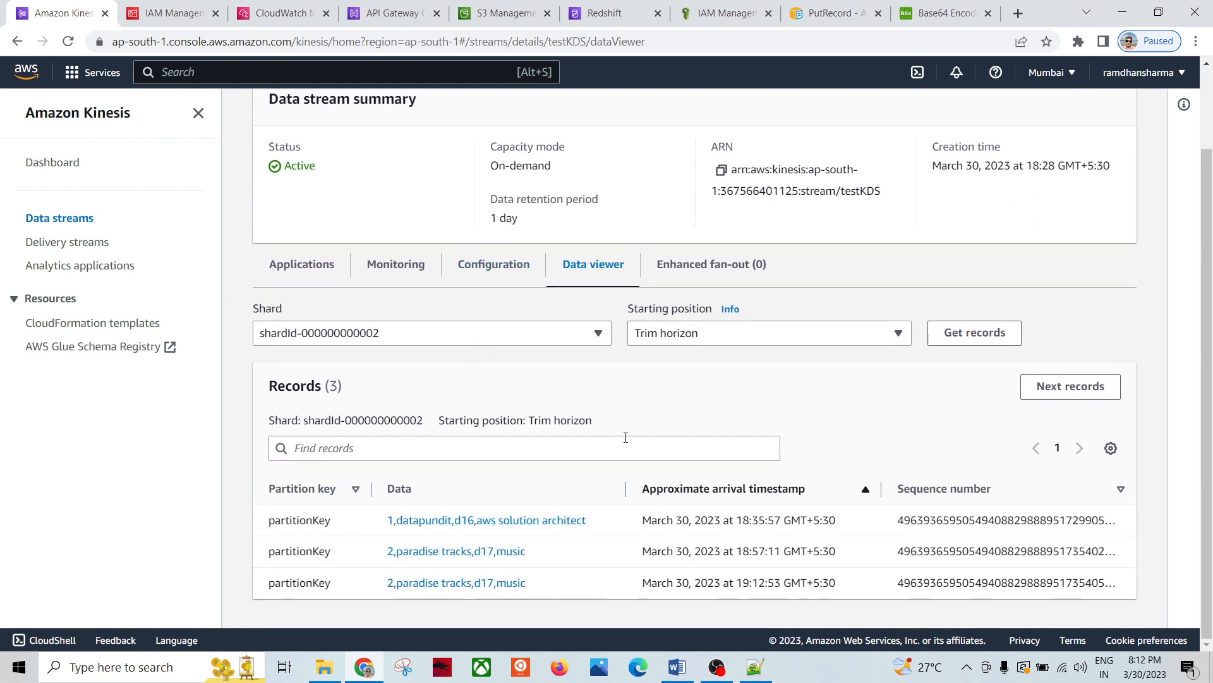
left_click(598, 333)
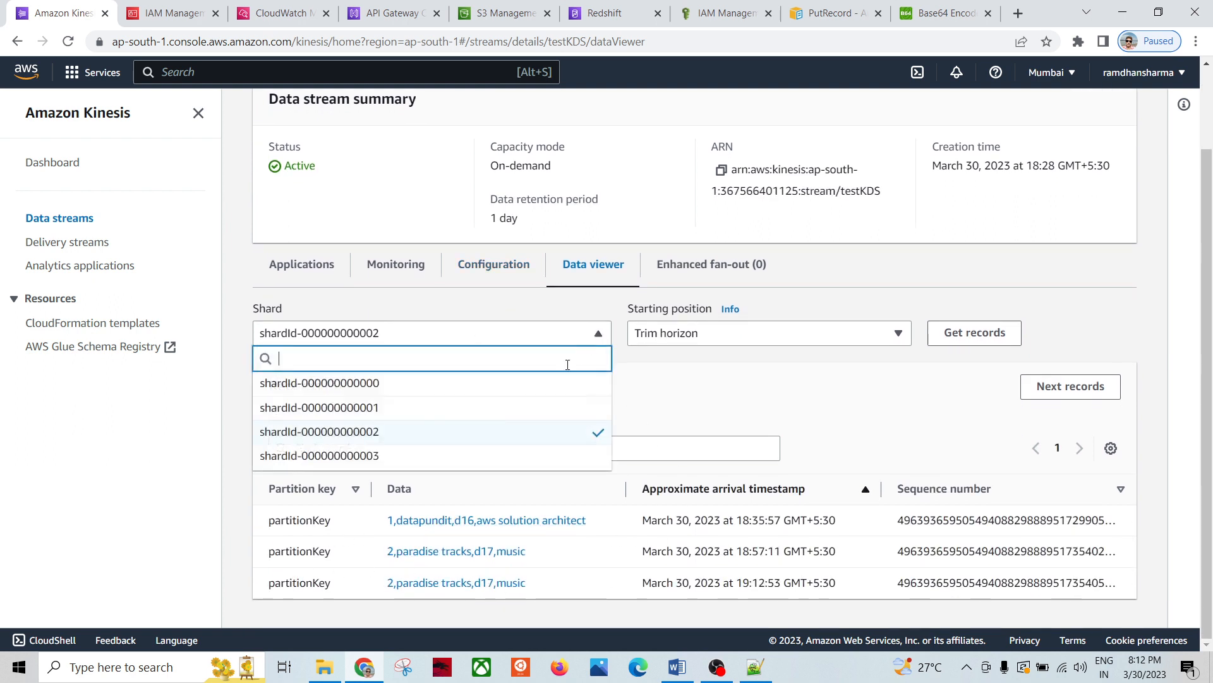
left_click(456, 455)
left_click(973, 333)
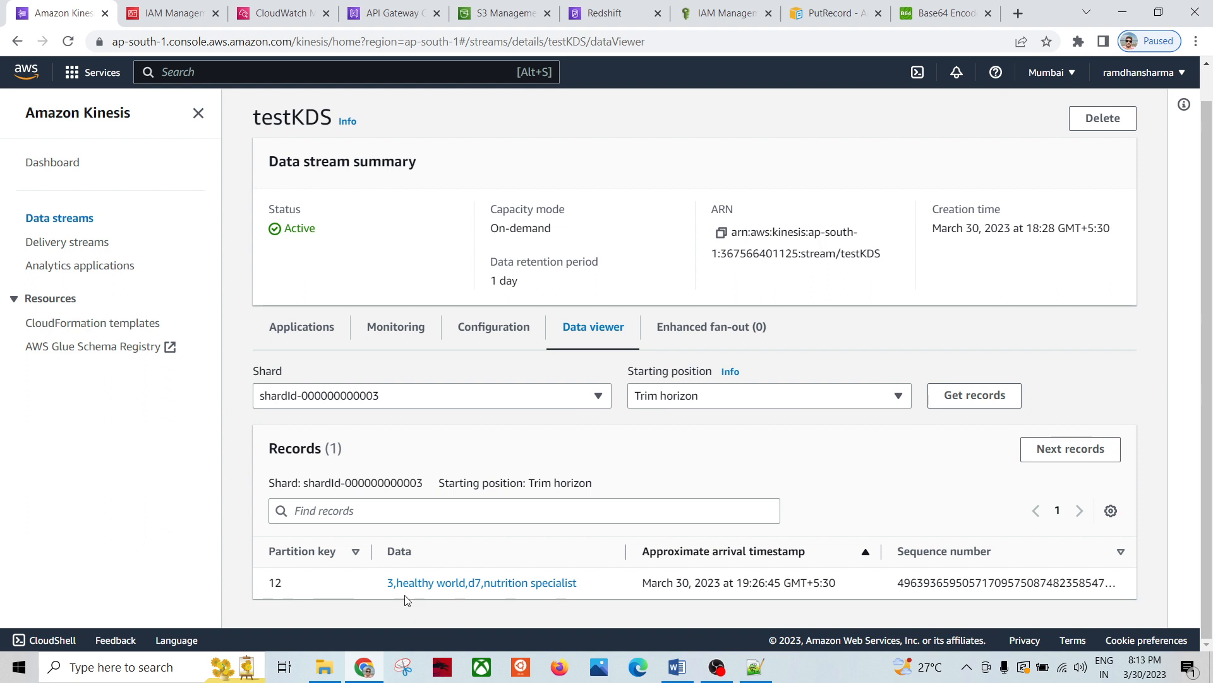
left_click(598, 396)
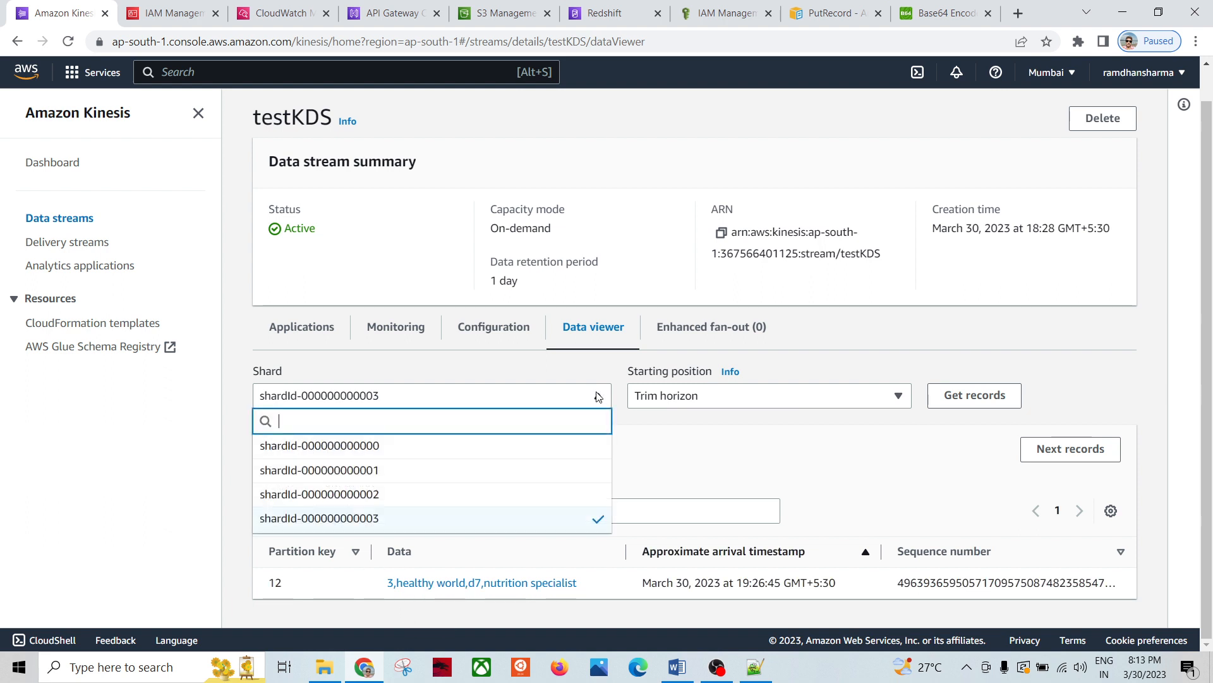
left_click(423, 474)
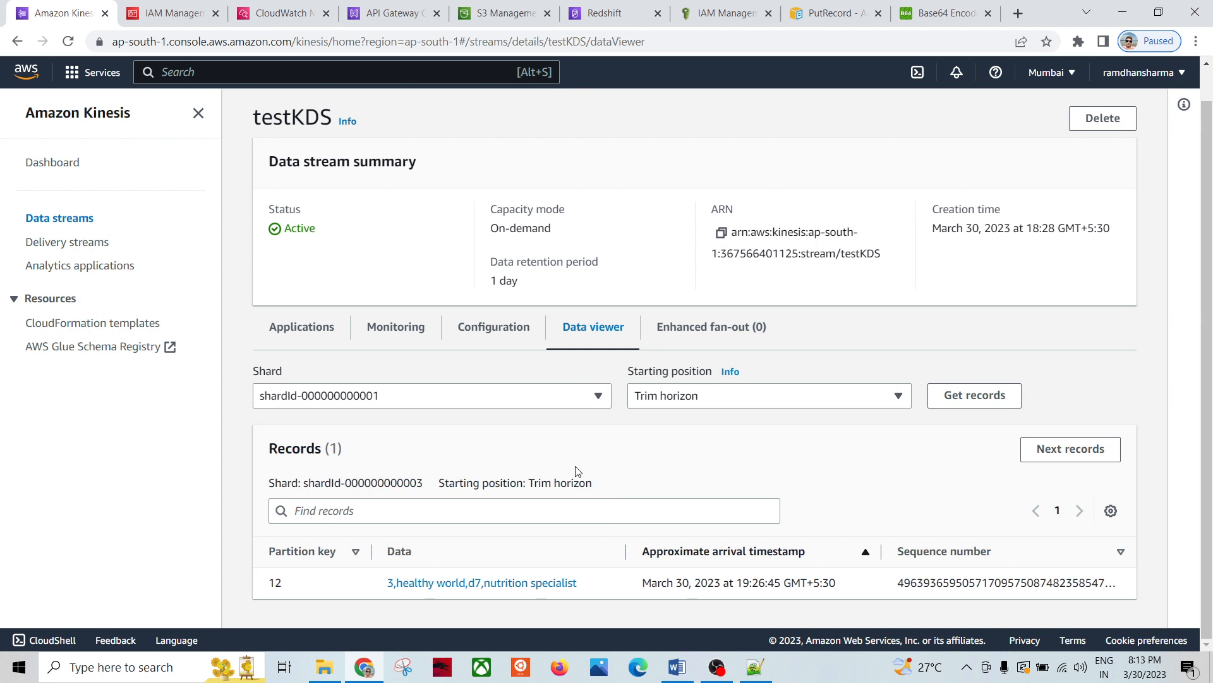
left_click(972, 395)
left_click(606, 406)
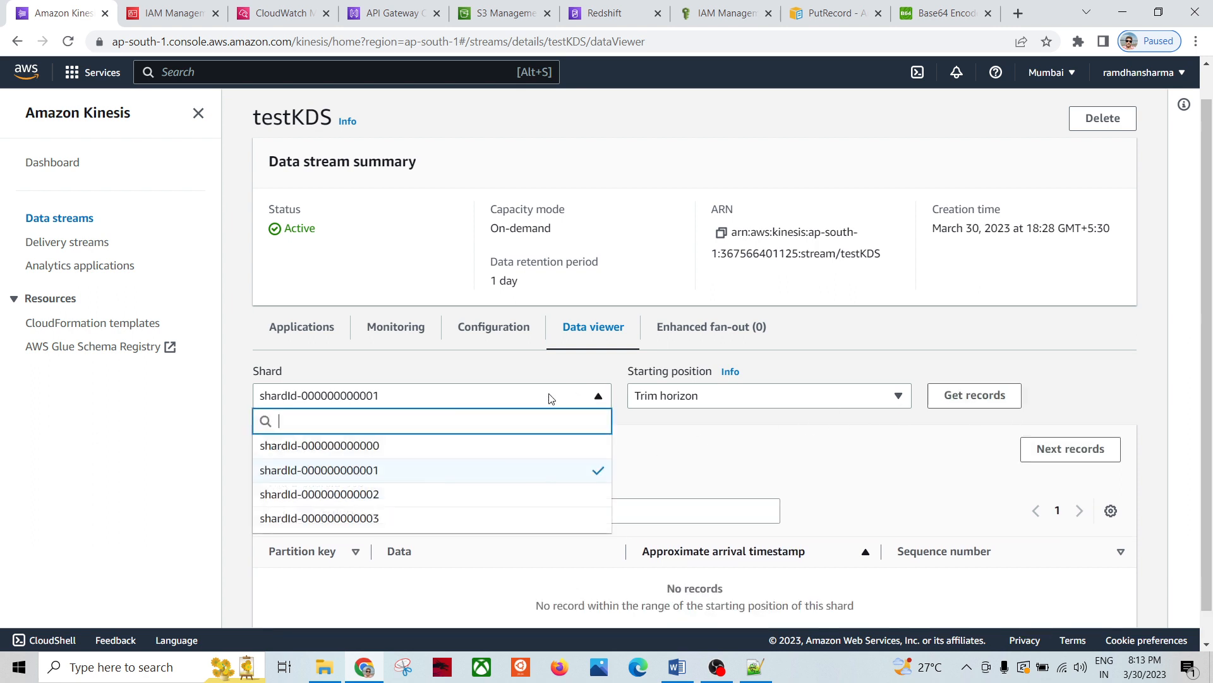
left_click(376, 446)
left_click(956, 398)
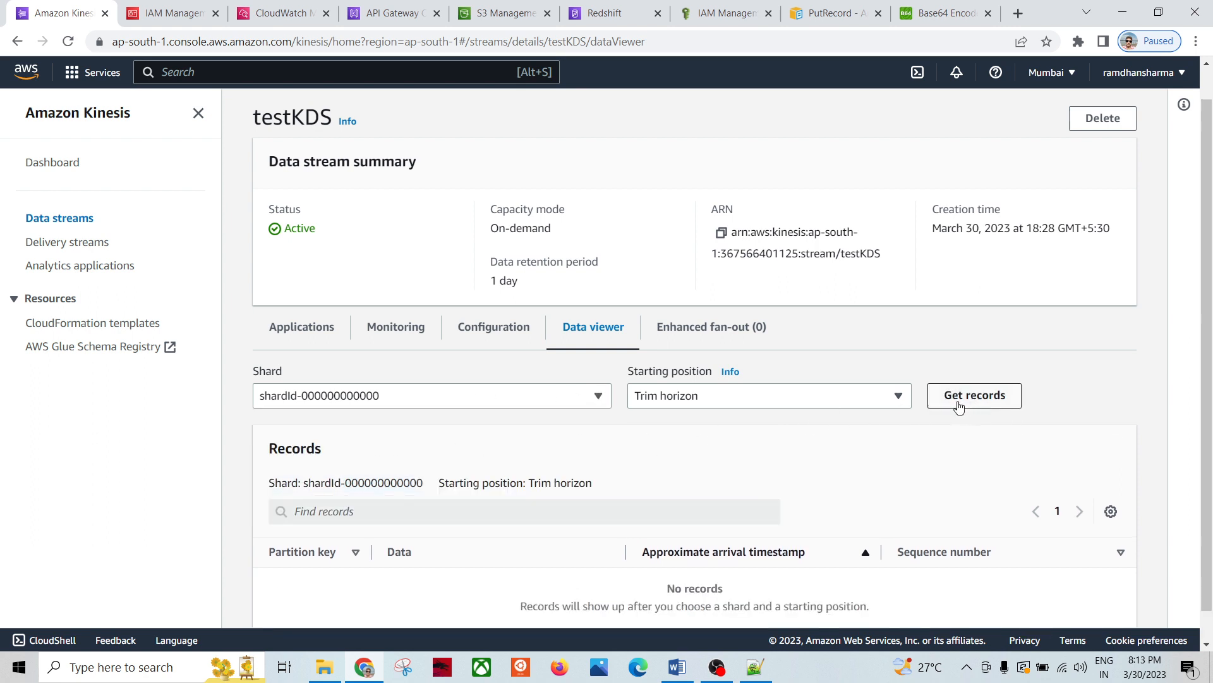
Step: Recheck shard 2, then show shard 3's record '3,healthy world,d7,nutrition specialist'
left_click(596, 402)
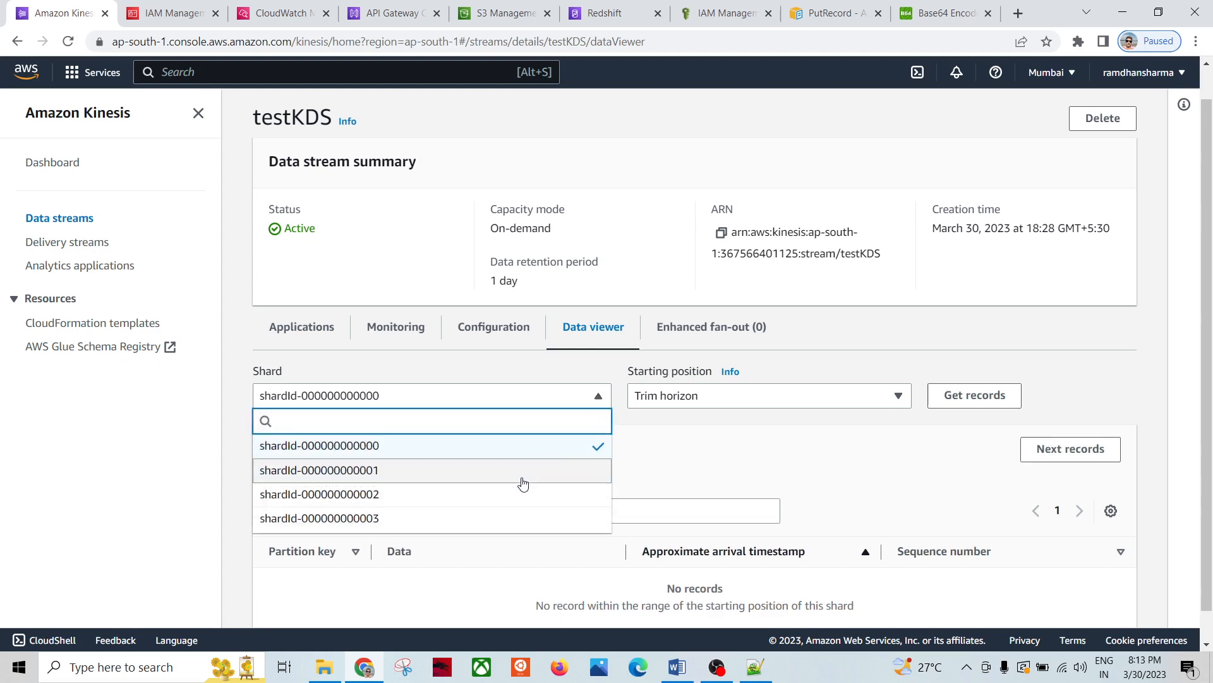
left_click(495, 497)
left_click(945, 410)
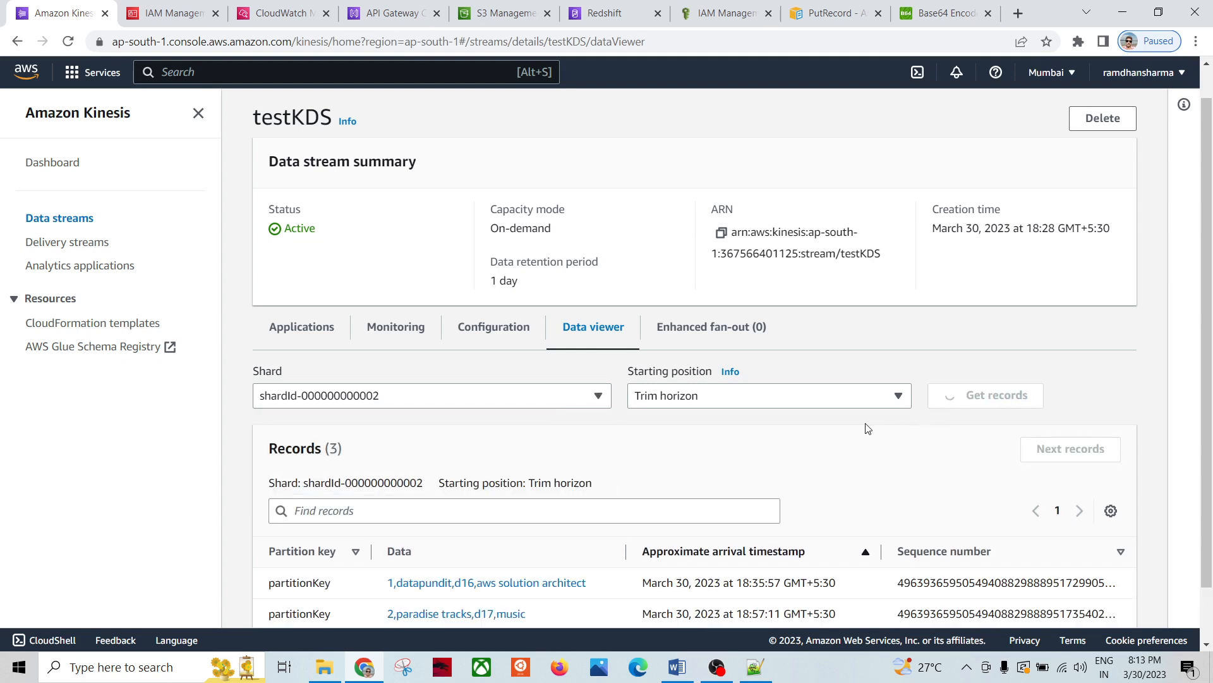
scroll(600, 481, "down", 1)
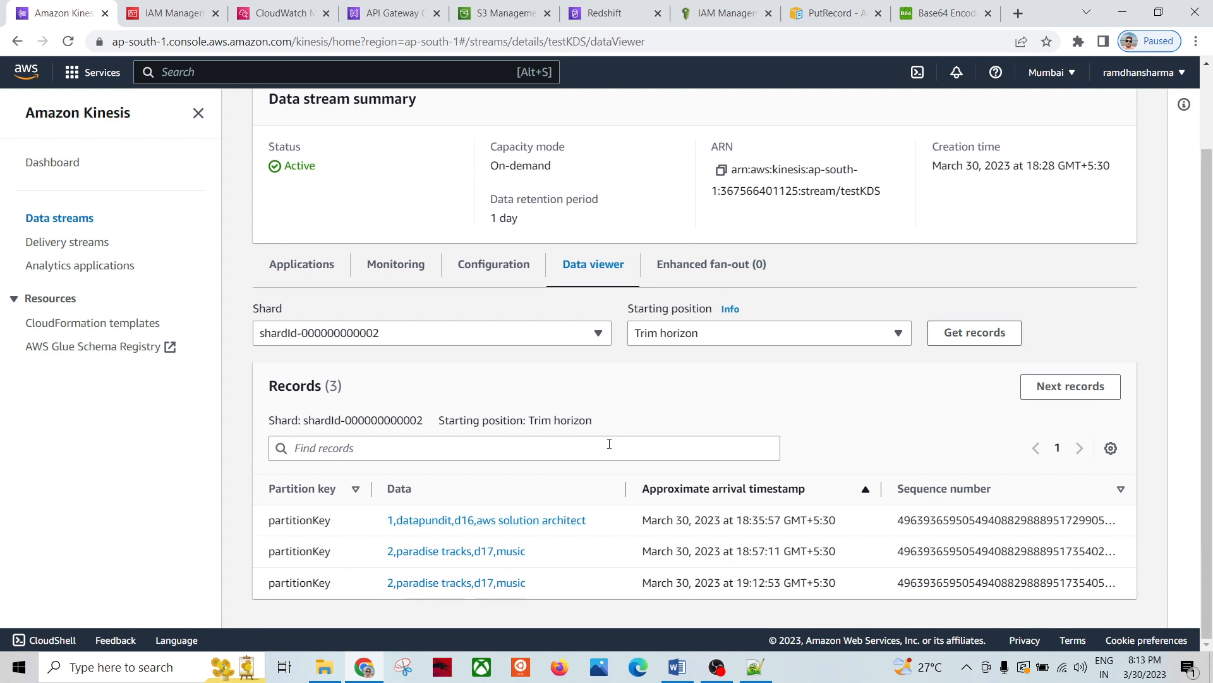
left_click(598, 336)
left_click(443, 456)
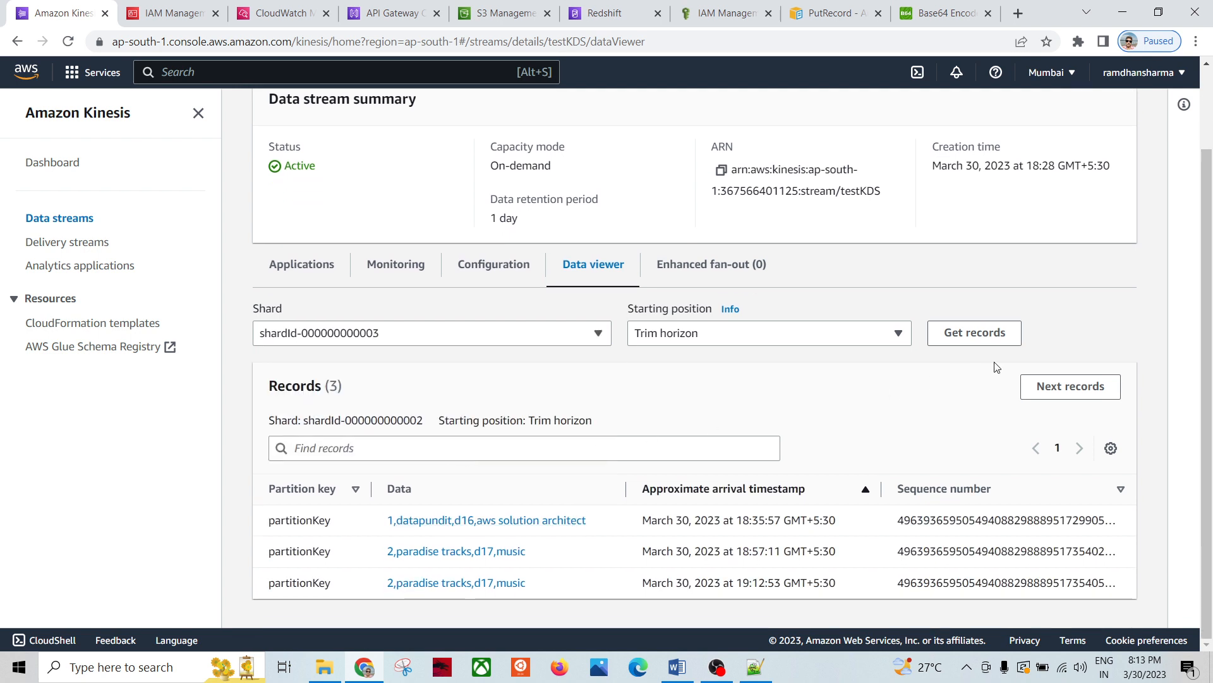
left_click(975, 332)
scroll(954, 354, "up", 1)
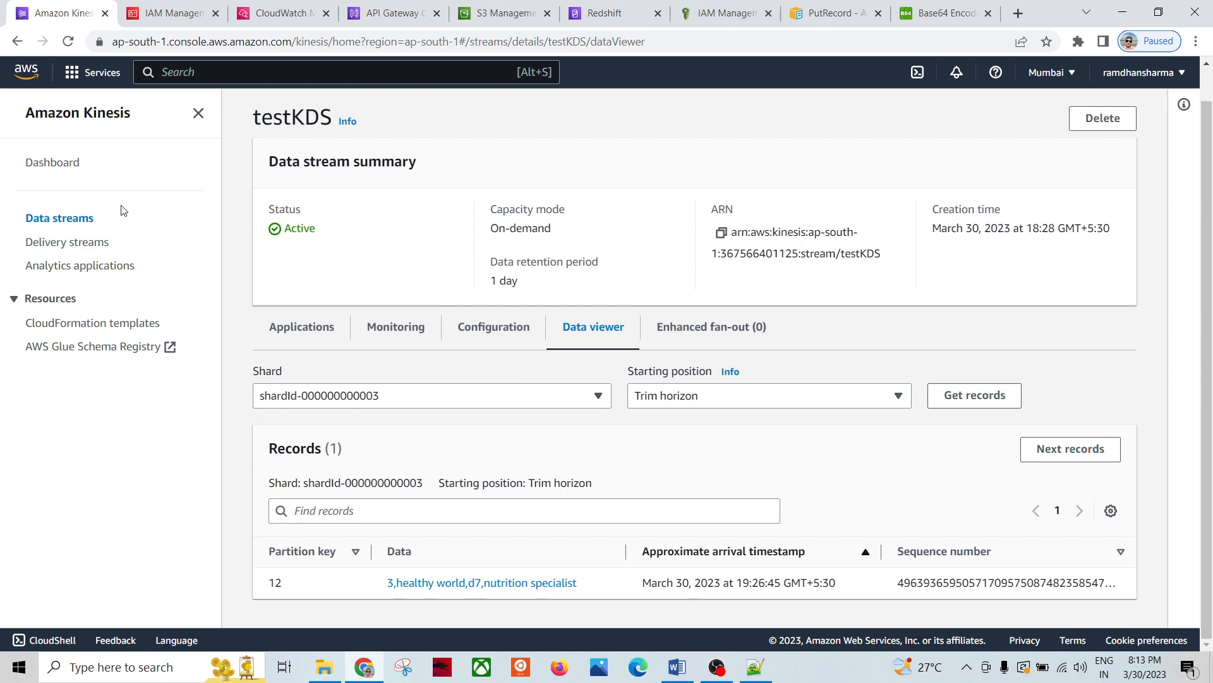
Step: Review the POST test's request body and the Notepad++ test notes
left_click(389, 13)
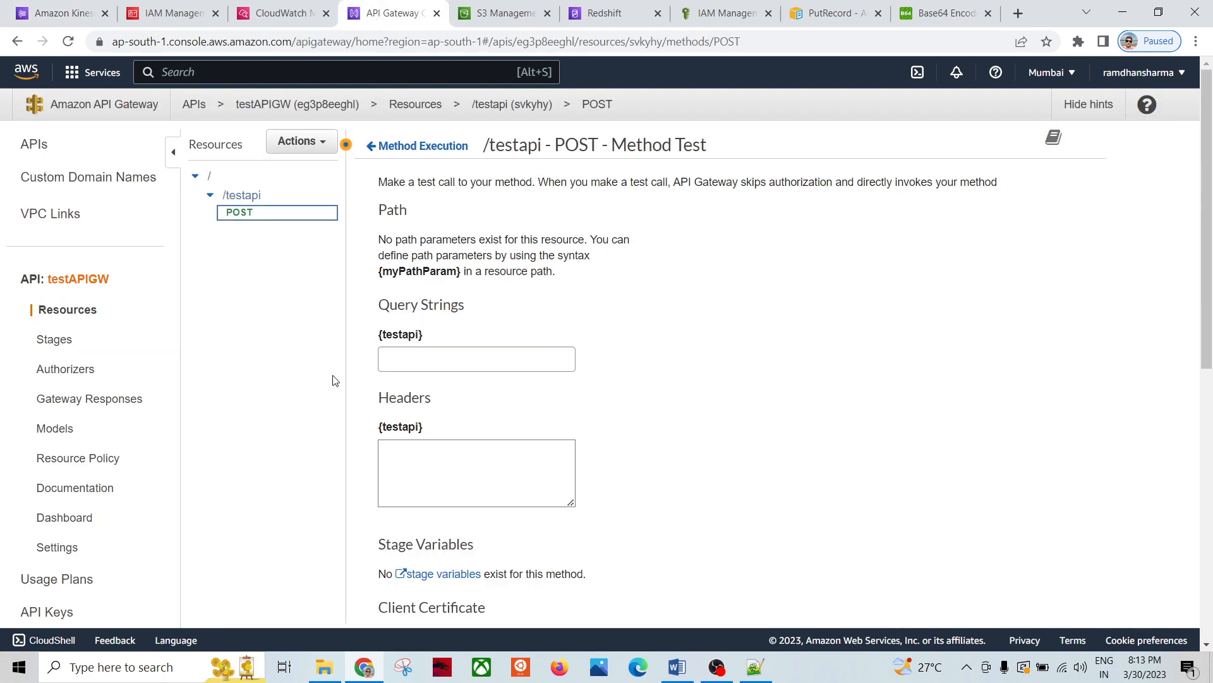
scroll(748, 399, "down", 6)
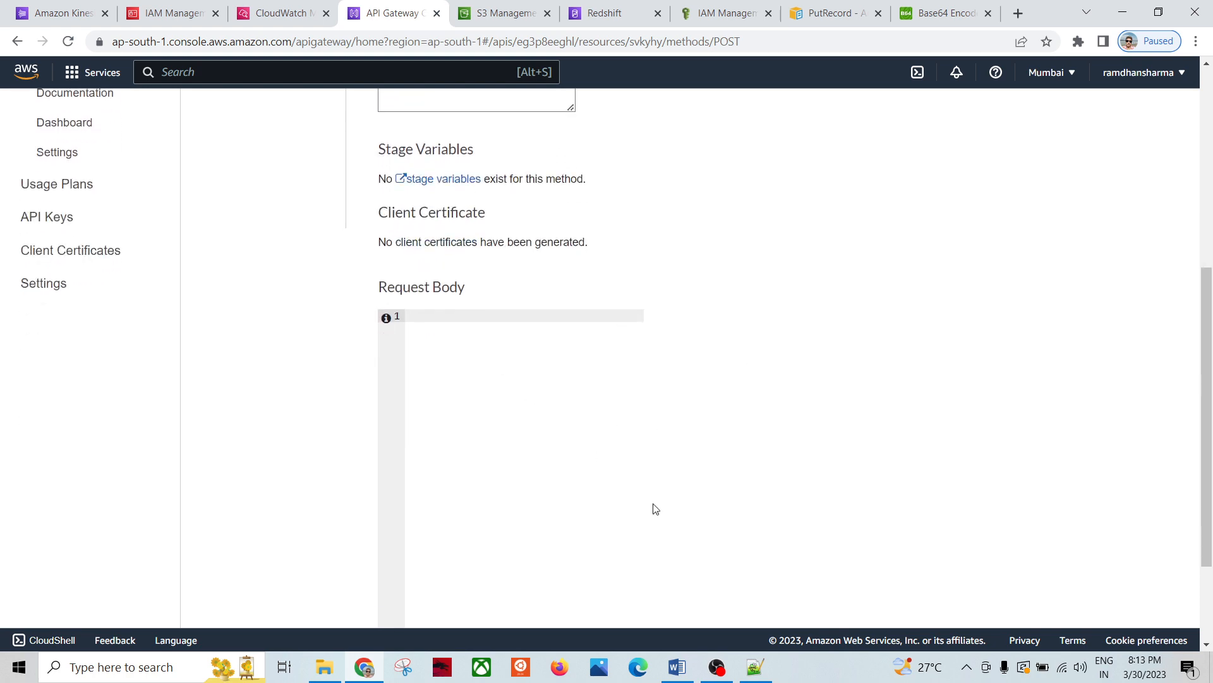
left_click(756, 667)
scroll(496, 411, "down", 6)
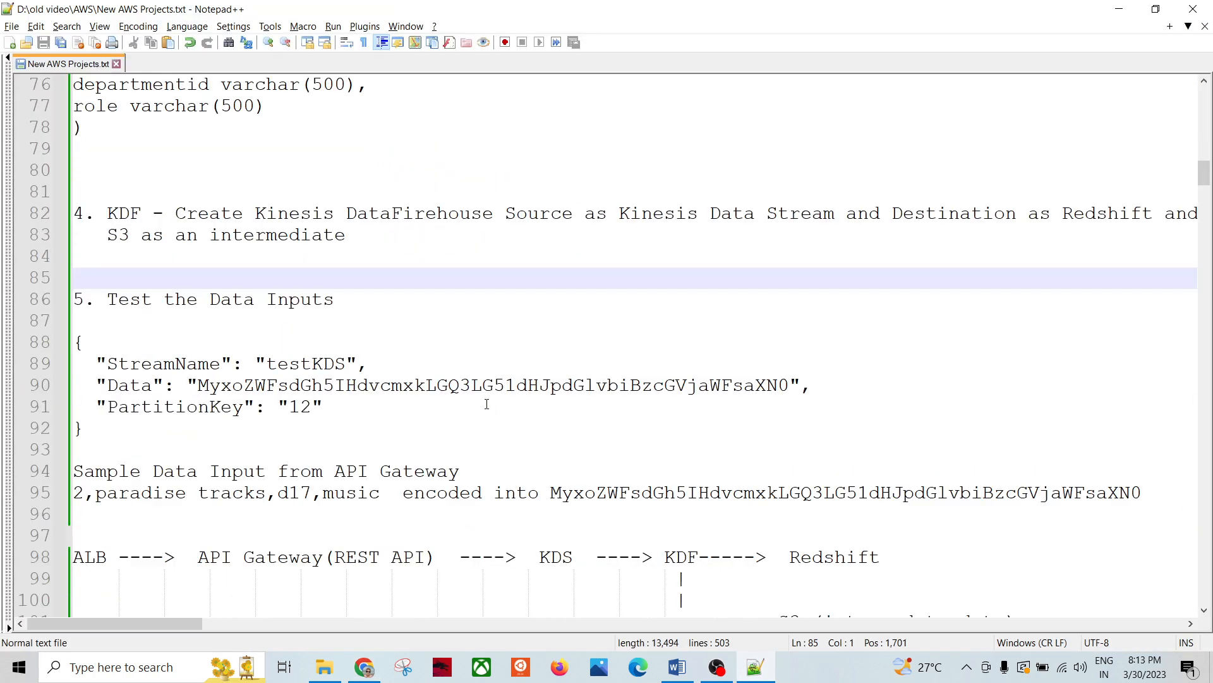
scroll(481, 396, "up", 1)
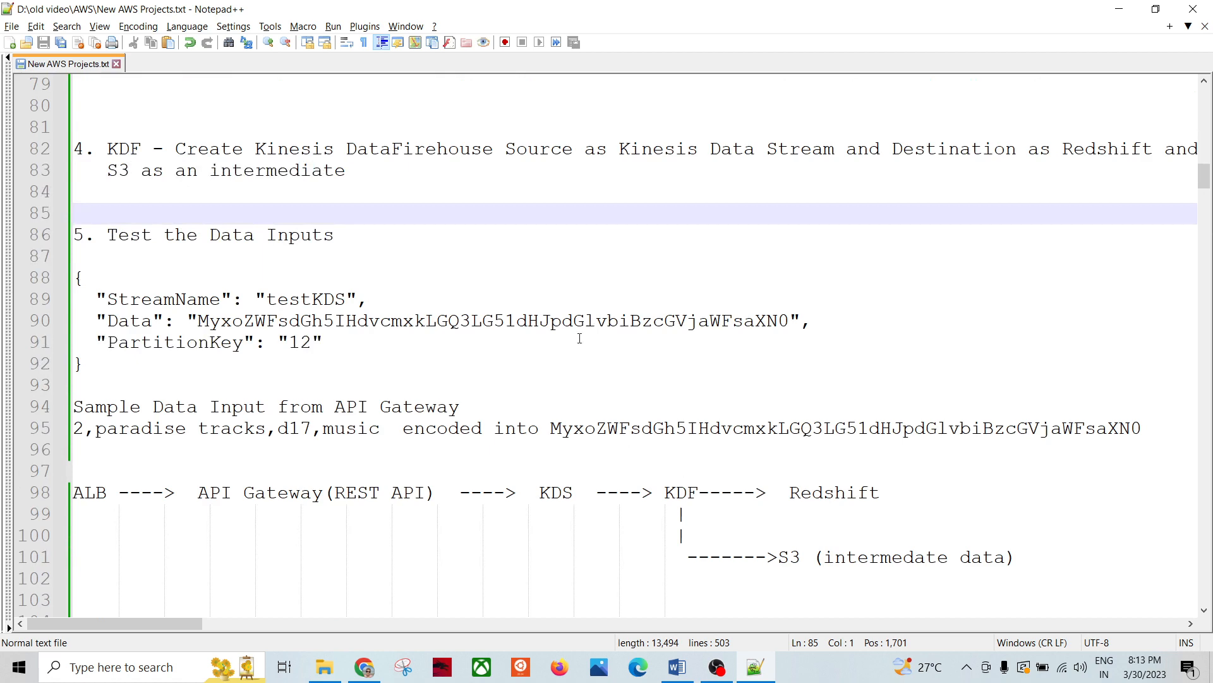
Step: Return to the browser's PutRecord documentation page
left_click(364, 667)
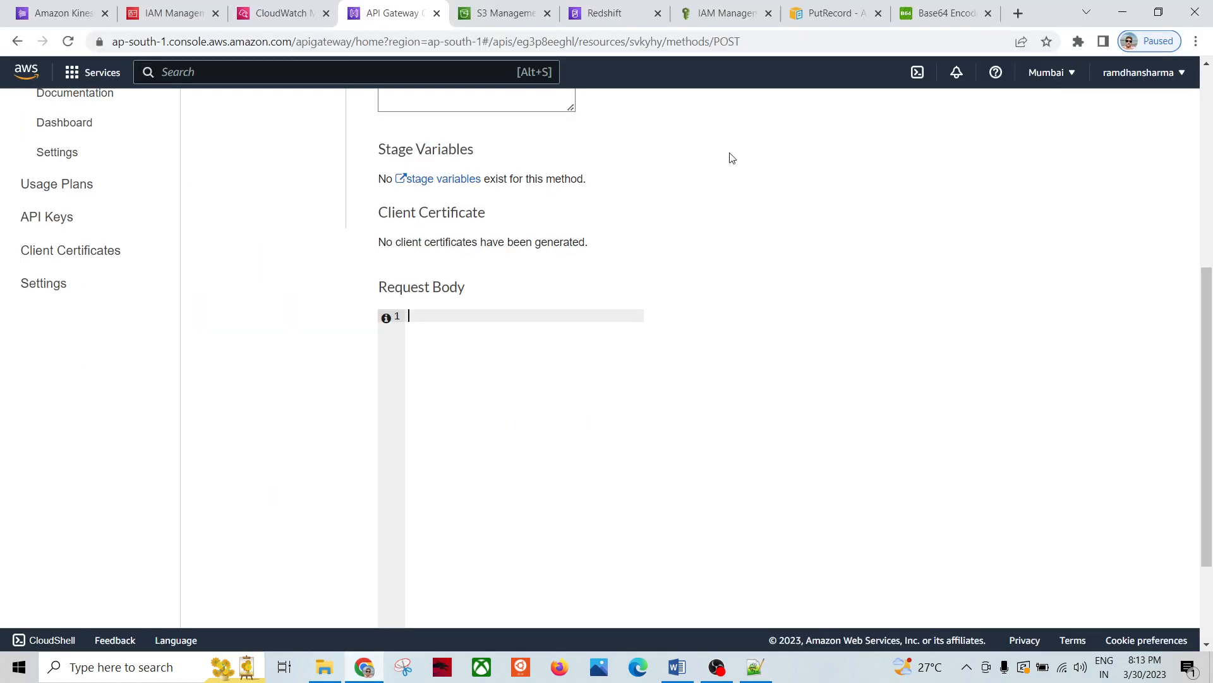
left_click(829, 13)
left_click(528, 501)
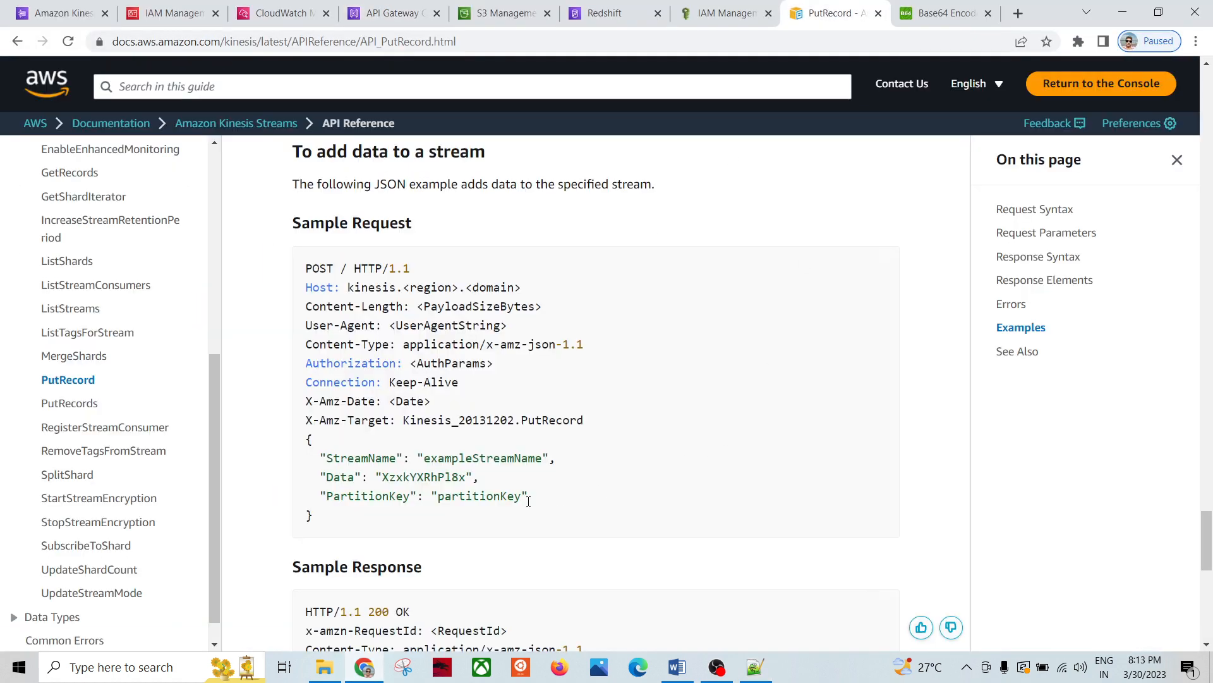
Step: Examine the PutRecord sample request's StreamName field and its exampleStreamName value
left_click_drag(323, 520, 301, 447)
left_click(350, 467)
double_click(350, 462)
left_click(499, 459)
double_click(500, 458)
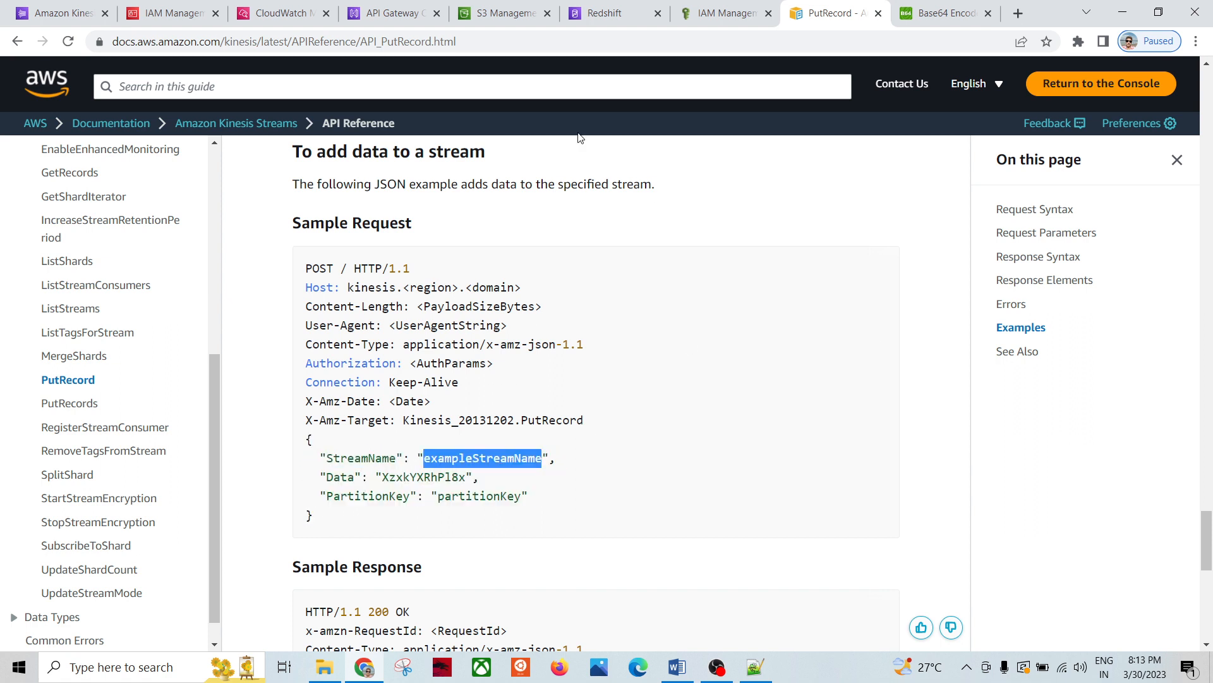
left_click(499, 45)
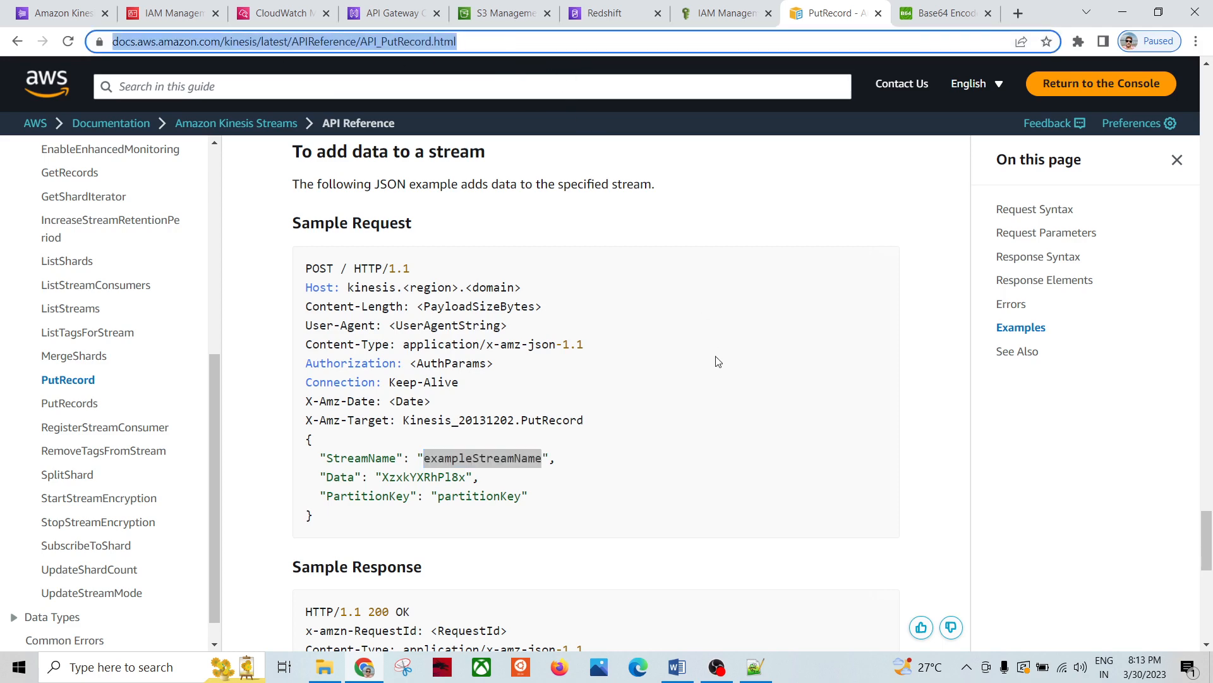
left_click(635, 523)
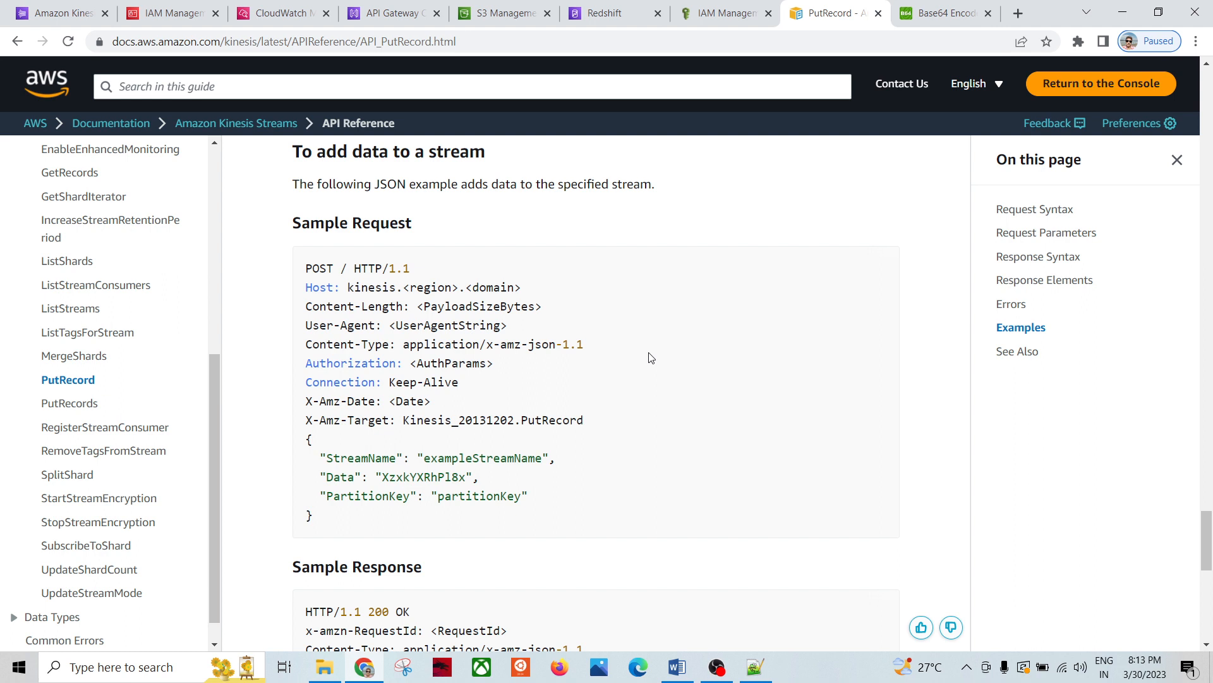
Step: Highlight the sample's Data key and its value XzxkYXRhPl8x
left_click_drag(320, 524, 298, 441)
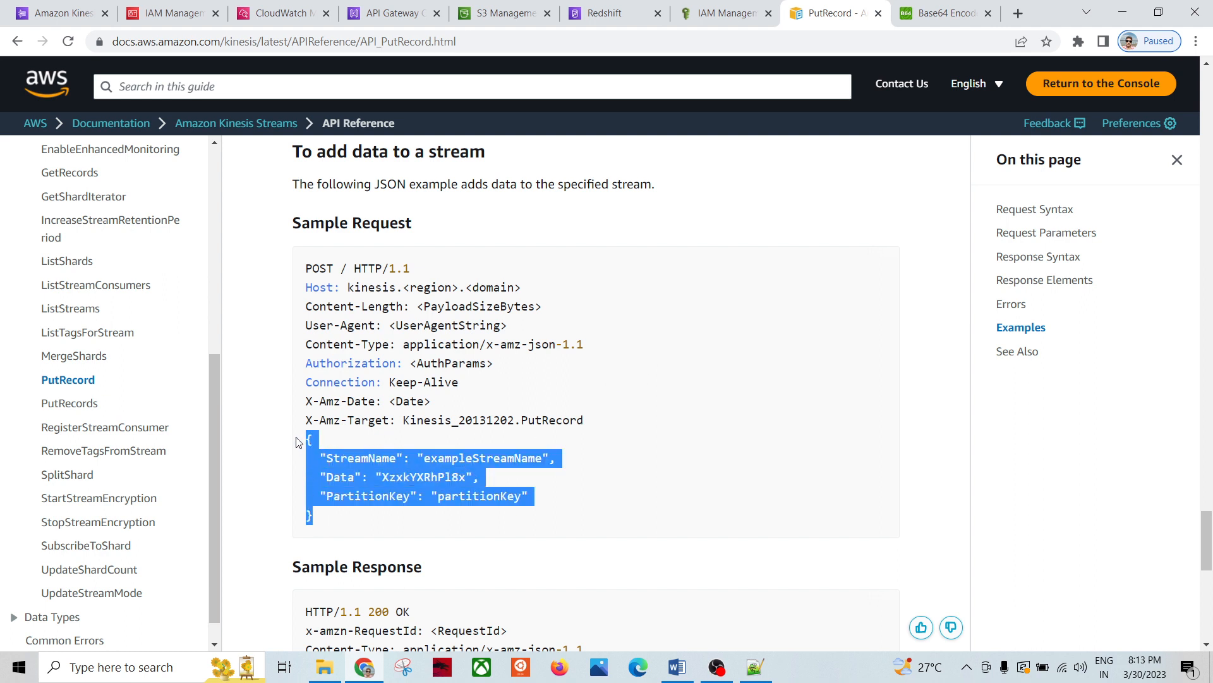
left_click(462, 472)
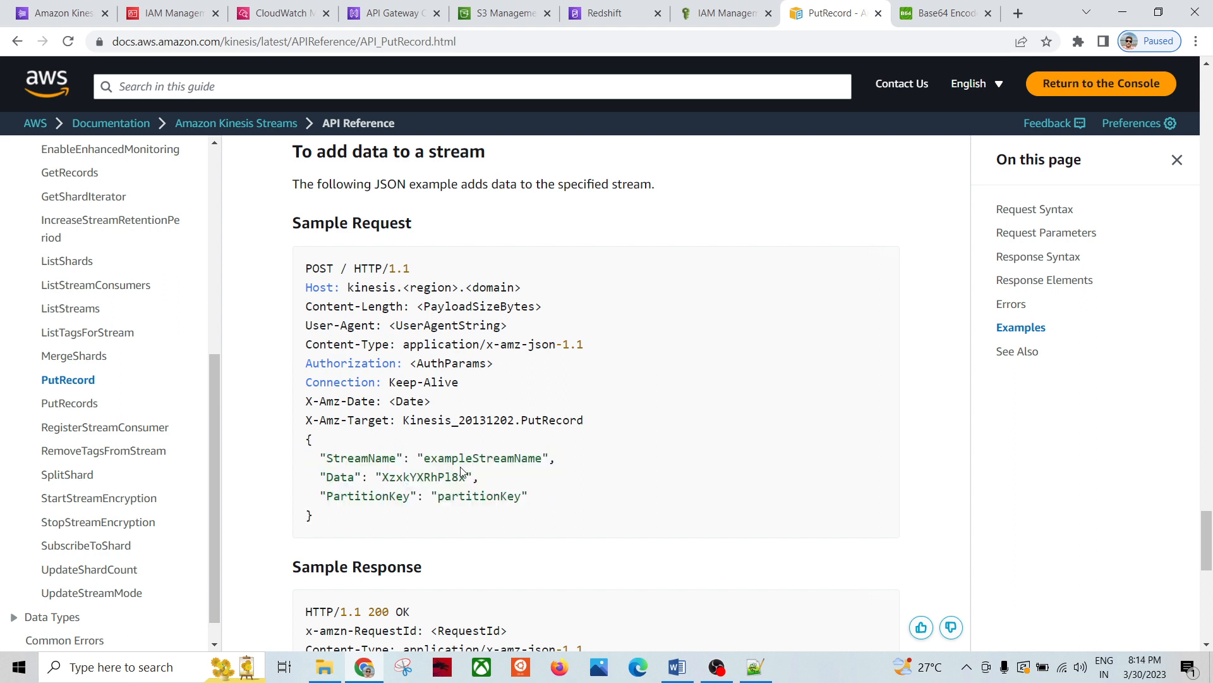
double_click(472, 459)
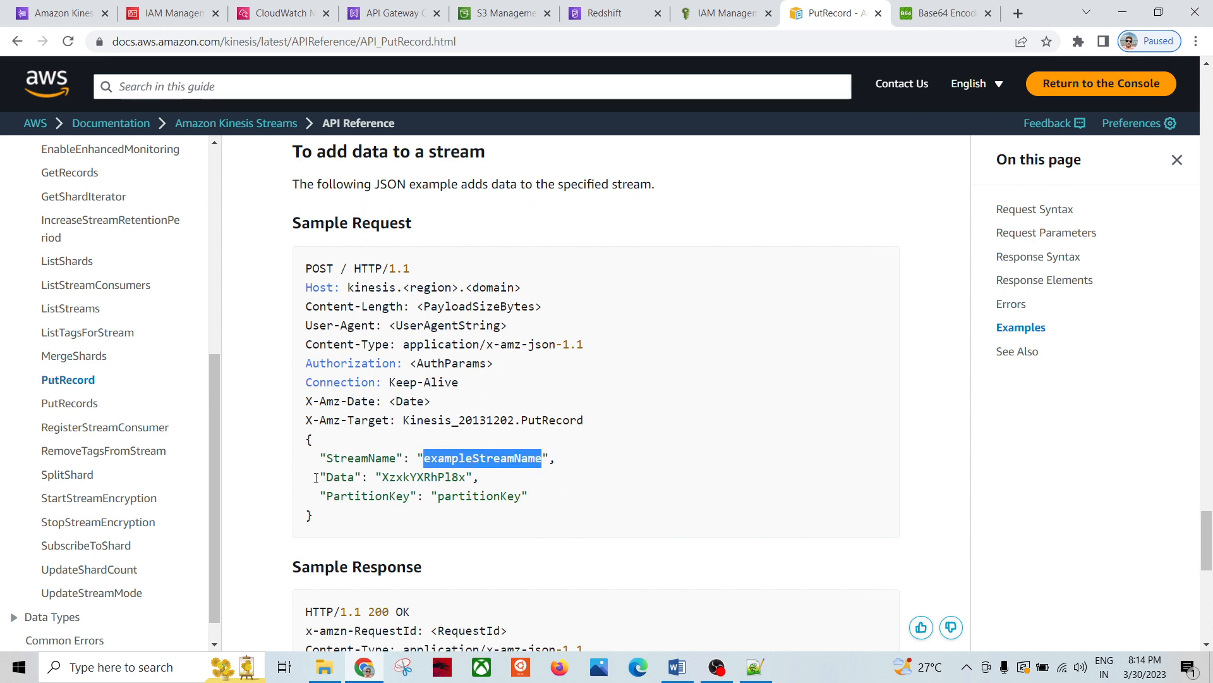
left_click_drag(316, 478, 374, 479)
double_click(420, 478)
left_click(526, 481)
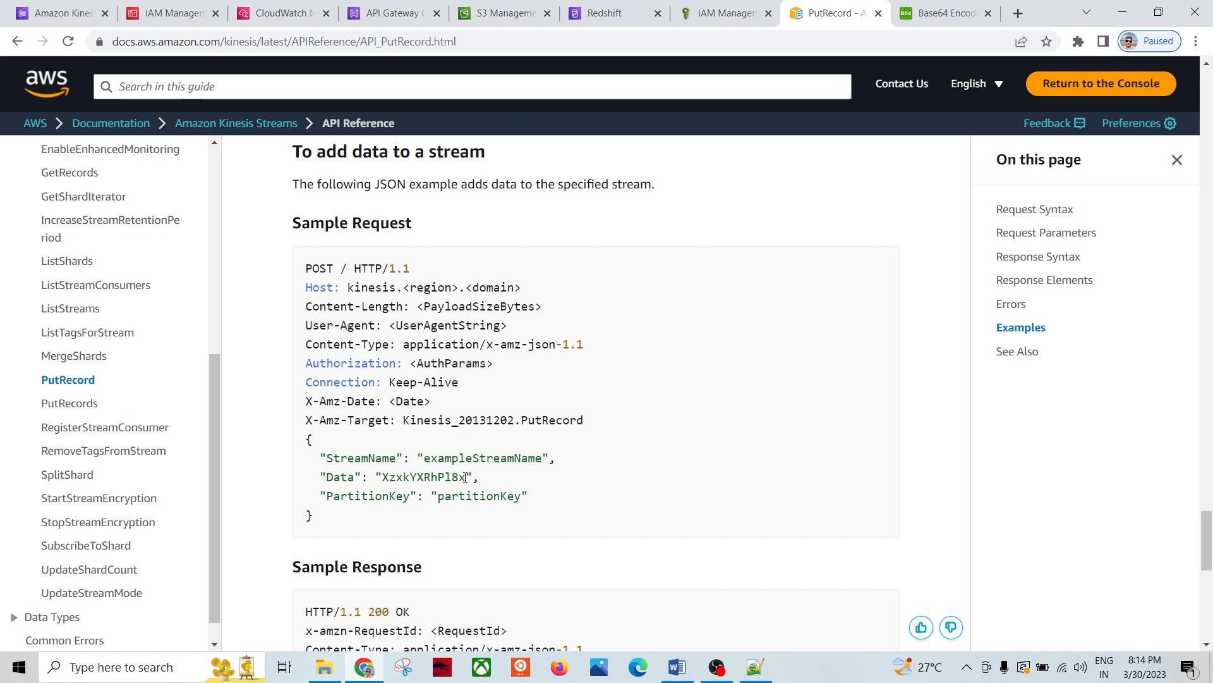
left_click_drag(466, 477, 385, 478)
left_click(461, 523)
double_click(410, 476)
left_click(562, 484)
Step: Compare with the encoder and POST test, then inspect PartitionKey and its sample value
left_click(948, 13)
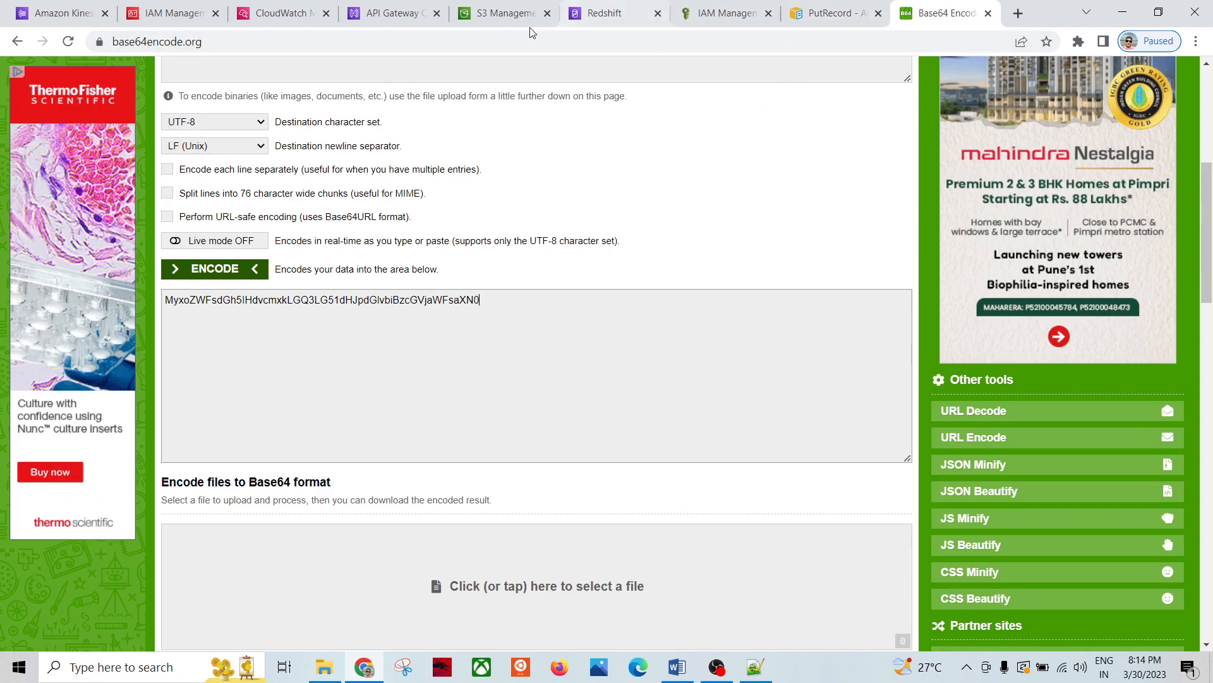
left_click(401, 24)
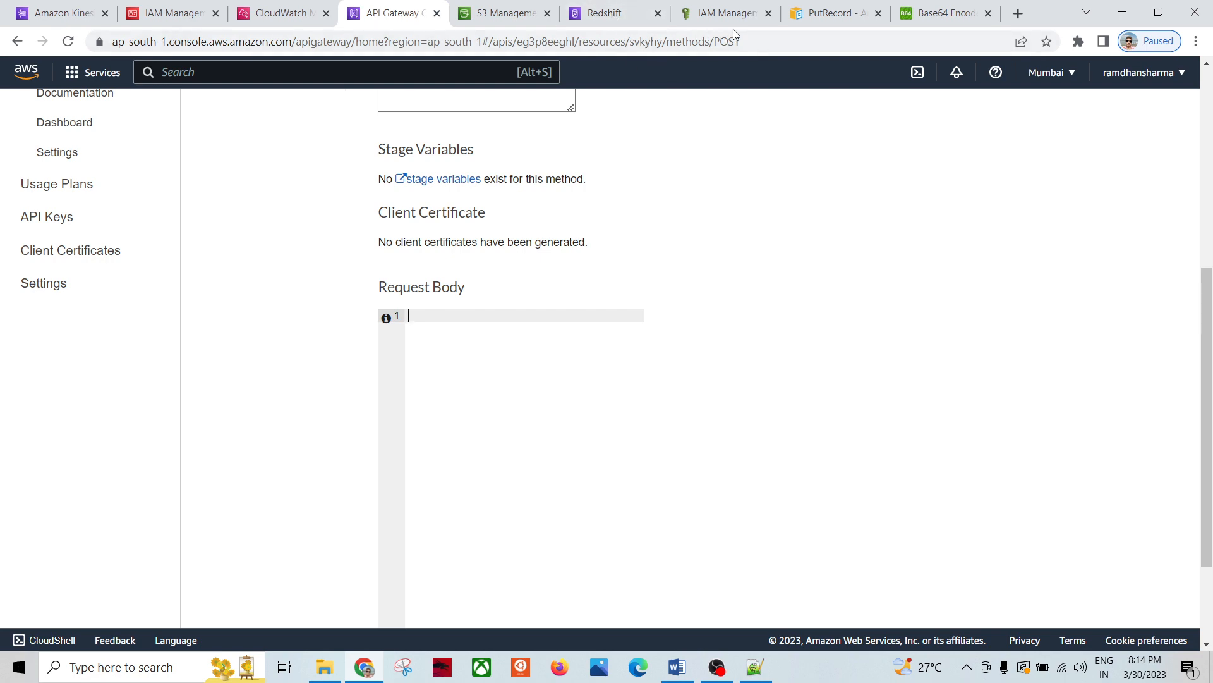
left_click(833, 16)
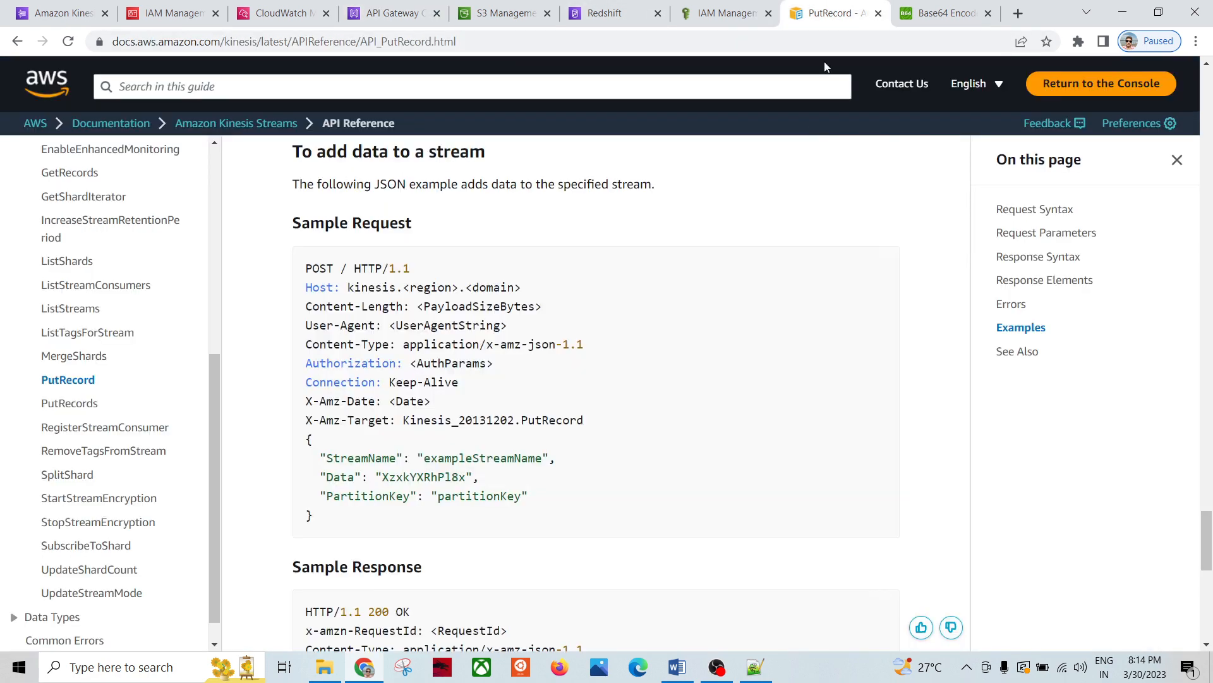
double_click(391, 496)
left_click(514, 512)
double_click(480, 496)
left_click(645, 511)
left_click(755, 667)
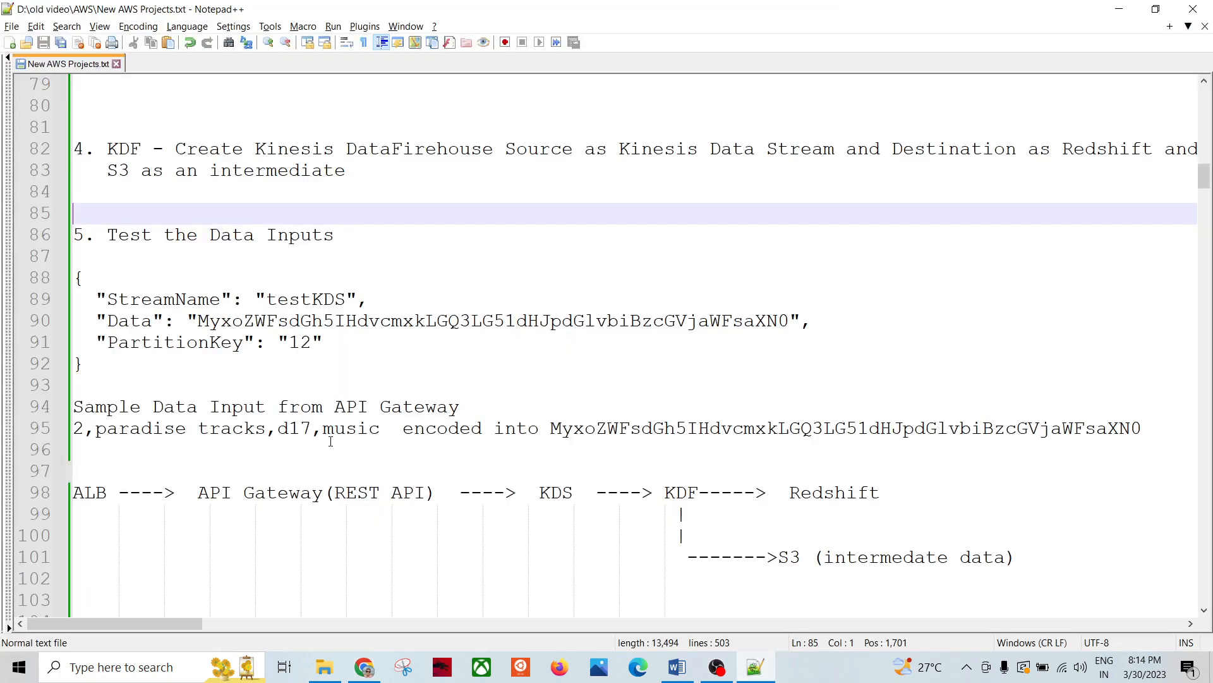
Step: Copy the testKDS test JSON on notes lines 88–92, then go back to the API Gateway test page
scroll(330, 440, "down", 4)
scroll(322, 441, "up", 5)
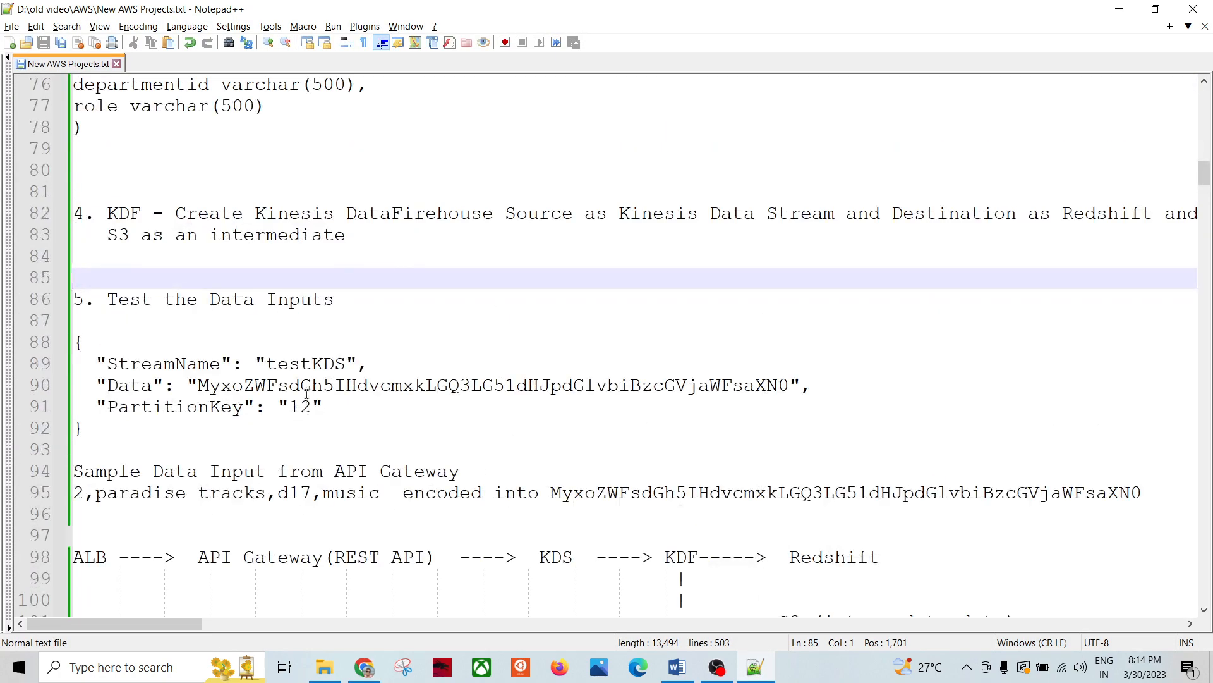
scroll(307, 393, "up", 2)
scroll(381, 353, "down", 6)
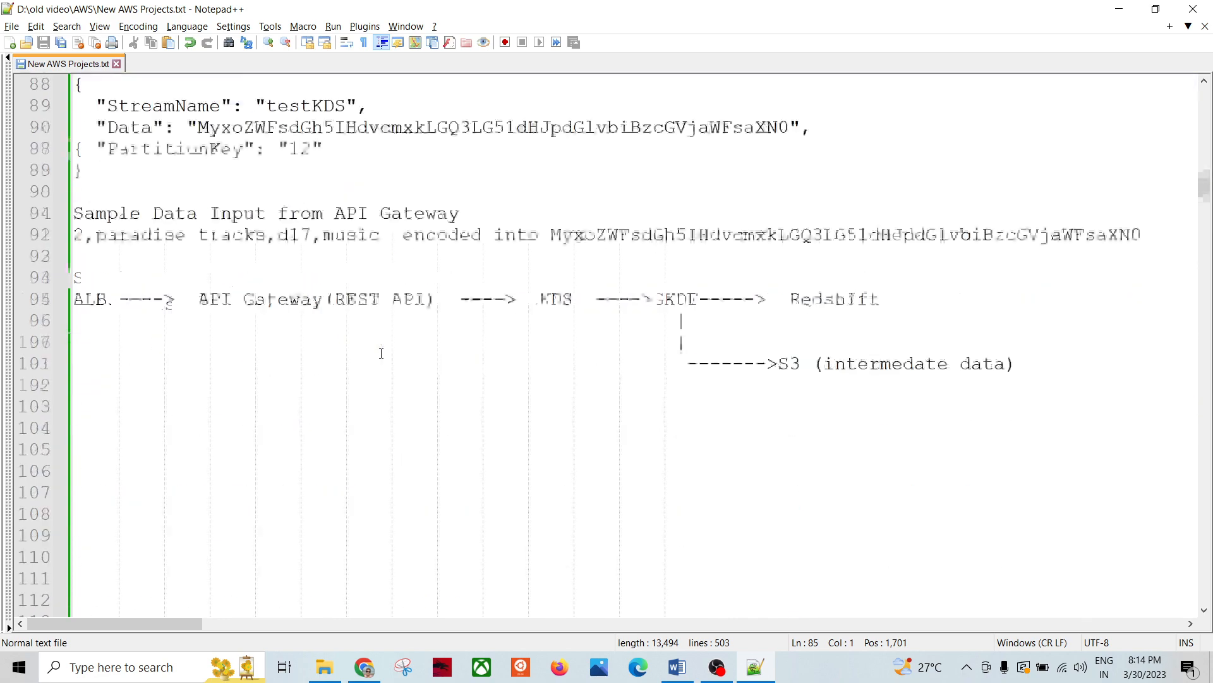
scroll(381, 353, "up", 6)
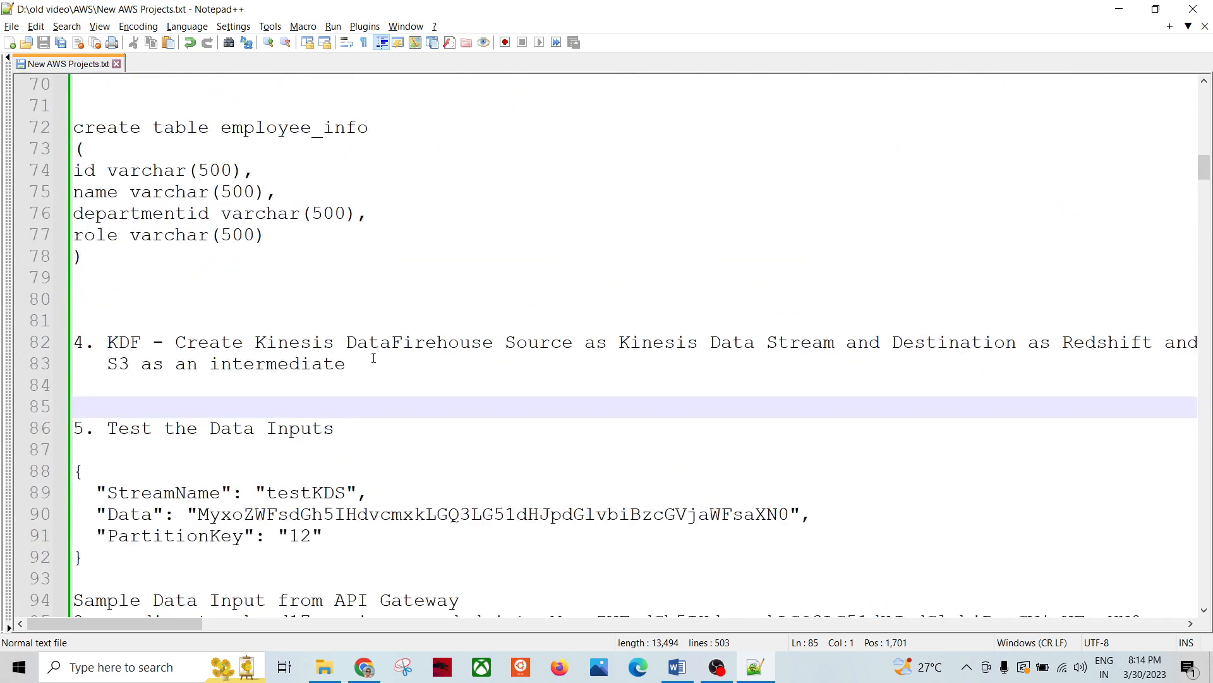
scroll(373, 358, "down", 1)
left_click_drag(92, 504, 71, 407)
key("alt+Tab")
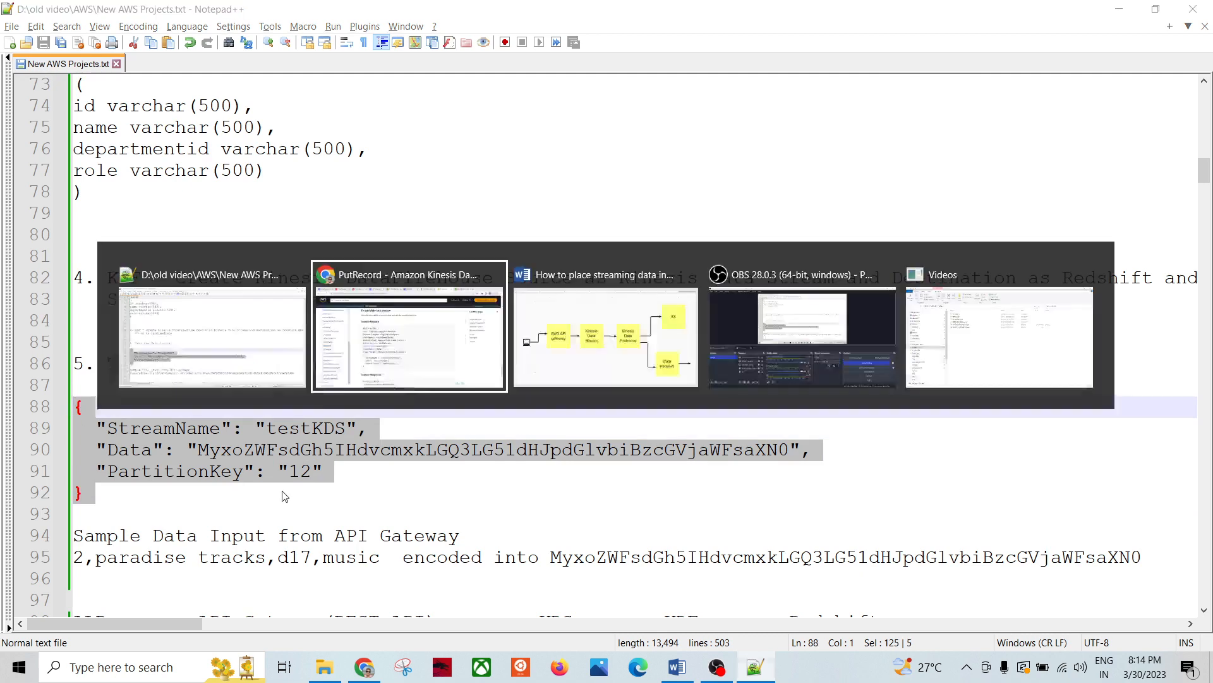
left_click(386, 13)
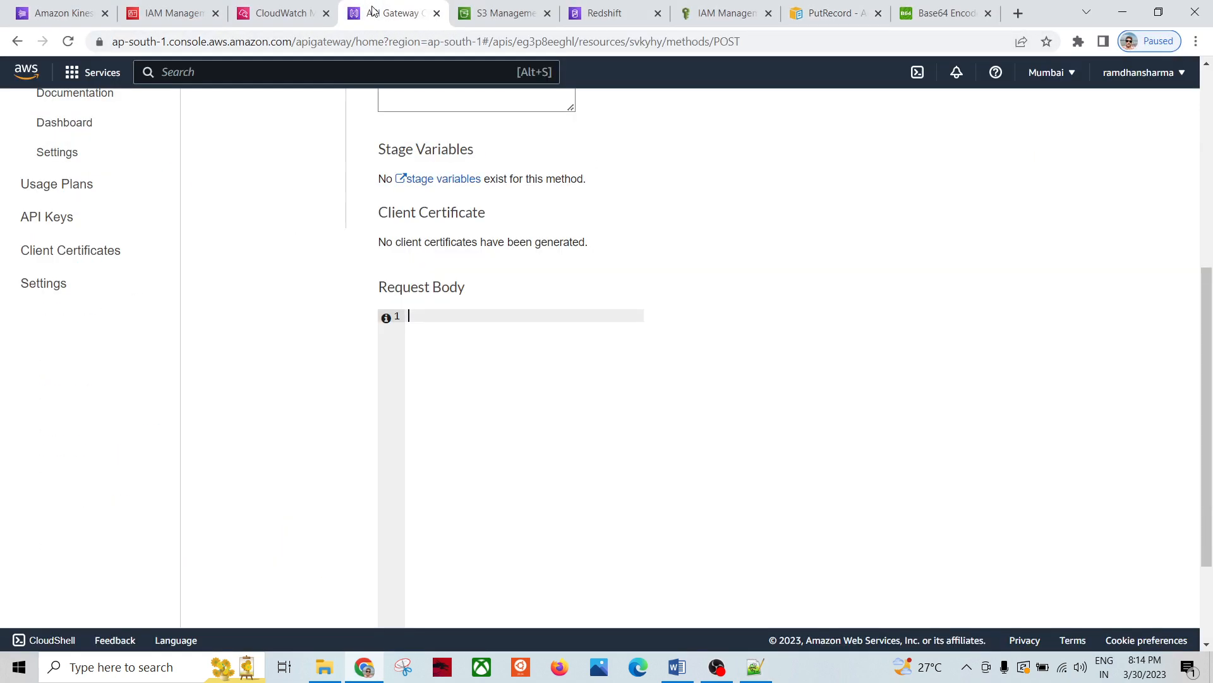
Step: Paste the testKDS JSON into the /testapi POST method test's request body
scroll(440, 259, "up", 6)
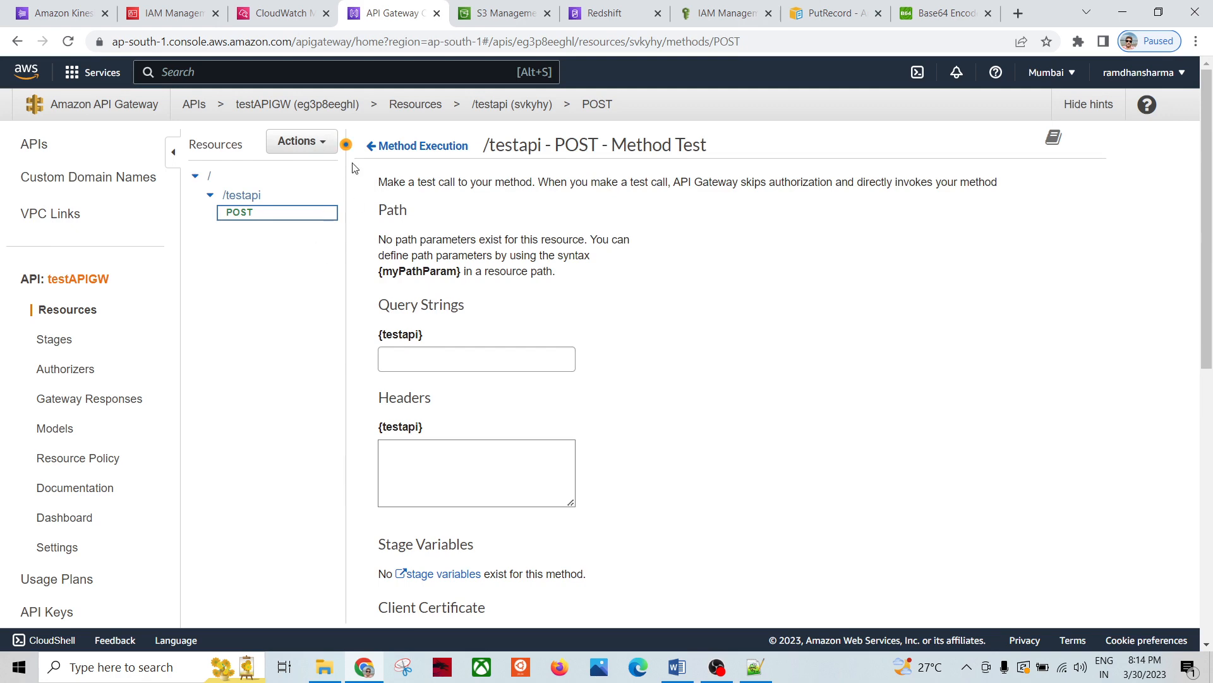
left_click(279, 201)
left_click(239, 218)
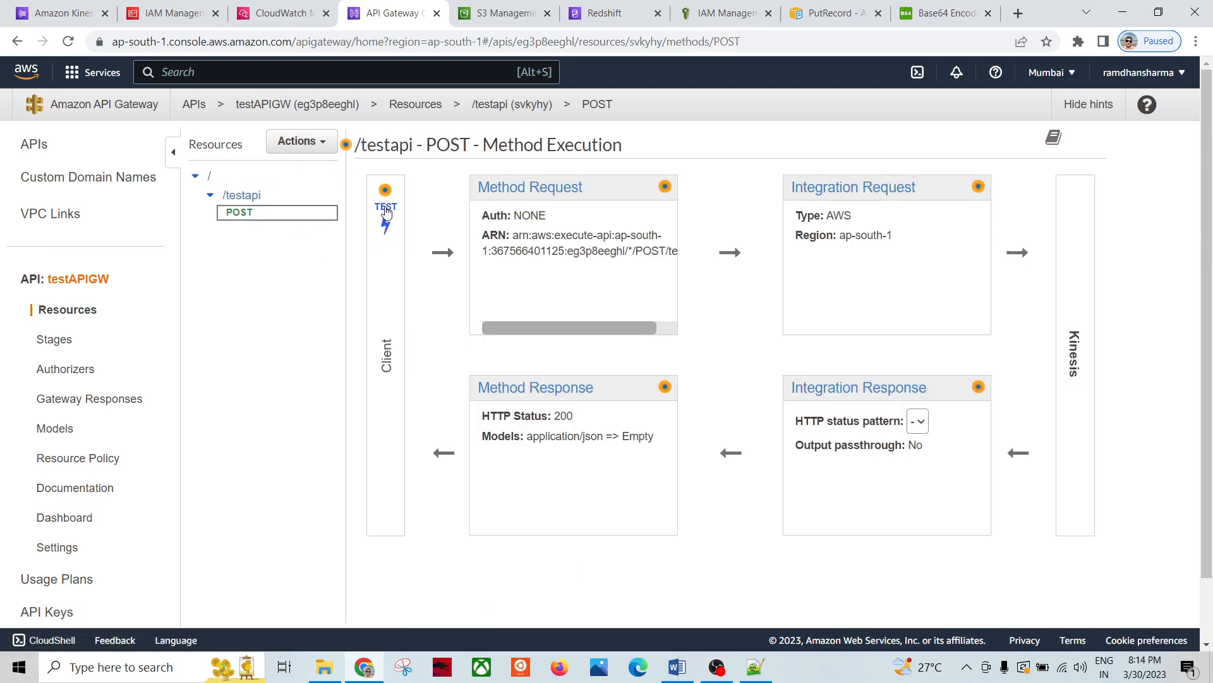
left_click(385, 218)
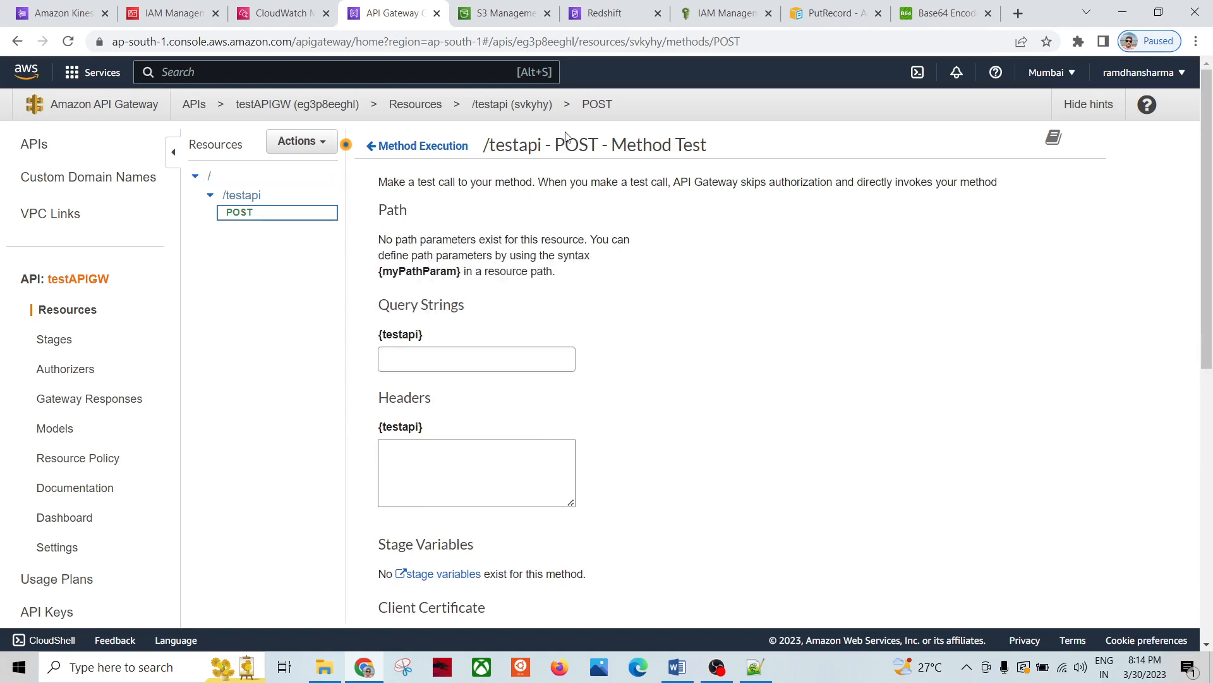
scroll(847, 396, "down", 6)
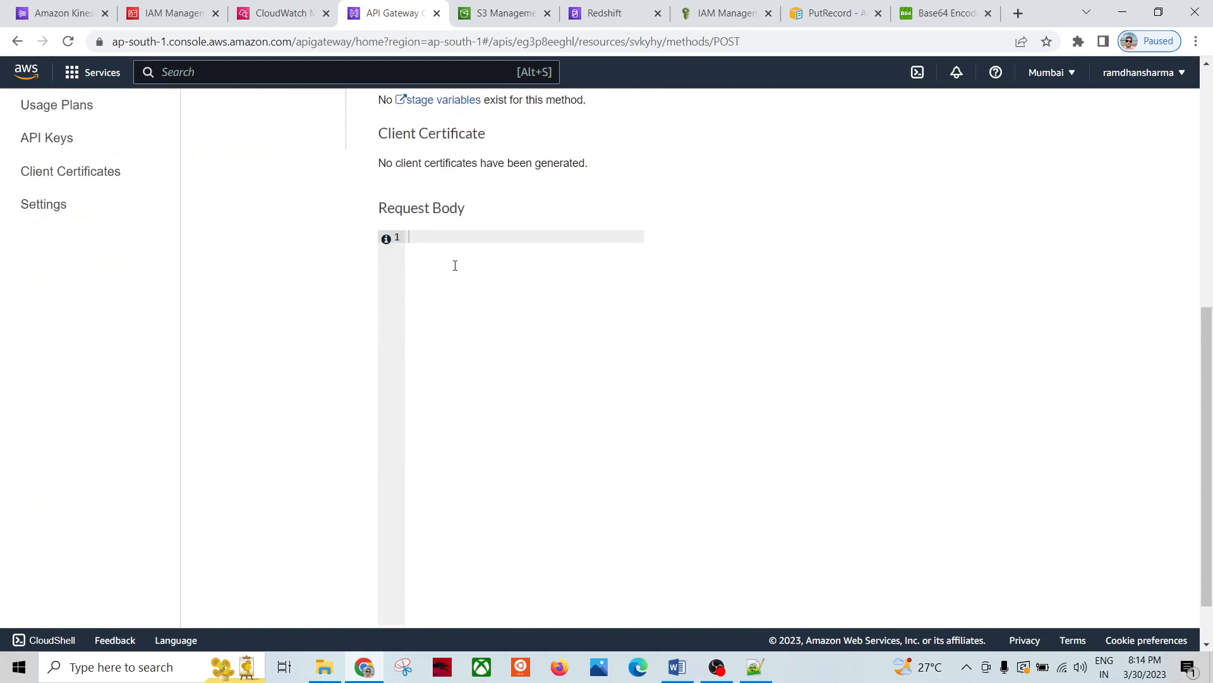
left_click(500, 296)
key("ctrl+v")
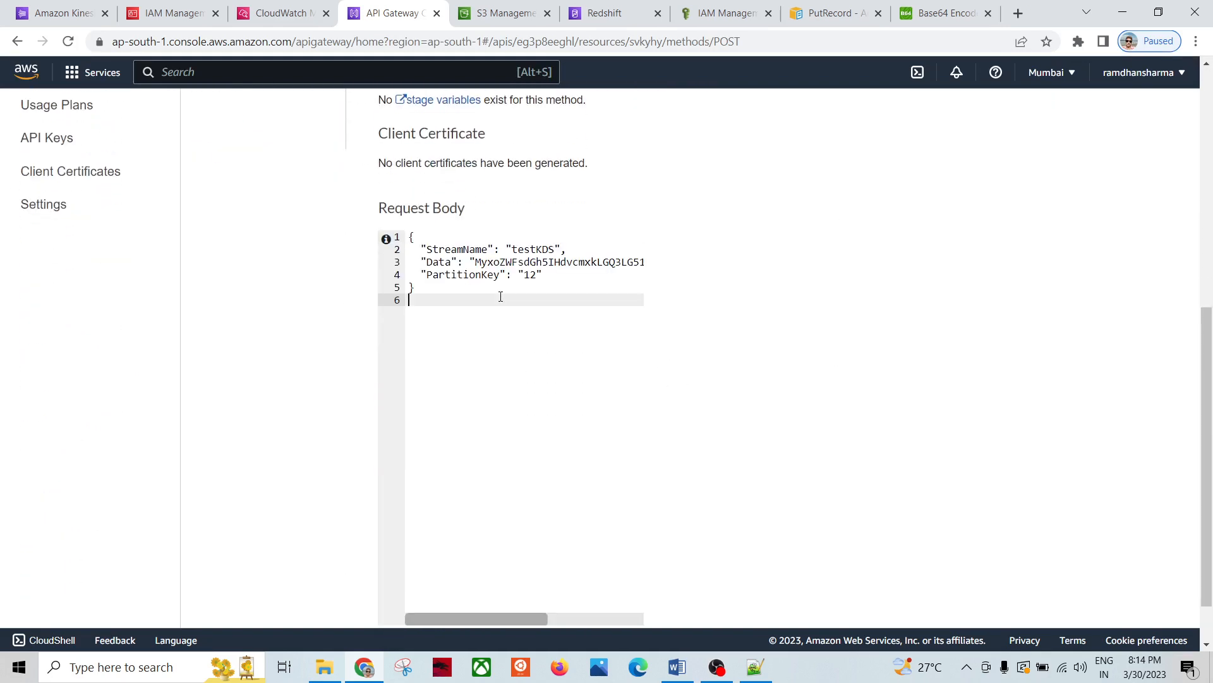
Step: Change PartitionKey to 100, confirm the testKDS stream name, and select the Data value
left_click(530, 274)
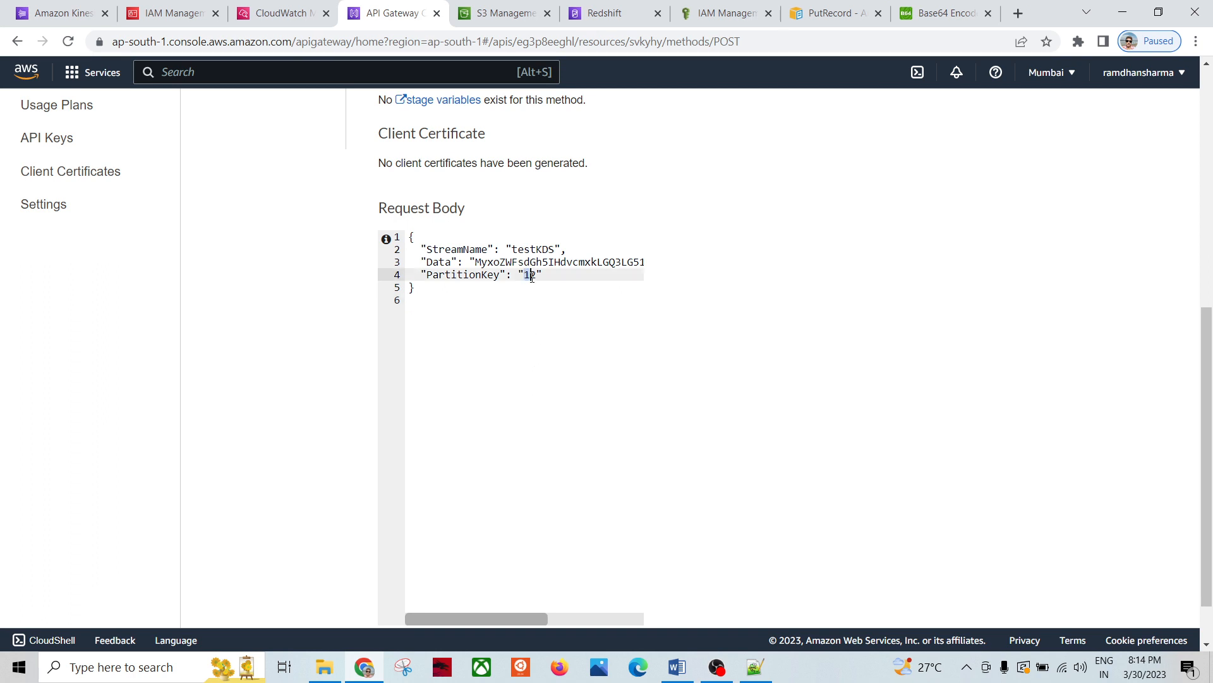
left_click_drag(532, 276, 536, 279)
type("1")
double_click(540, 251)
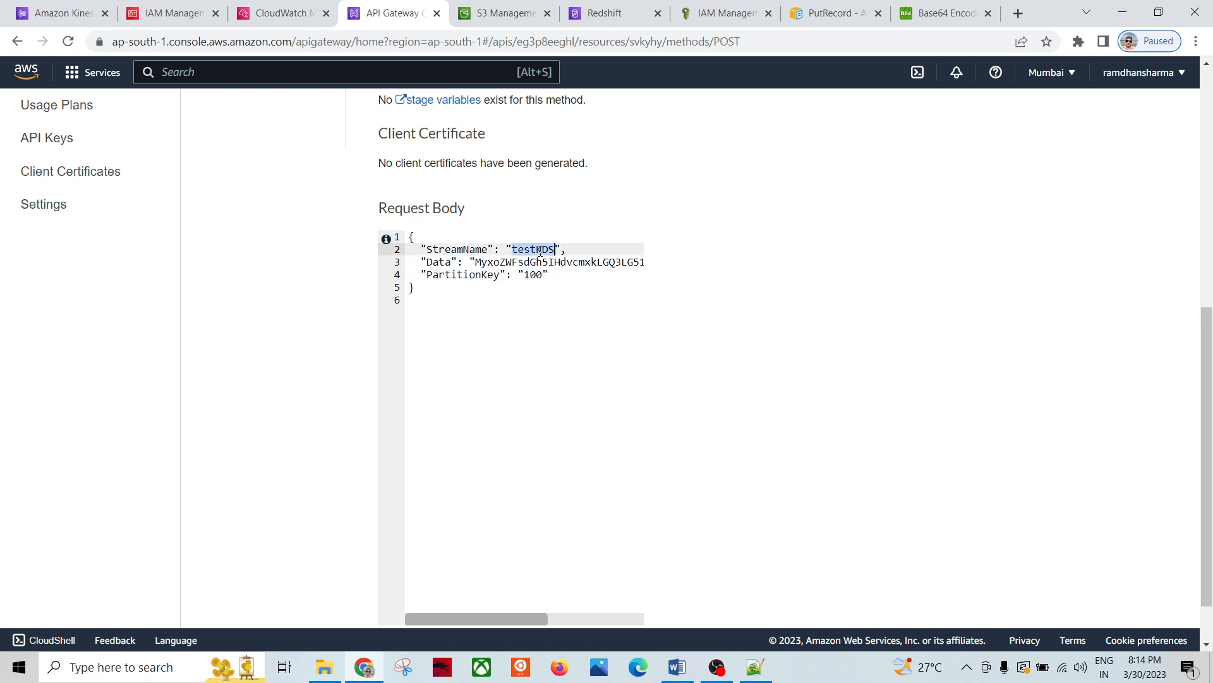
left_click(54, 13)
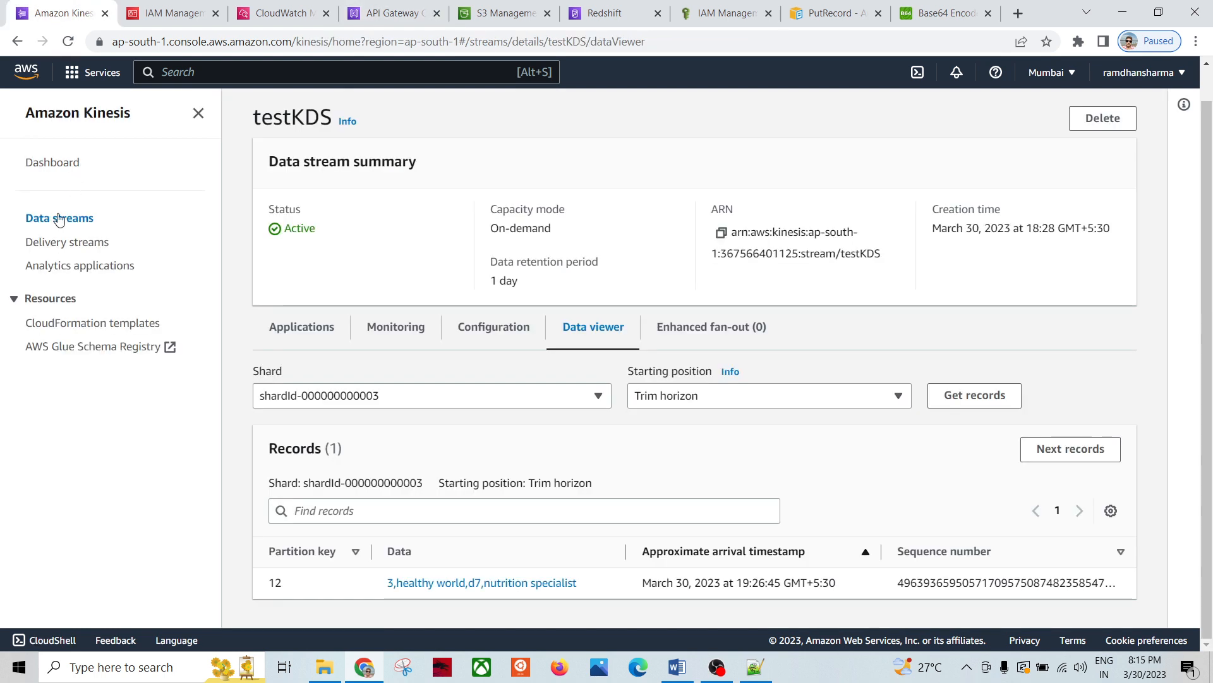
left_click(81, 220)
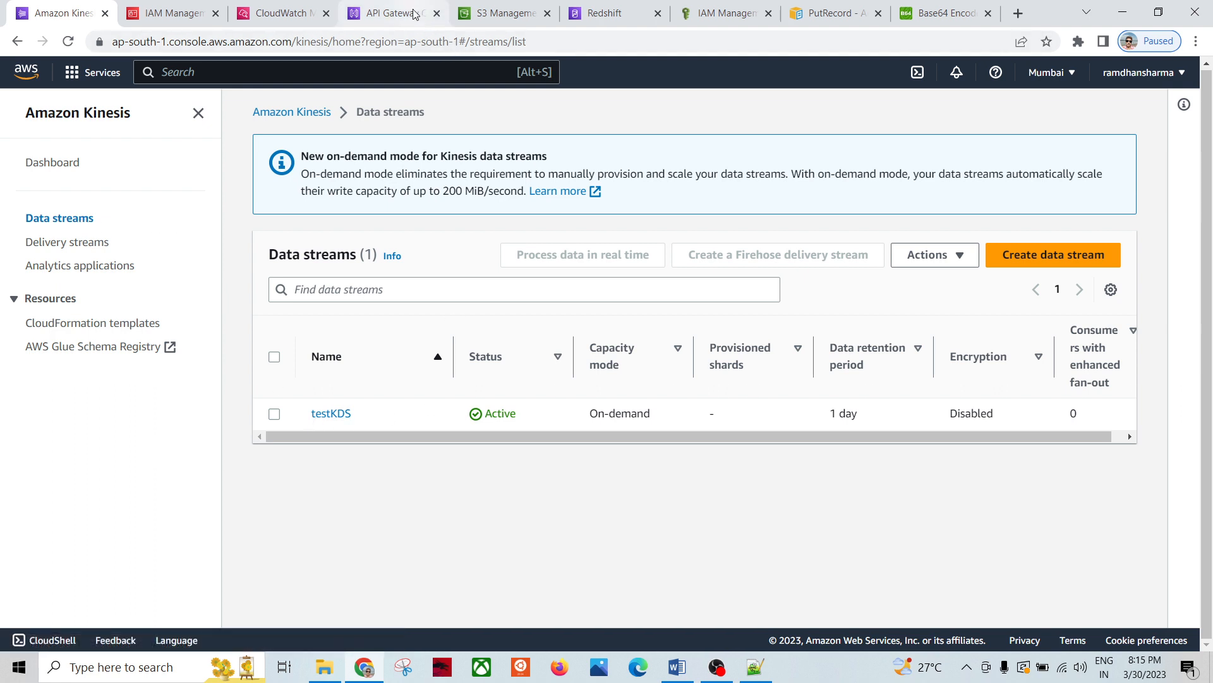
left_click(388, 13)
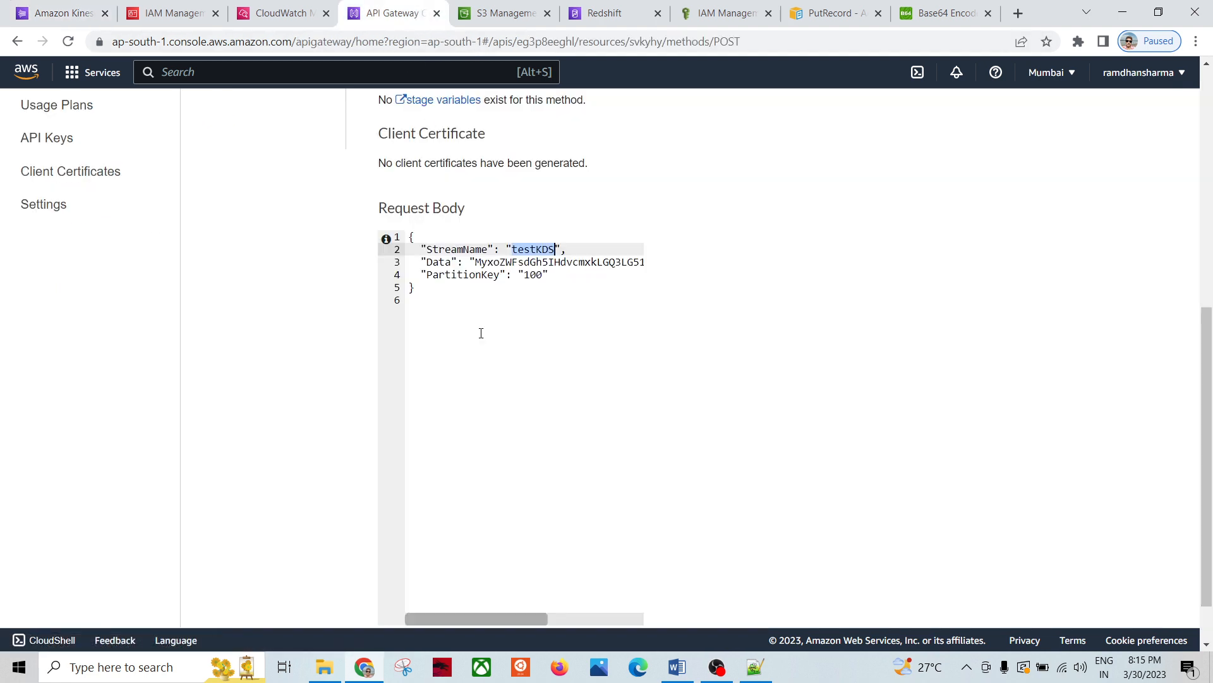
double_click(510, 262)
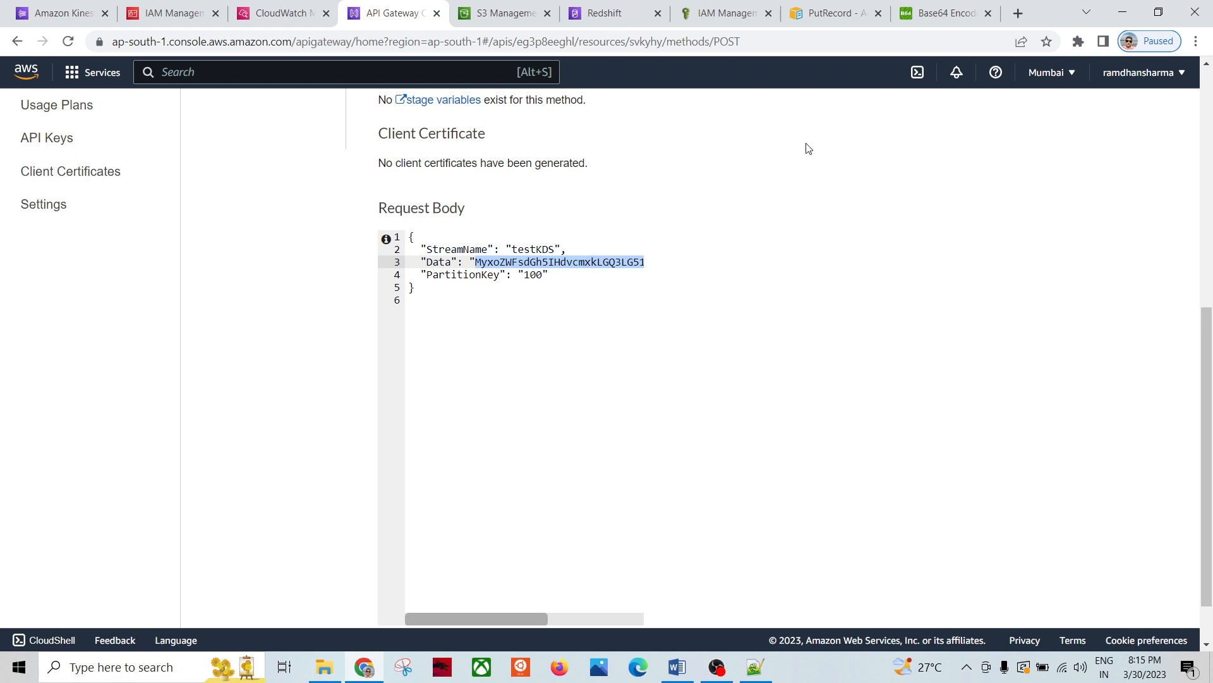
left_click(935, 13)
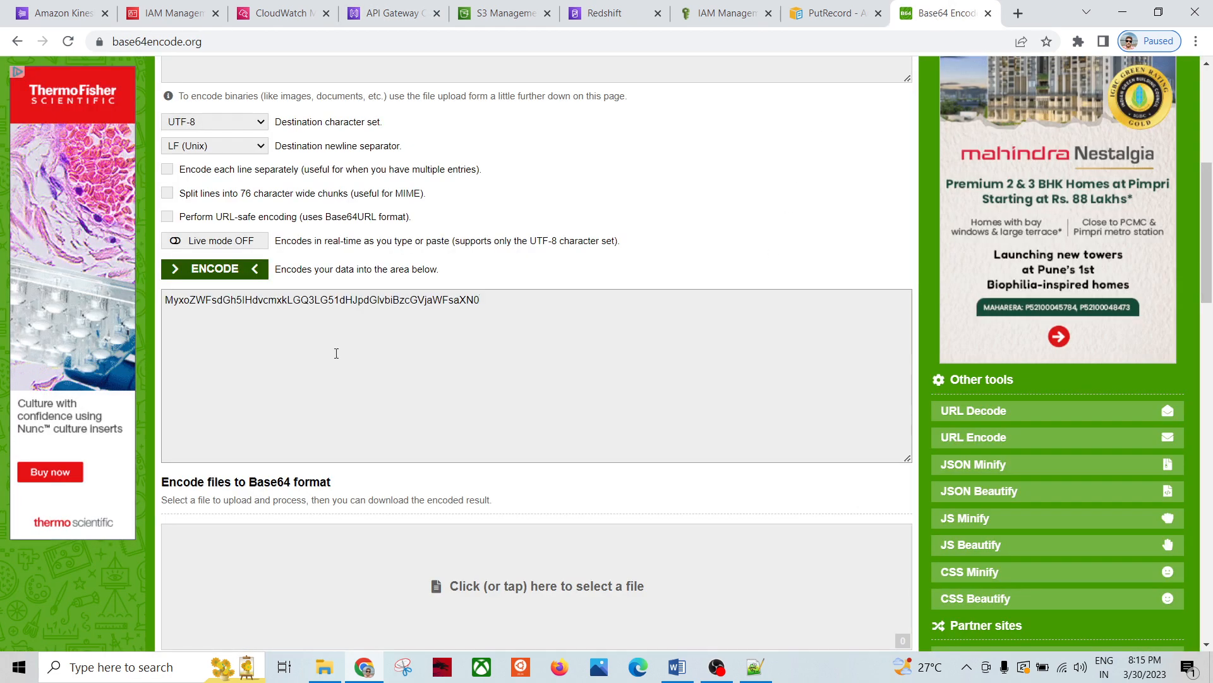
Step: Edit the encoder input to '4,software world,d0,architect'
scroll(323, 360, "up", 5)
left_click(210, 367)
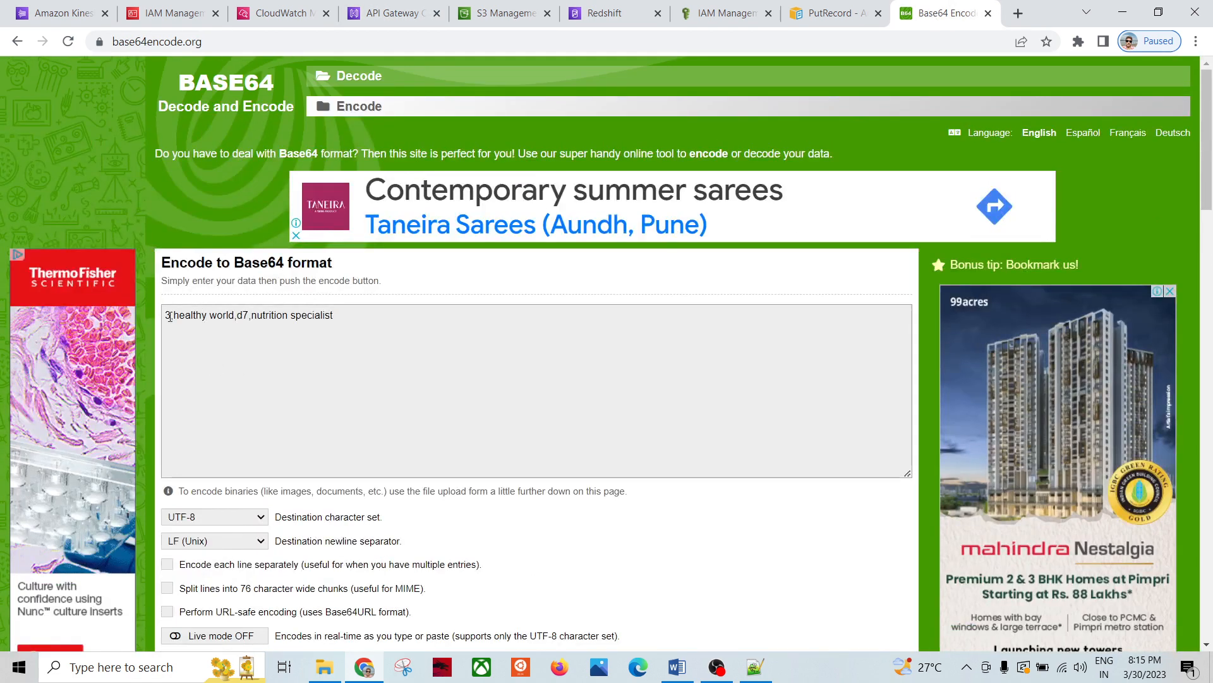
left_click_drag(169, 316, 162, 318)
double_click(197, 316)
type("software")
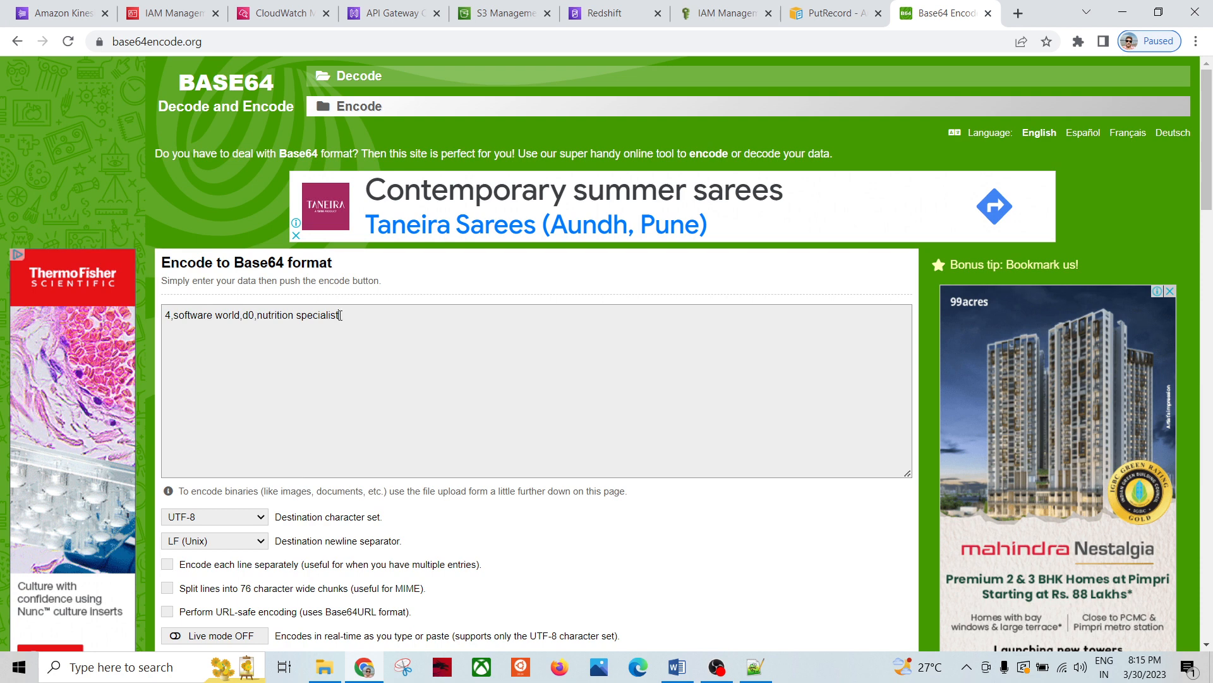
left_click_drag(340, 315, 261, 315)
type("arch")
Step: Encode it to NCxzb2Z0d2FyZSB3b3JsZCxkMCxhcmNoaXRlY3Q= and copy the Base64 output
scroll(326, 374, "down", 3)
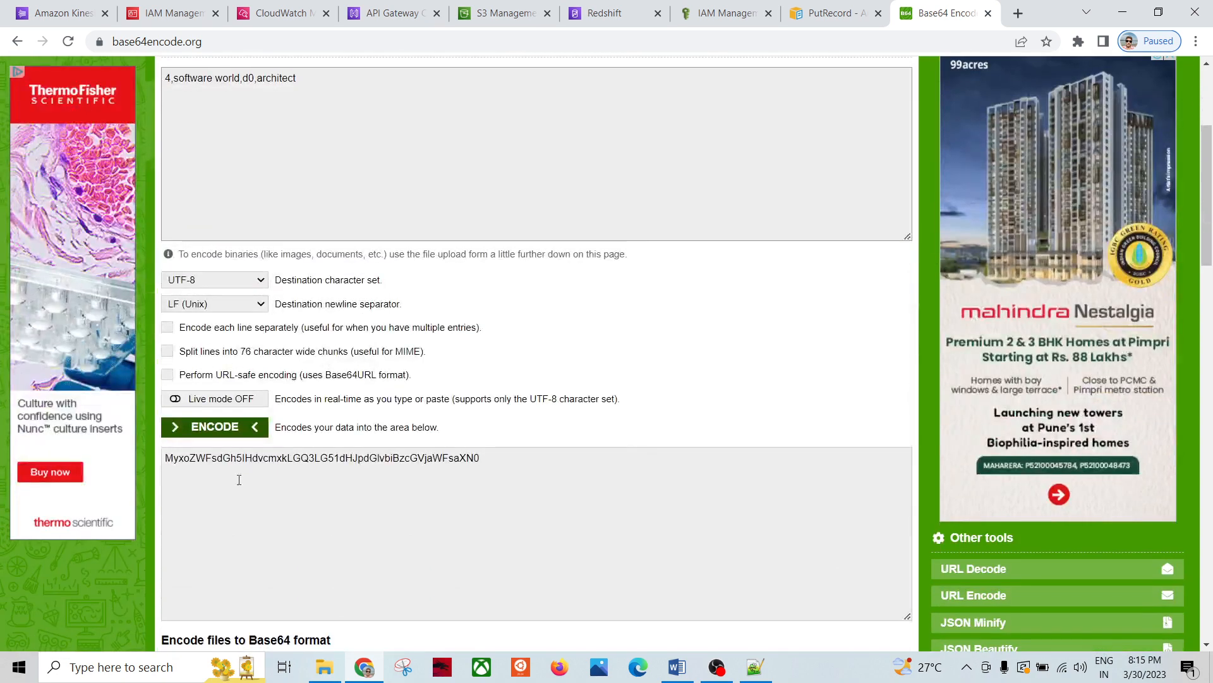
left_click(212, 429)
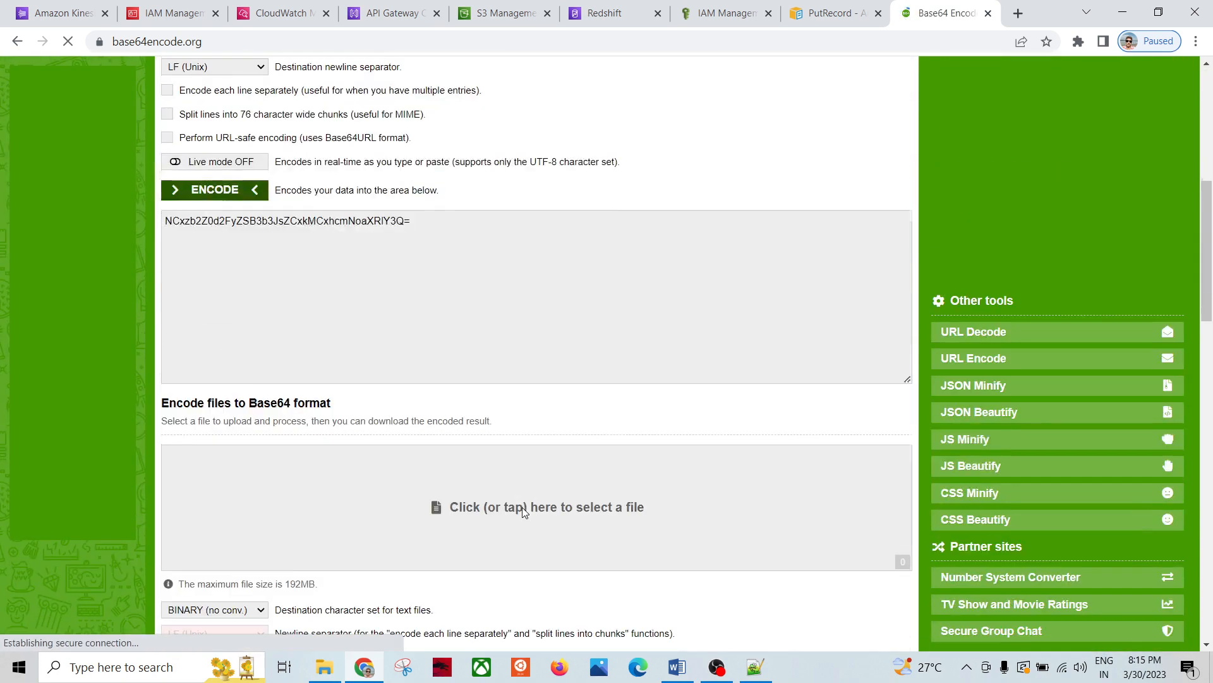
left_click_drag(431, 215, 180, 258)
key("ctrl+c")
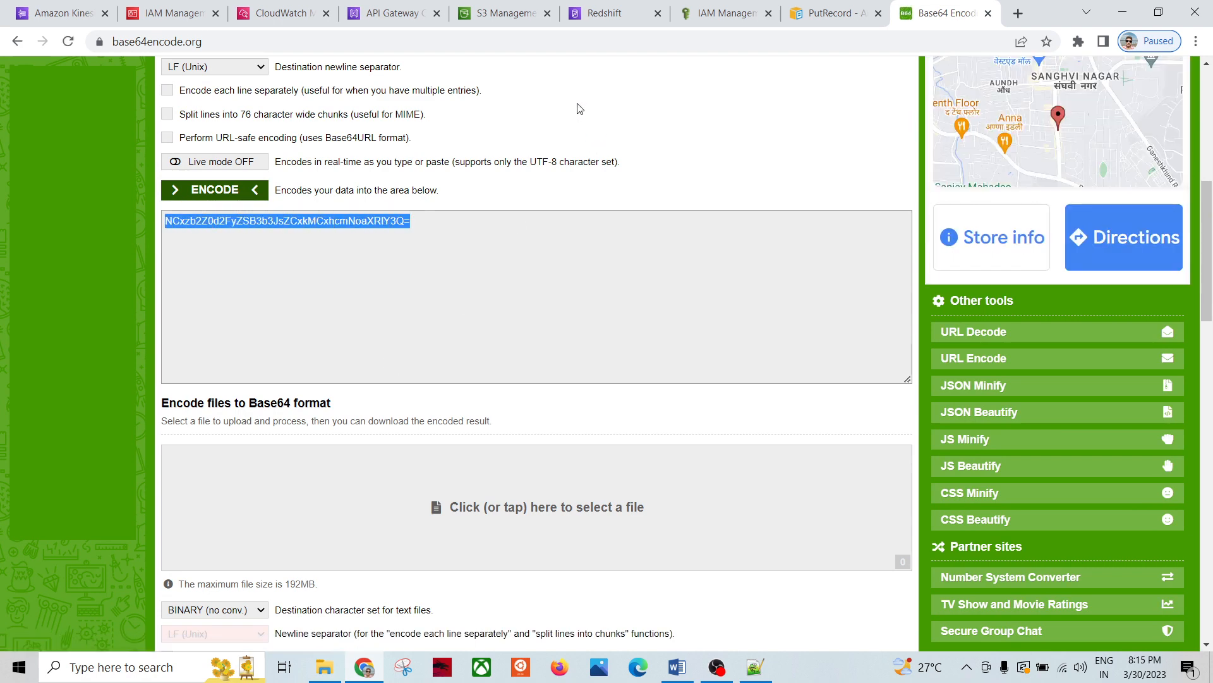
left_click(372, 9)
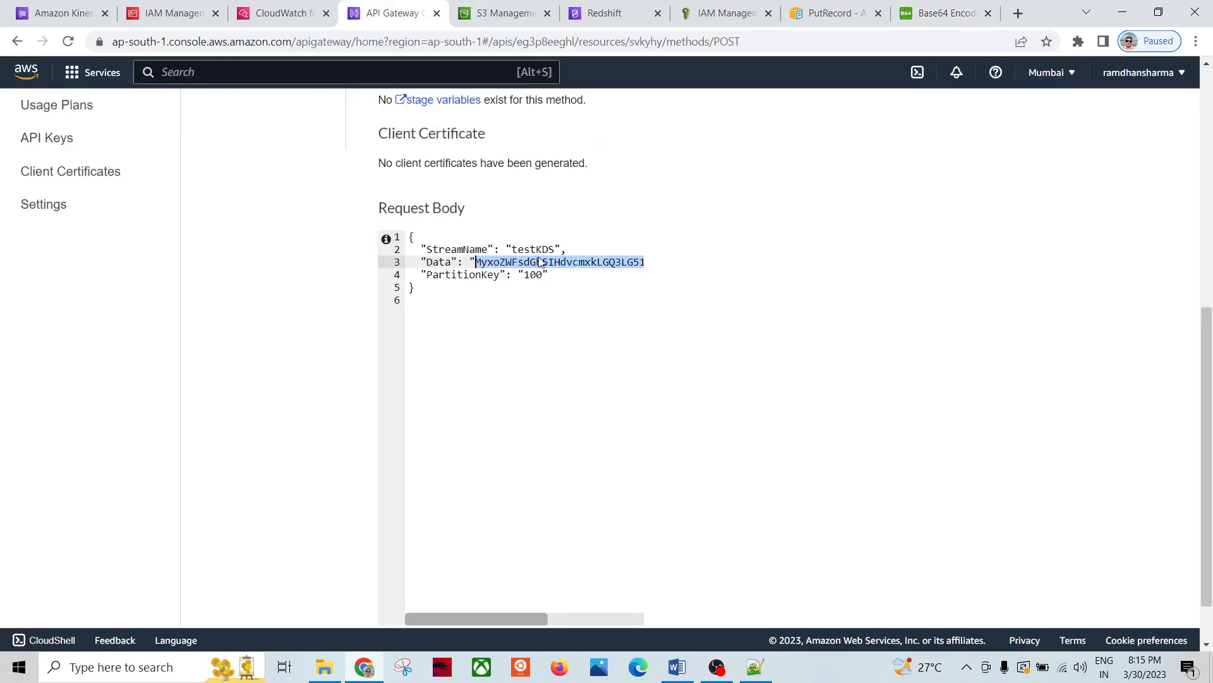
Step: Replace the request body's Data value with the new Base64 string
key("BackSpace")
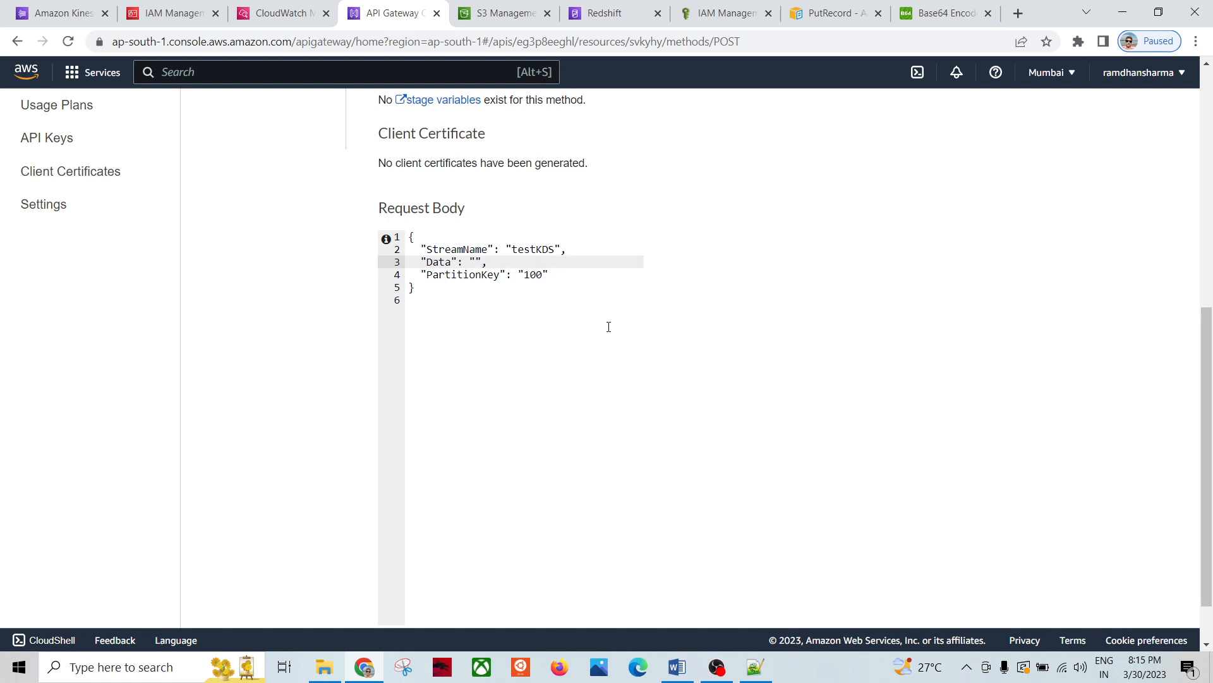
key("ctrl+v")
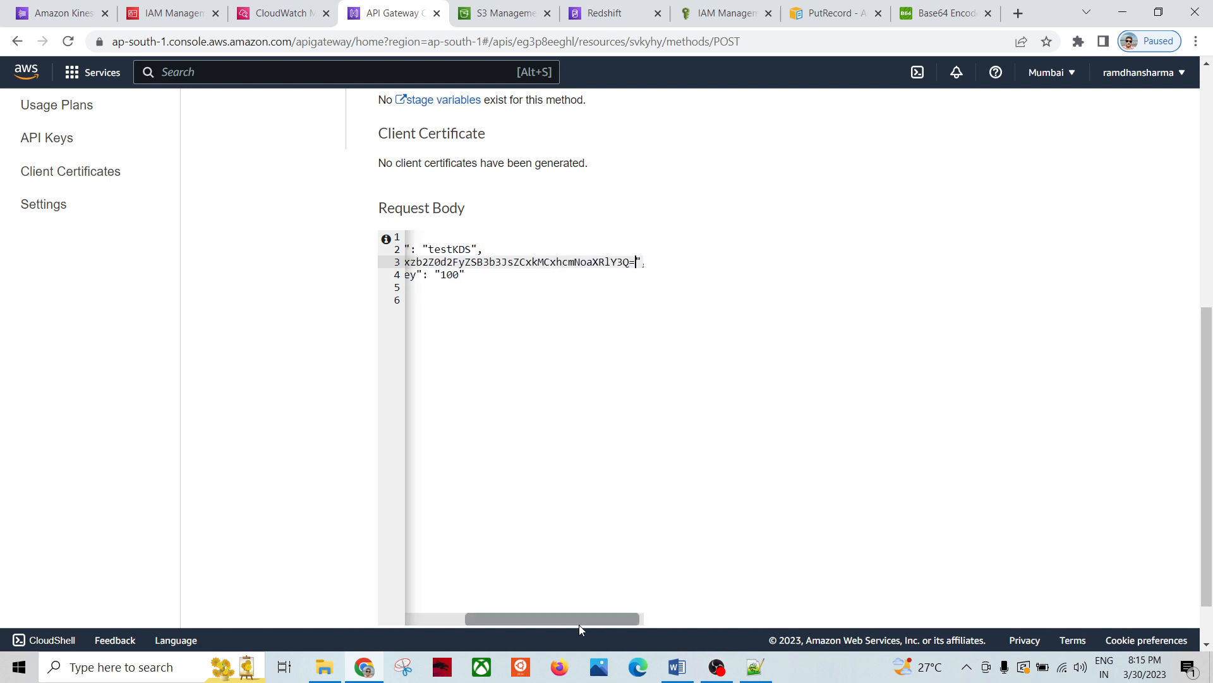
left_click_drag(579, 623, 424, 617)
scroll(785, 436, "down", 1)
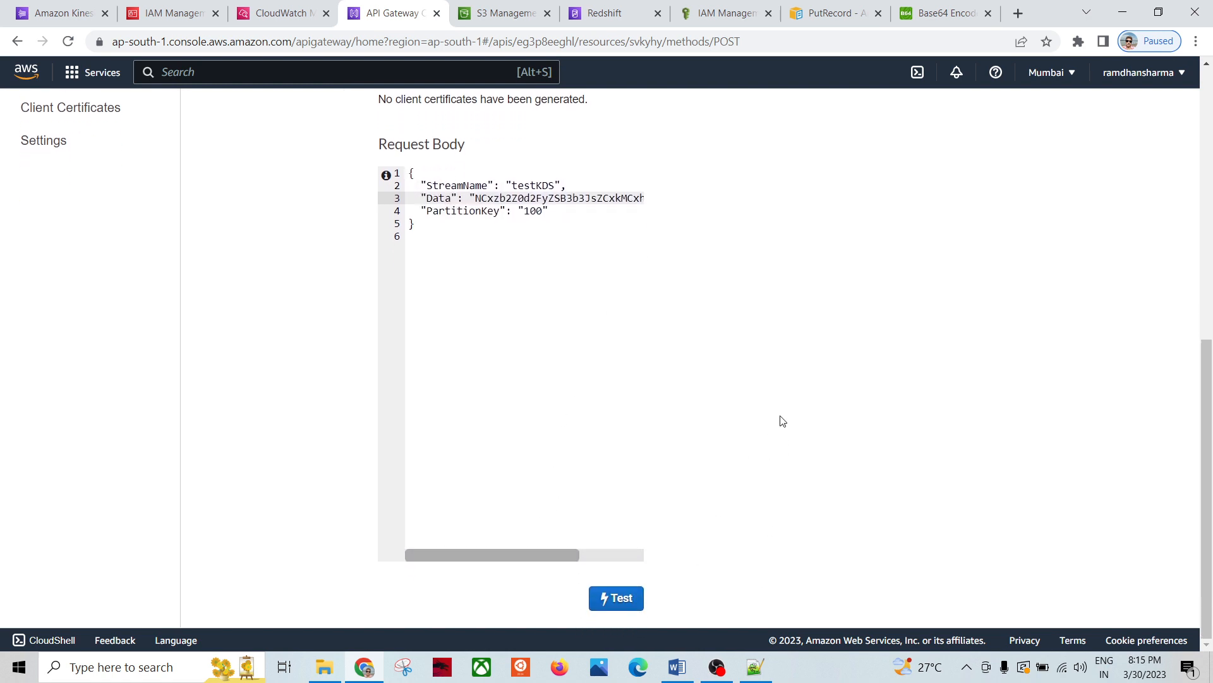
scroll(757, 363, "up", 6)
scroll(756, 362, "down", 5)
scroll(694, 505, "down", 1)
Step: Double-check the notes and the encoded record, then run the POST method test
left_click(755, 667)
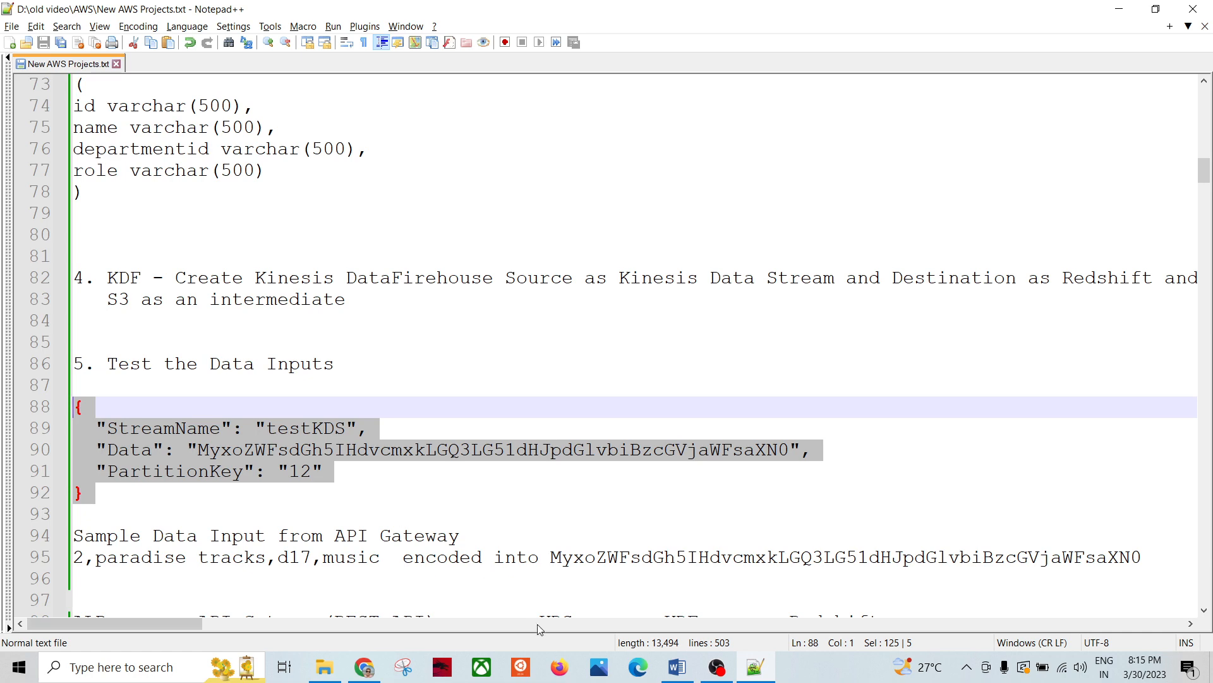
left_click(364, 667)
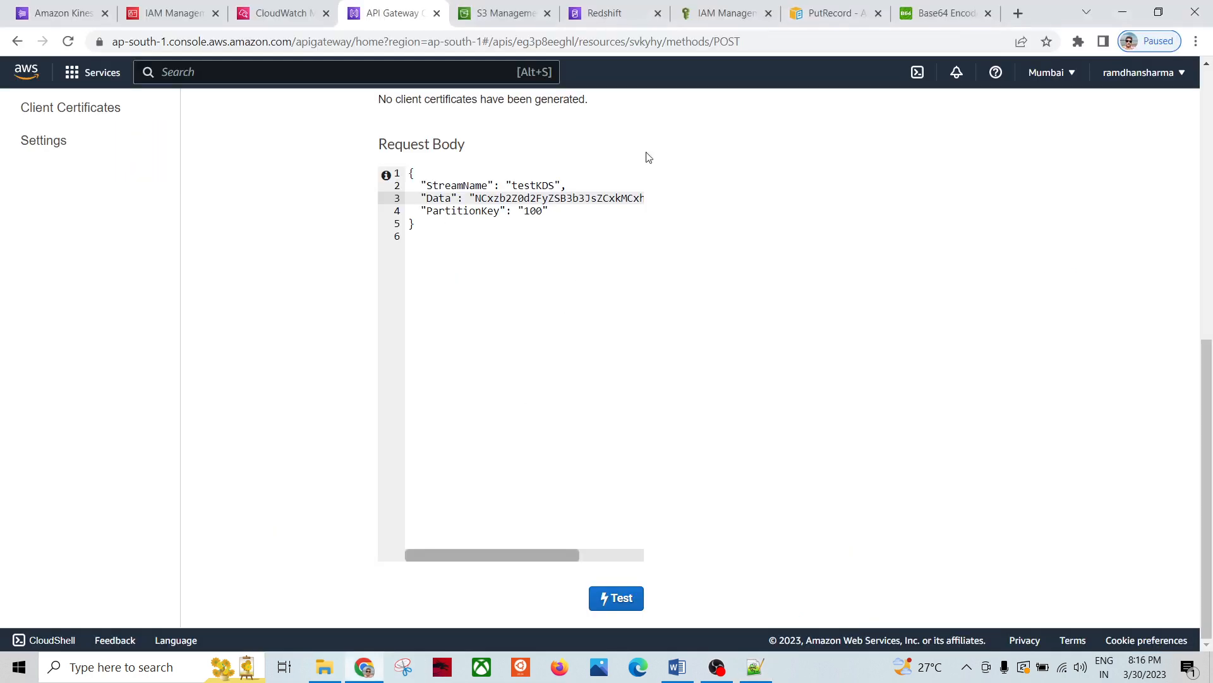
left_click(935, 25)
scroll(257, 269, "up", 5)
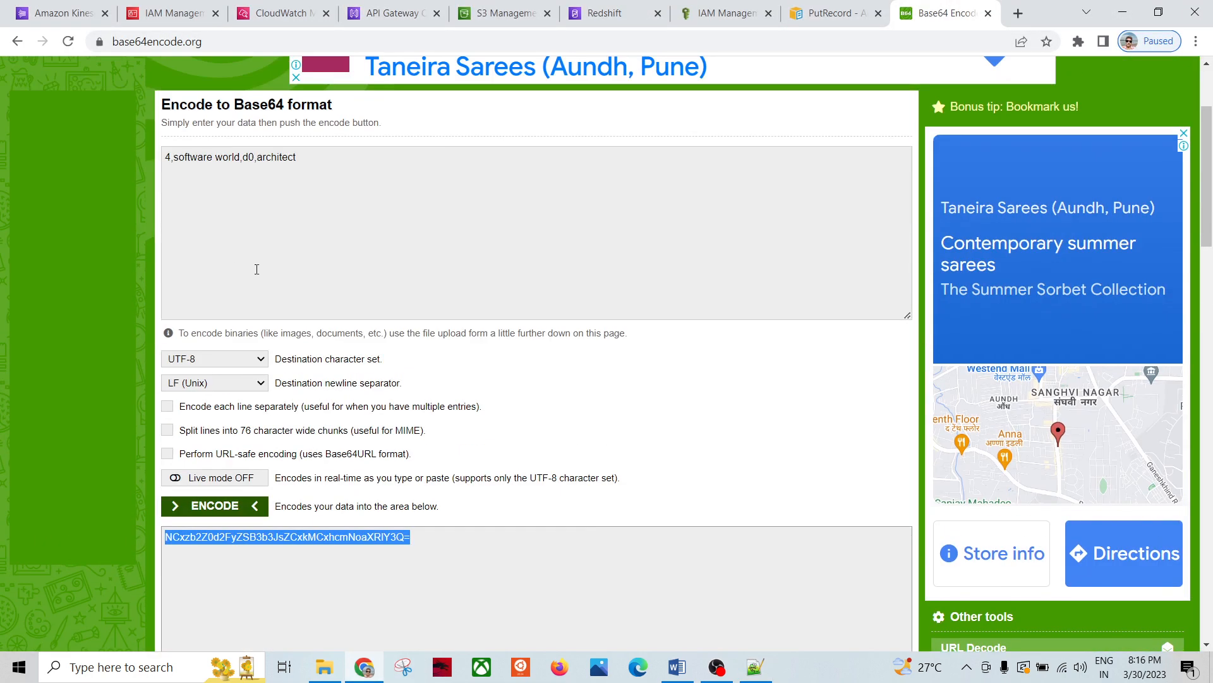
left_click(169, 155)
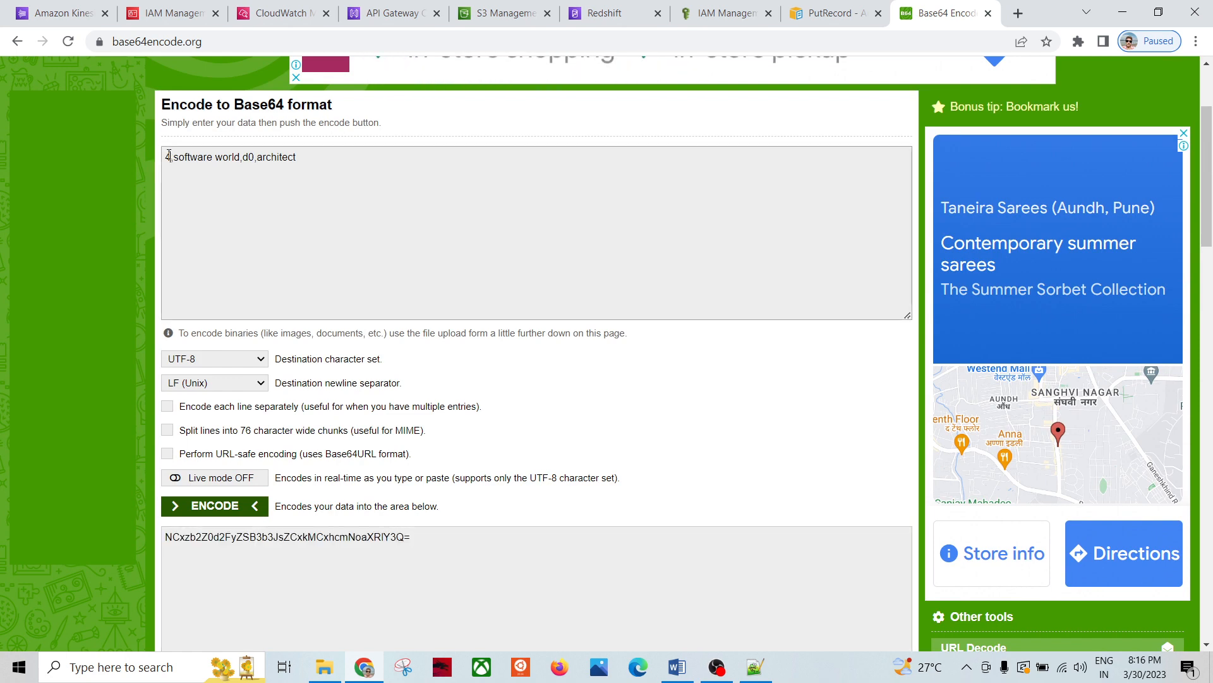
double_click(264, 162)
left_click(367, 195)
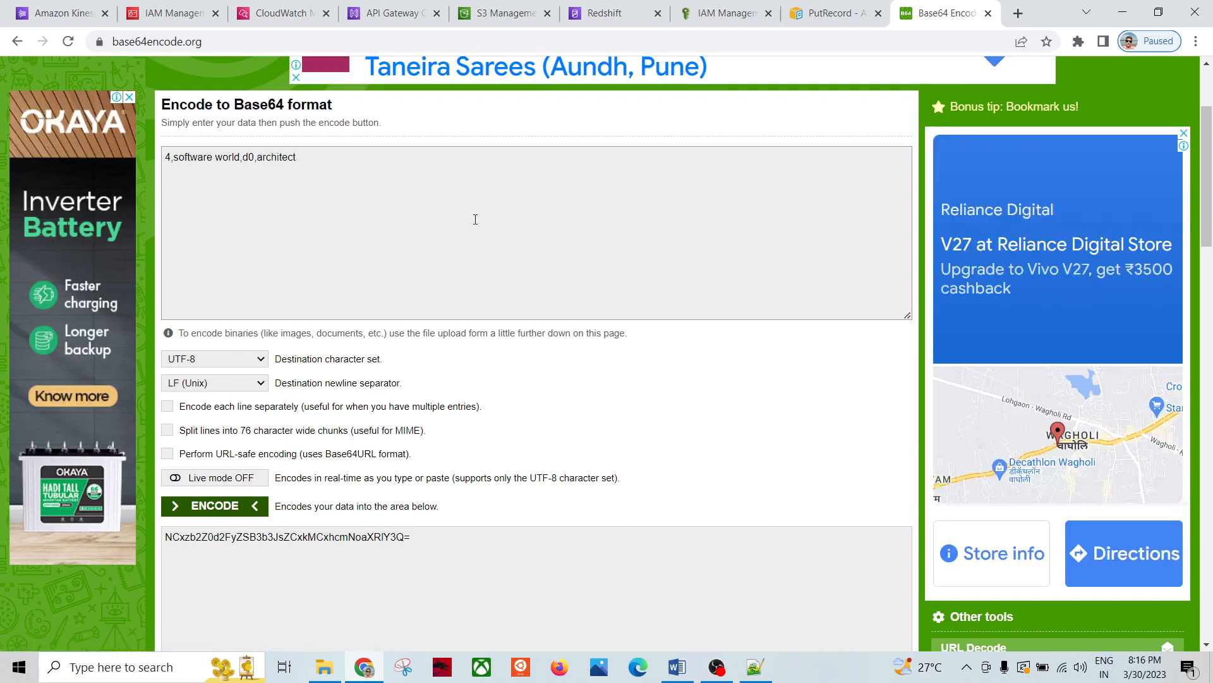
left_click(395, 13)
left_click(634, 605)
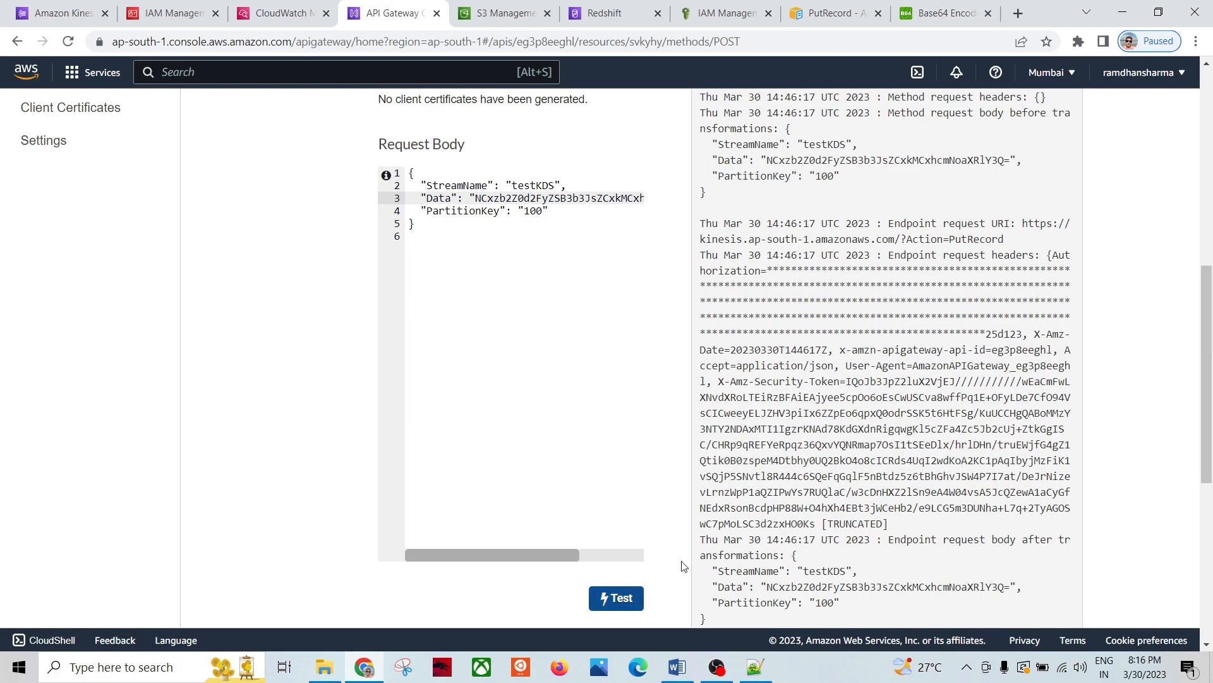
scroll(893, 424, "up", 1)
scroll(893, 424, "up", 3)
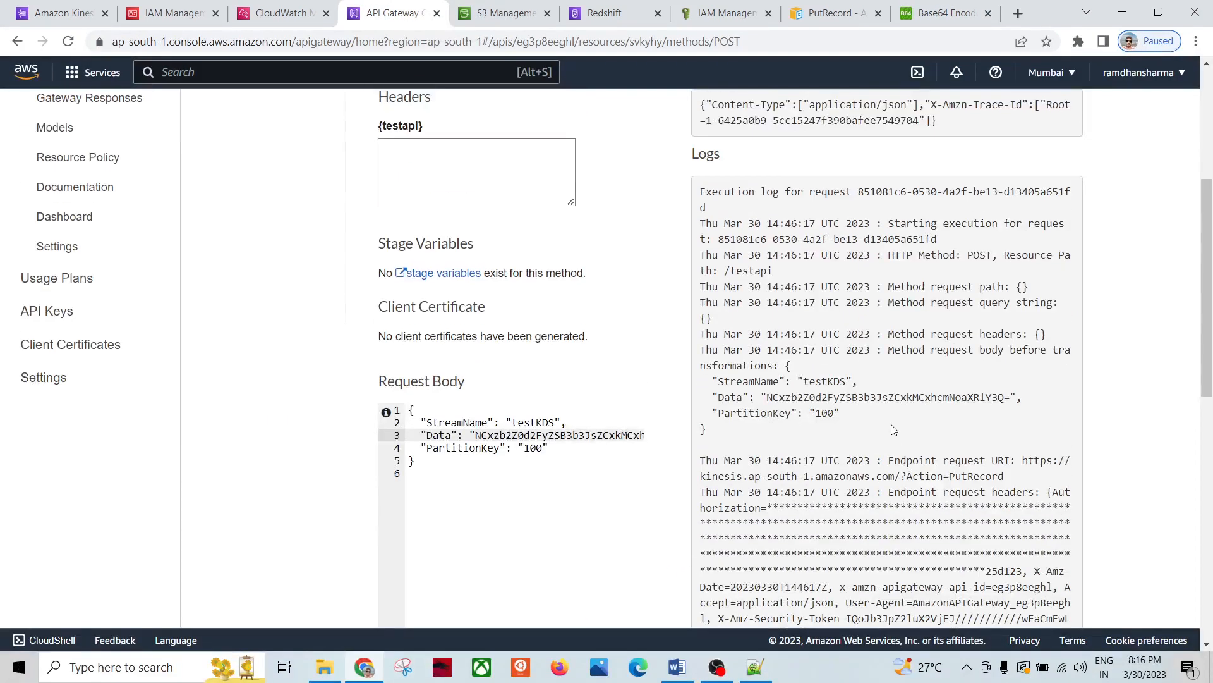
scroll(893, 430, "up", 3)
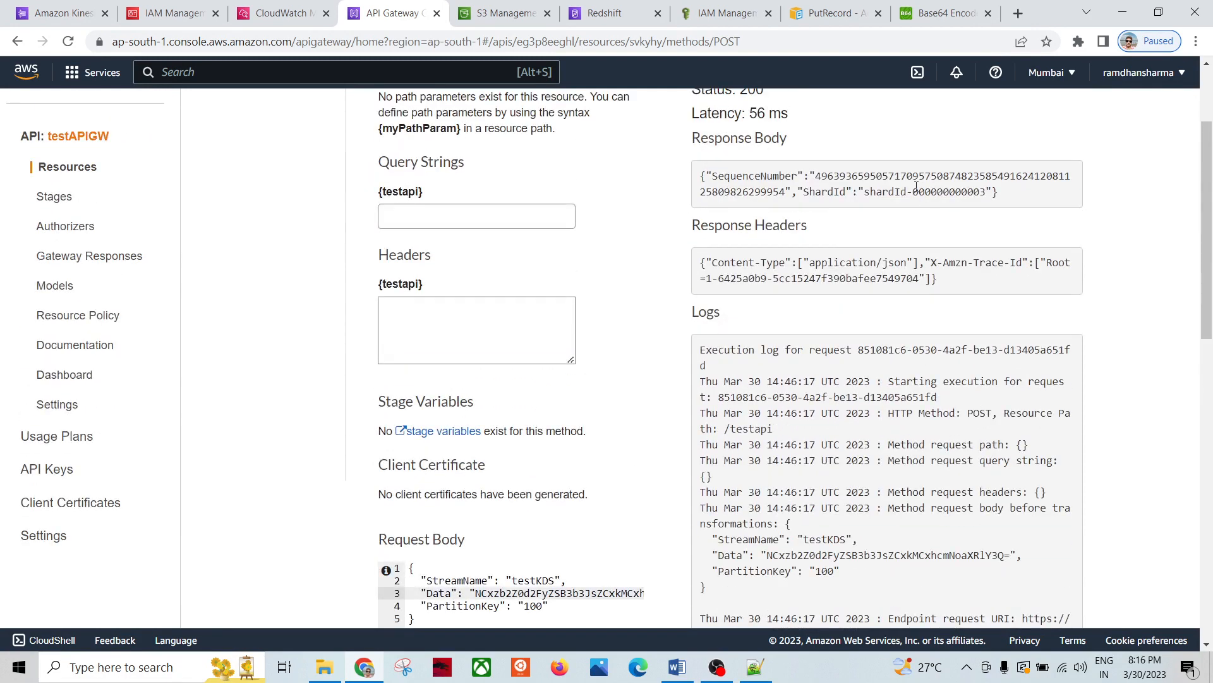
double_click(916, 187)
scroll(769, 164, "up", 1)
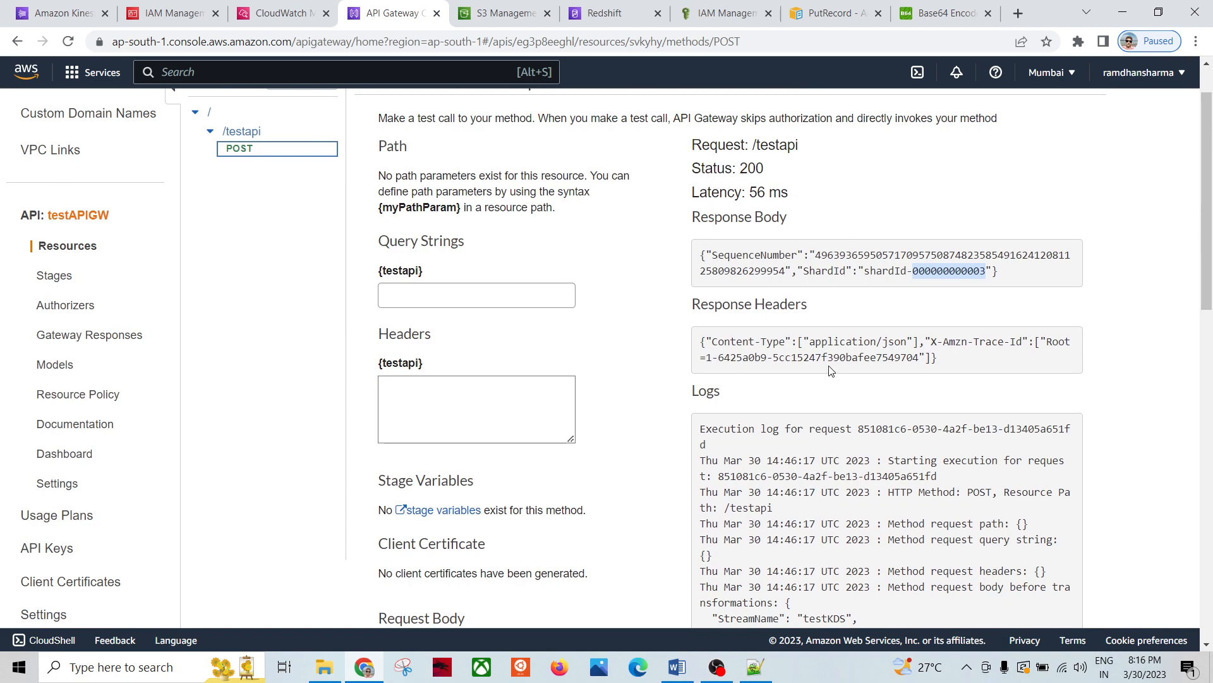
scroll(831, 371, "down", 10)
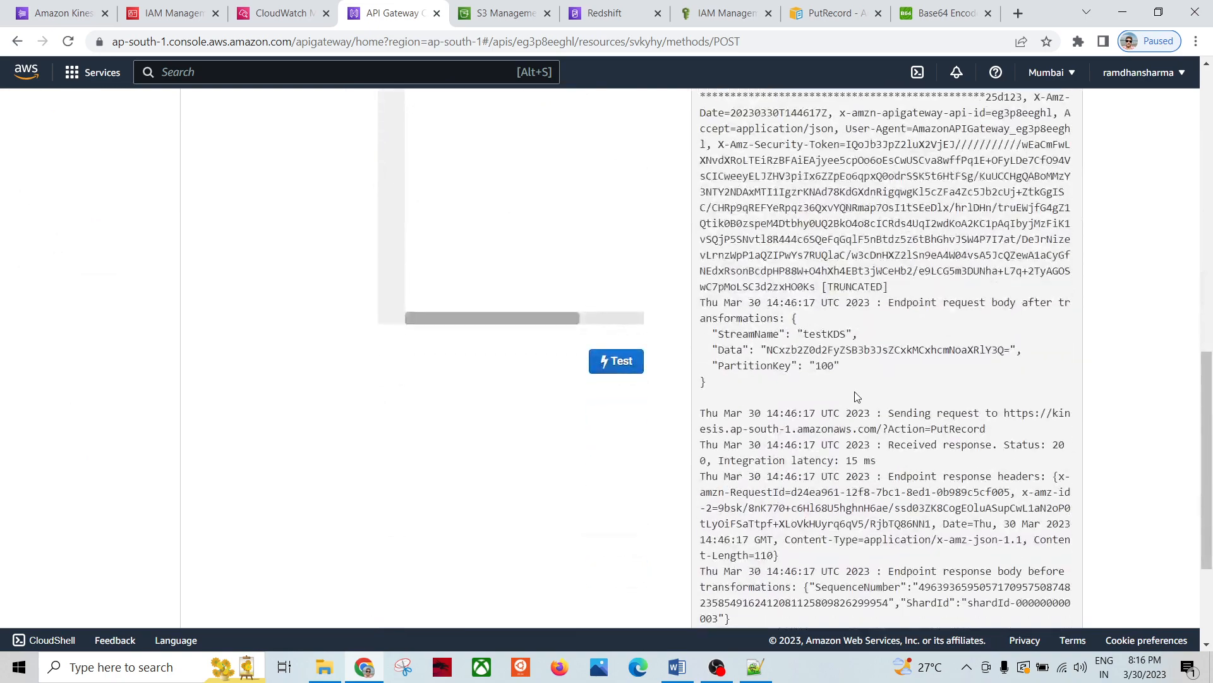
scroll(857, 396, "down", 3)
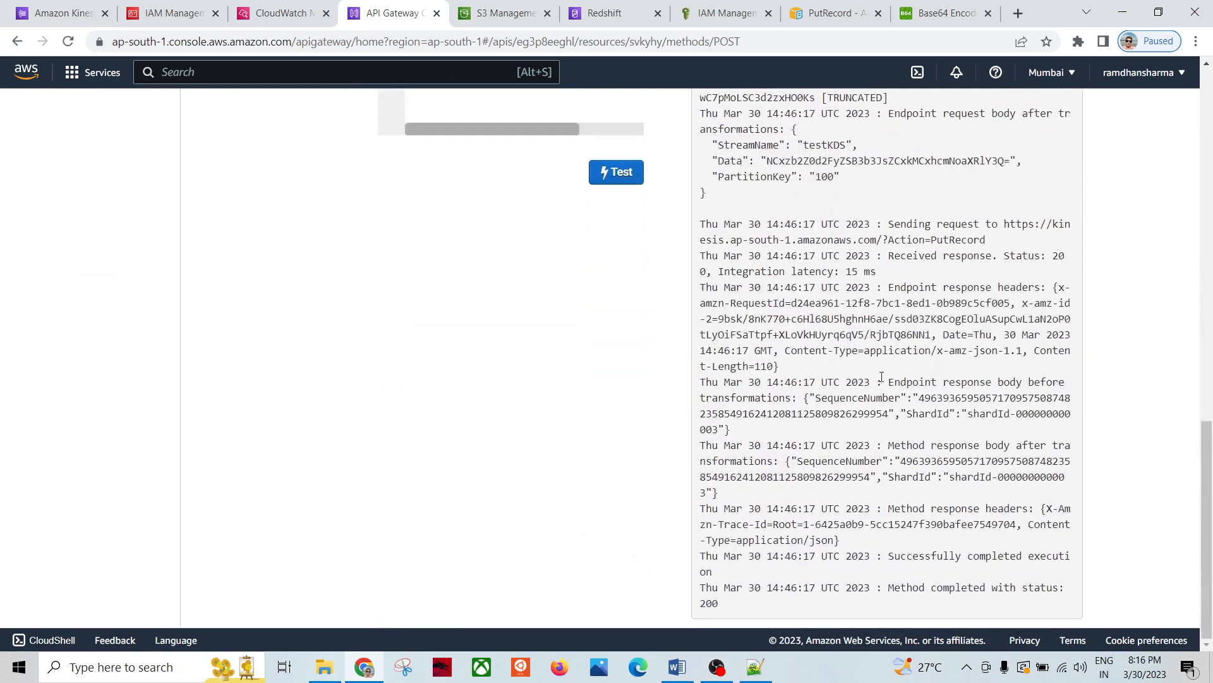
scroll(882, 377, "up", 15)
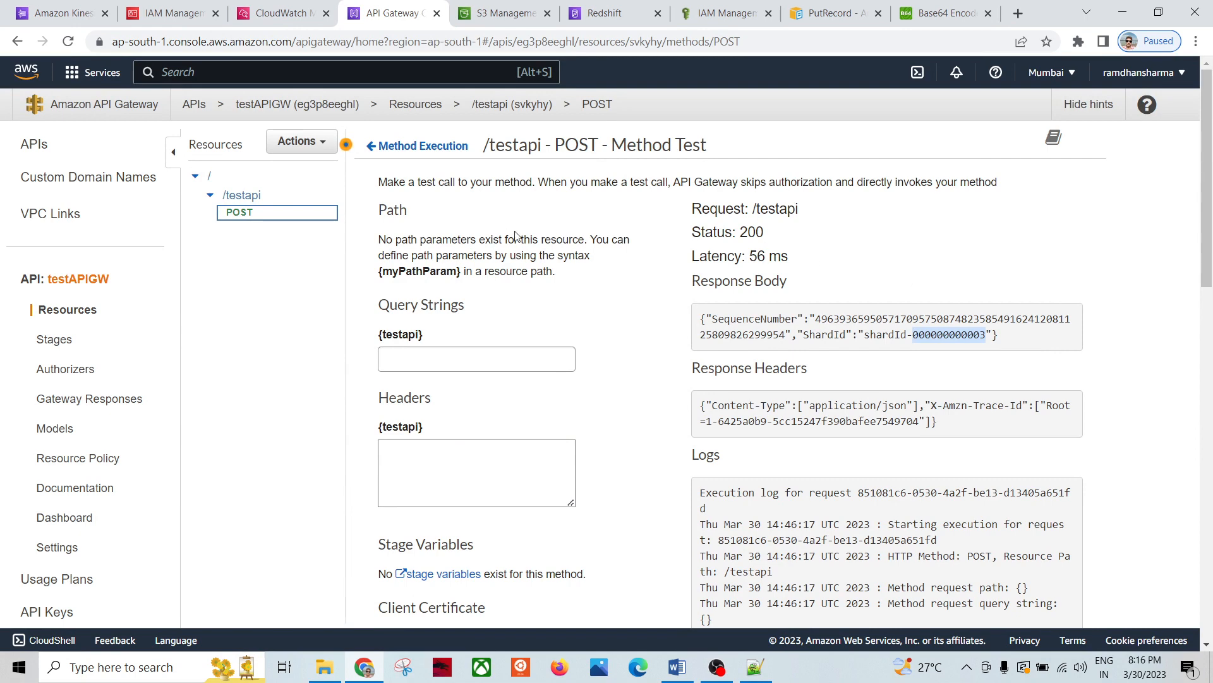
left_click(58, 11)
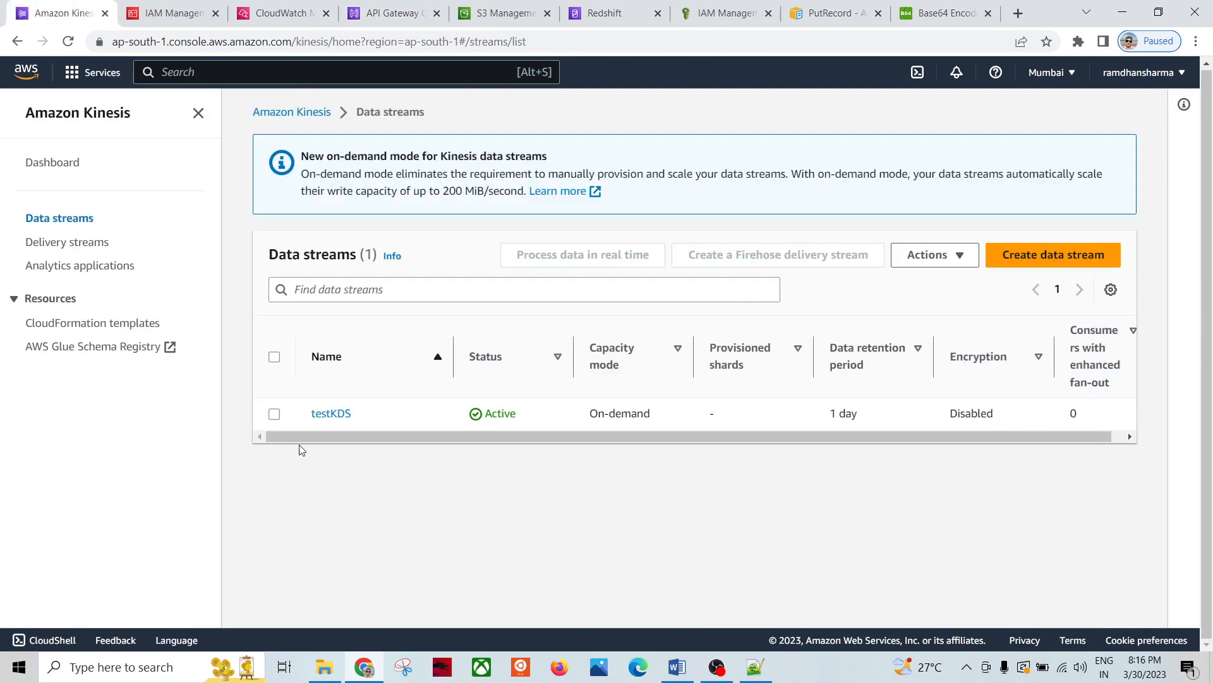
left_click(330, 414)
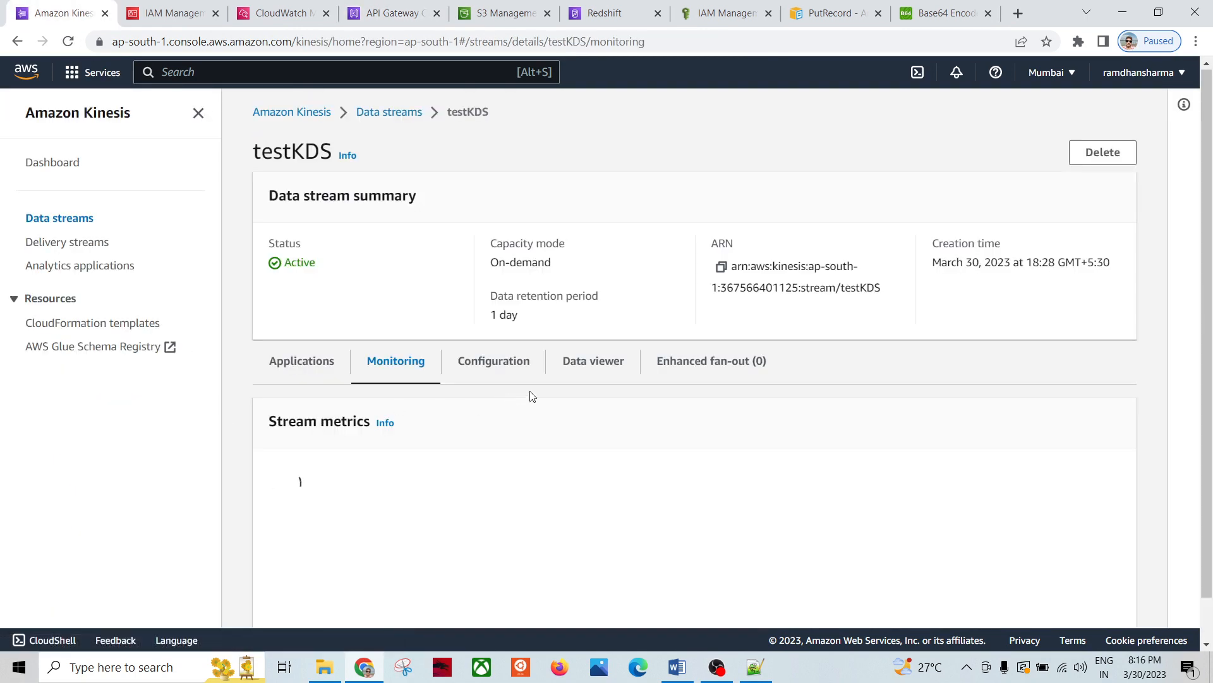
left_click(592, 371)
scroll(507, 449, "down", 1)
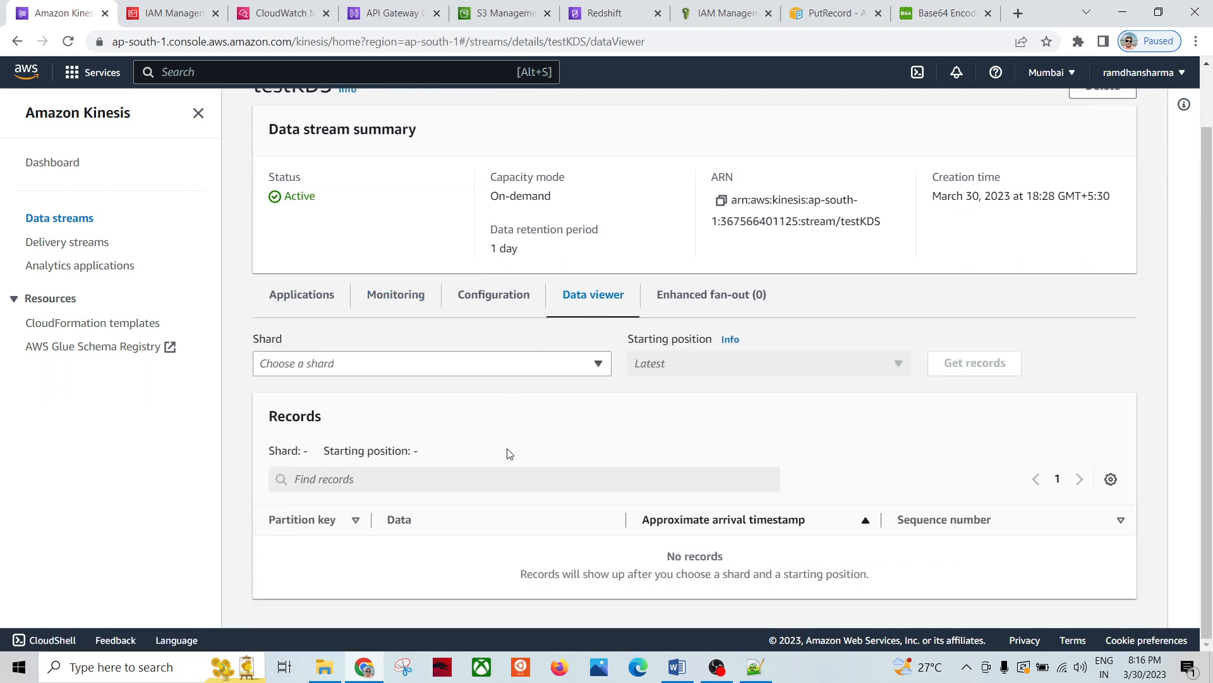
left_click(603, 373)
left_click(465, 490)
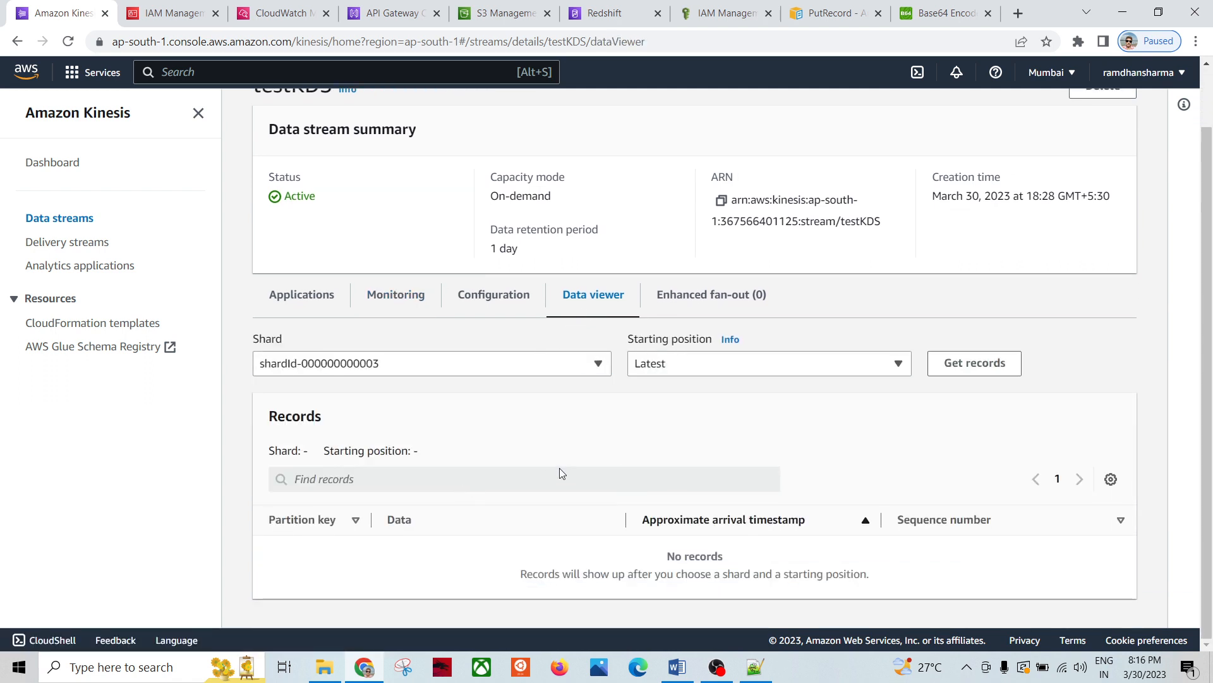
left_click(898, 367)
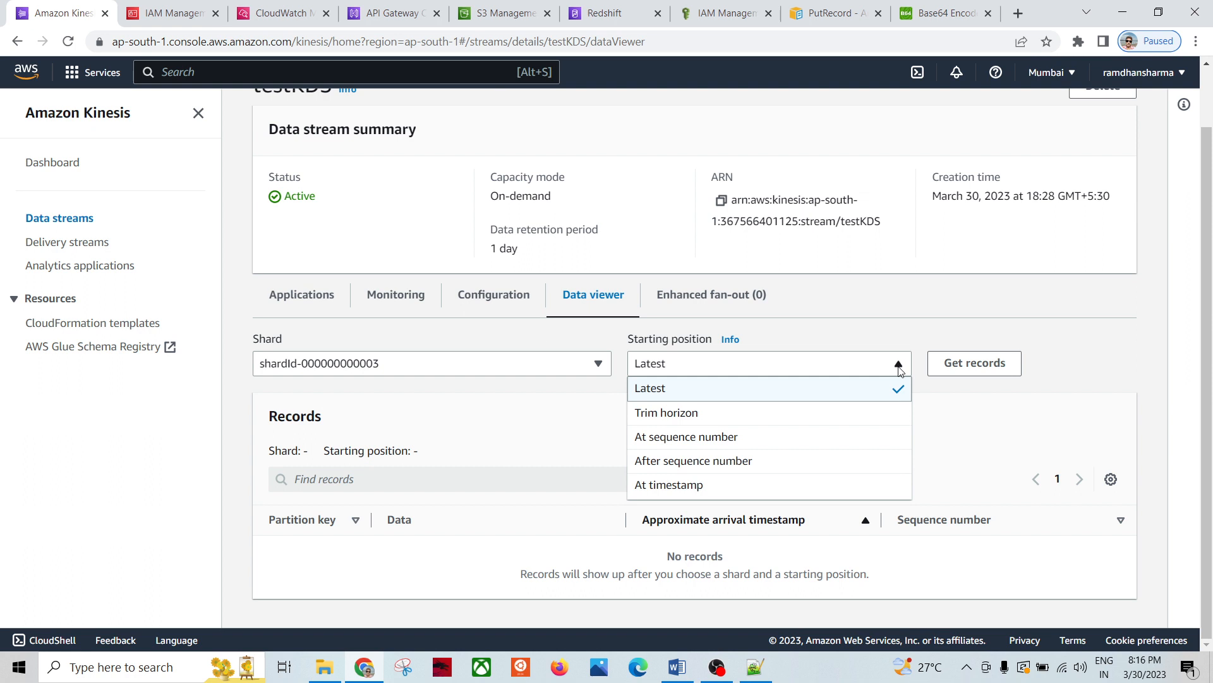
left_click(707, 418)
left_click(969, 364)
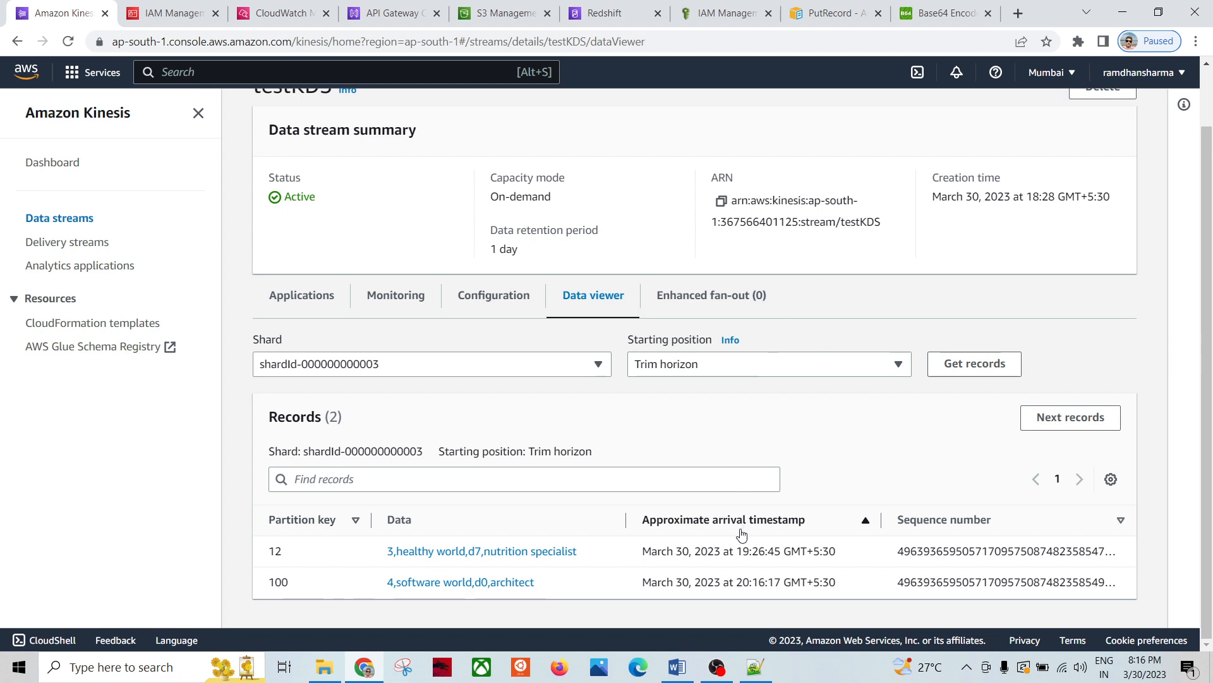
Step: Check the API Gateway test request's partition key 100 and encoded Data value
left_click(934, 16)
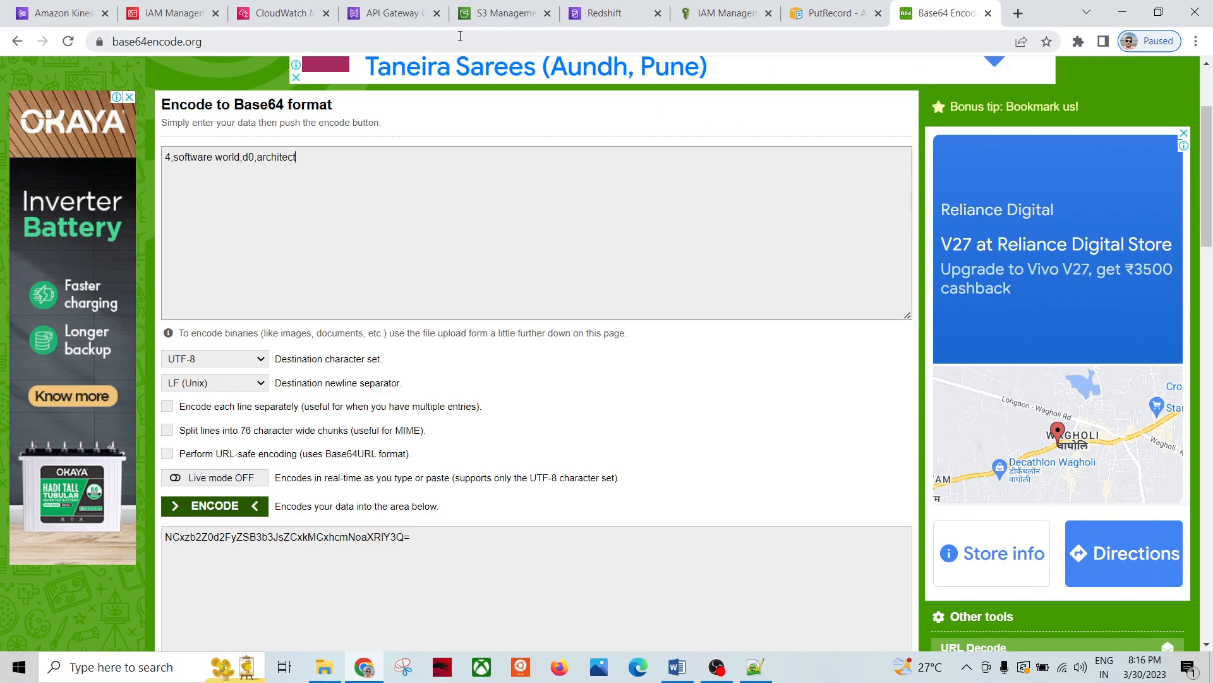
left_click(392, 13)
scroll(511, 379, "down", 6)
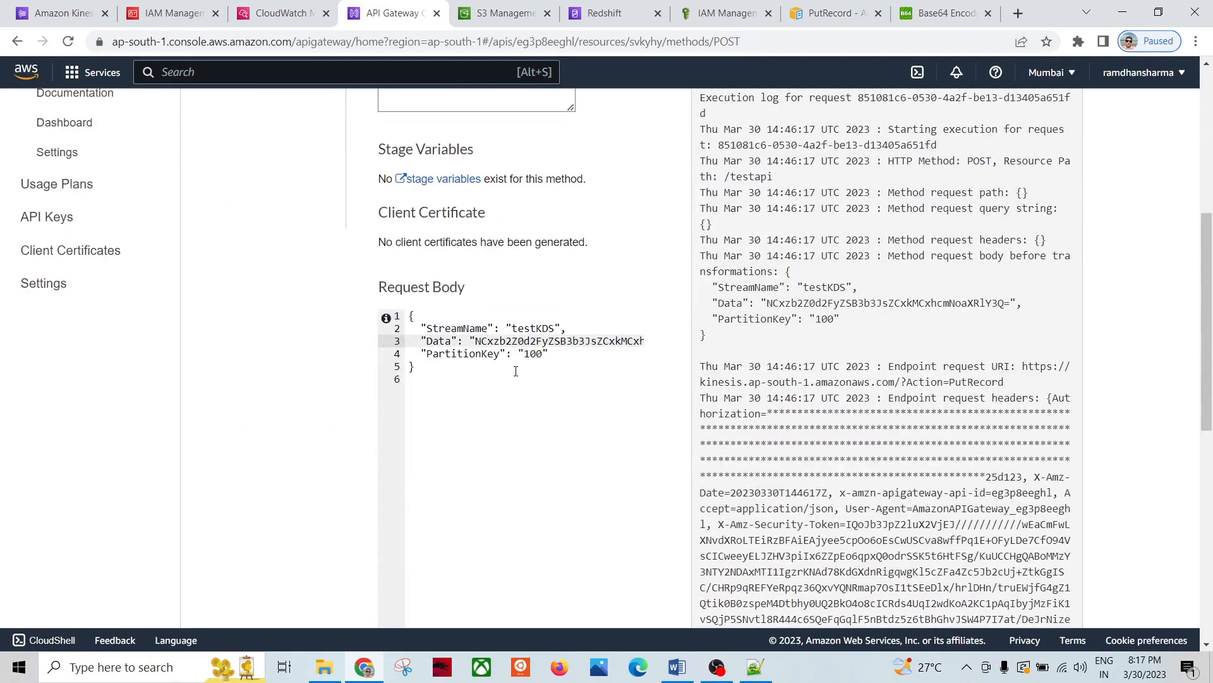
double_click(534, 355)
double_click(556, 341)
Step: View the decoded '4,software world,d0,architect' record data, then close it
left_click(57, 13)
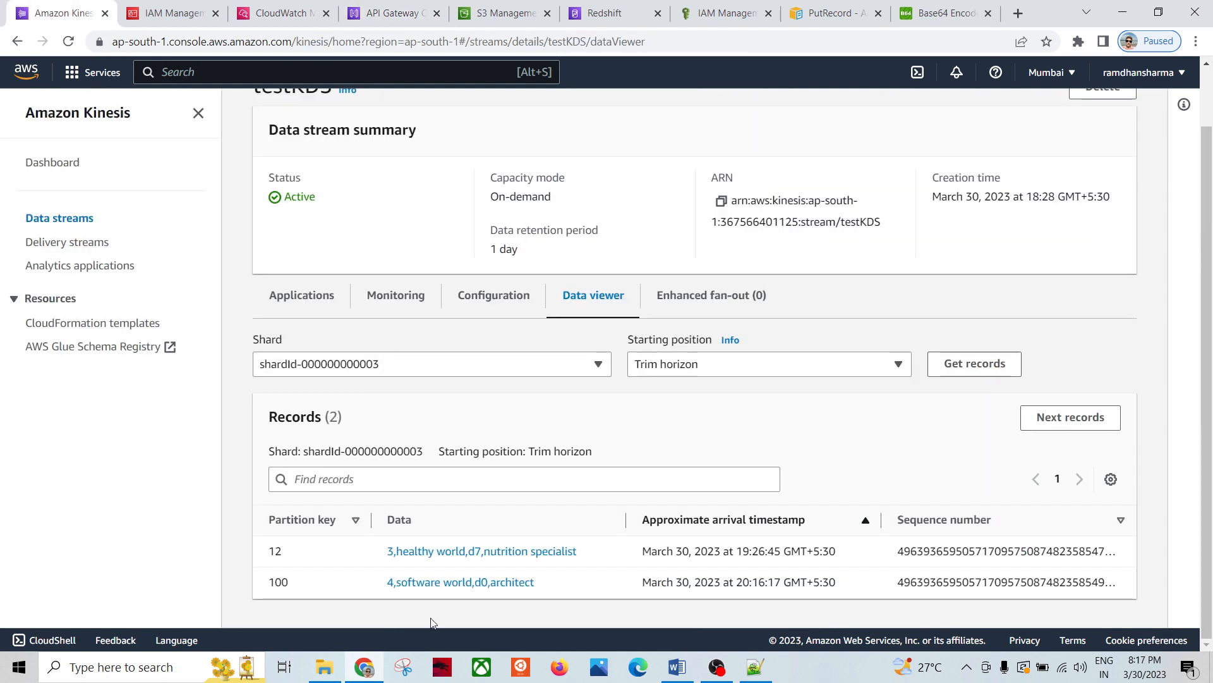
left_click(424, 587)
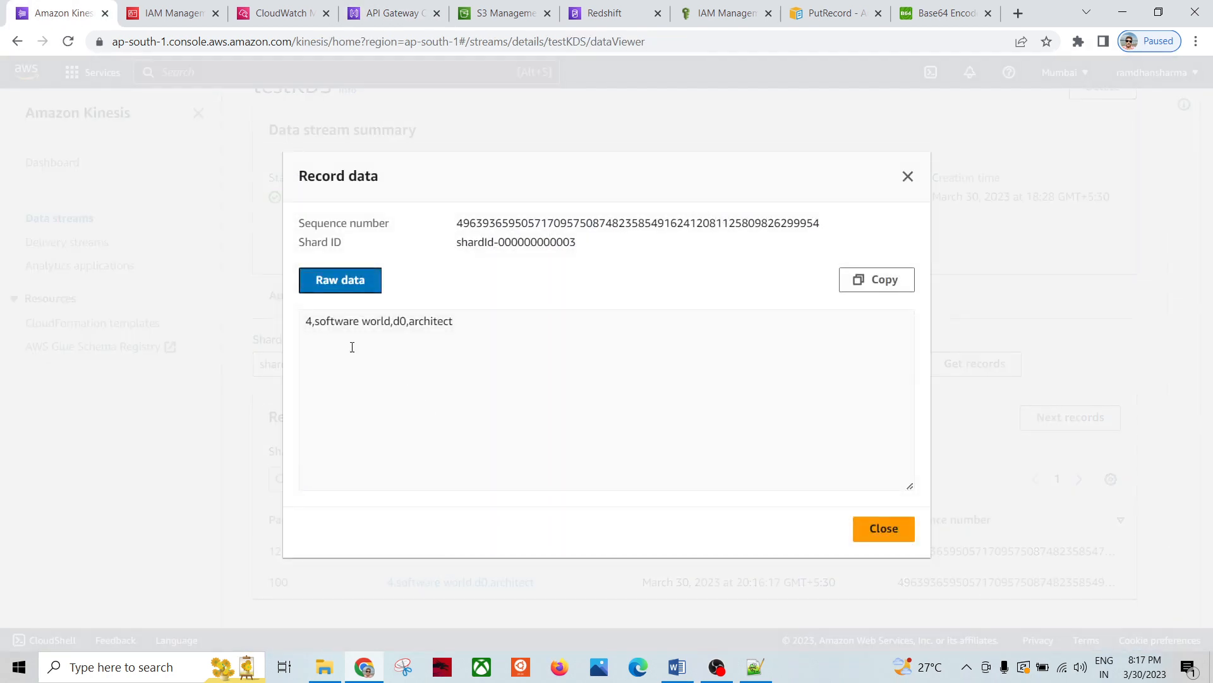
left_click_drag(455, 322, 289, 322)
left_click(654, 373)
left_click(884, 529)
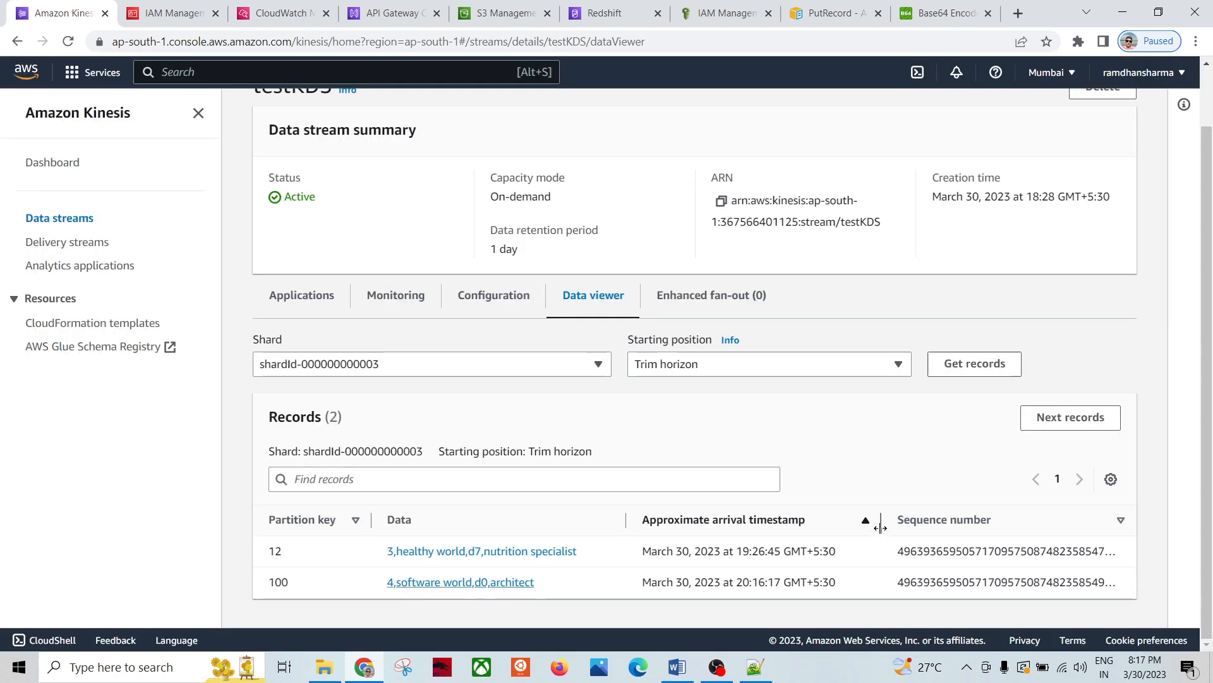
scroll(505, 469, "up", 2)
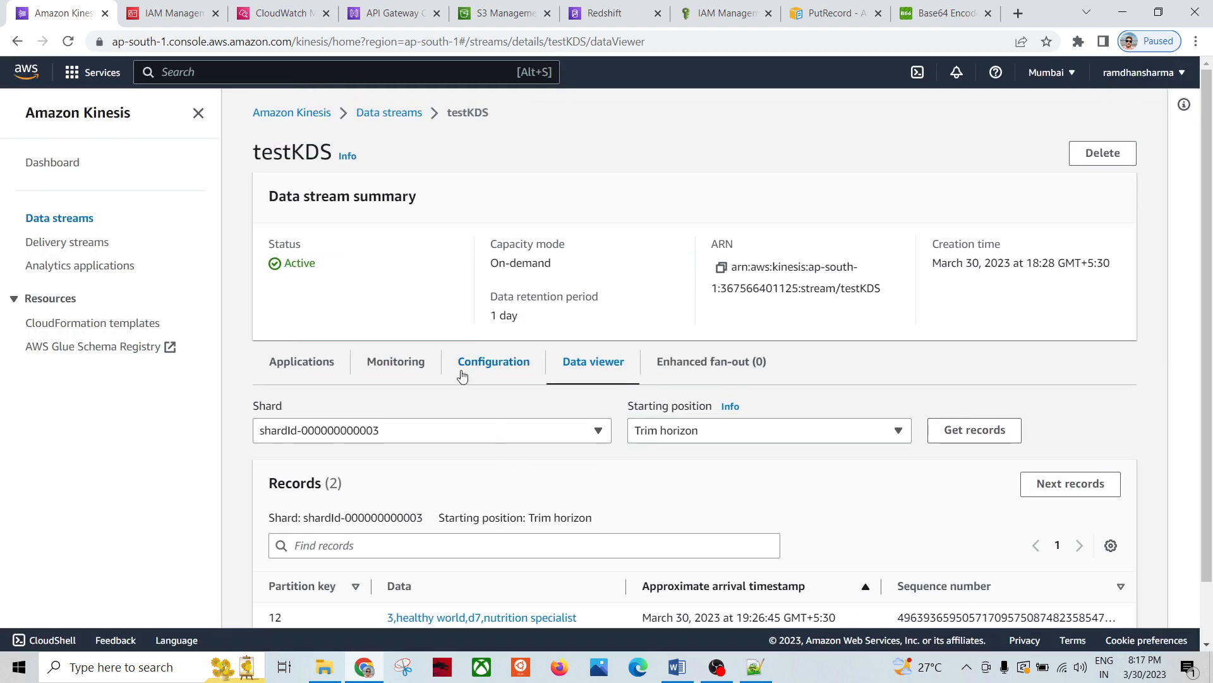
Step: Open the KDS-RED-RnTnQ delivery stream and review its destination error logs
left_click(82, 245)
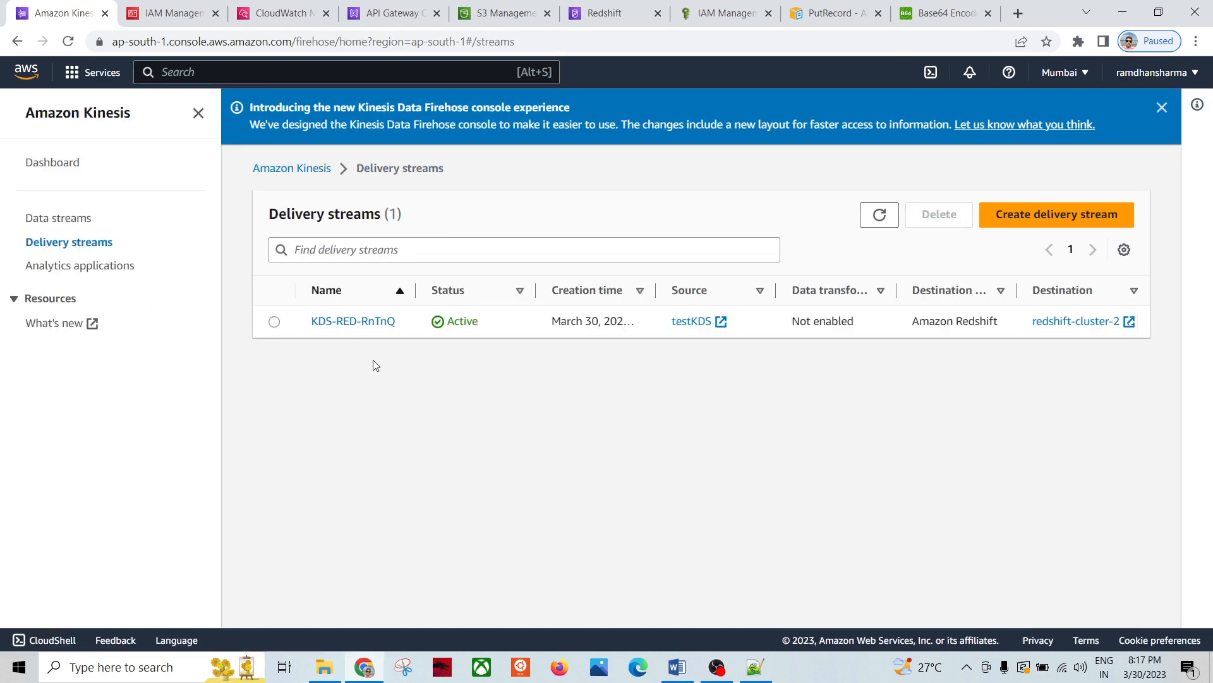
left_click(333, 322)
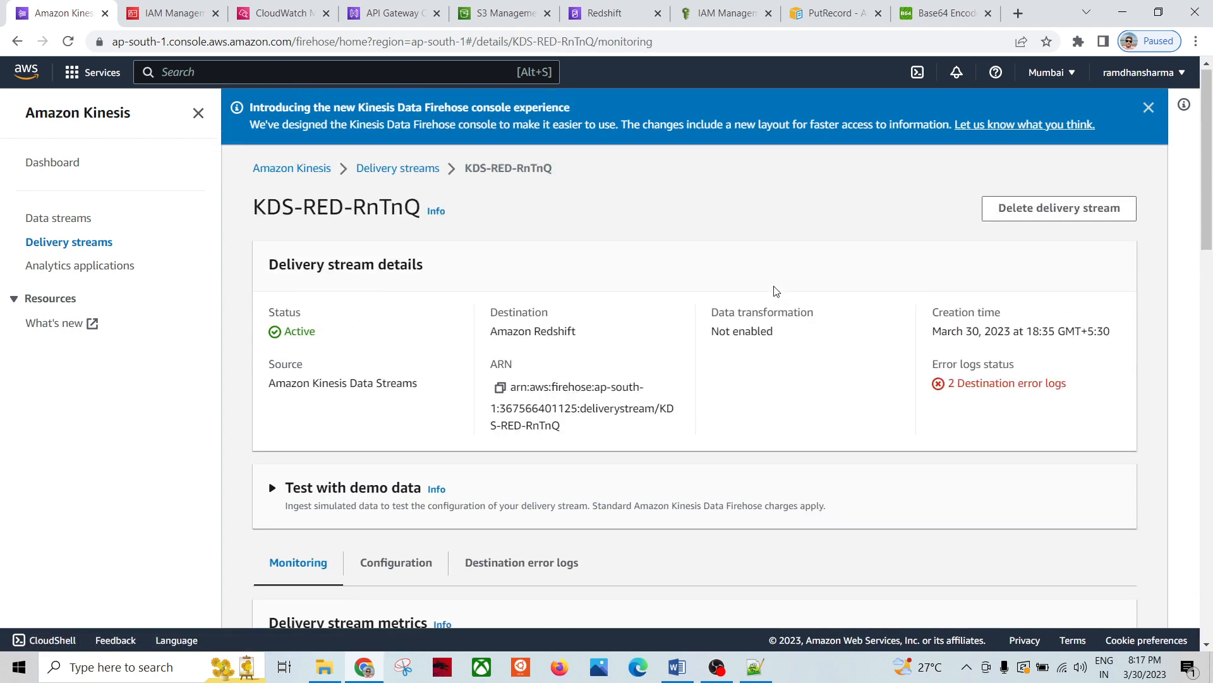
scroll(668, 372, "down", 6)
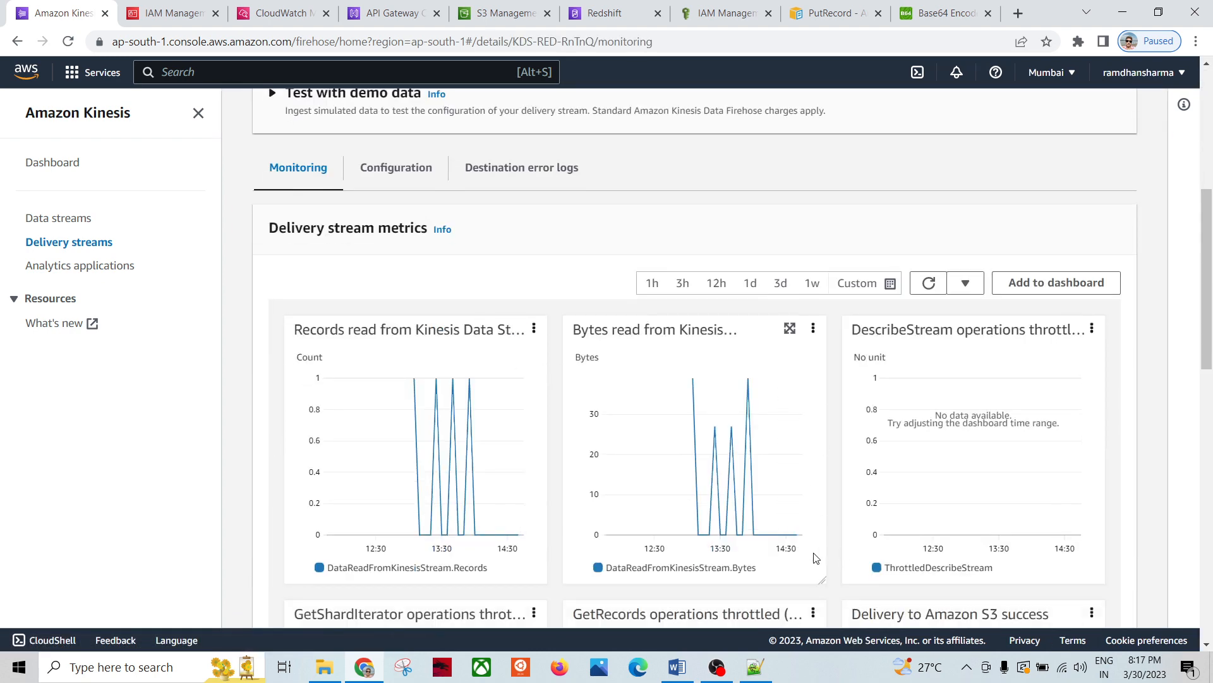
scroll(515, 287, "up", 3)
left_click(502, 334)
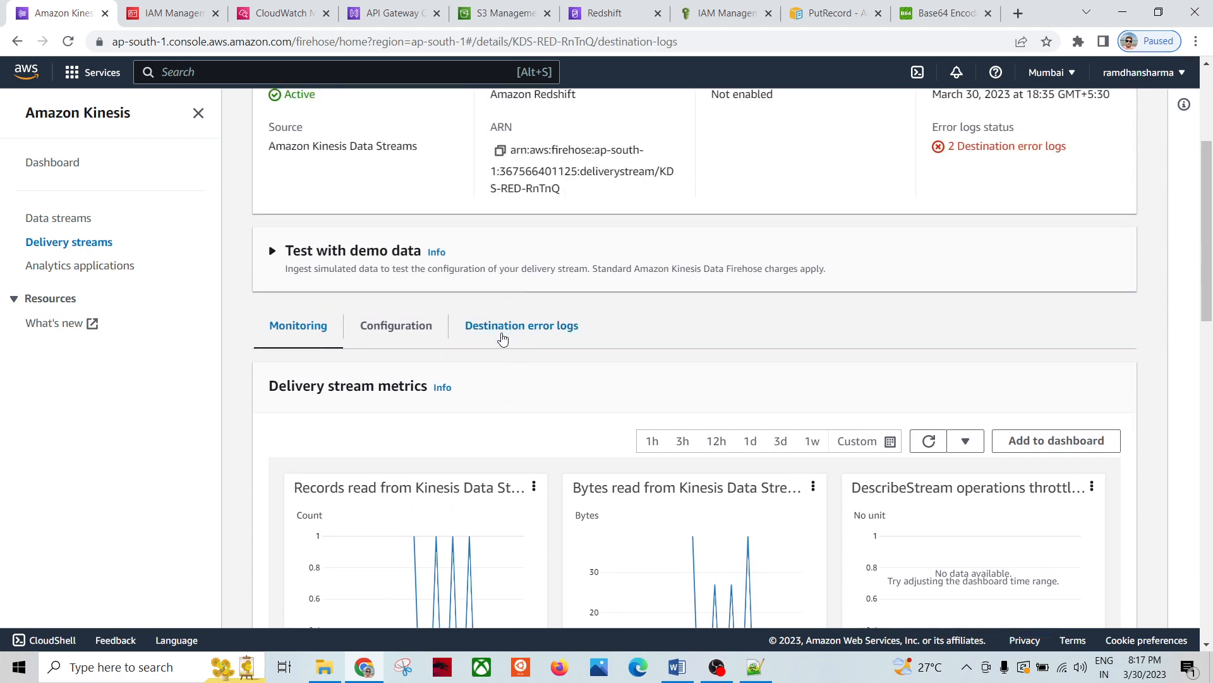
scroll(612, 414, "down", 4)
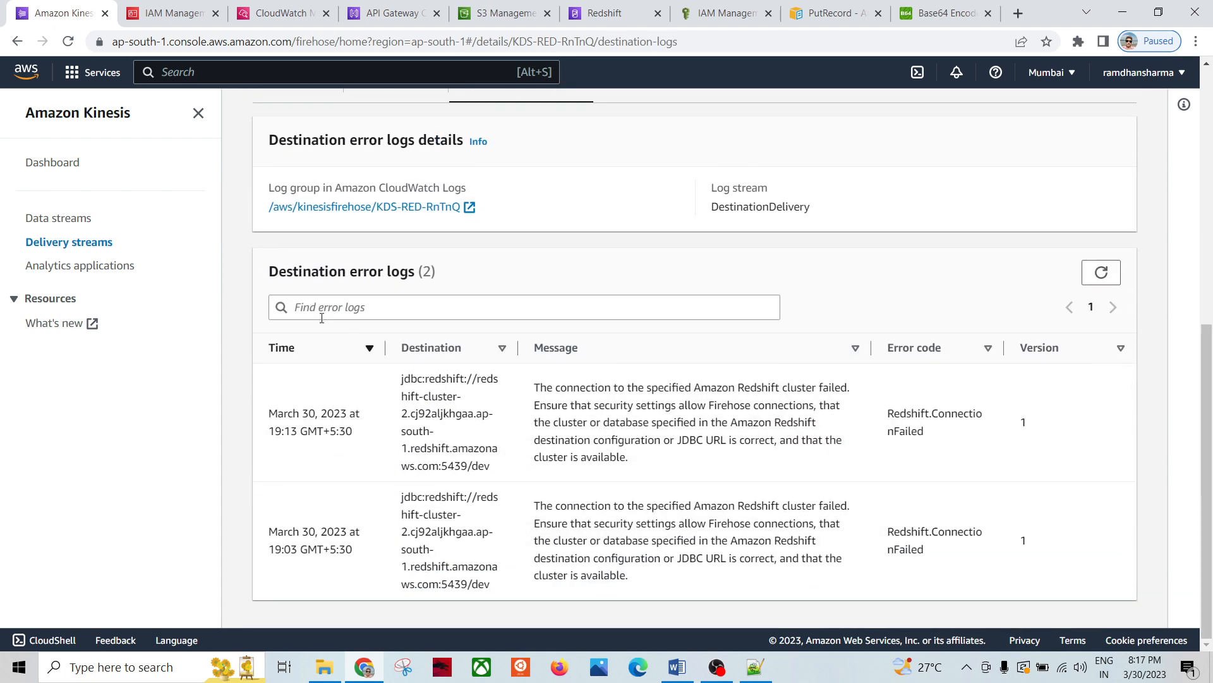
scroll(758, 339, "up", 1)
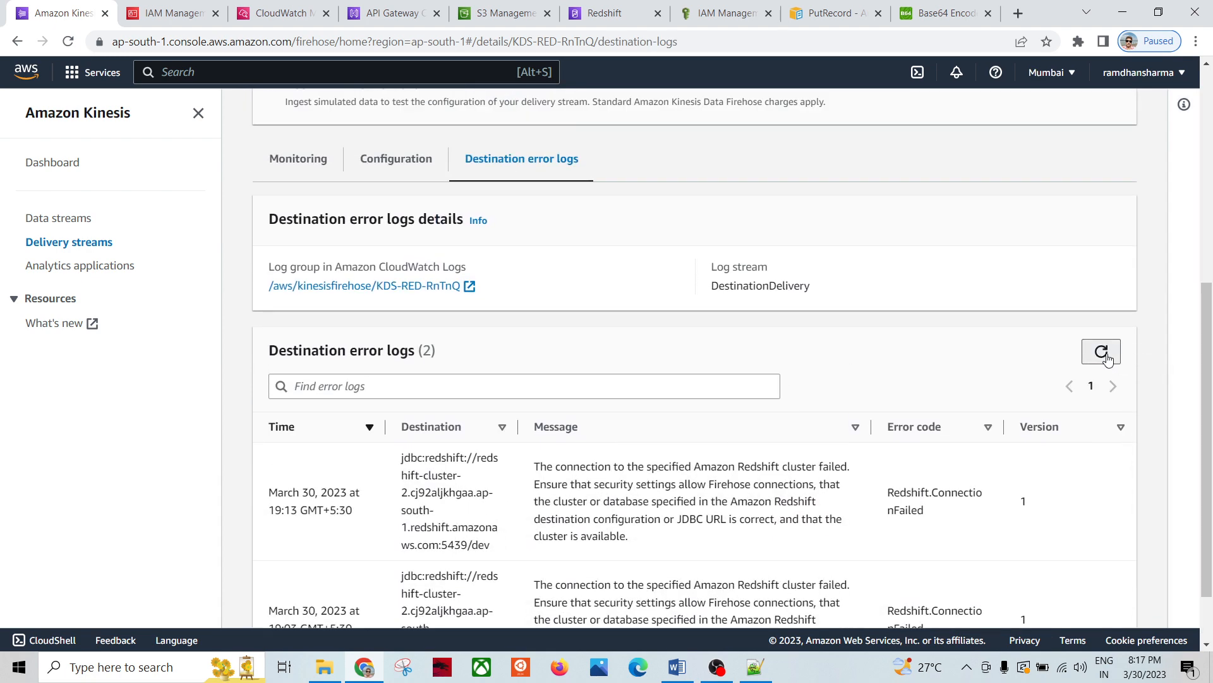
scroll(1109, 359, "up", 2)
scroll(663, 450, "down", 3)
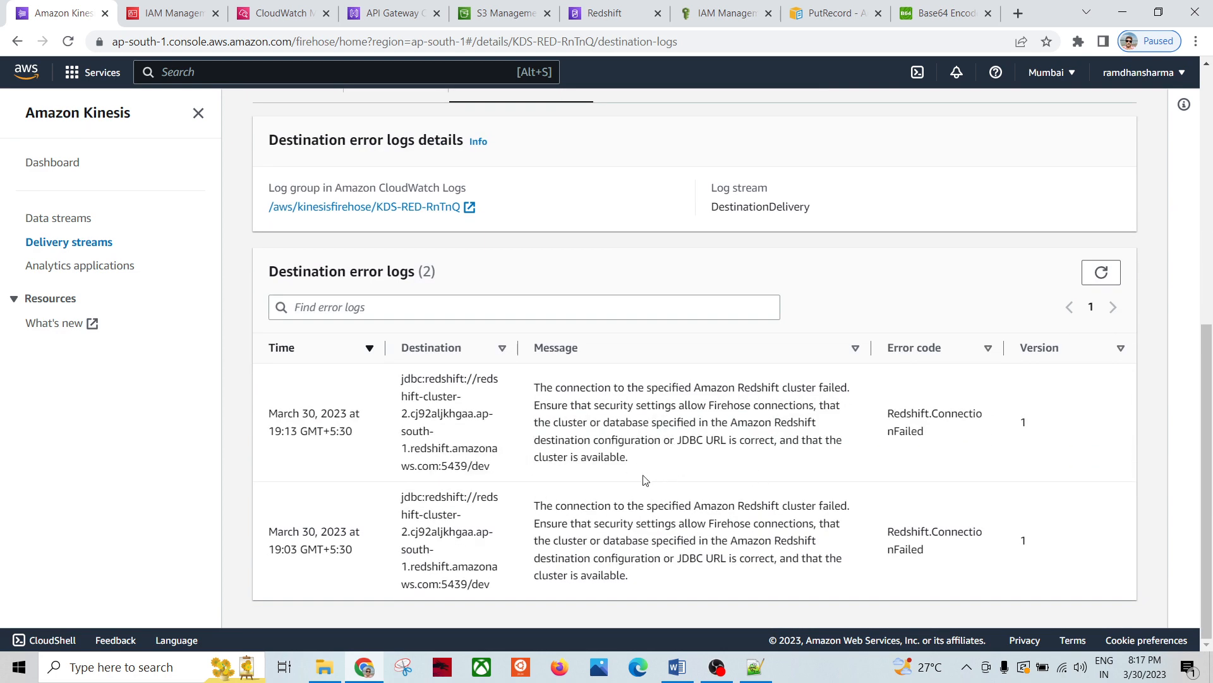
scroll(813, 406, "up", 4)
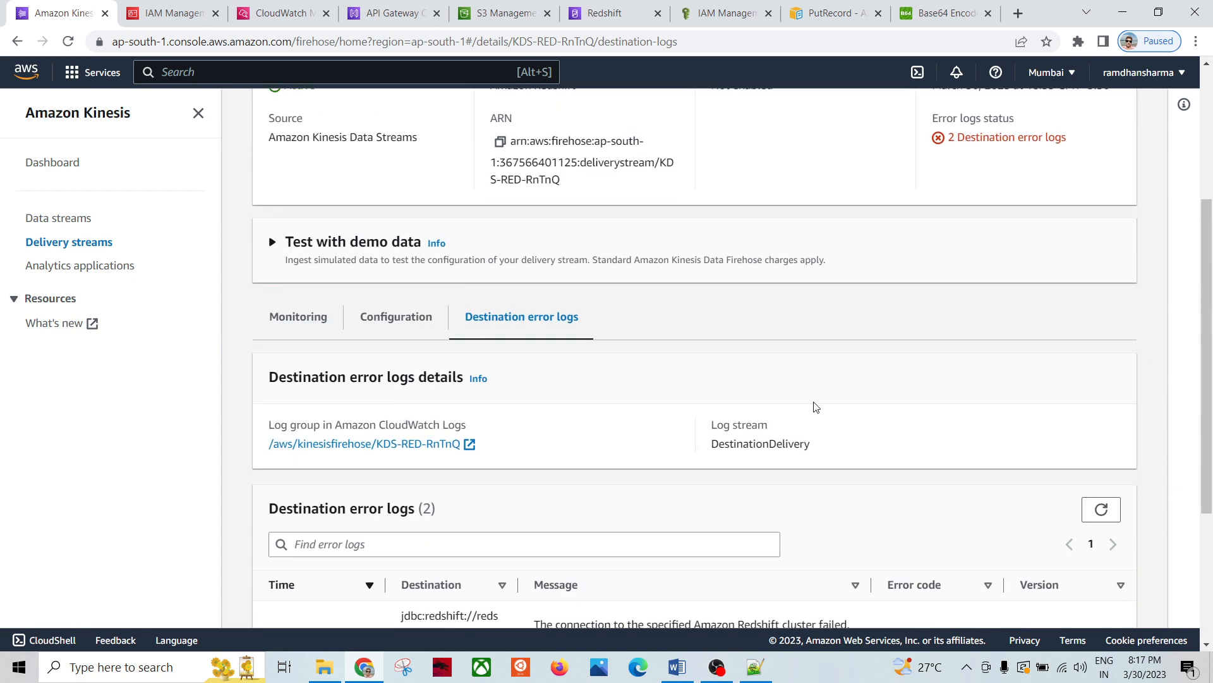
Step: Look over the delivery stream's configuration settings, then its monitoring metric charts
left_click(402, 317)
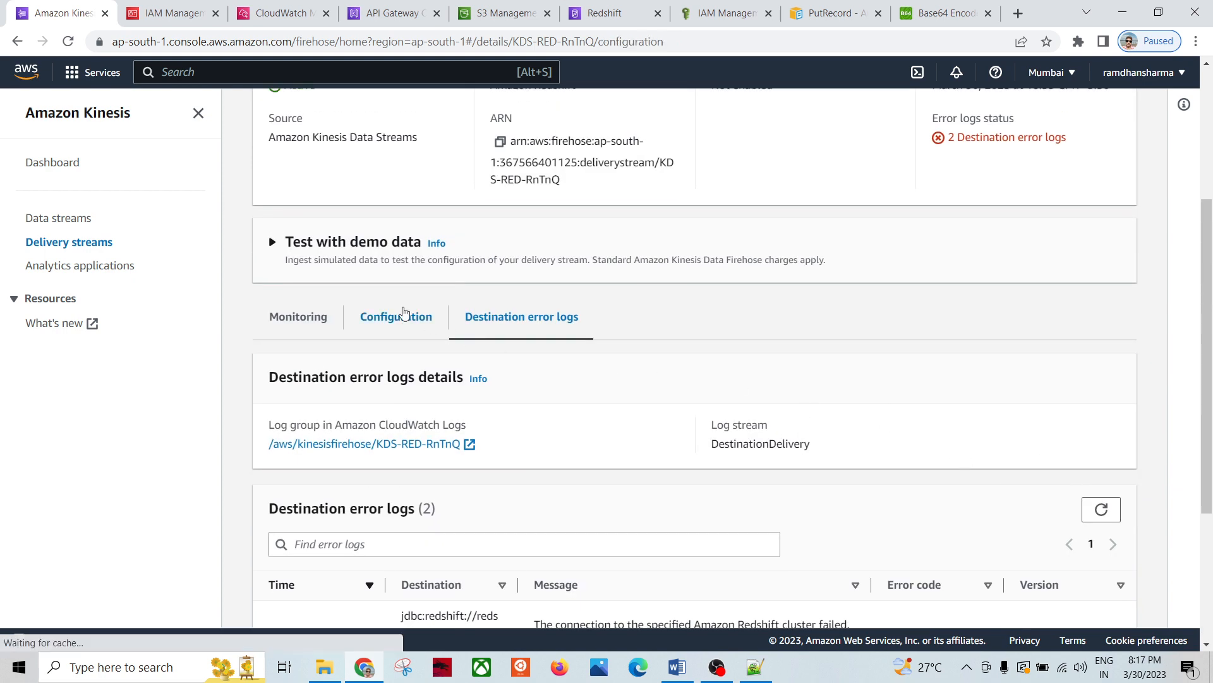
scroll(632, 417, "down", 6)
scroll(651, 440, "up", 8)
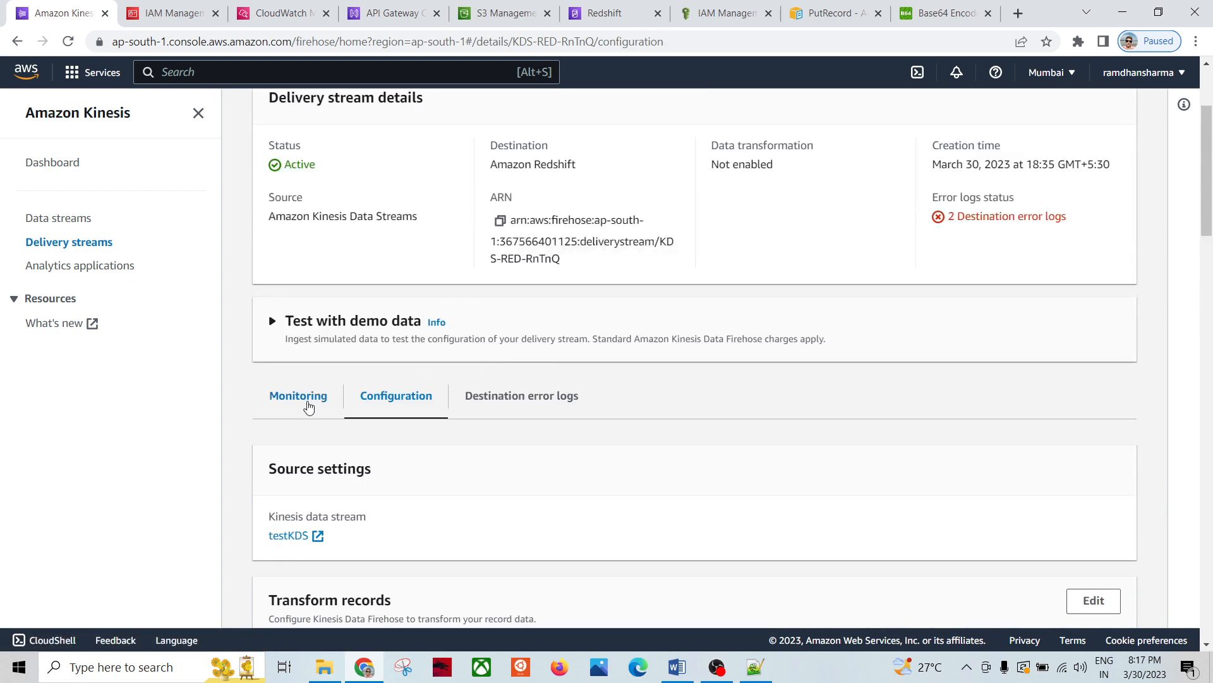
left_click(309, 402)
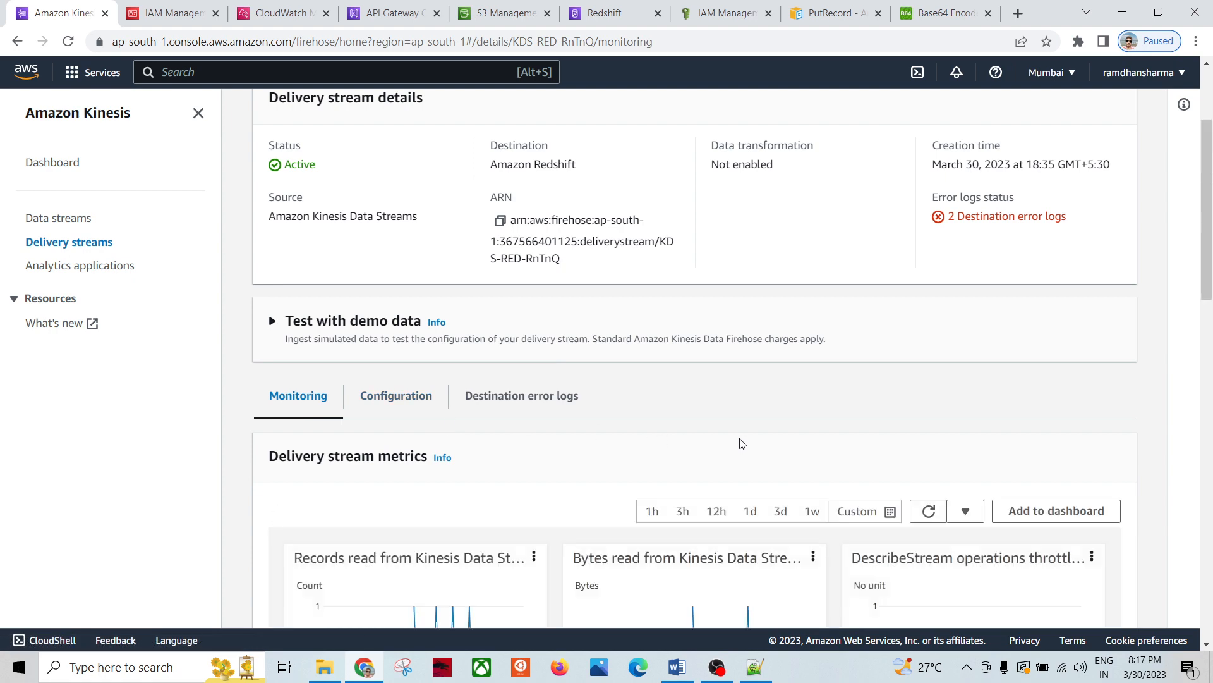
scroll(606, 455, "down", 4)
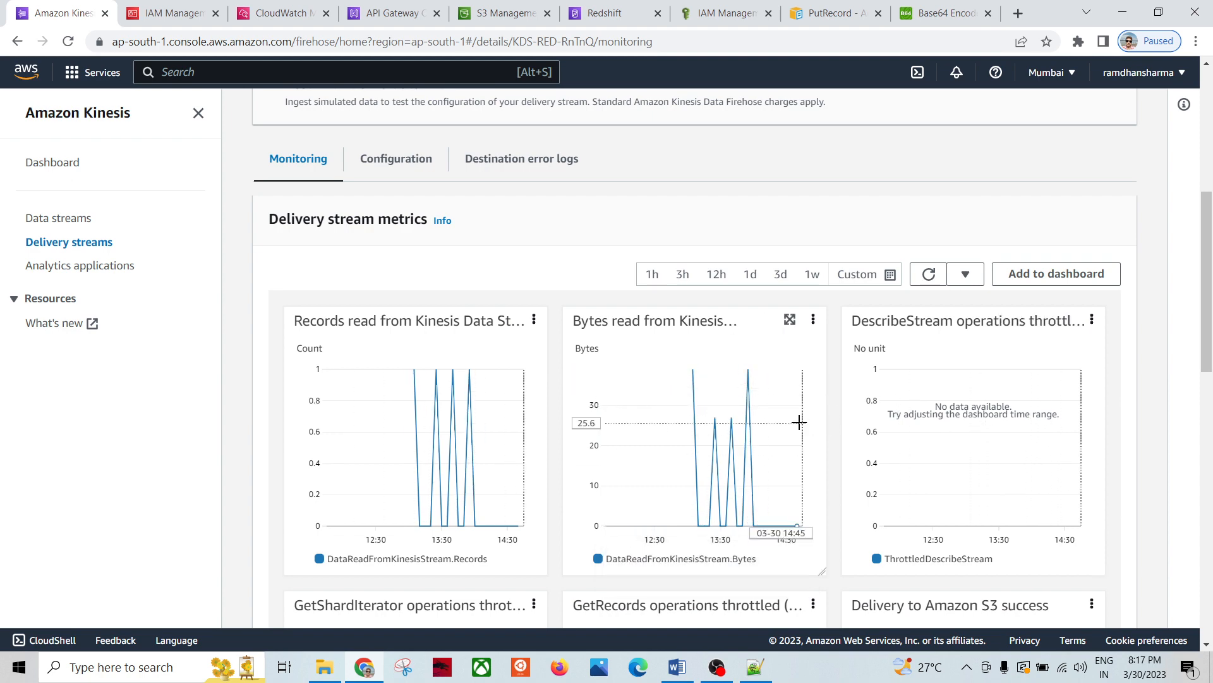
scroll(836, 445, "down", 14)
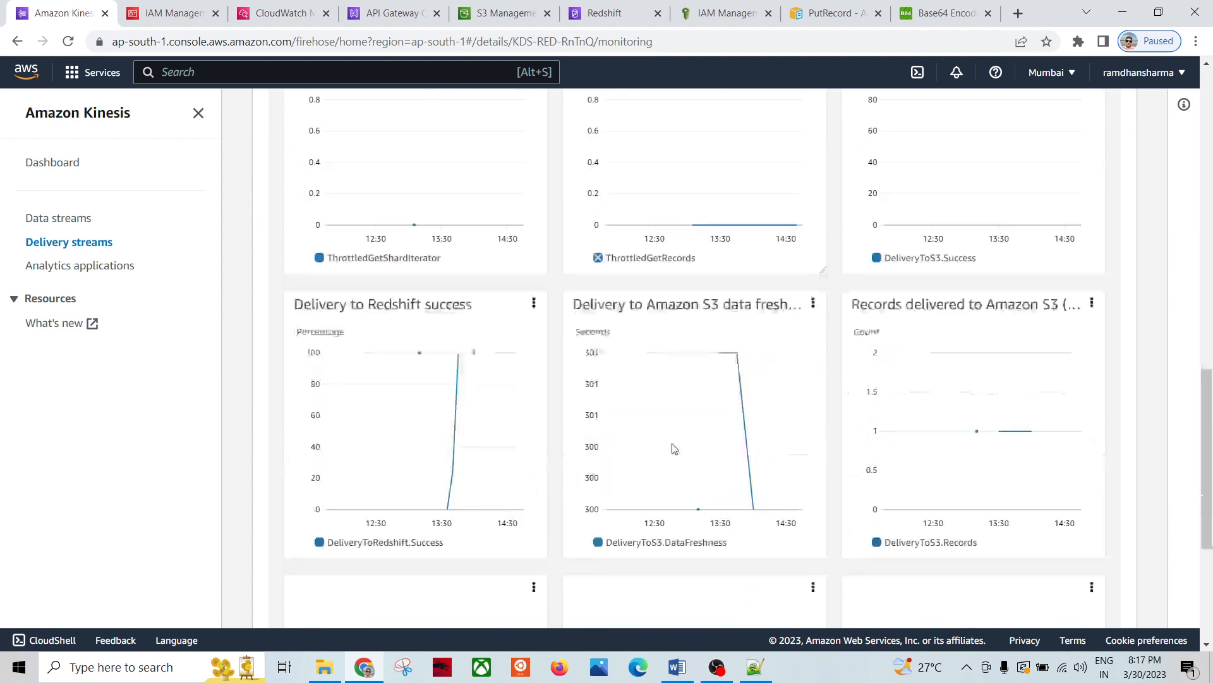
scroll(778, 366, "up", 6)
scroll(721, 333, "up", 10)
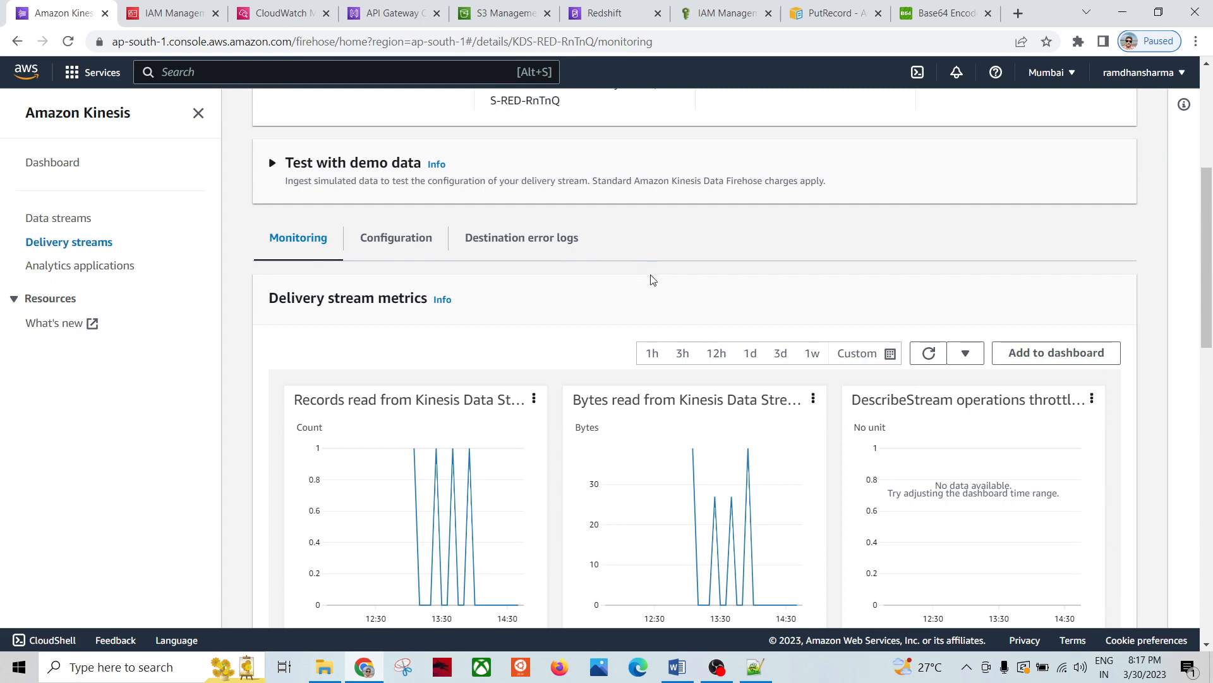
scroll(558, 266, "up", 5)
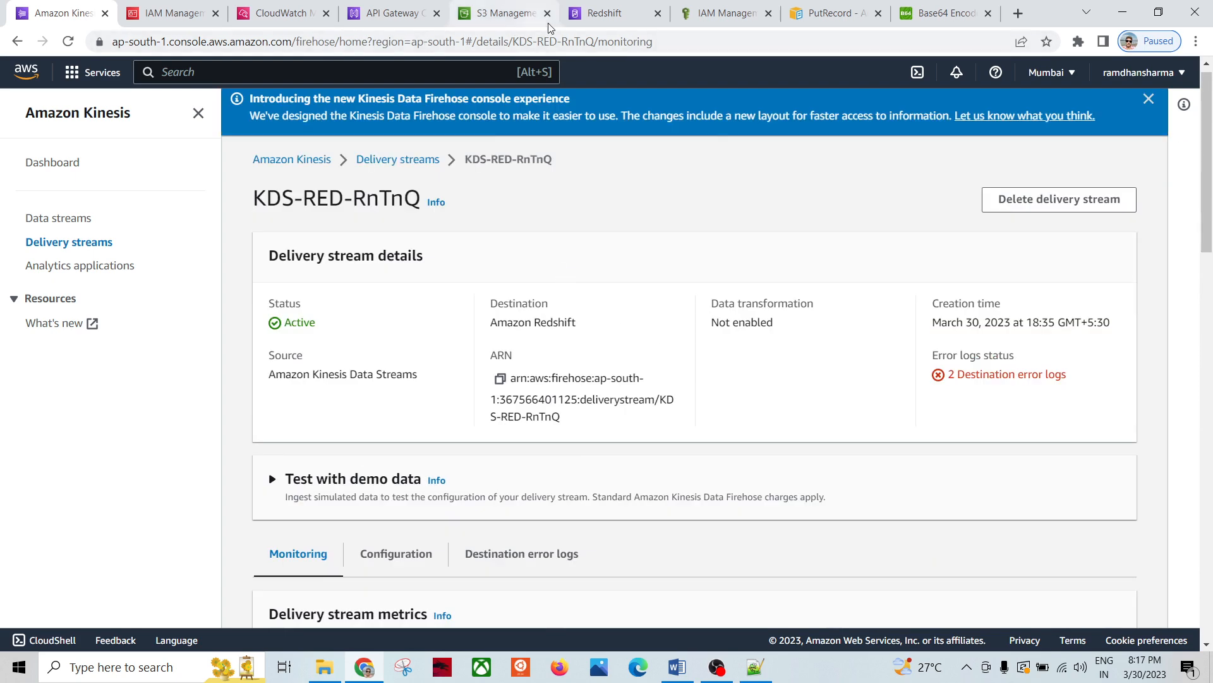
Step: Rerun 'select * from employee_info' in Redshift, then glance at the kinesisPutRecordPolicy IAM page
left_click(632, 15)
scroll(629, 470, "down", 3)
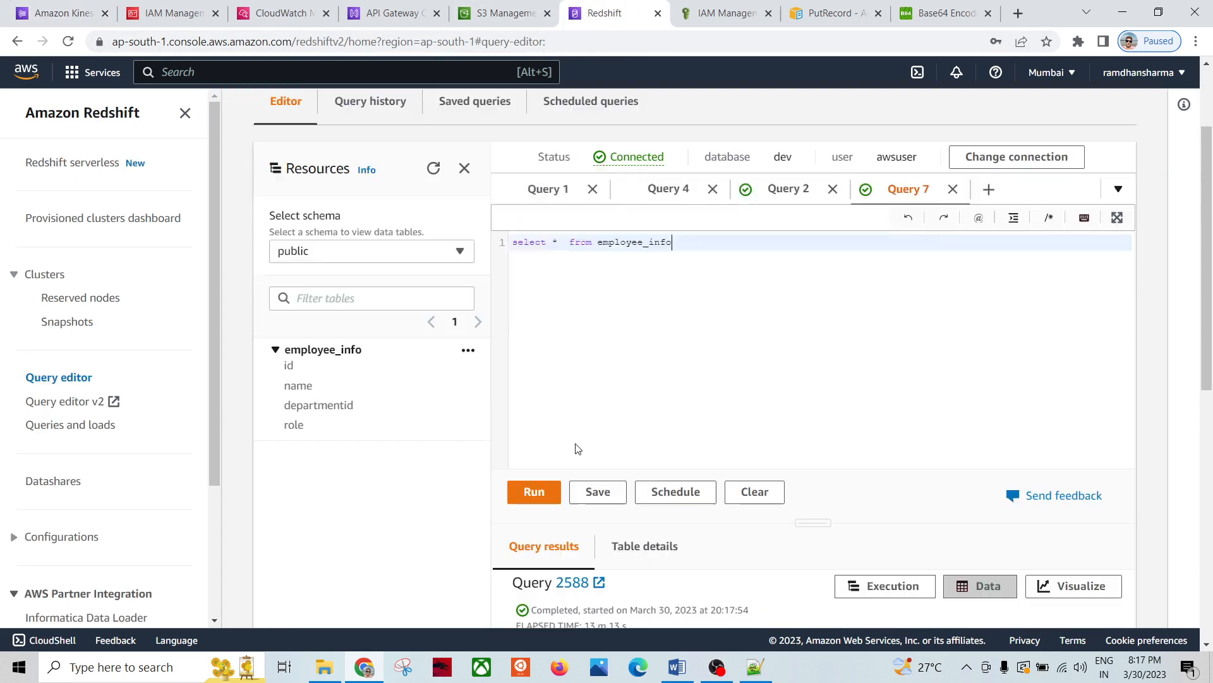
left_click_drag(700, 213, 508, 213)
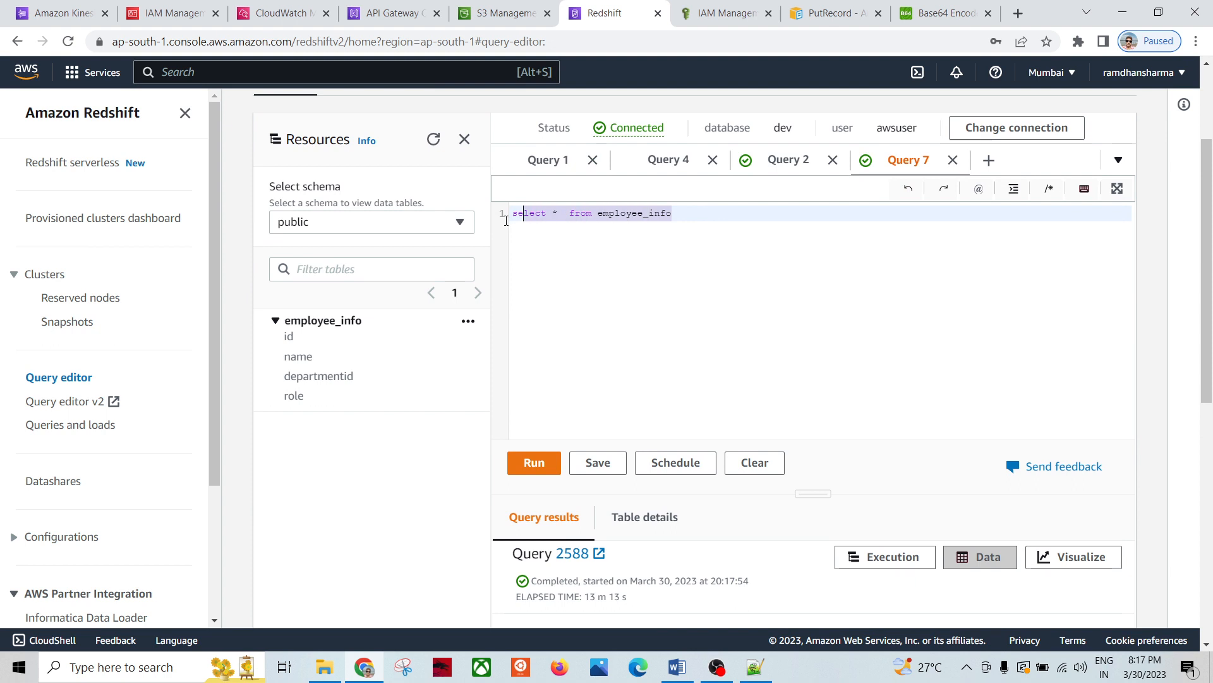
left_click(533, 462)
scroll(388, 475, "down", 3)
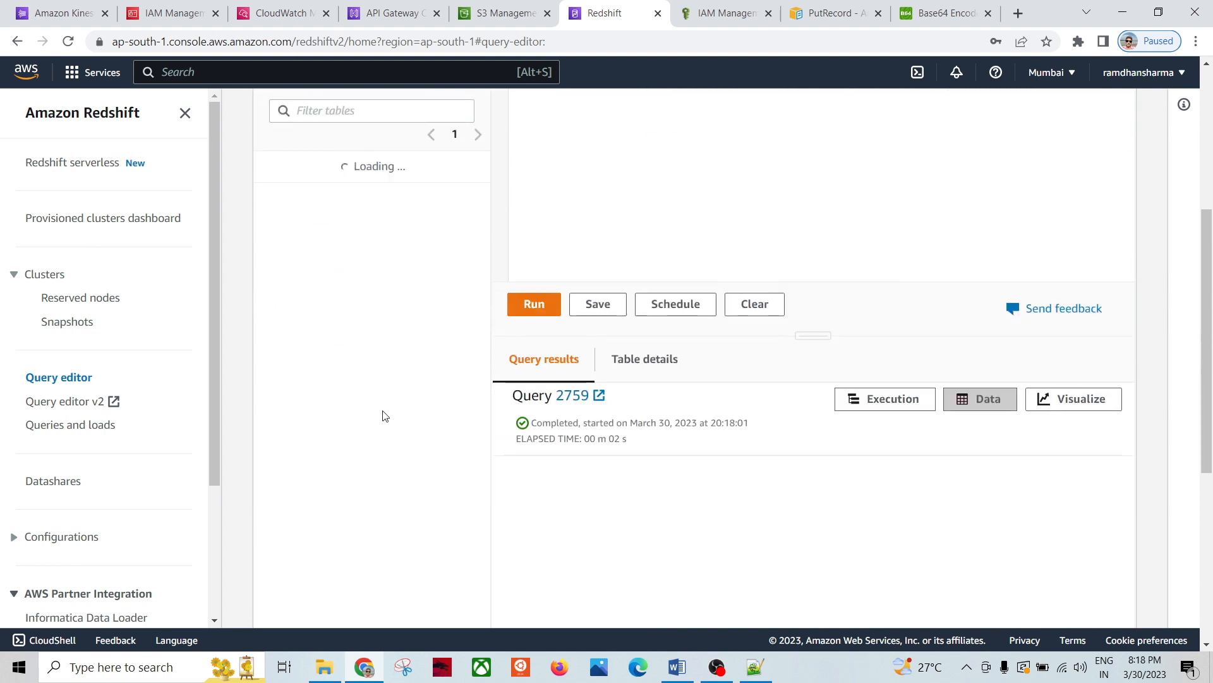
scroll(425, 384, "up", 4)
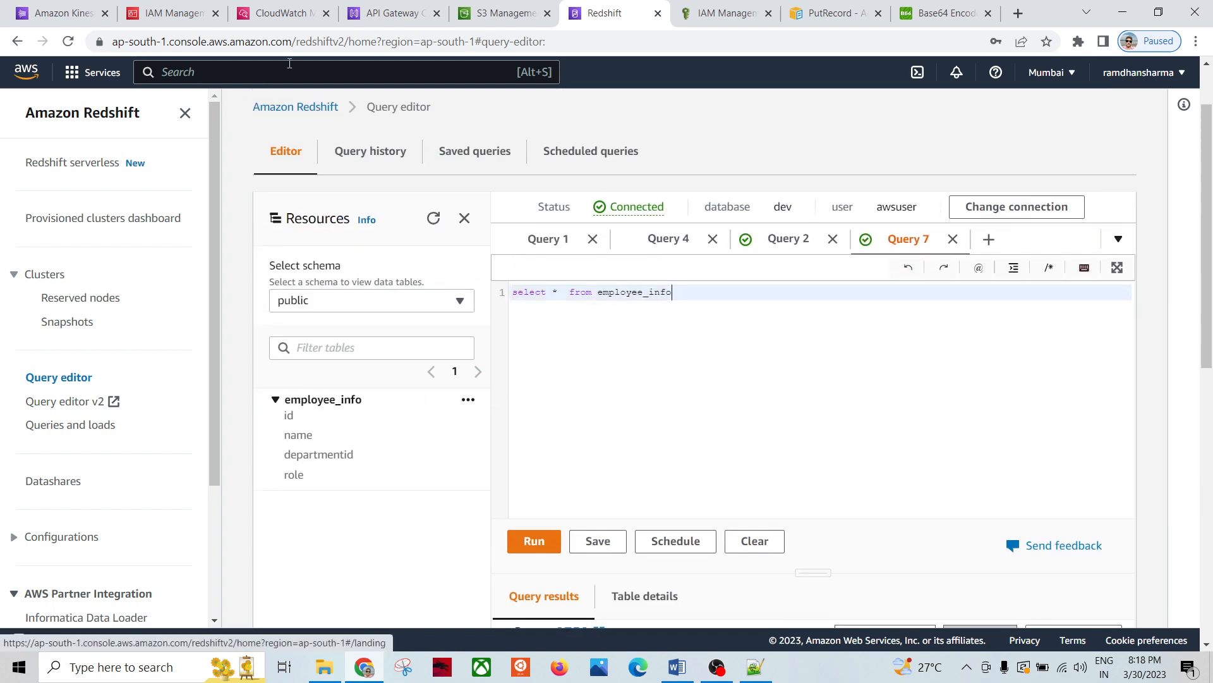
left_click(182, 12)
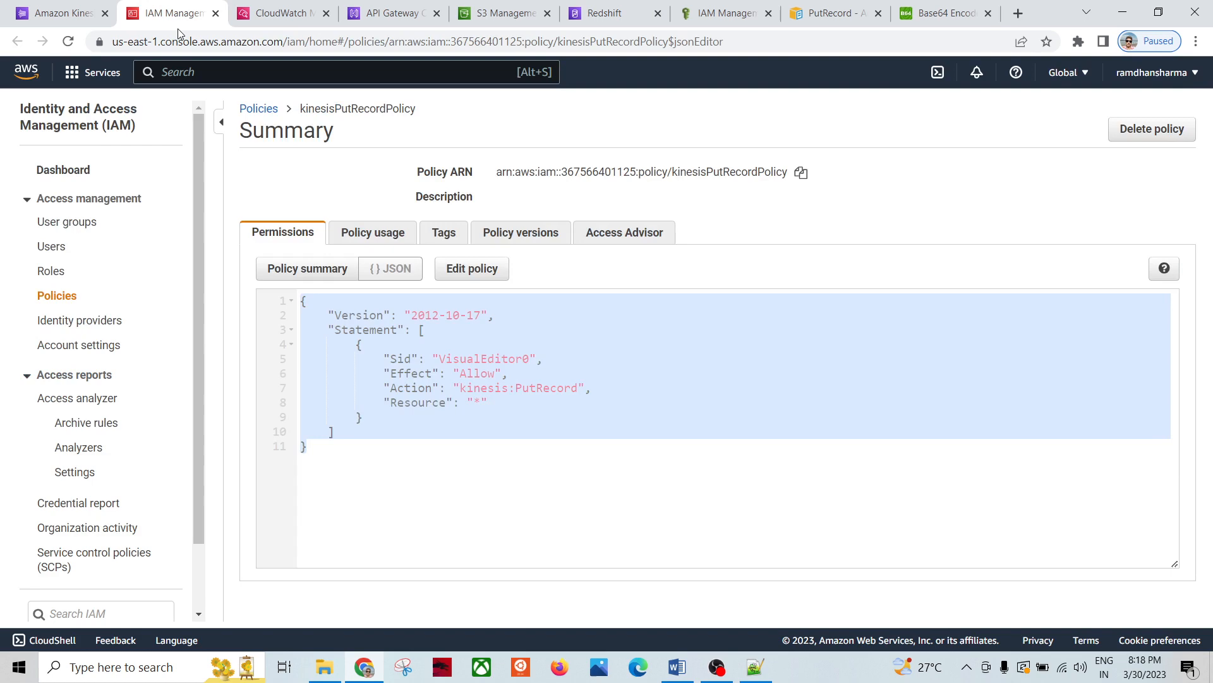
left_click(68, 14)
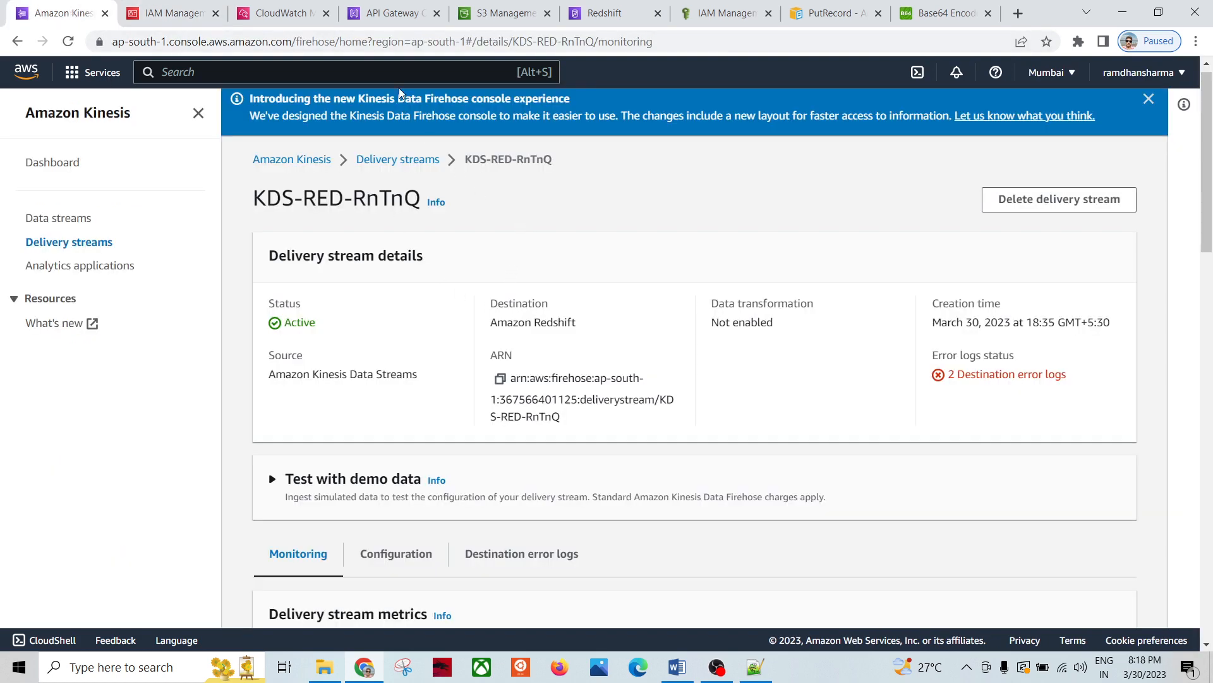
Step: Return to the CloudWatch log groups list and refresh it
left_click(281, 12)
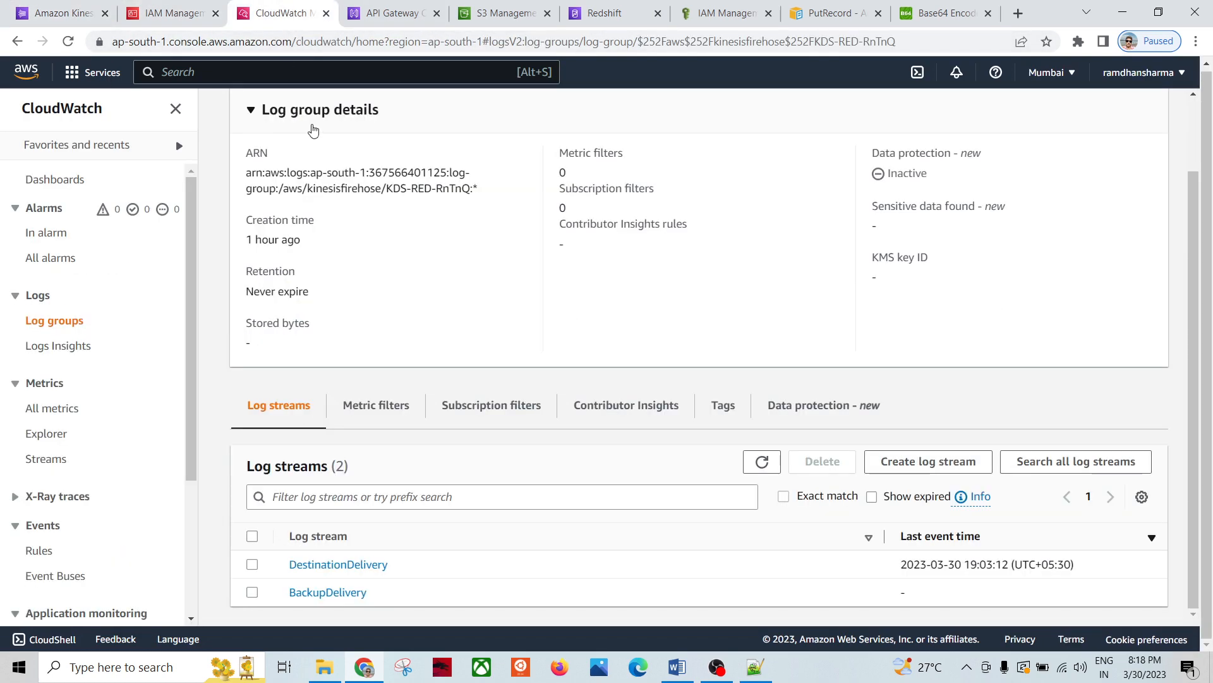
scroll(436, 243, "up", 2)
left_click(336, 112)
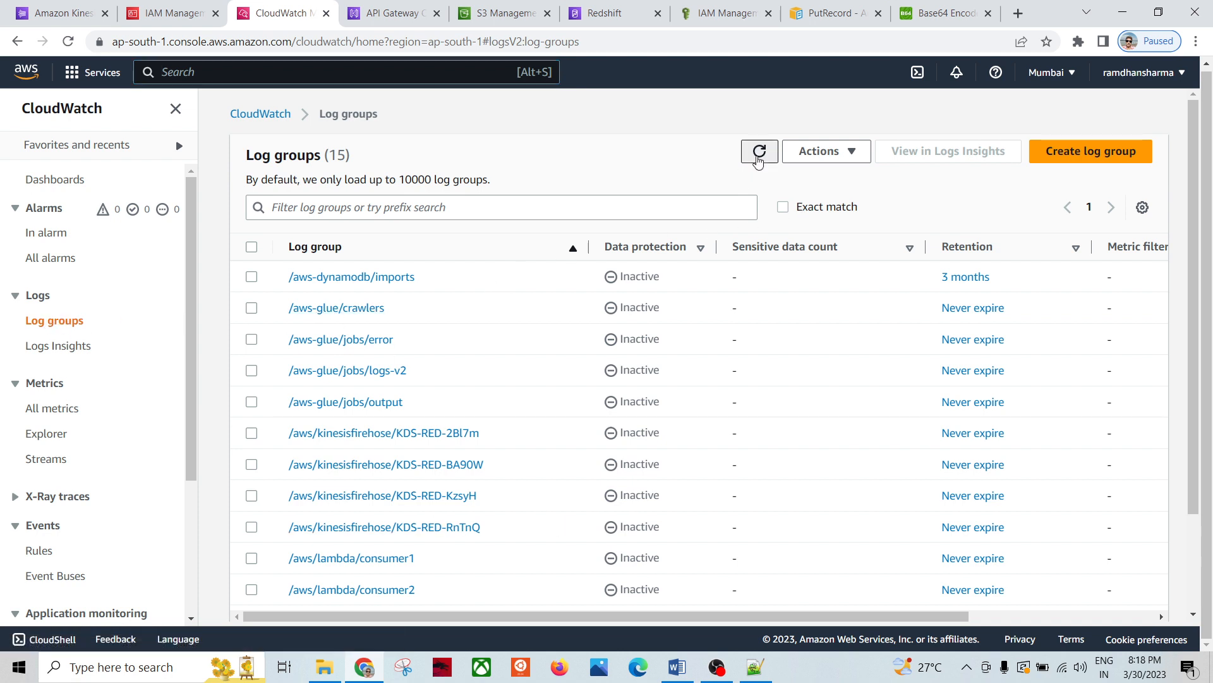
left_click(759, 153)
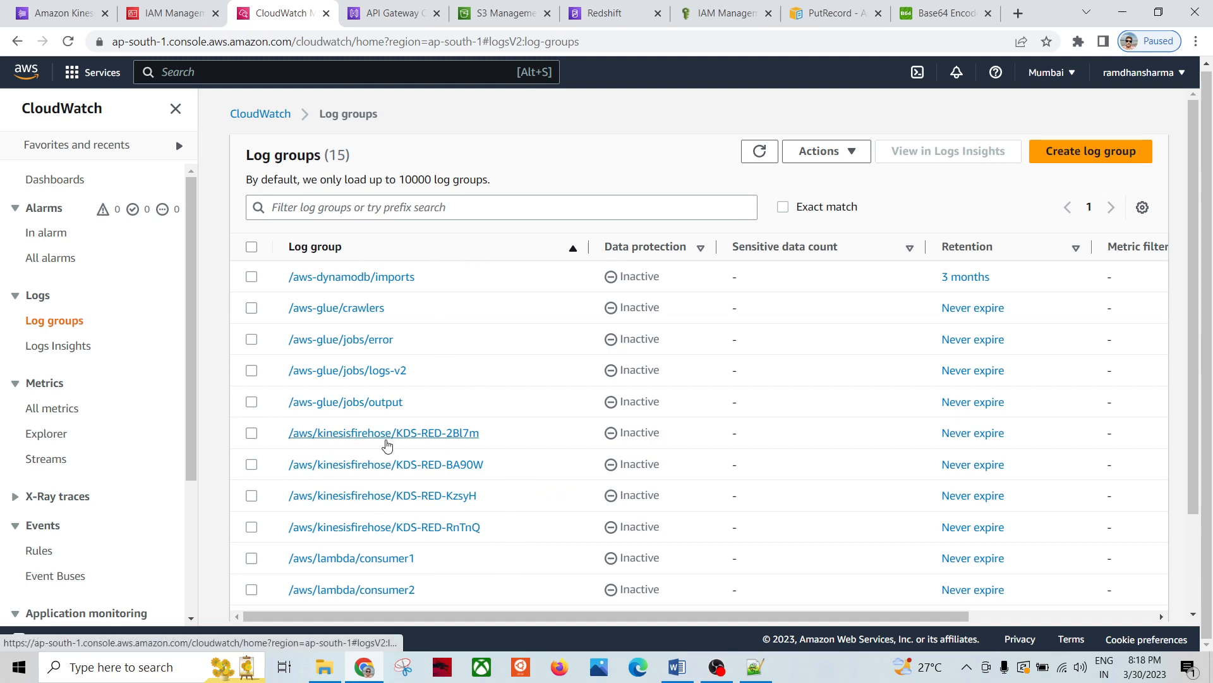
left_click(81, 13)
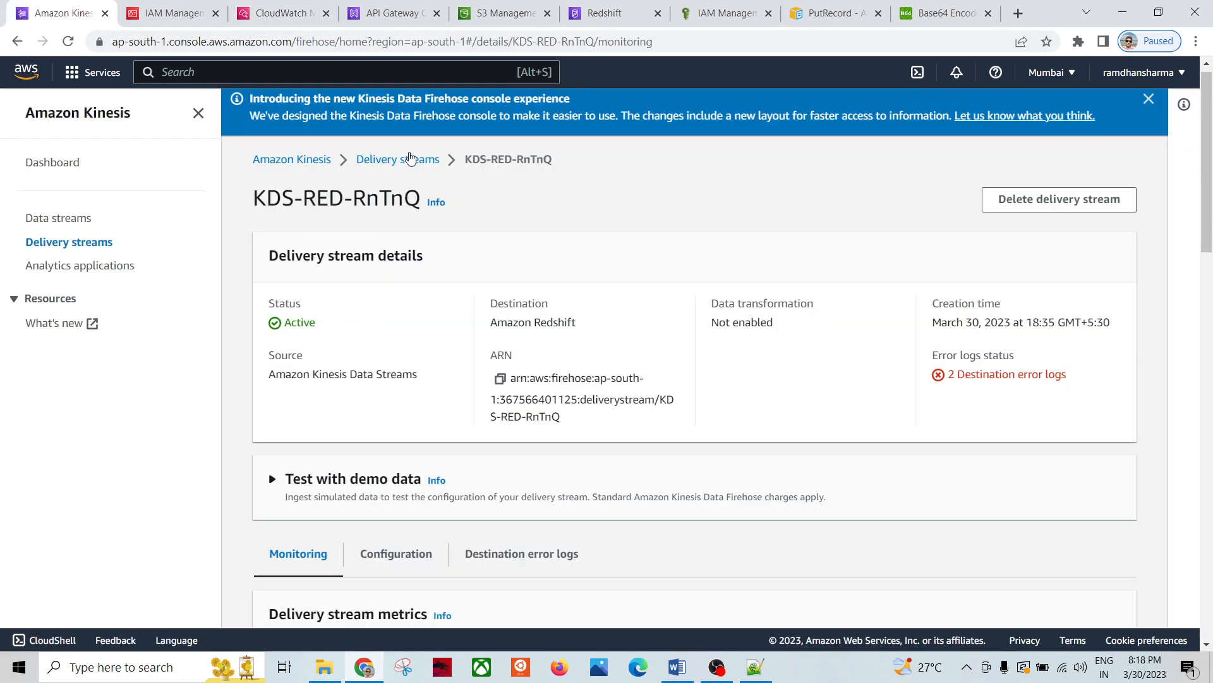
left_click(279, 13)
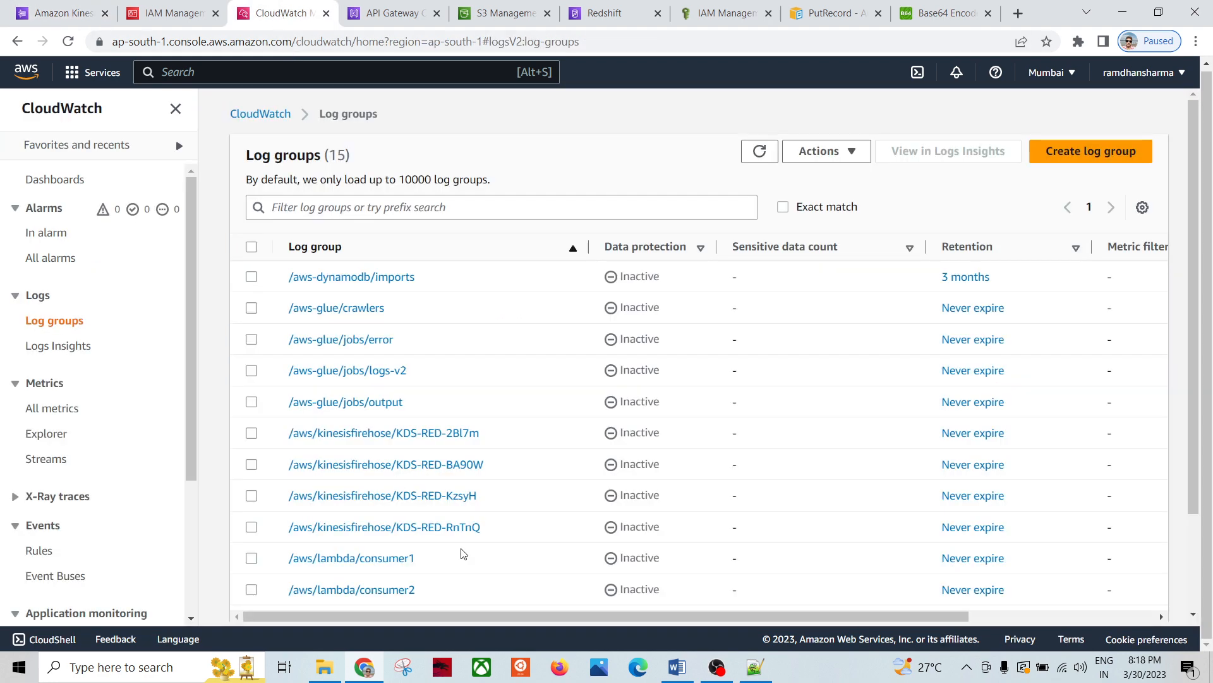
Step: Open /aws/kinesisfirehose/KDS-RED-RnTnQ DestinationDelivery and inspect the 19:13:15 Redshift.ConnectionFailed event
left_click(464, 530)
scroll(545, 518, "down", 1)
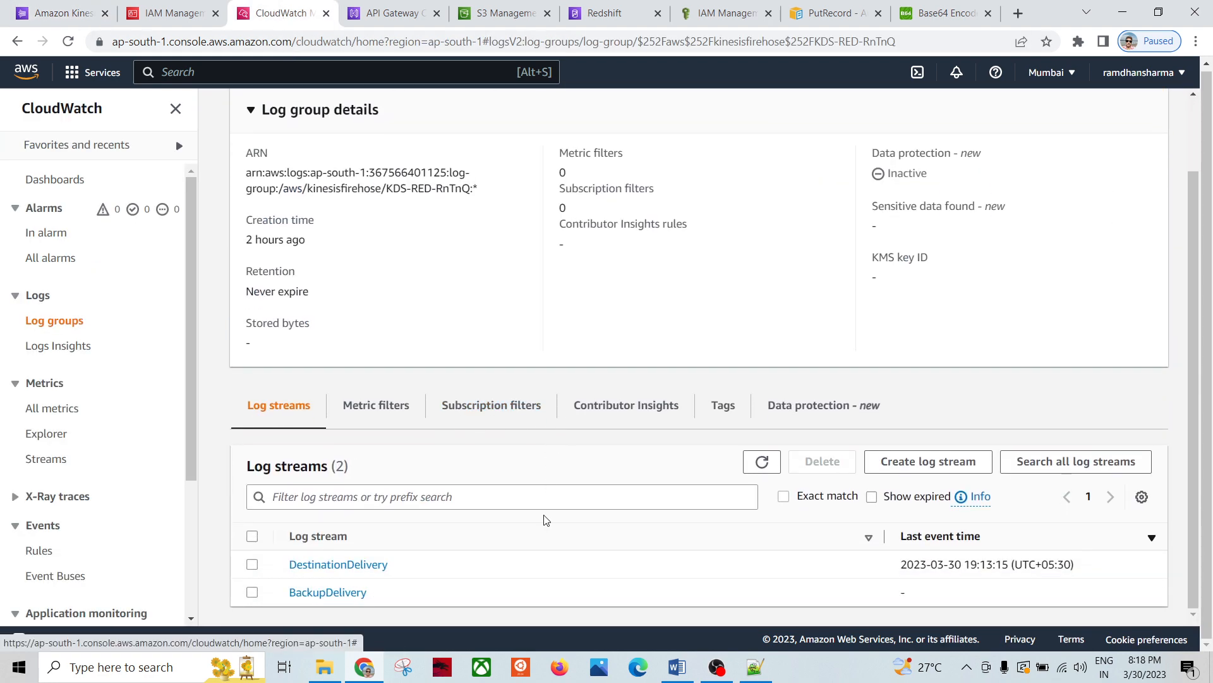
left_click(762, 462)
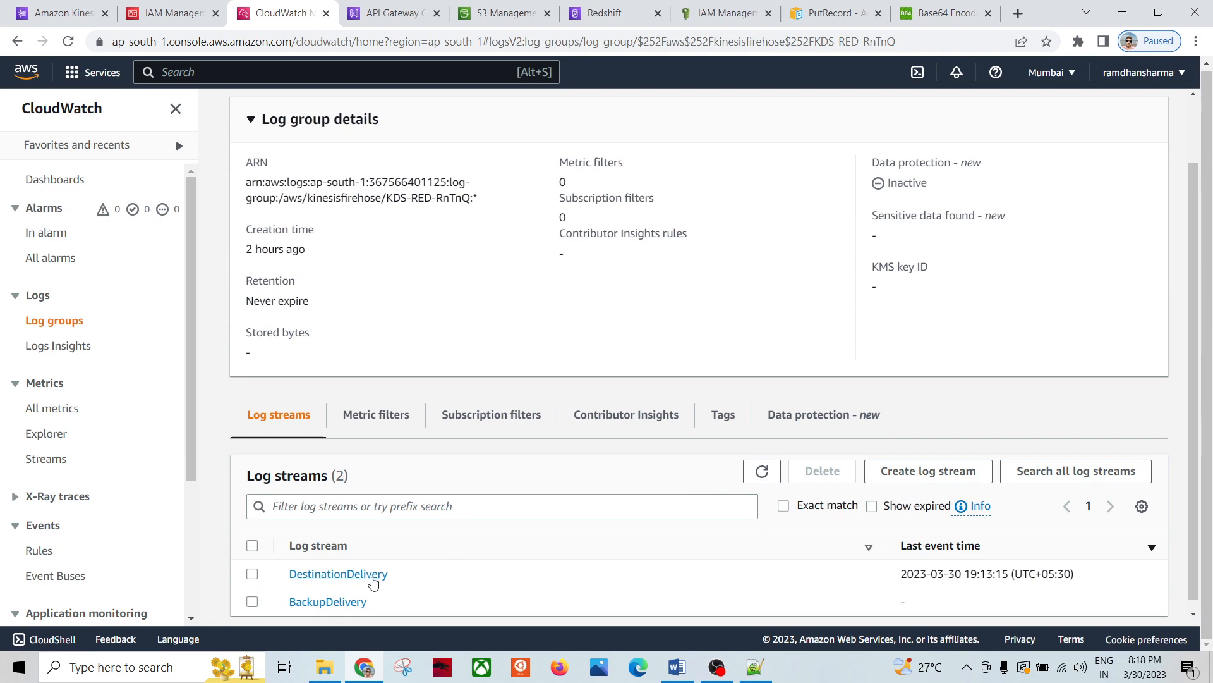
left_click(367, 576)
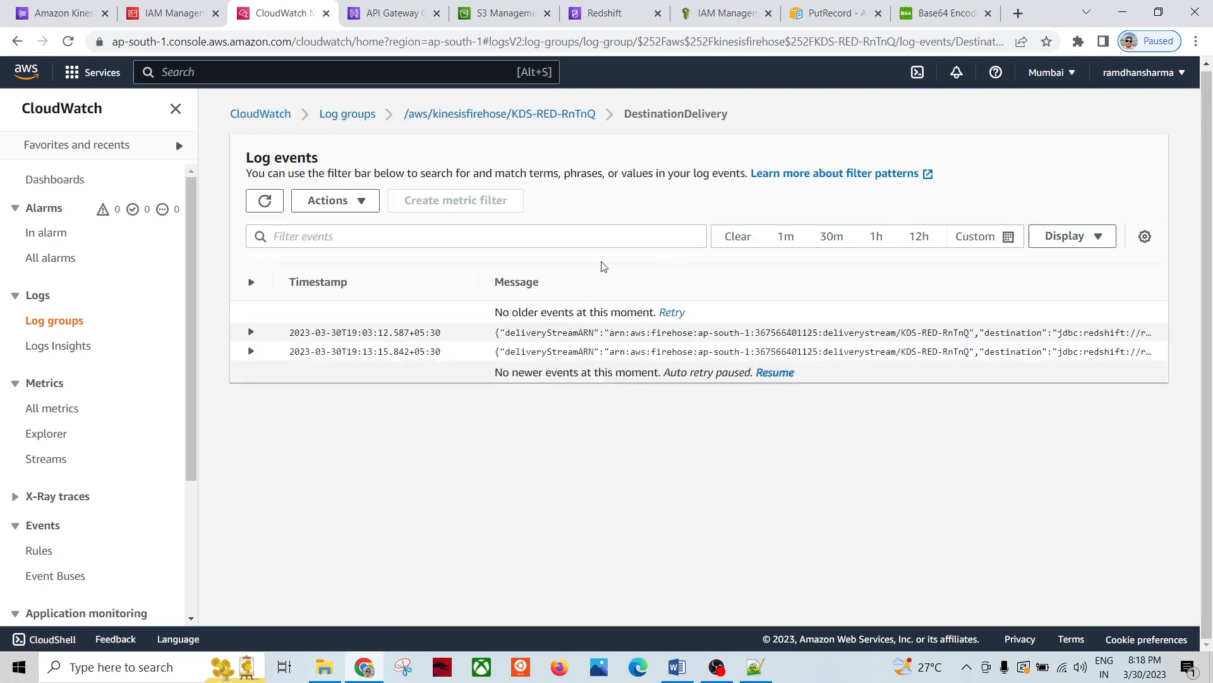
left_click(265, 201)
left_click(281, 206)
left_click(252, 354)
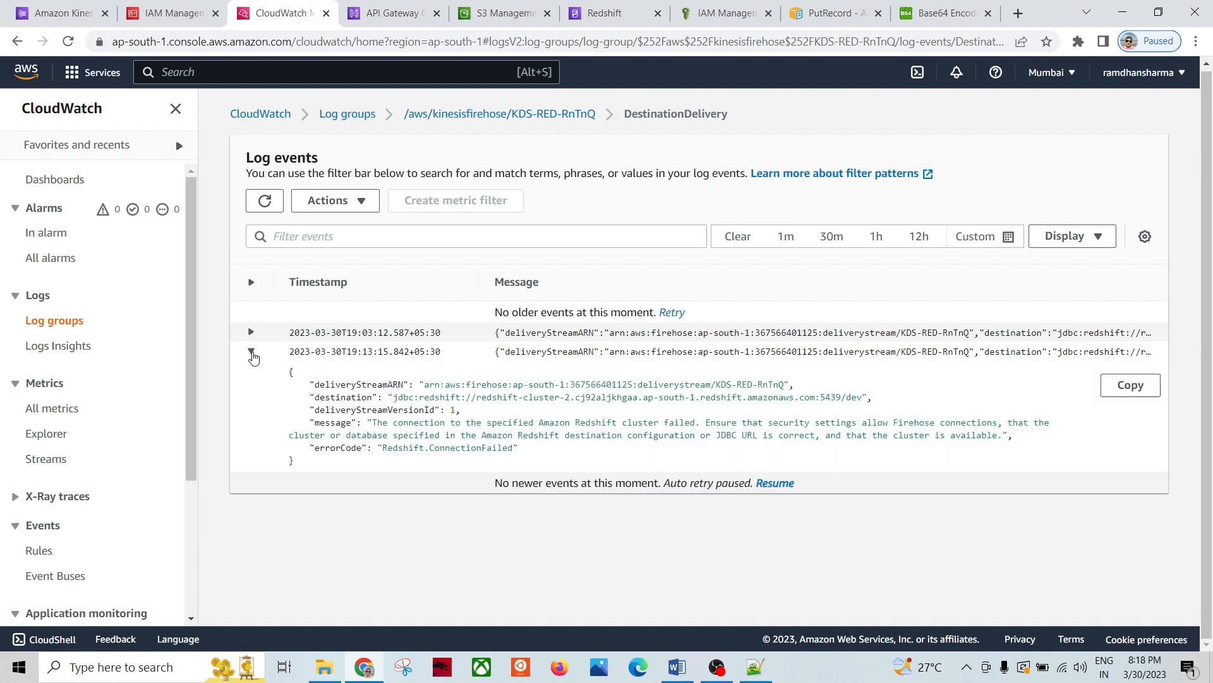
left_click(251, 354)
left_click(278, 199)
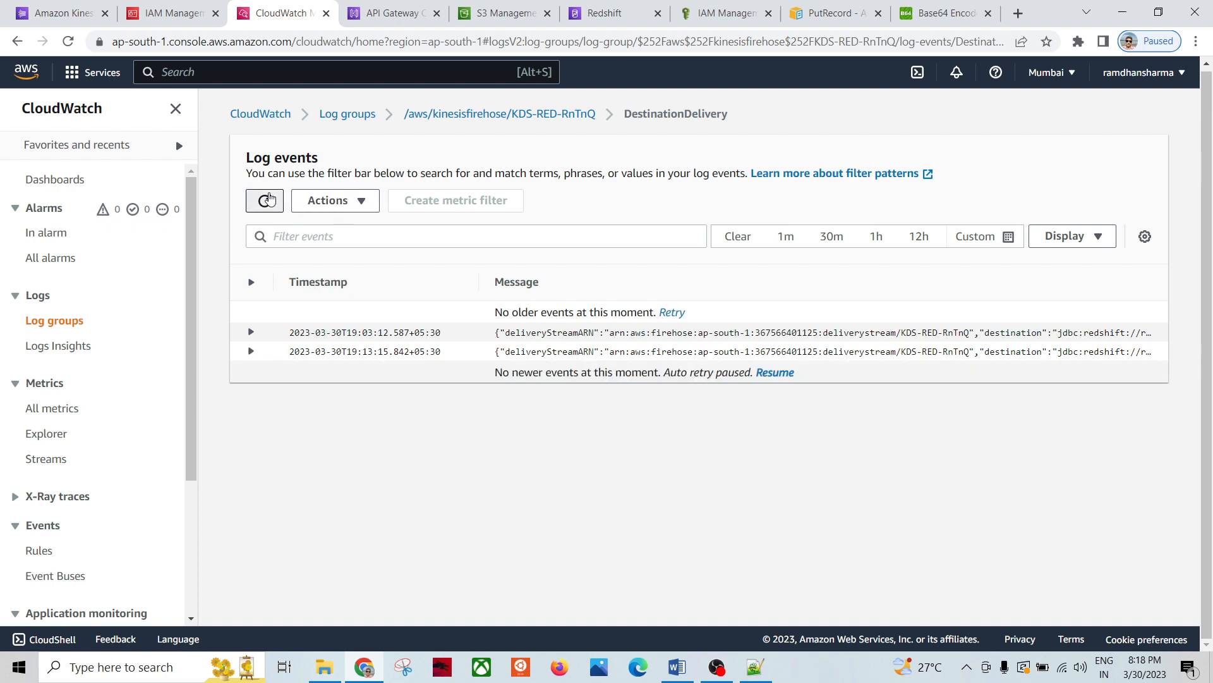
Step: Check the BackupDelivery log stream, find it empty, and return to all log groups
left_click(475, 114)
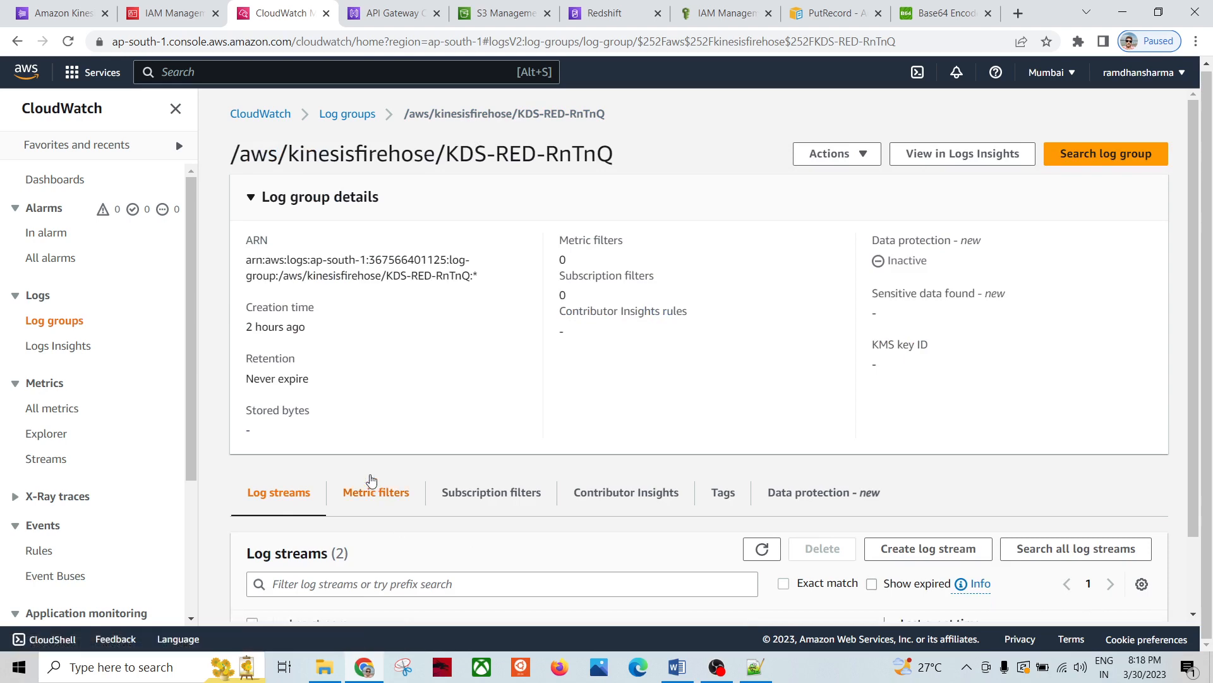
scroll(358, 568, "down", 1)
left_click(345, 591)
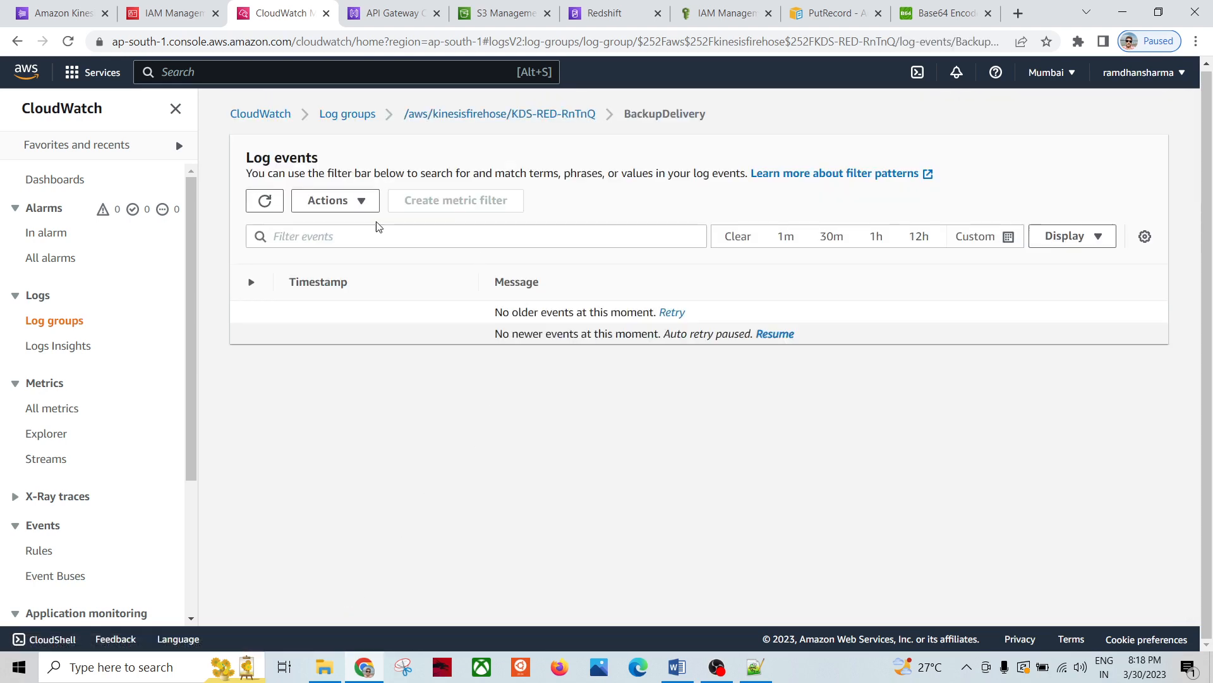
left_click(267, 200)
left_click(448, 118)
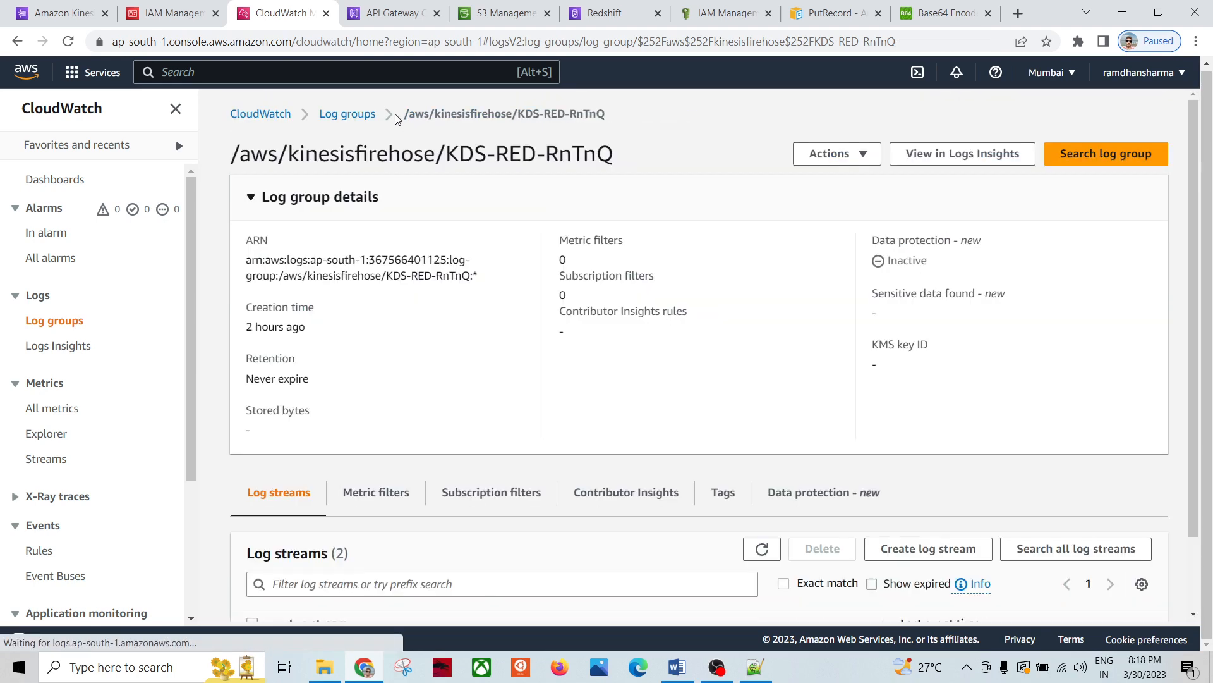
left_click(360, 117)
Step: Rerun the employee_info query in the Redshift query editor and check the results
left_click(395, 14)
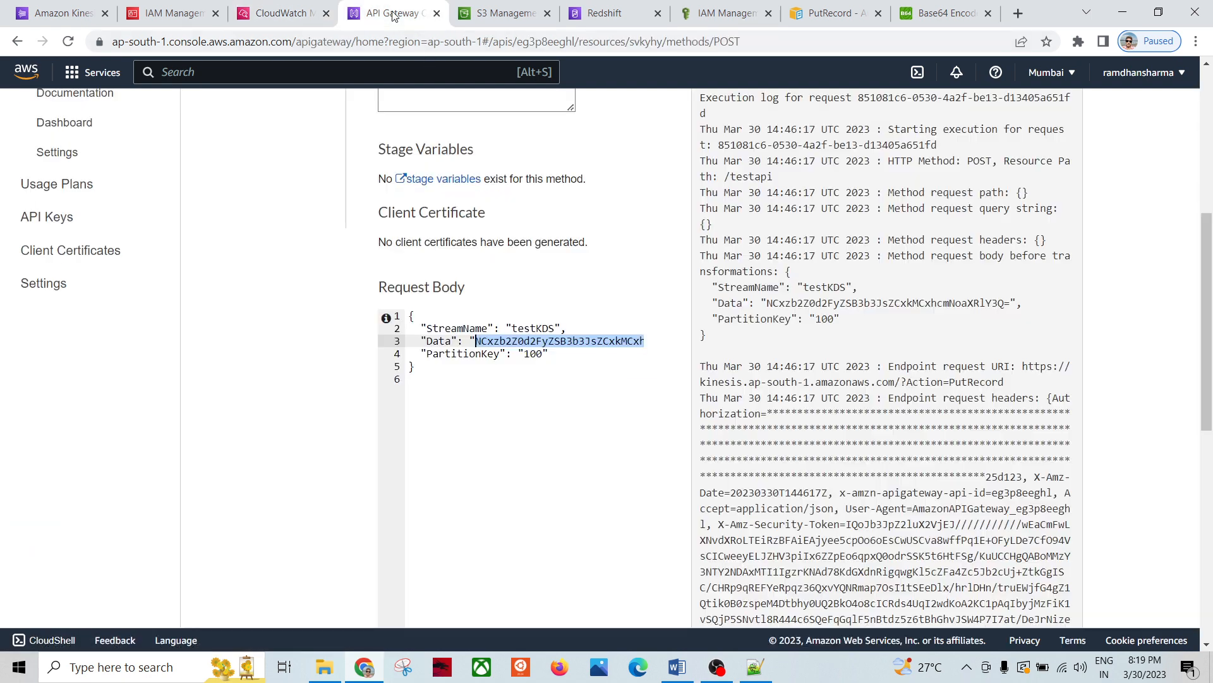
left_click(602, 15)
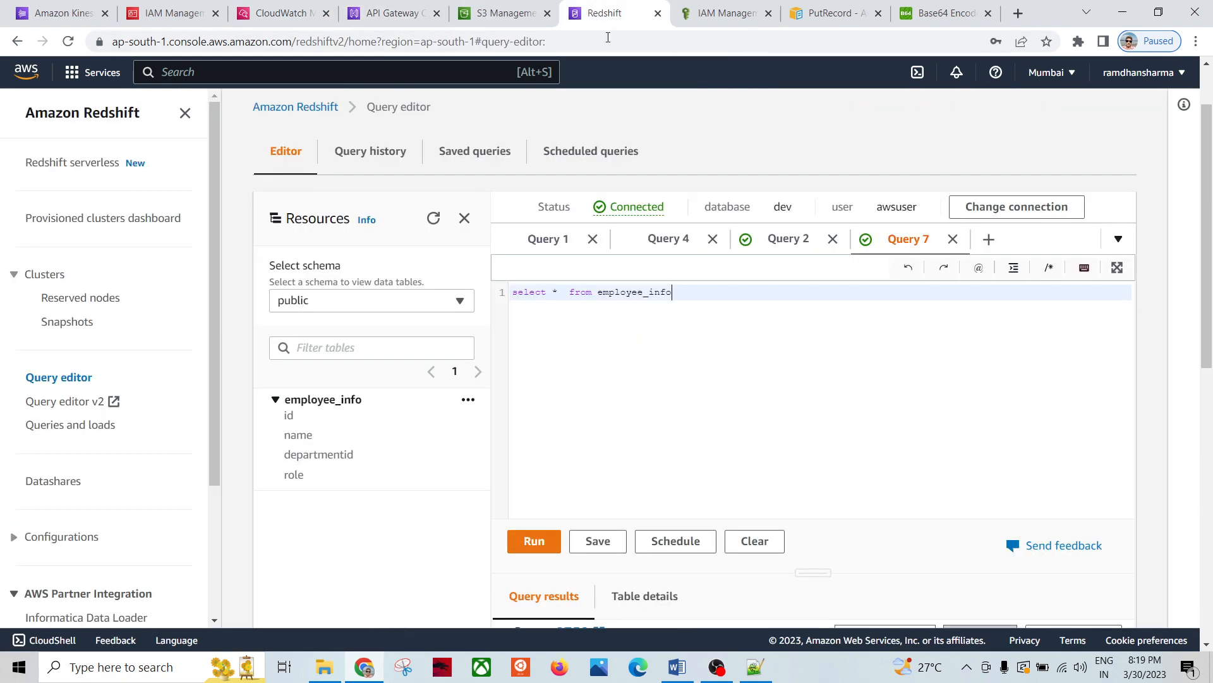
left_click(536, 542)
scroll(383, 524, "down", 4)
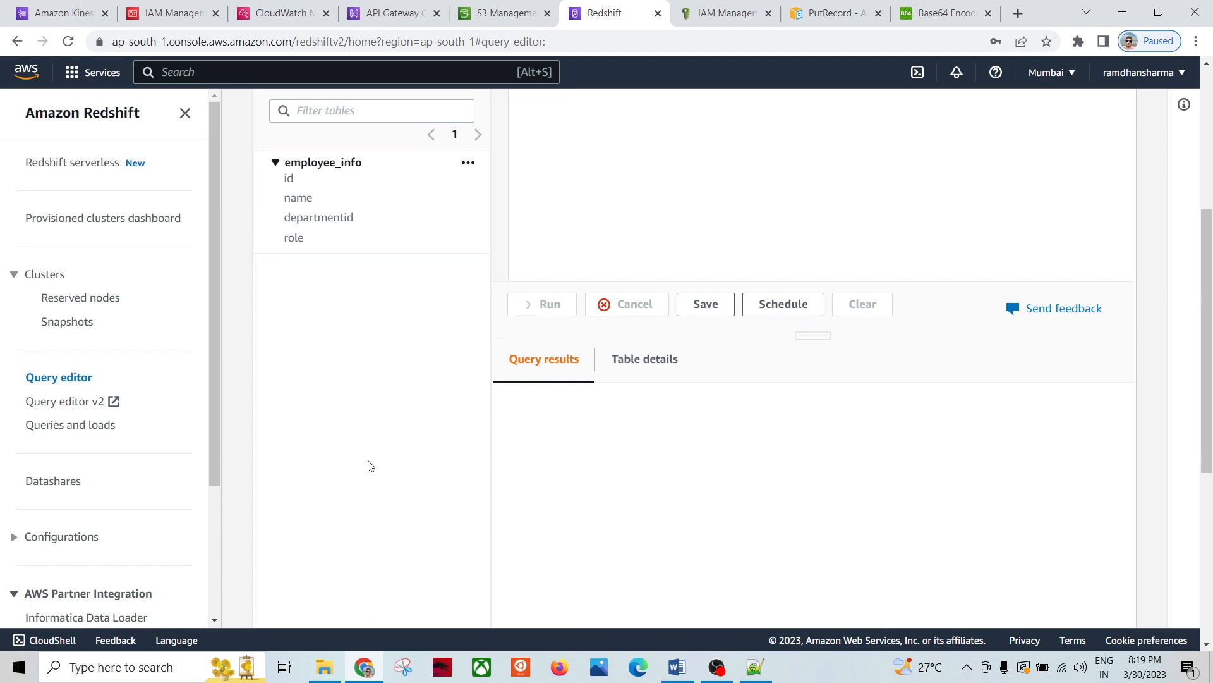
scroll(380, 451, "down", 4)
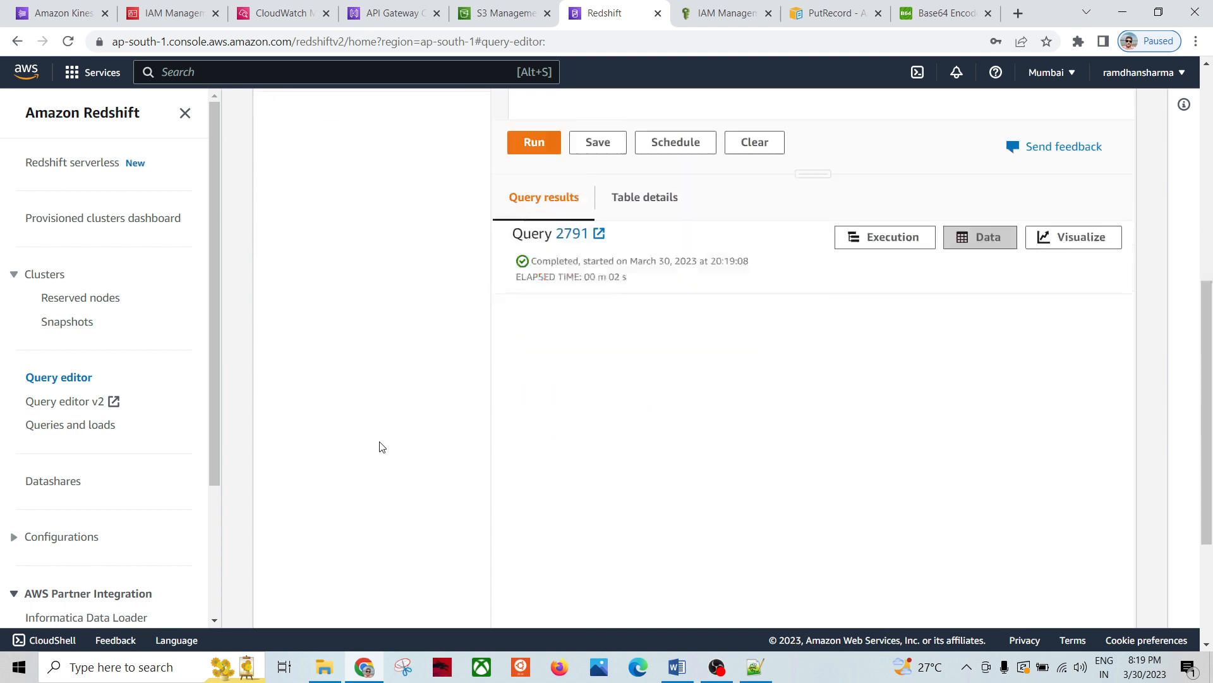
scroll(375, 434, "up", 8)
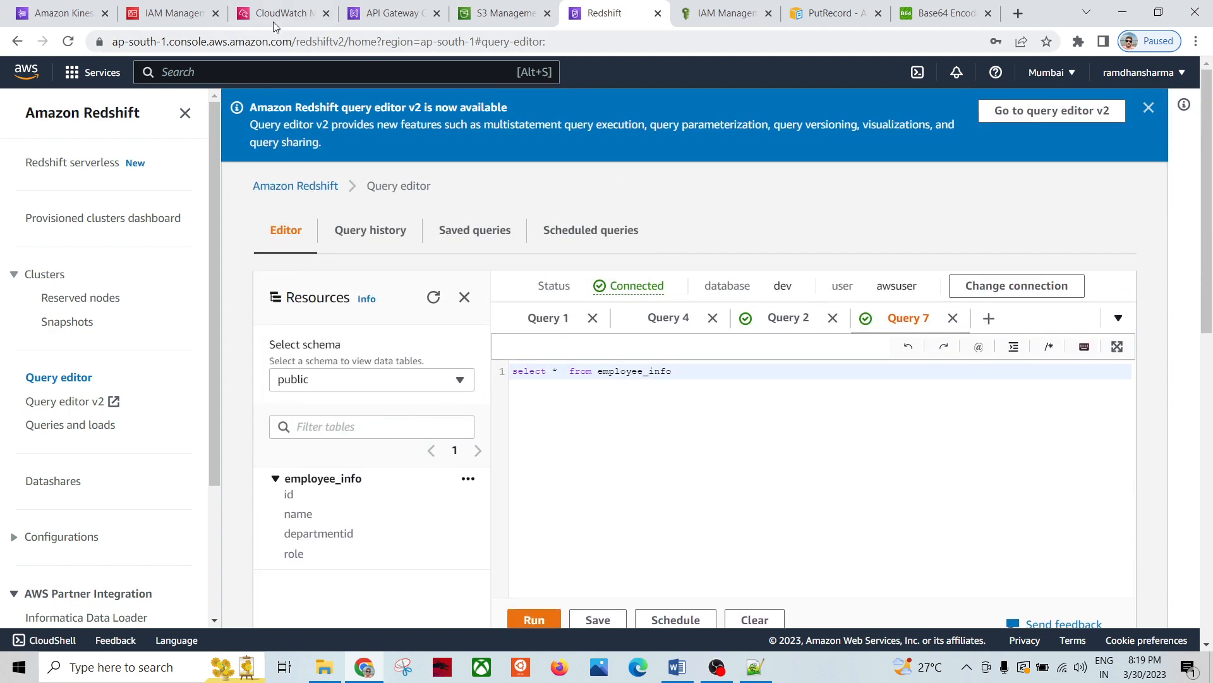
Step: Reopen the KDS-RED-RnTnQ DestinationDelivery log events and refresh them
left_click(176, 17)
left_click(273, 16)
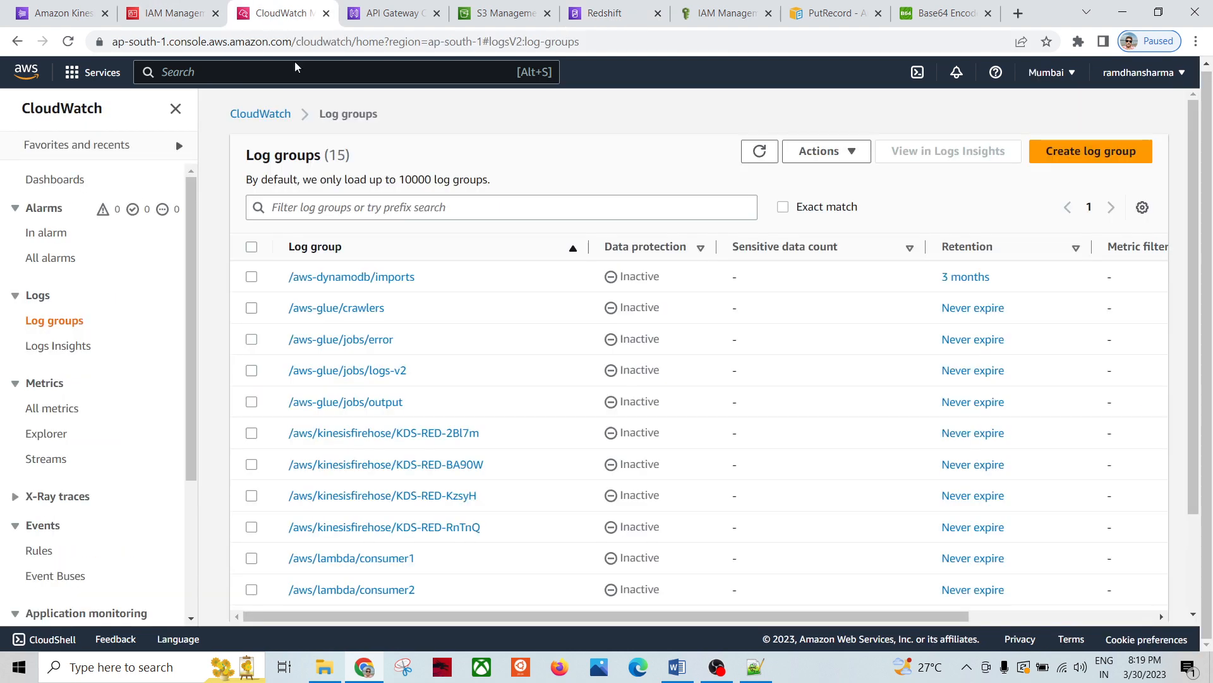
left_click(447, 532)
scroll(754, 525, "down", 2)
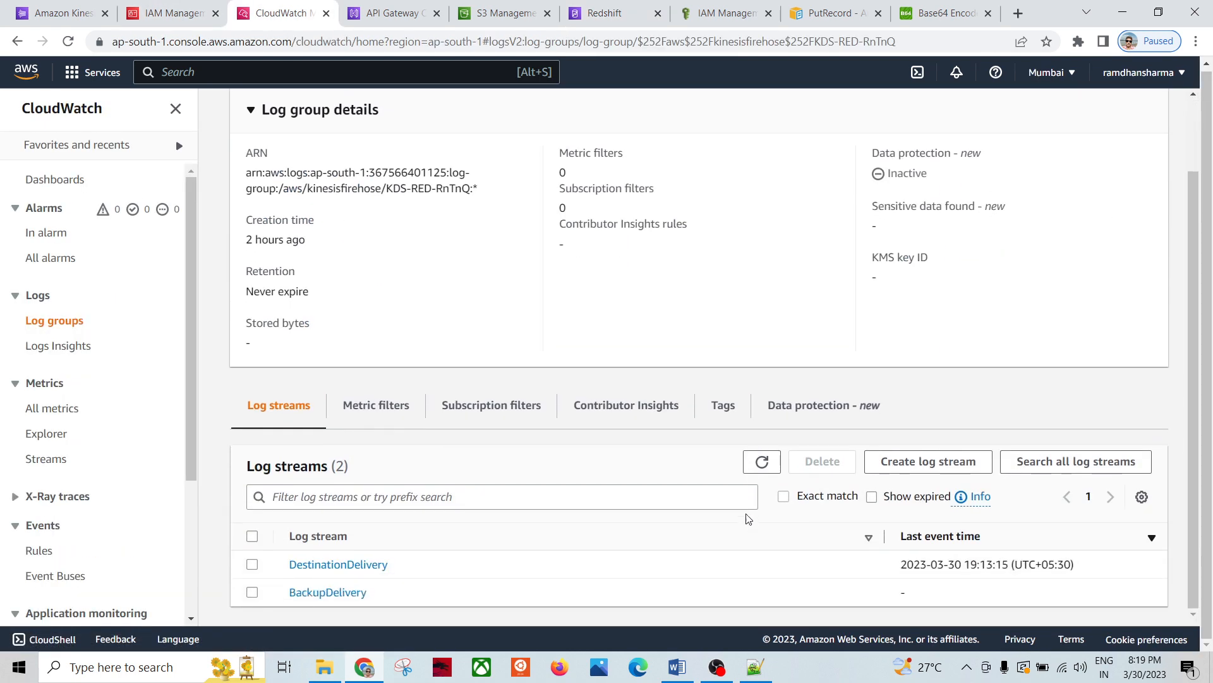
left_click(762, 462)
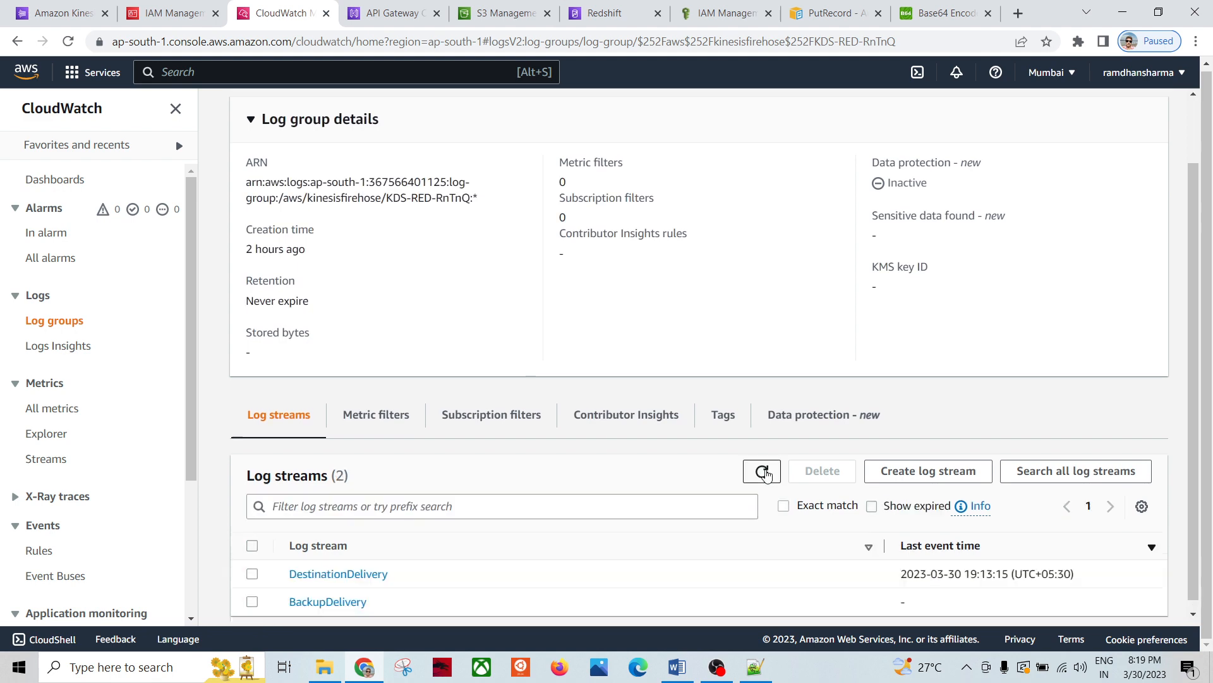
left_click(376, 565)
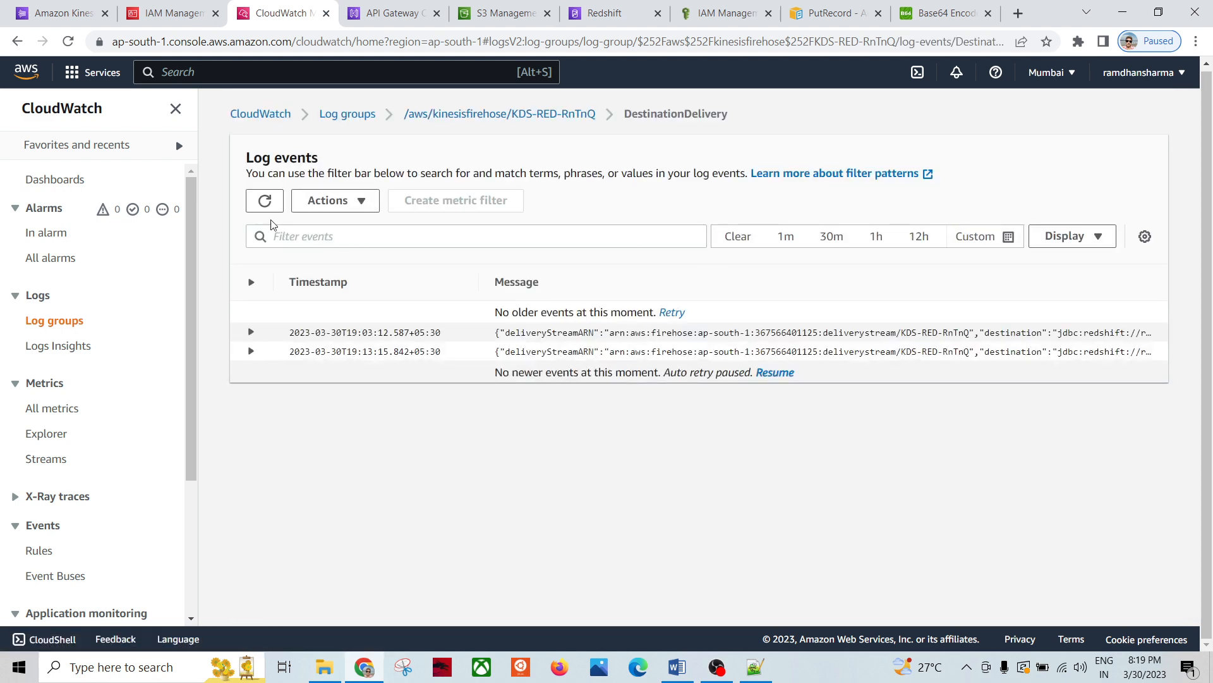
left_click(265, 202)
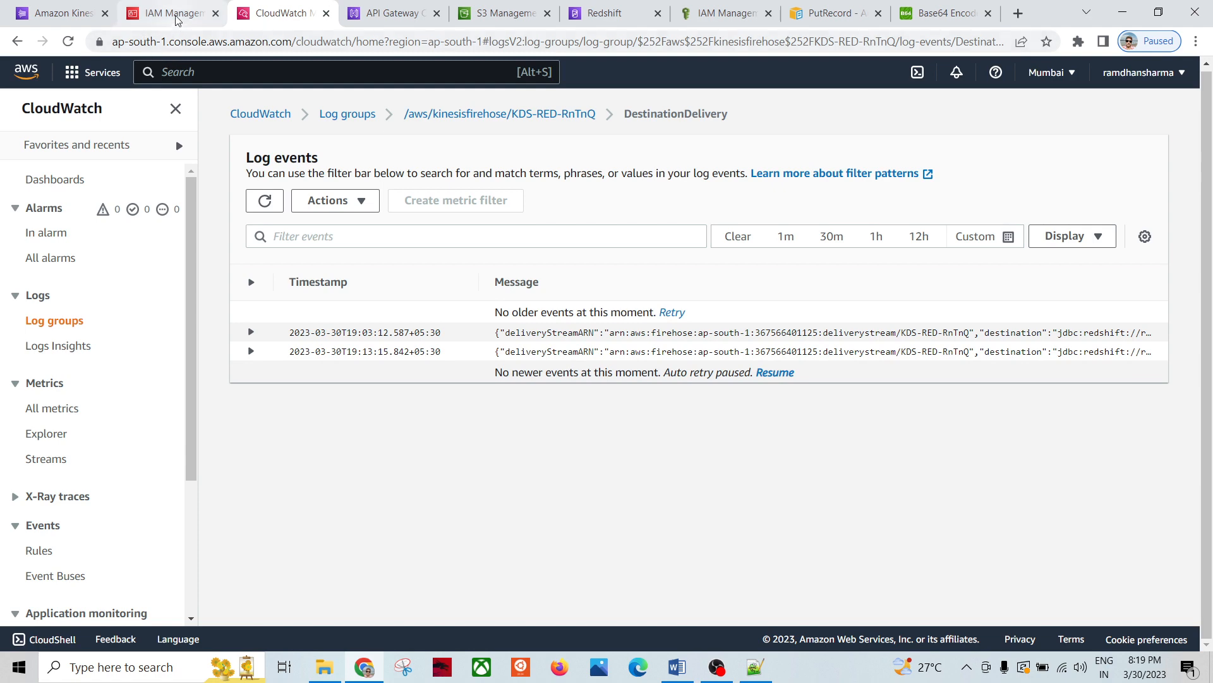
Step: Close the kinesisPutRecordPolicy IAM page and return to the KDS-RED-RnTnQ delivery stream
left_click(172, 13)
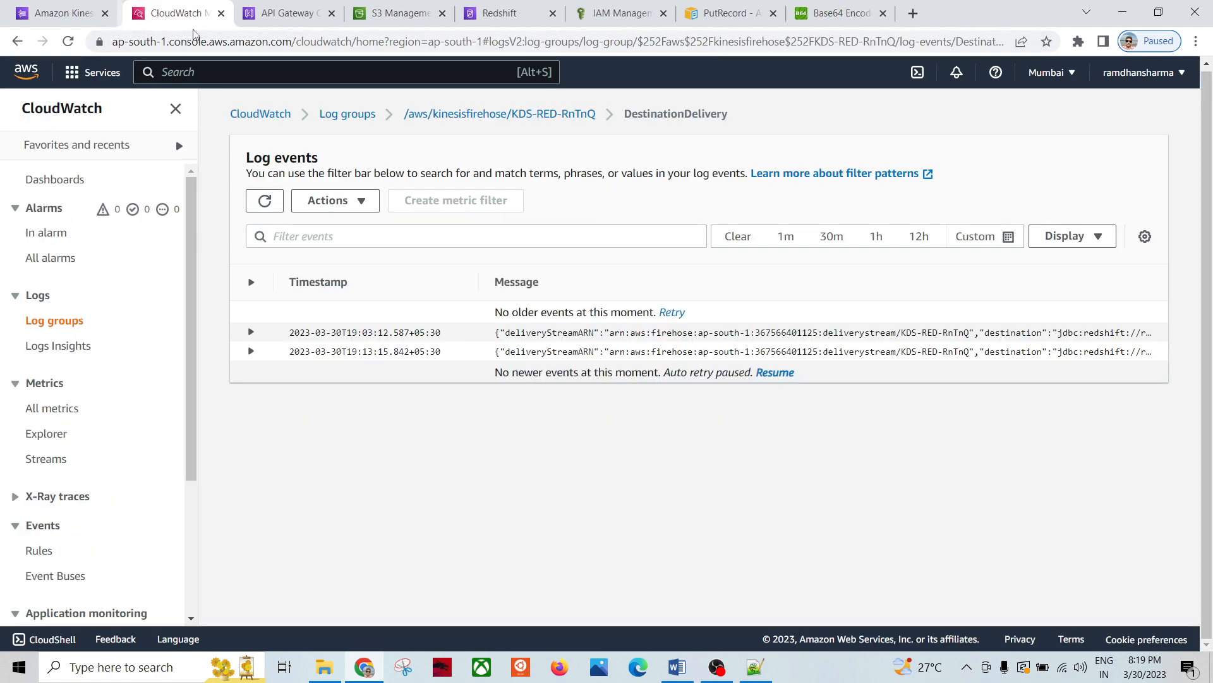
left_click(216, 14)
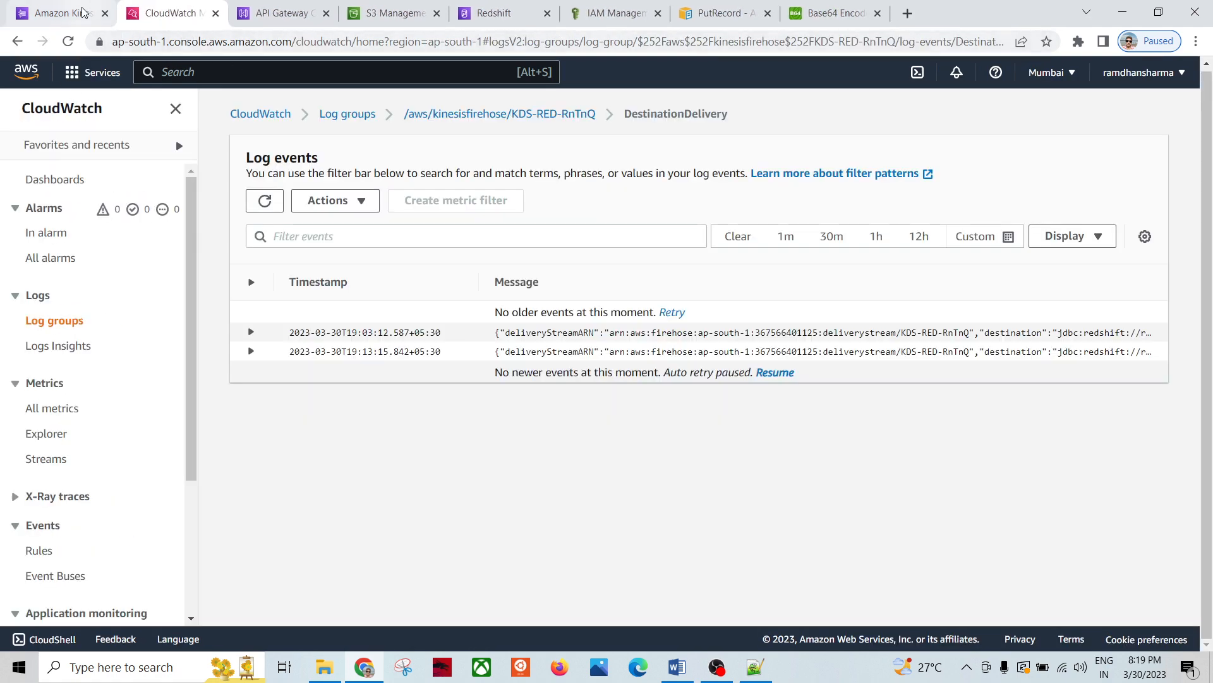
left_click(83, 11)
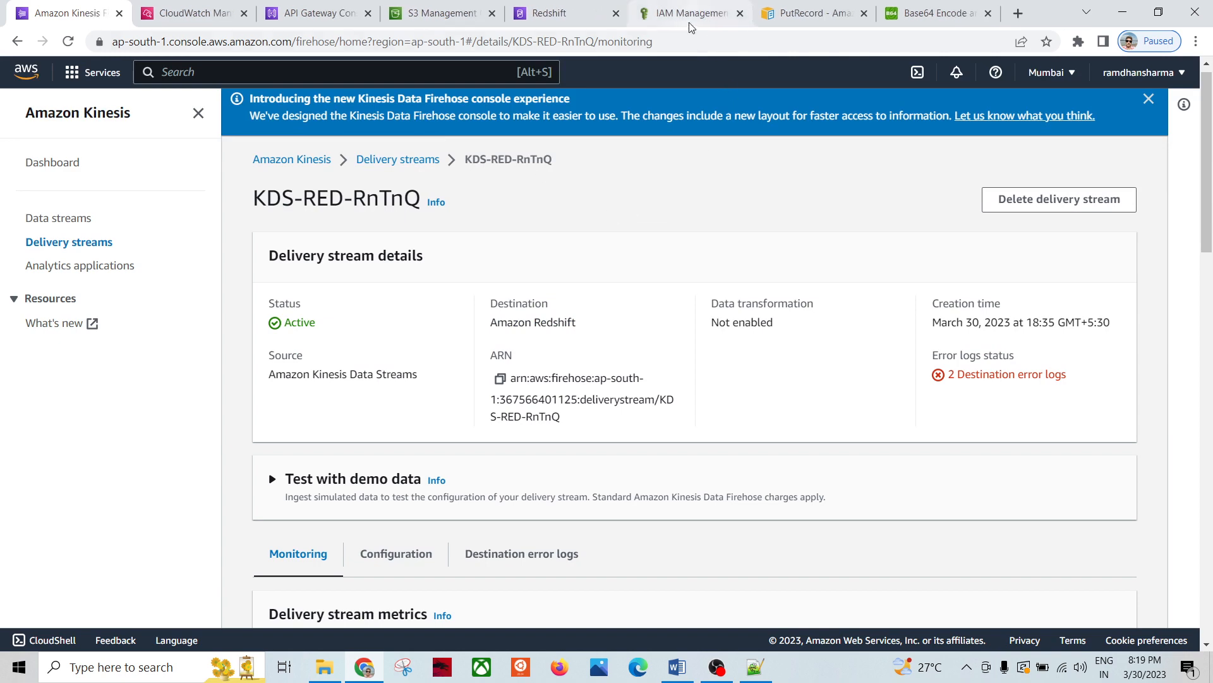
Step: Compare the pipeline diagram with the PutRecord sample request's StreamName, Data and PartitionKey
left_click(818, 13)
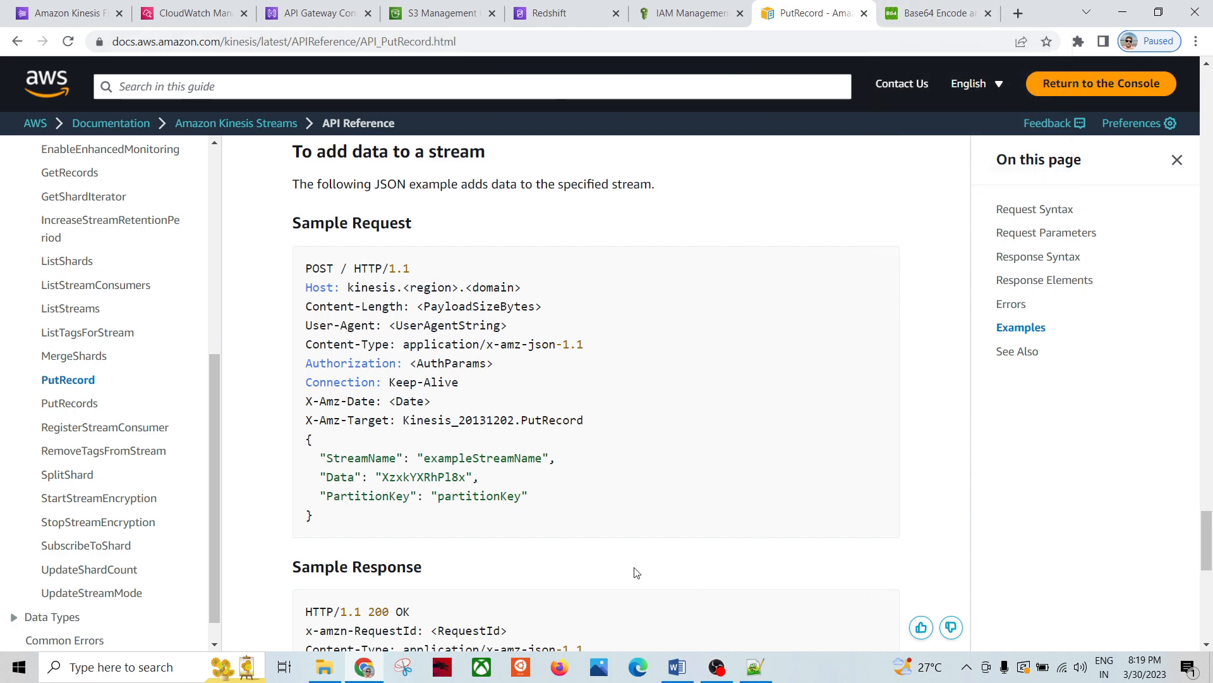
left_click(668, 675)
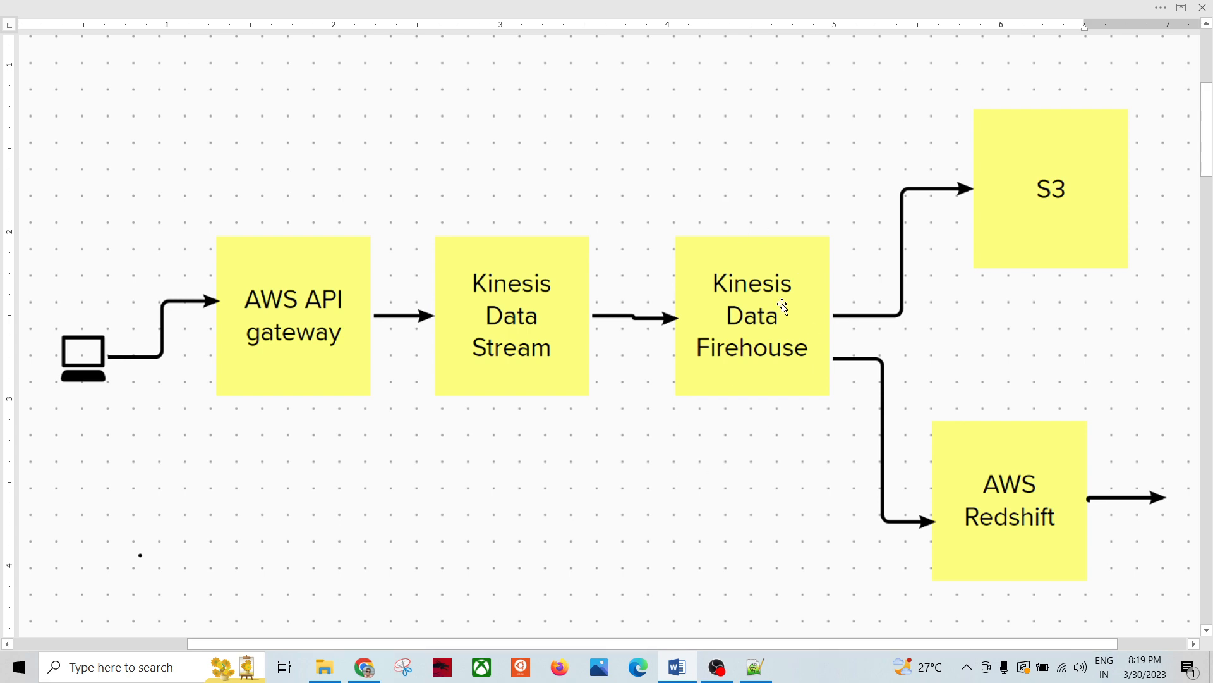
key("alt+Tab")
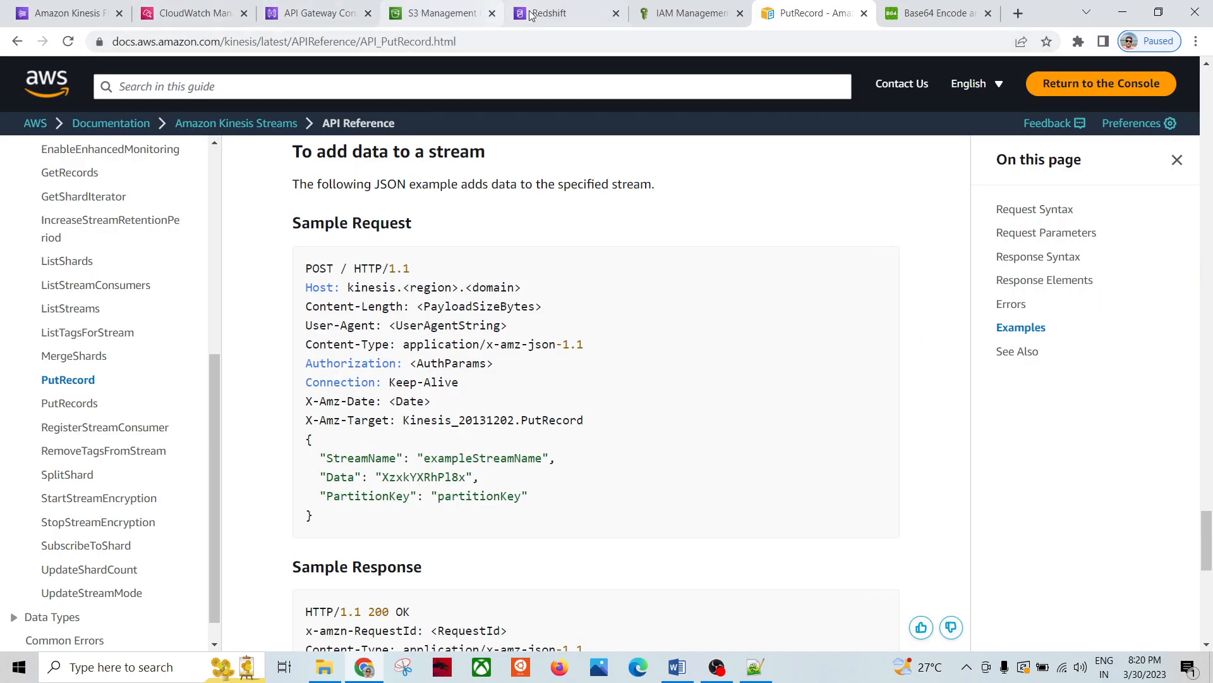
Step: Rerun the employee_info select query in the Redshift query editor
left_click(597, 11)
scroll(563, 543, "down", 4)
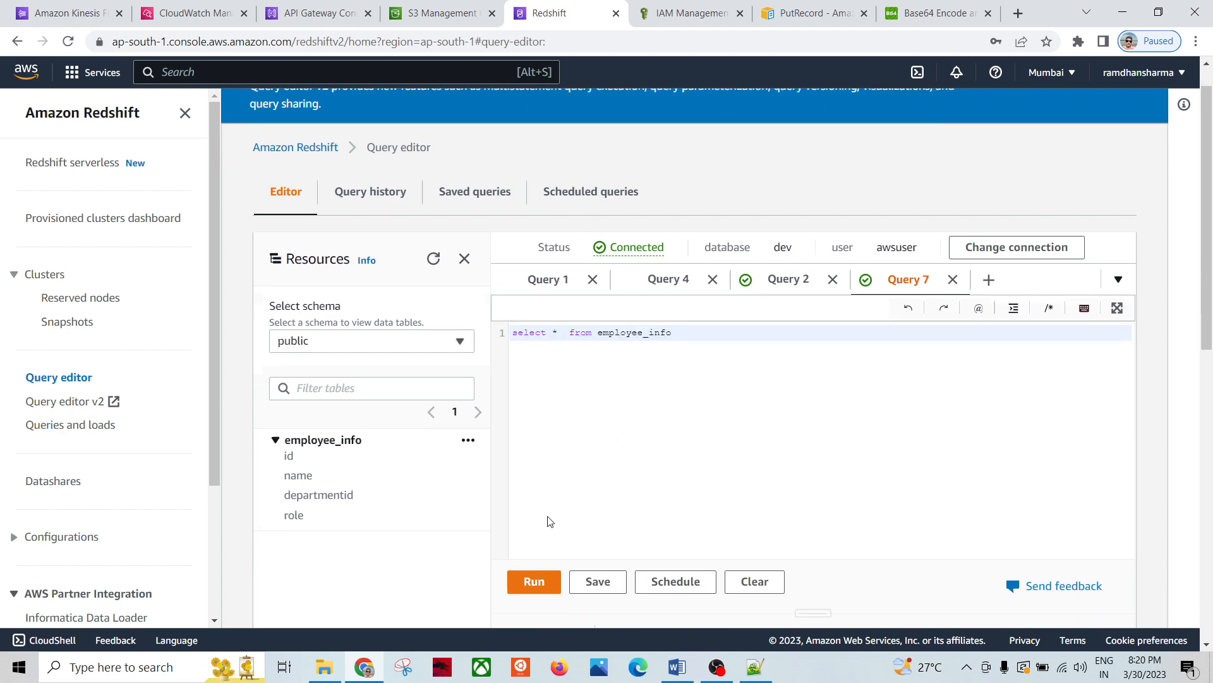
left_click(534, 382)
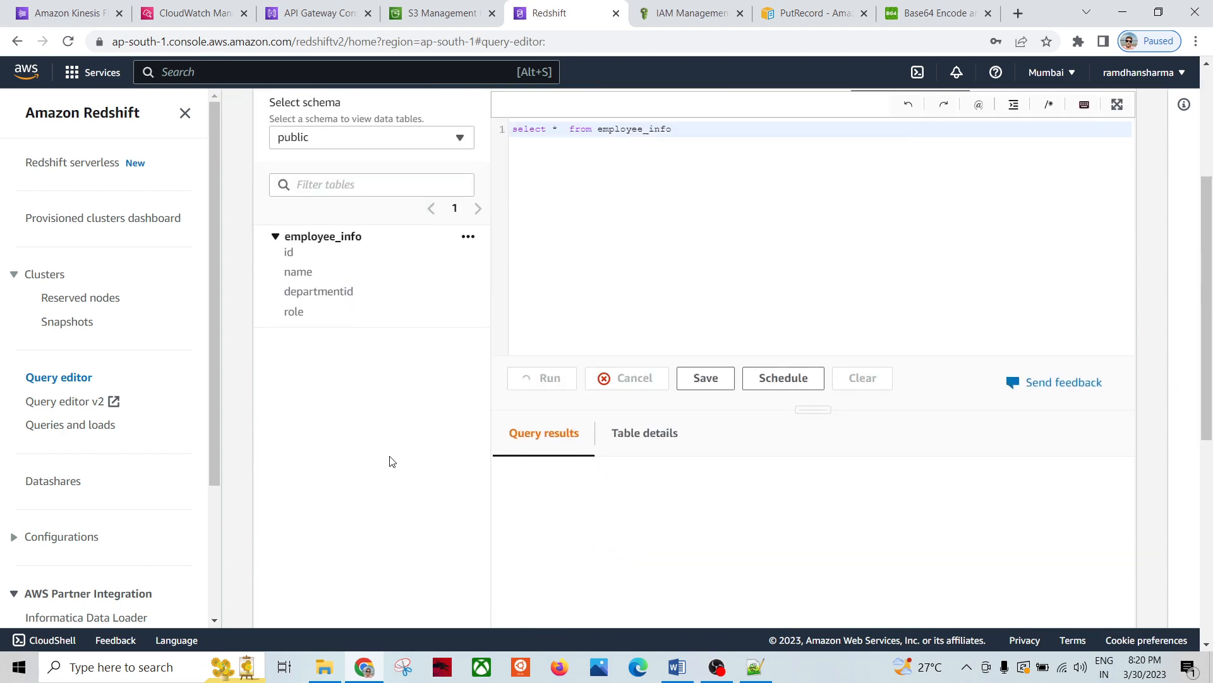
scroll(392, 457, "down", 1)
scroll(392, 407, "up", 2)
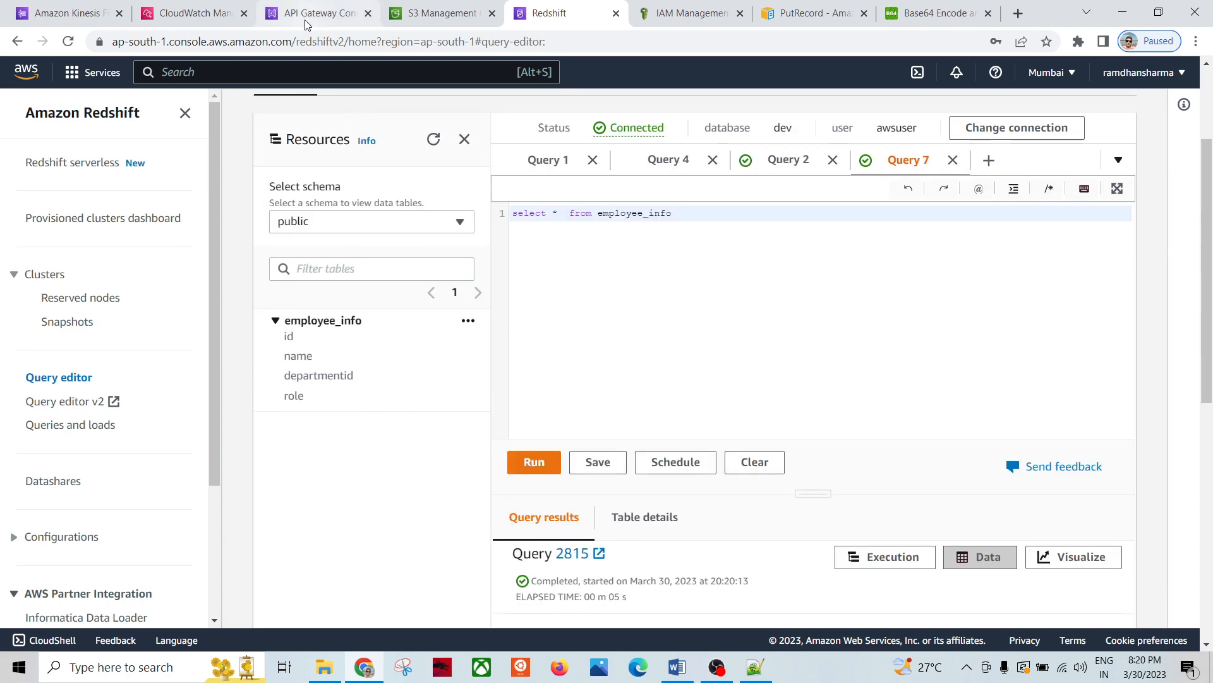
Step: Refresh the intermediates3 S3 bucket repeatedly, confirming no new objects have arrived
left_click(438, 16)
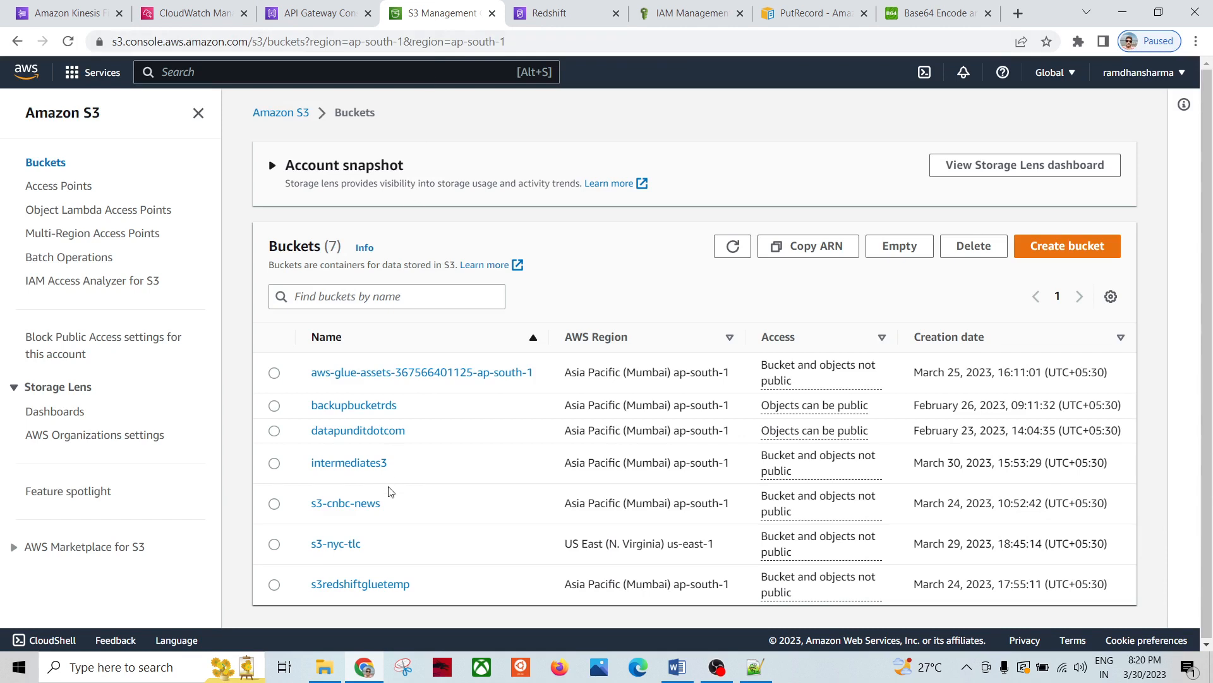
left_click(363, 465)
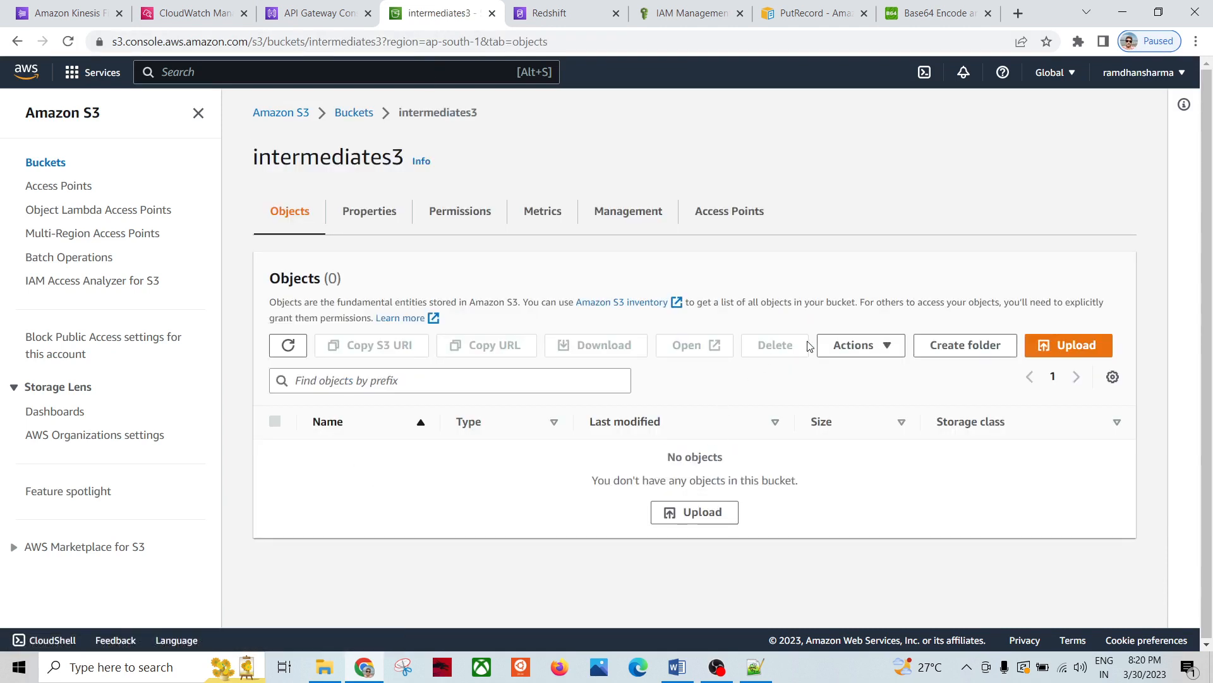
left_click(288, 346)
left_click(289, 346)
left_click(353, 114)
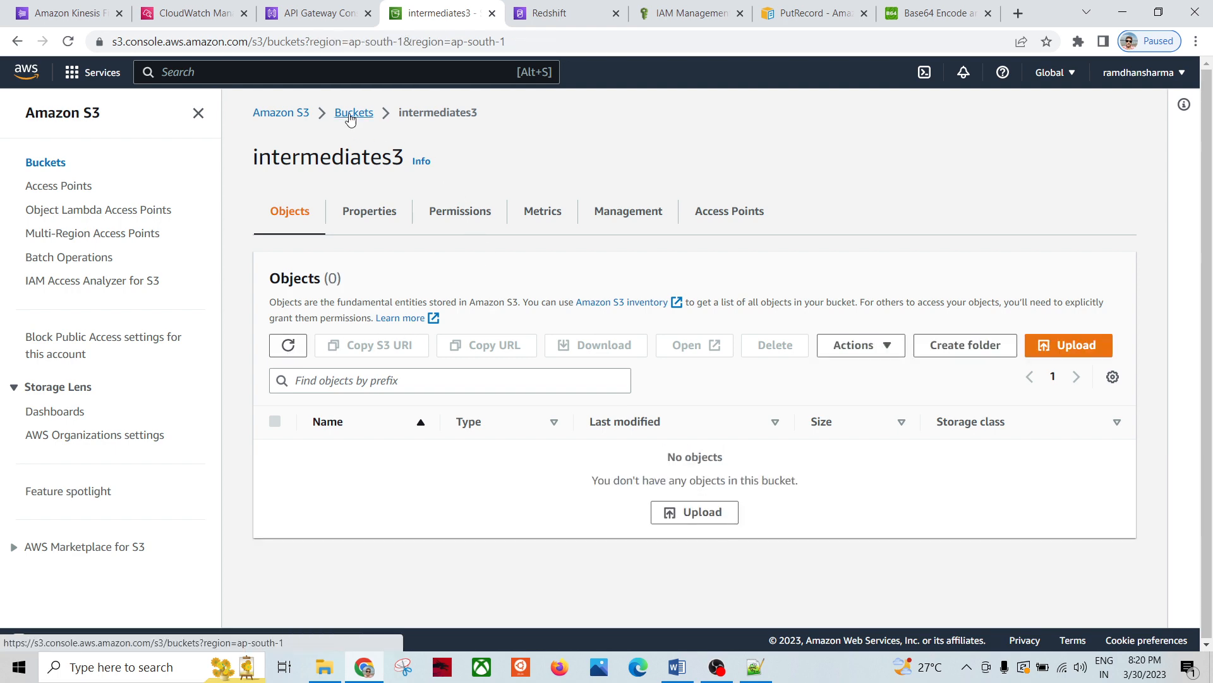
left_click(357, 464)
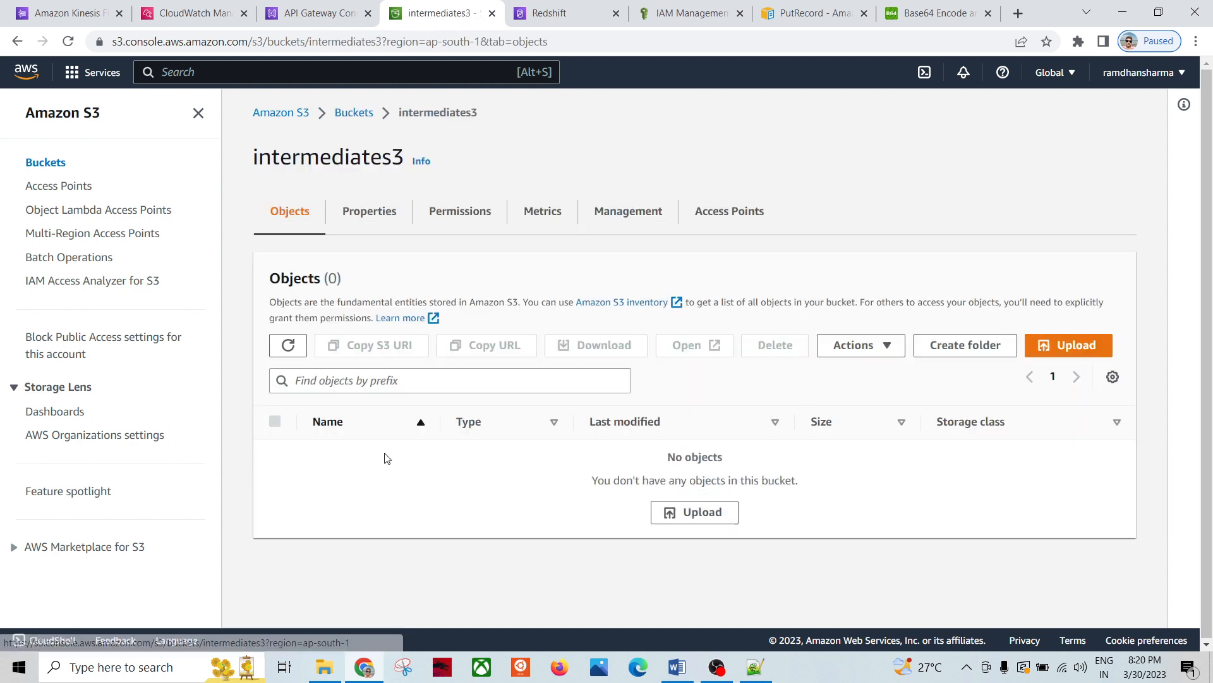
left_click(290, 345)
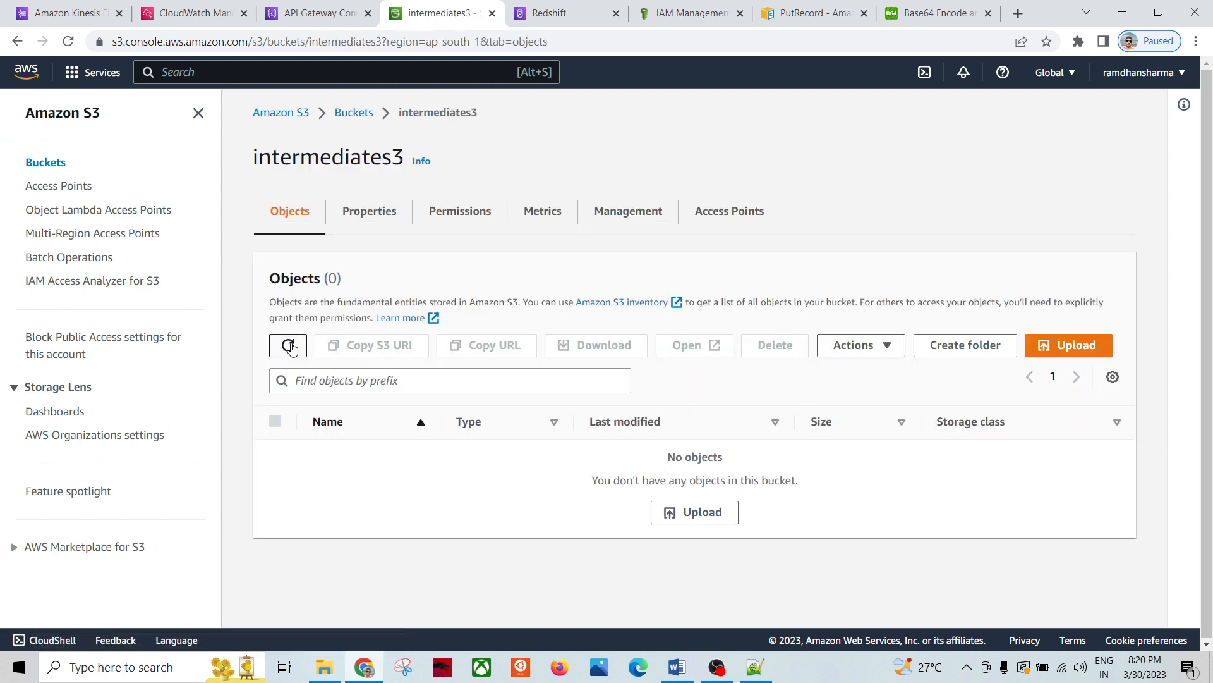
left_click(320, 14)
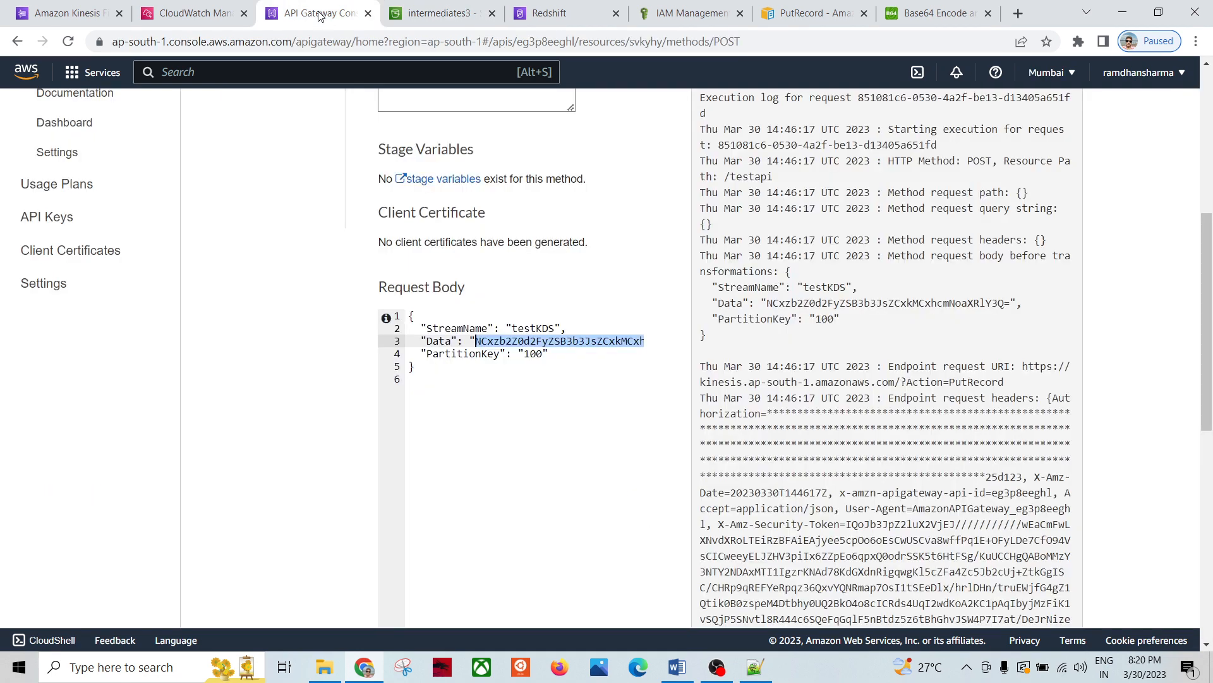
Step: Refresh the DestinationDelivery log events, still only the 19:03:12 and 19:13:15 entries
left_click(196, 14)
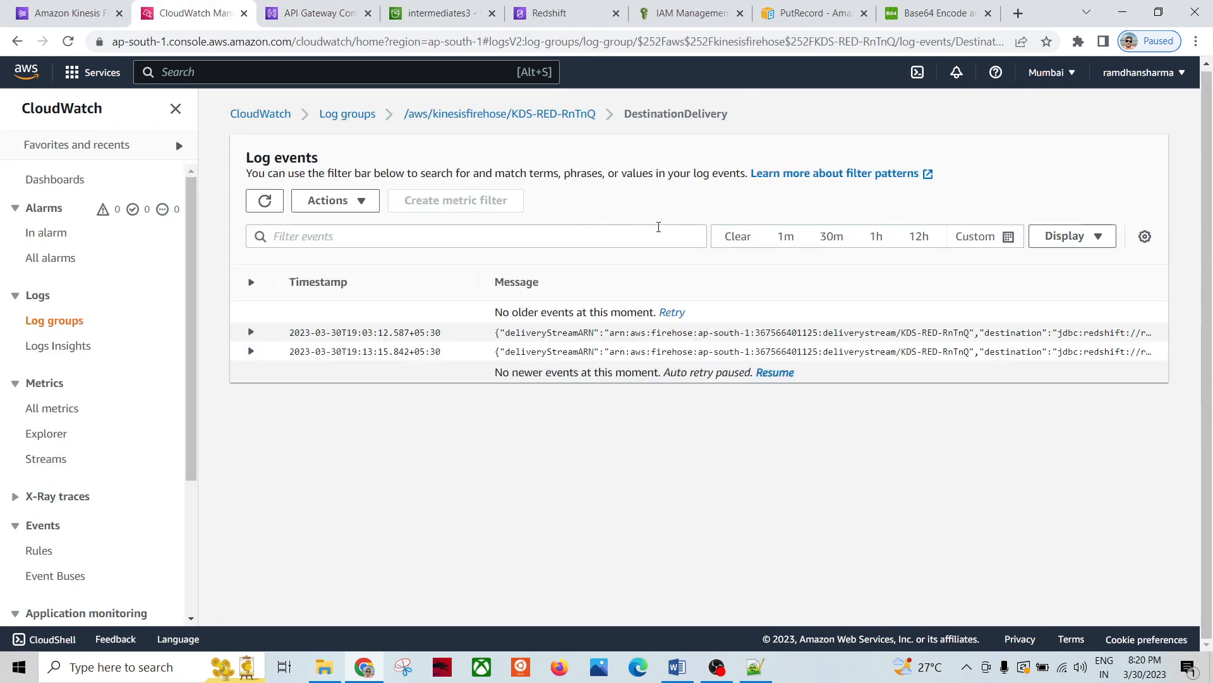
left_click(266, 200)
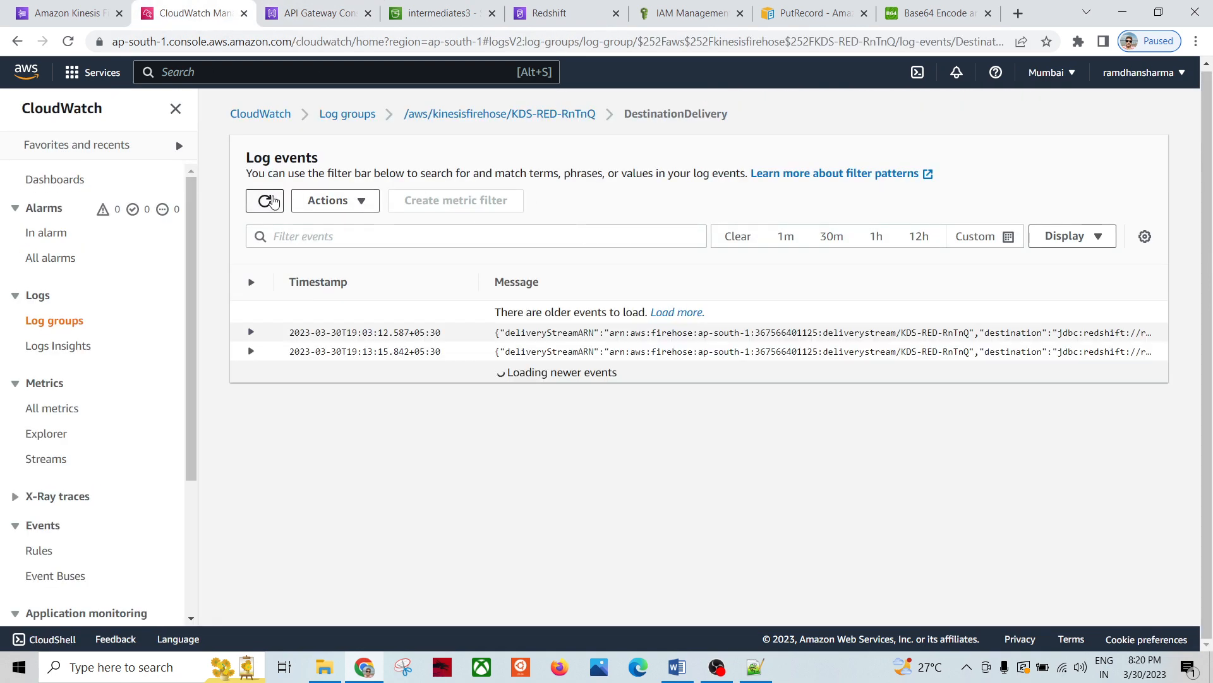
left_click(272, 200)
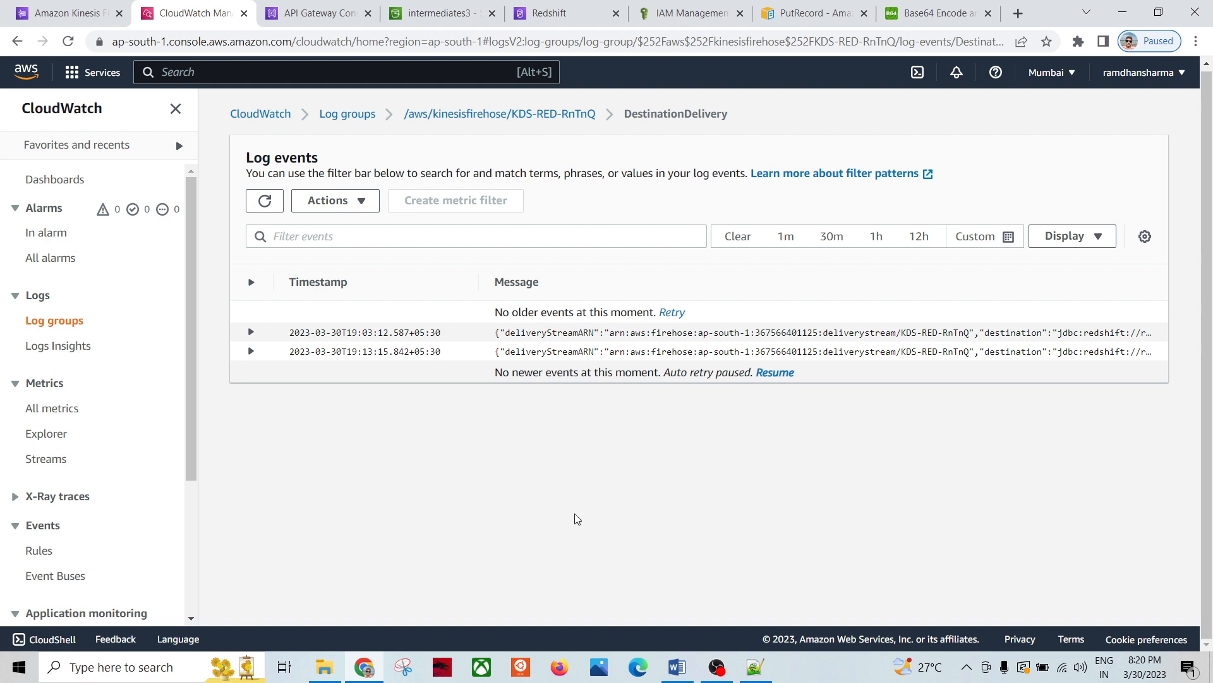
Step: Bring the Whiteboard pipeline diagram to the front
left_click(365, 666)
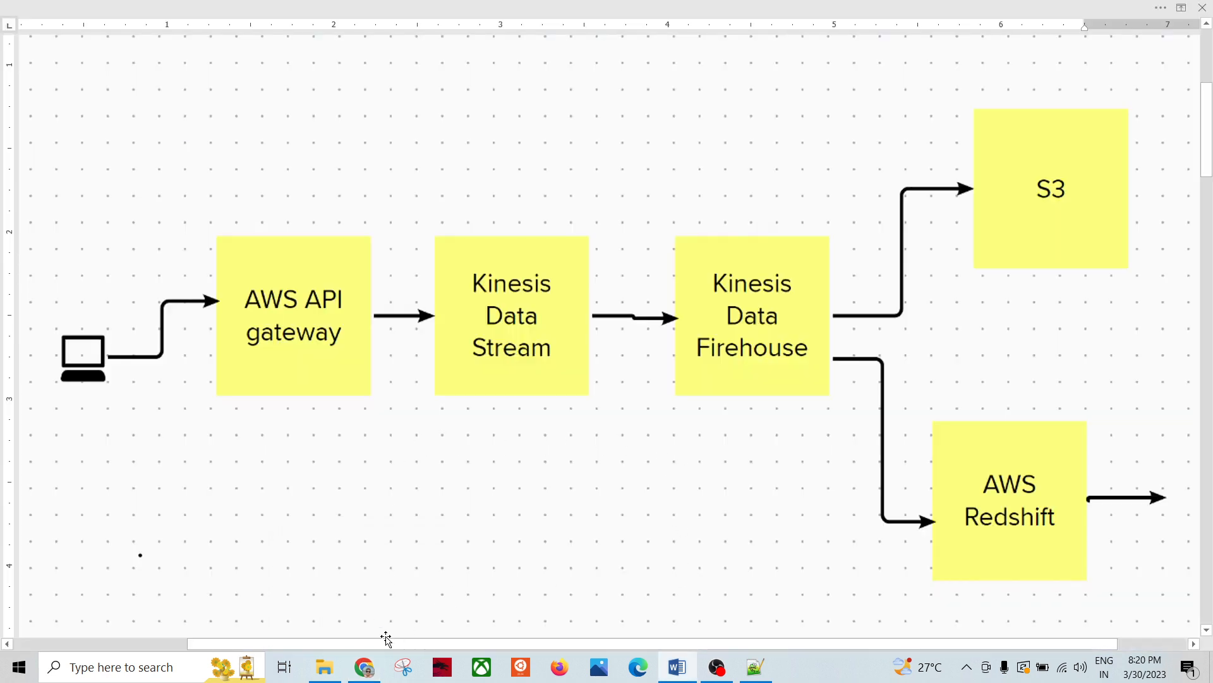
left_click(365, 667)
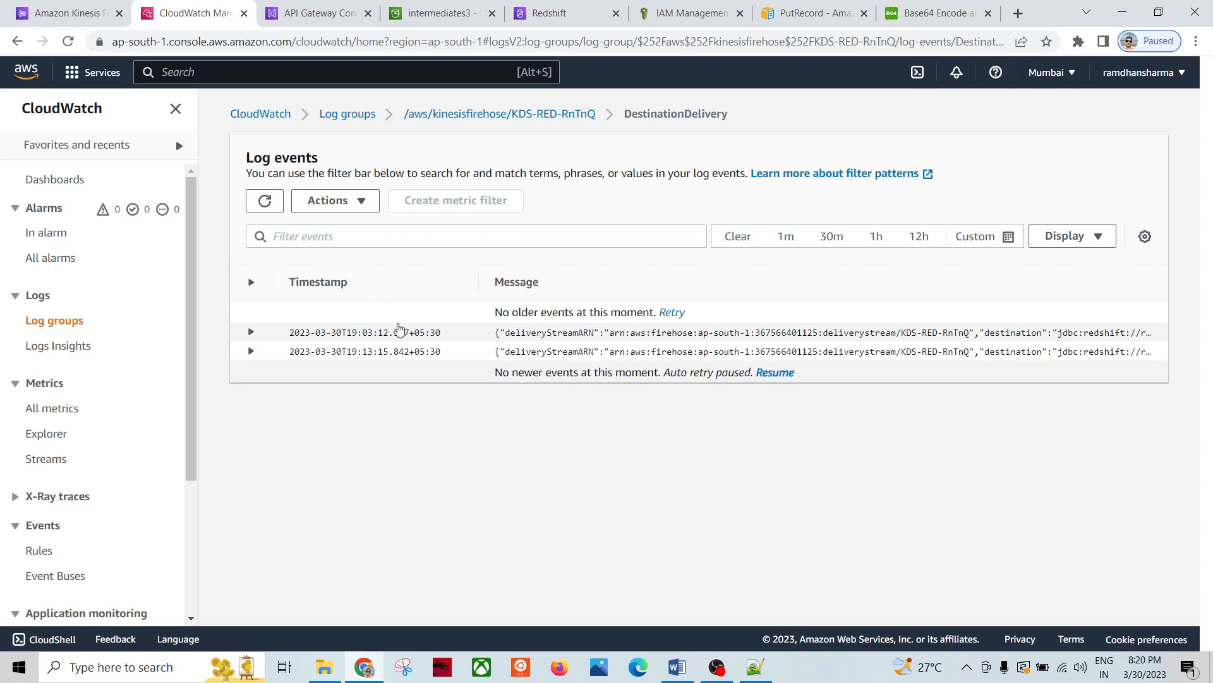
left_click(675, 665)
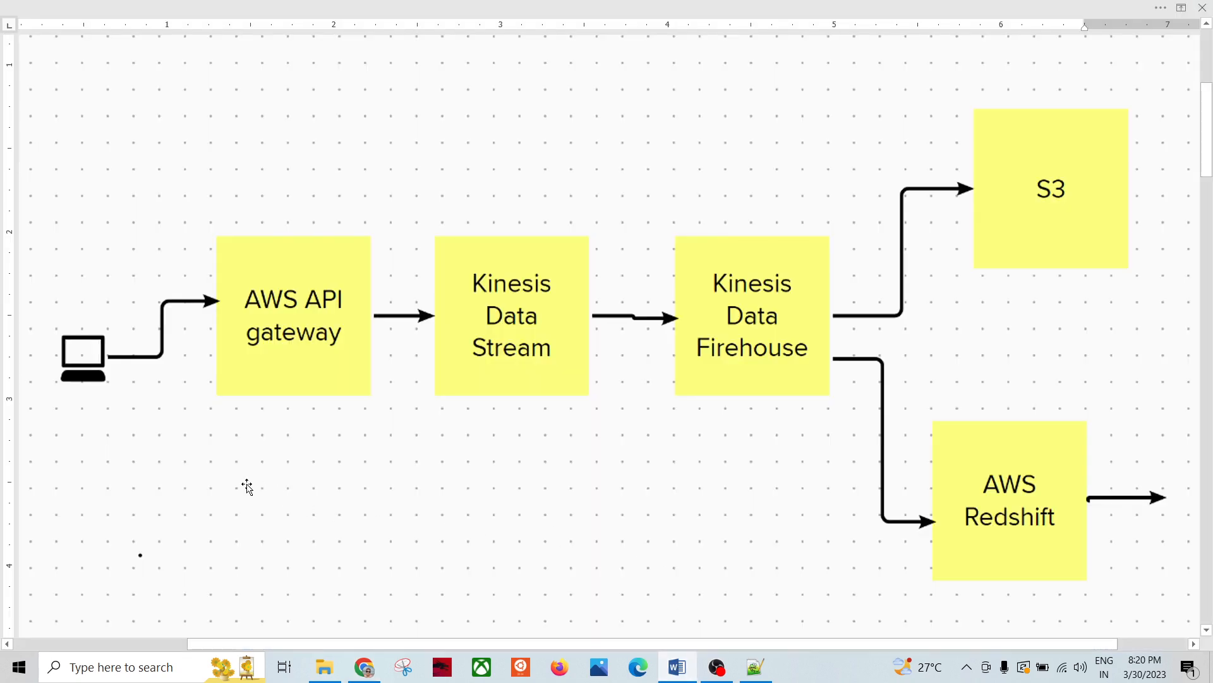
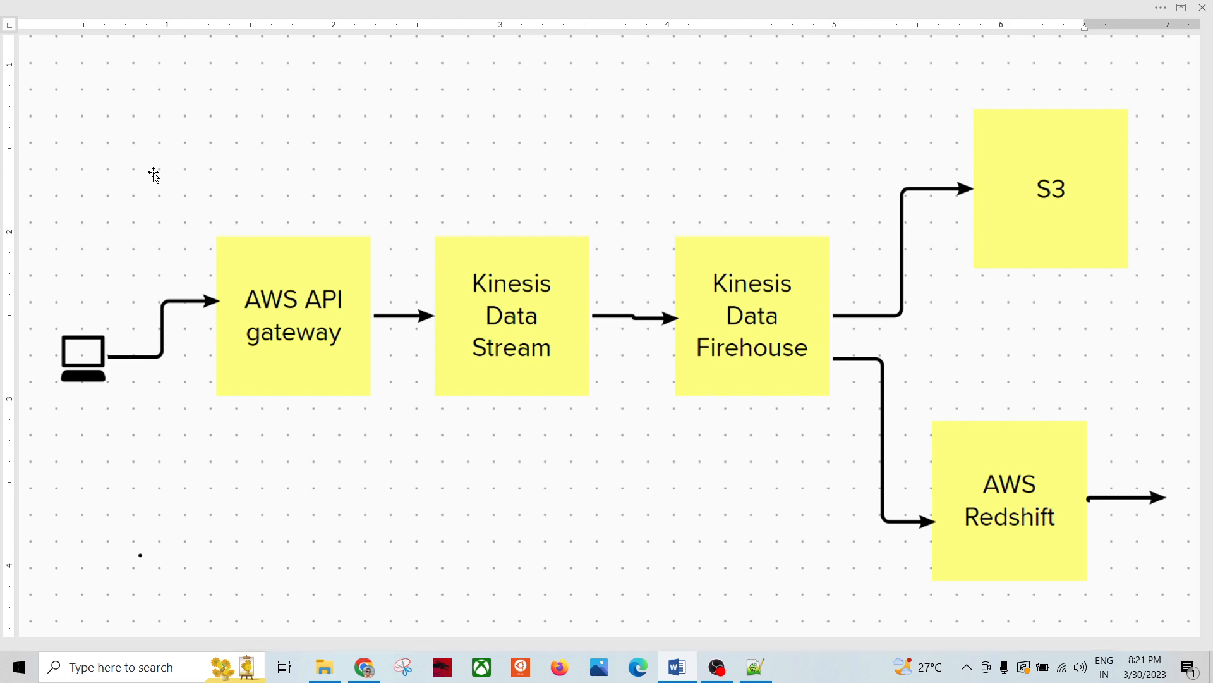
Step: Return to the browser's API Gateway tab showing the /testapi POST method test
key("alt+Tab")
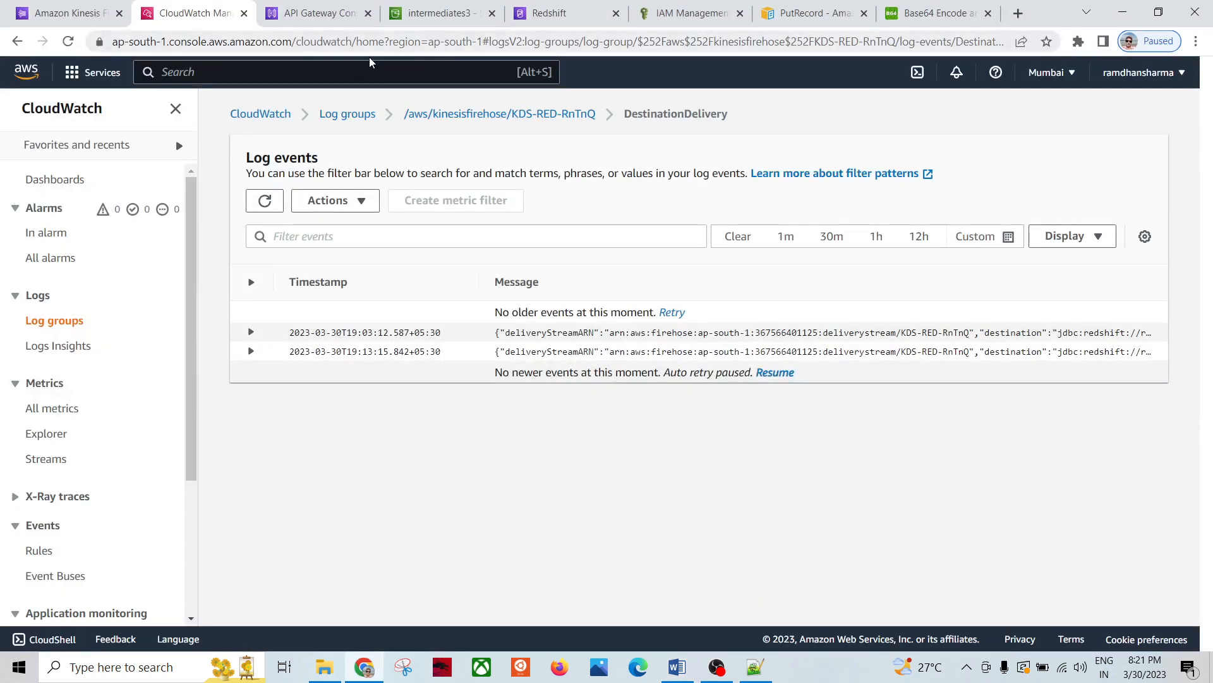
left_click(310, 13)
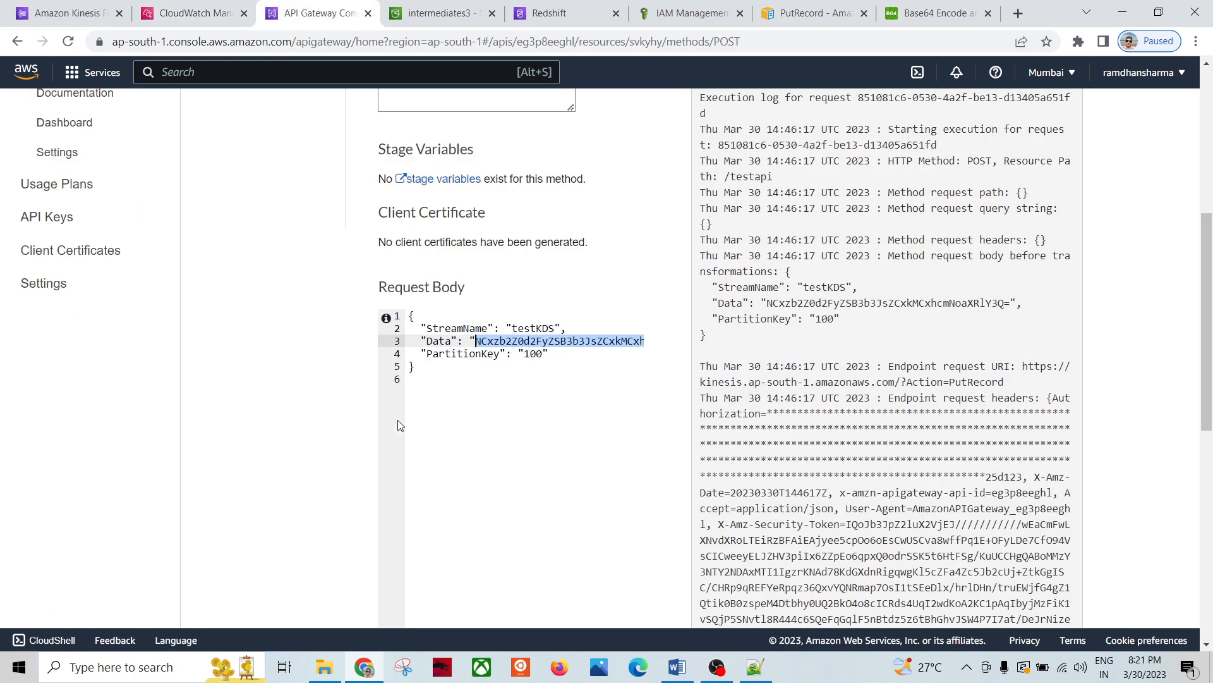
Step: Select and review the POST test's request body JSON, then scroll back up
left_click(433, 416)
left_click_drag(424, 384, 405, 302)
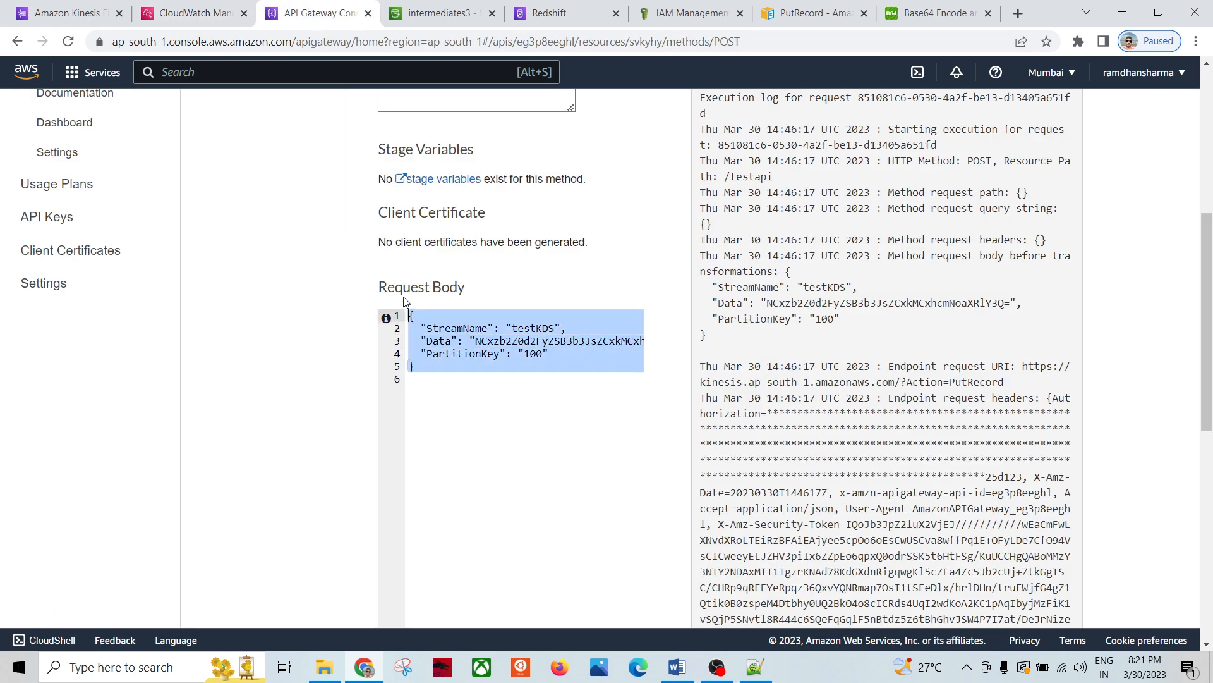
left_click(513, 463)
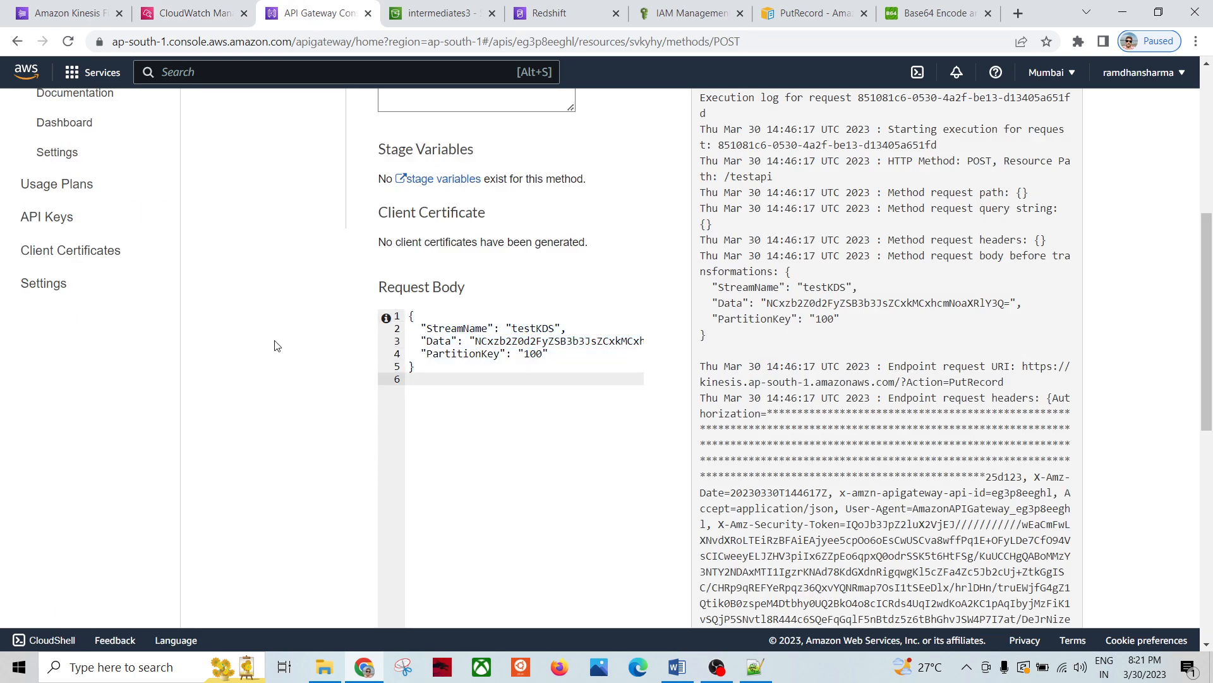
scroll(273, 341, "up", 6)
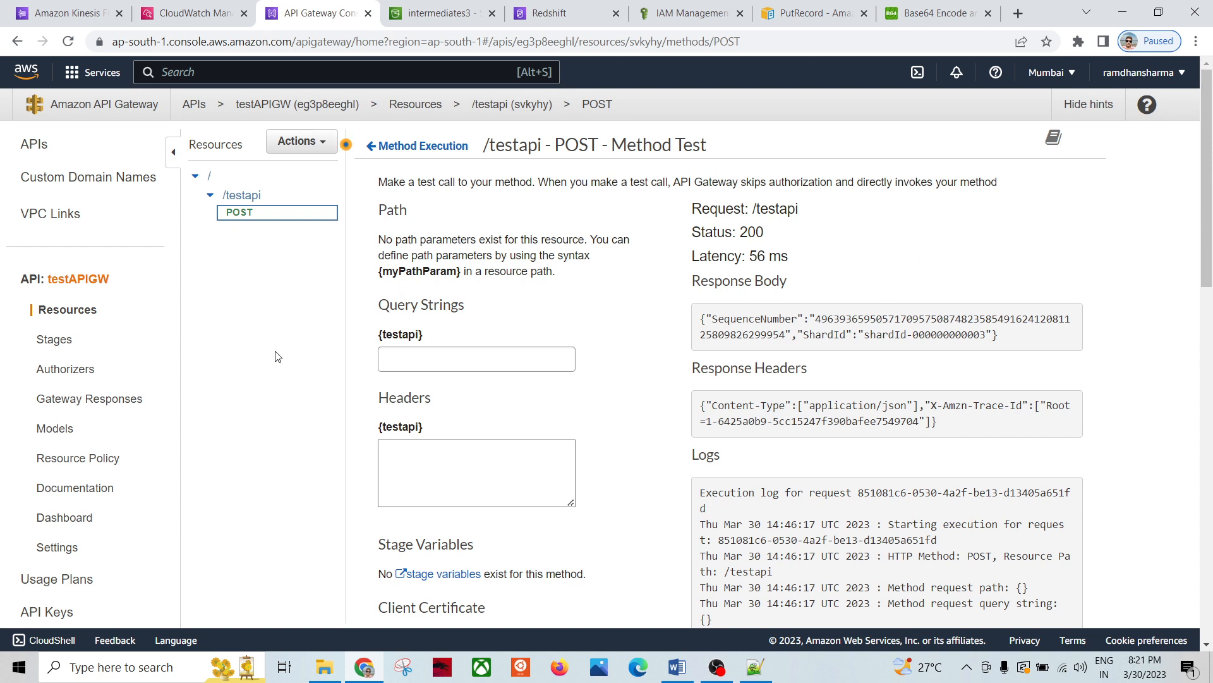
Step: Glance at the API Actions menu without choosing anything, then move to the Redshift query editor
left_click(321, 141)
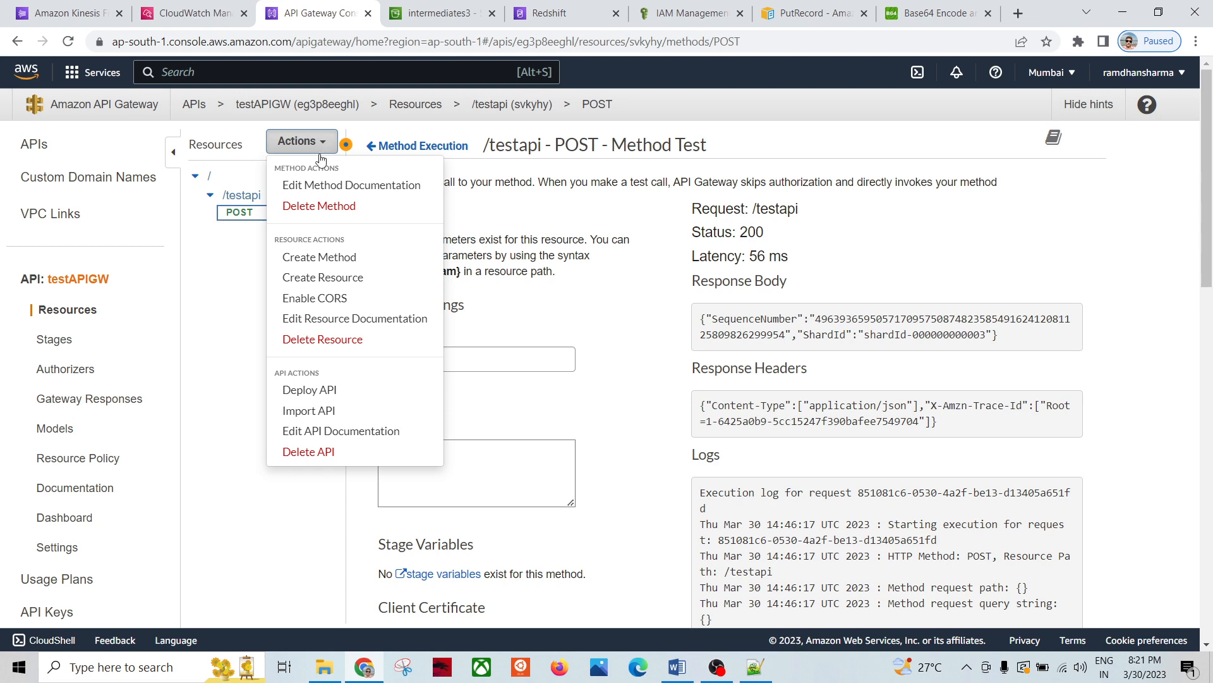
left_click(265, 502)
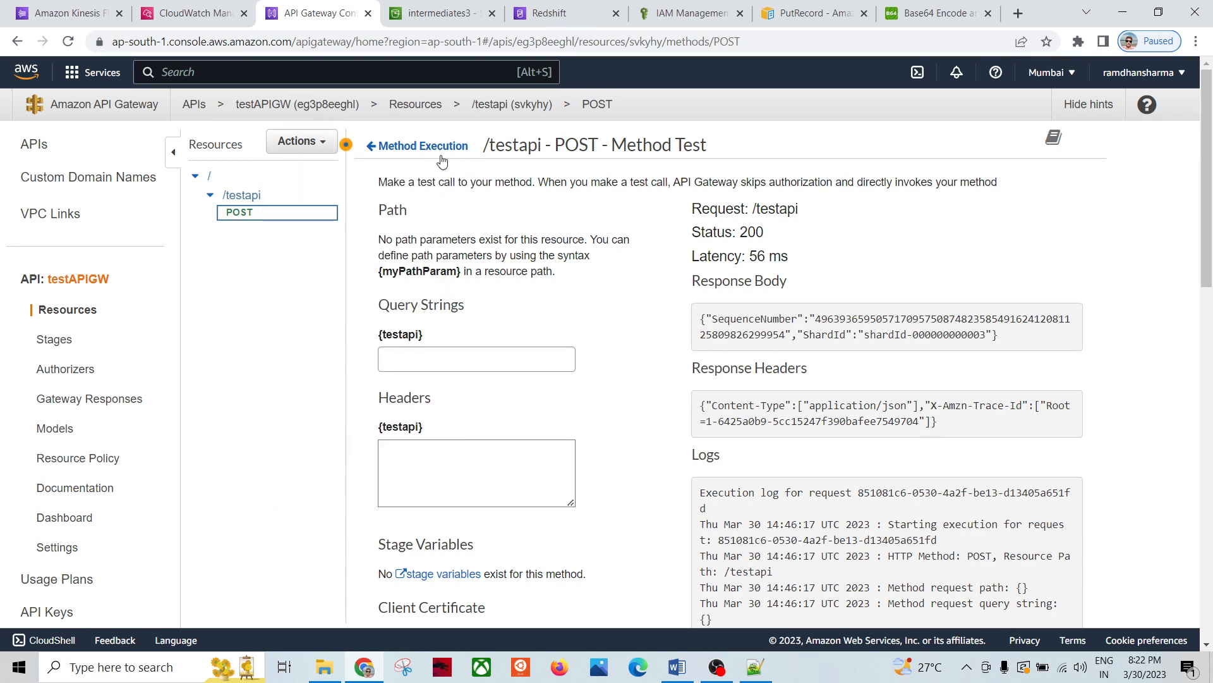
left_click(570, 15)
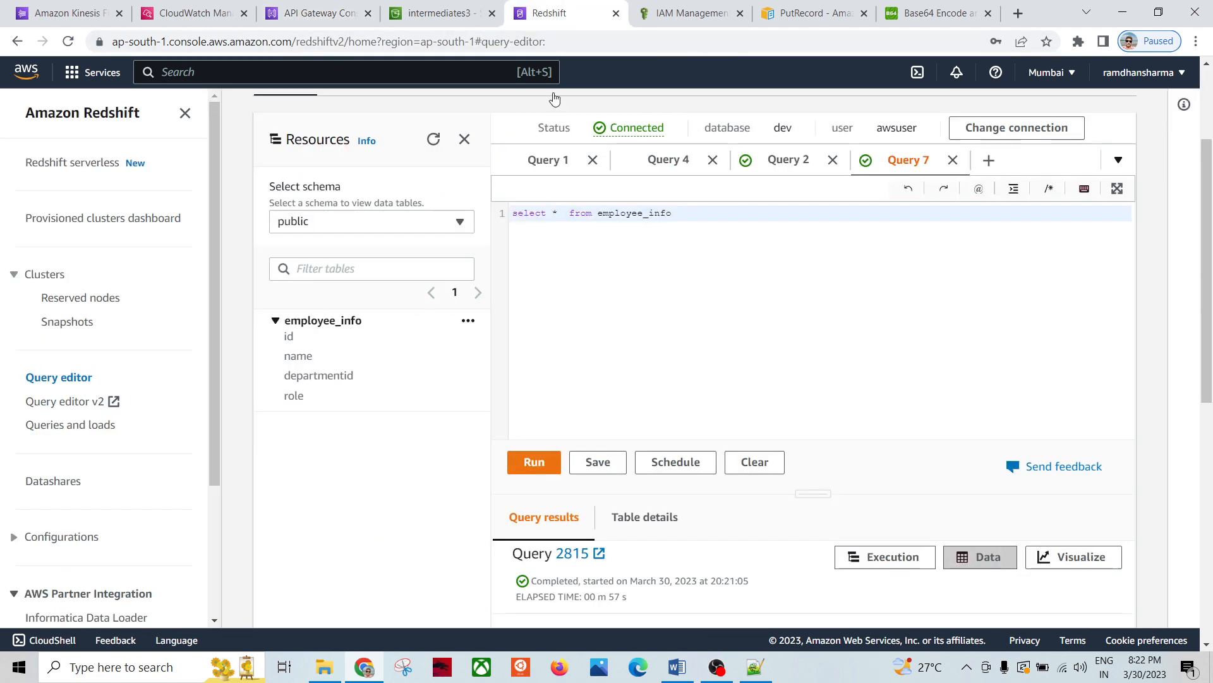
Step: Rerun the employee_info query and compare its row 4, software world, d0, architect with the Base64-encoded record
left_click(531, 462)
scroll(372, 457, "down", 1)
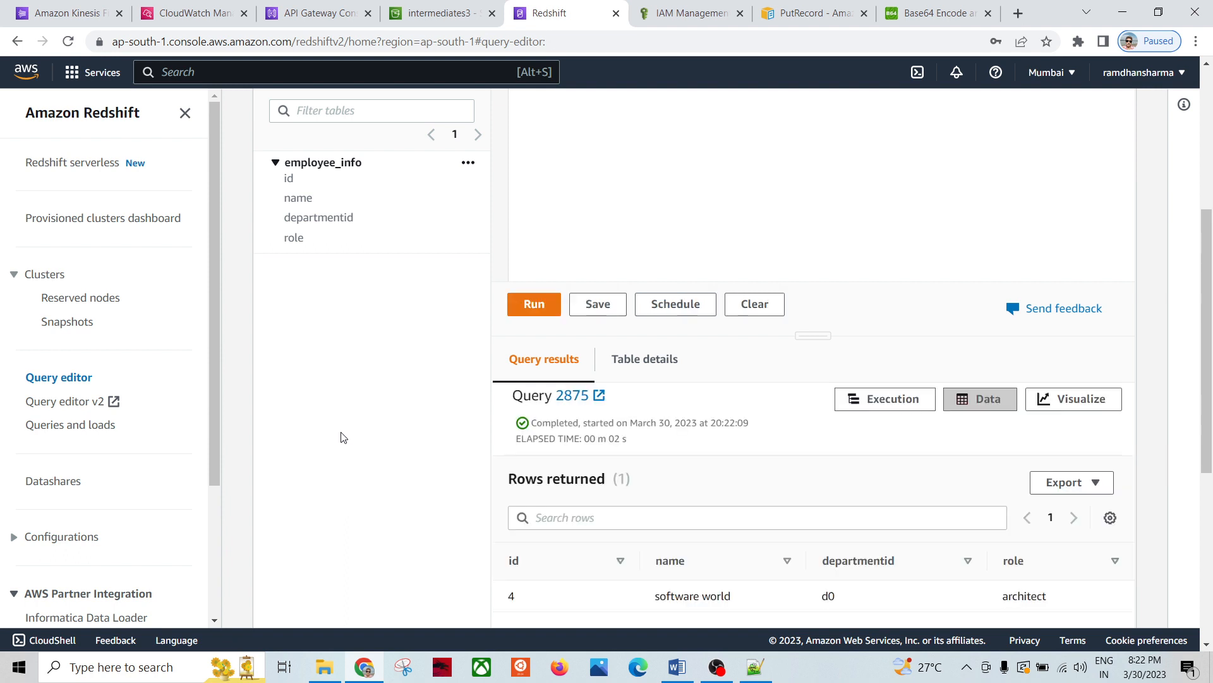
scroll(385, 447, "down", 2)
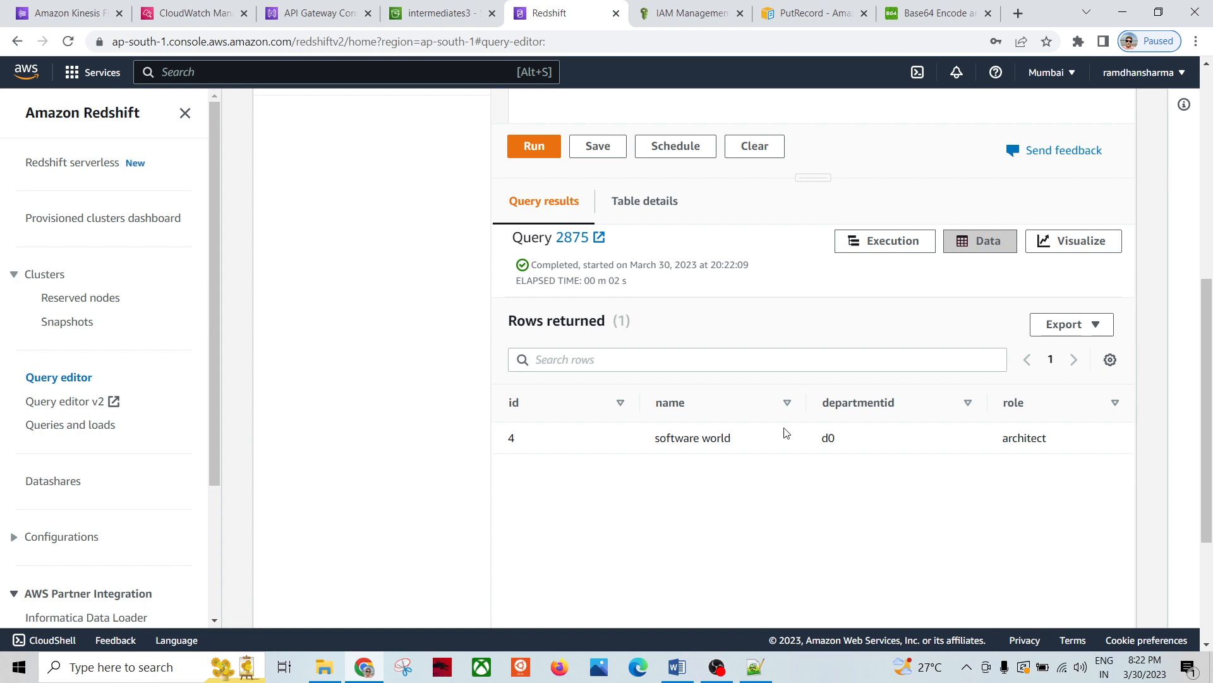
left_click(910, 15)
scroll(144, 269, "up", 1)
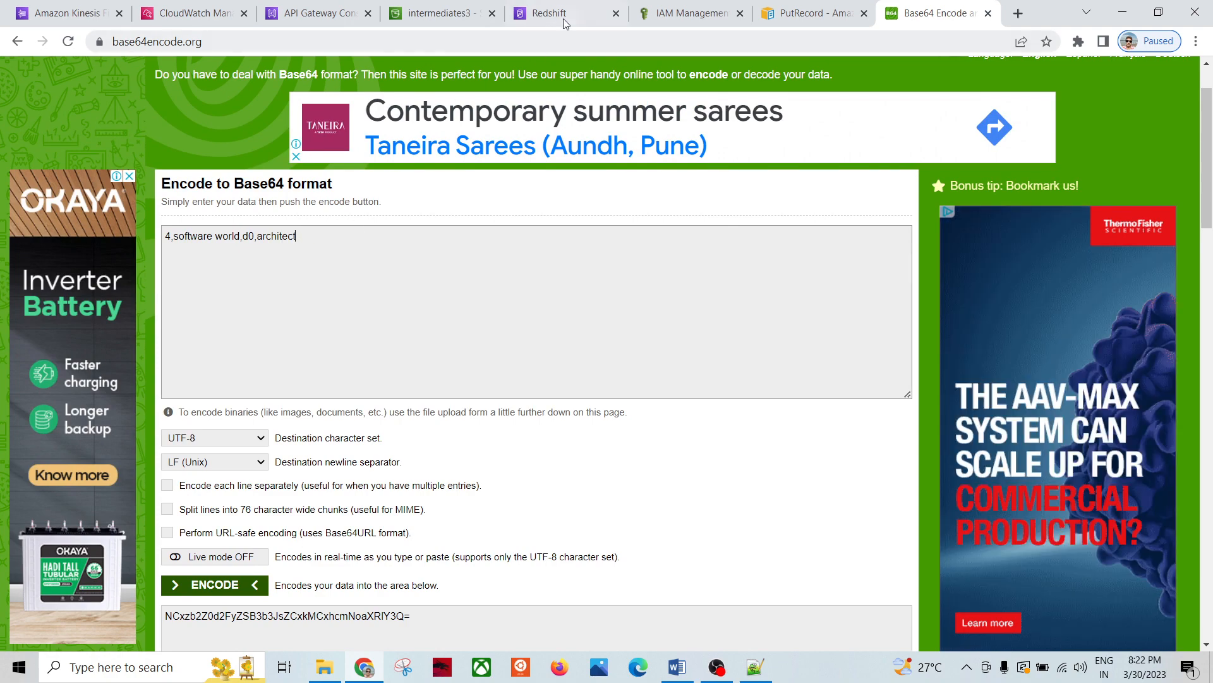
left_click(565, 16)
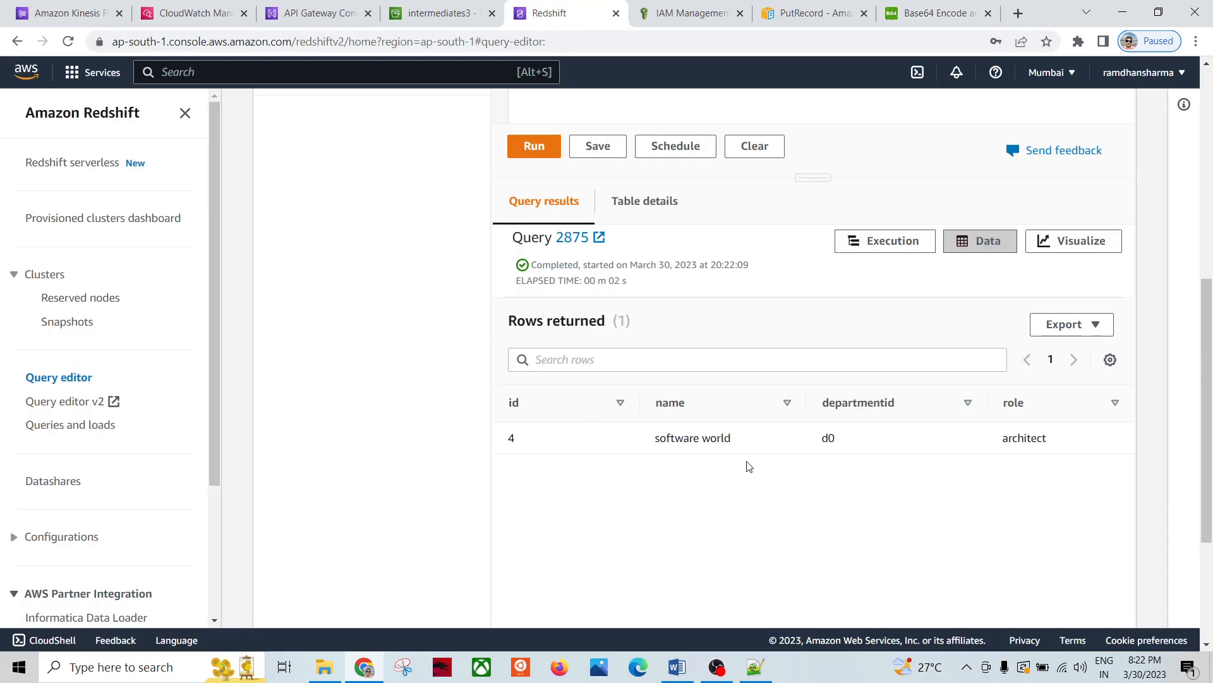
left_click(442, 15)
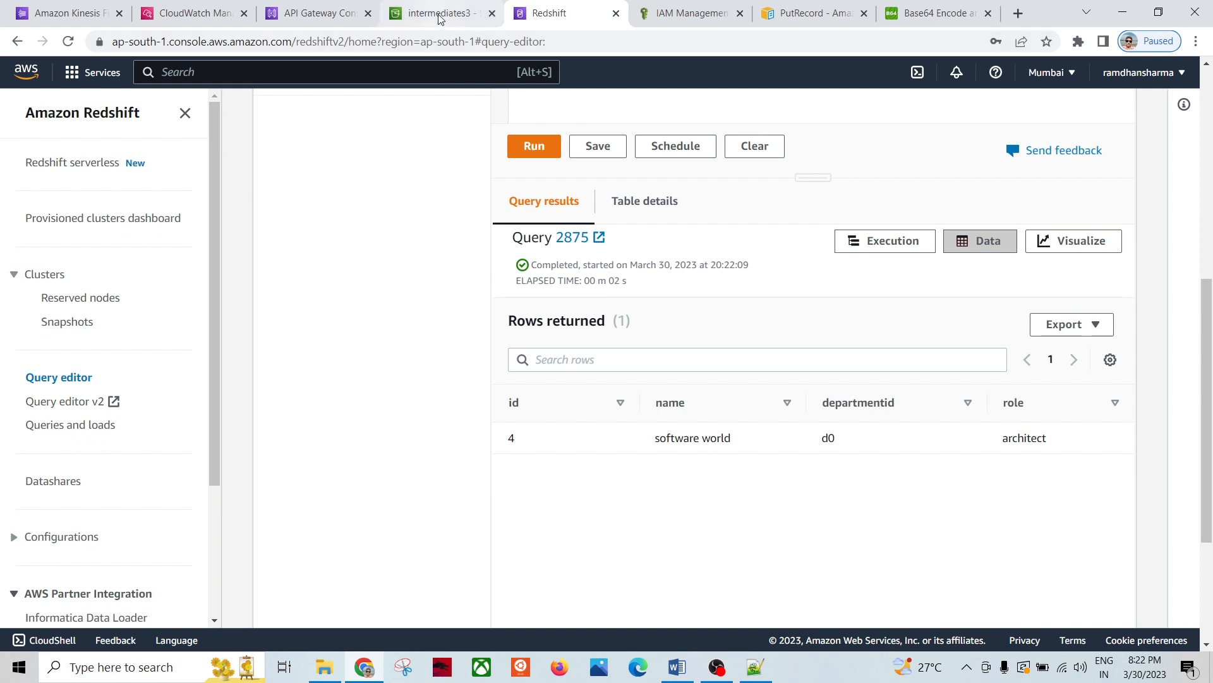
Step: Refresh intermediates3 and start an S3 Select query on the delivered object in 2023/03/30/14
left_click(300, 352)
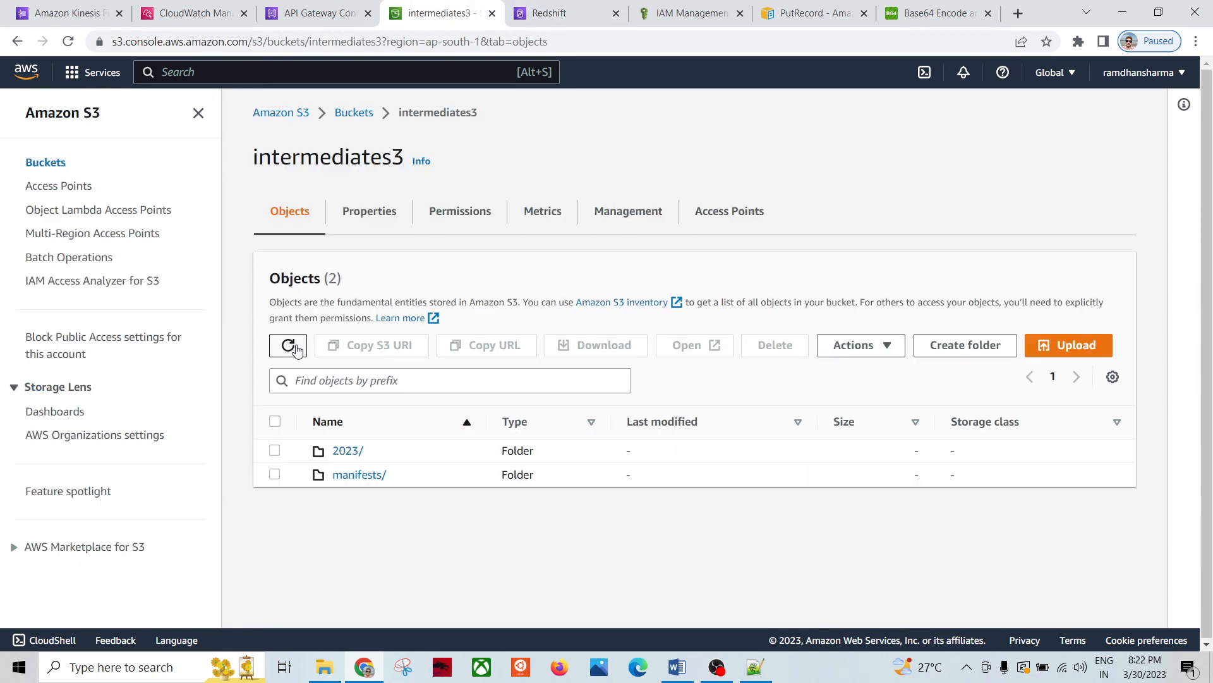
left_click(342, 452)
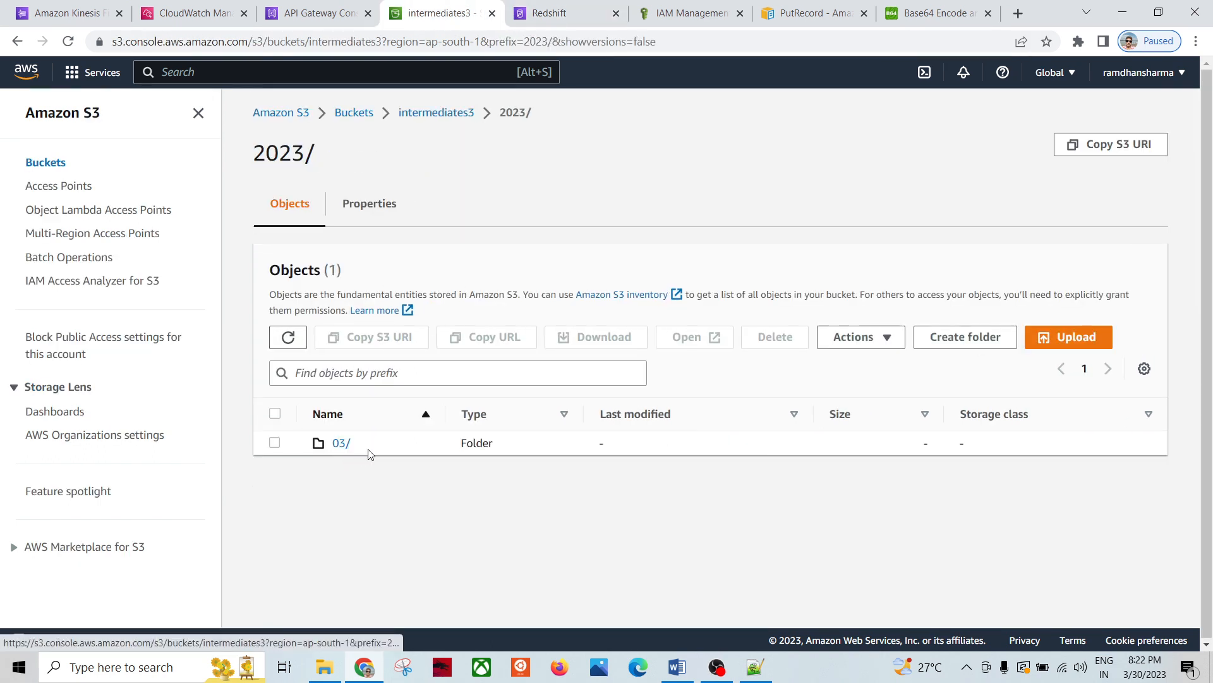
left_click(337, 450)
left_click(342, 444)
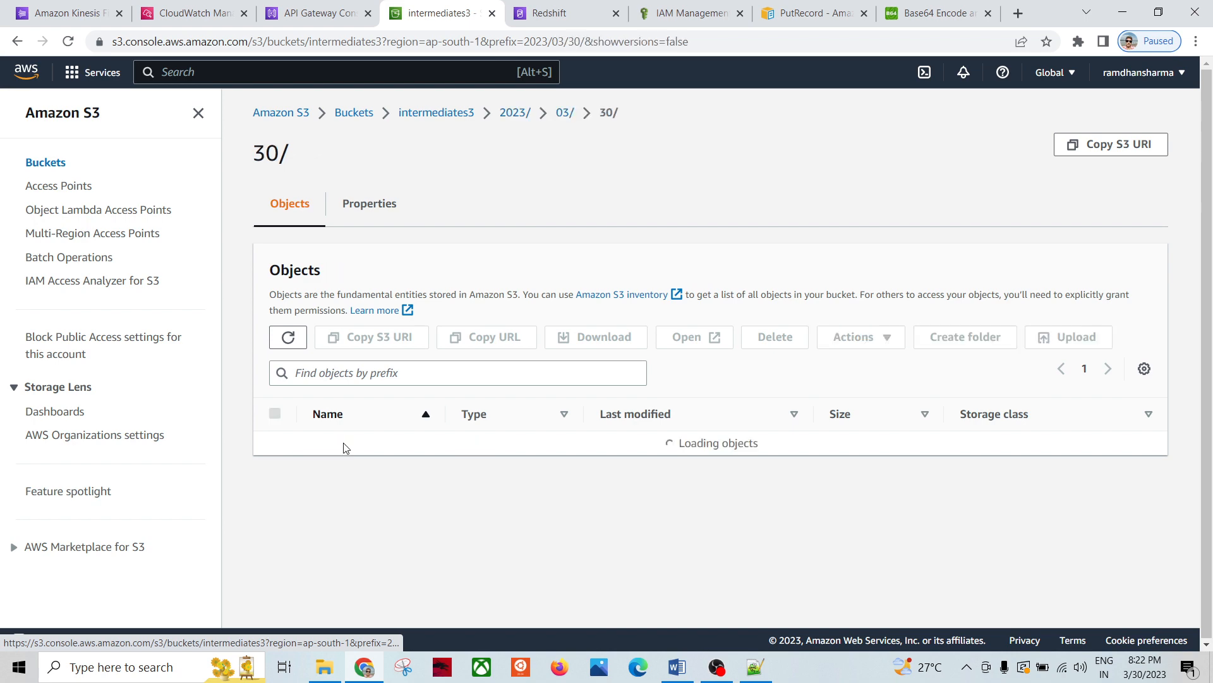
left_click(347, 446)
left_click(363, 463)
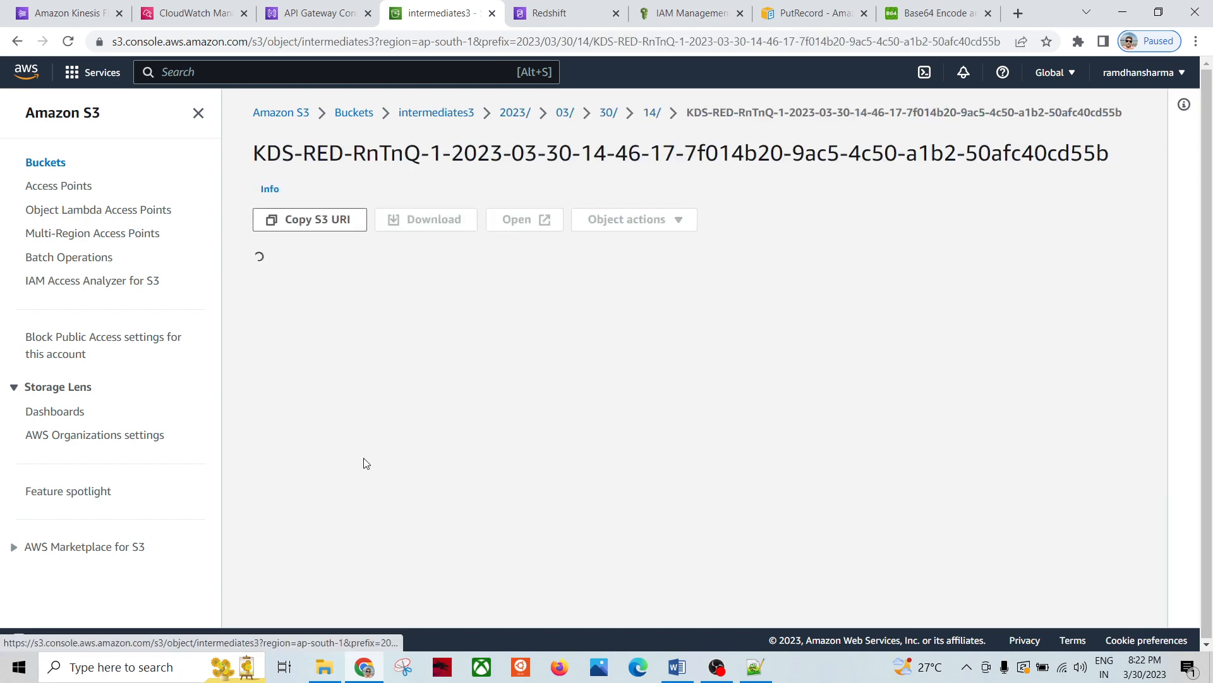
left_click(668, 221)
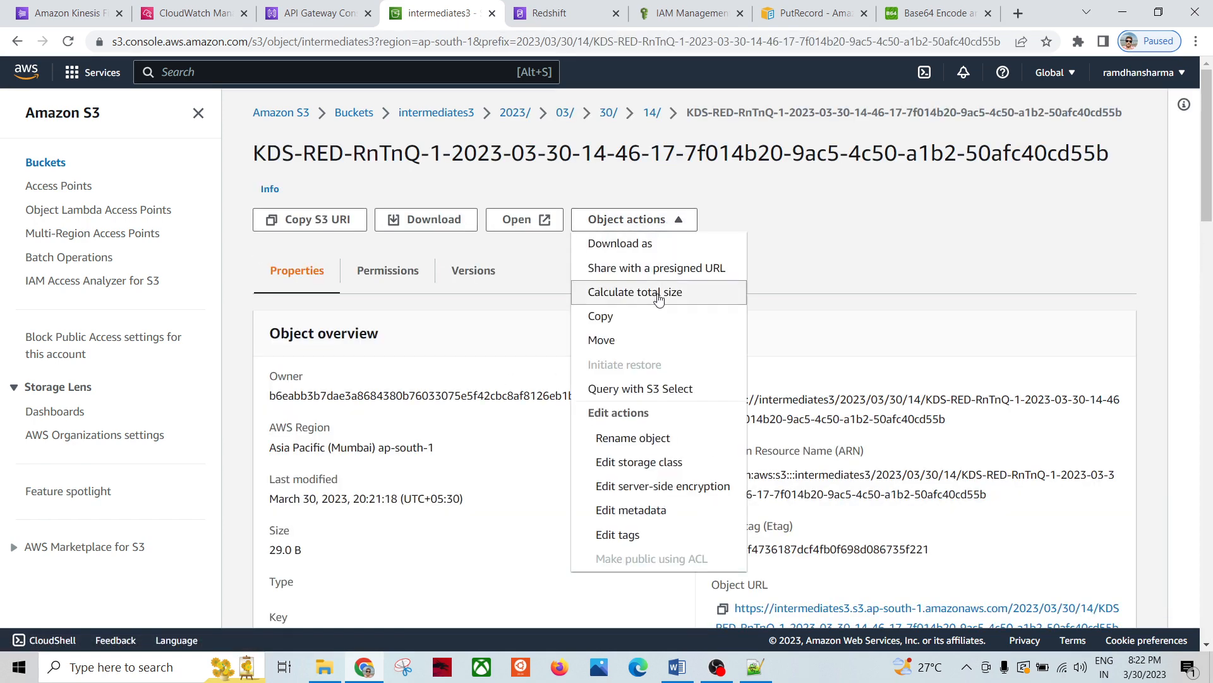
left_click(653, 389)
Step: Run the S3 Select SQL query, viewing the result 4,software world,d0,architect as table and raw line
scroll(454, 407, "down", 7)
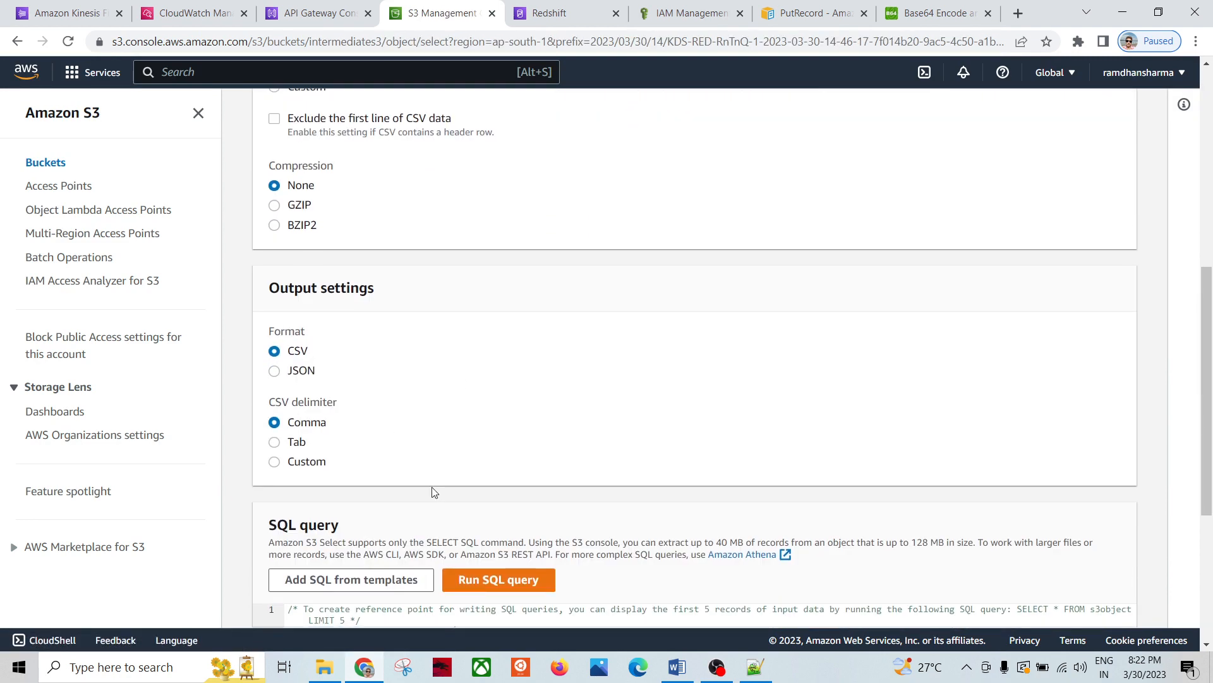
left_click(501, 578)
scroll(467, 481, "down", 6)
scroll(505, 491, "down", 1)
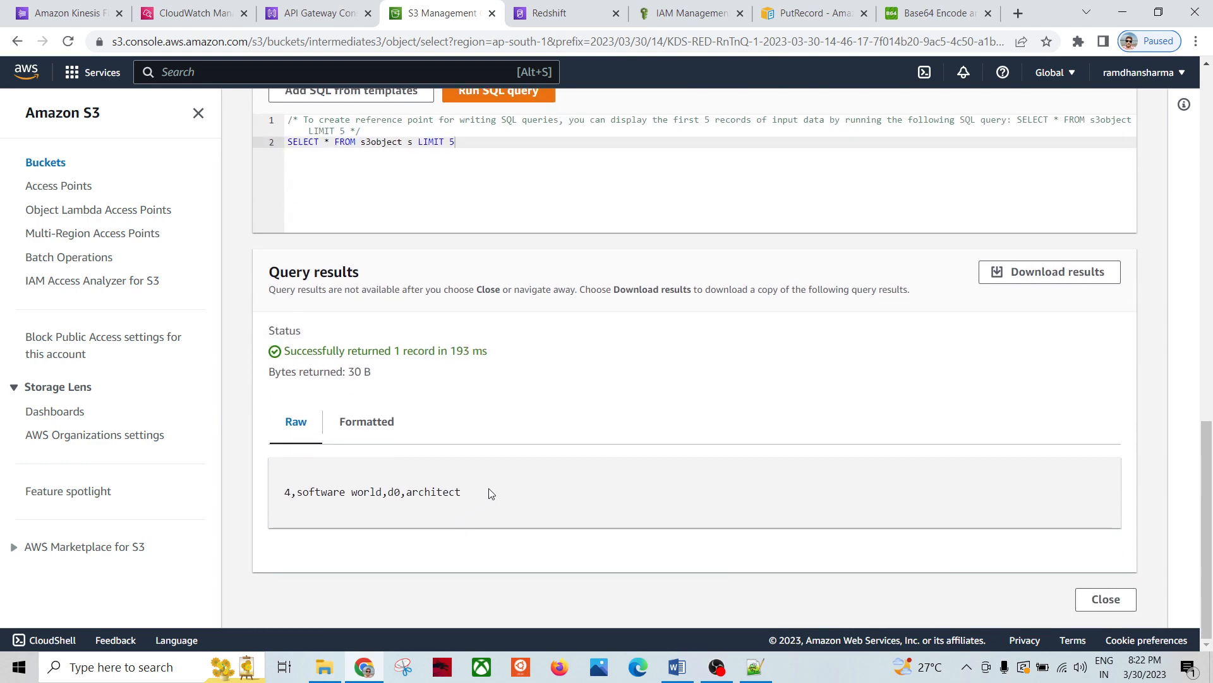
left_click_drag(492, 494, 255, 493)
left_click(383, 436)
left_click(295, 424)
scroll(559, 365, "up", 7)
scroll(559, 365, "up", 8)
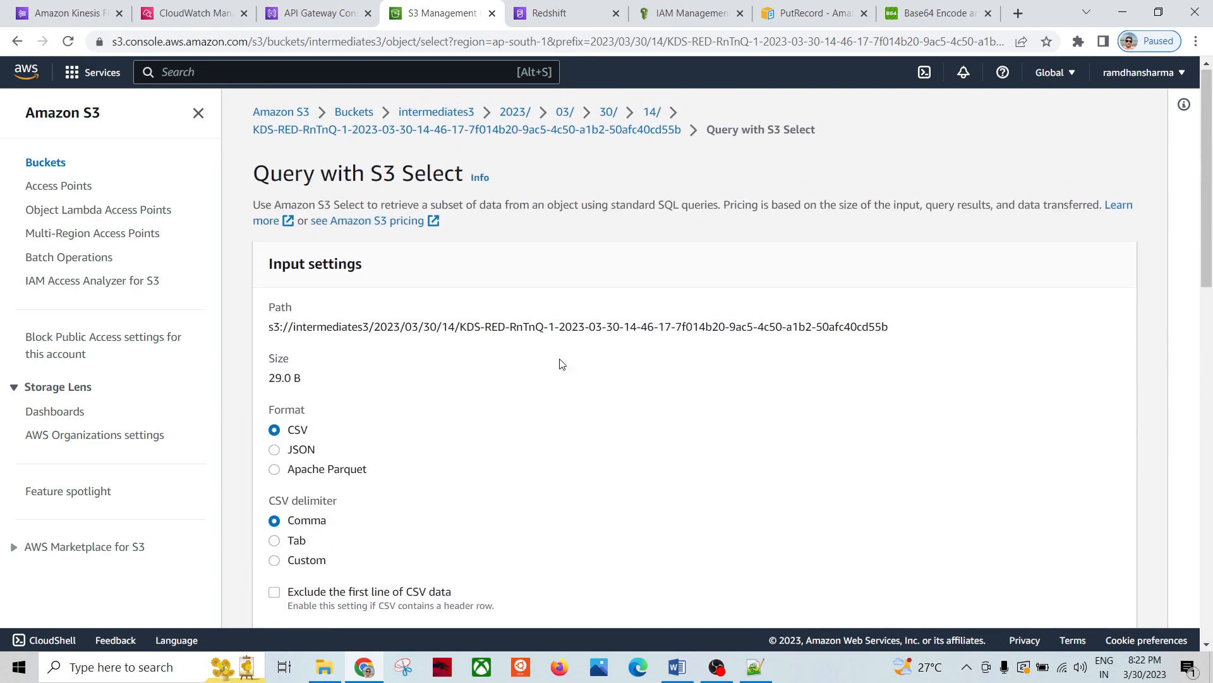
Step: Go back to the bucket list, glance at the Word architecture diagram, then return to Redshift
left_click(515, 114)
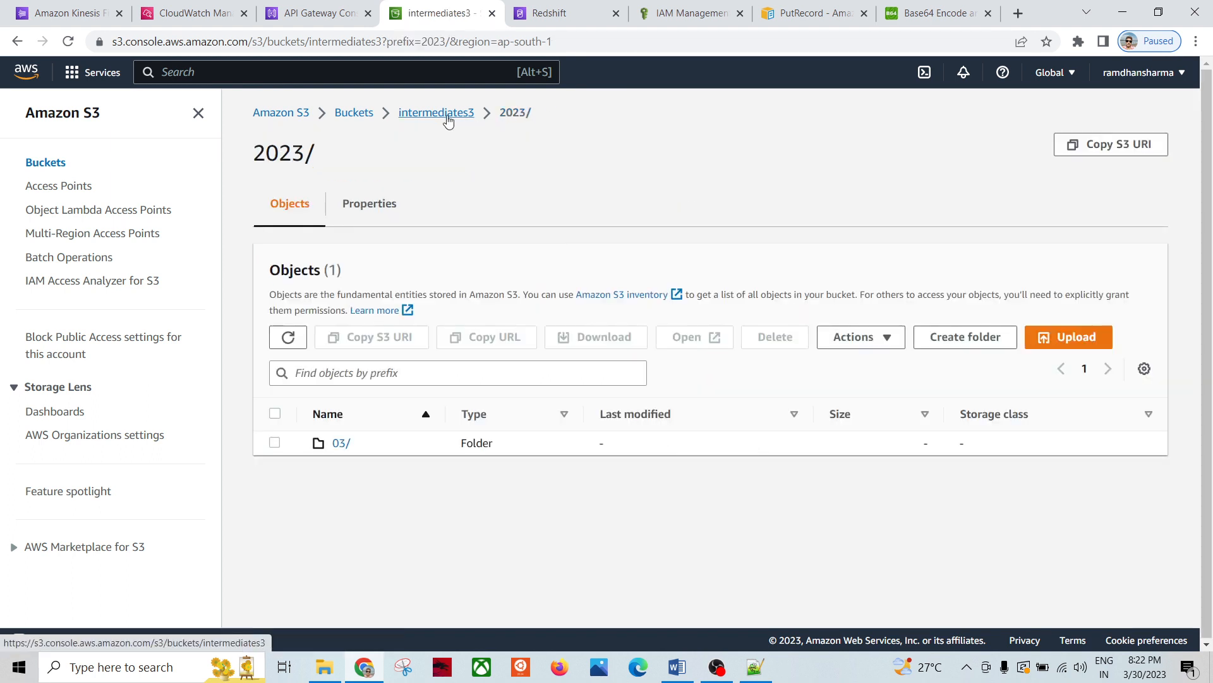
left_click(442, 114)
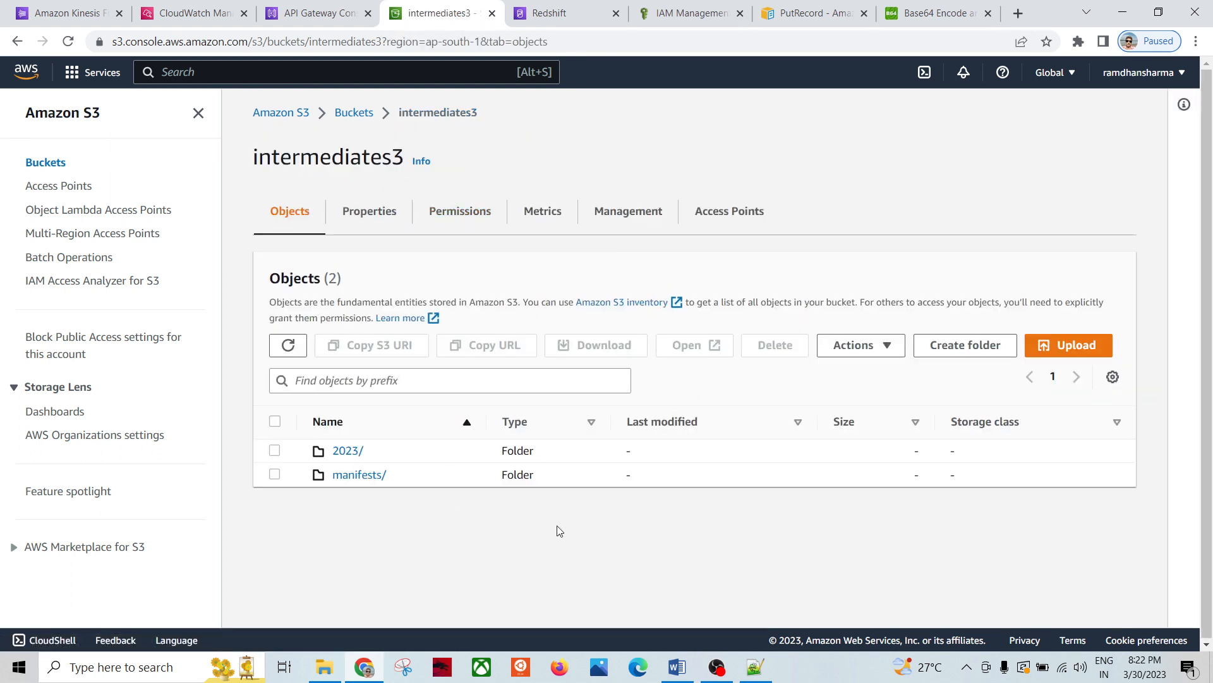
left_click(677, 667)
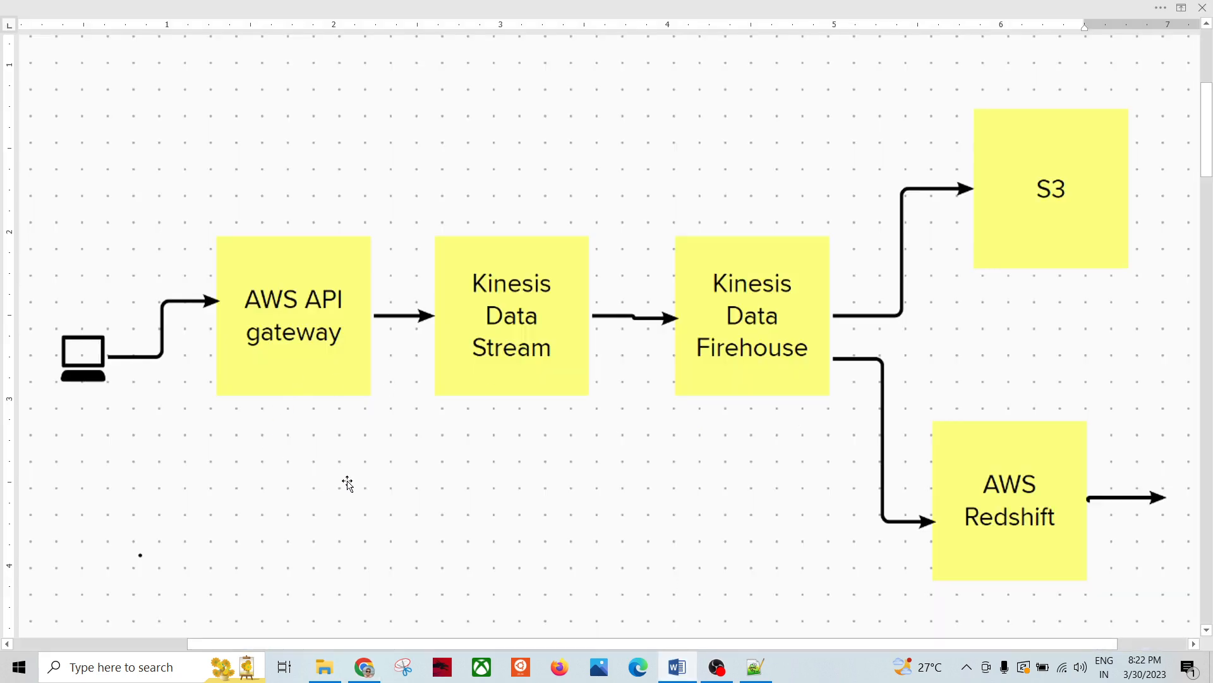
key("alt+Tab")
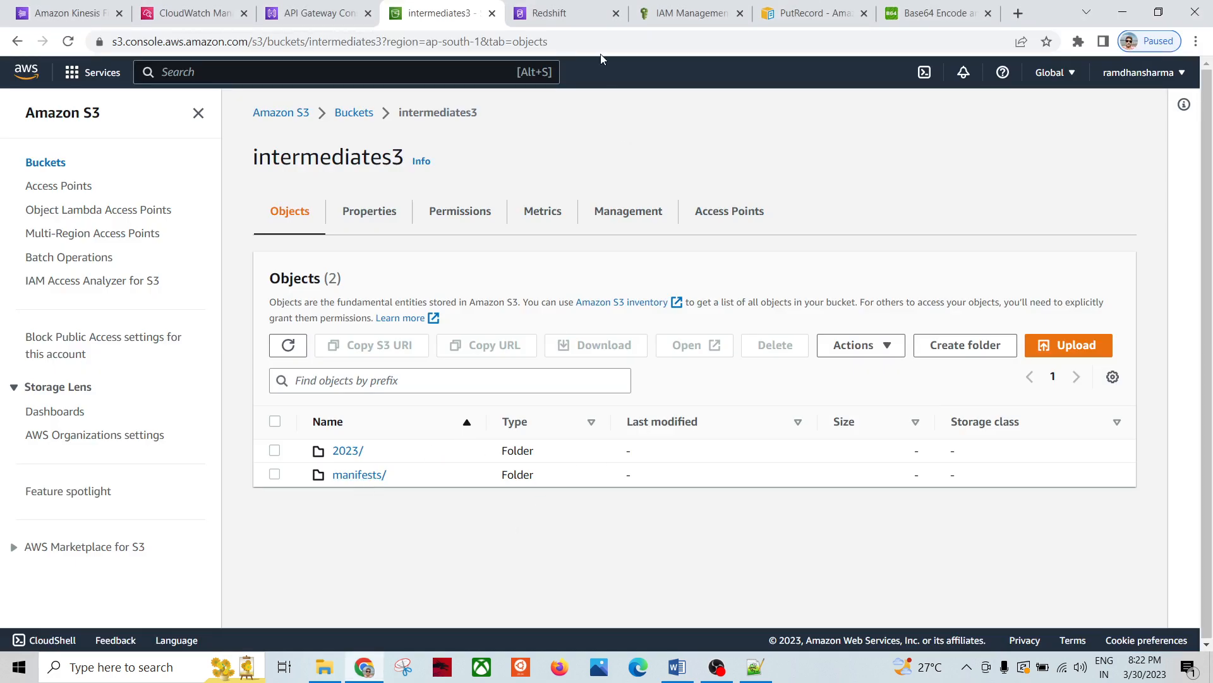
left_click(578, 21)
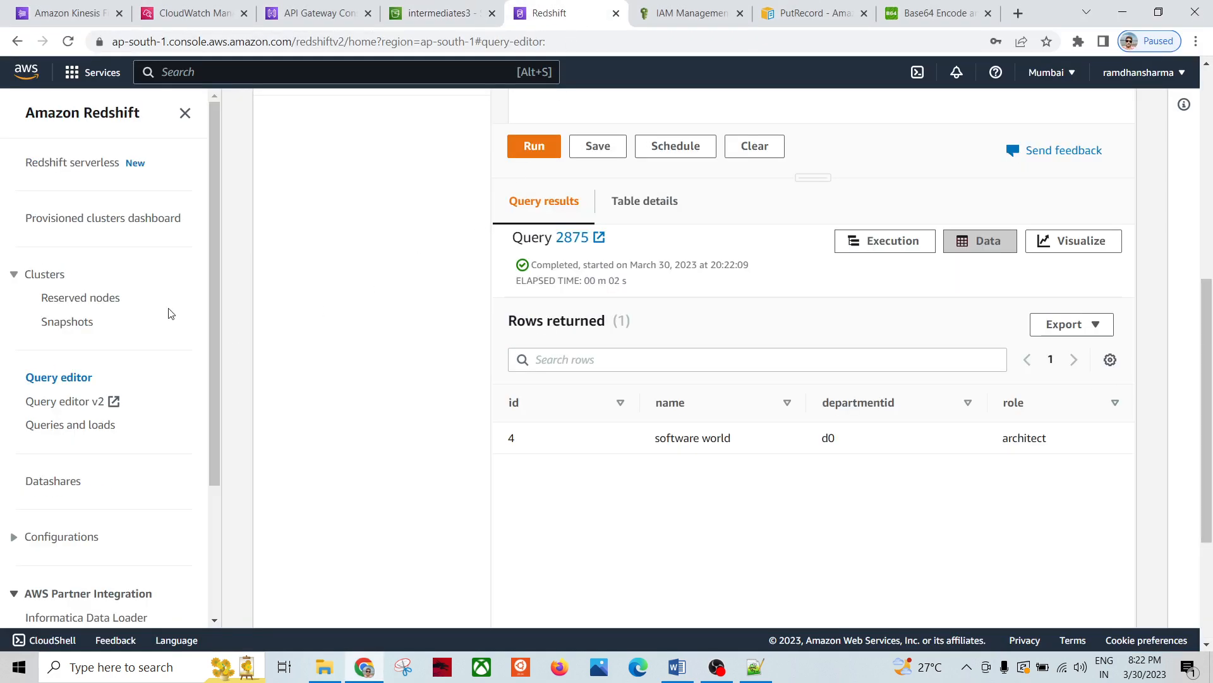
Step: Select redshift-cluster-2 in the Redshift Clusters list and choose Delete
left_click(51, 277)
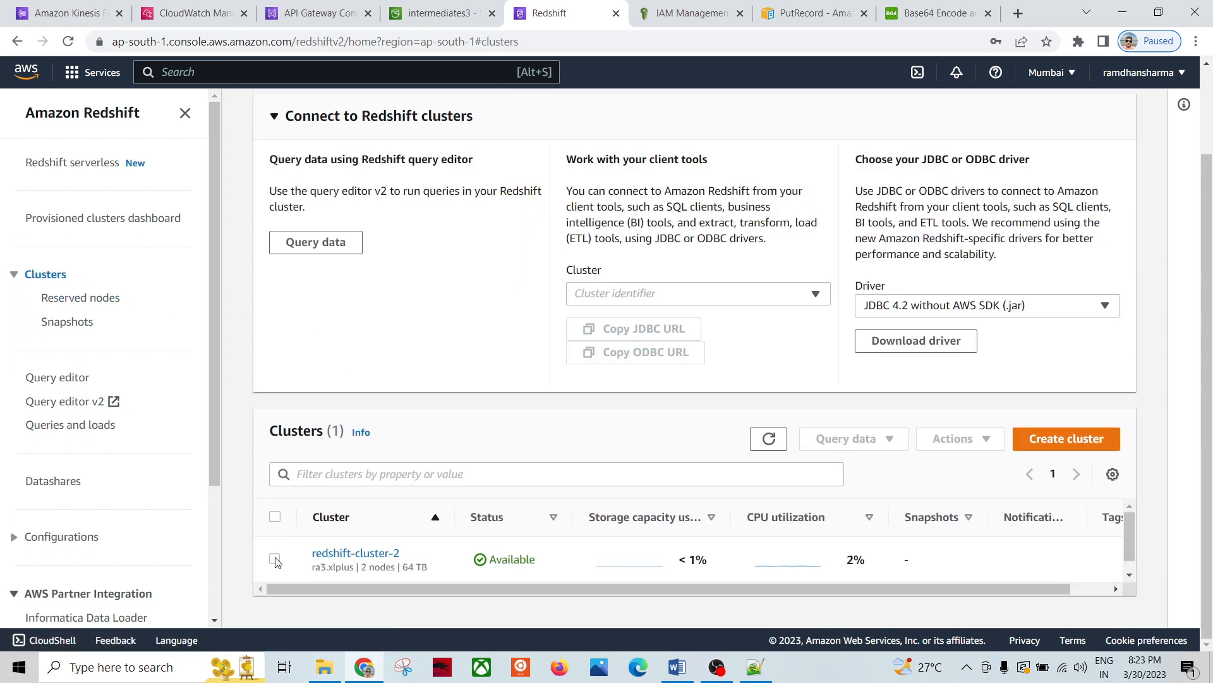
left_click(275, 559)
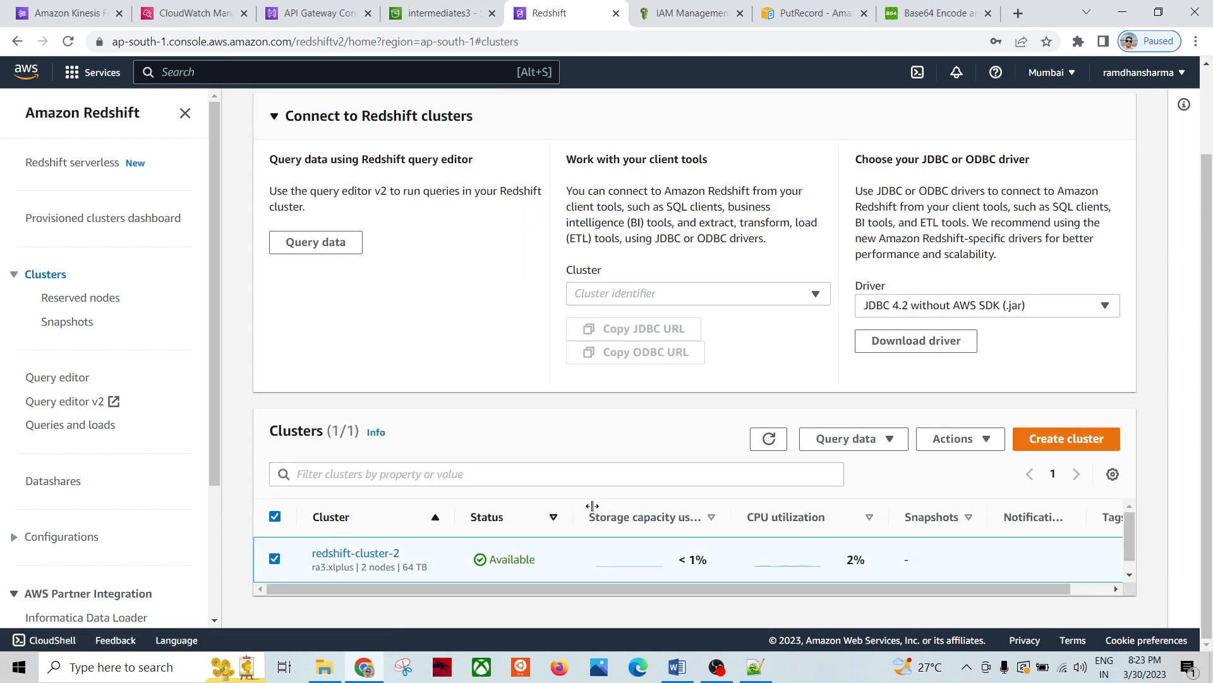
left_click(954, 438)
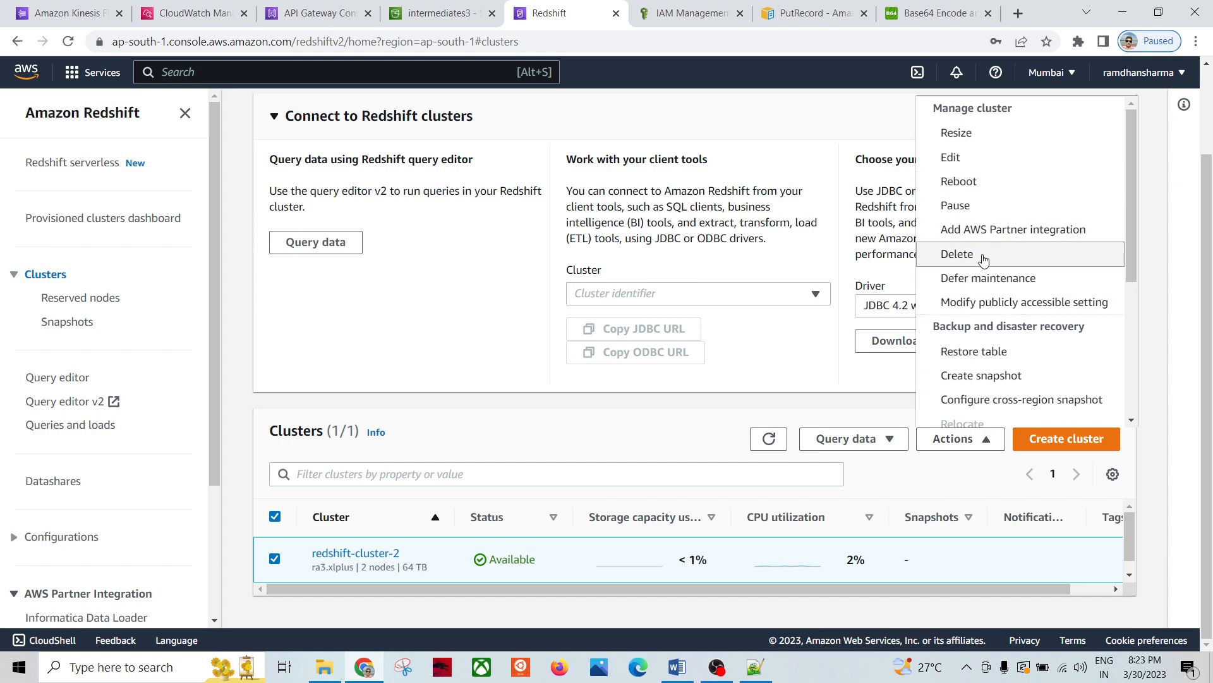
left_click(980, 256)
Step: Delete the cluster without a final snapshot, confirming with 'delete', and refresh the Clusters list
left_click(431, 529)
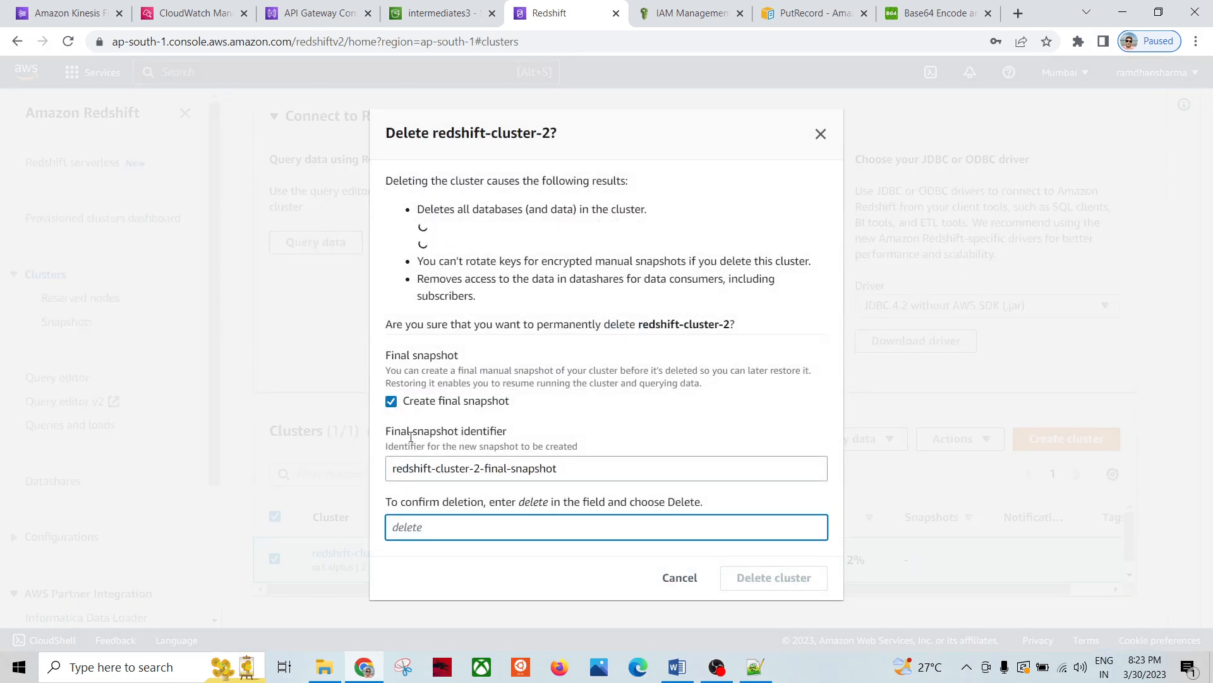
left_click(392, 402)
left_click(418, 499)
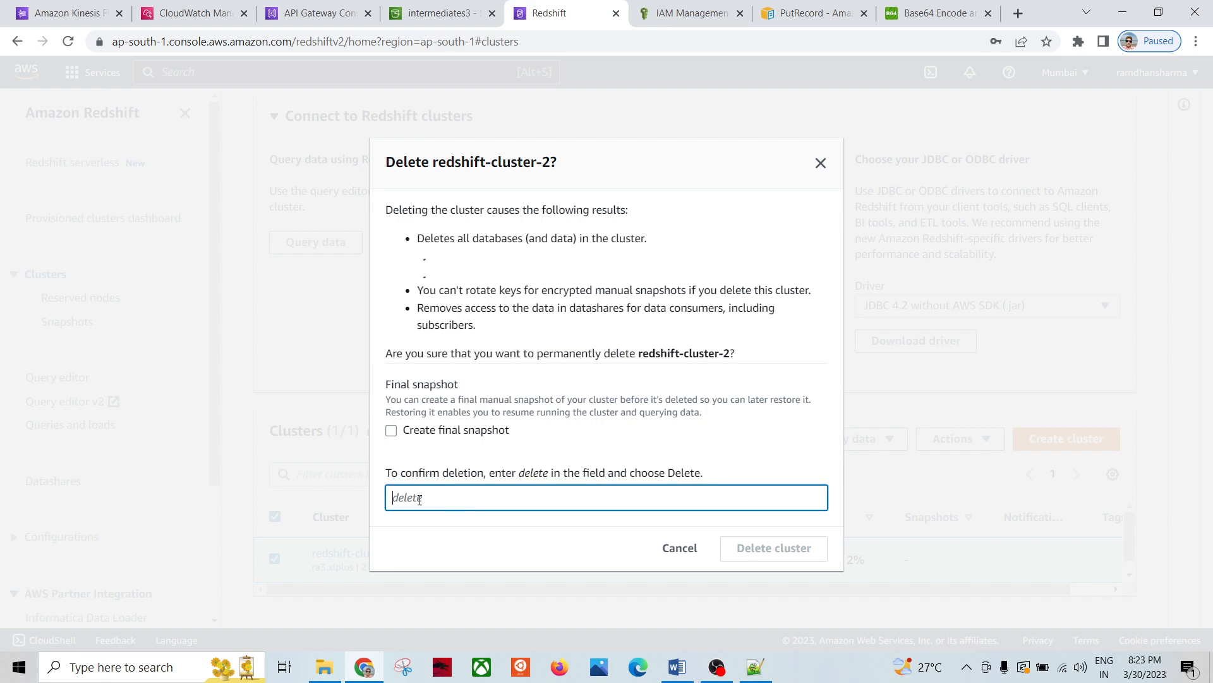
type("delete")
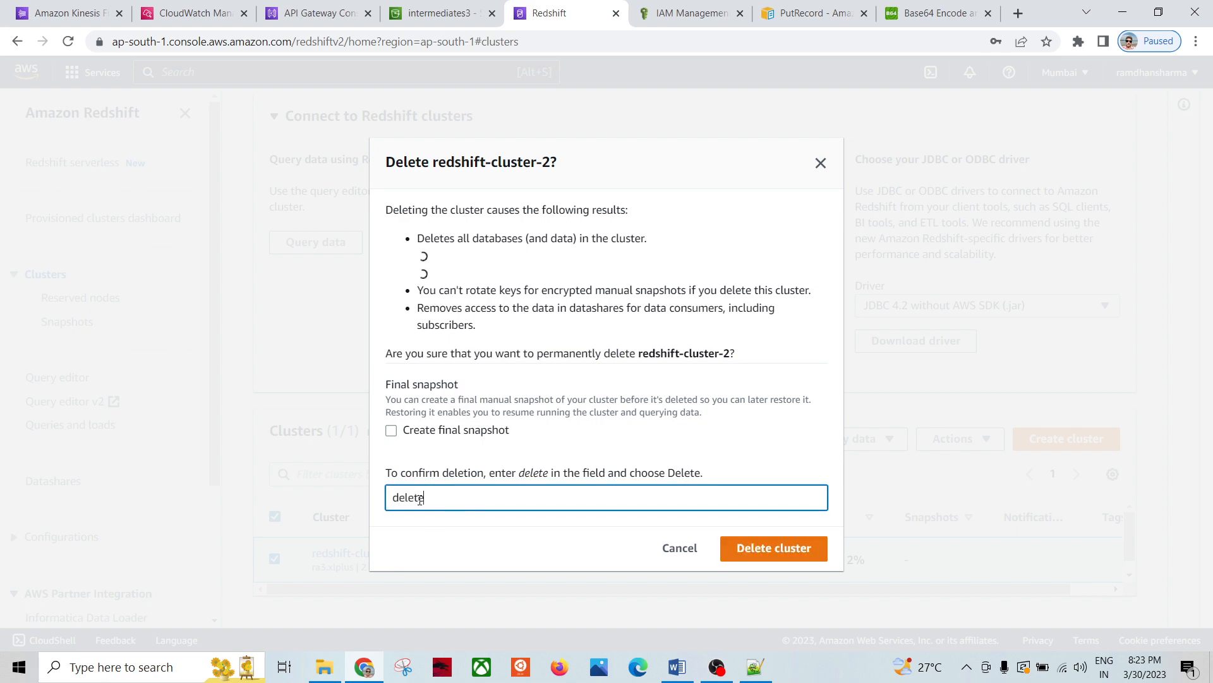
left_click(752, 547)
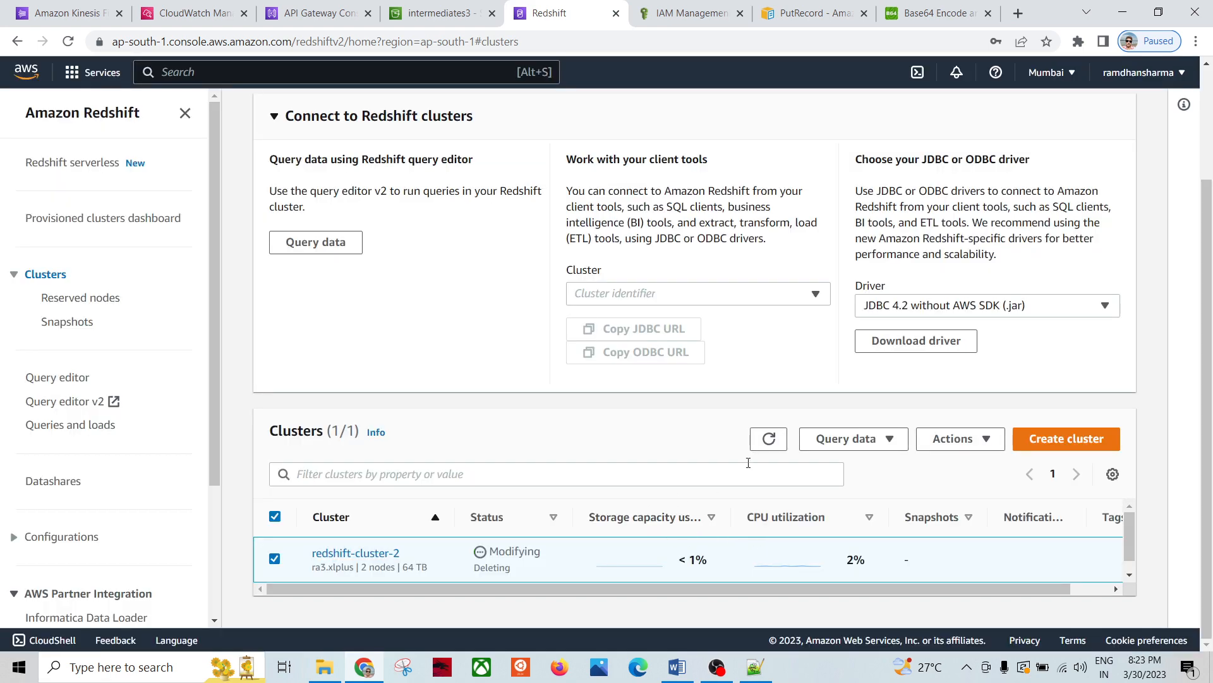
left_click(773, 440)
Step: Open the Firehose delivery streams list and start deleting KDS-RED-RnTnQ
left_click(319, 13)
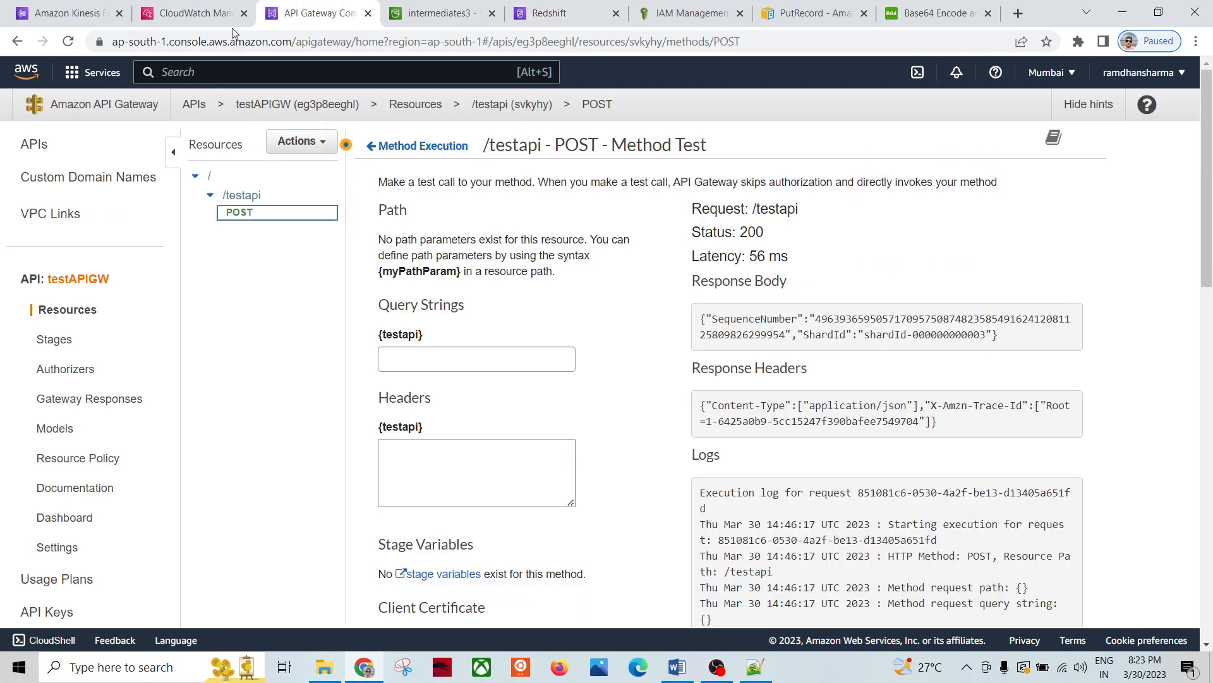
left_click(63, 13)
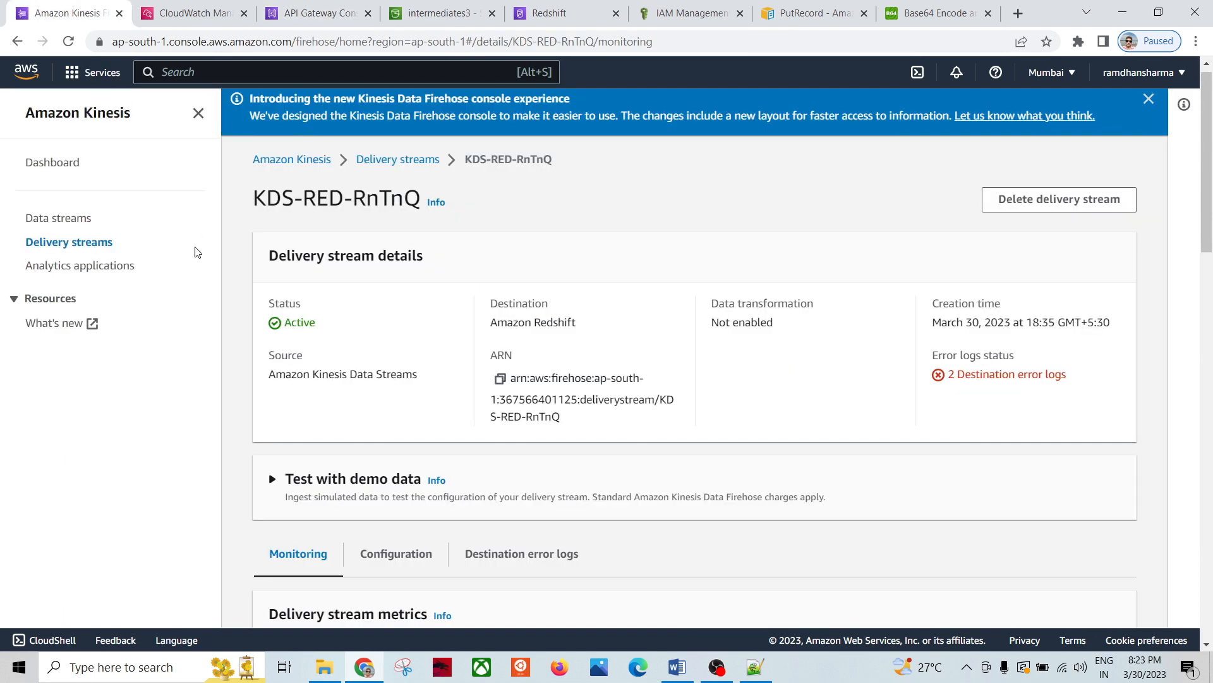
left_click(93, 243)
left_click(274, 322)
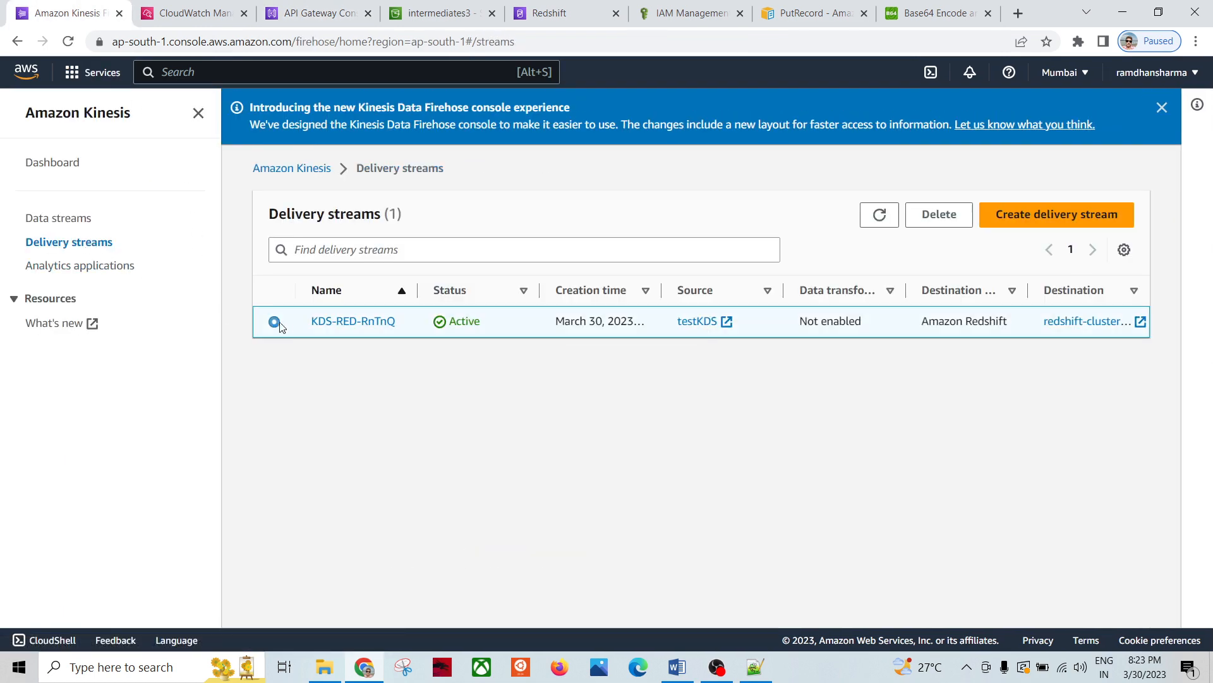
left_click(943, 218)
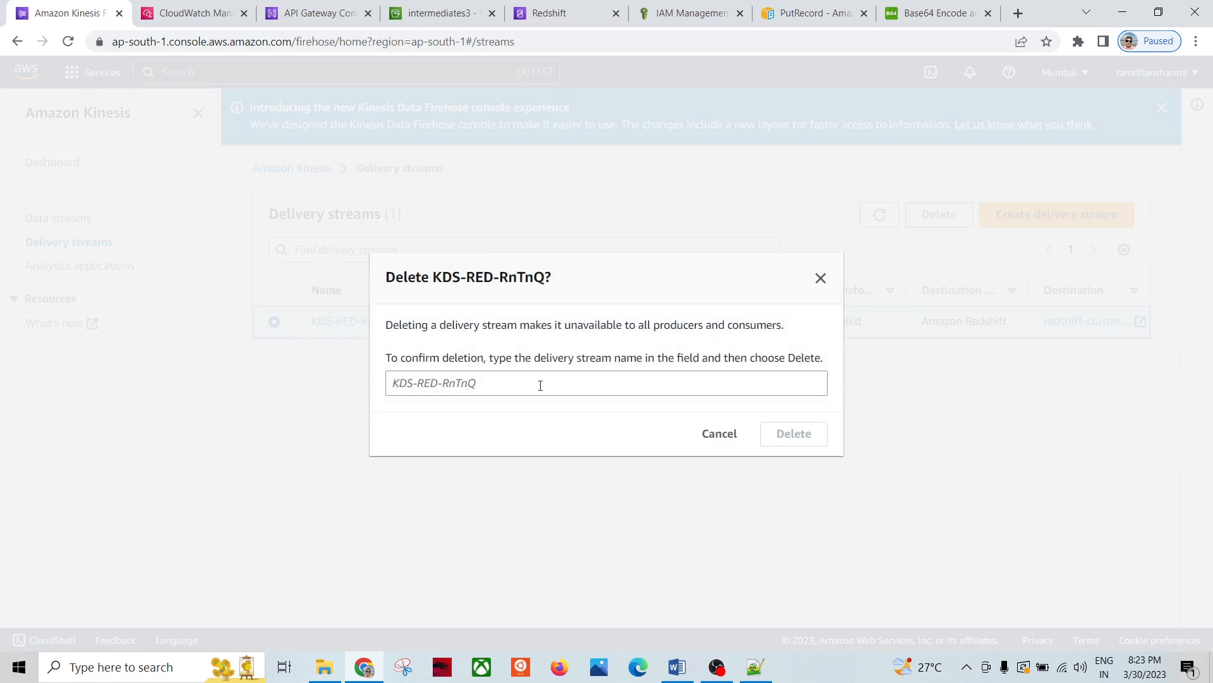
Step: Confirm deletion by pasting the name KDS-RED-RnTnQ, then refresh to an empty list
left_click_drag(431, 277, 539, 277)
key("ctrl+c")
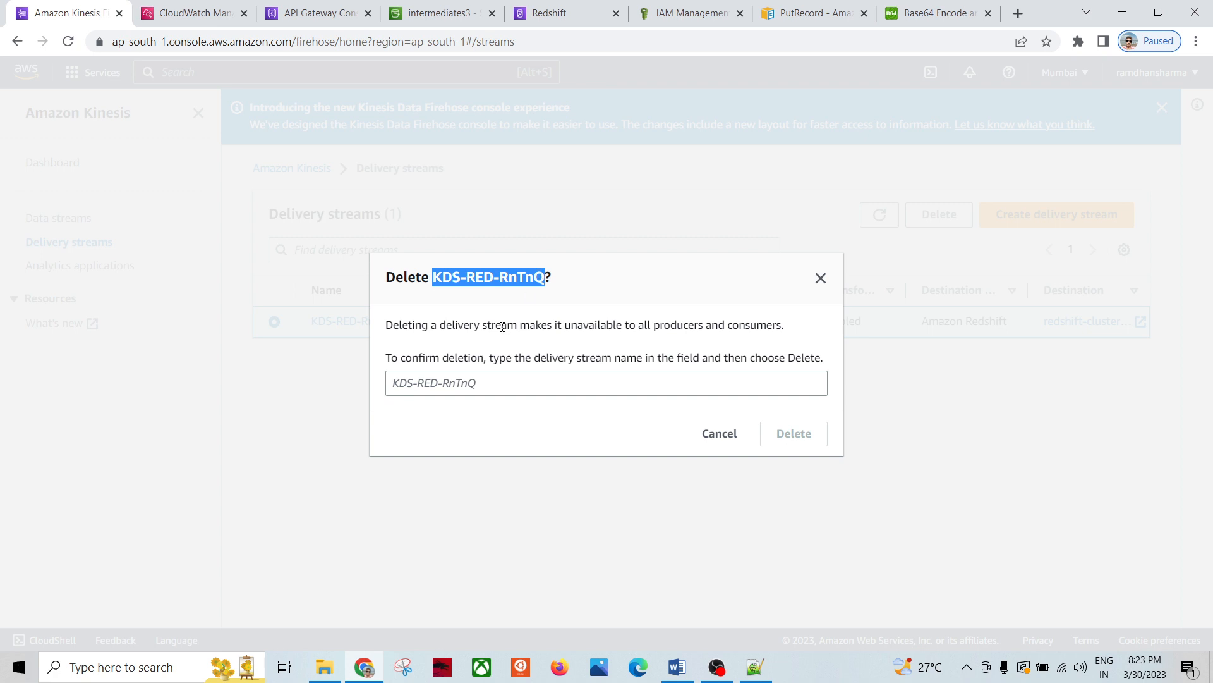
left_click(491, 382)
key("ctrl+v")
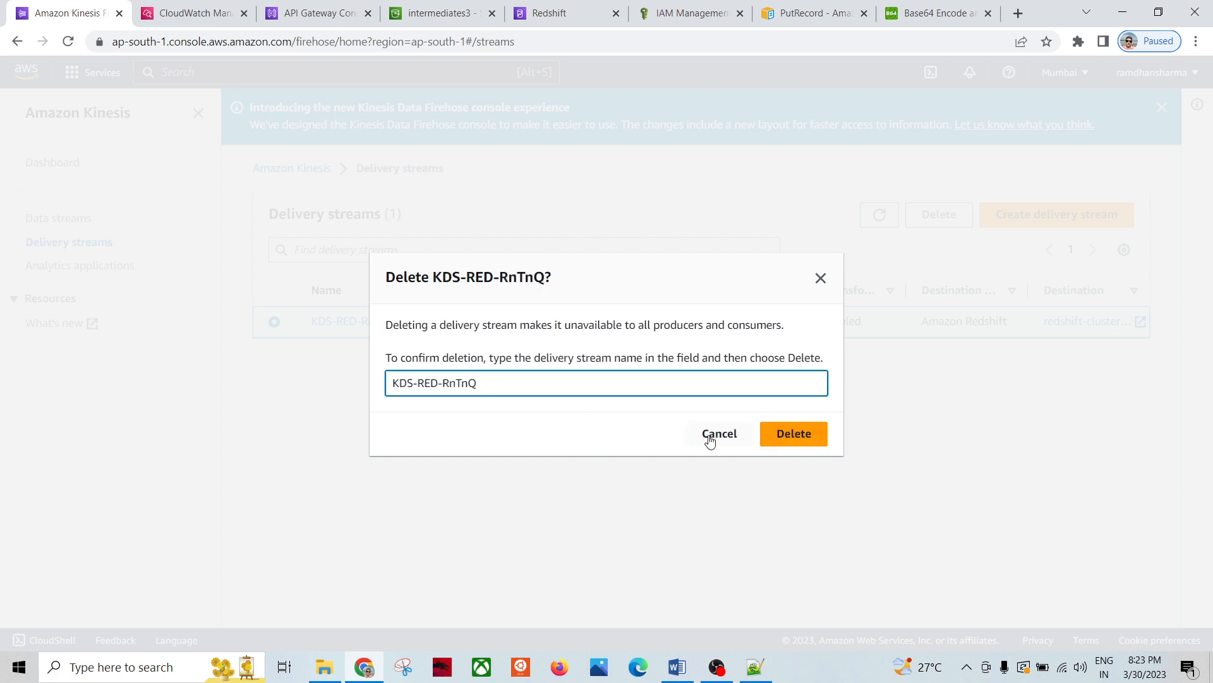
left_click(767, 436)
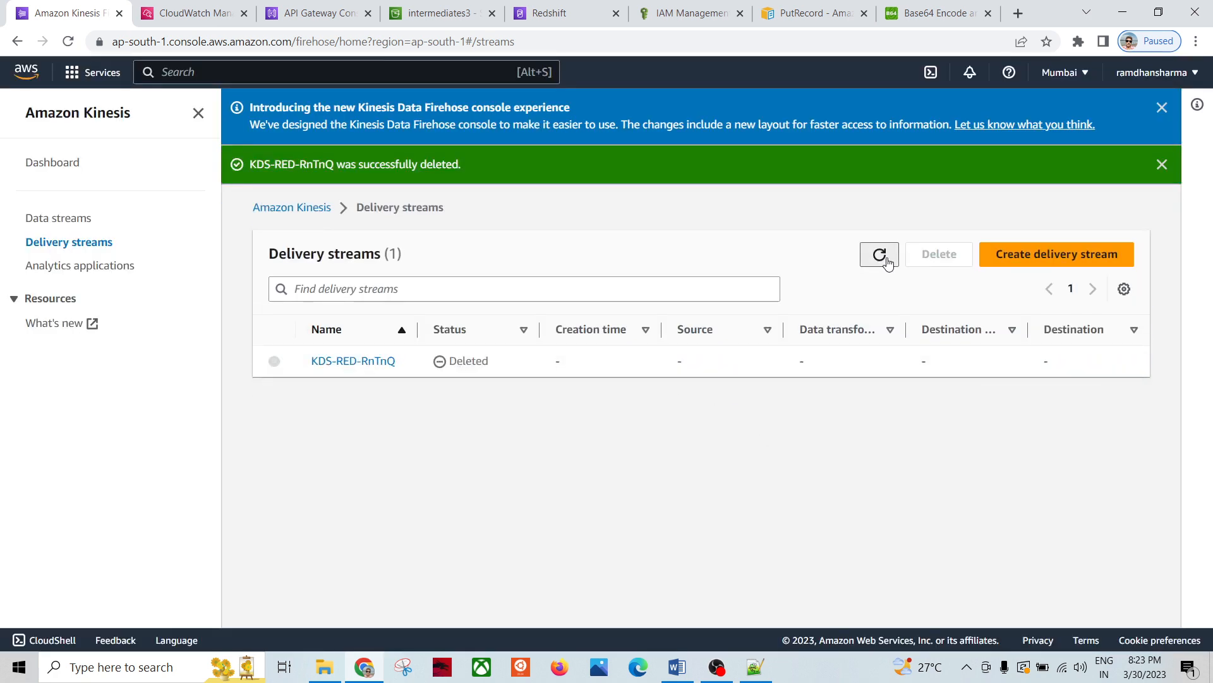
left_click(879, 254)
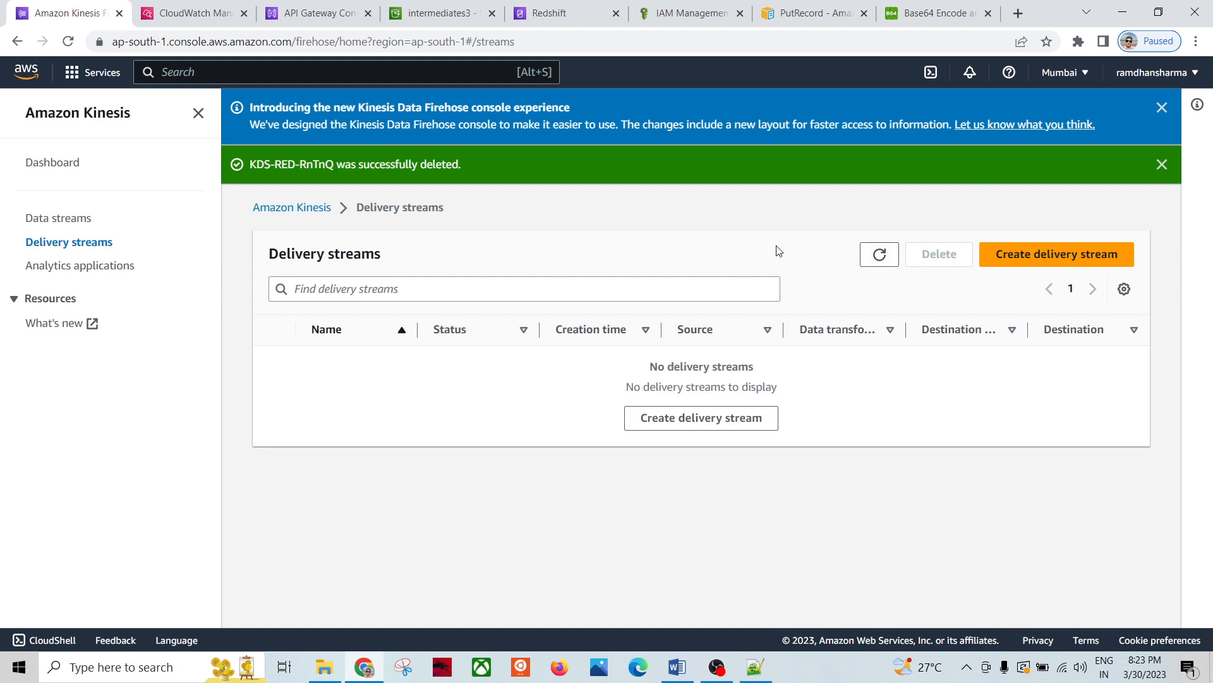
left_click(85, 221)
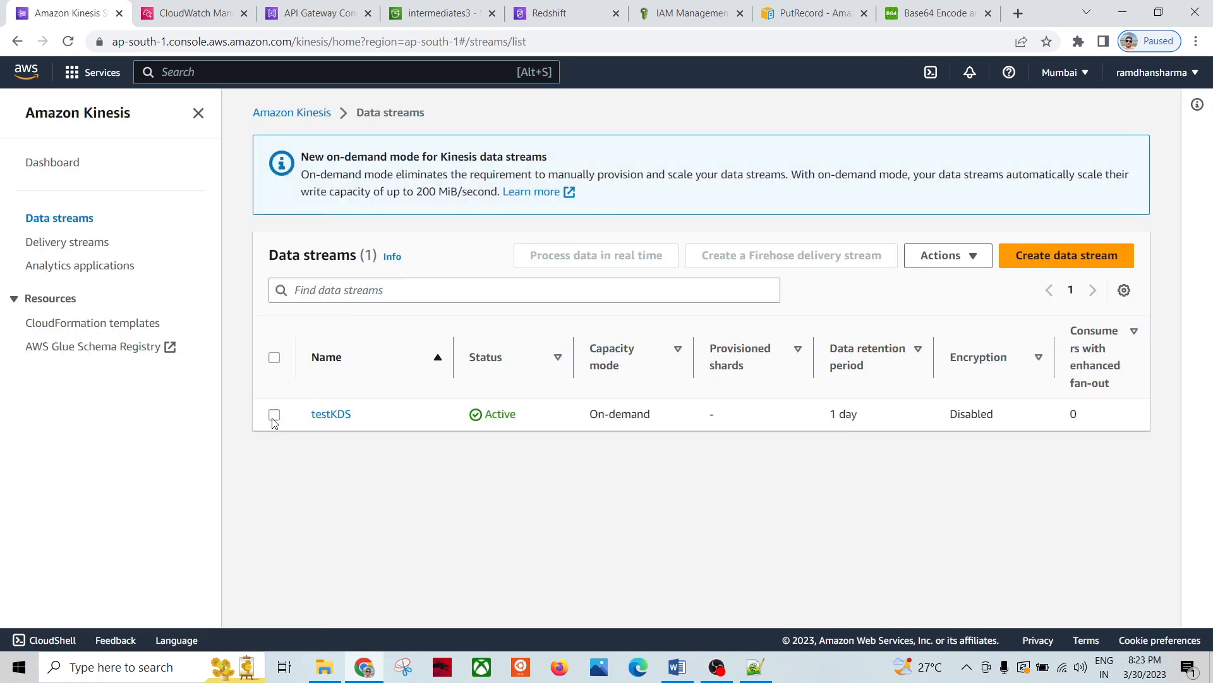
Step: Delete the testKDS data stream, confirming with 'delete', then recheck the delivery and data stream lists
left_click(274, 414)
left_click(935, 255)
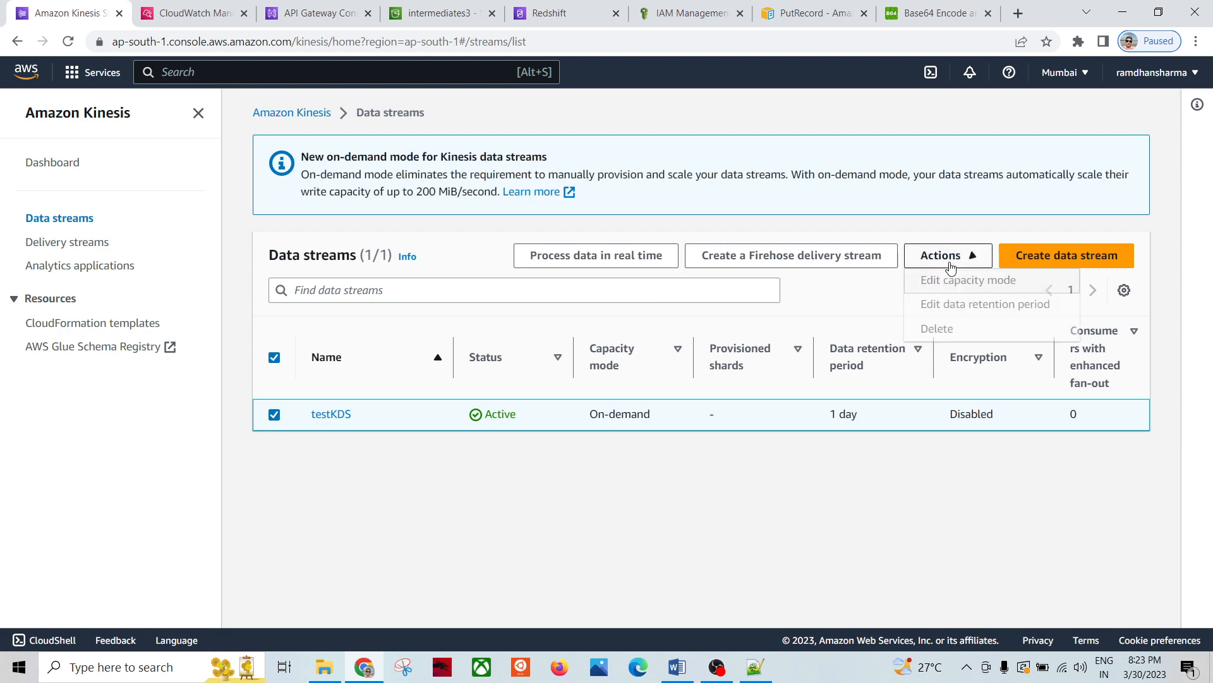
left_click(944, 328)
left_click(445, 396)
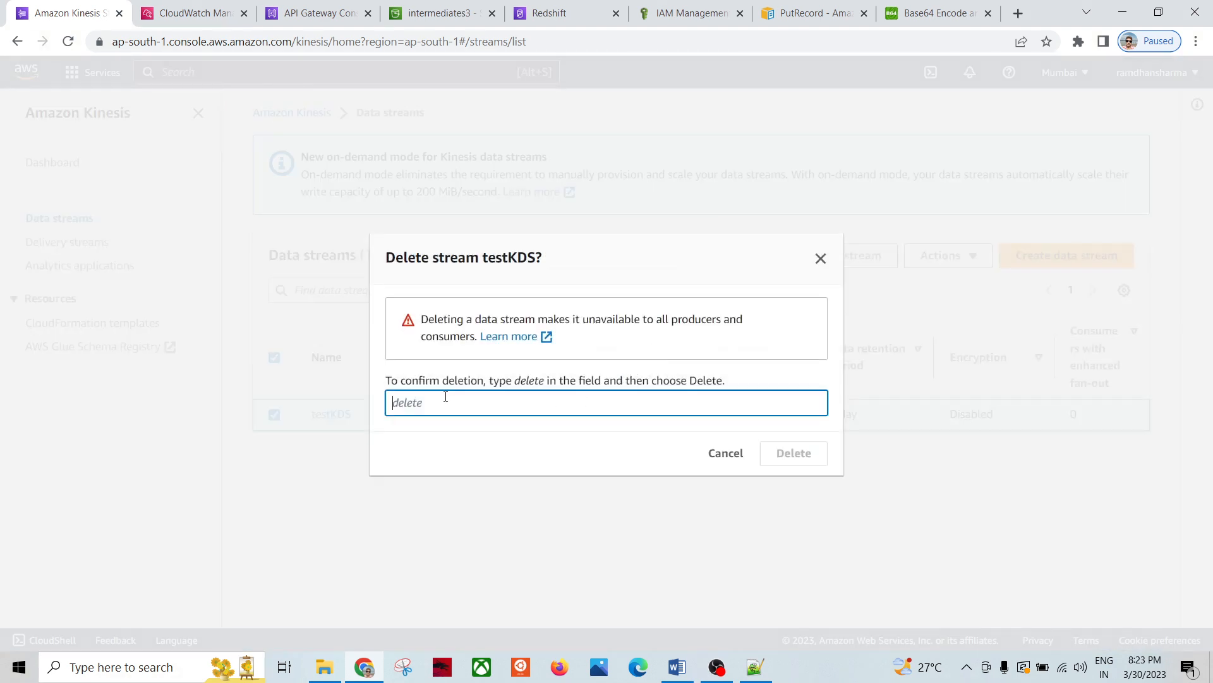
type("delete")
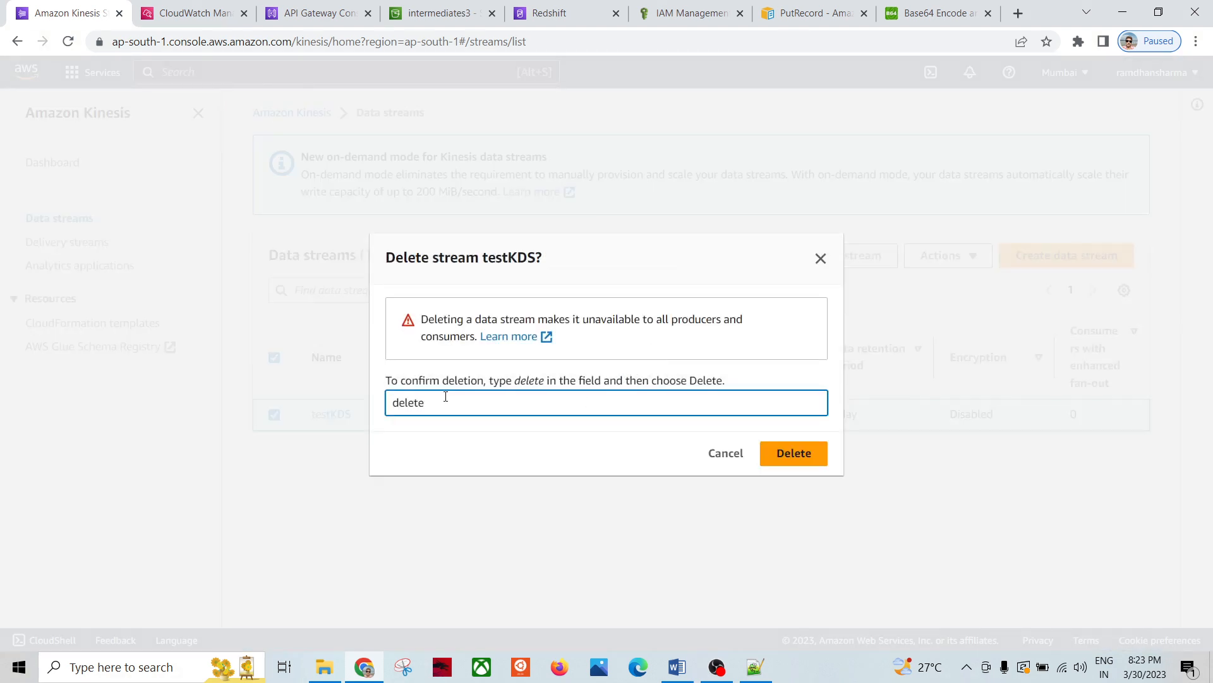
left_click(791, 460)
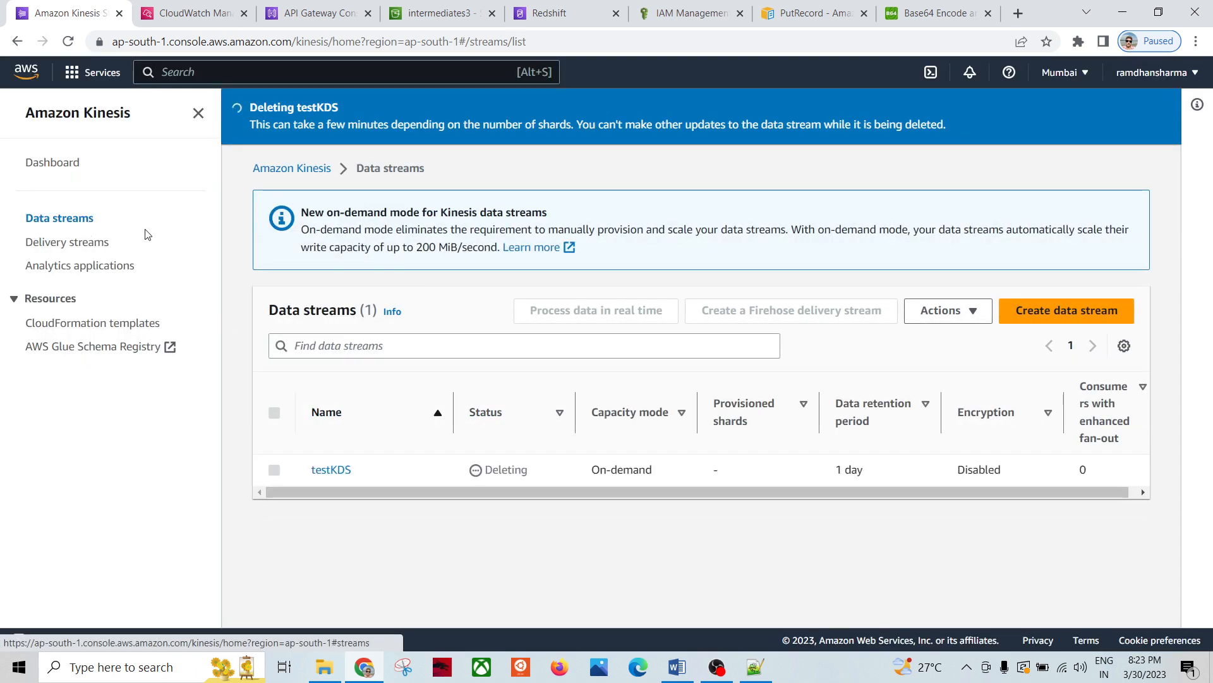
left_click(89, 247)
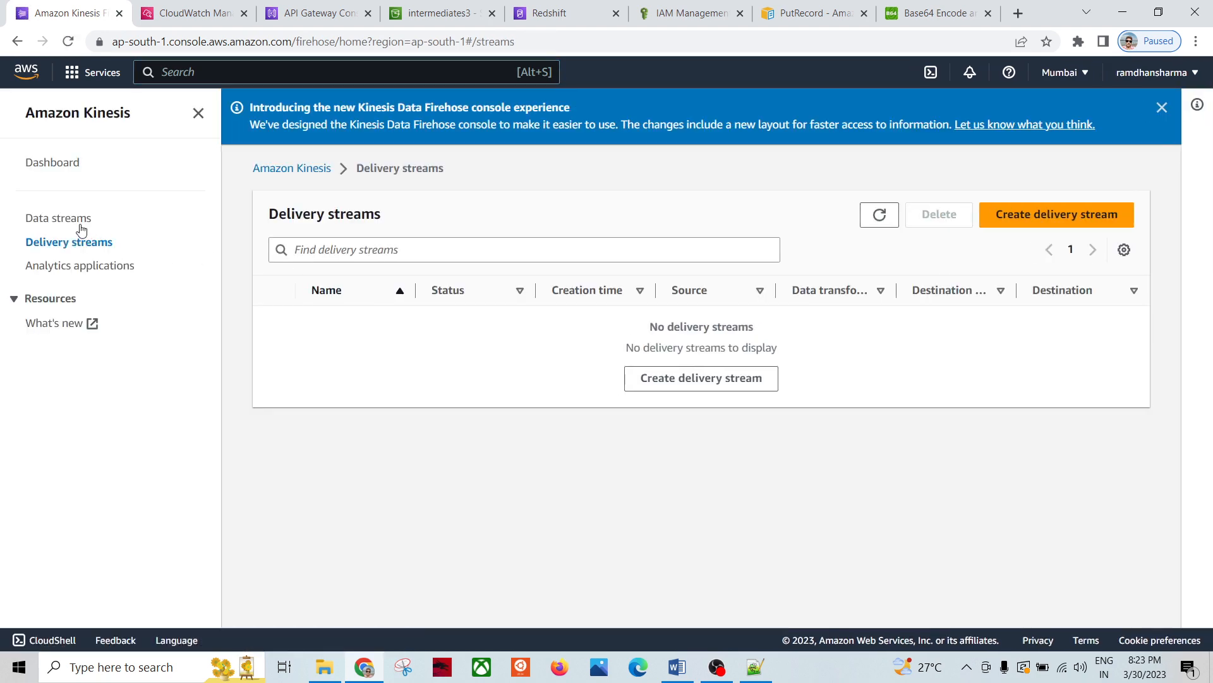
left_click(79, 221)
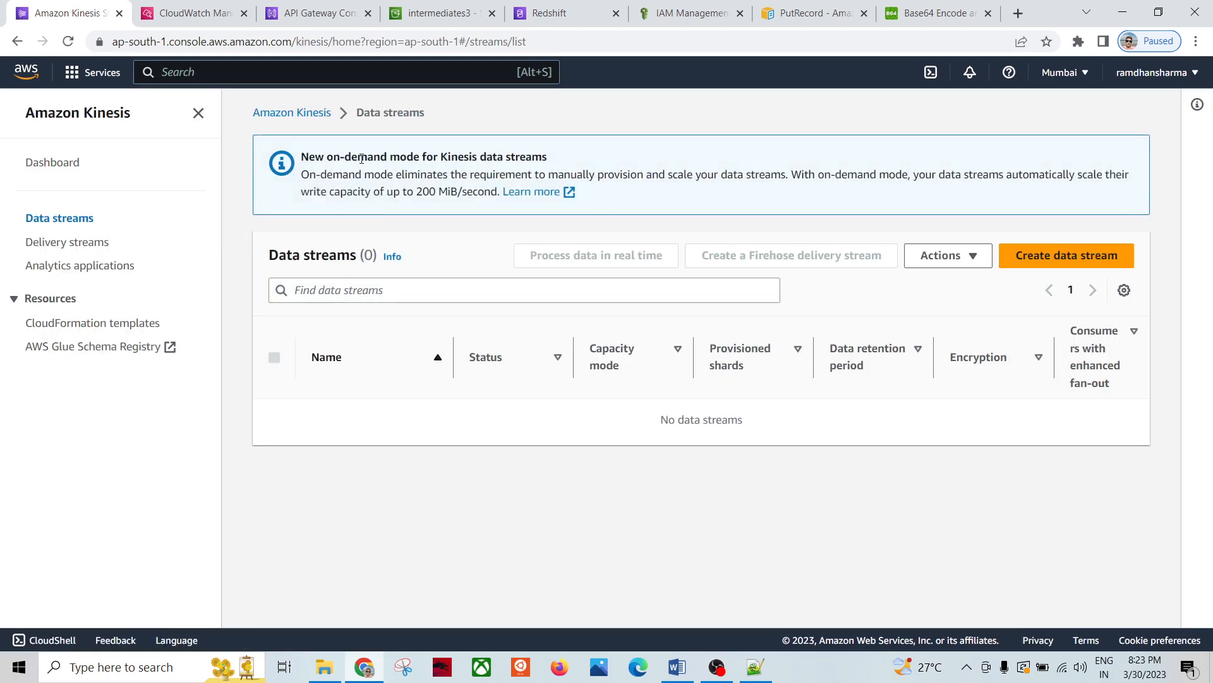
Step: Select intermediates3 in the S3 Buckets list and choose Empty
left_click(439, 13)
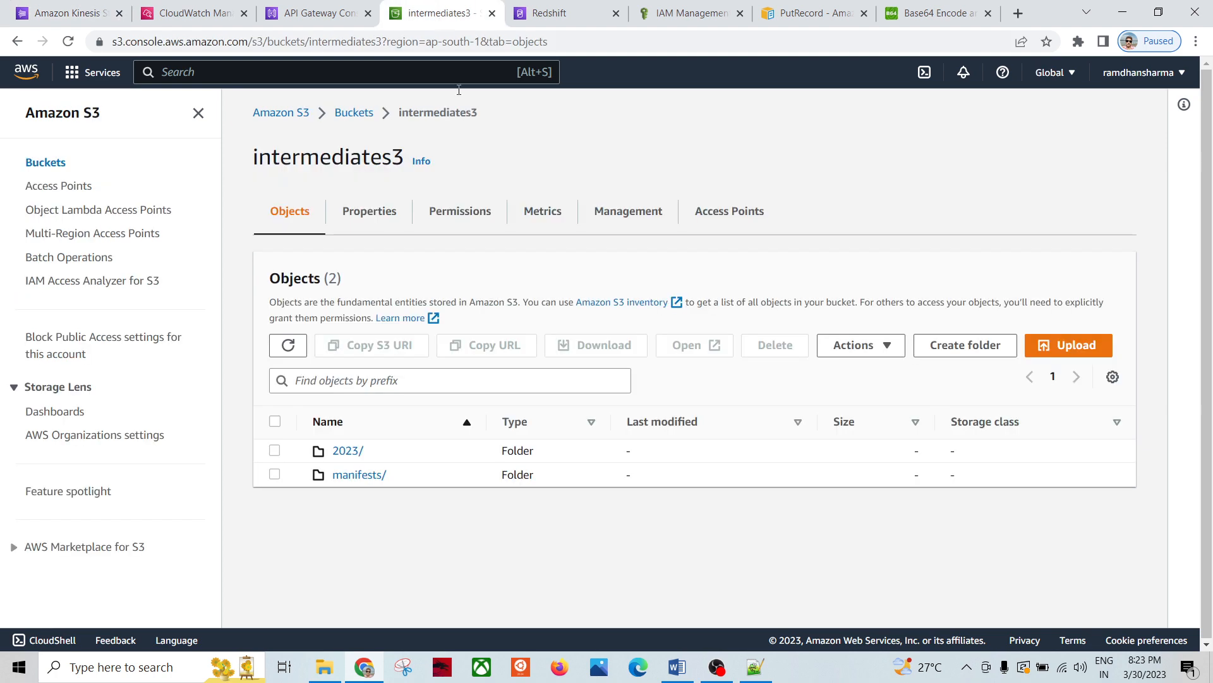
left_click(372, 113)
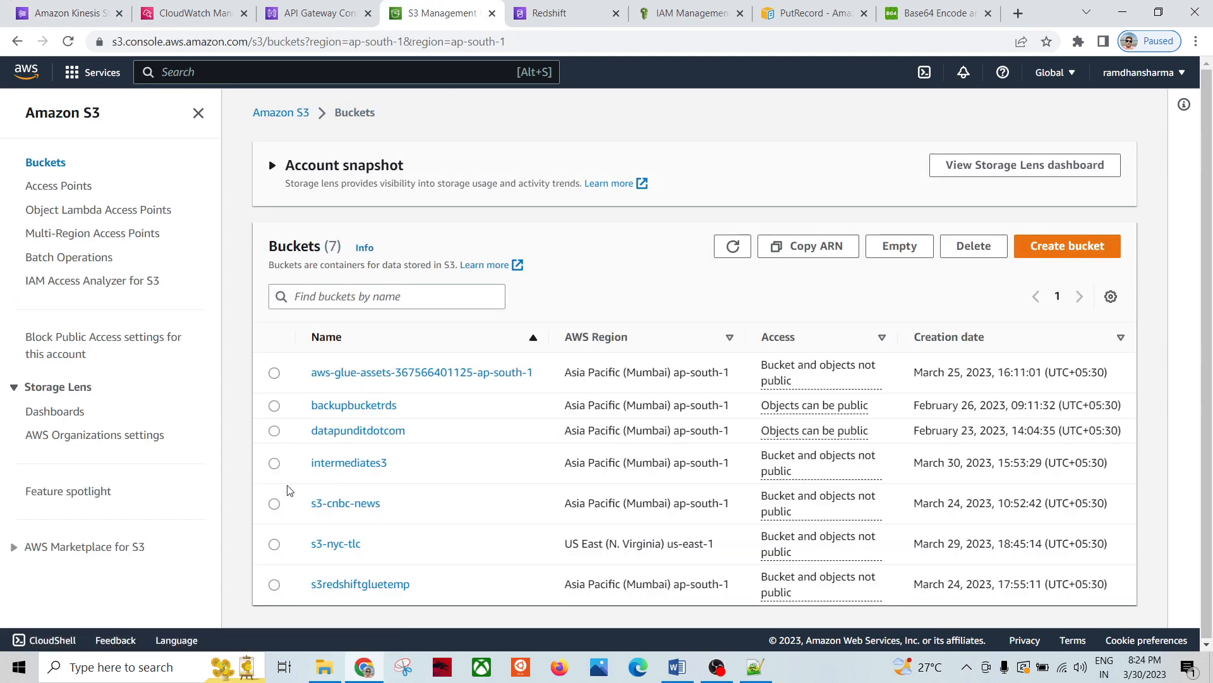
left_click(274, 463)
left_click(899, 247)
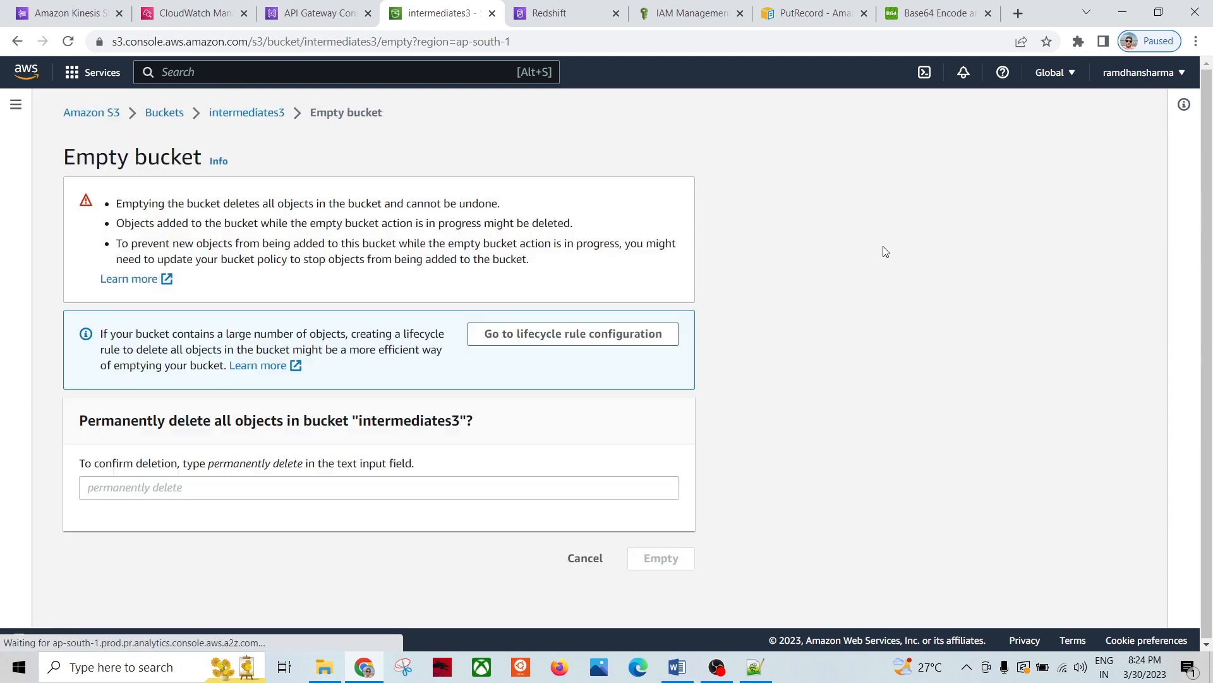
Step: Confirm with 'permanently delete' to remove its 2 objects, then refresh Redshift showing redshift-cluster-2 Deleting
left_click_drag(210, 467, 300, 468)
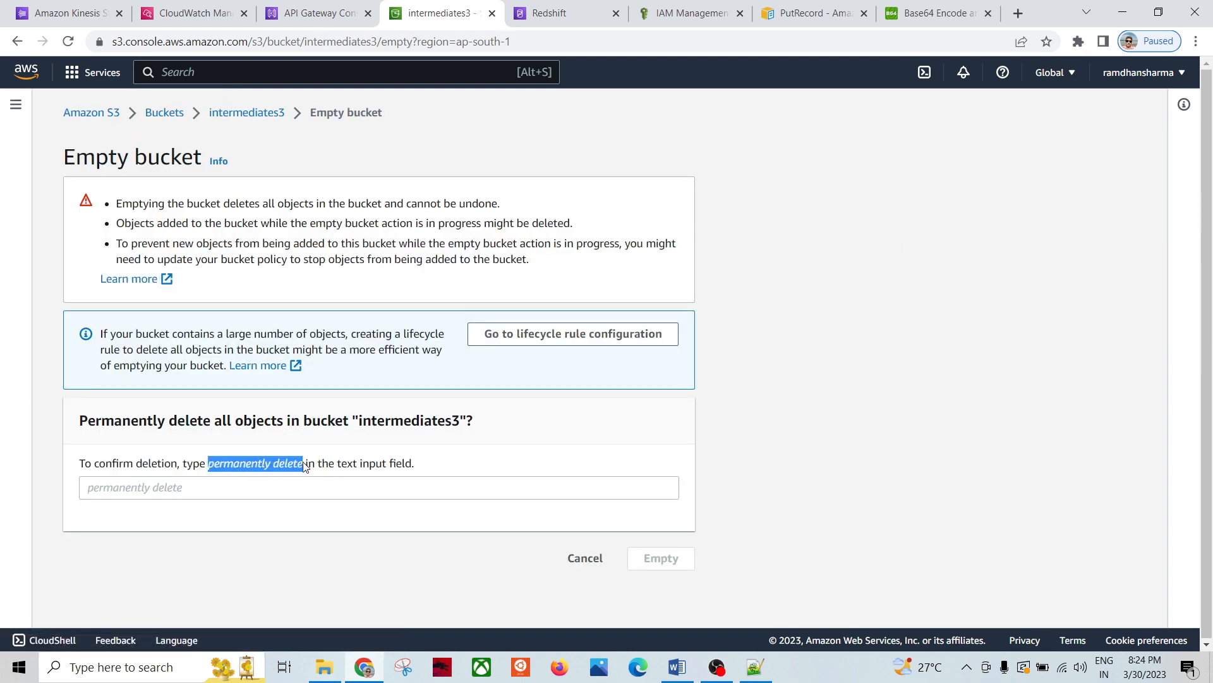
left_click(203, 493)
type("permanently delete")
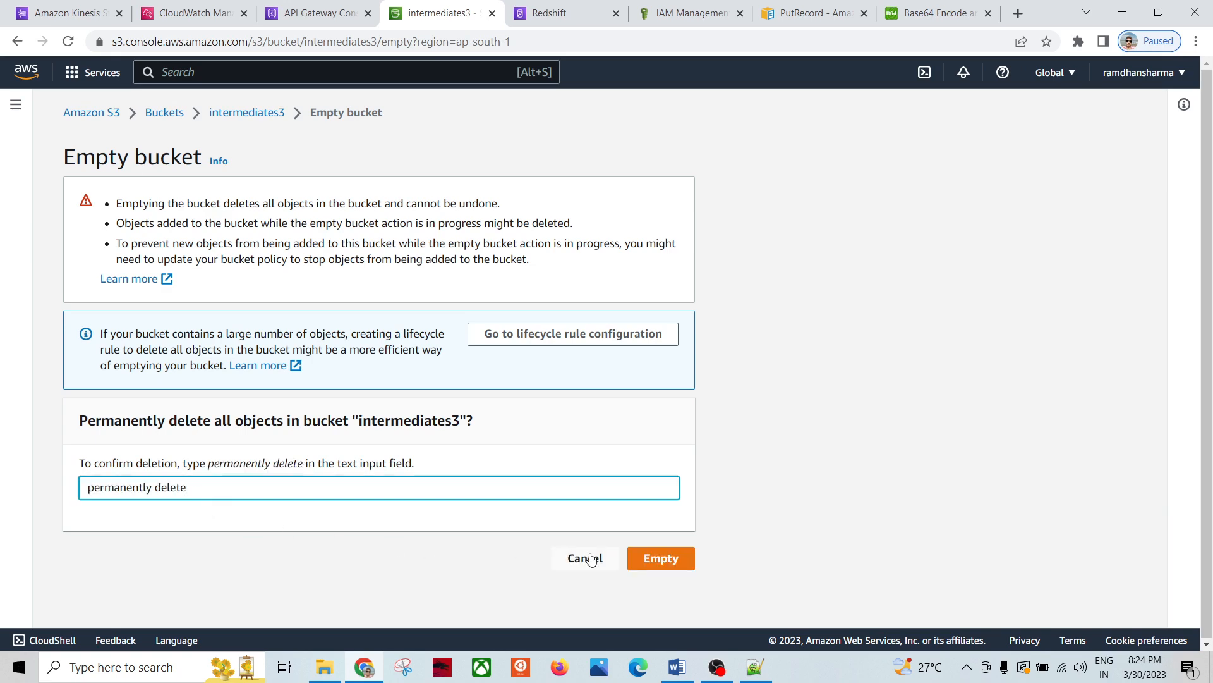
left_click(647, 559)
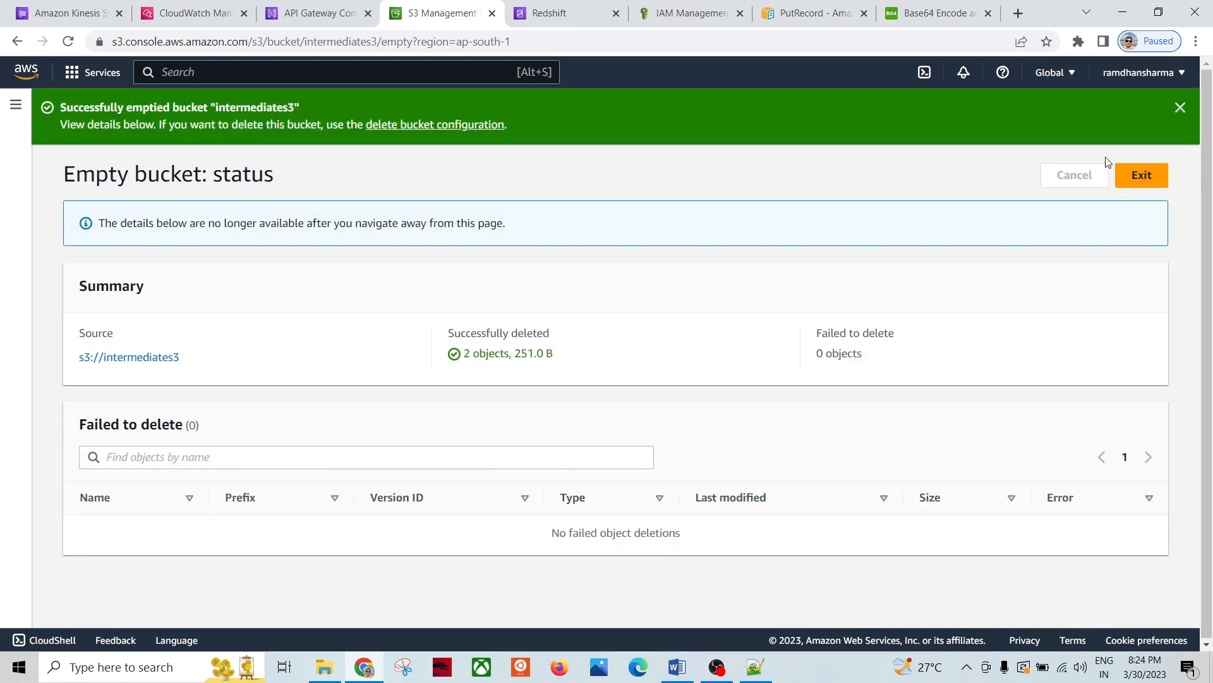
left_click(1137, 174)
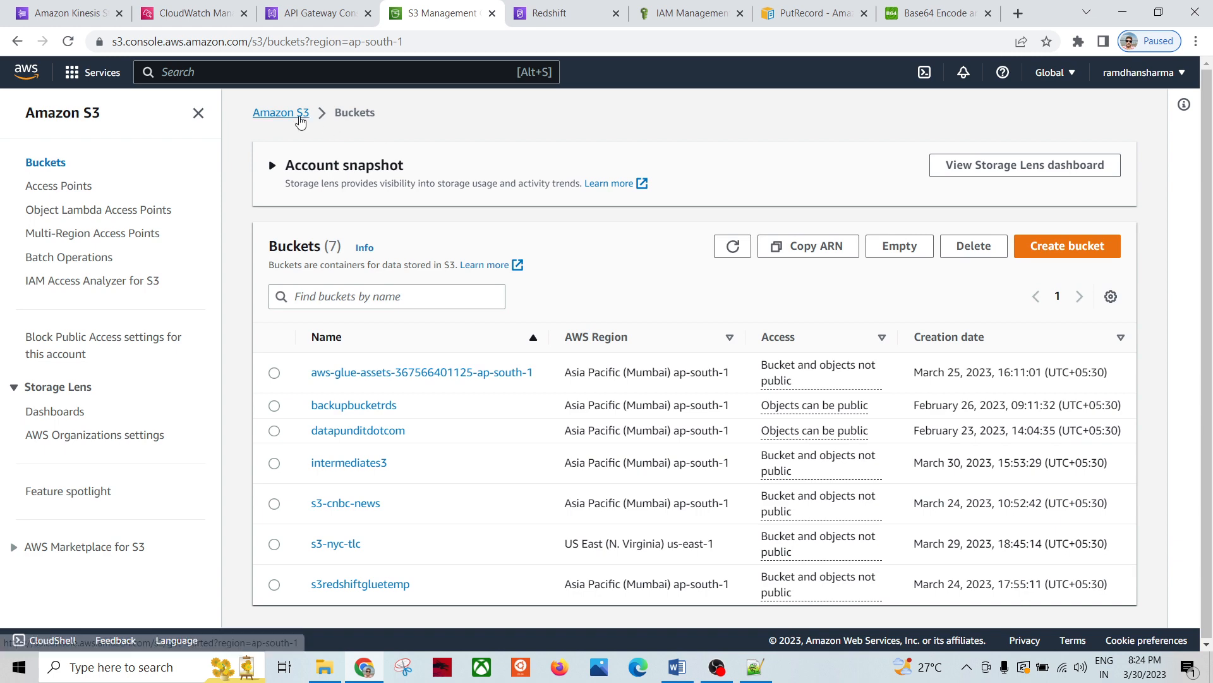
left_click(730, 245)
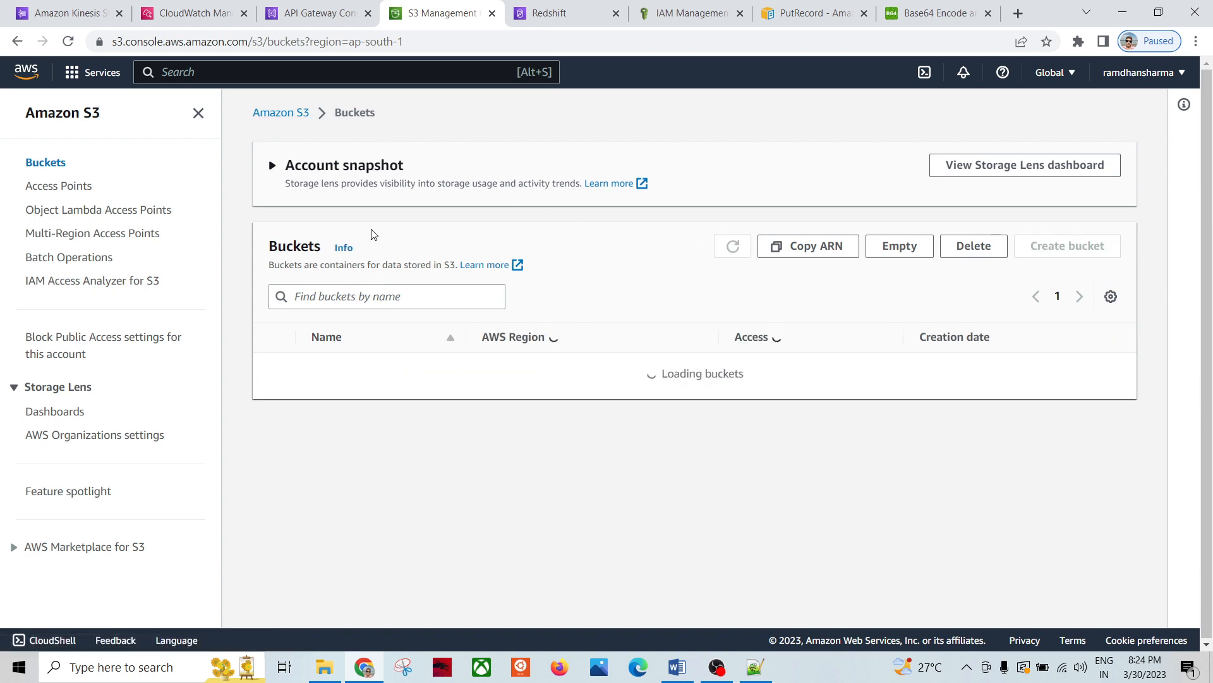
left_click(547, 15)
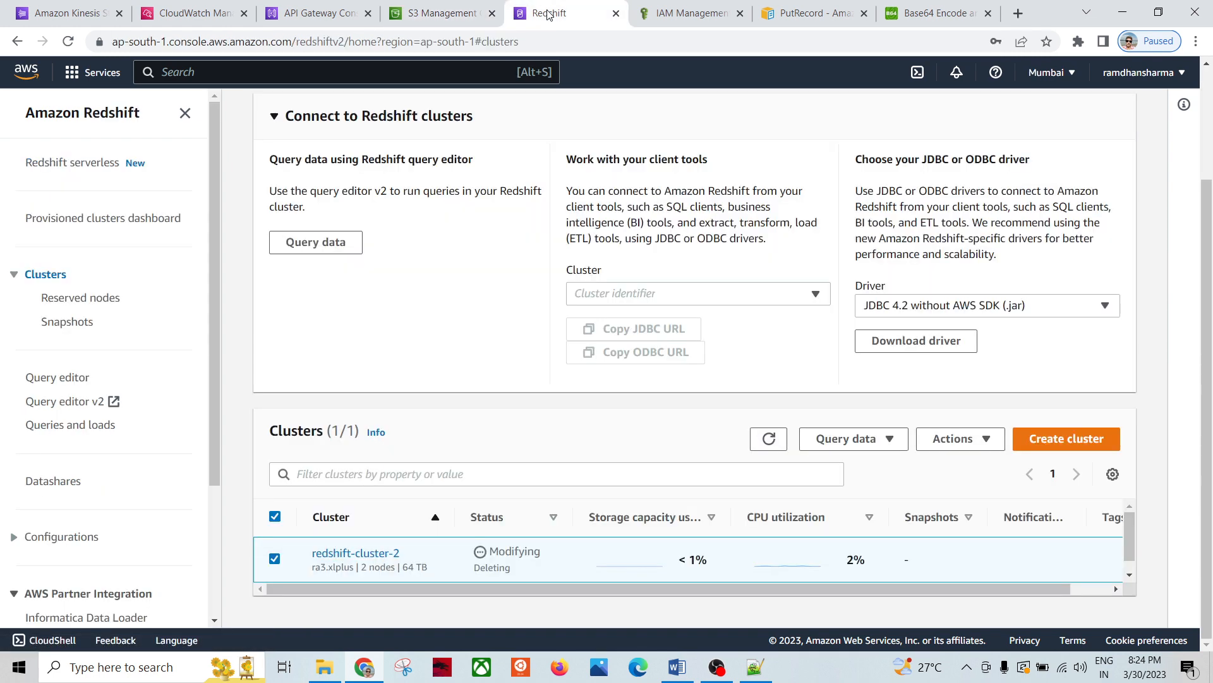
left_click(768, 446)
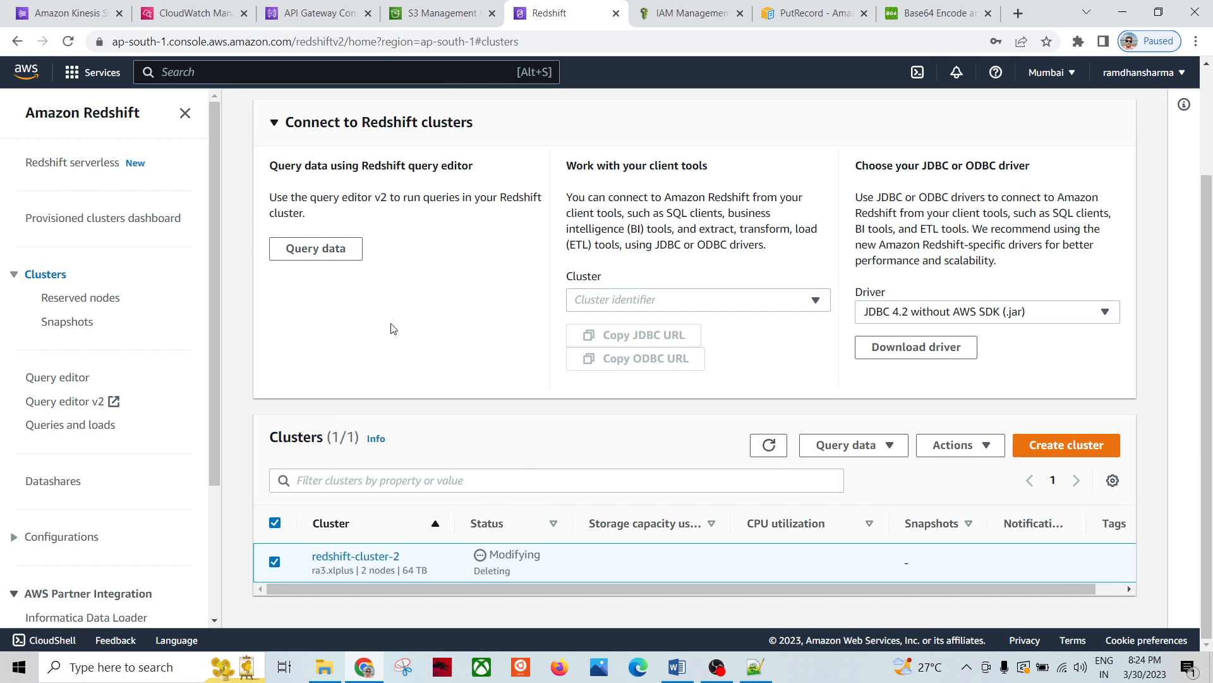